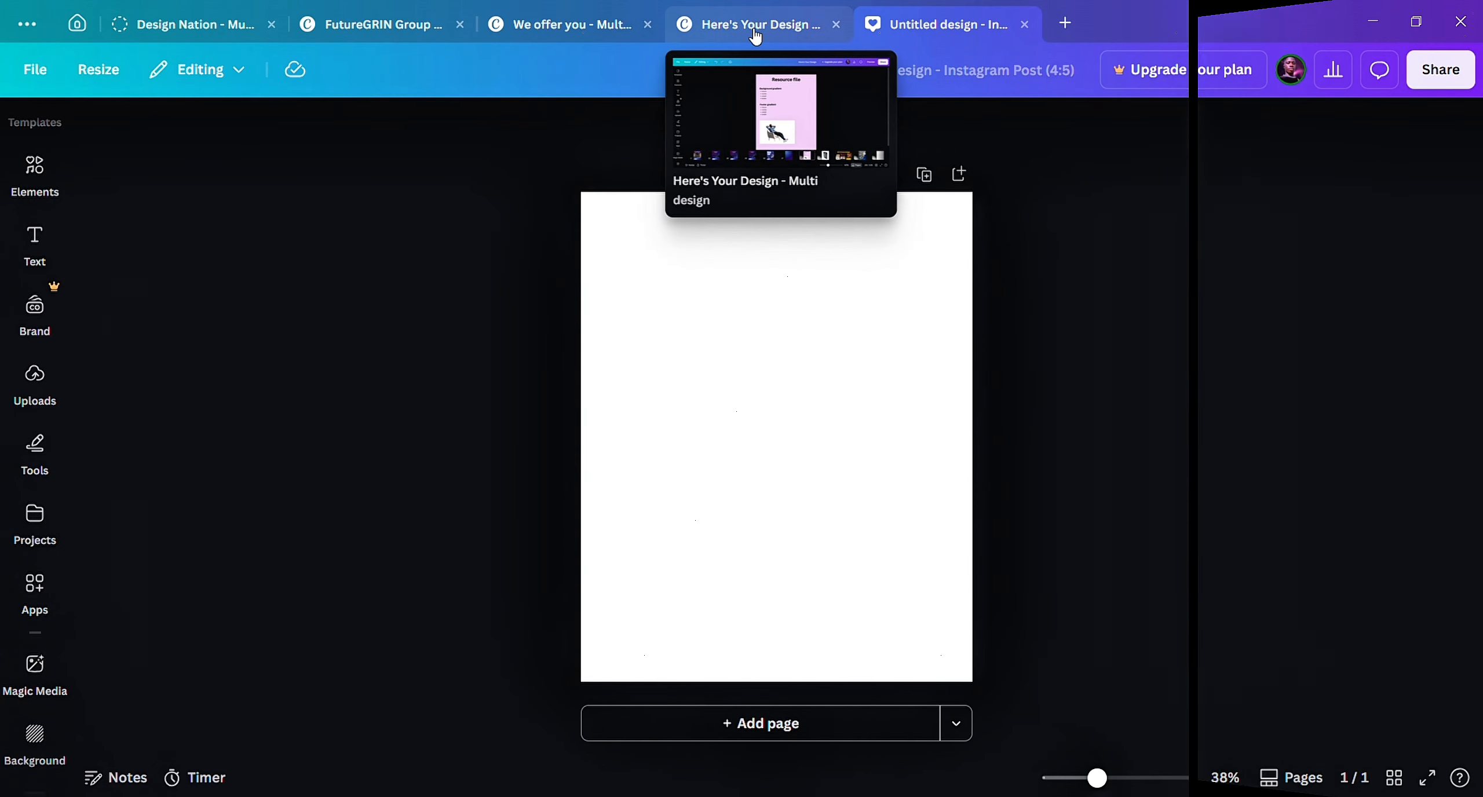
In the Here's Your Design document, find the Resource file page and copy the first background gradient code, 530c5c.
left_click(754, 30)
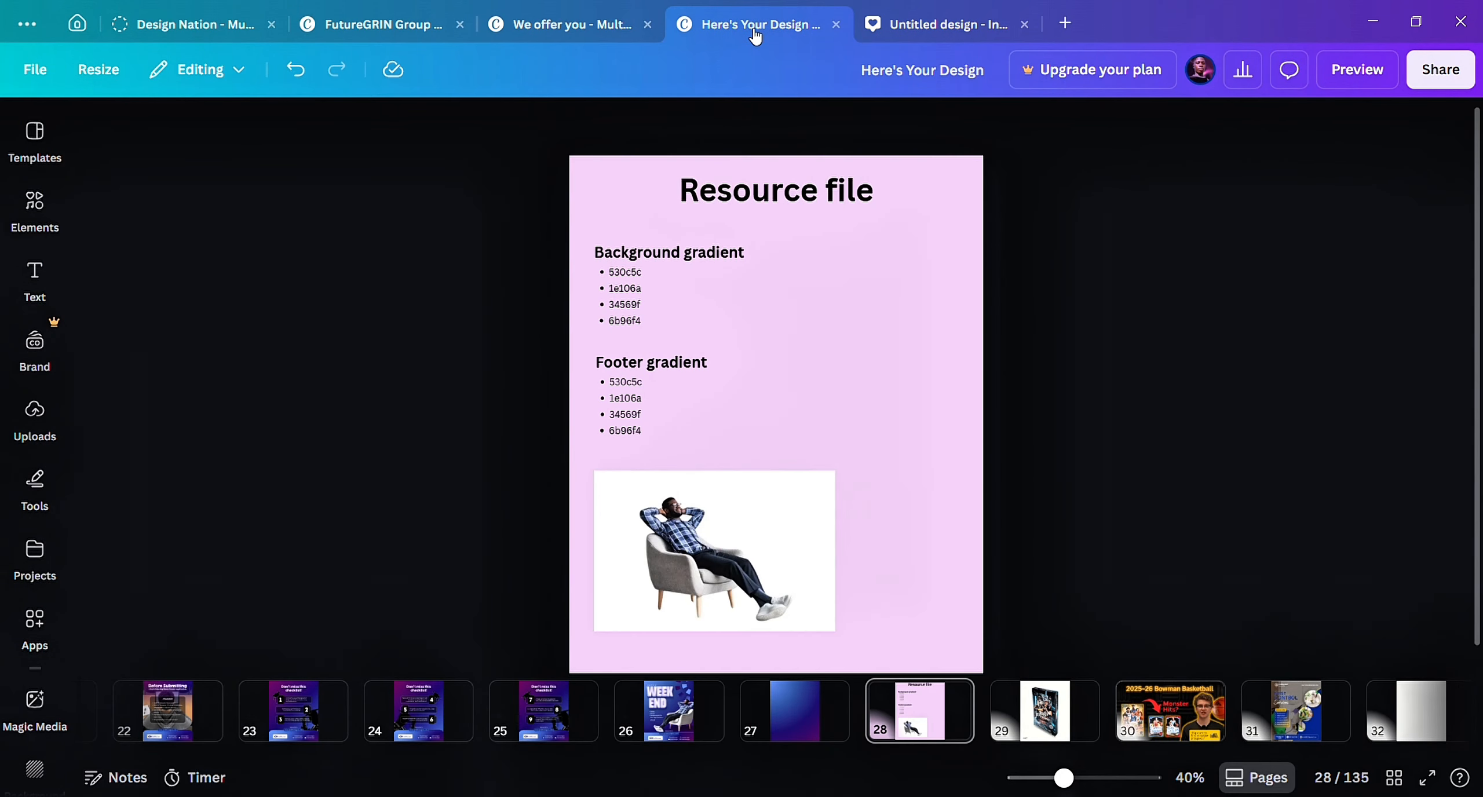
left_click(669, 711)
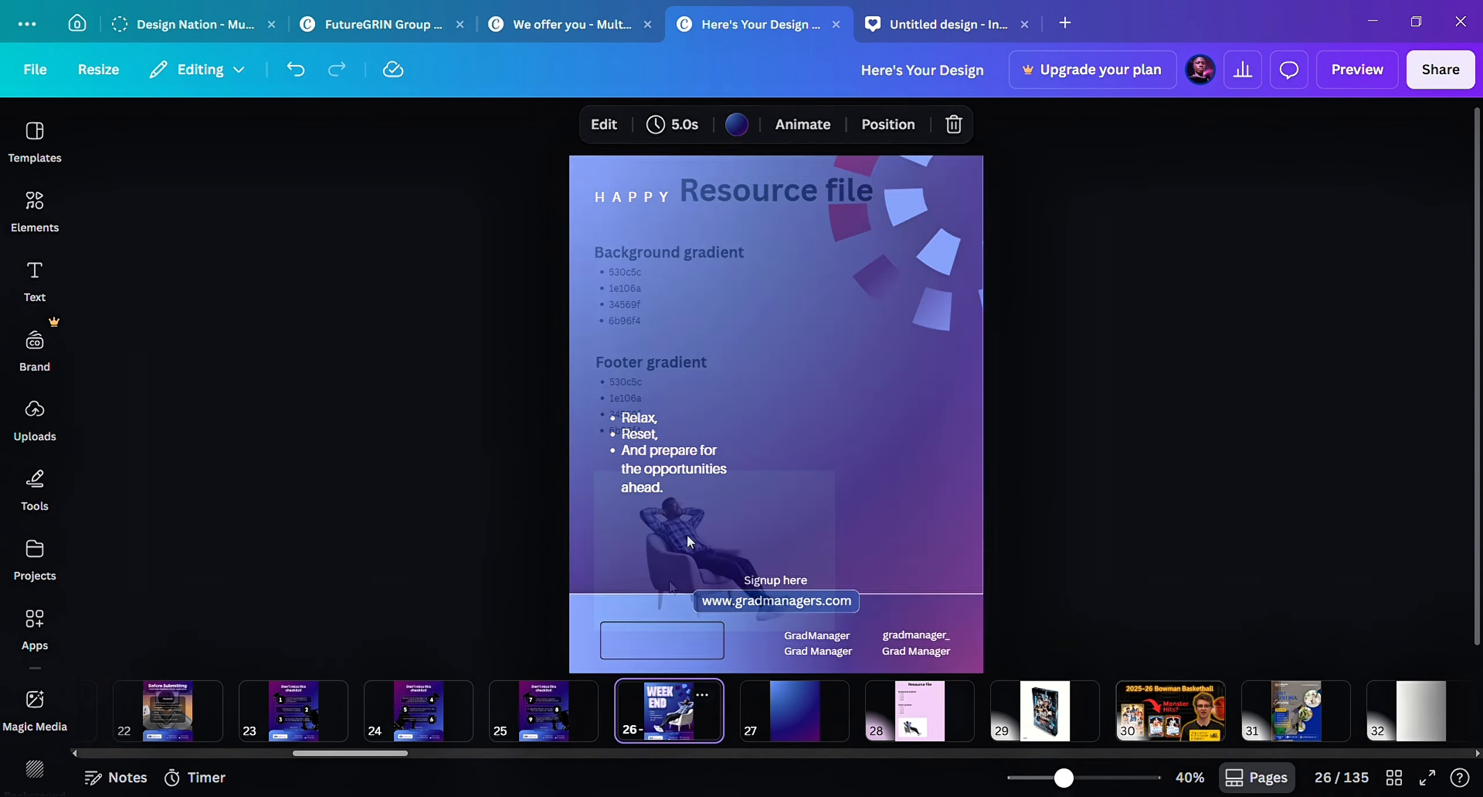
left_click(1257, 783)
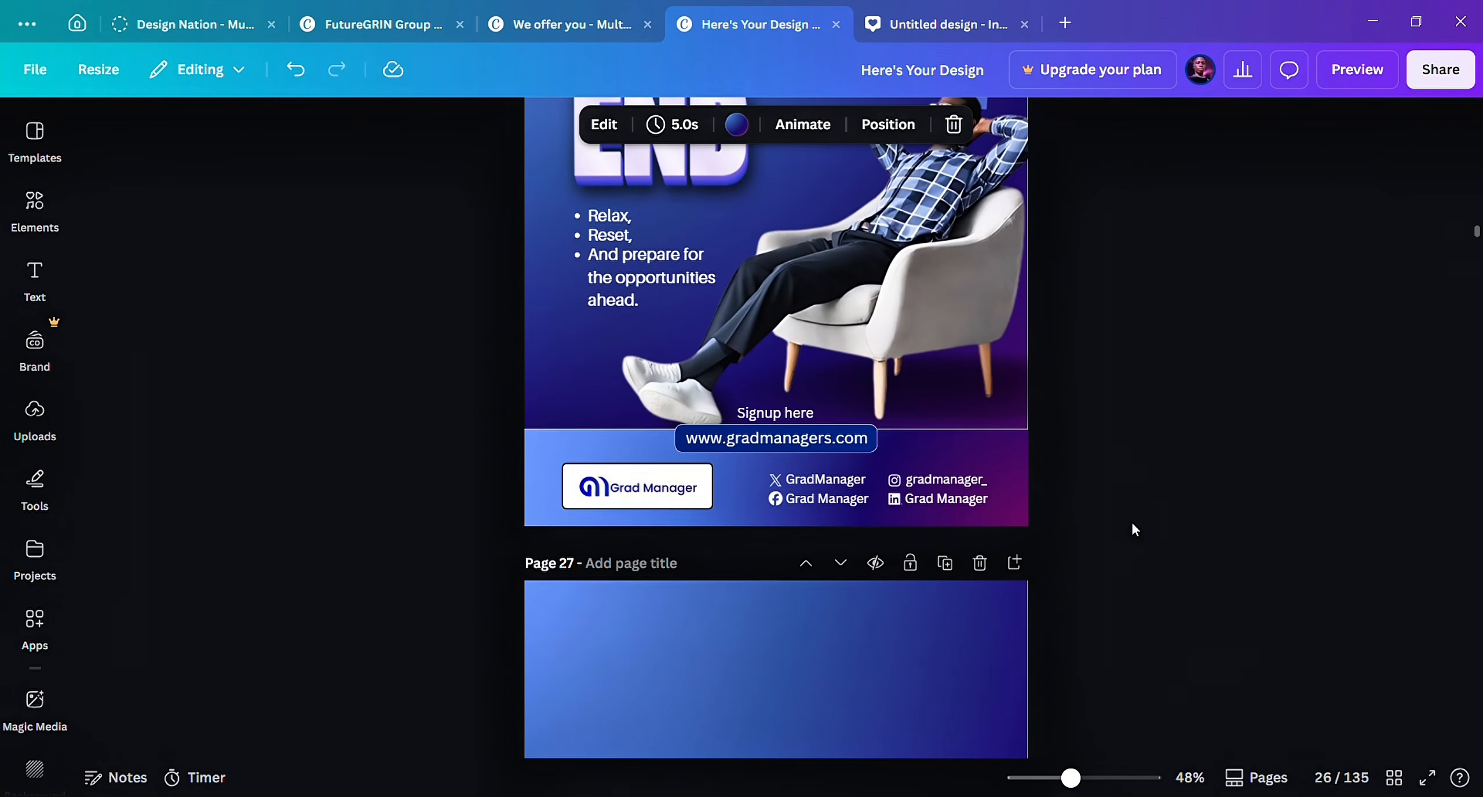
scroll(1134, 529, "down", 15)
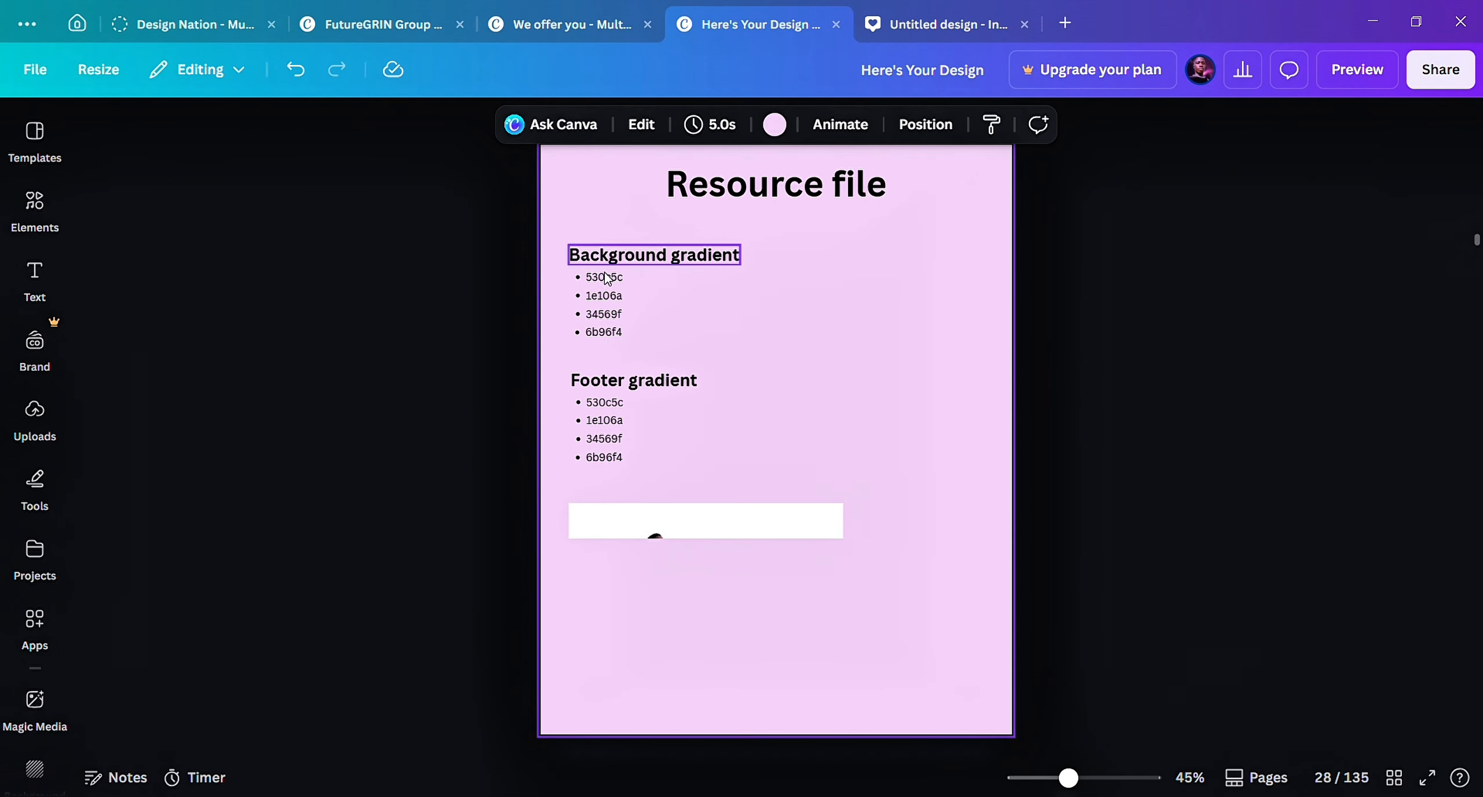
left_click(606, 279)
double_click(610, 279)
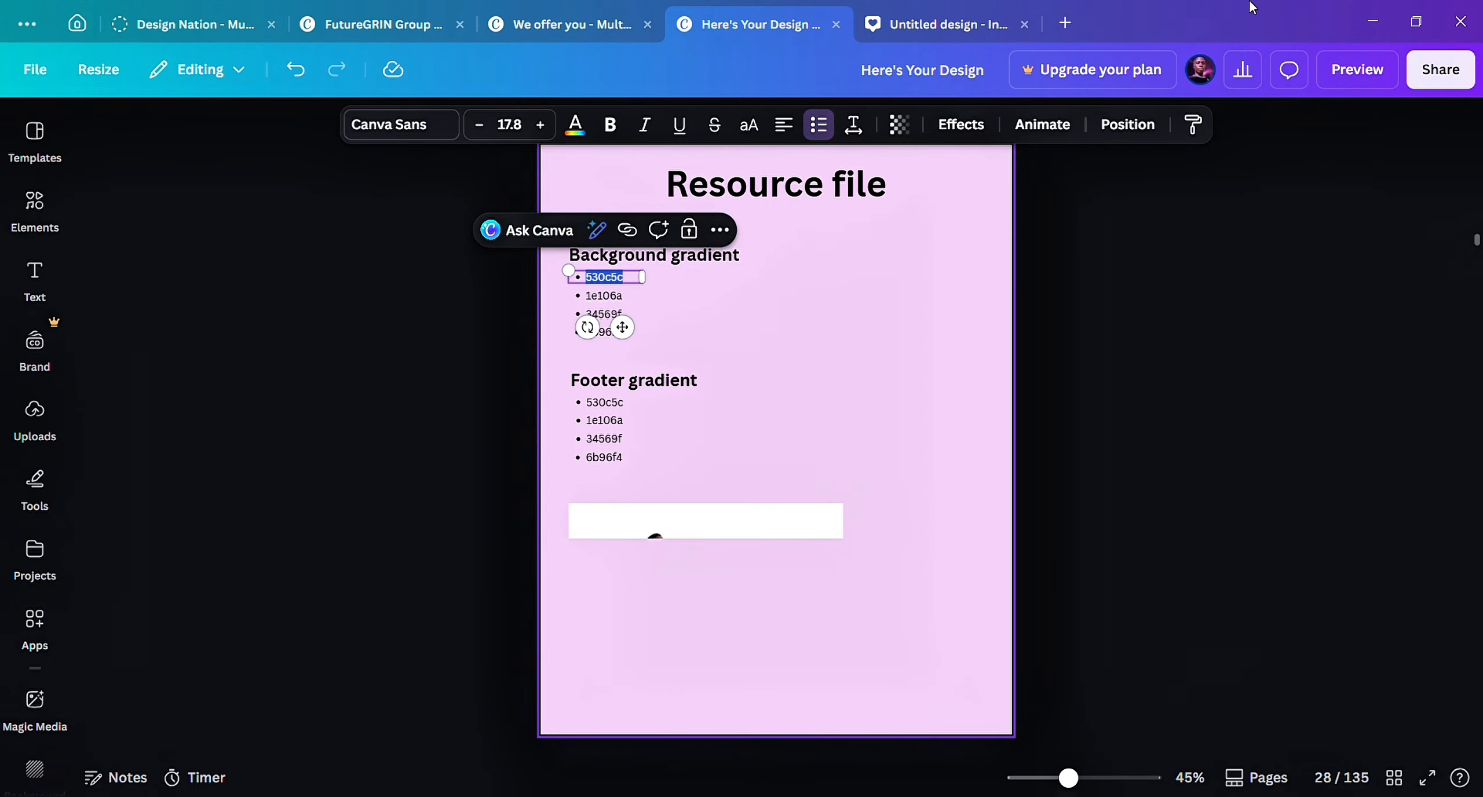
Give the blank Instagram post page a gradient background and set its first gradient colour to #530C5C.
left_click(1021, 25)
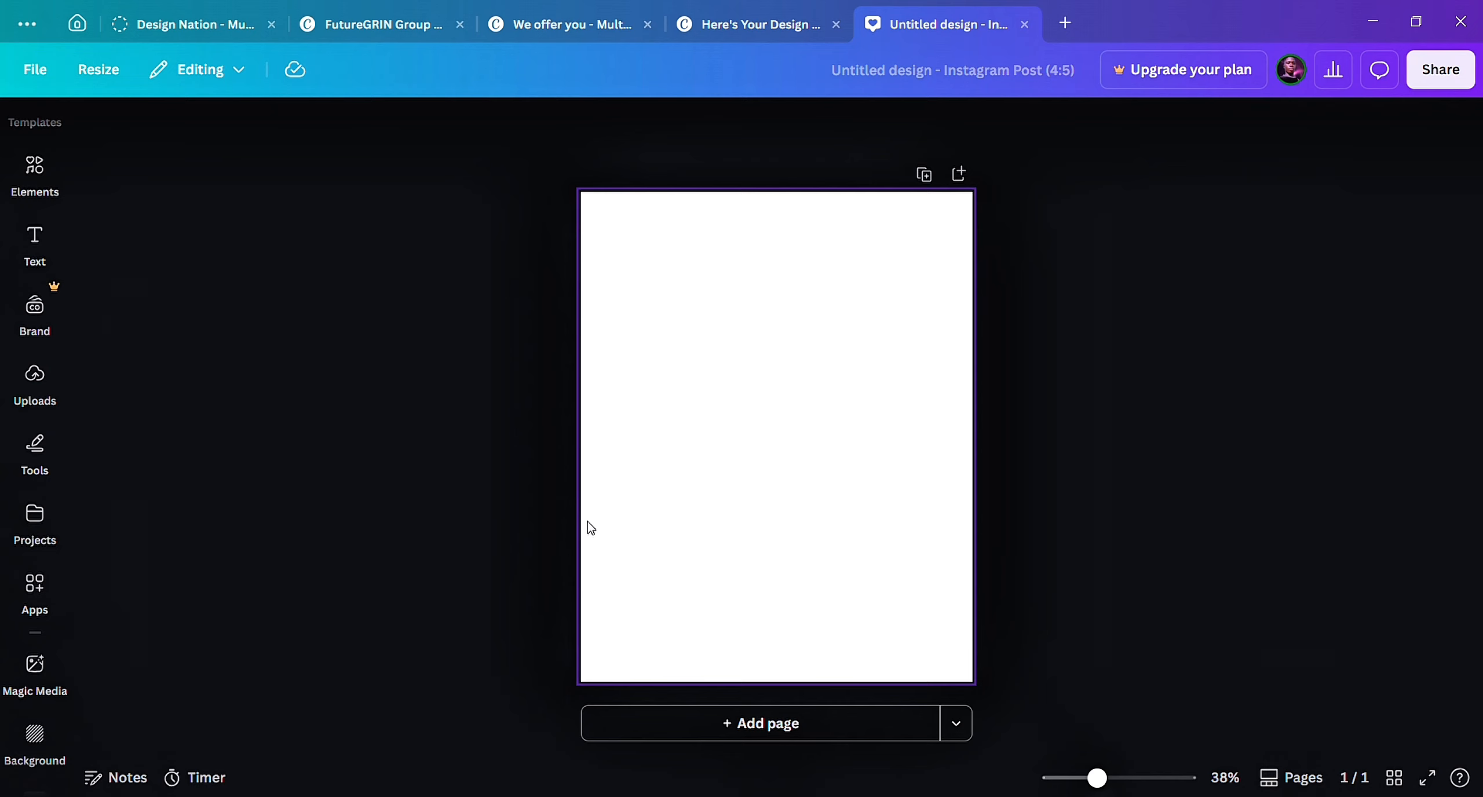
left_click(713, 431)
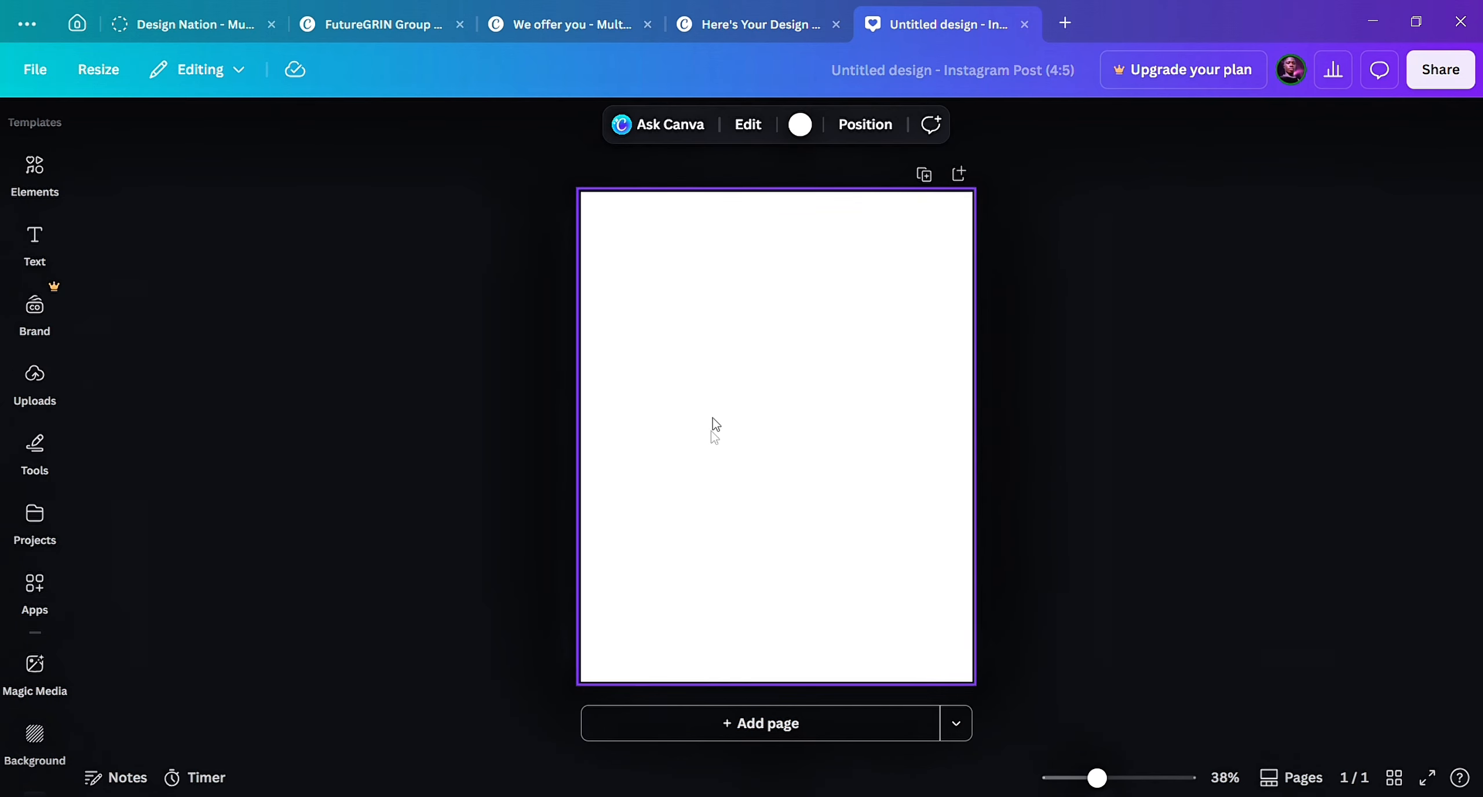
left_click(800, 124)
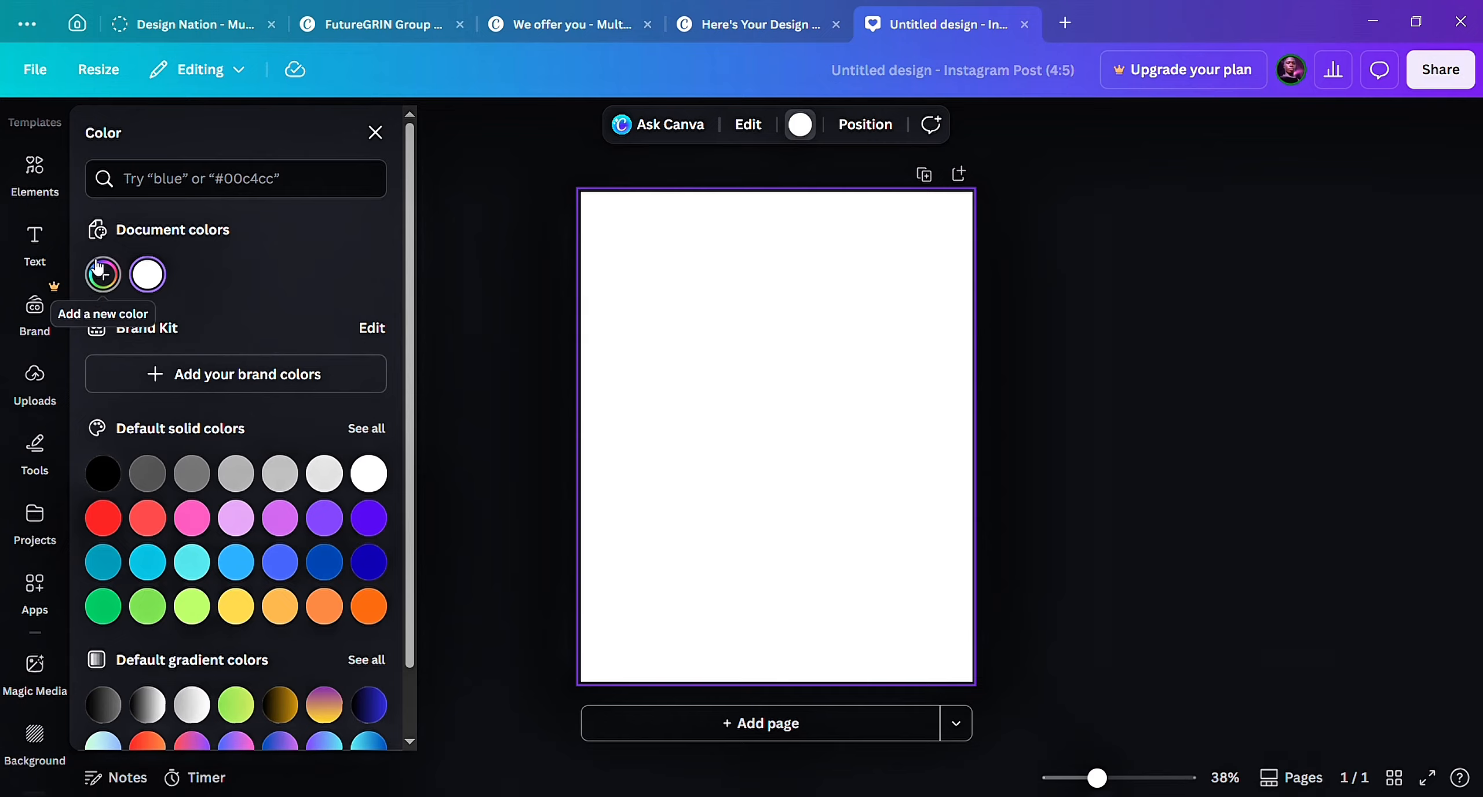
left_click(152, 282)
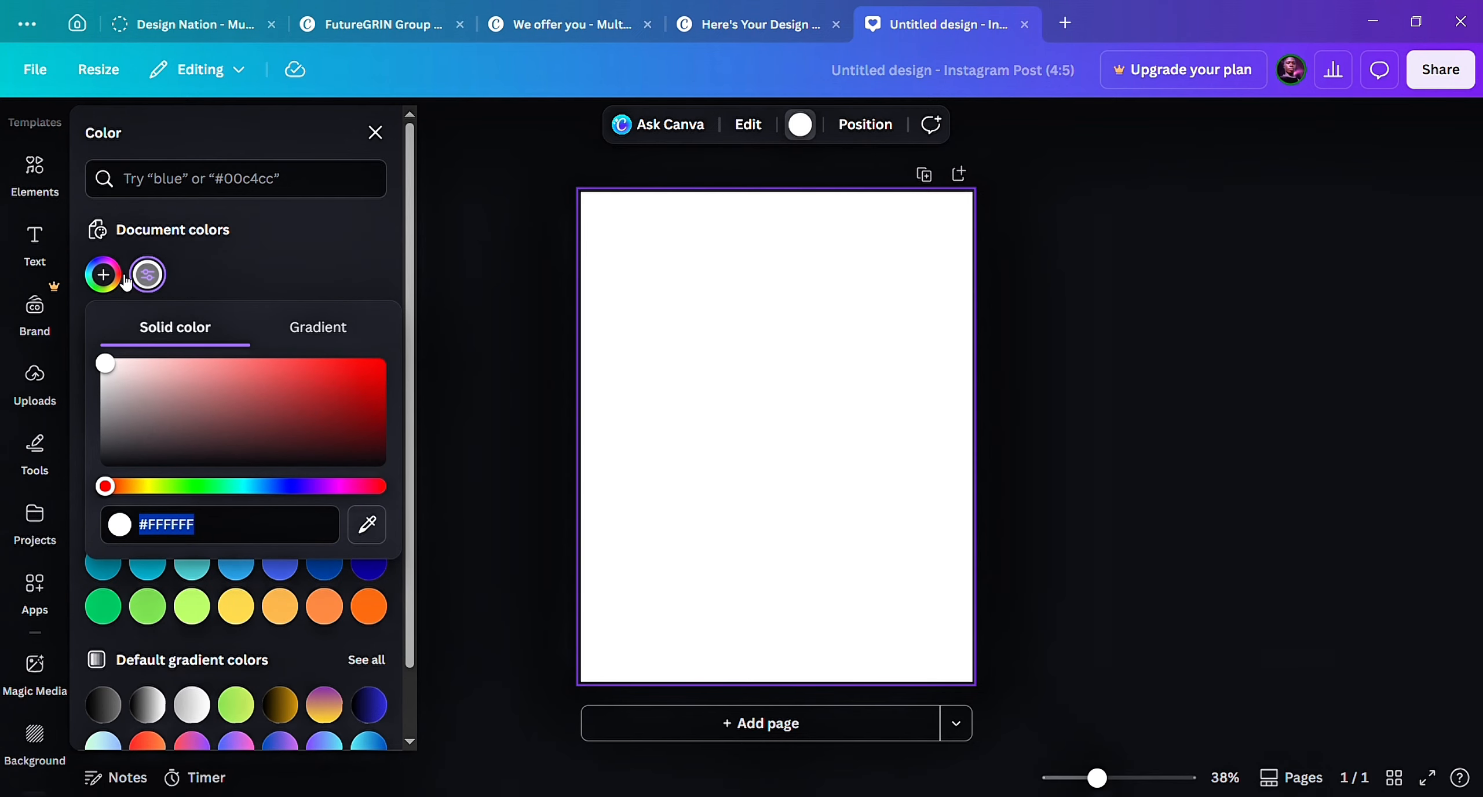
left_click(315, 343)
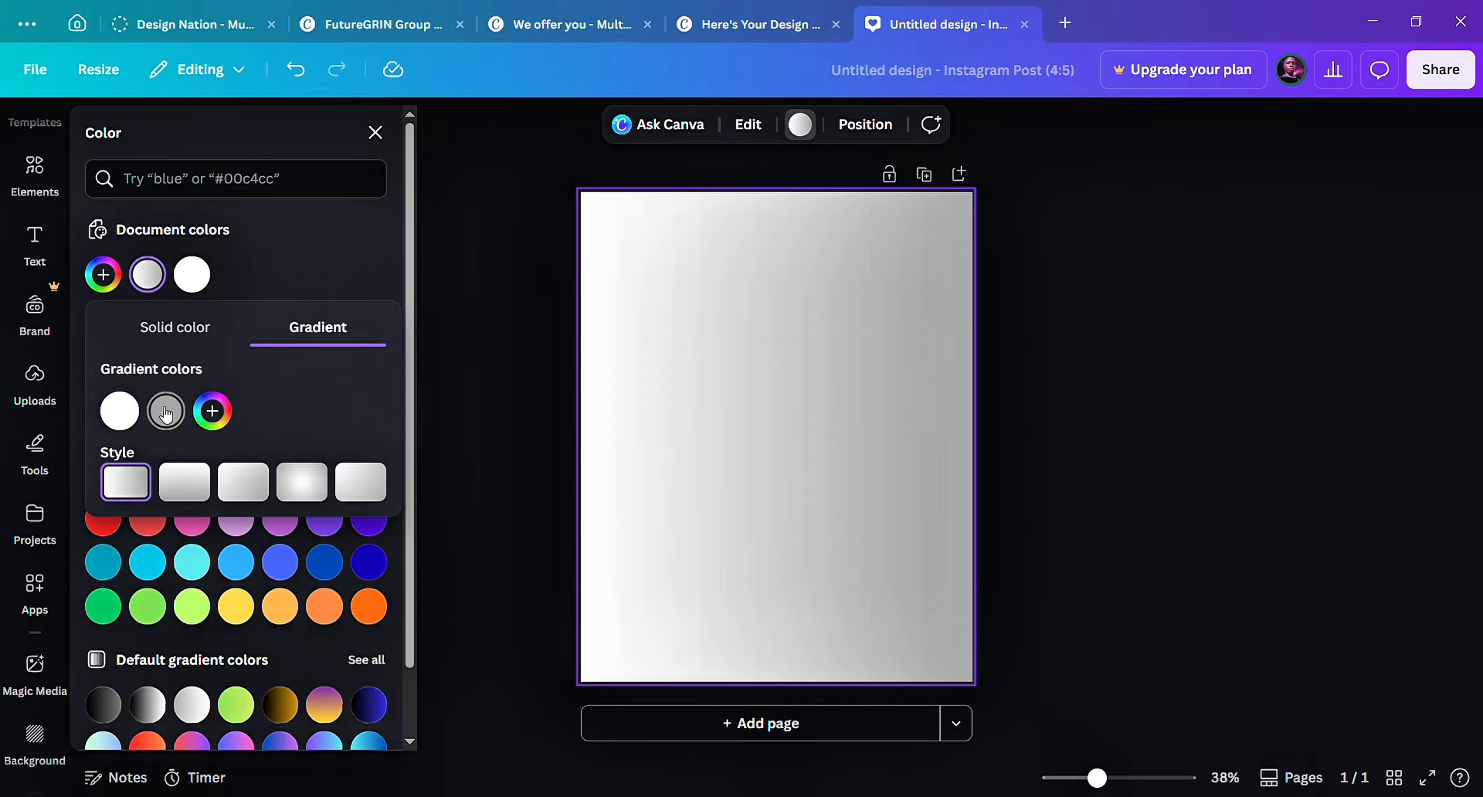
left_click(134, 421)
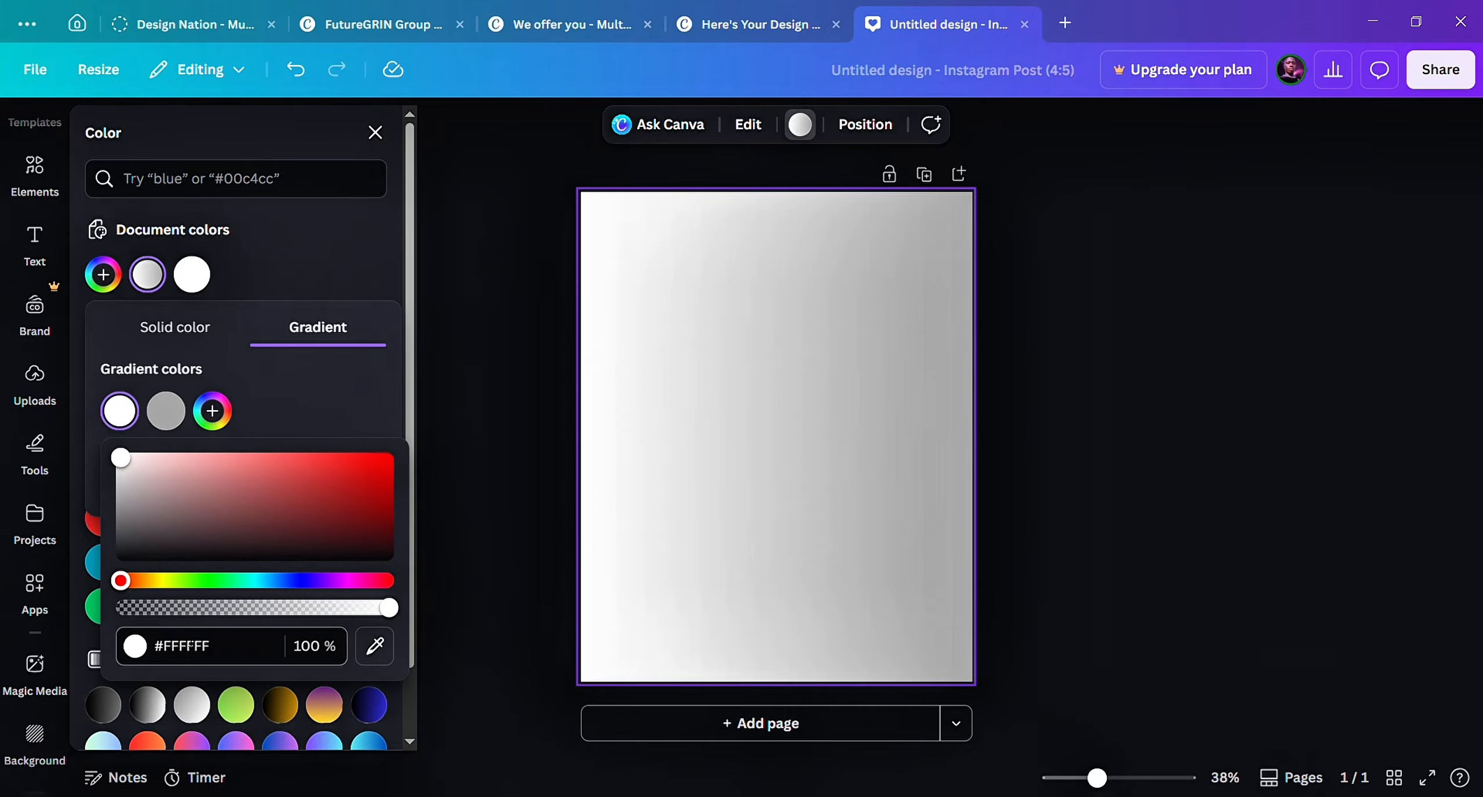
left_click(191, 646)
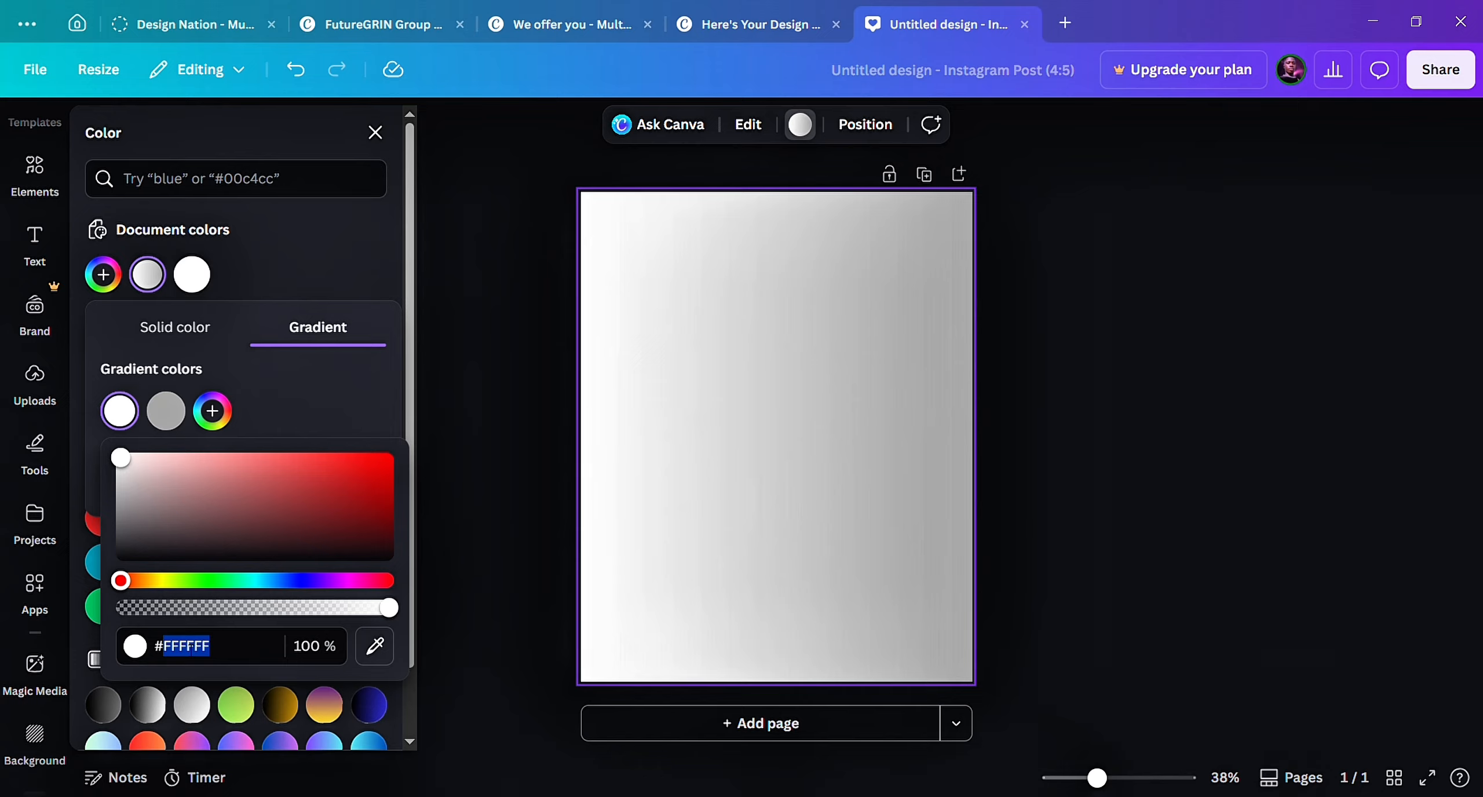
type("530C5C")
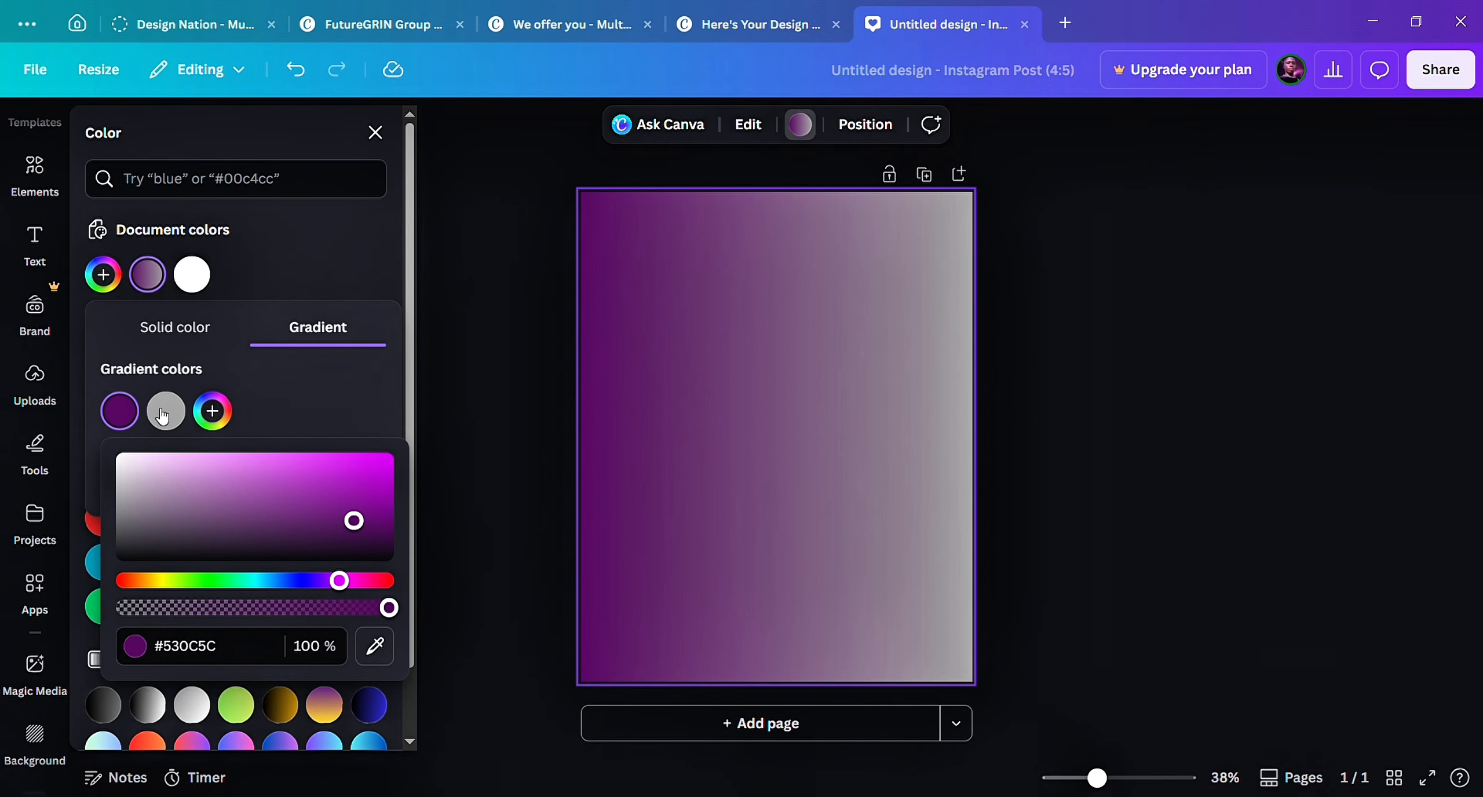
Copy the background gradient code 1e106a from the resource file and set the post gradient's second colour to #1E106A.
left_click(765, 36)
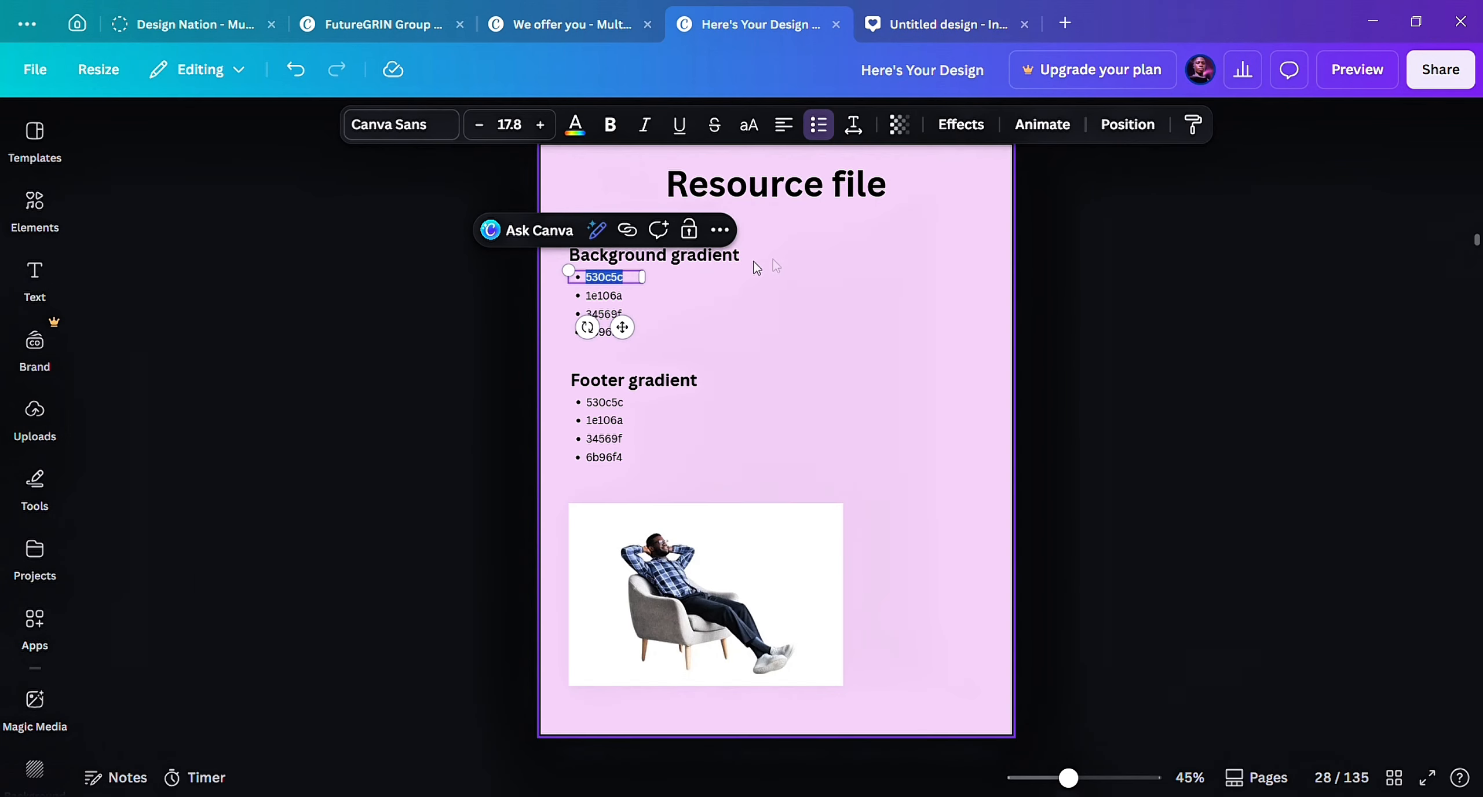
left_click(608, 302)
double_click(612, 300)
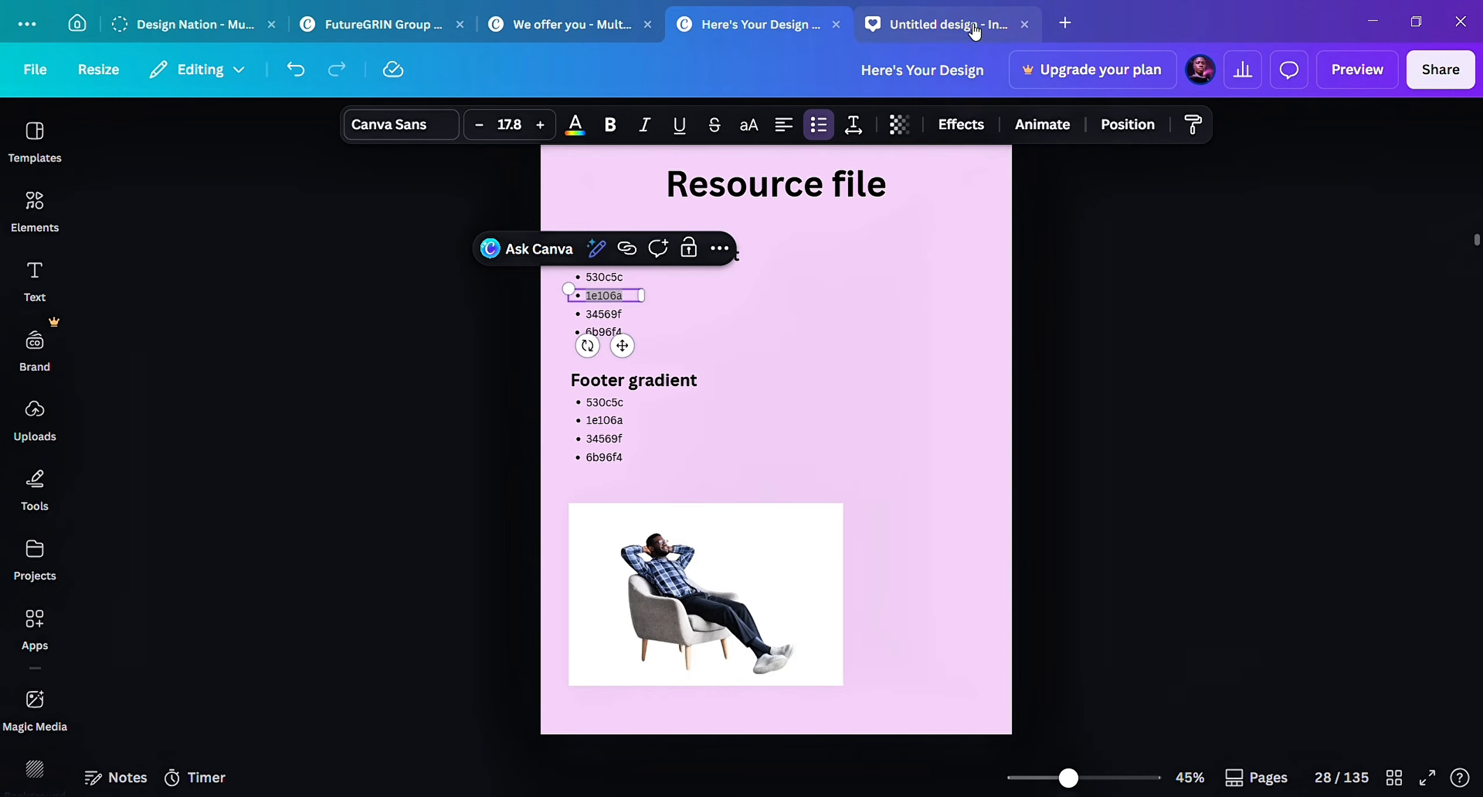
left_click(950, 25)
left_click(166, 411)
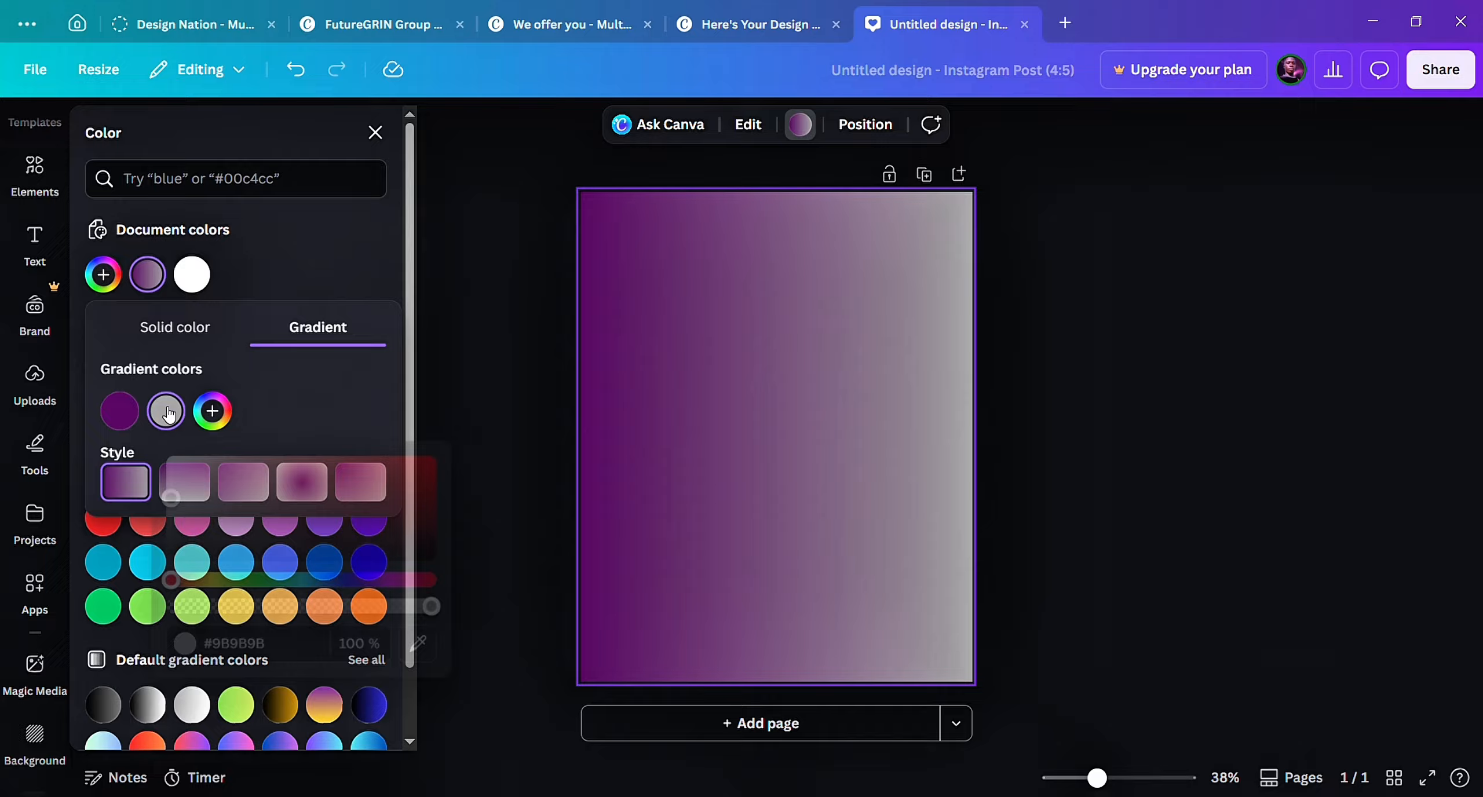
left_click(260, 647)
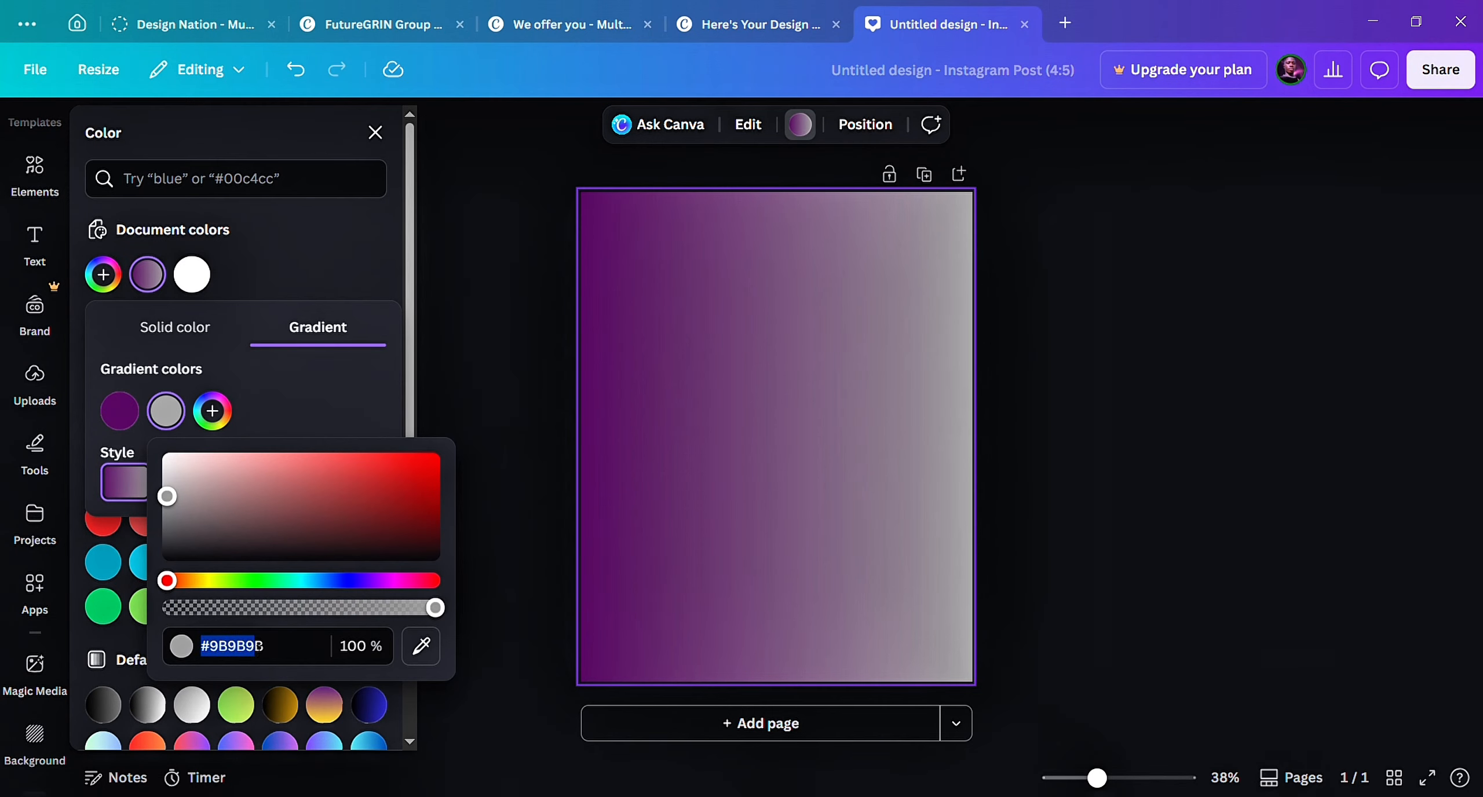
double_click(260, 646)
type("1E106A")
left_click(415, 348)
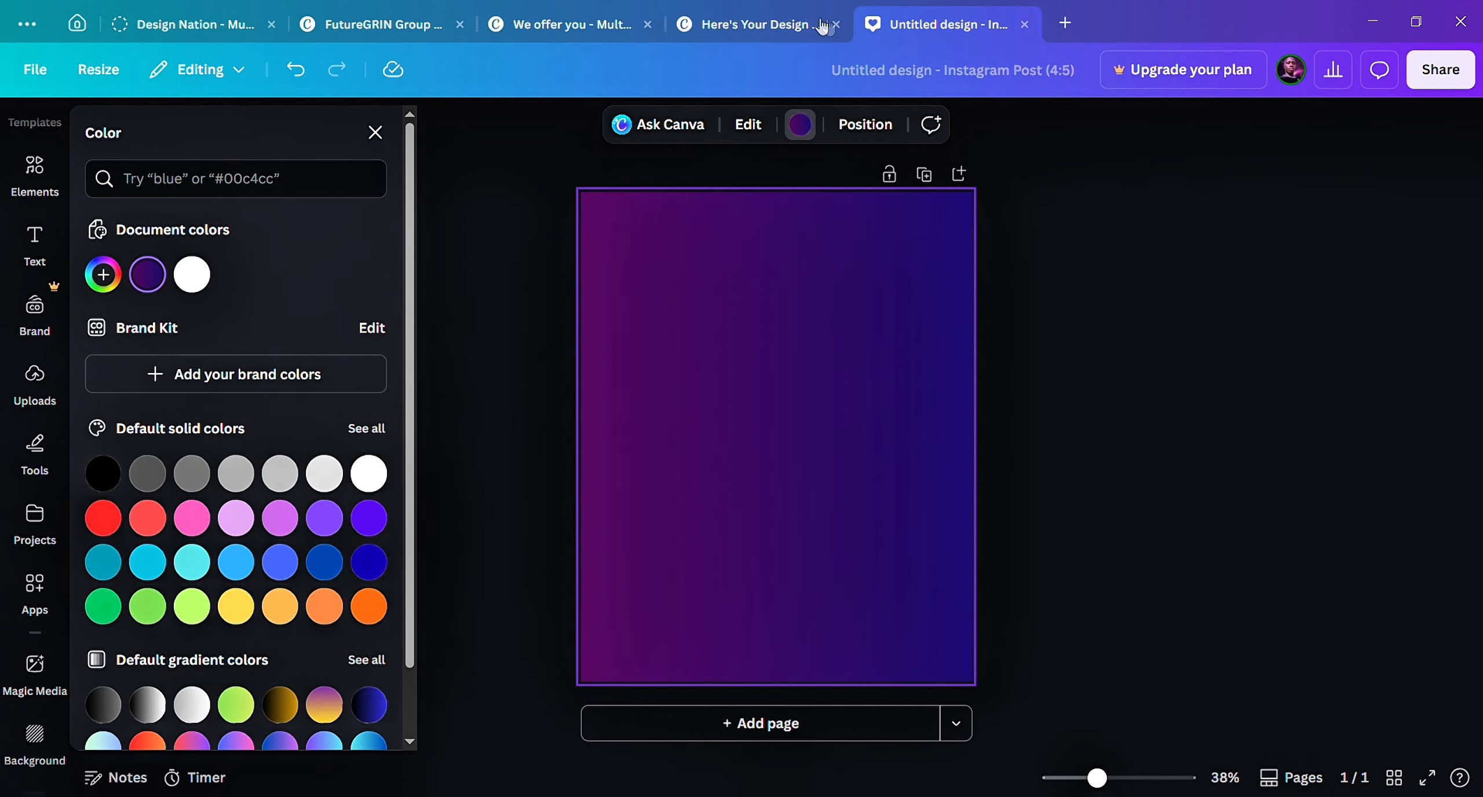
Copy the background gradient code 34569f from the resource file and add #34569F as the third colour of the post's gradient.
left_click(747, 25)
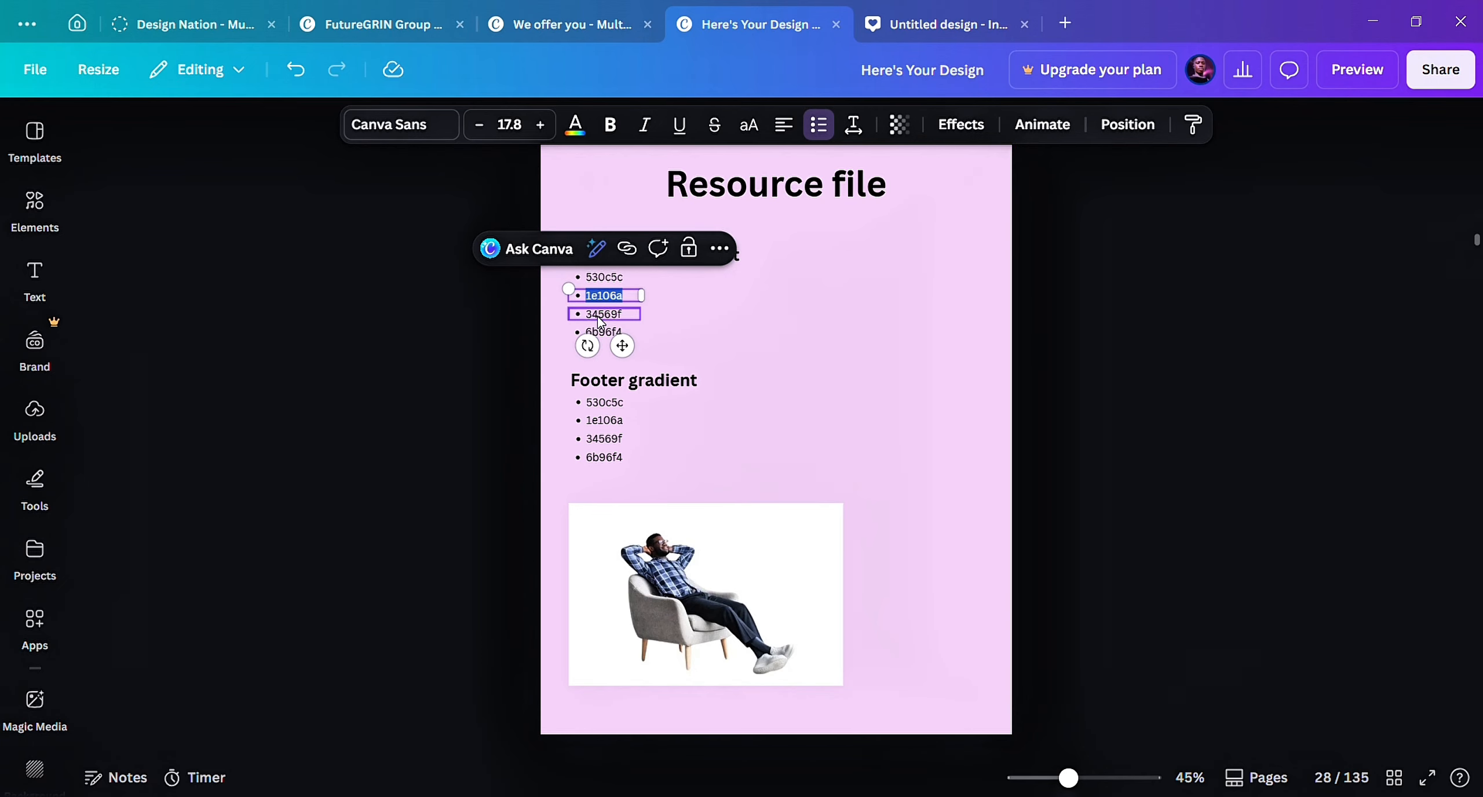
left_click(603, 318)
double_click(604, 317)
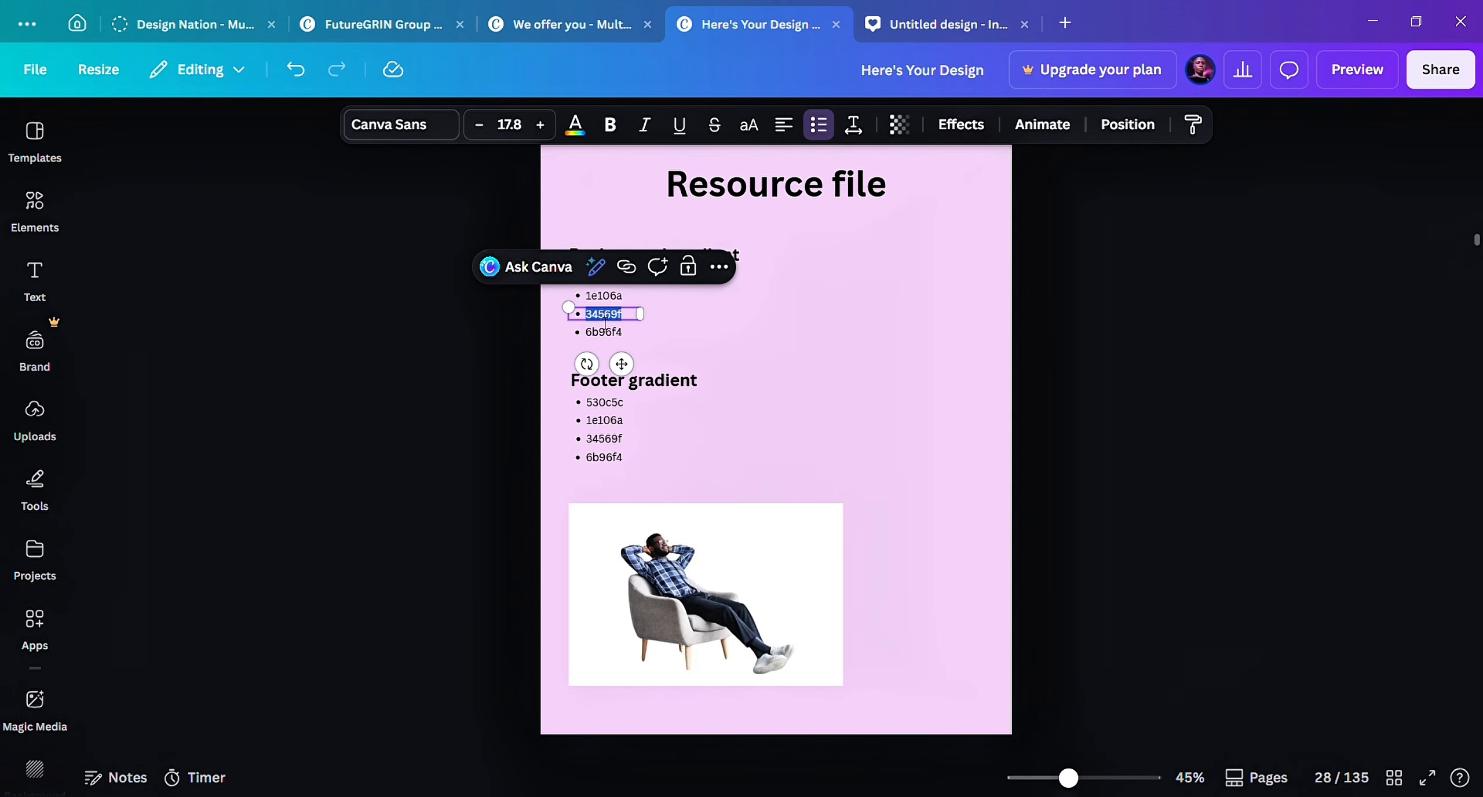
left_click(970, 37)
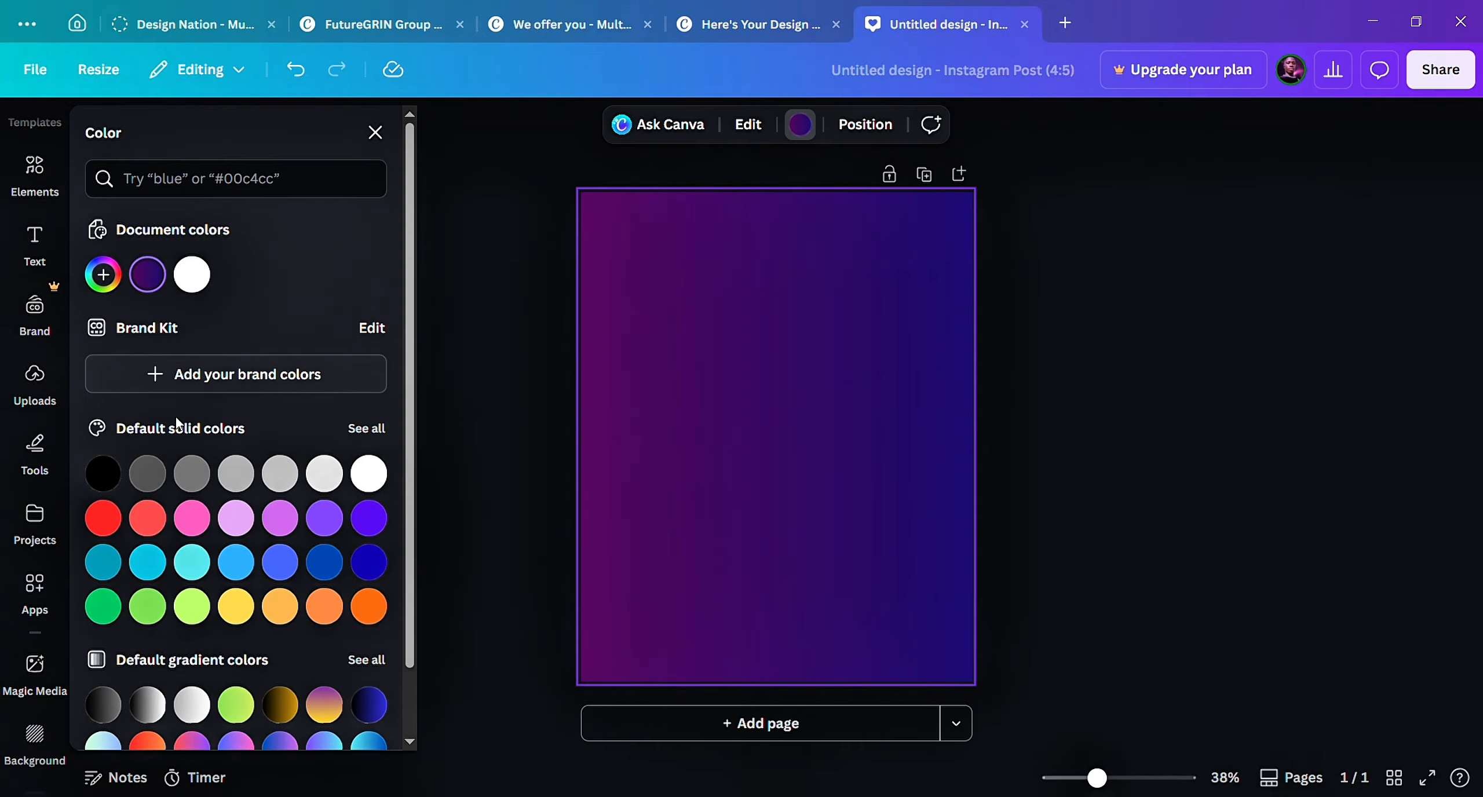
left_click(147, 274)
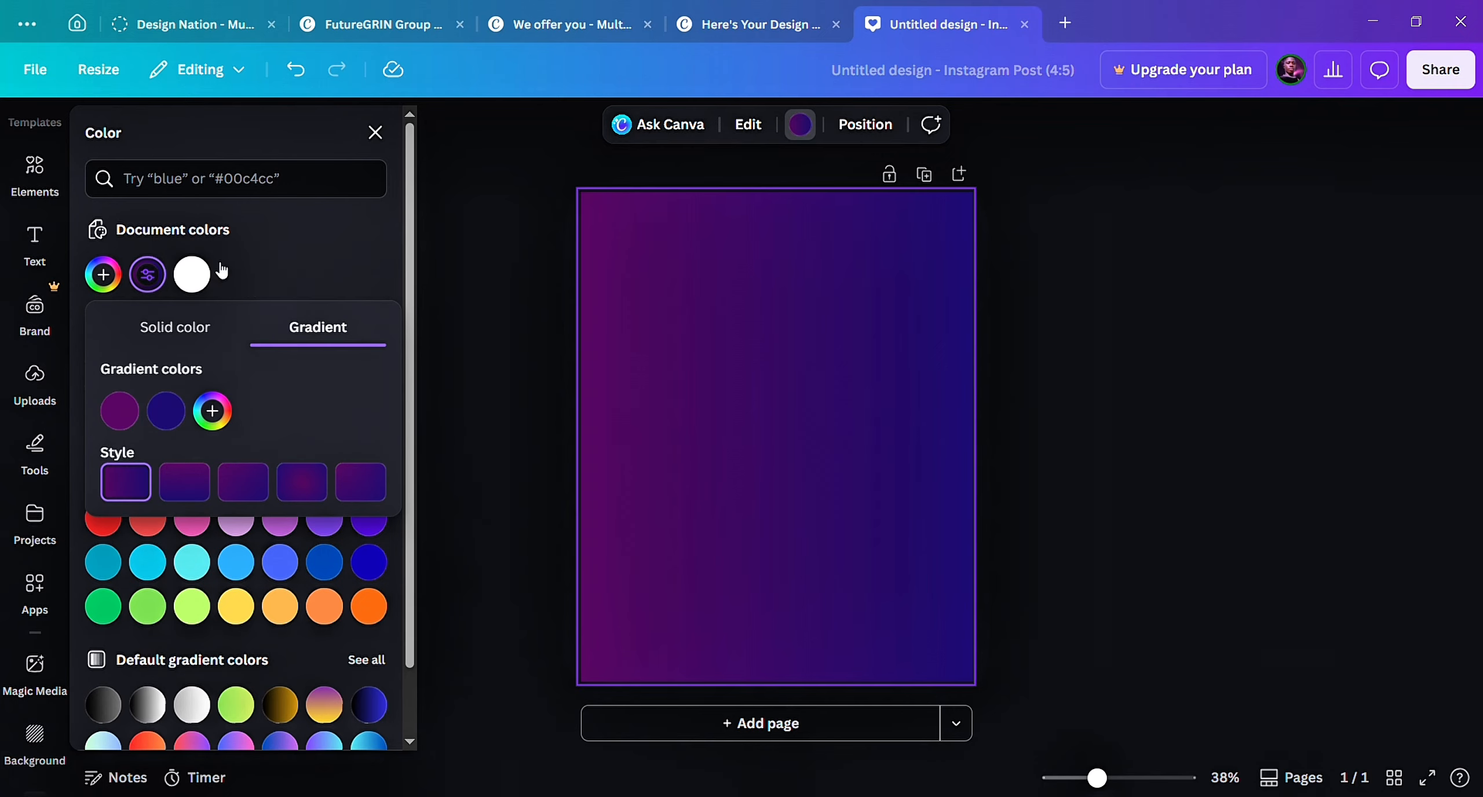
left_click(215, 425)
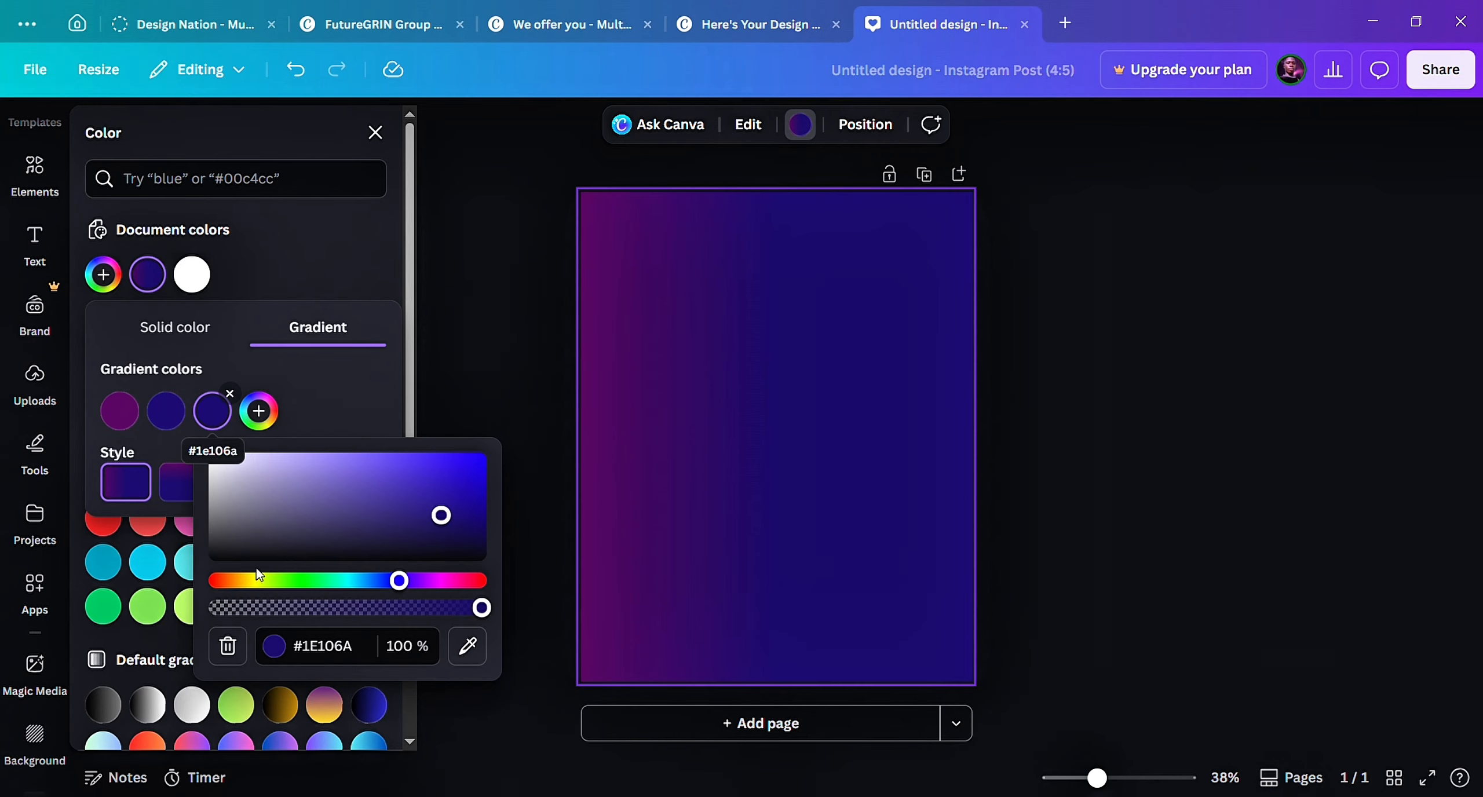
left_click_drag(293, 646, 317, 646)
double_click(318, 645)
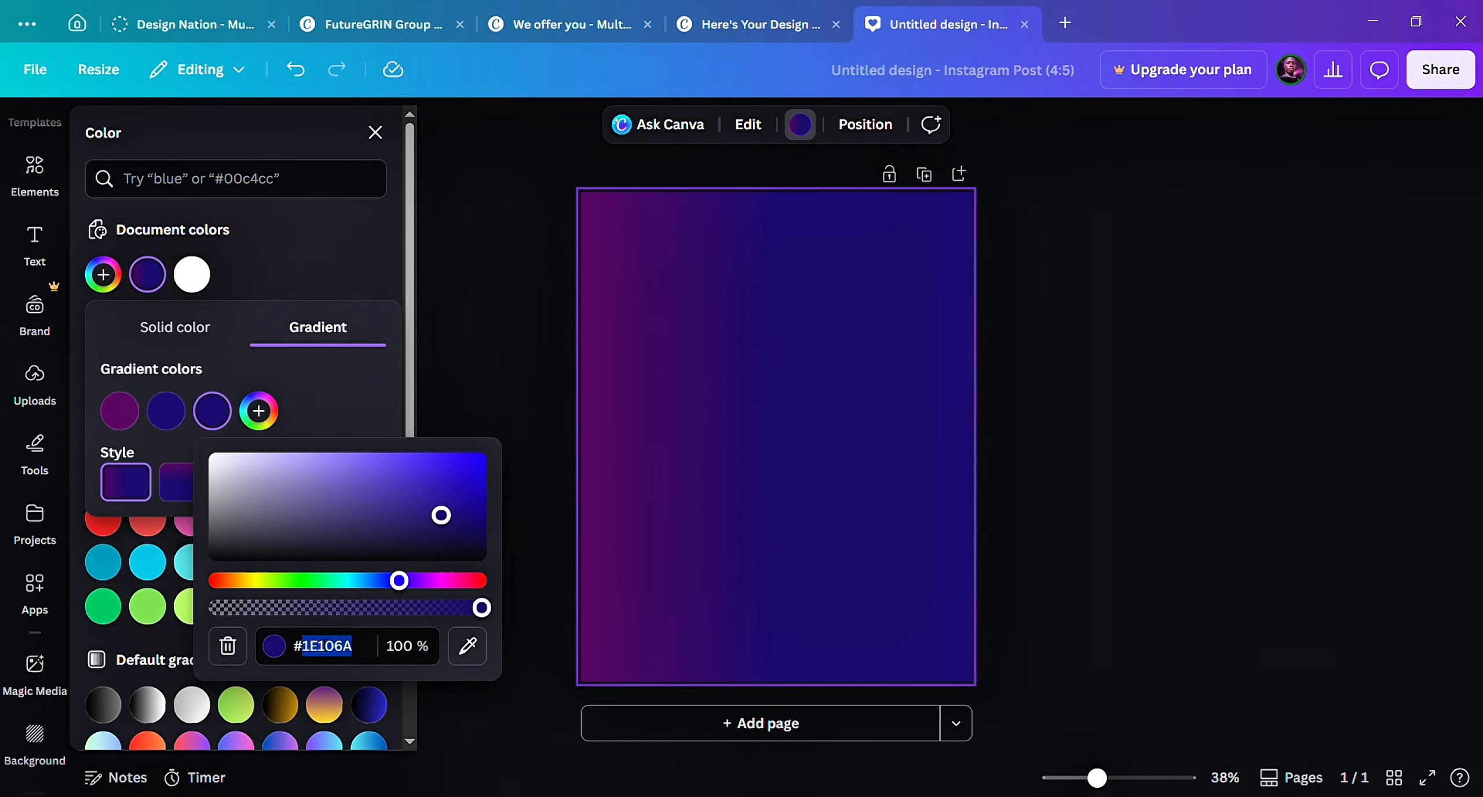
type("34569F")
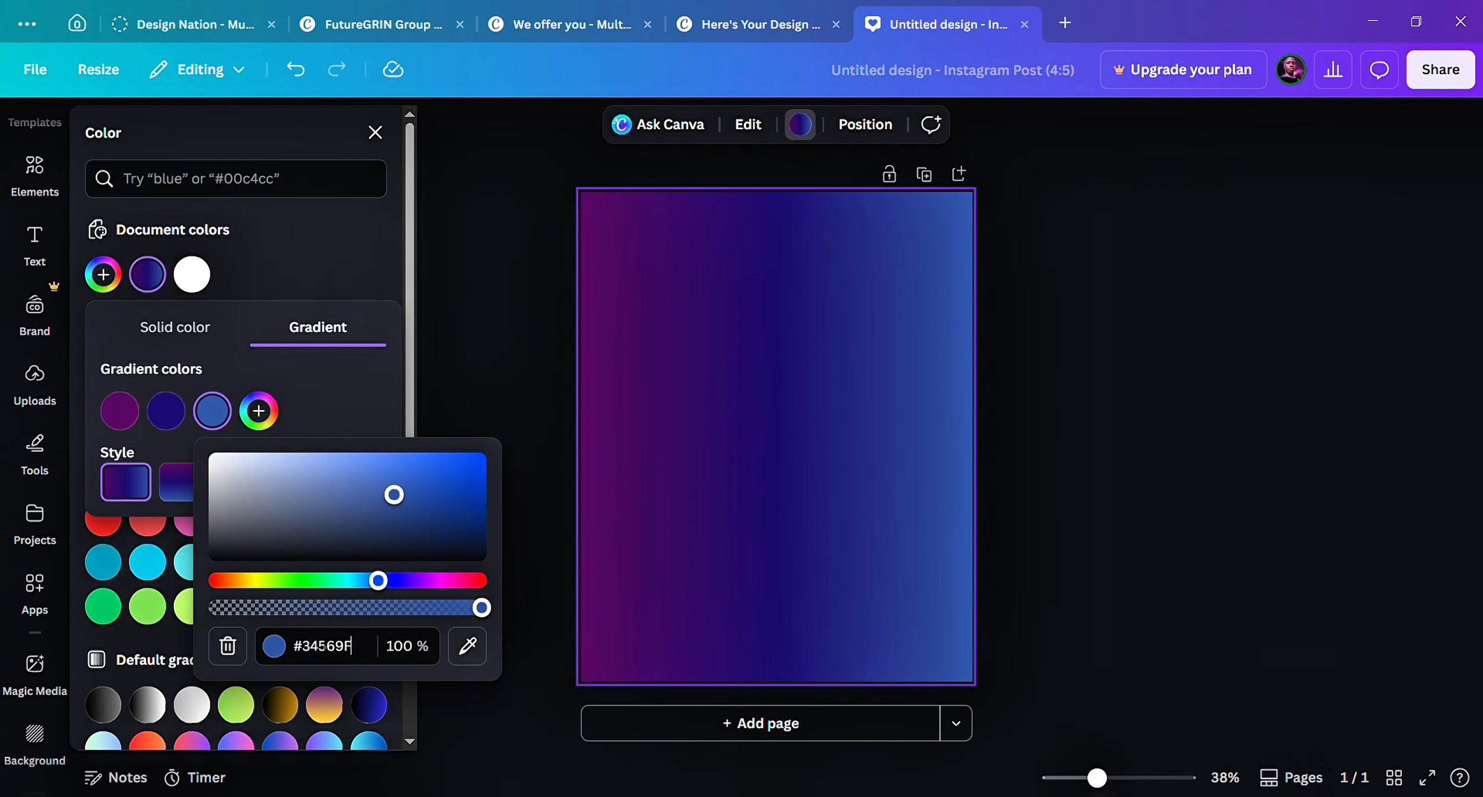
left_click(474, 371)
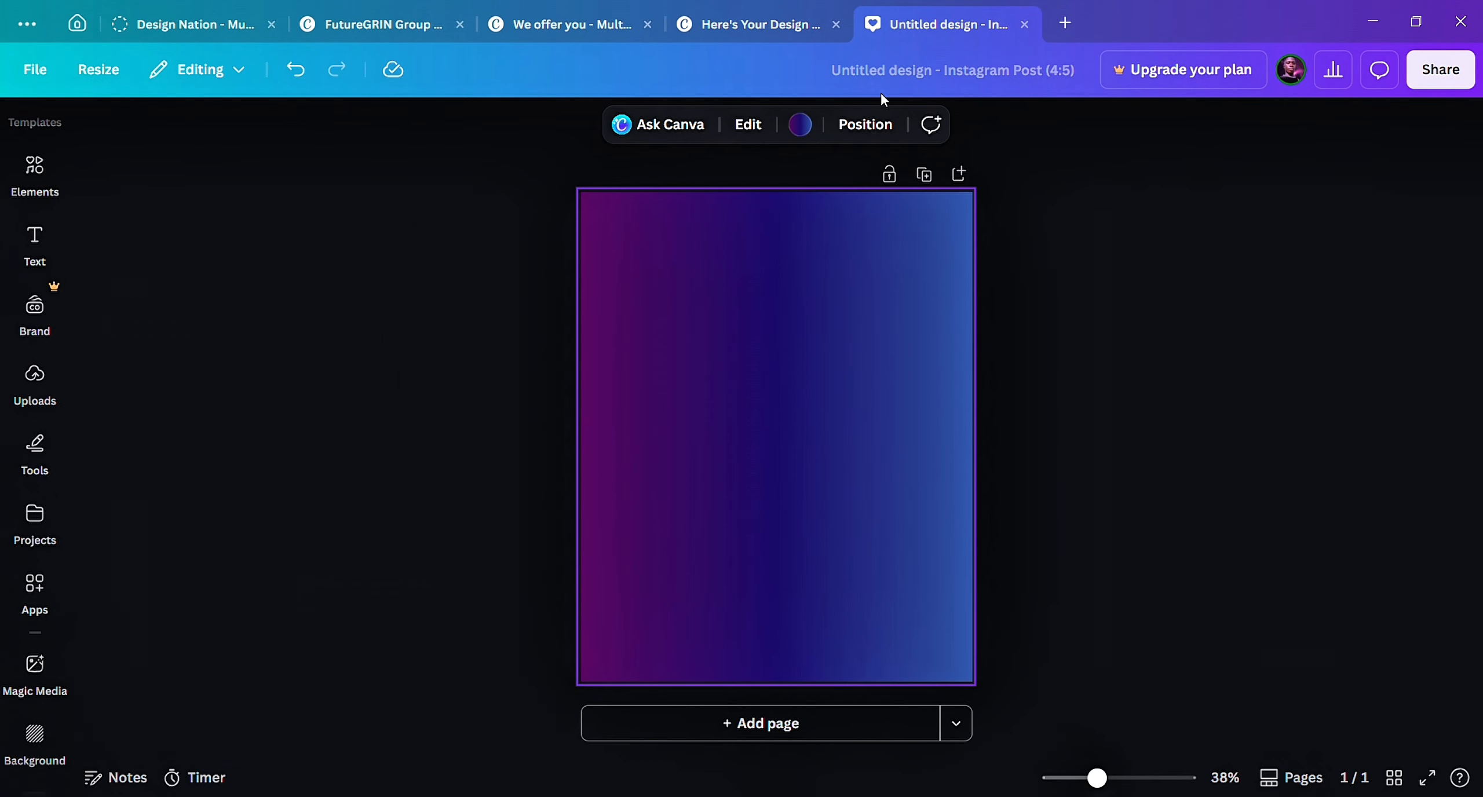
Copy the background gradient code 6b96f4 from the resource file and add #6B96F4 as the fourth colour of the post's gradient.
left_click(819, 27)
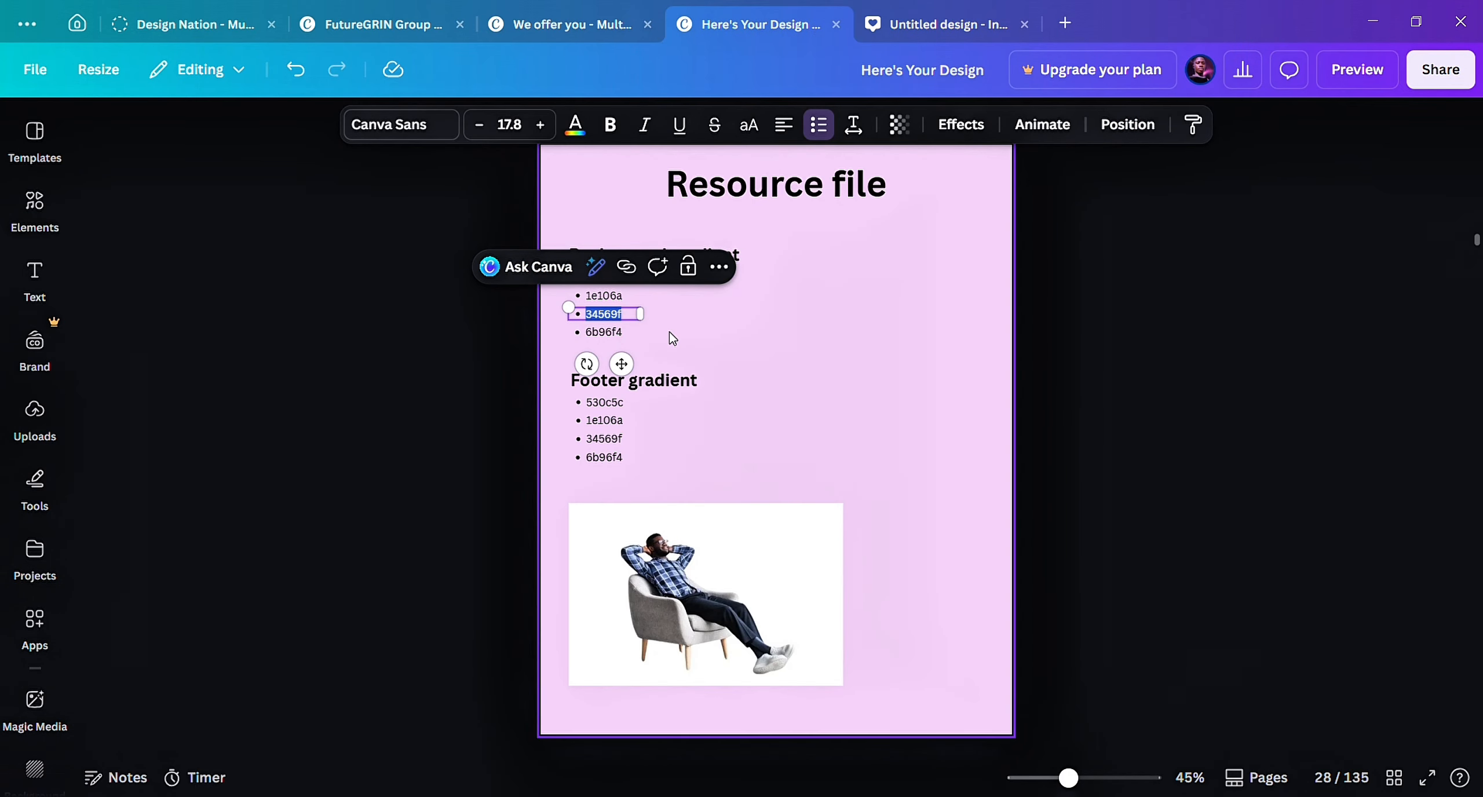
double_click(610, 332)
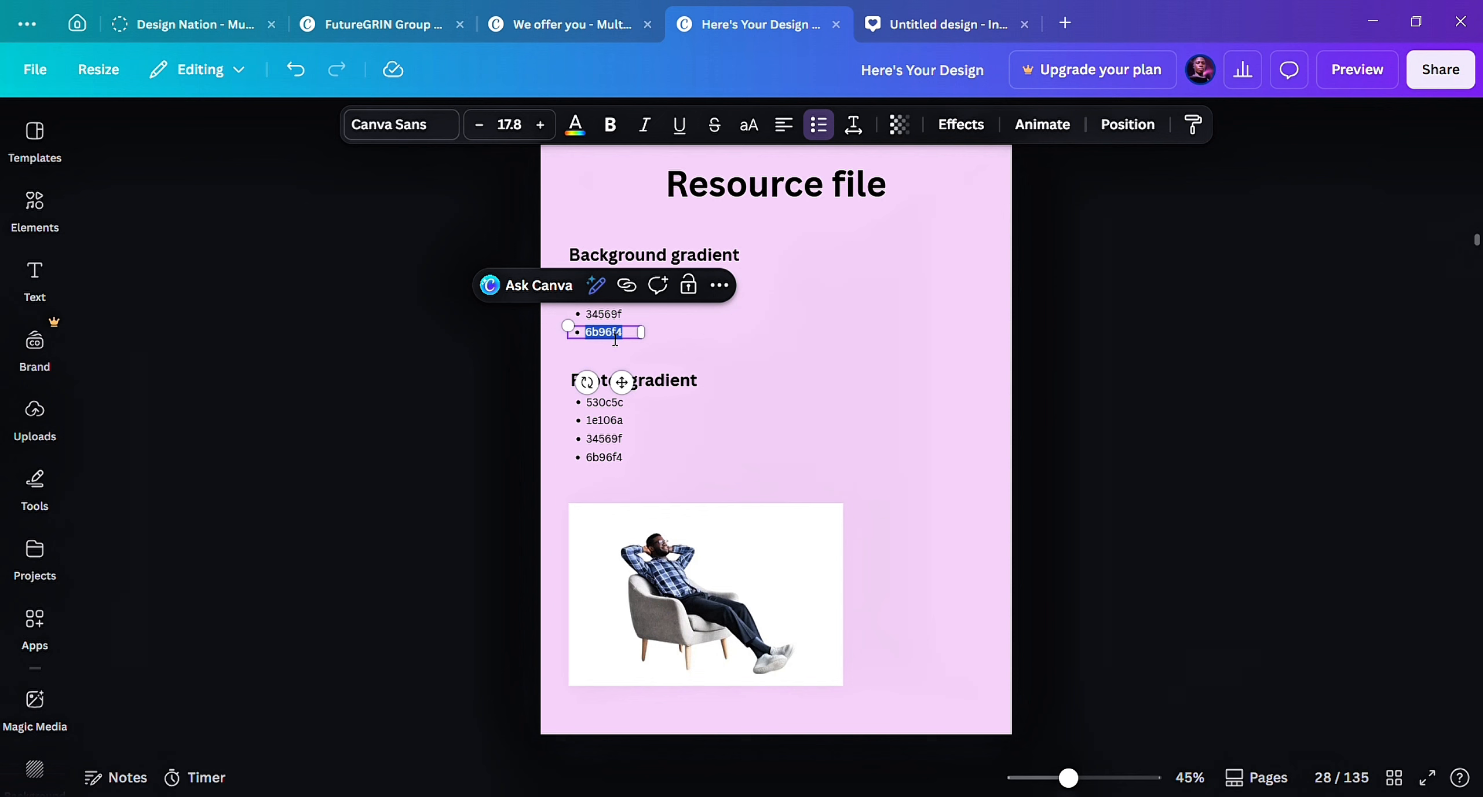
left_click(1171, 375)
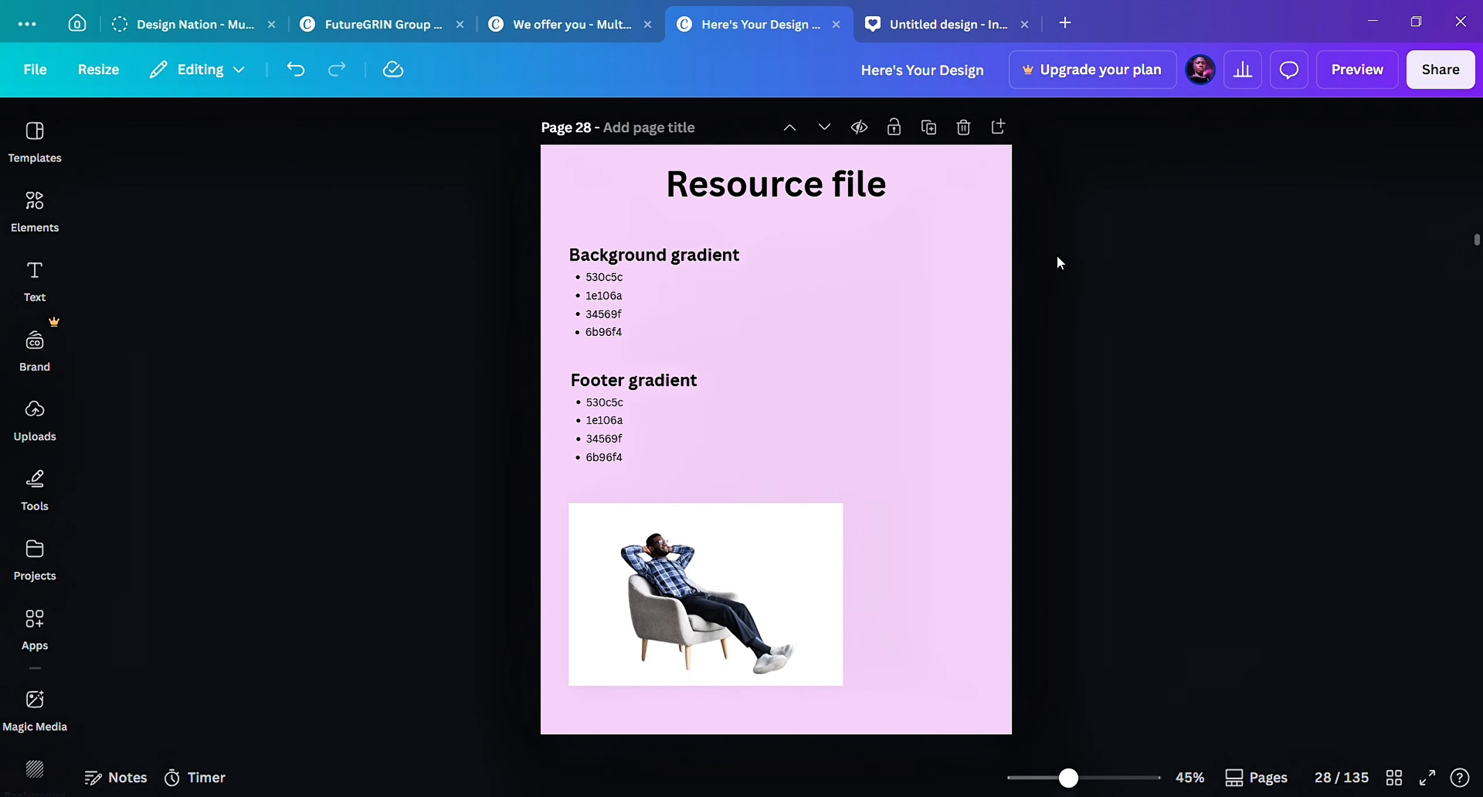
left_click(933, 26)
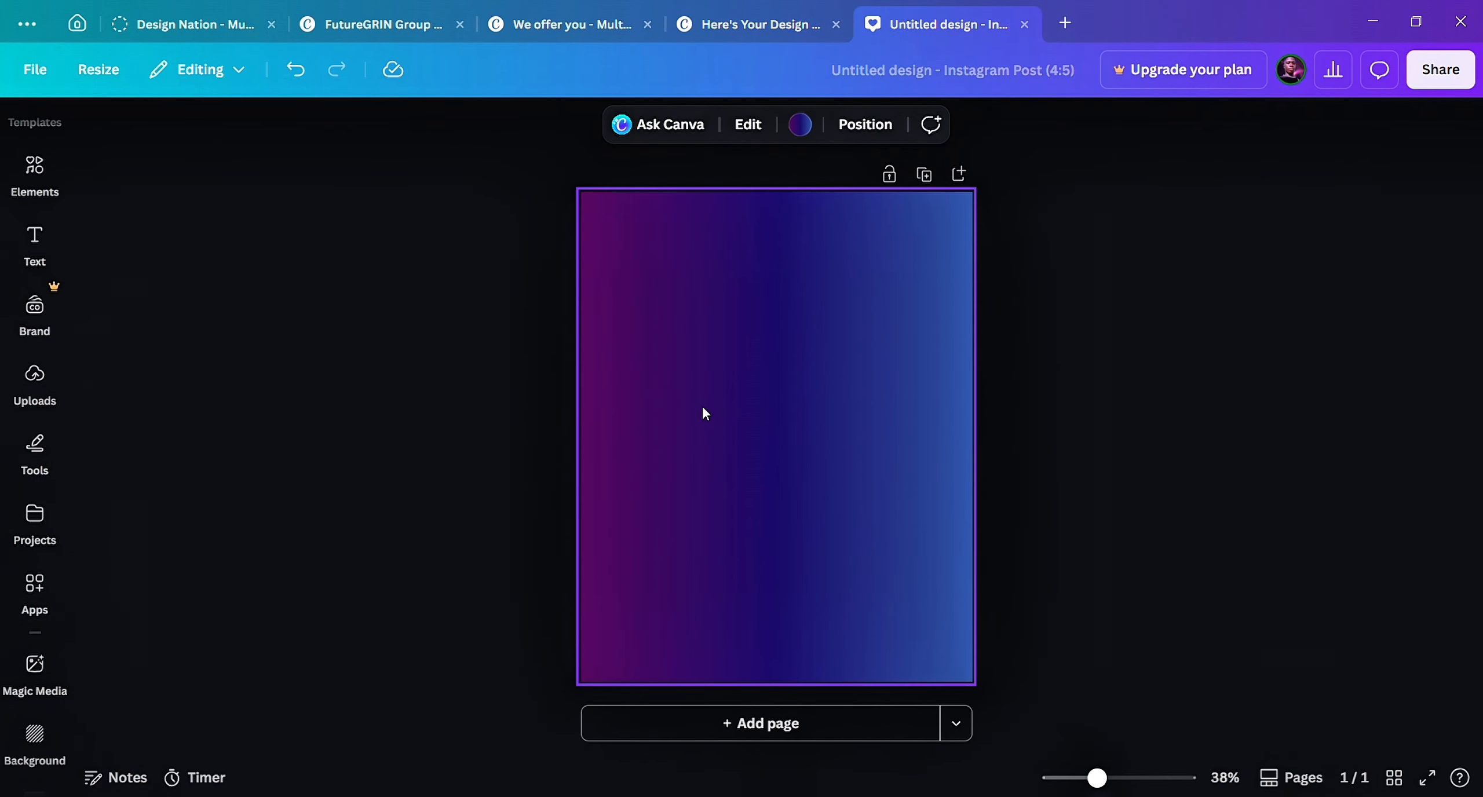
left_click(802, 131)
left_click(104, 277)
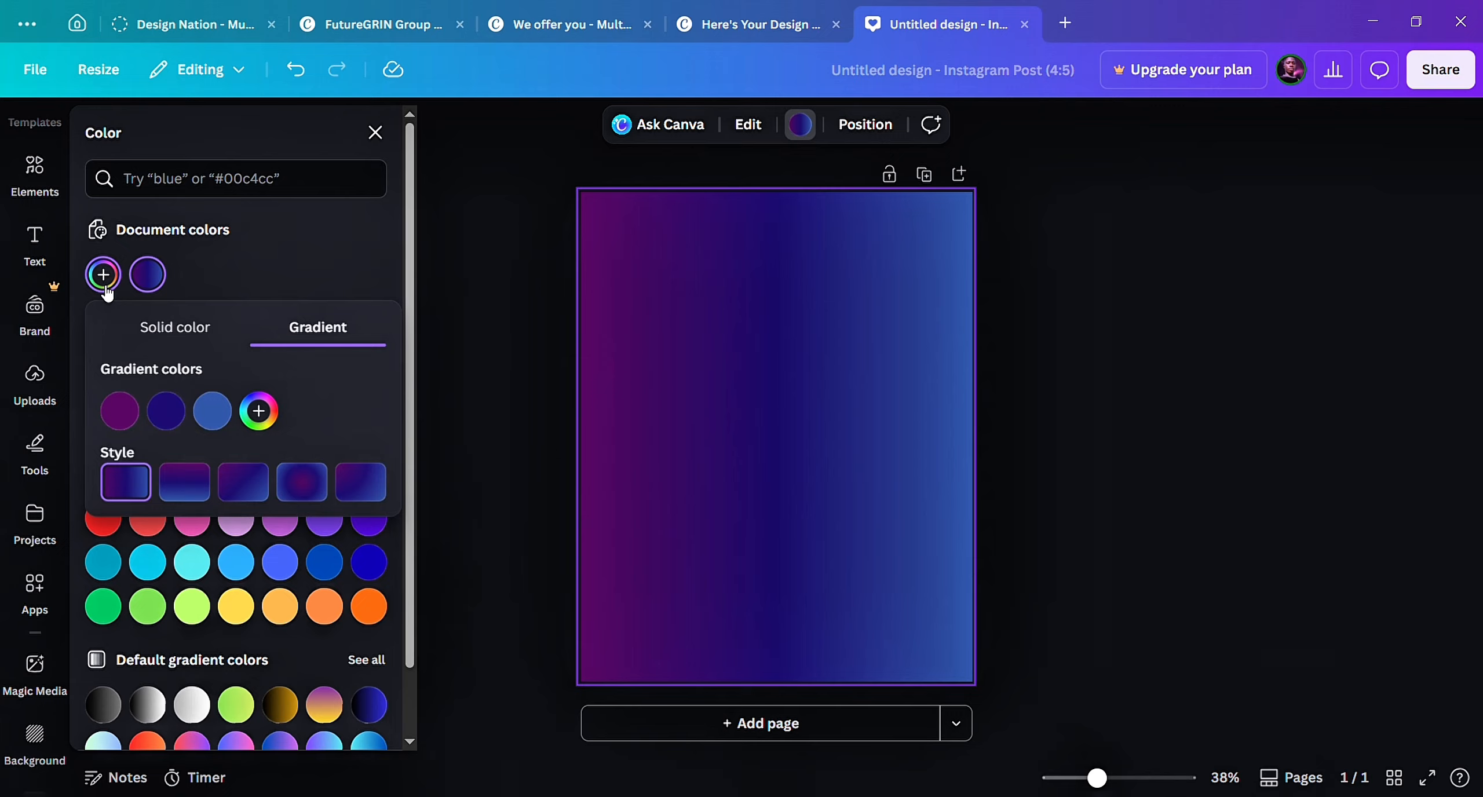
left_click(259, 412)
key("Escape")
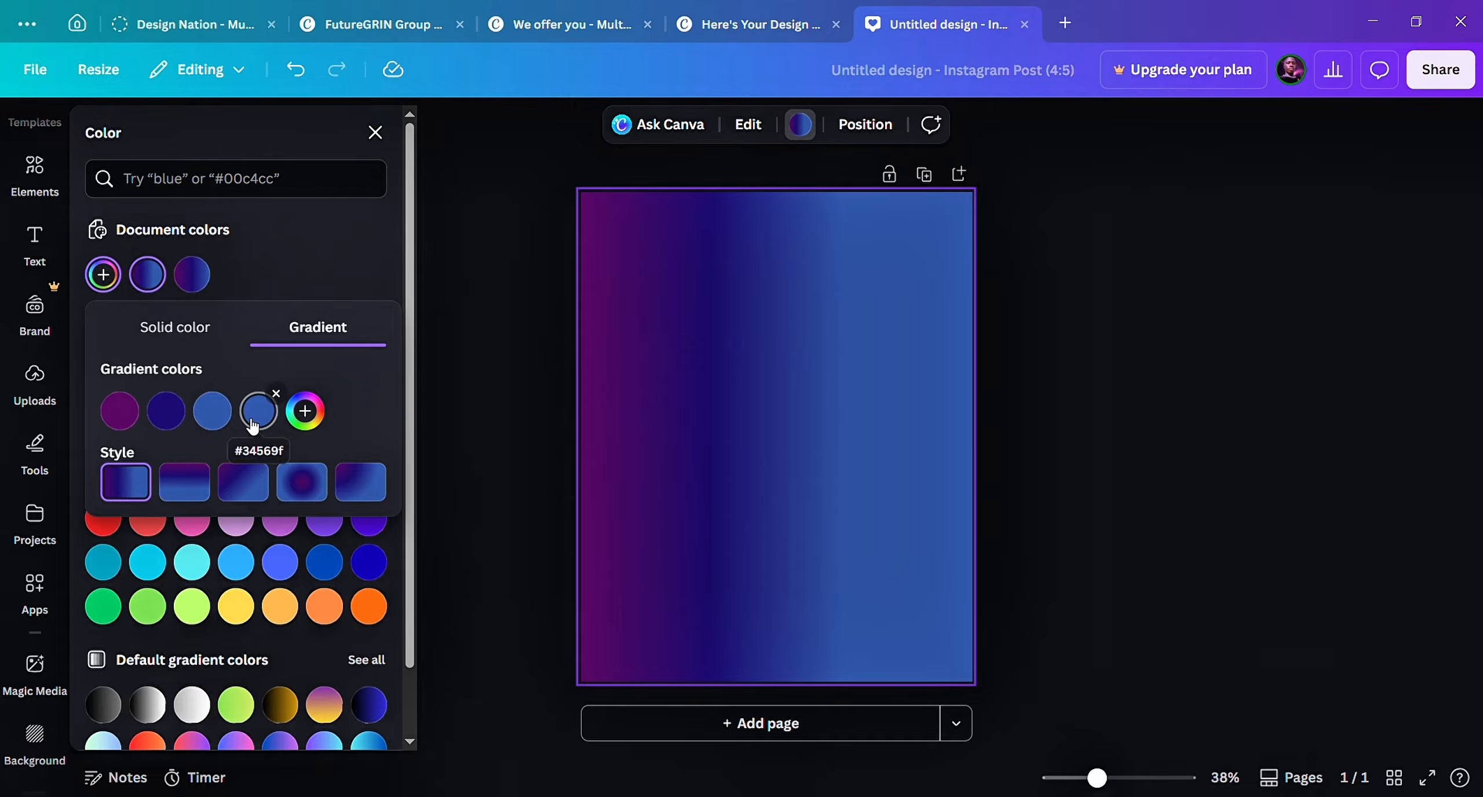
left_click(259, 411)
left_click(359, 645)
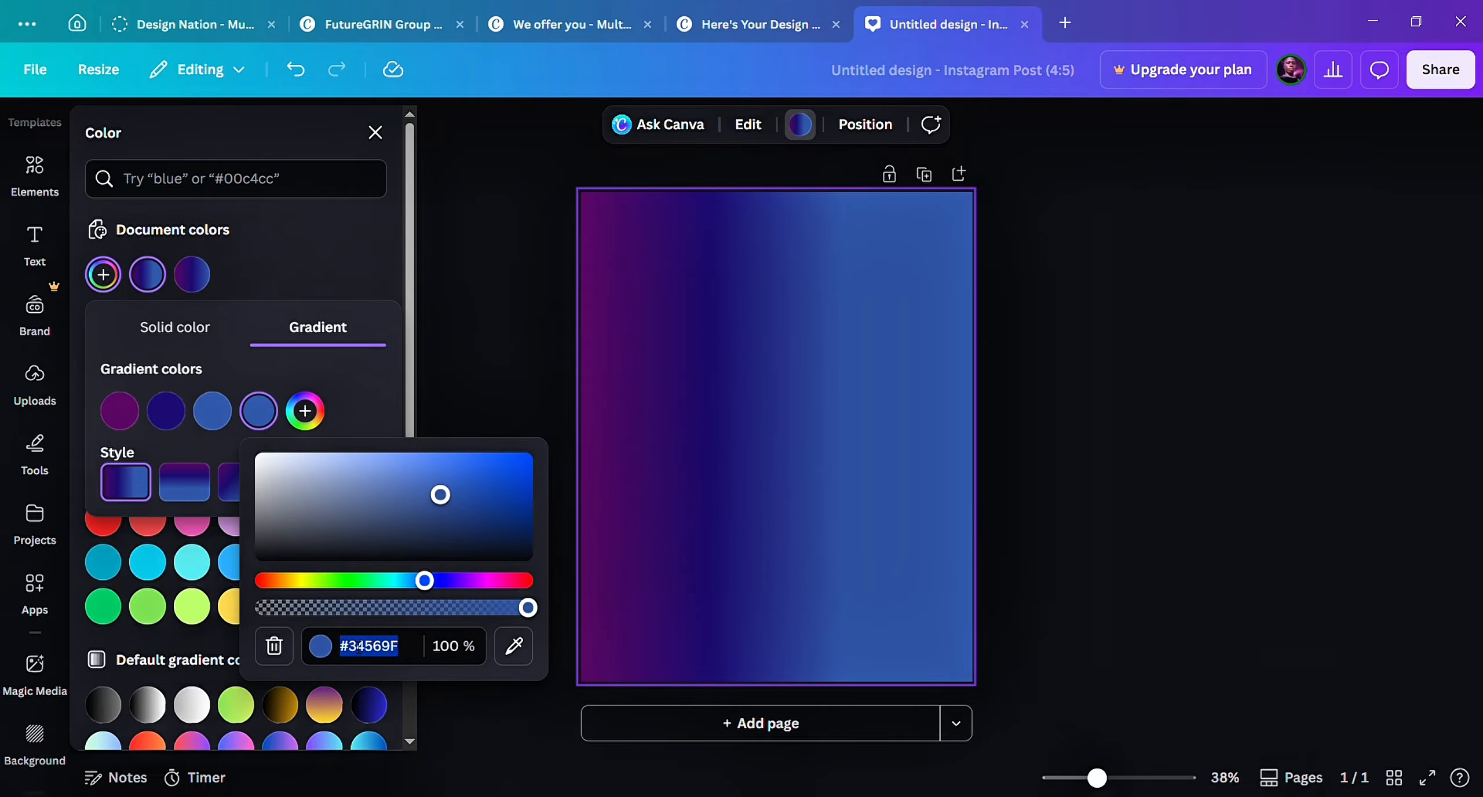
type("#6B96F4")
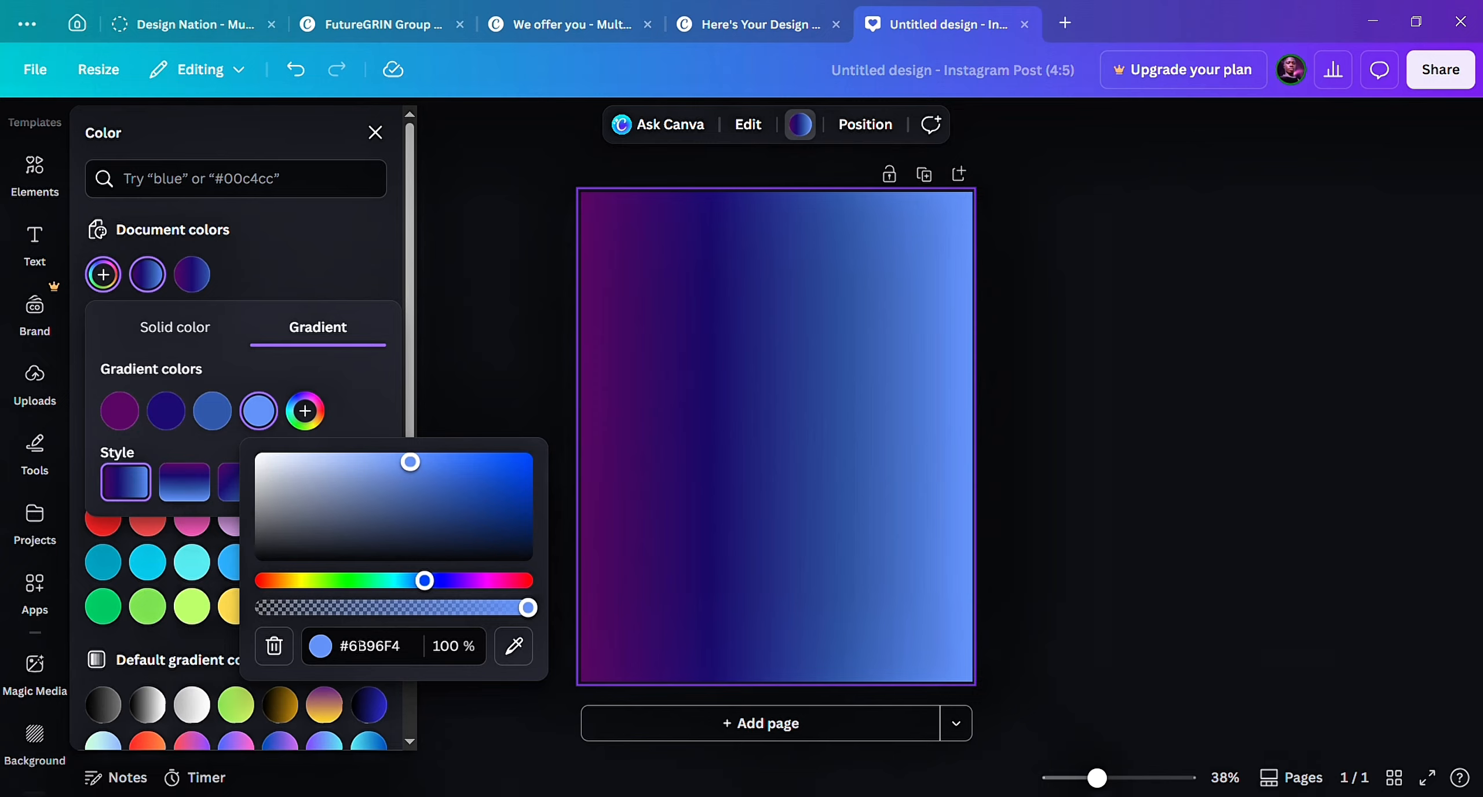
left_click(432, 339)
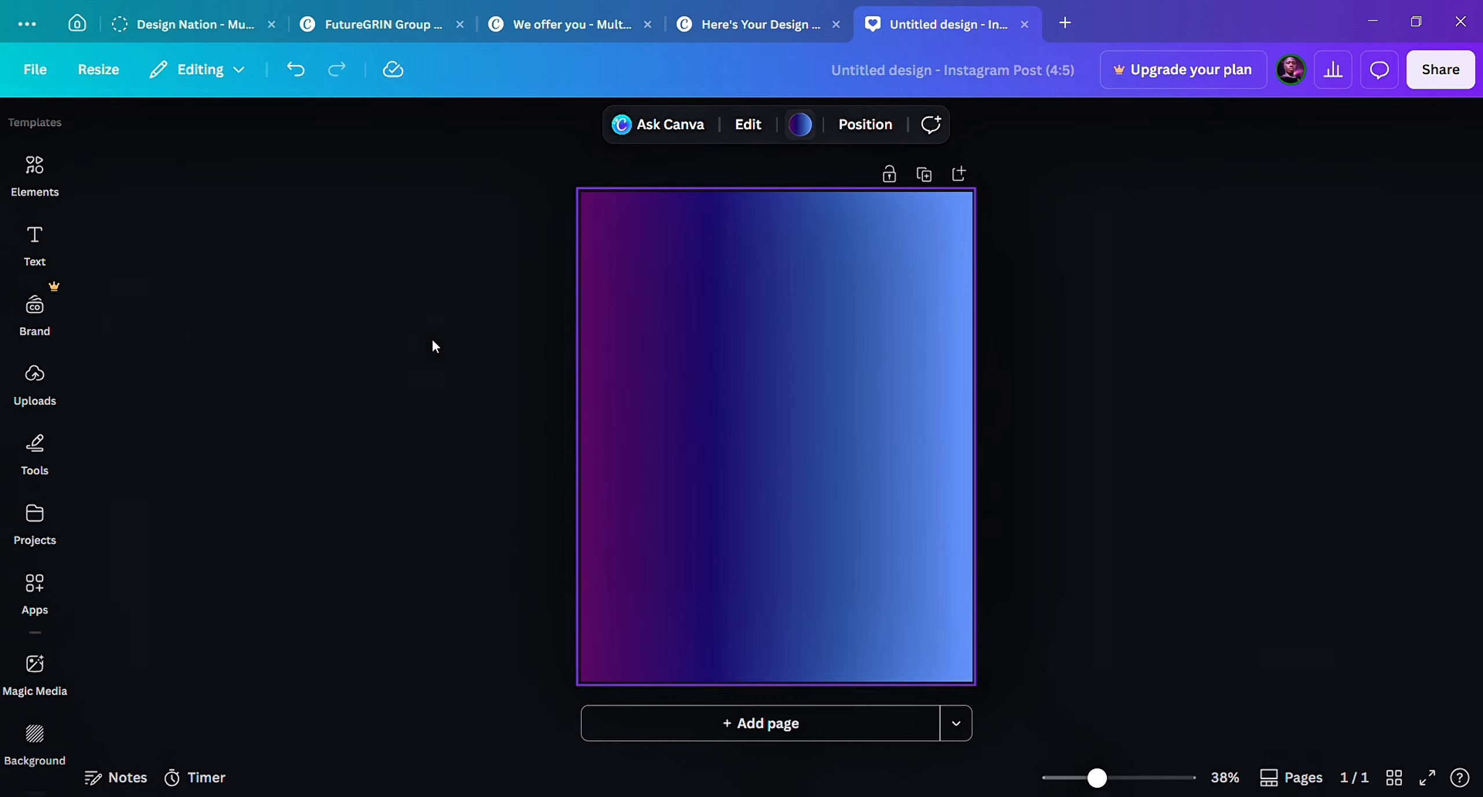
Try the circular style from the corner on the page's background gradient, ending on the linear 135° style.
left_click(801, 133)
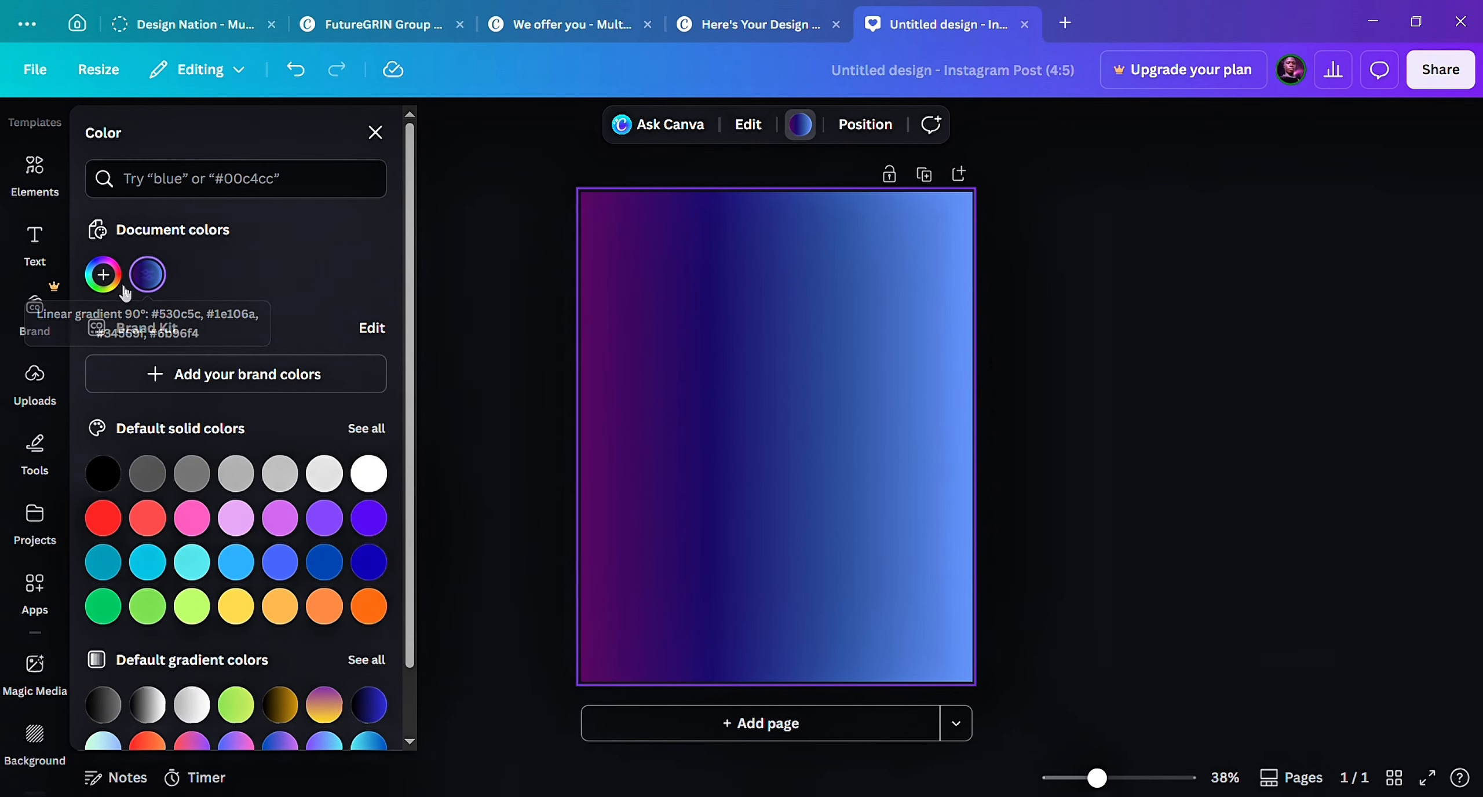
left_click(103, 274)
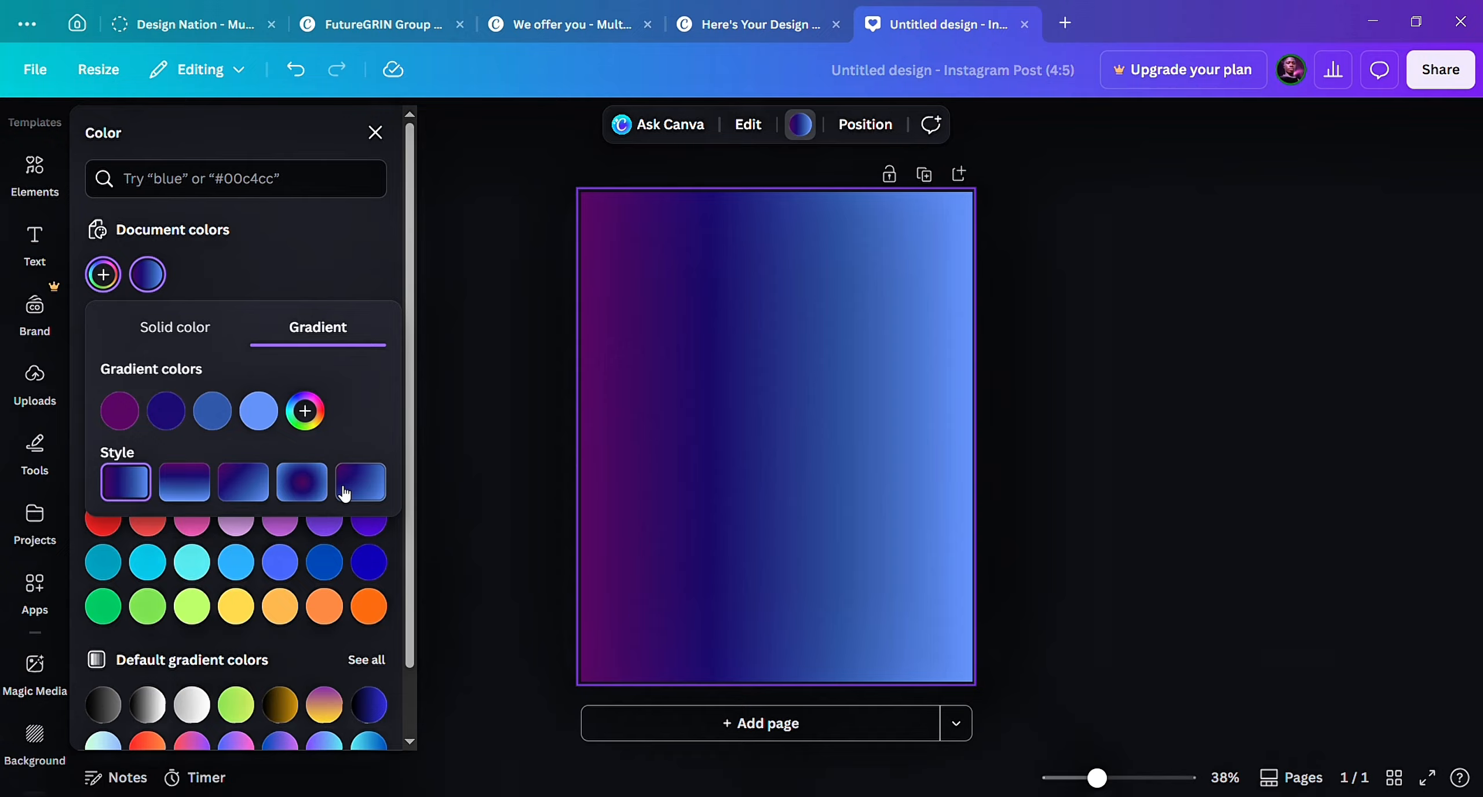
left_click(345, 493)
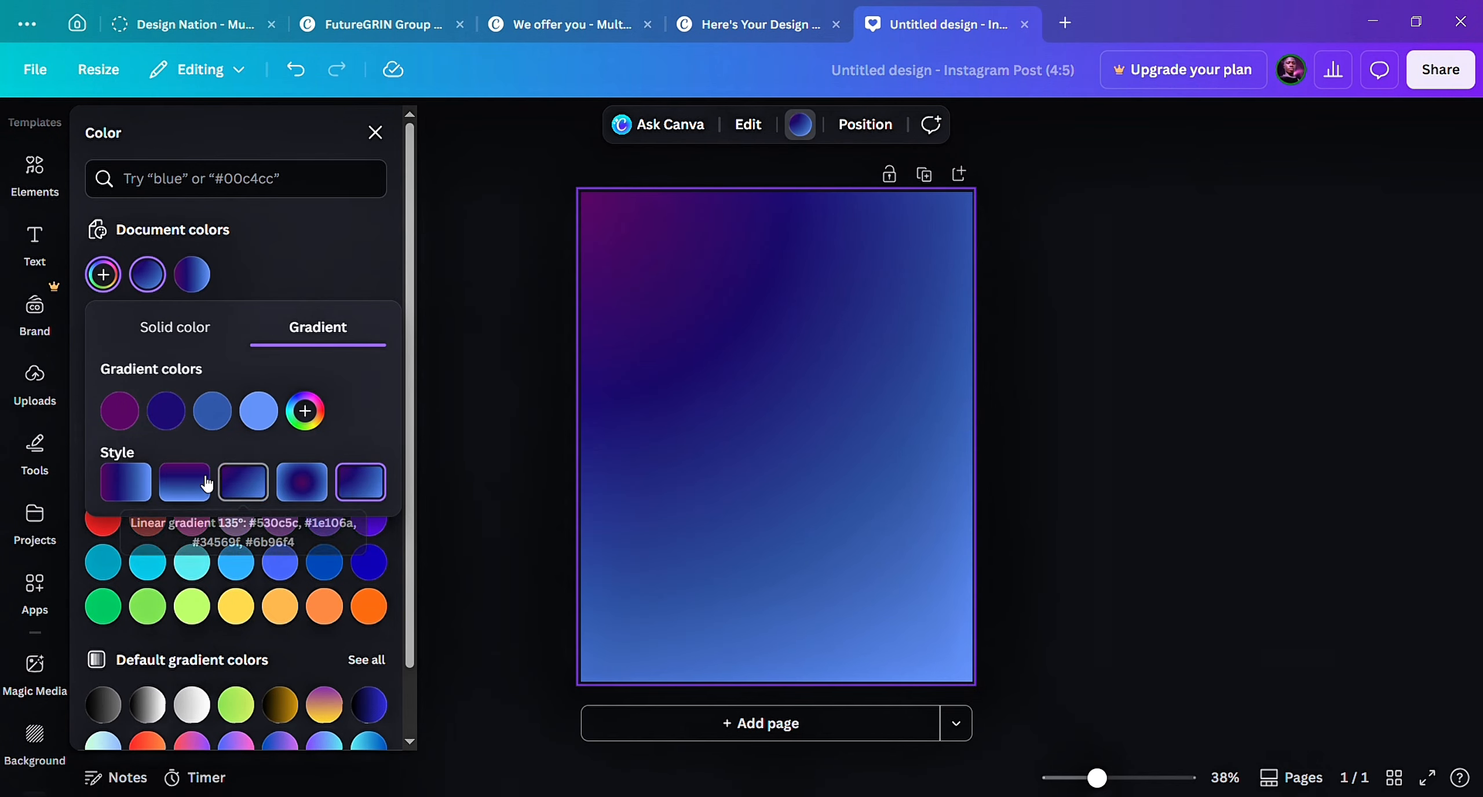
left_click(246, 493)
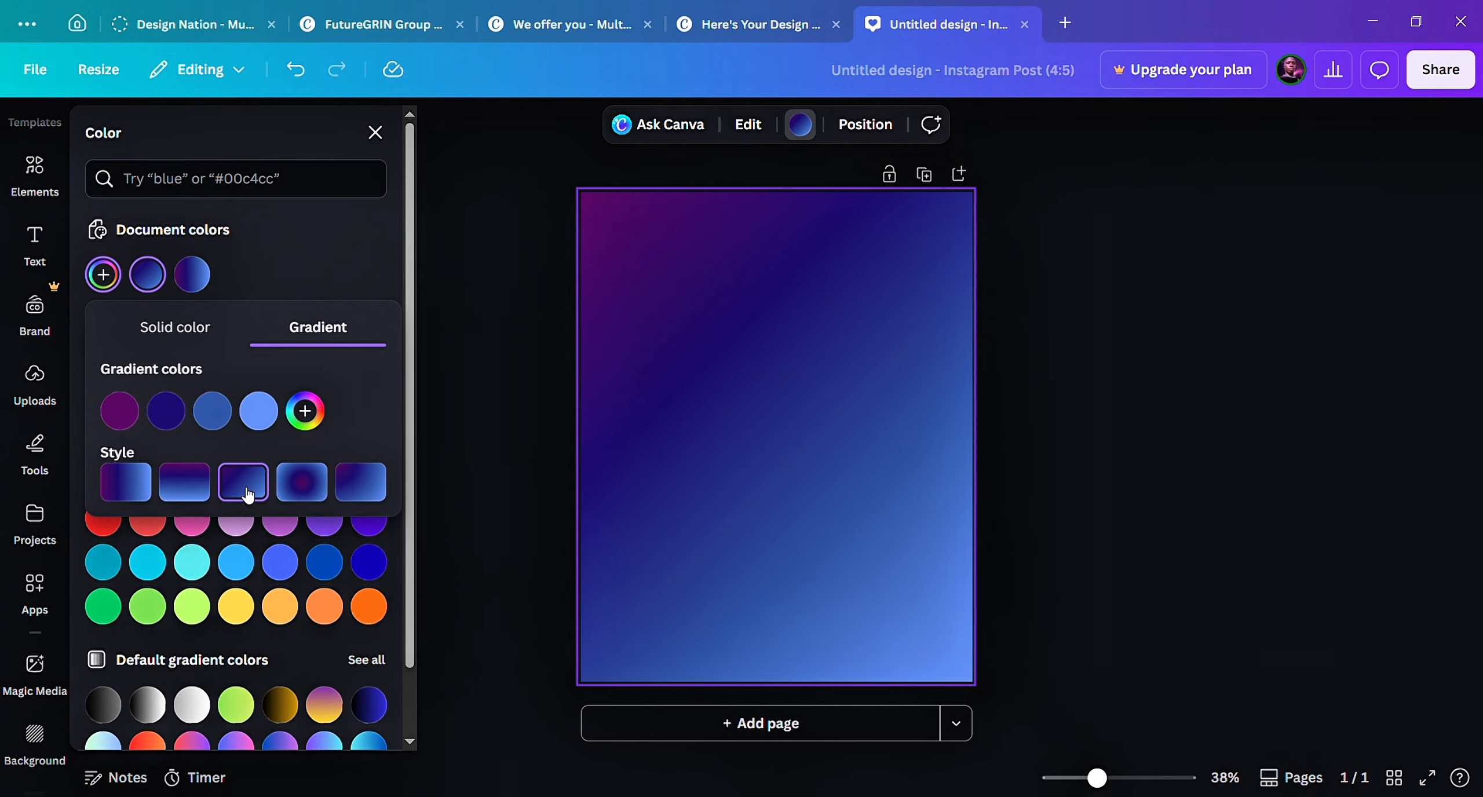
left_click(362, 489)
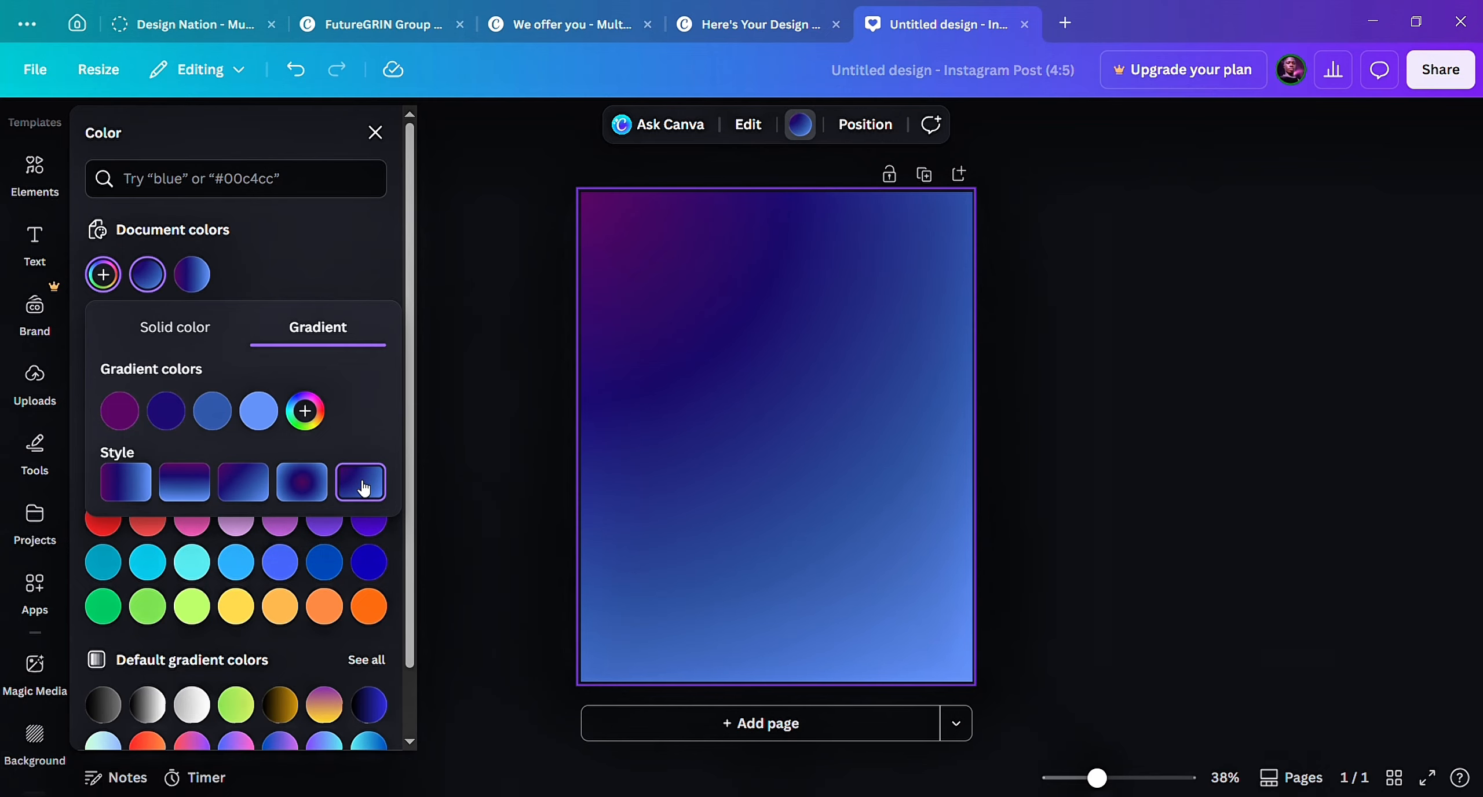
left_click(254, 492)
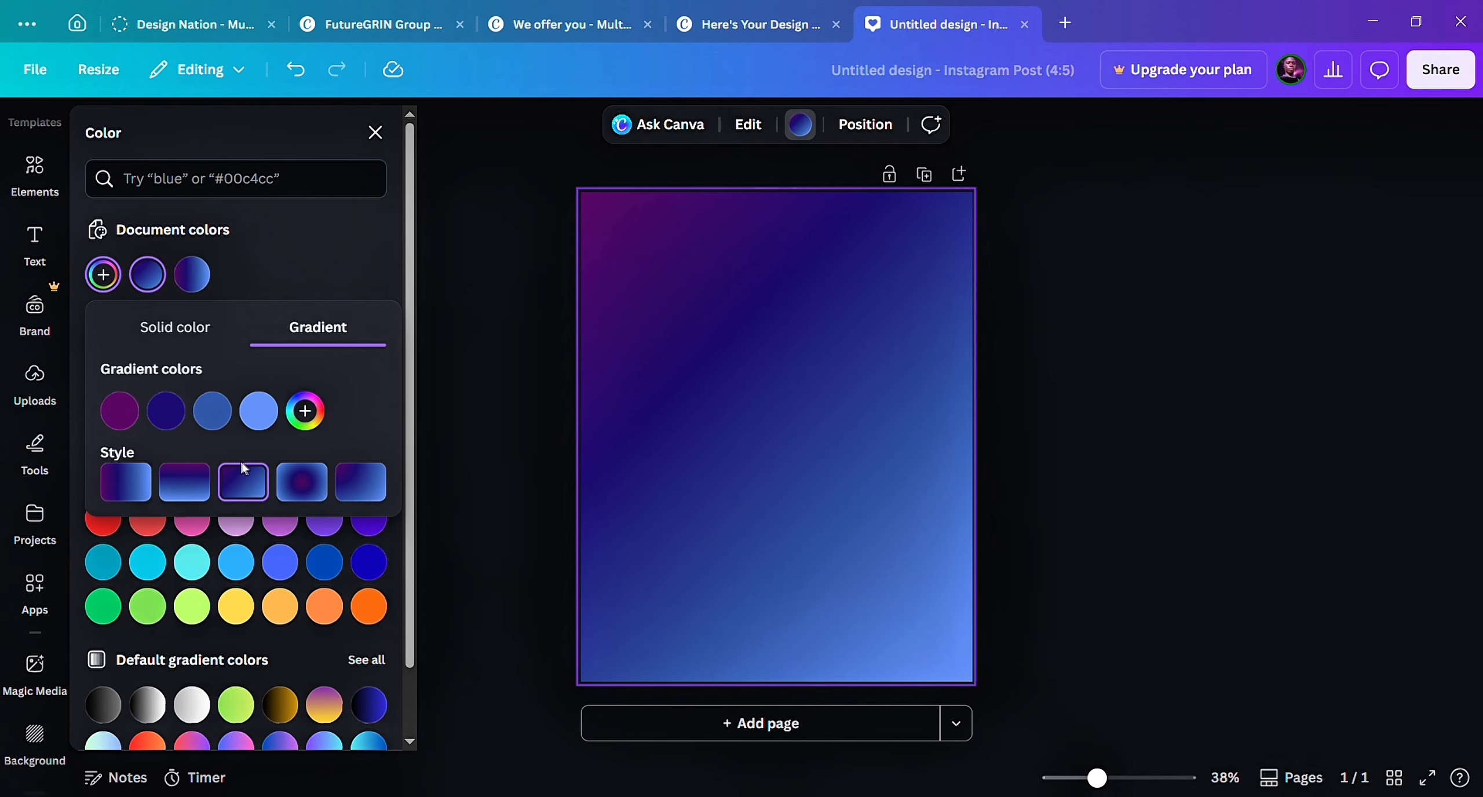
Reorder the background gradient's colours to #6B96F4, #34569F, #1E106A, #530C5C.
left_click_drag(119, 411, 305, 412)
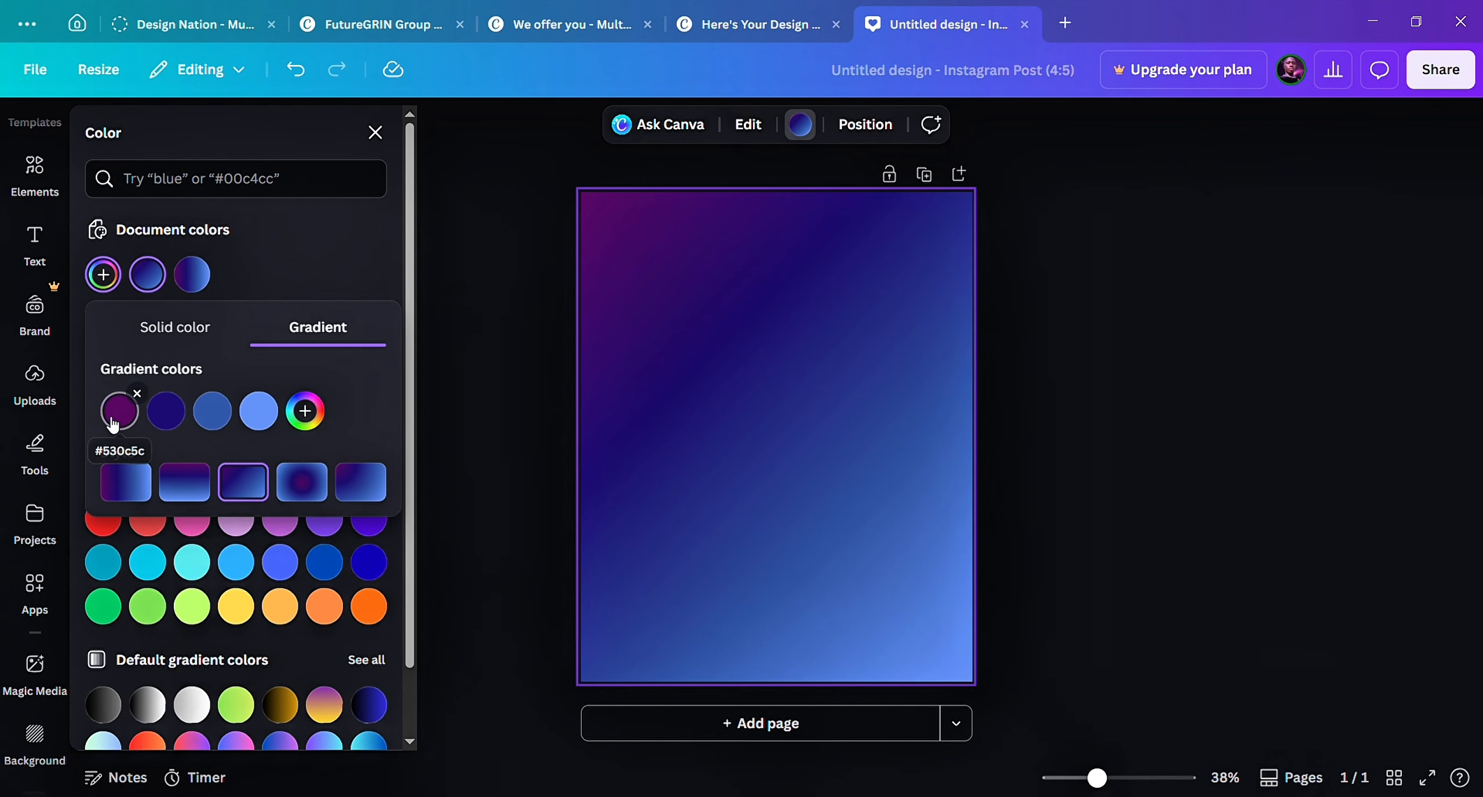
left_click_drag(119, 412, 261, 421)
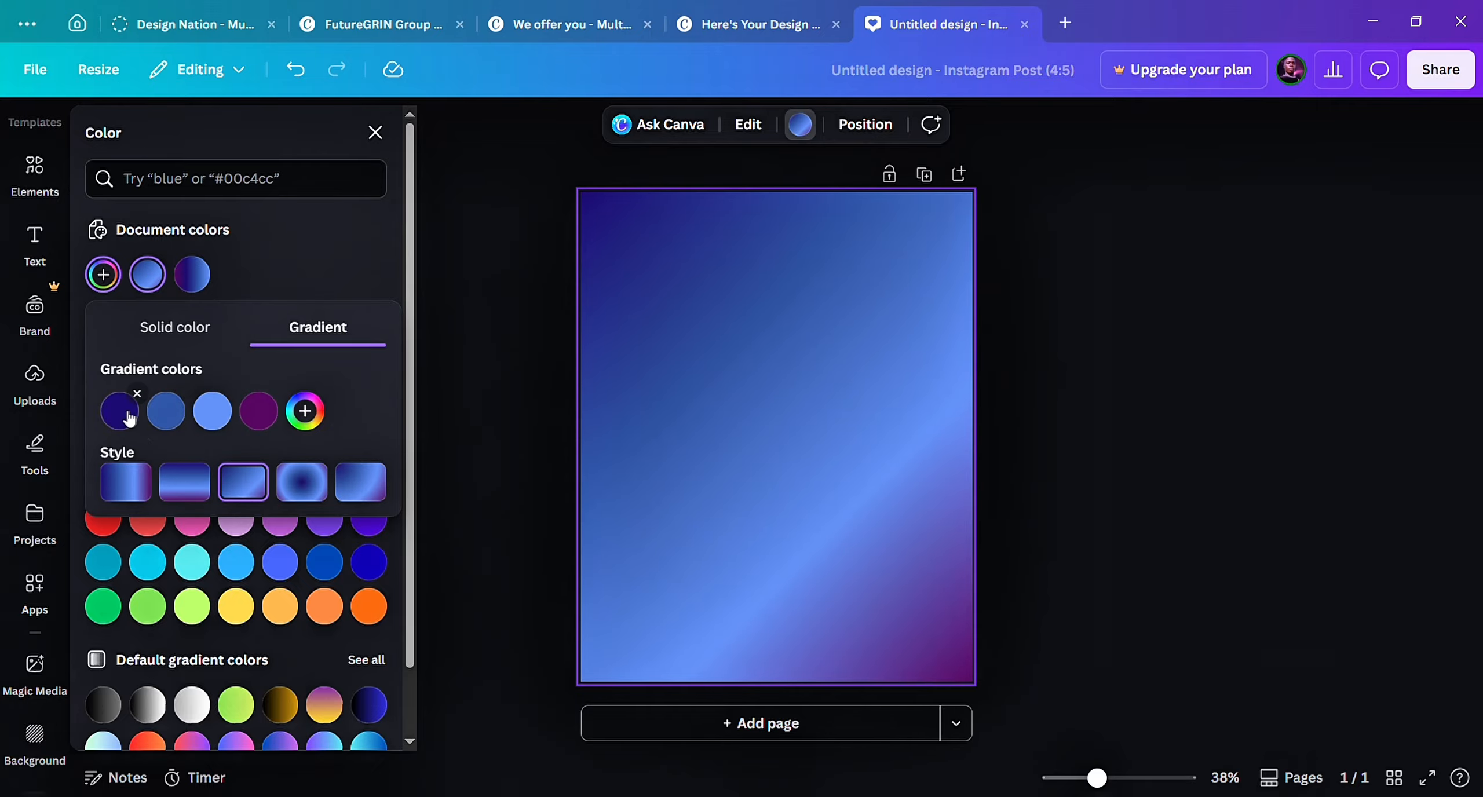
left_click_drag(128, 412, 186, 412)
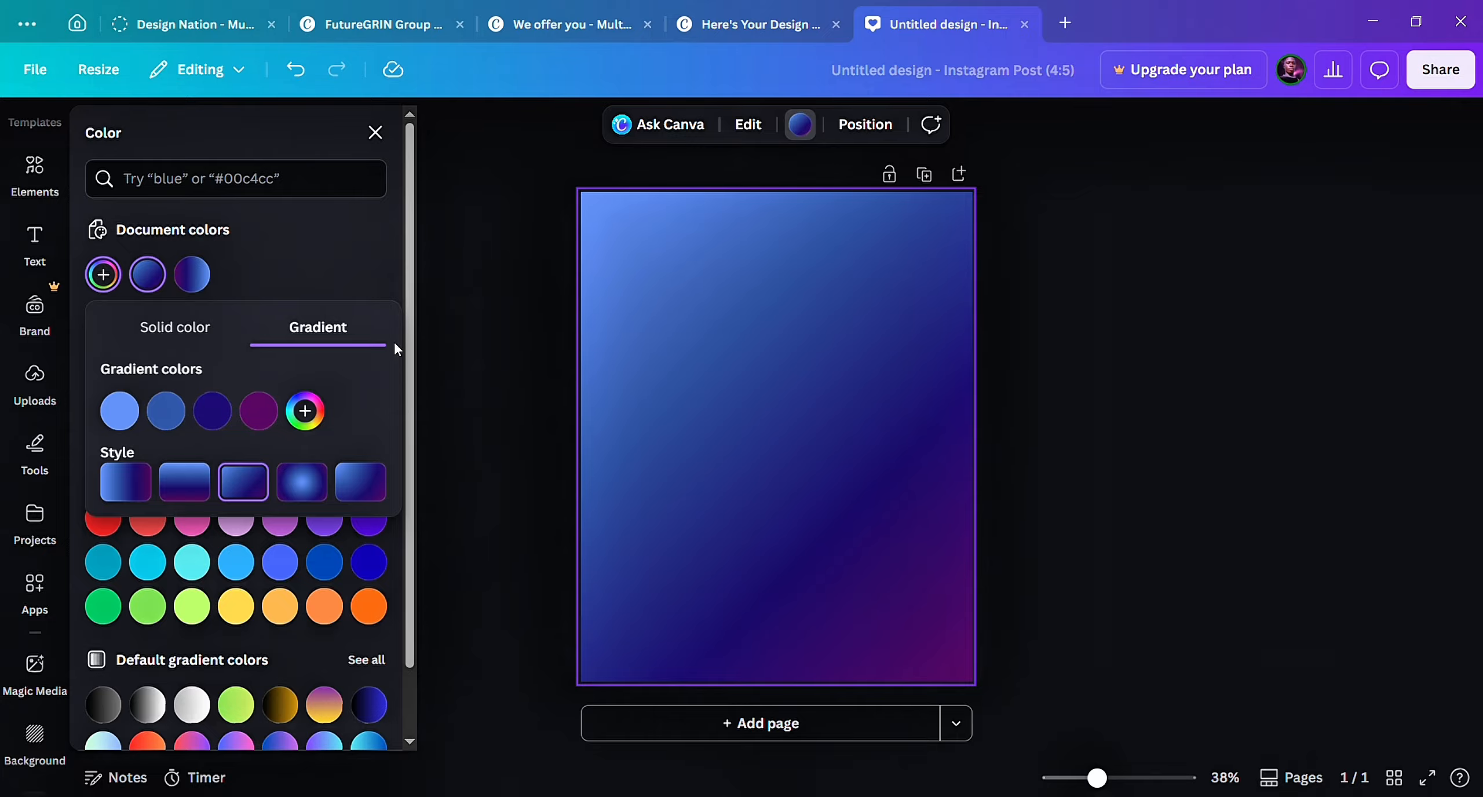
left_click(459, 370)
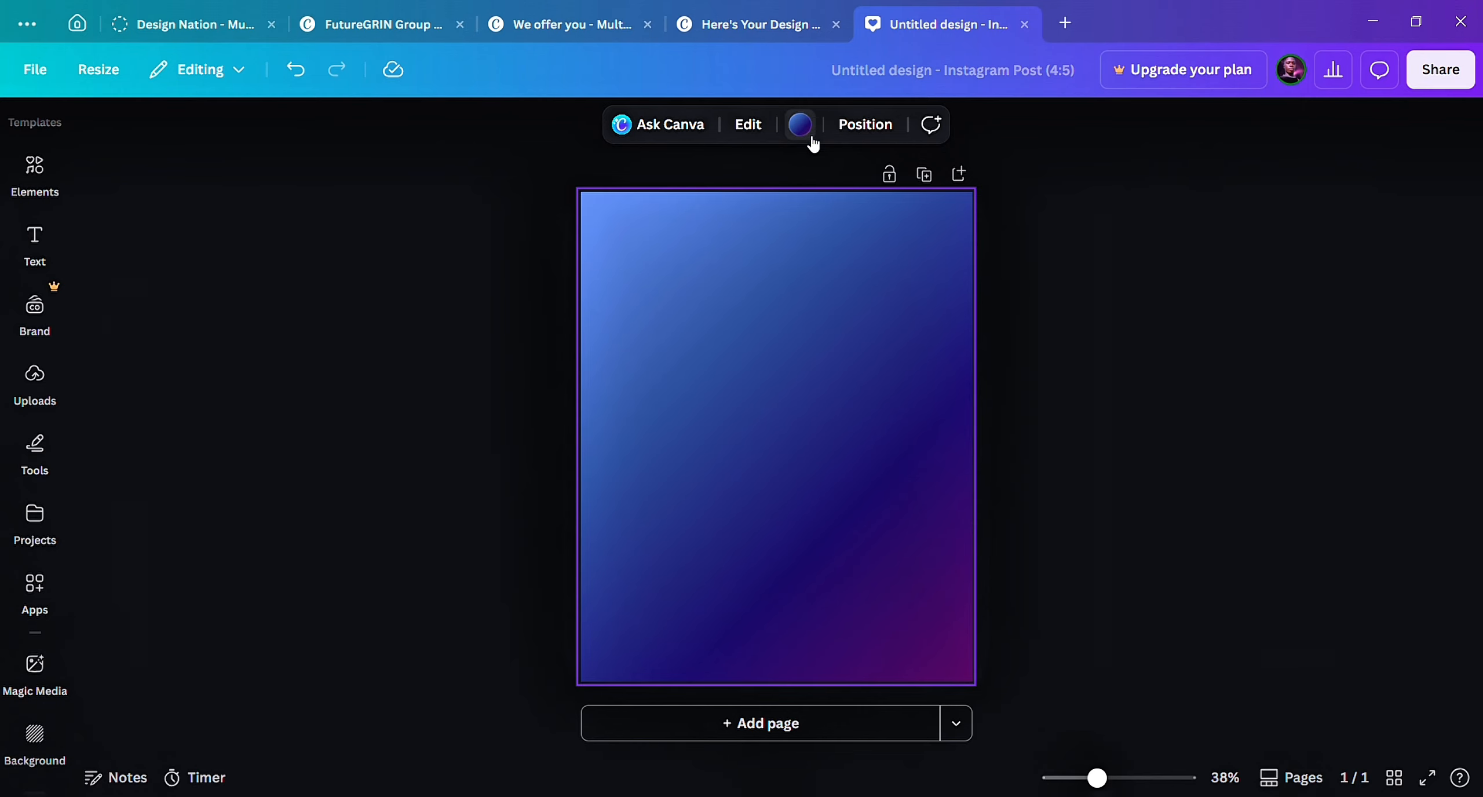
Set the background gradient's style to circular at 0% 0%, radiating from the page's upper-left corner.
left_click(800, 125)
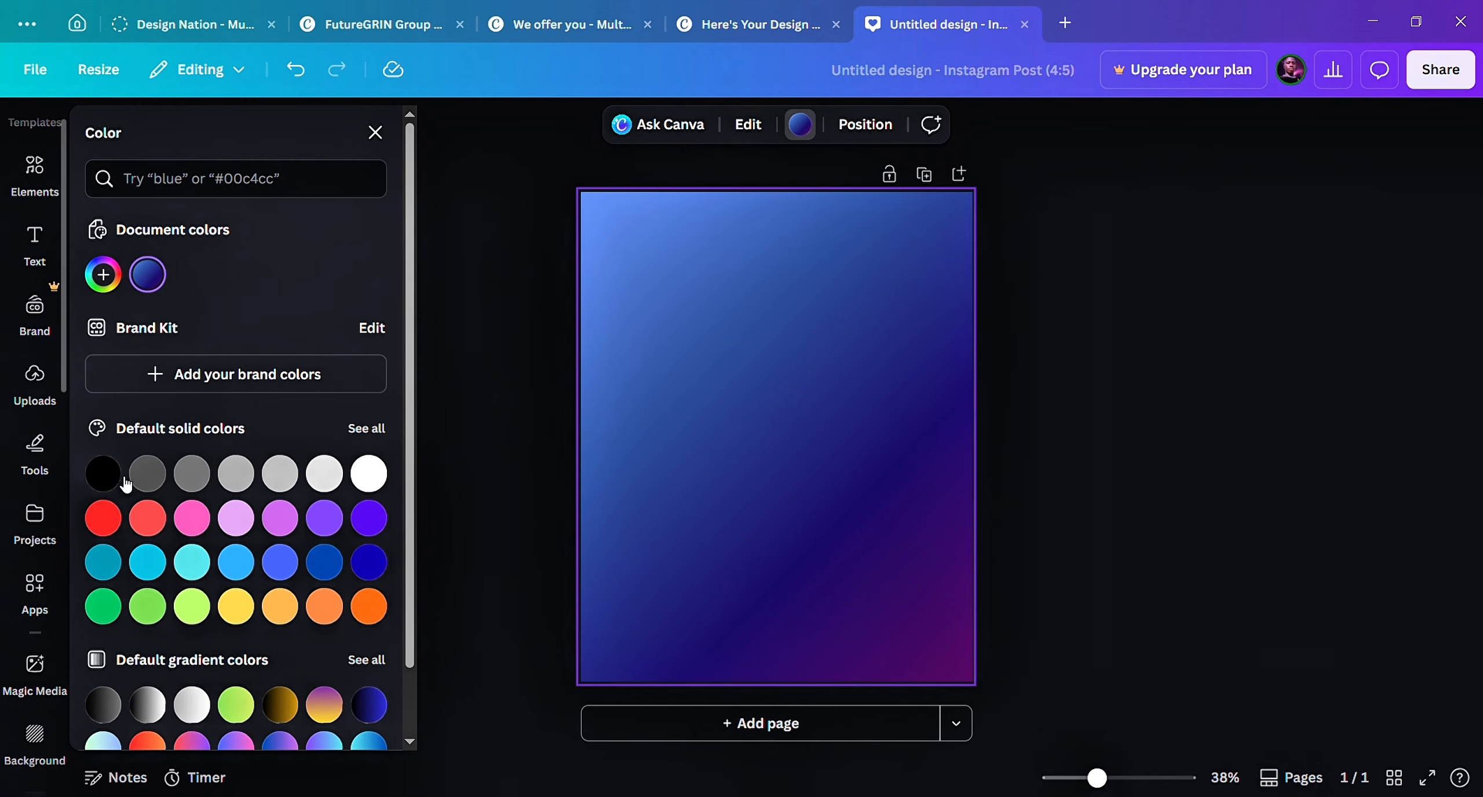
left_click(103, 274)
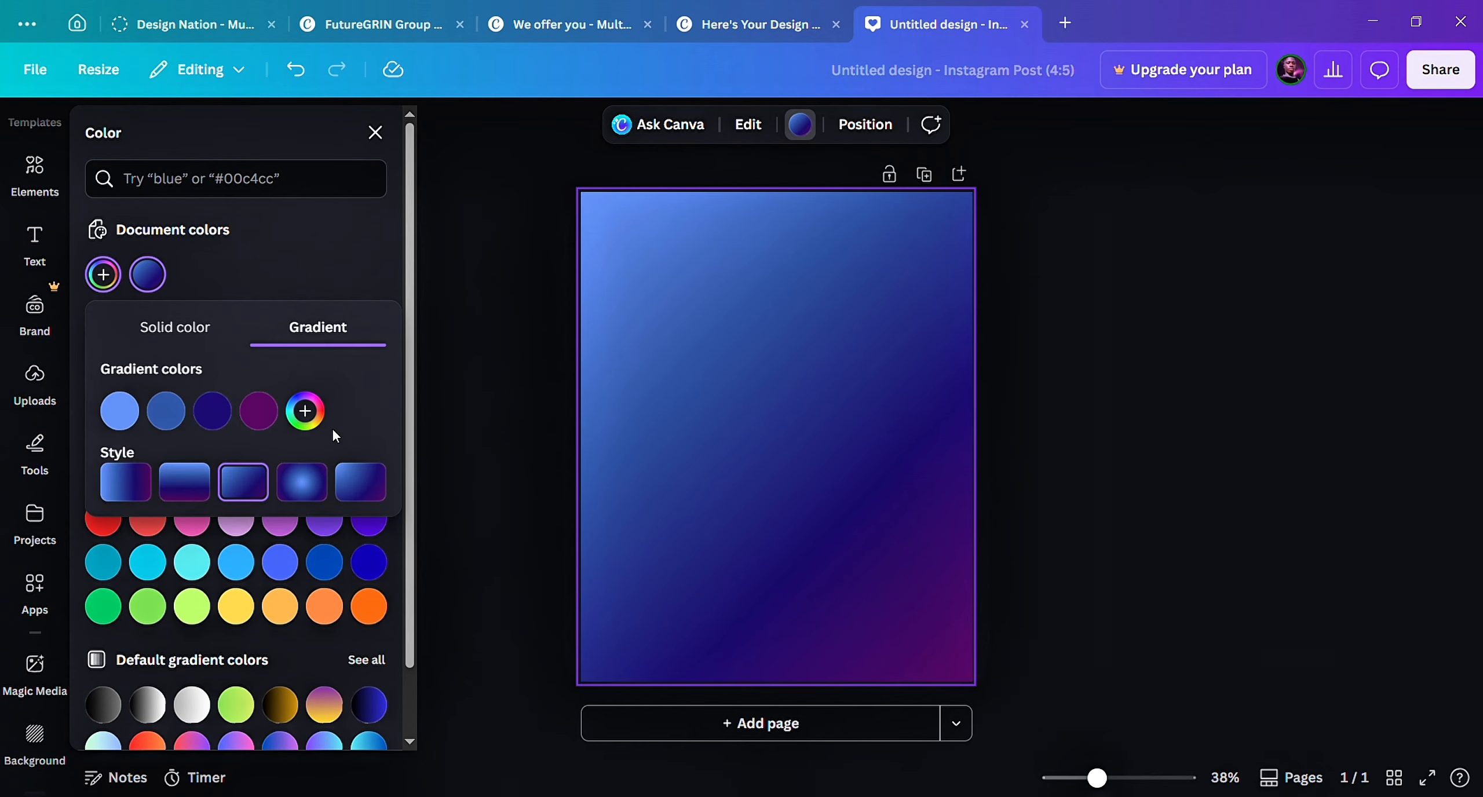
left_click(365, 490)
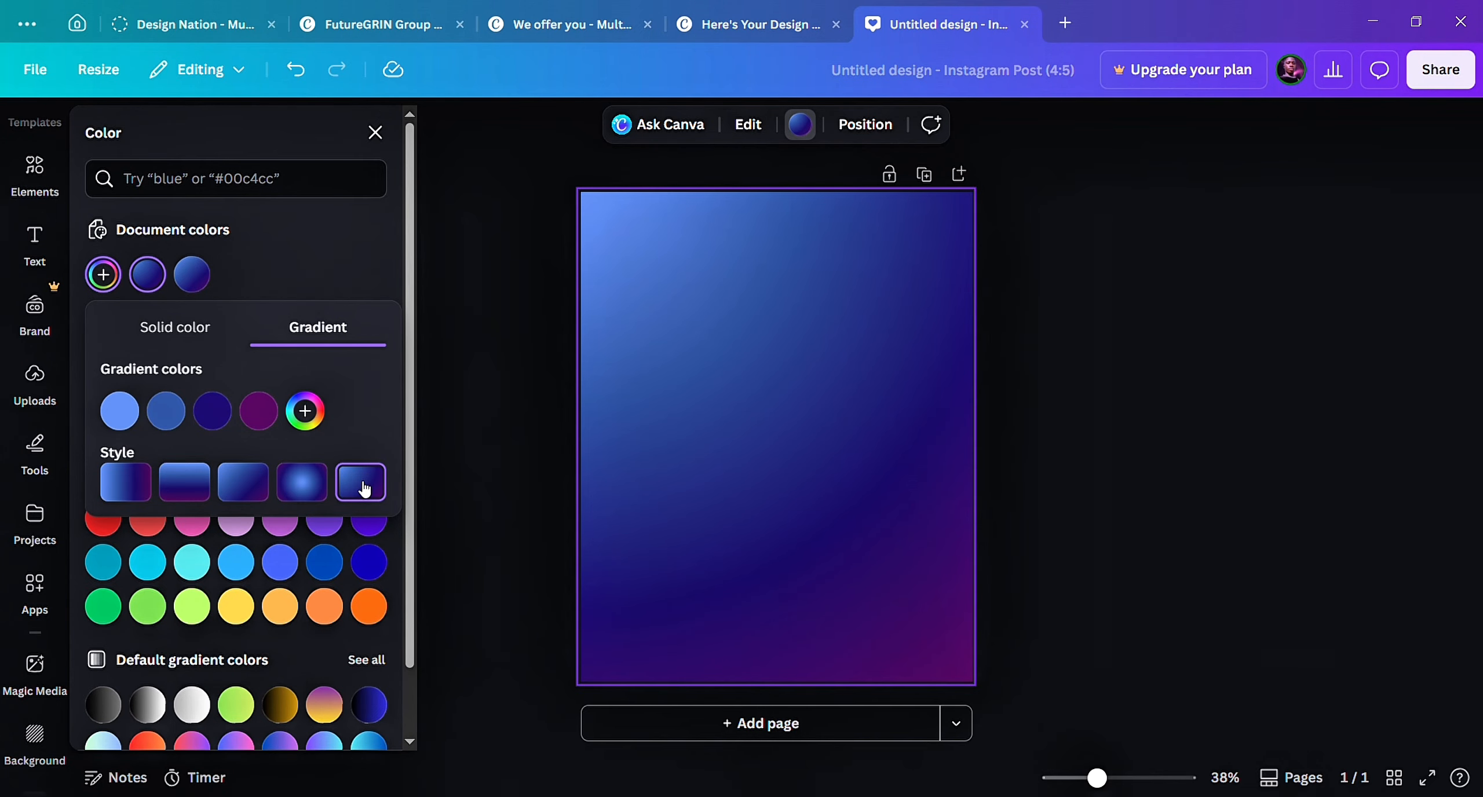
left_click(447, 397)
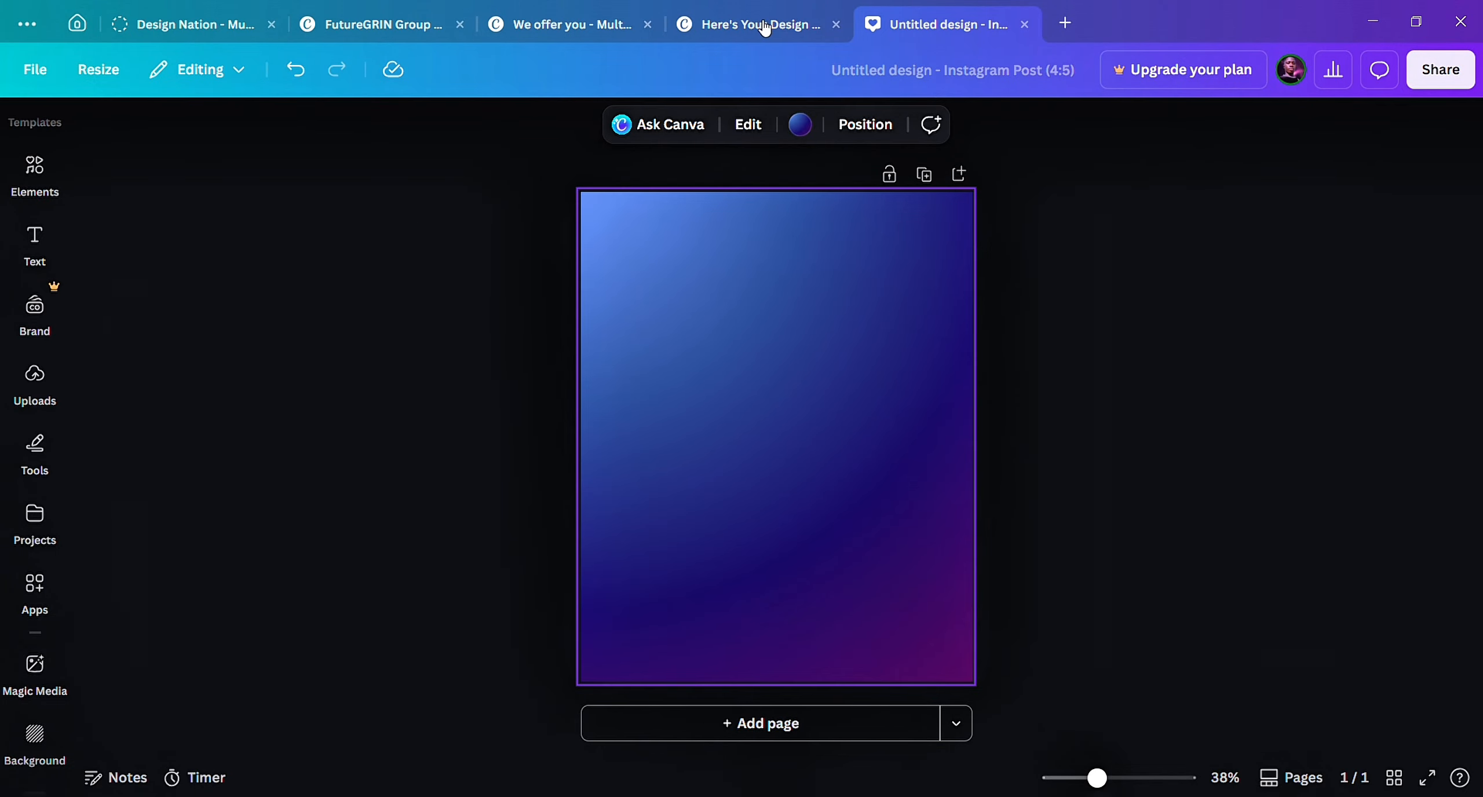
left_click(26, 254)
left_click(34, 377)
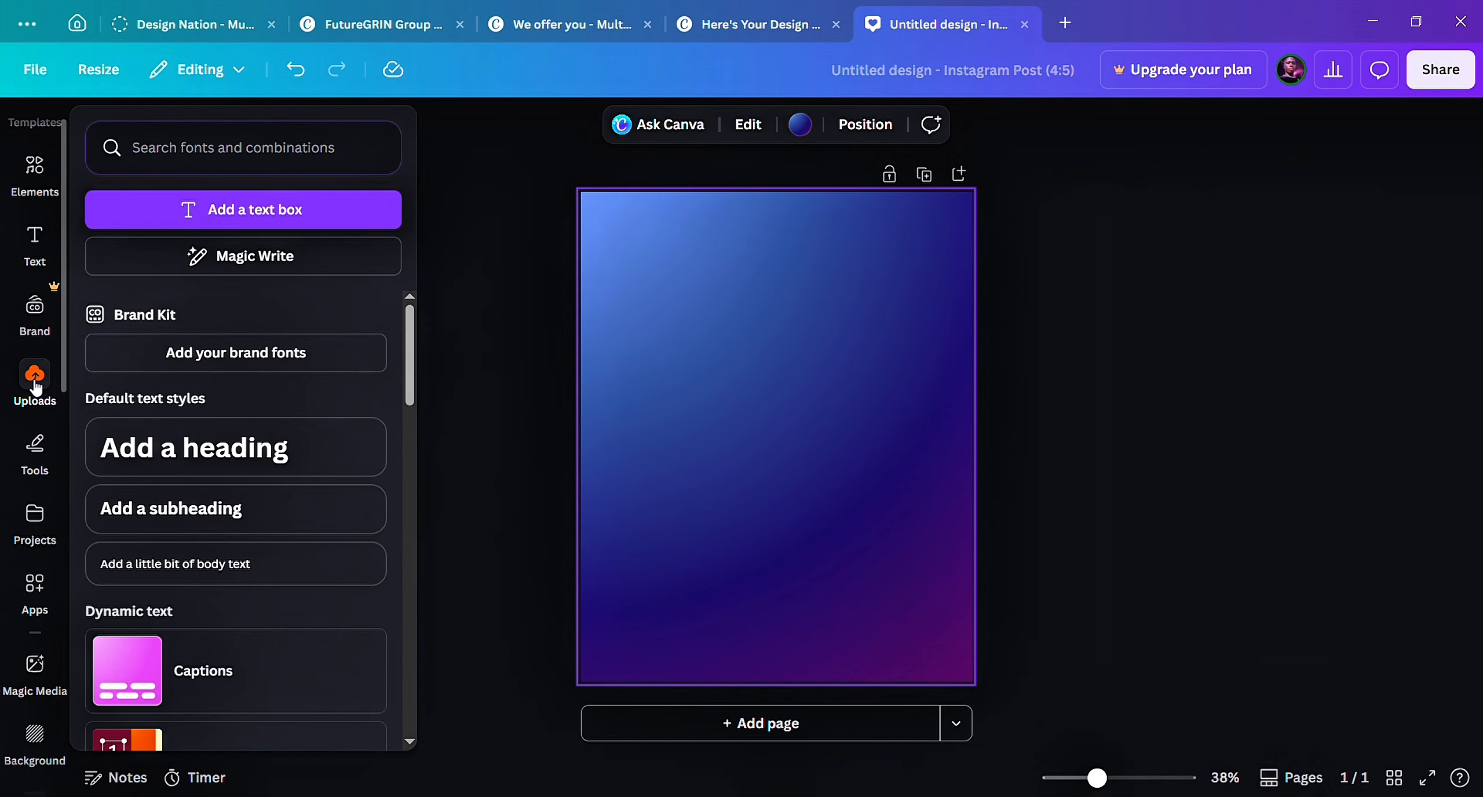
left_click(35, 445)
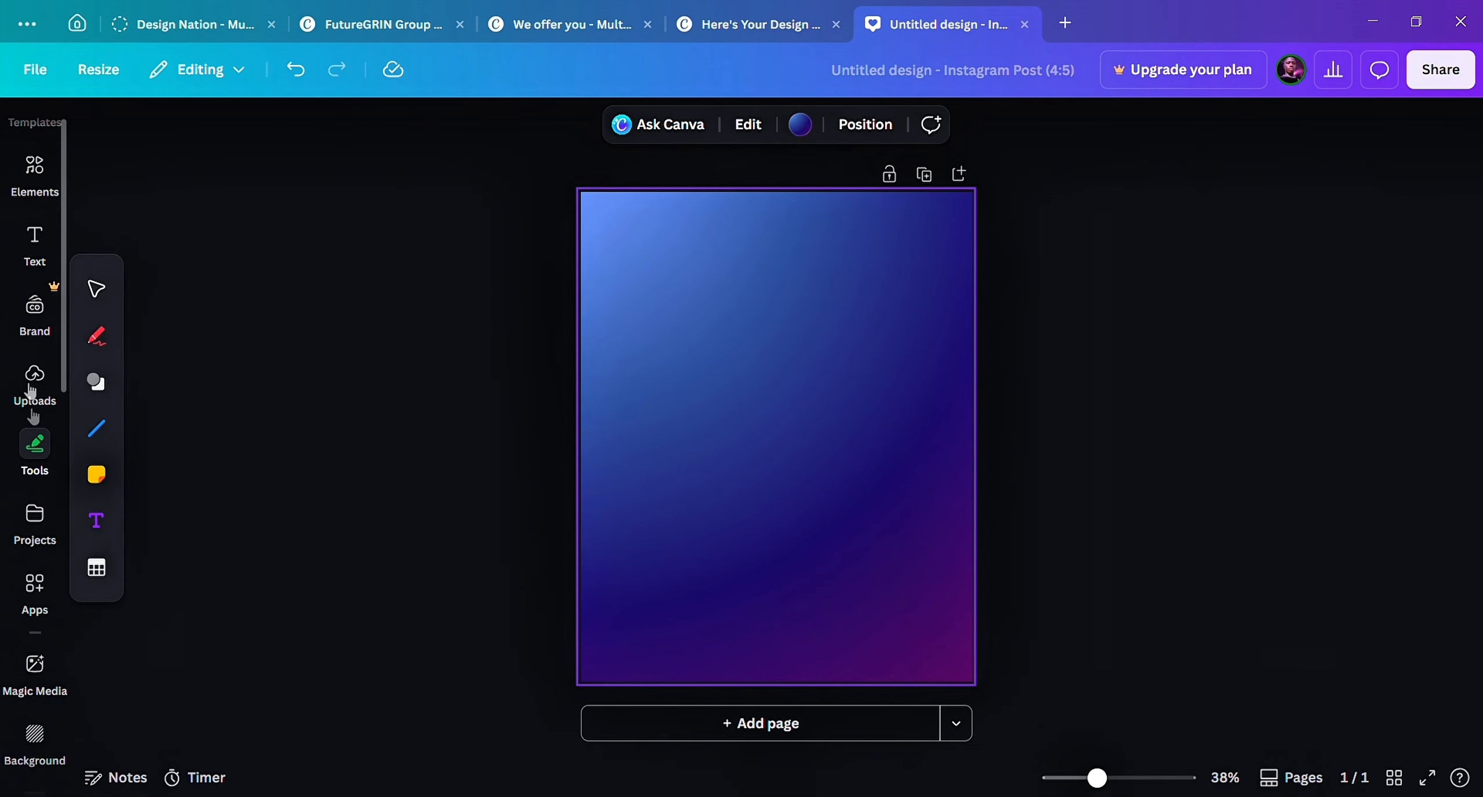
Add a circle shape, enlarge it to about two-thirds of the page width and place it slightly above the page centre.
scroll(16, 240, "up", 1)
left_click(26, 211)
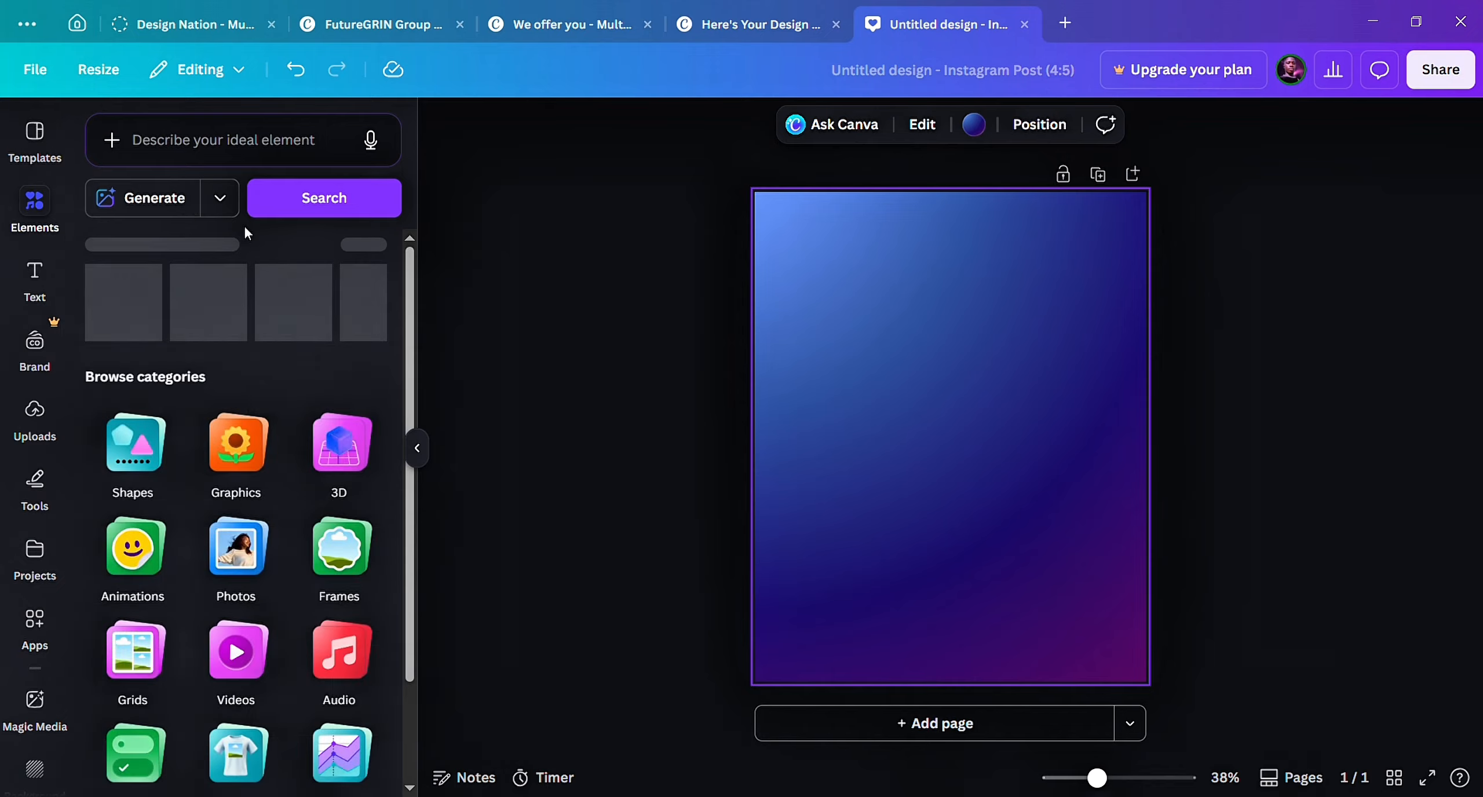
left_click(129, 444)
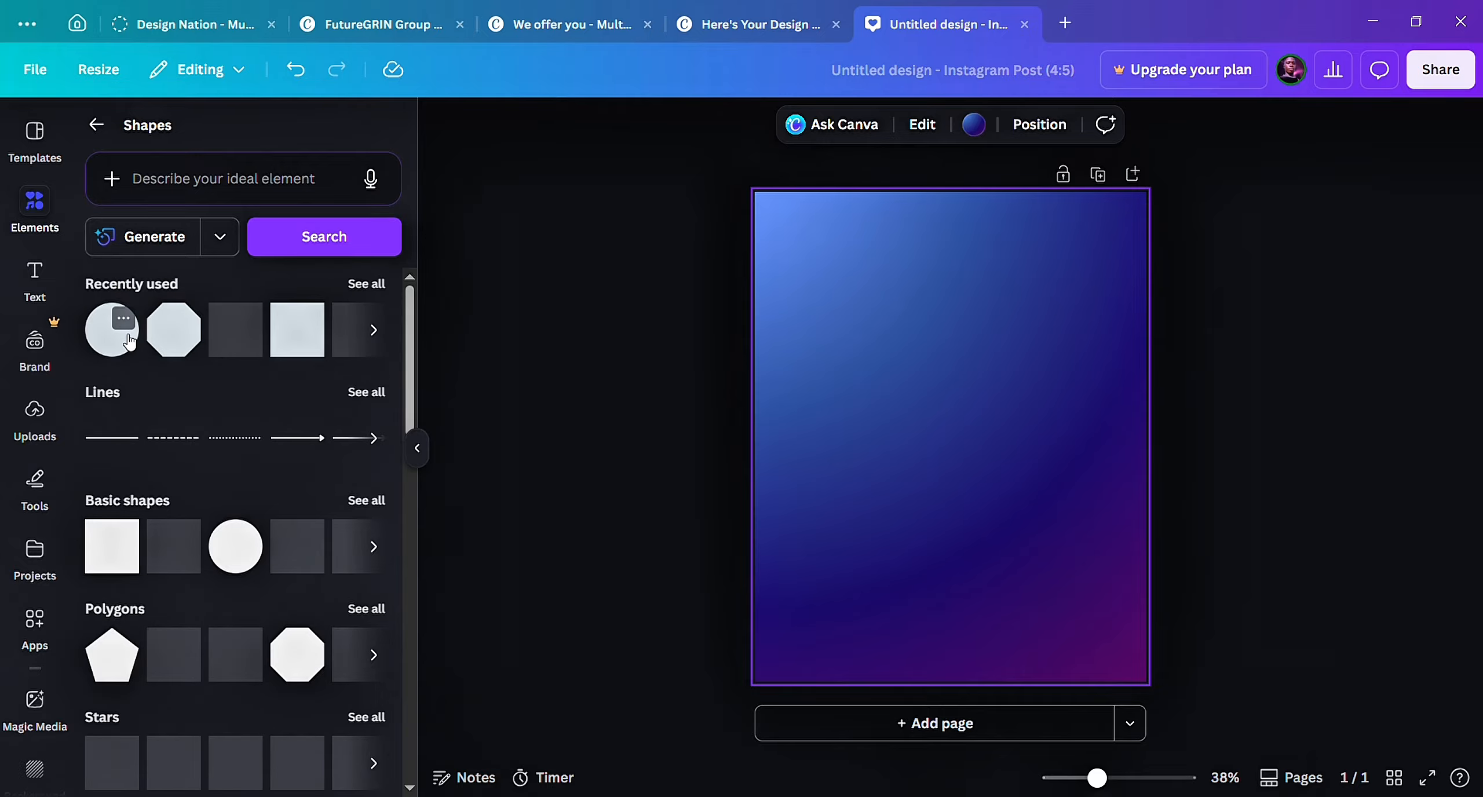
left_click(129, 341)
left_click(417, 448)
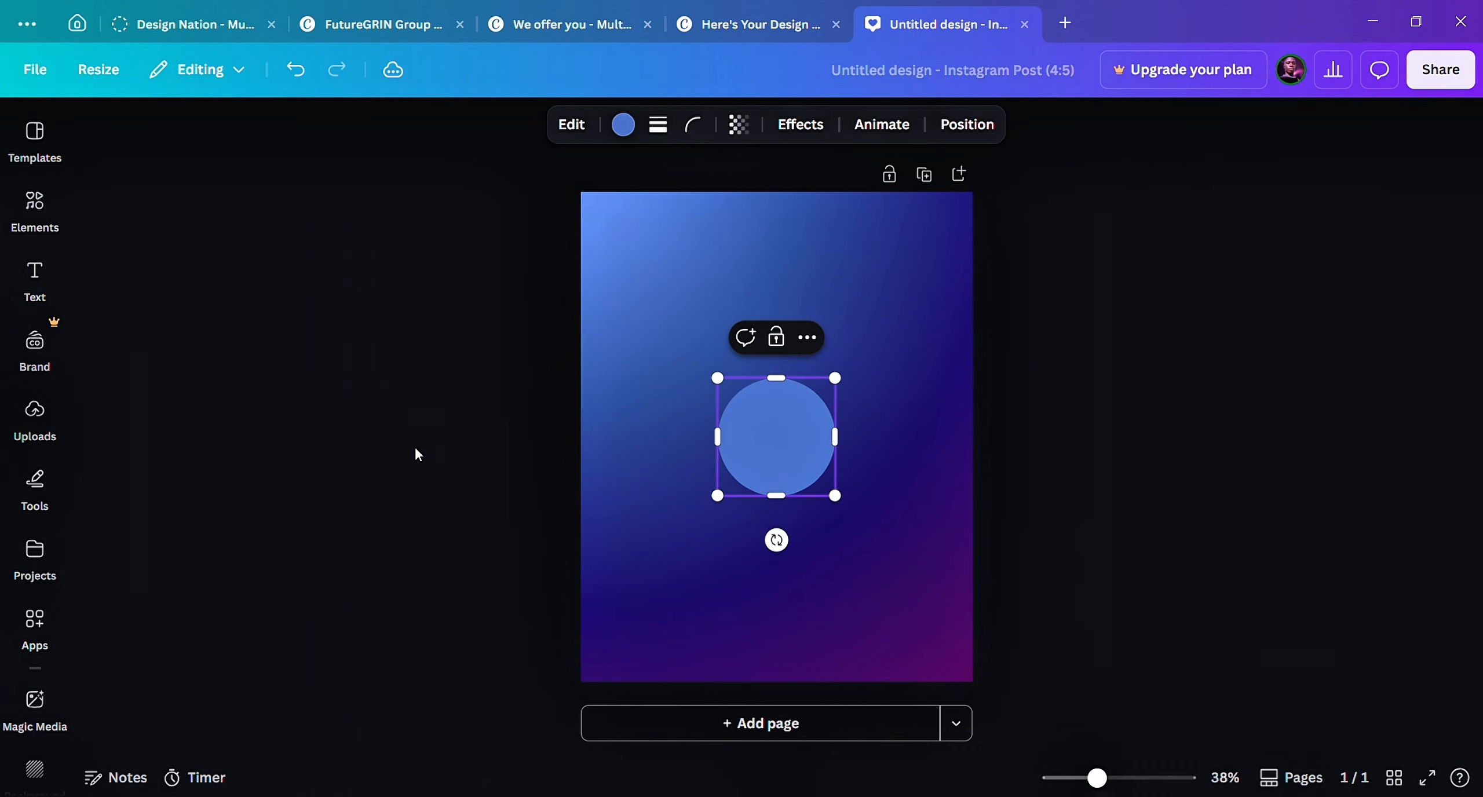
left_click_drag(781, 467, 950, 539)
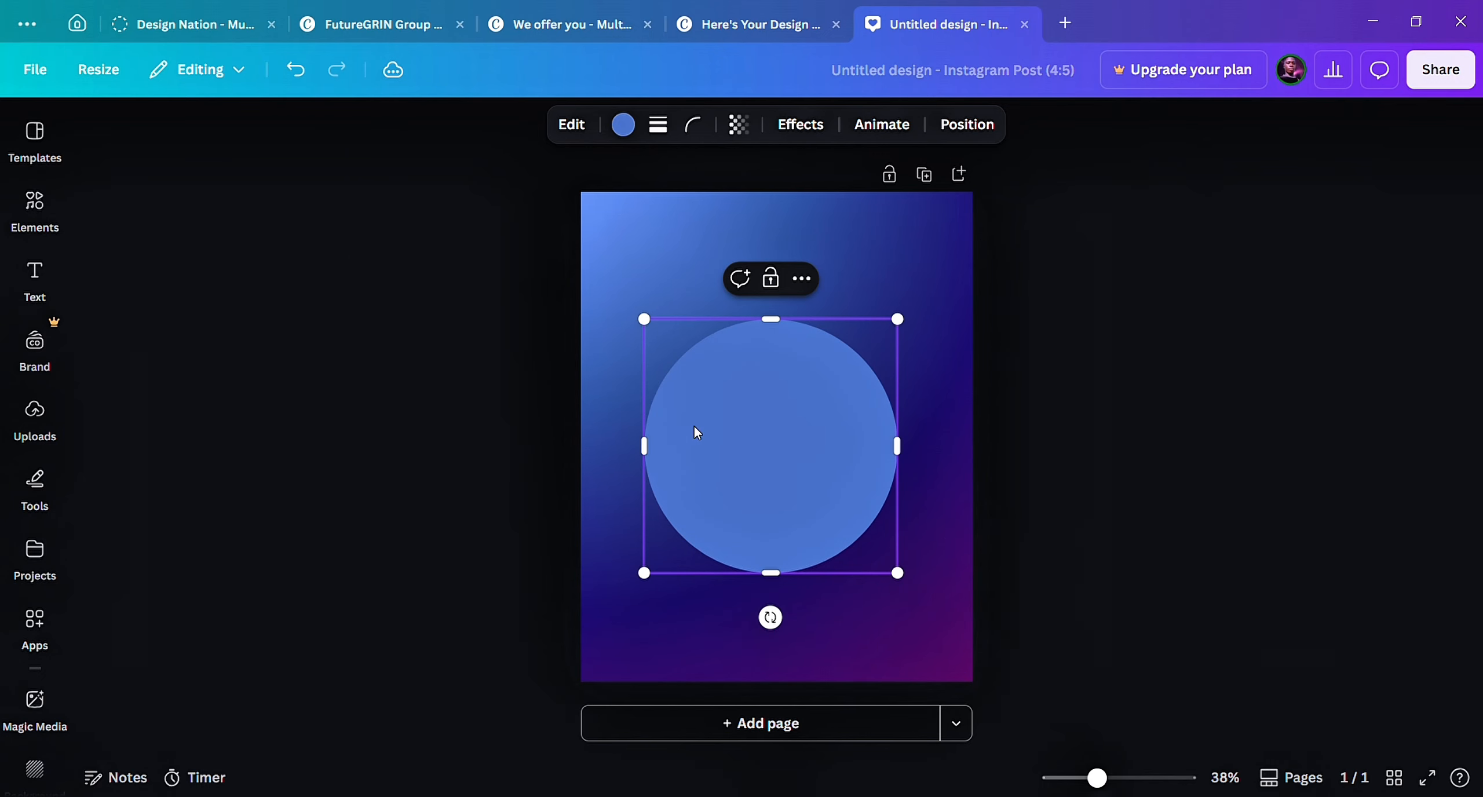
left_click_drag(695, 431, 693, 395)
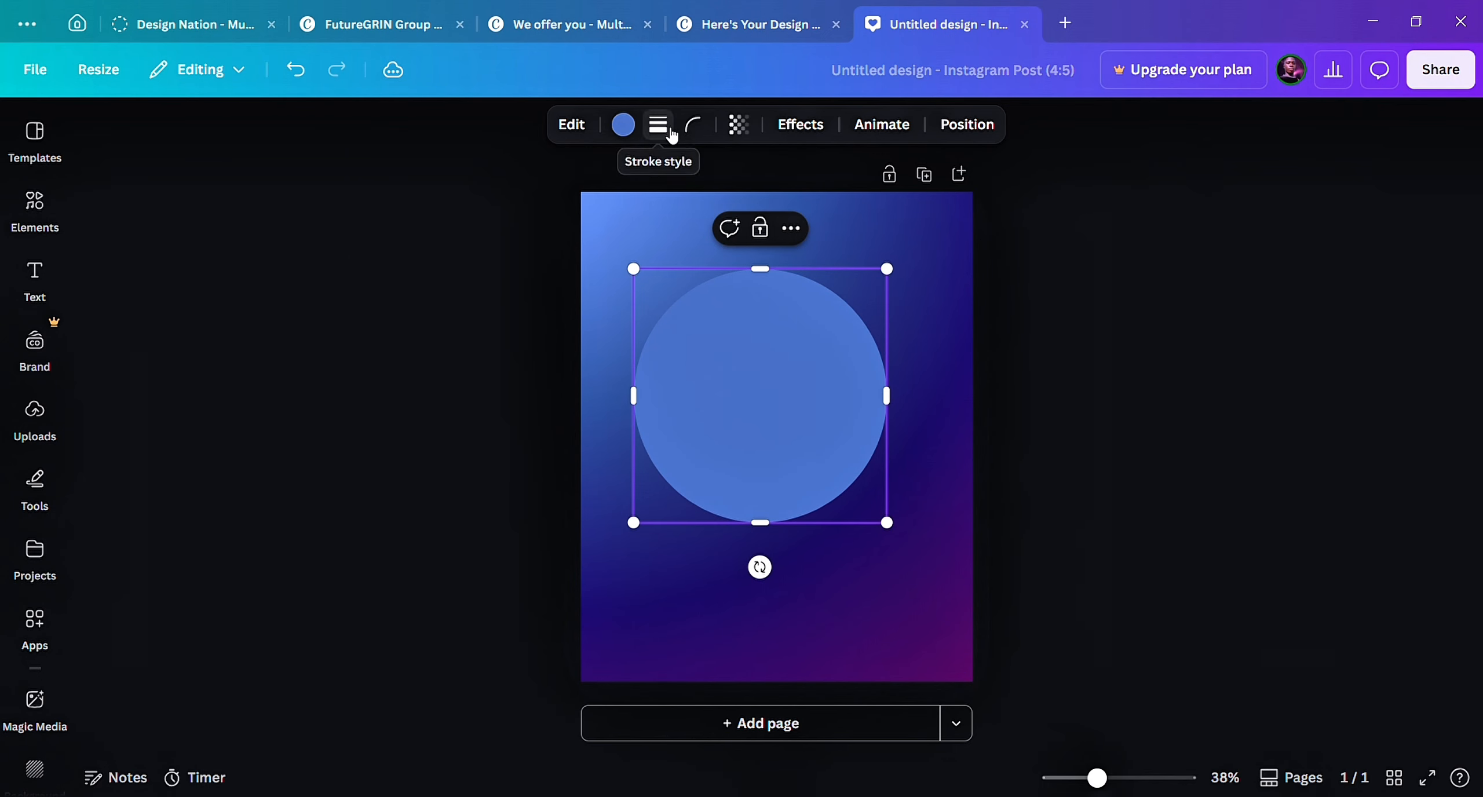
Give the circle a solid stroke with a weight of 100.
left_click(659, 127)
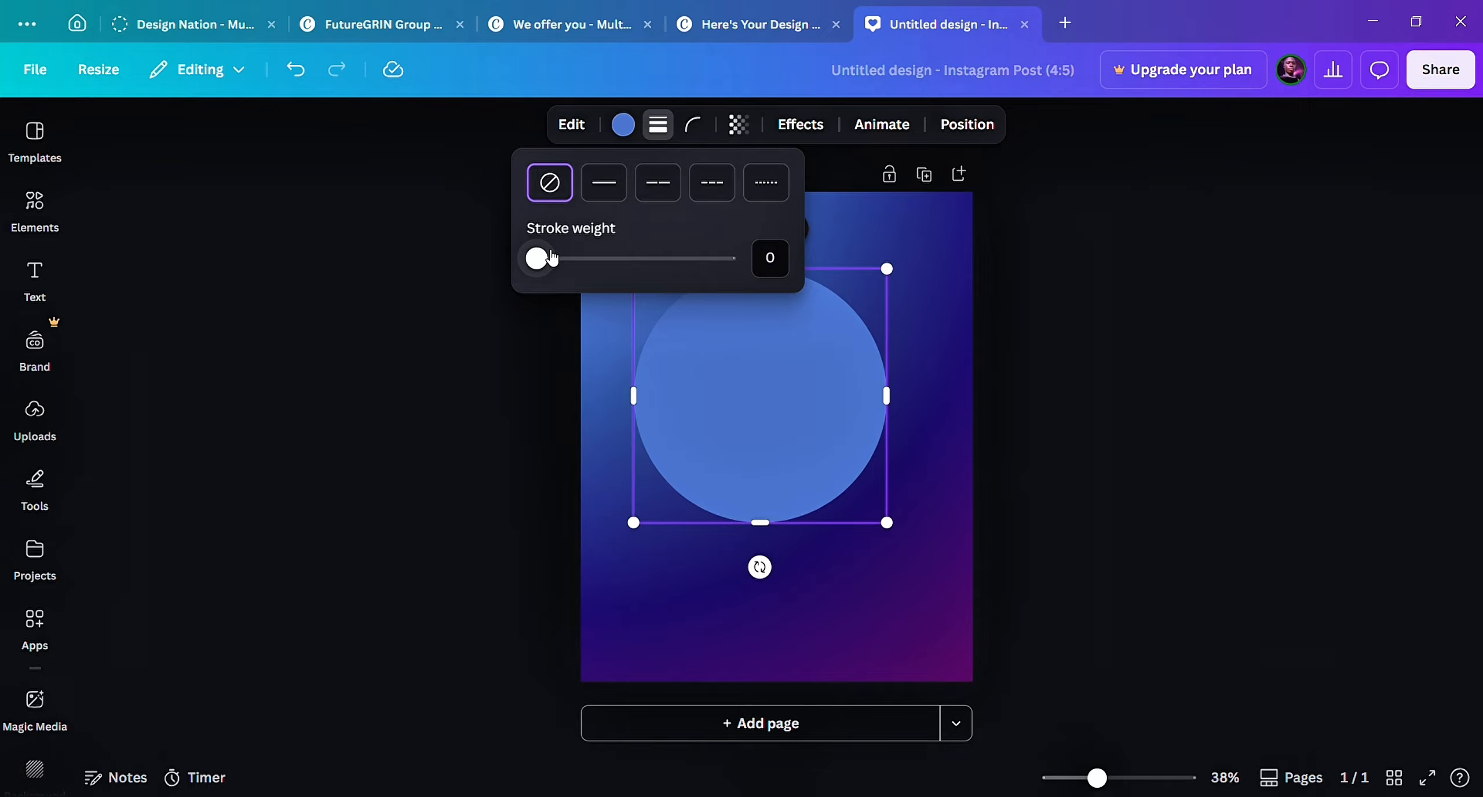
left_click_drag(552, 257, 809, 241)
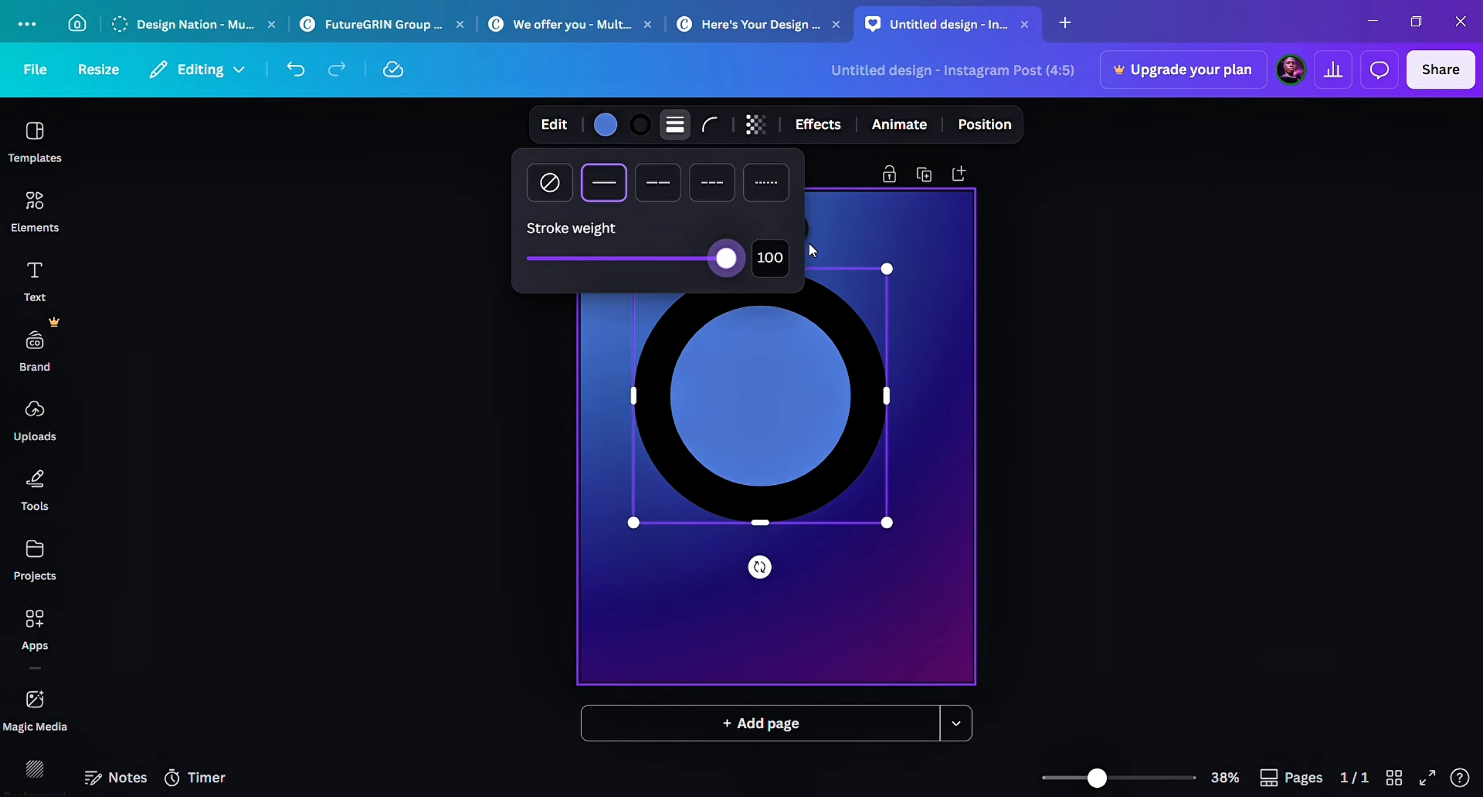
left_click(388, 368)
left_click(647, 139)
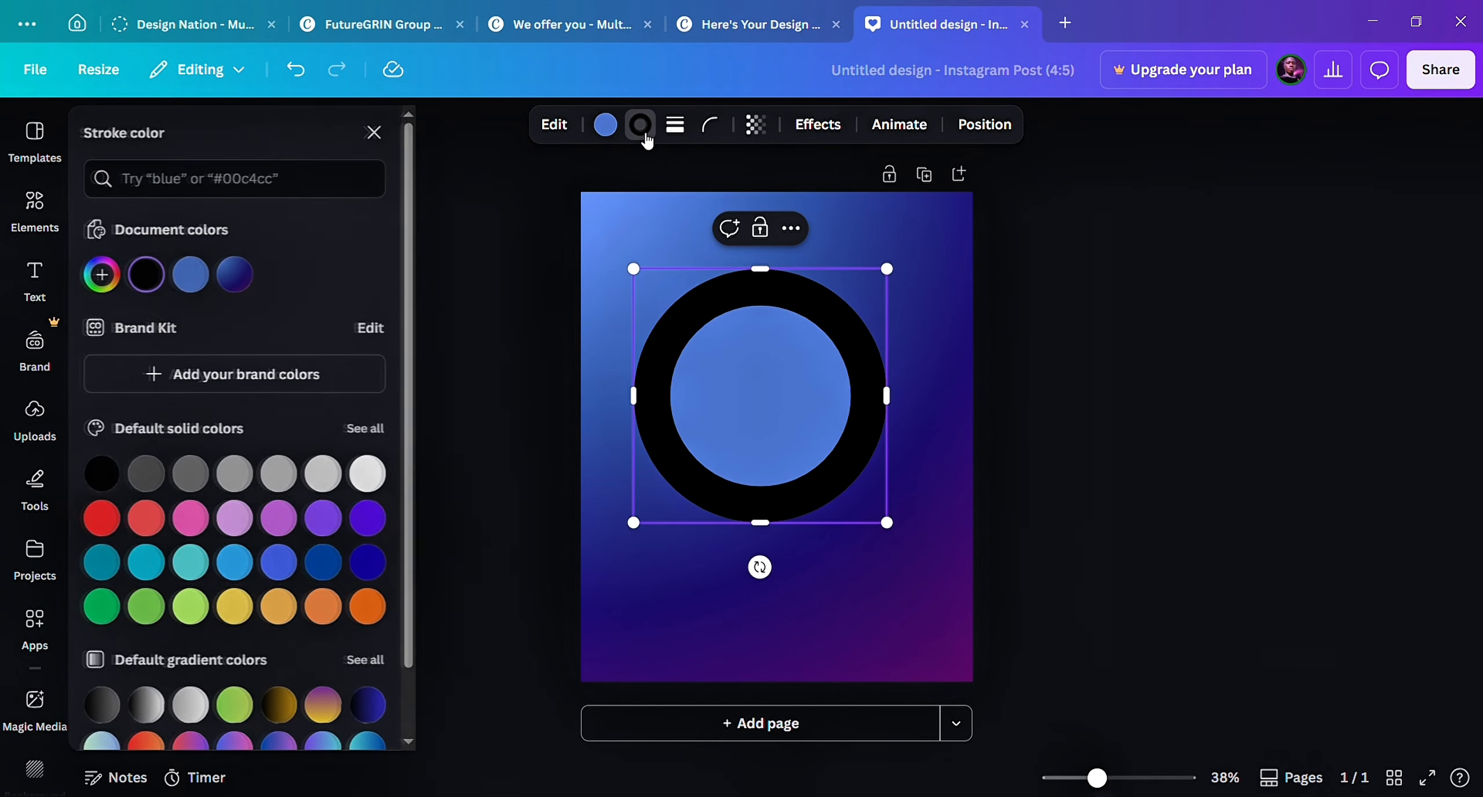
left_click(509, 215)
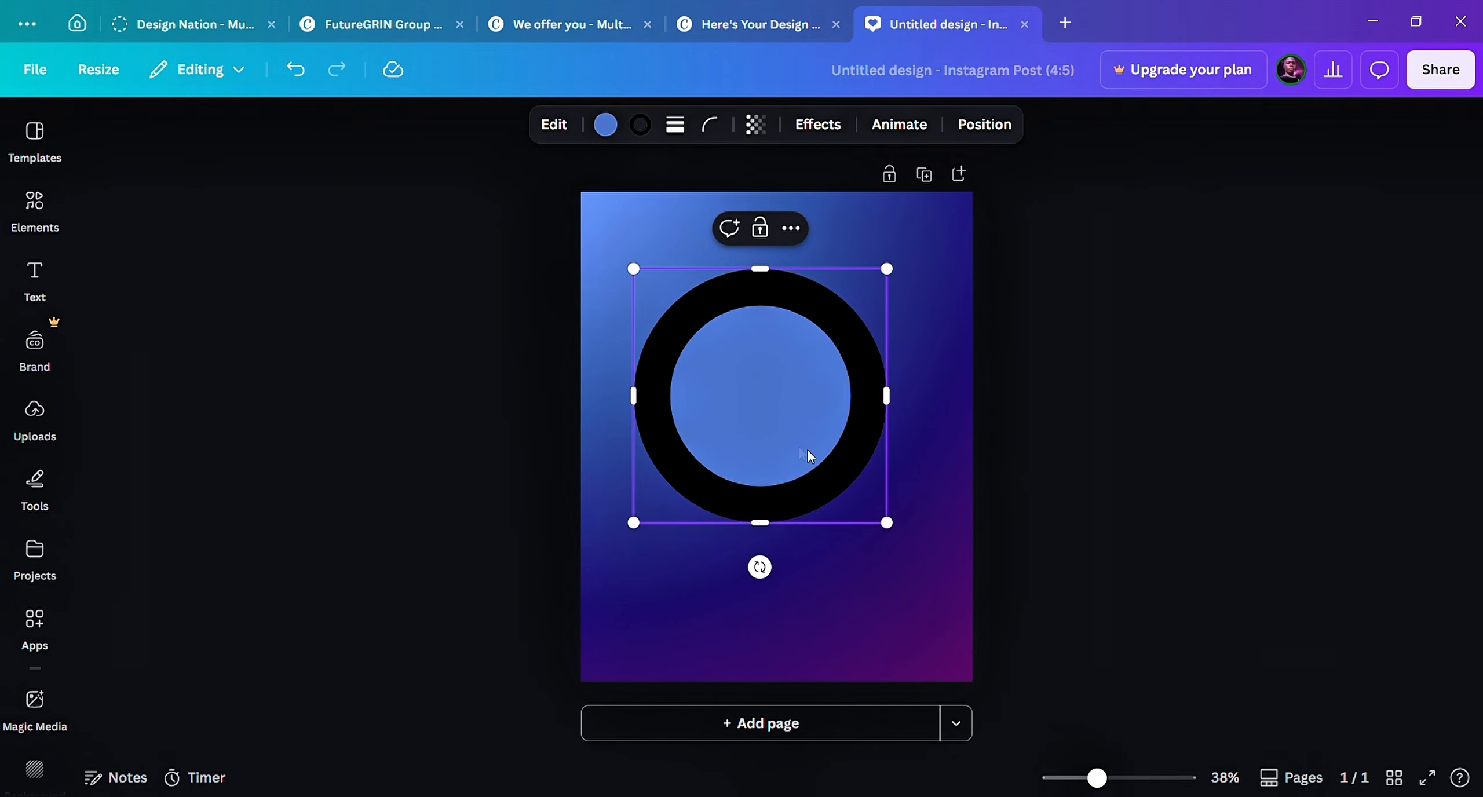
Set the circle's fill to no colour so only its stroke remains.
left_click(608, 133)
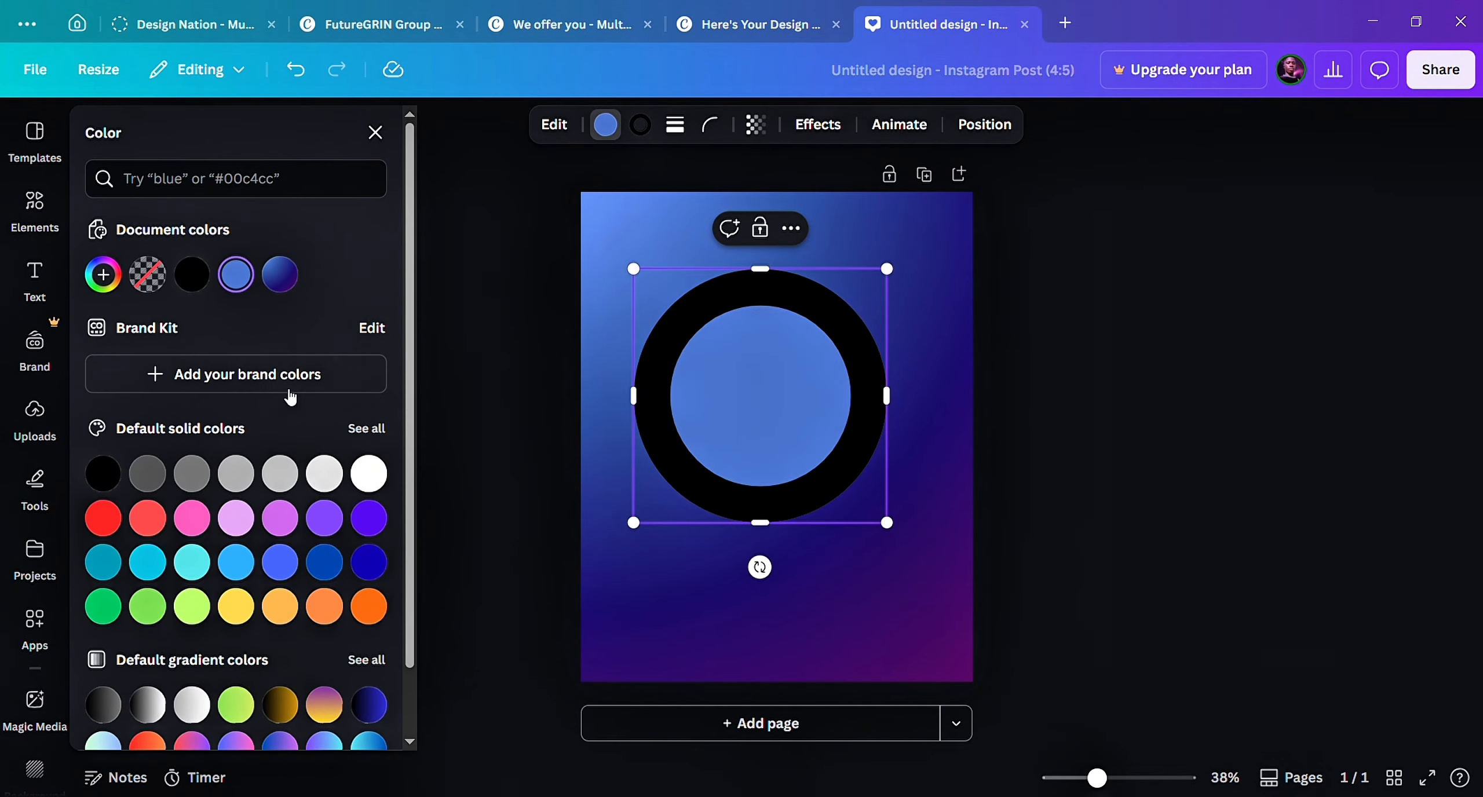
left_click(155, 273)
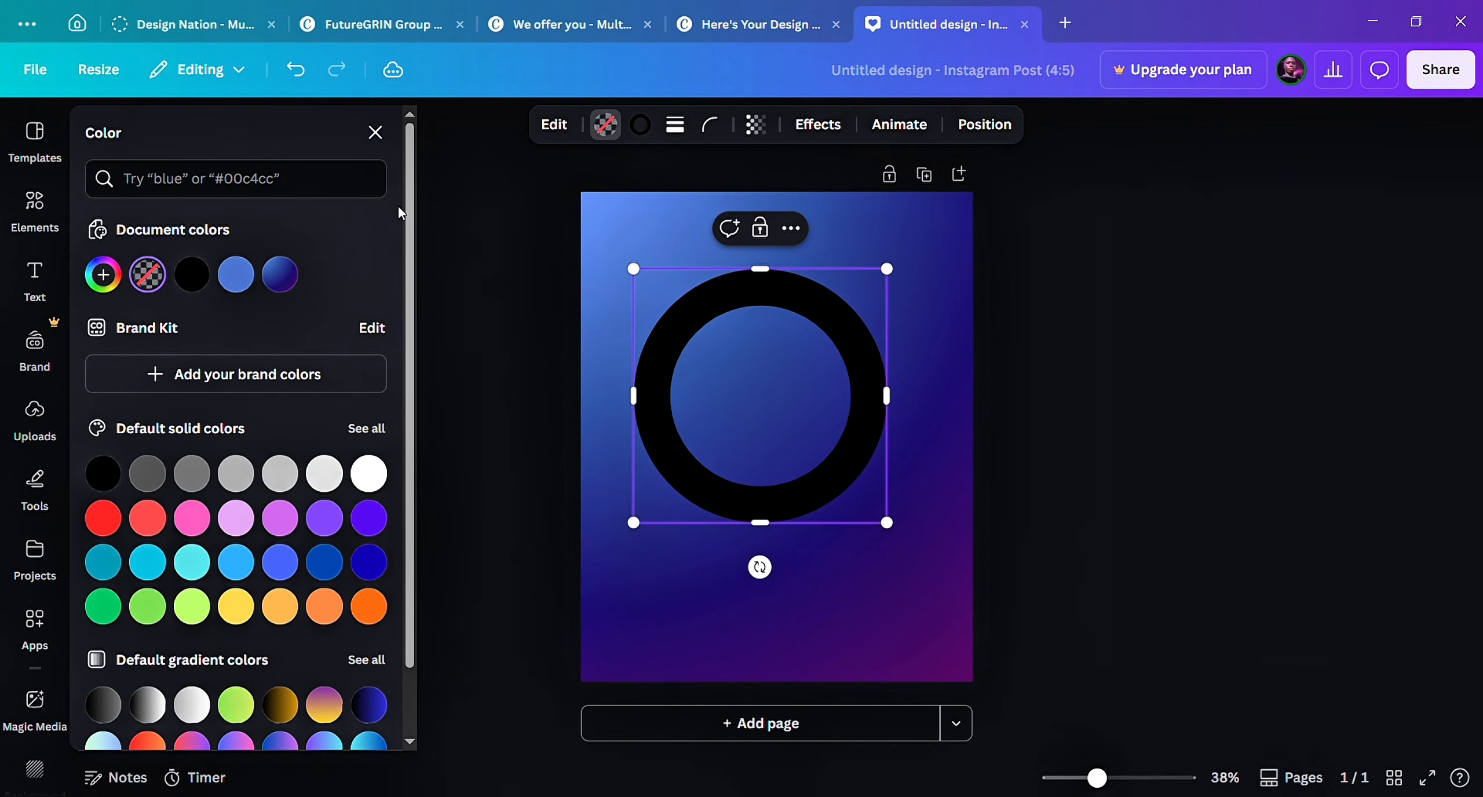
left_click(483, 240)
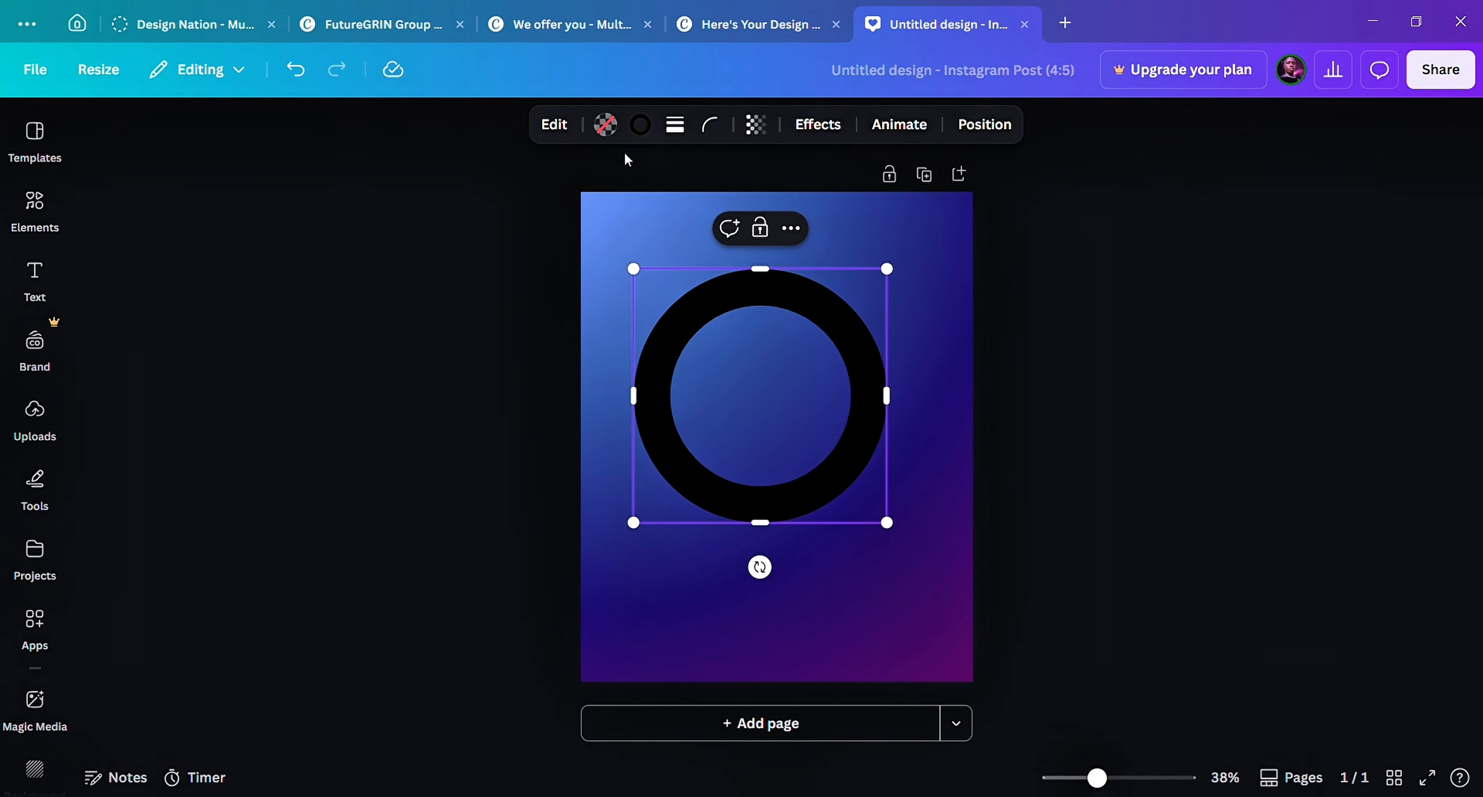
Move the ring towards the page's upper-left corner, close to the left edge, and deselect it.
left_click(640, 125)
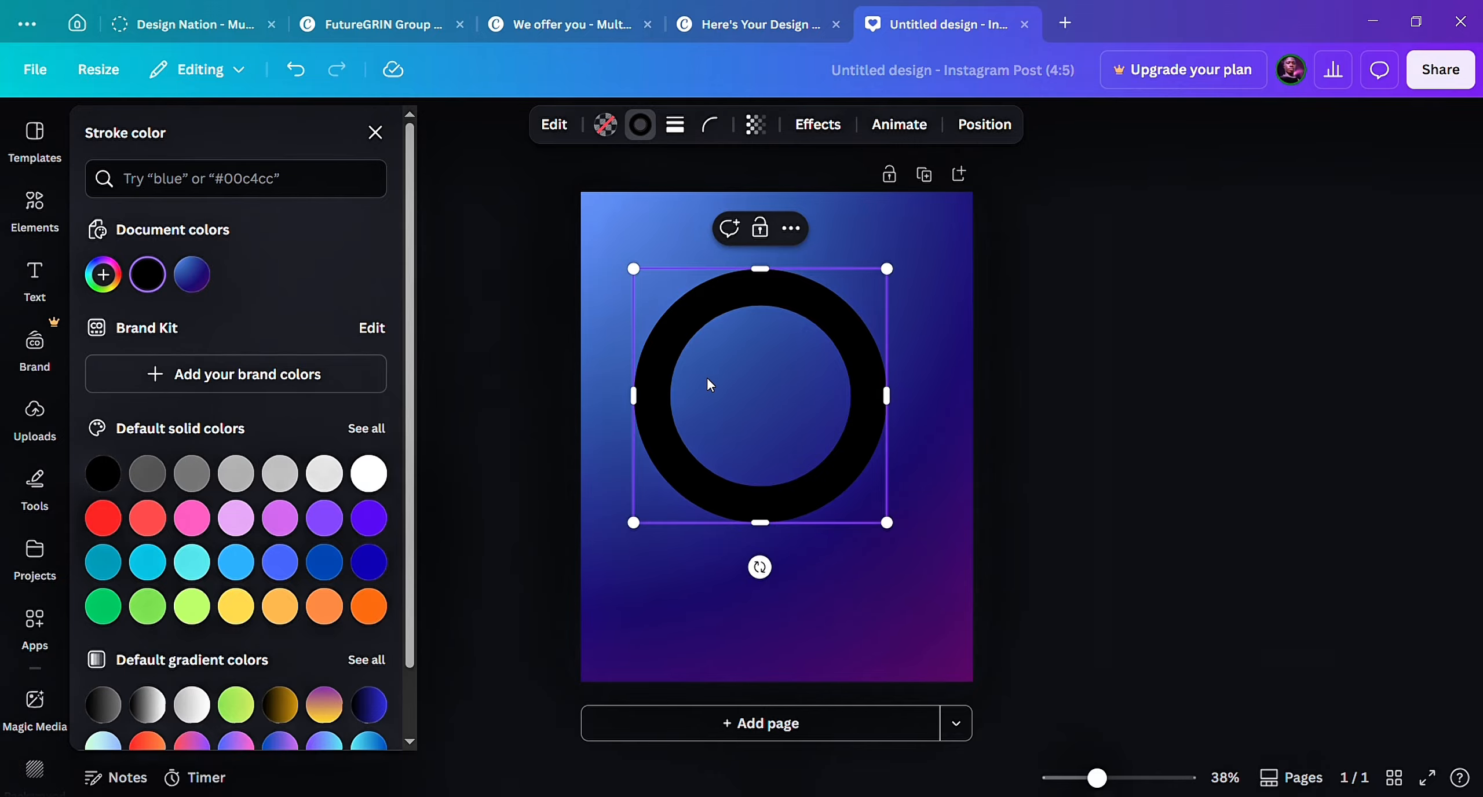
left_click_drag(830, 366, 667, 356)
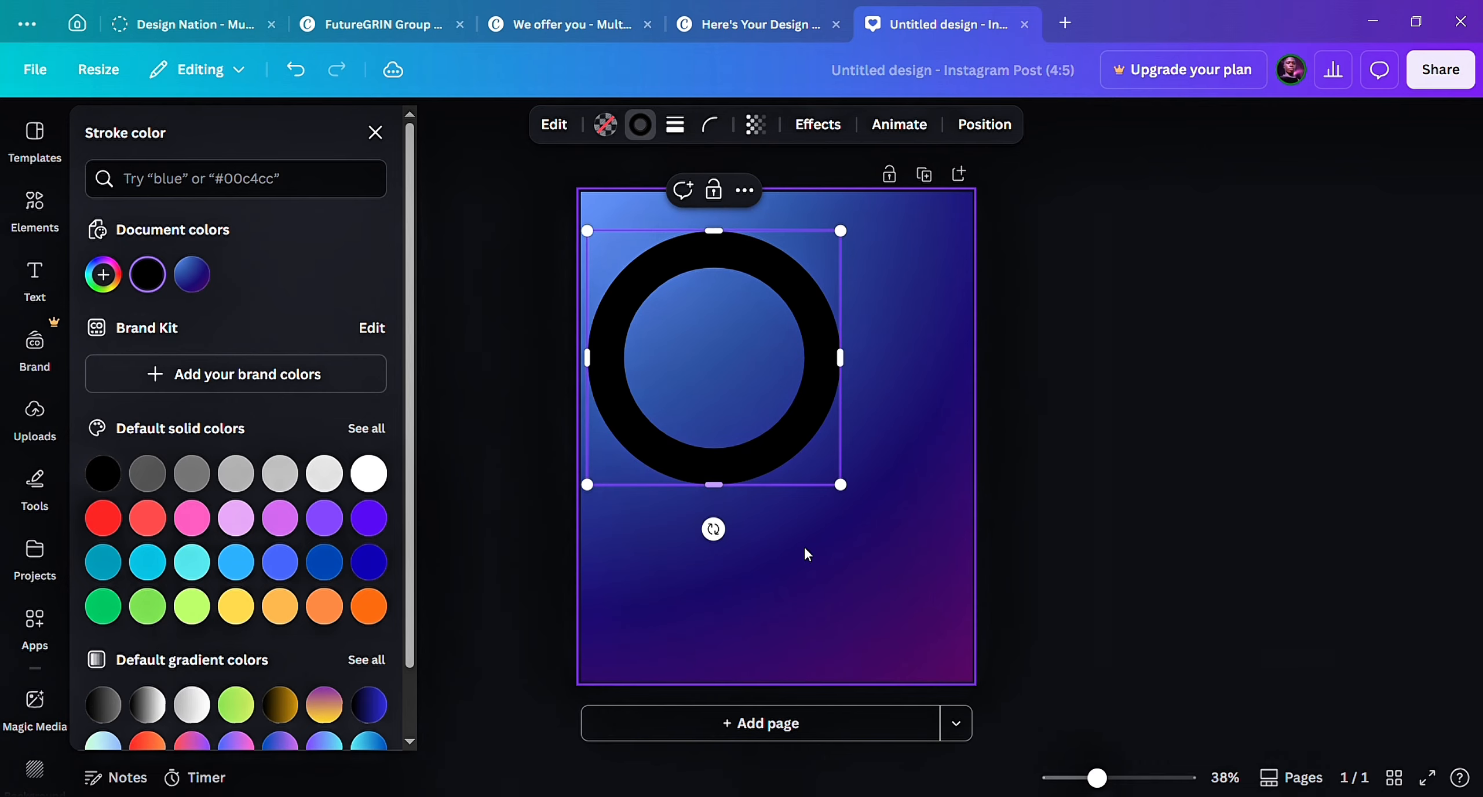
left_click(879, 600)
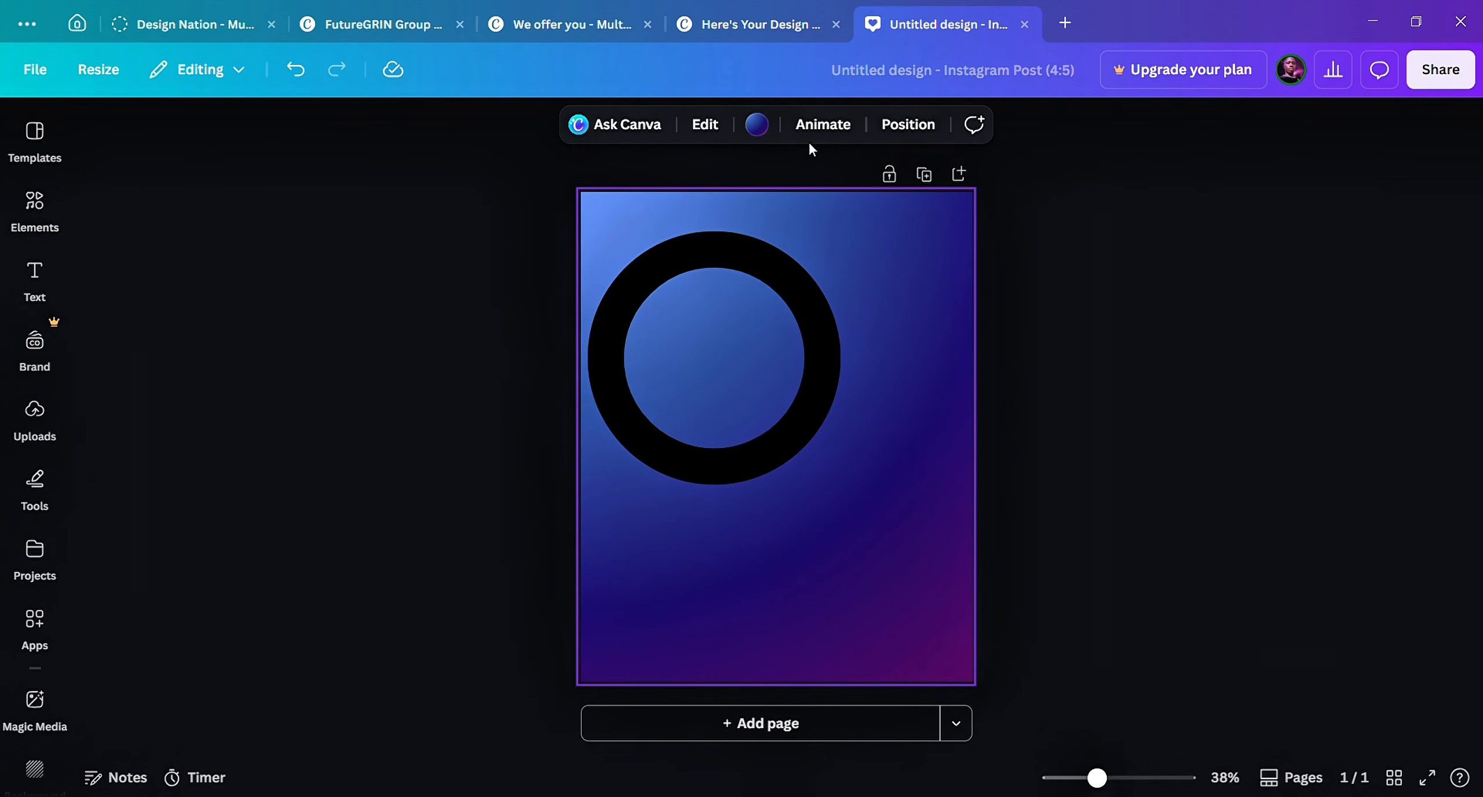
Recolour the ring's stroke with the document's circular gradient of #6b96f4, #34569f, #1e106a and #530c5c.
left_click(757, 141)
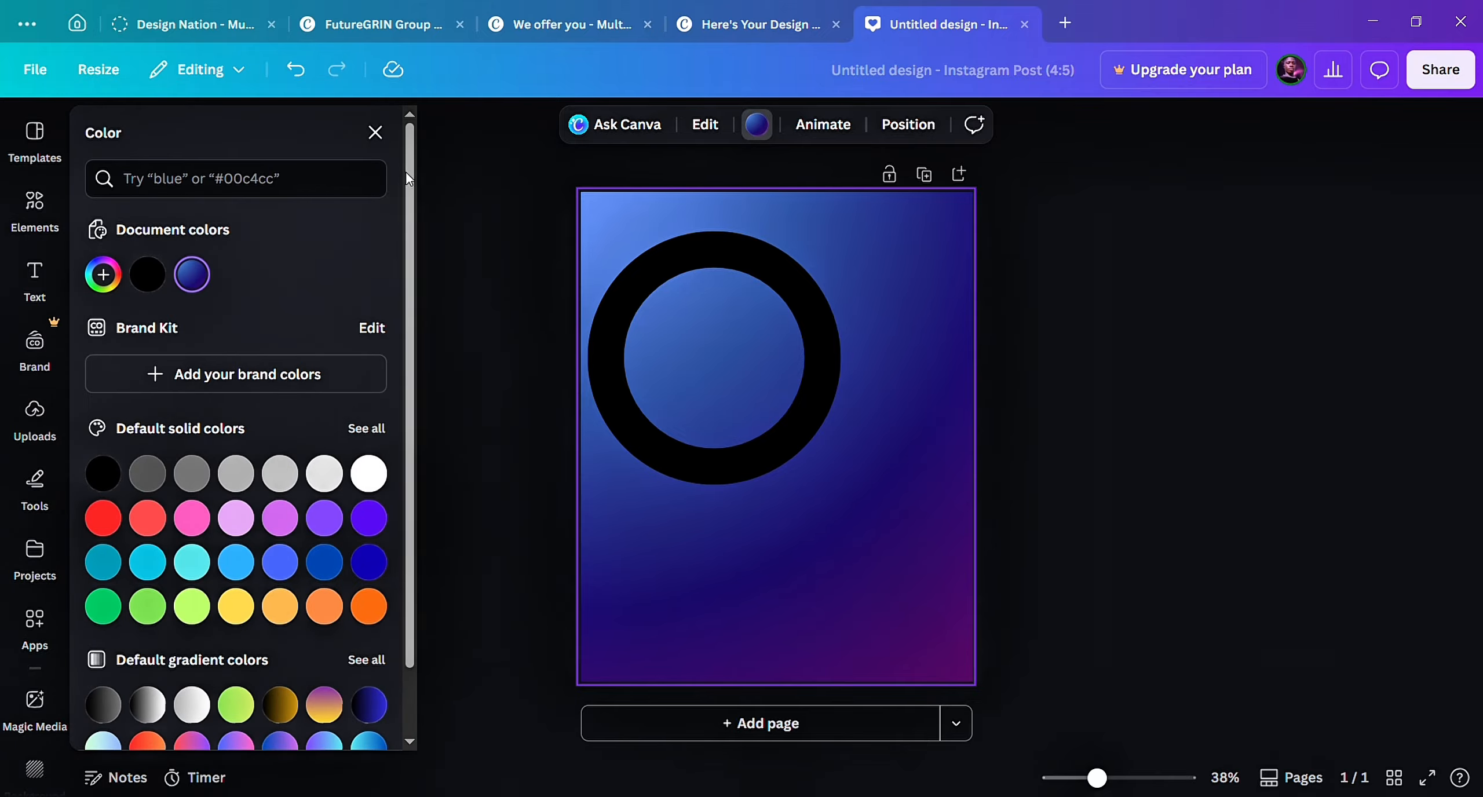
left_click(490, 220)
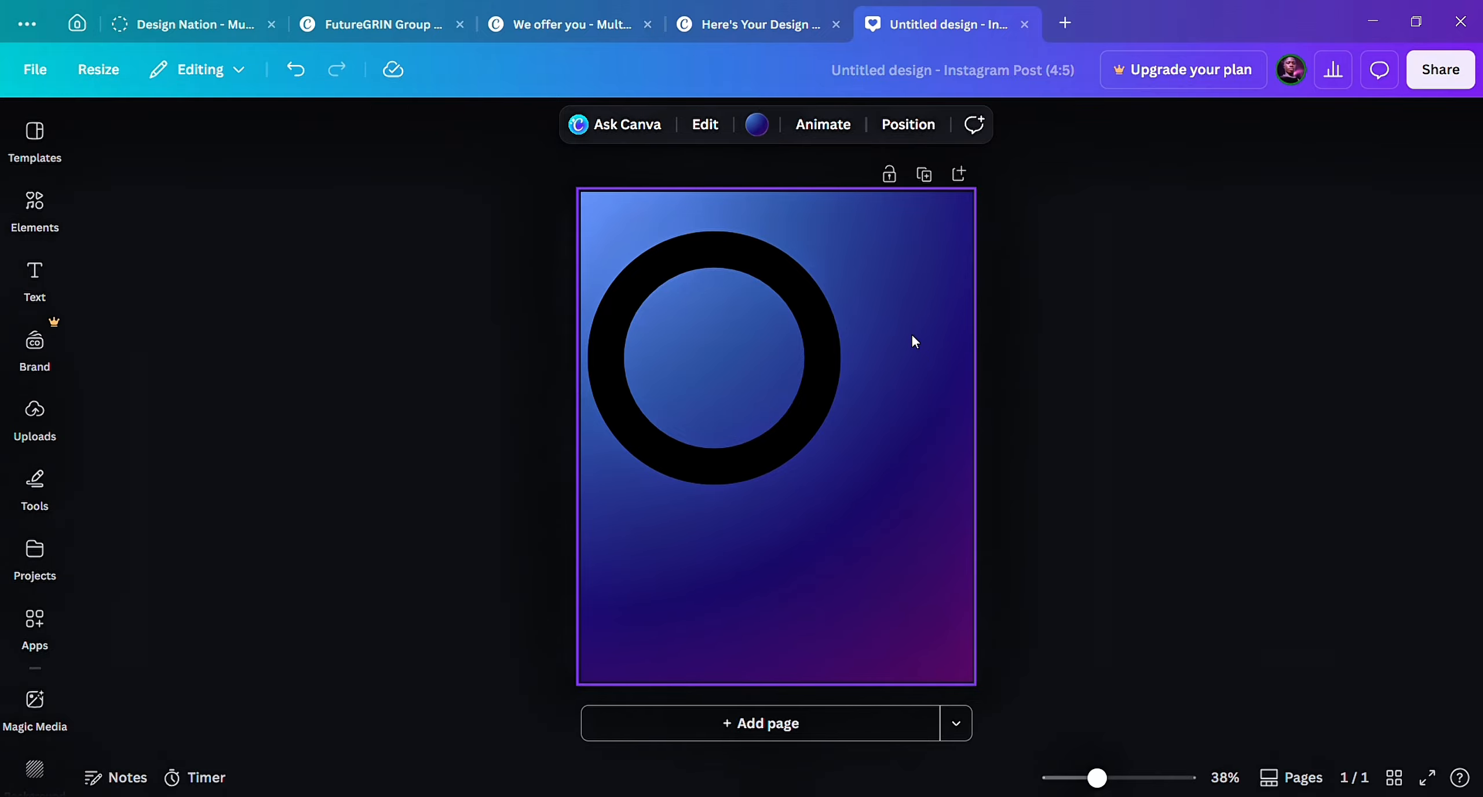
left_click(799, 268)
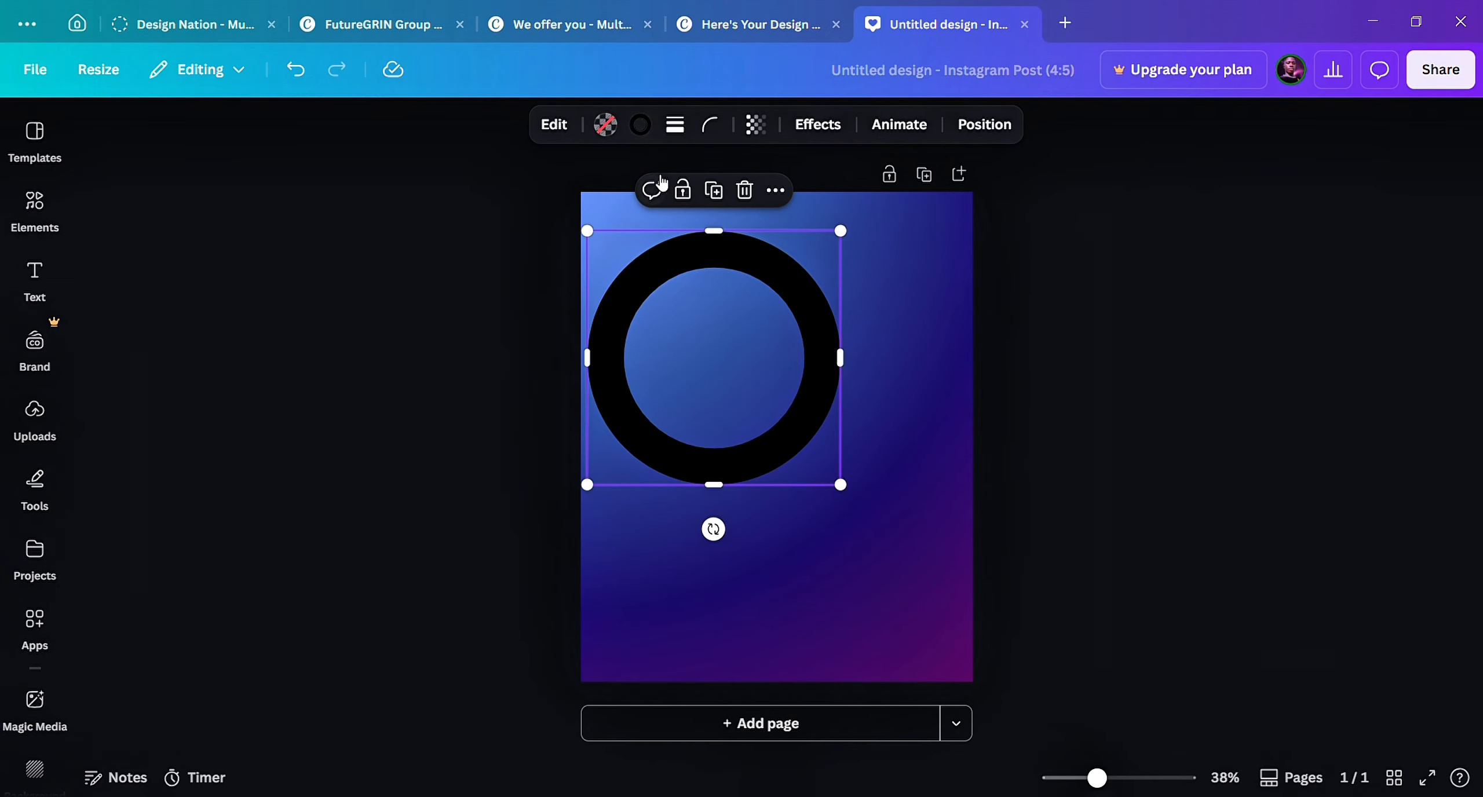
left_click(640, 124)
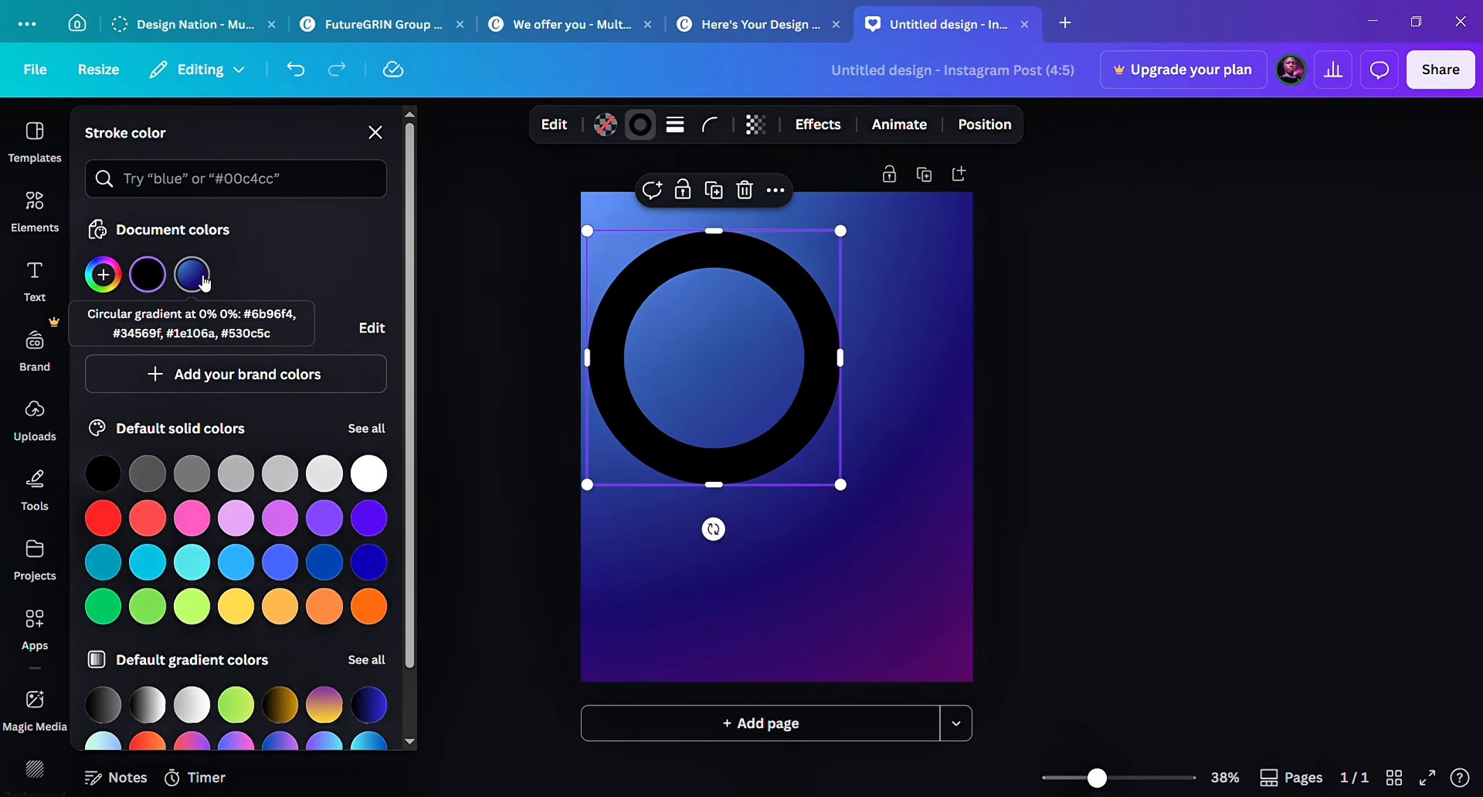
left_click(199, 279)
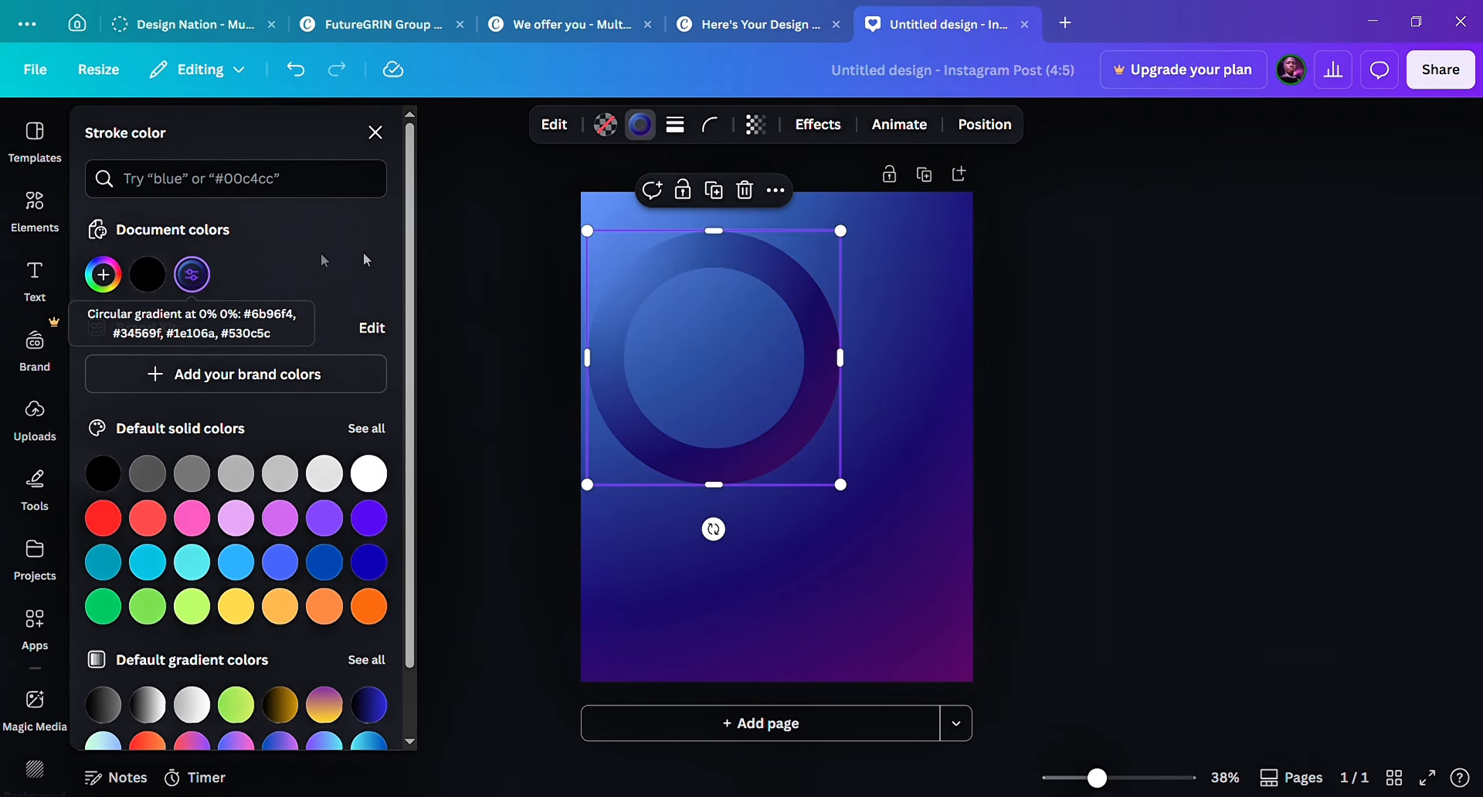
key("Escape")
Move the ring partly off the page's upper-right corner and rotate it to turn its gradient against the background.
mouse_move(701, 332)
left_mouse_down()
mouse_move(925, 280)
mouse_move(858, 242)
mouse_move(817, 317)
left_mouse_up()
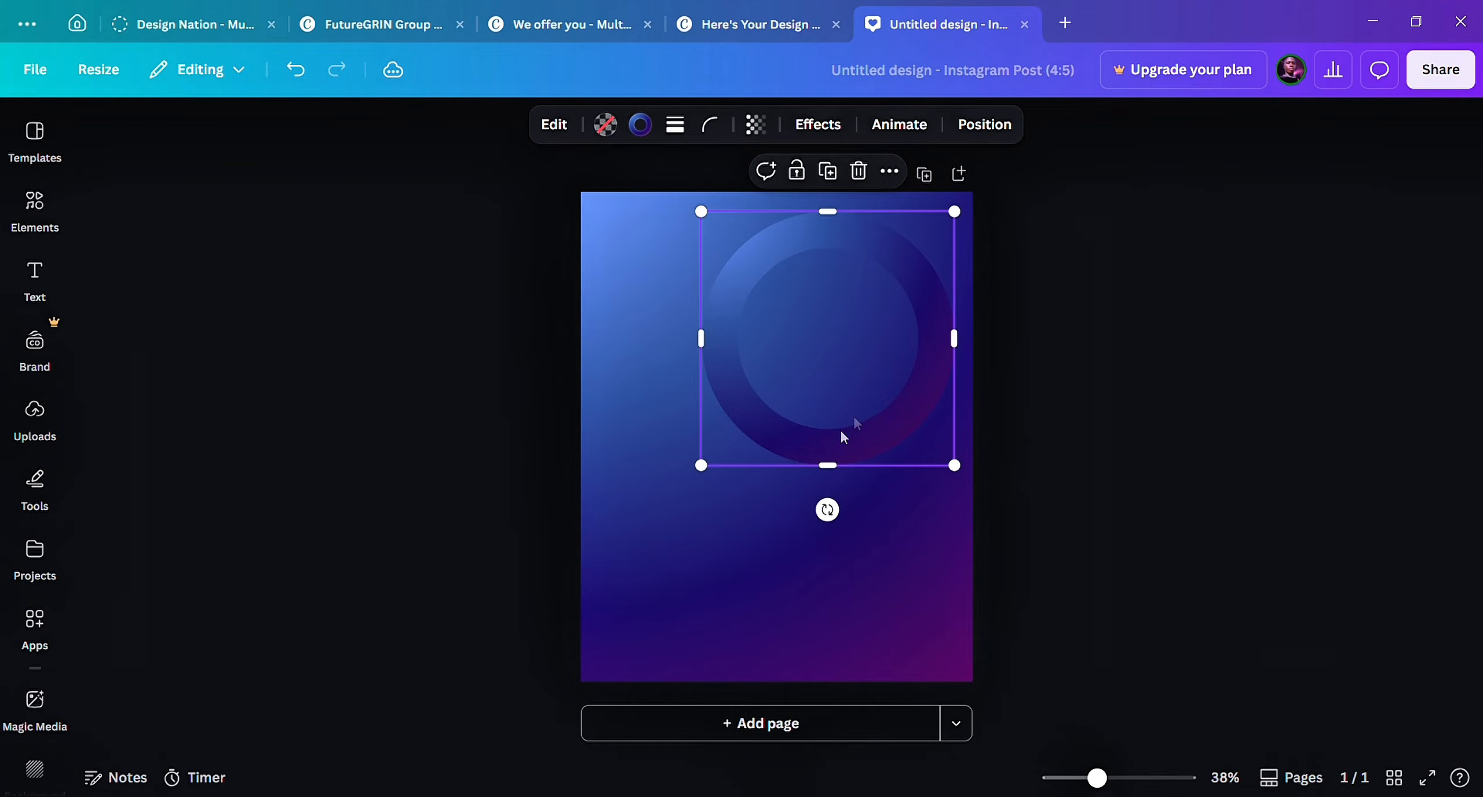
left_click_drag(979, 445, 746, 300)
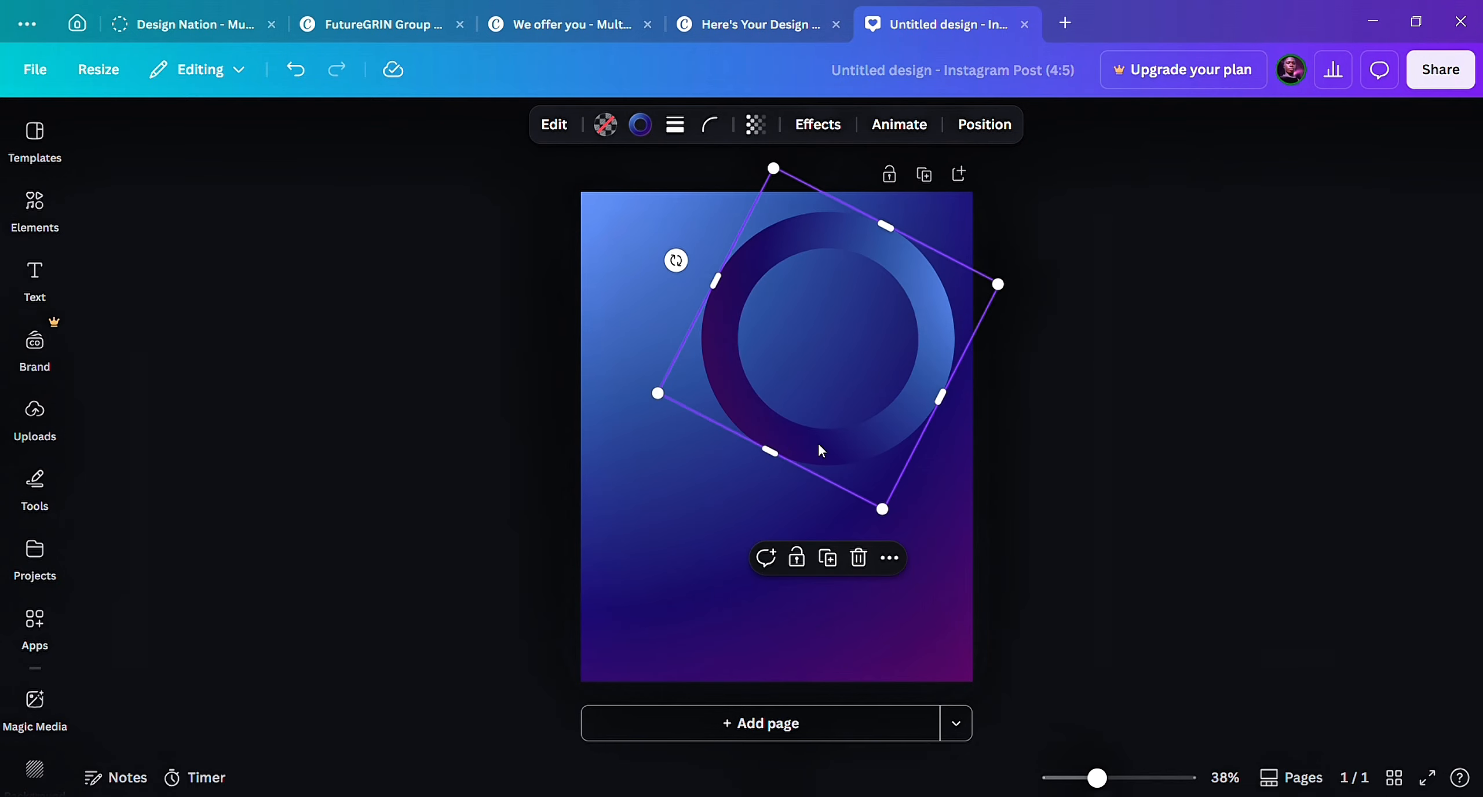
left_click_drag(677, 260, 953, 376)
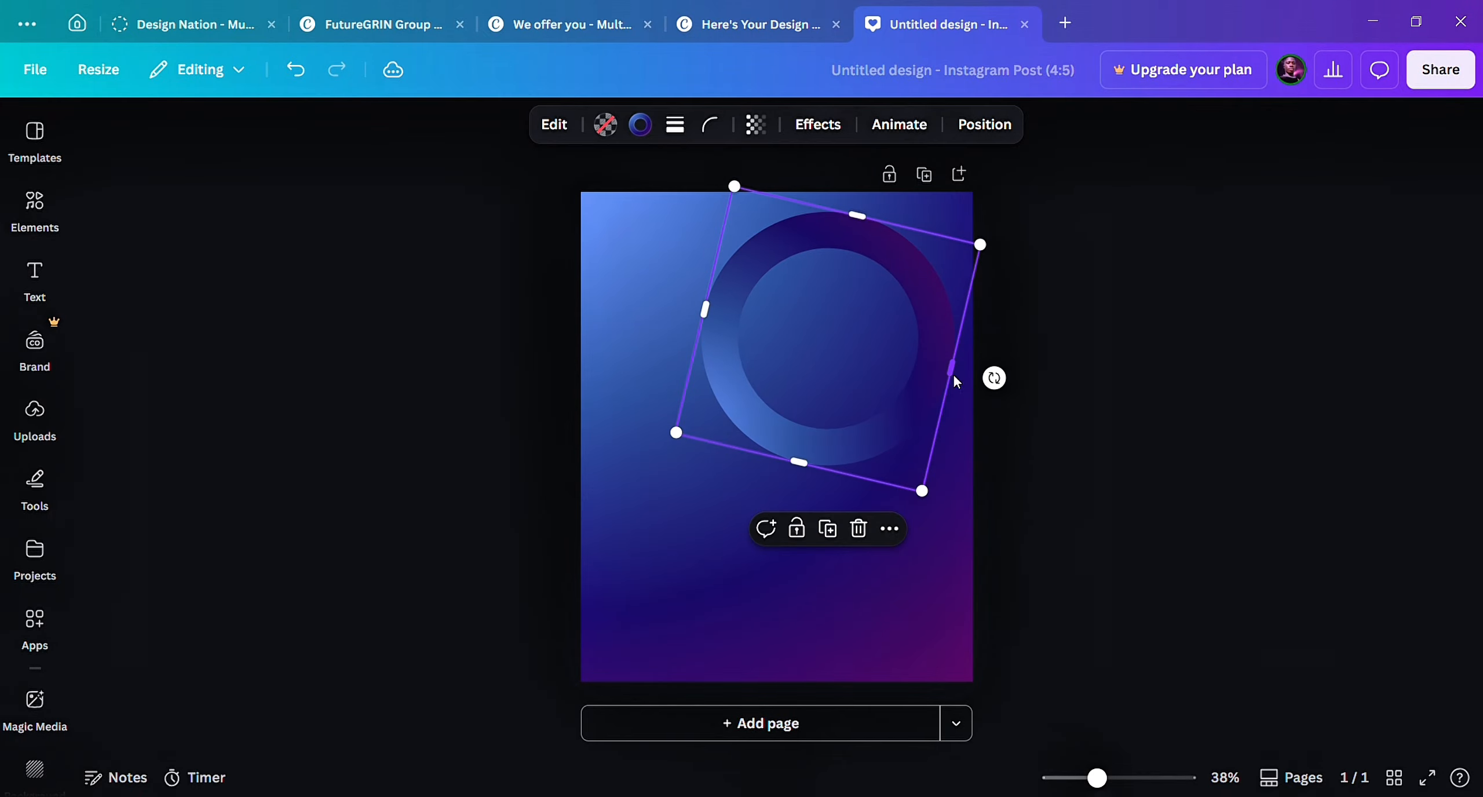
left_click_drag(806, 367, 921, 272)
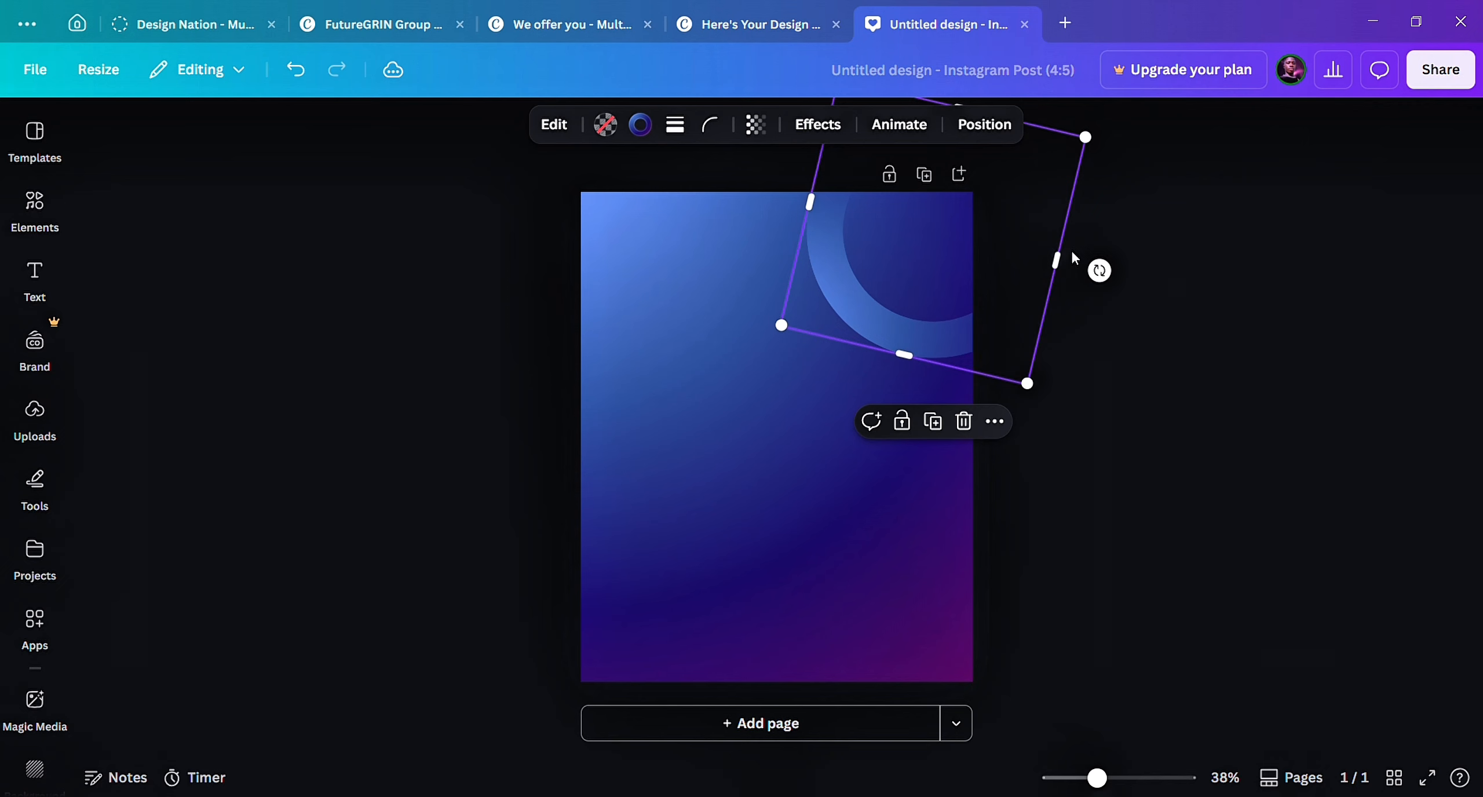
left_click_drag(1100, 279, 953, 426)
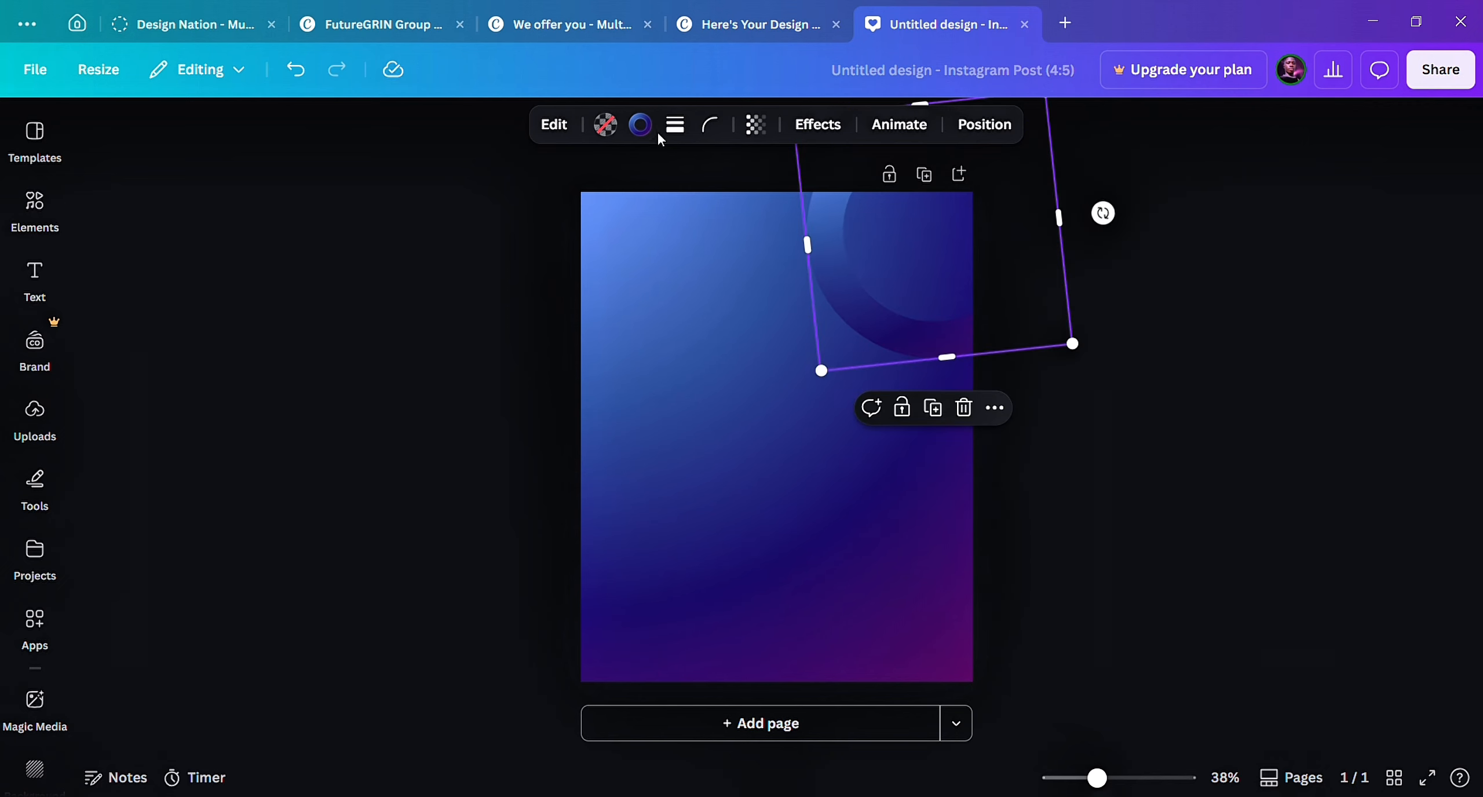
Reverse the colour order of the ring's stroke gradient so it starts with purple, and delete the #34569F colour.
left_click(640, 123)
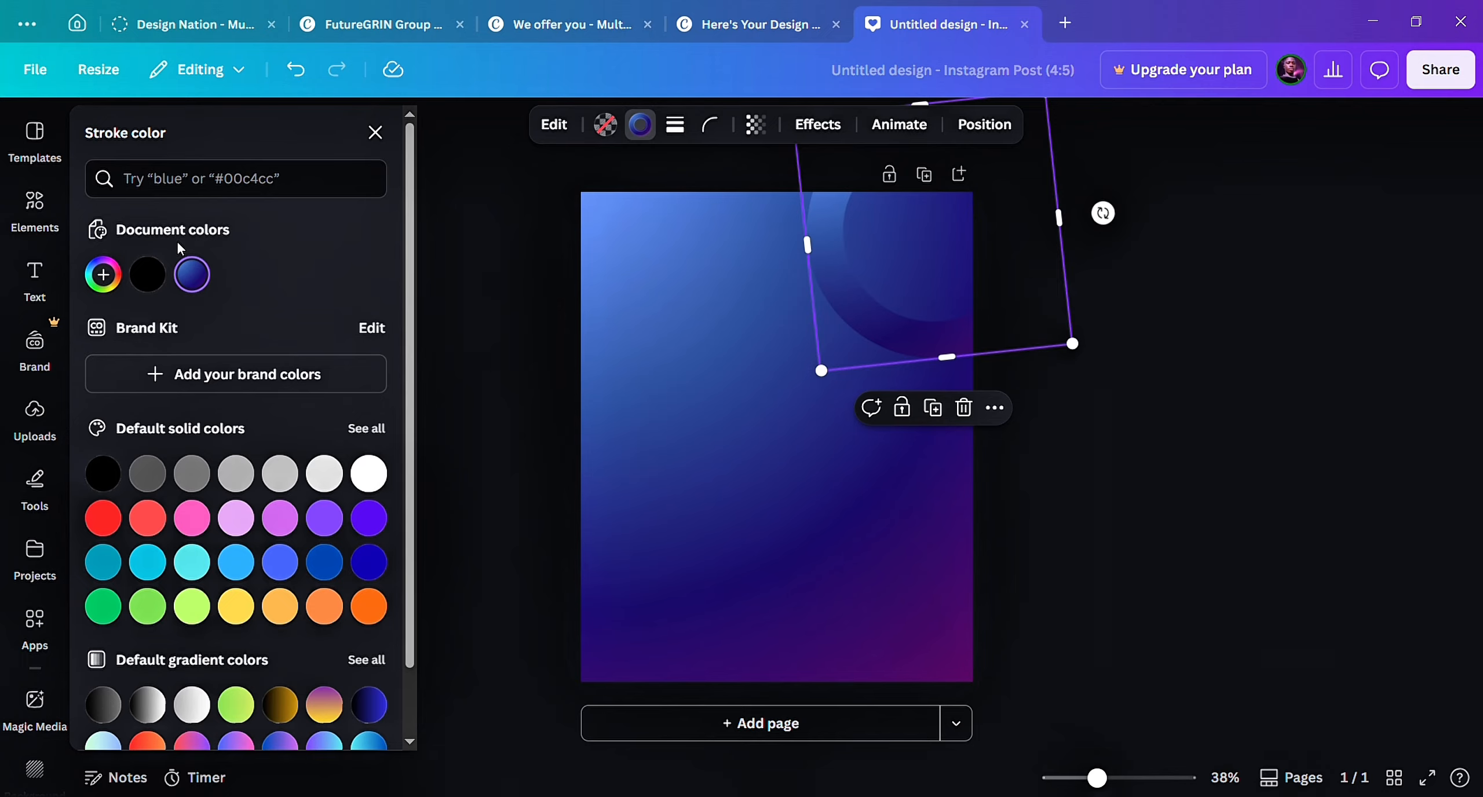
left_click(103, 274)
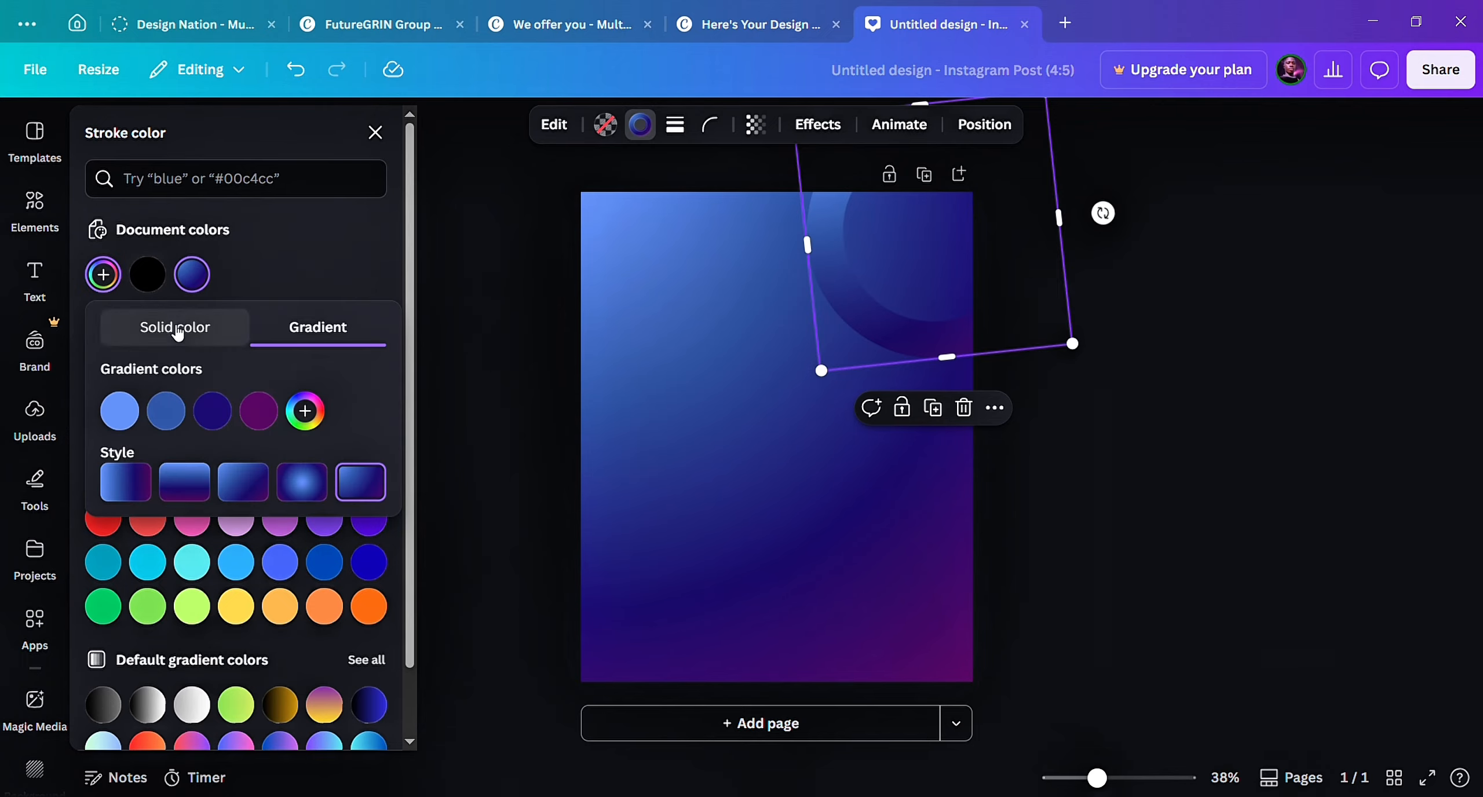
left_click(214, 408)
left_click(216, 411)
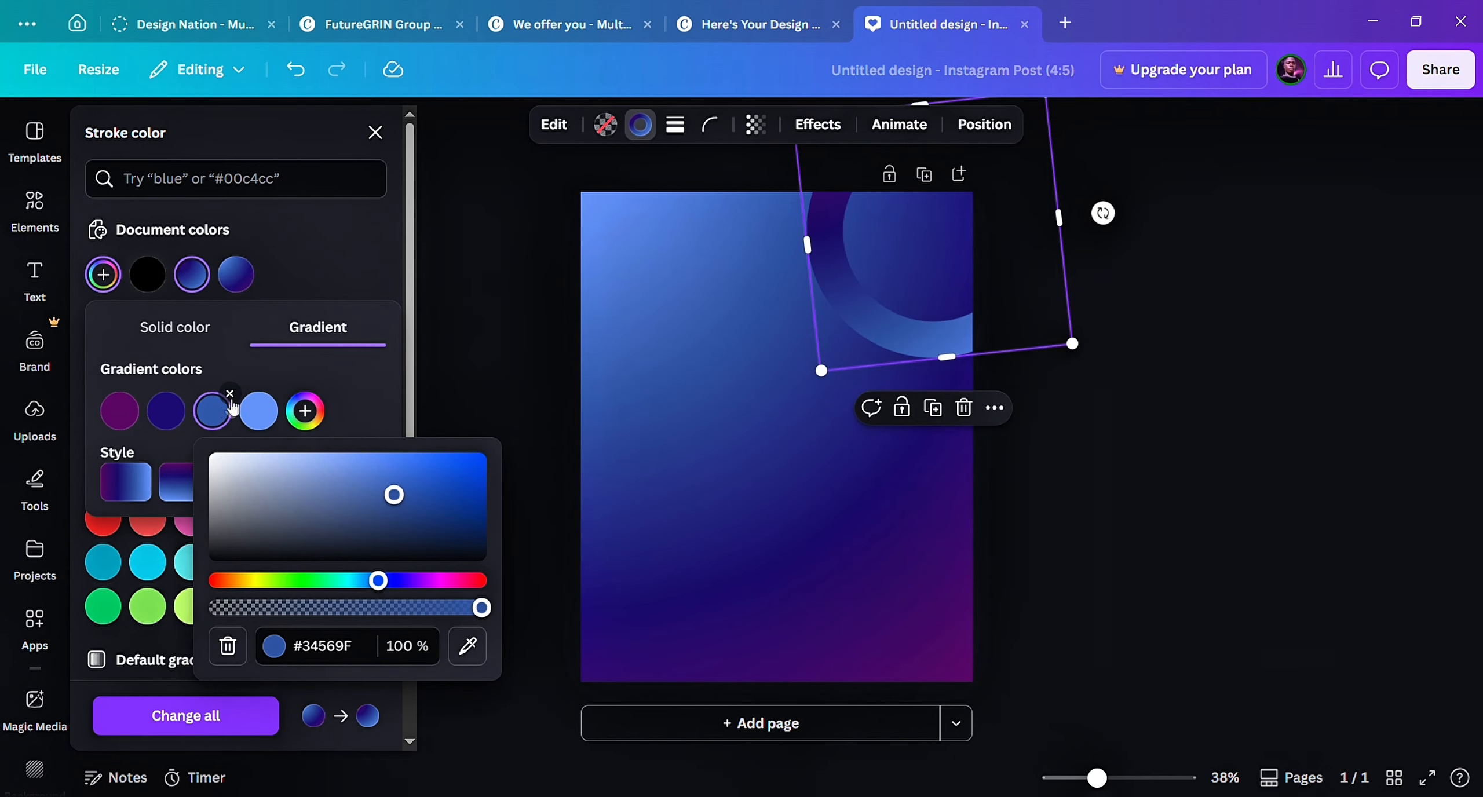
left_click(230, 393)
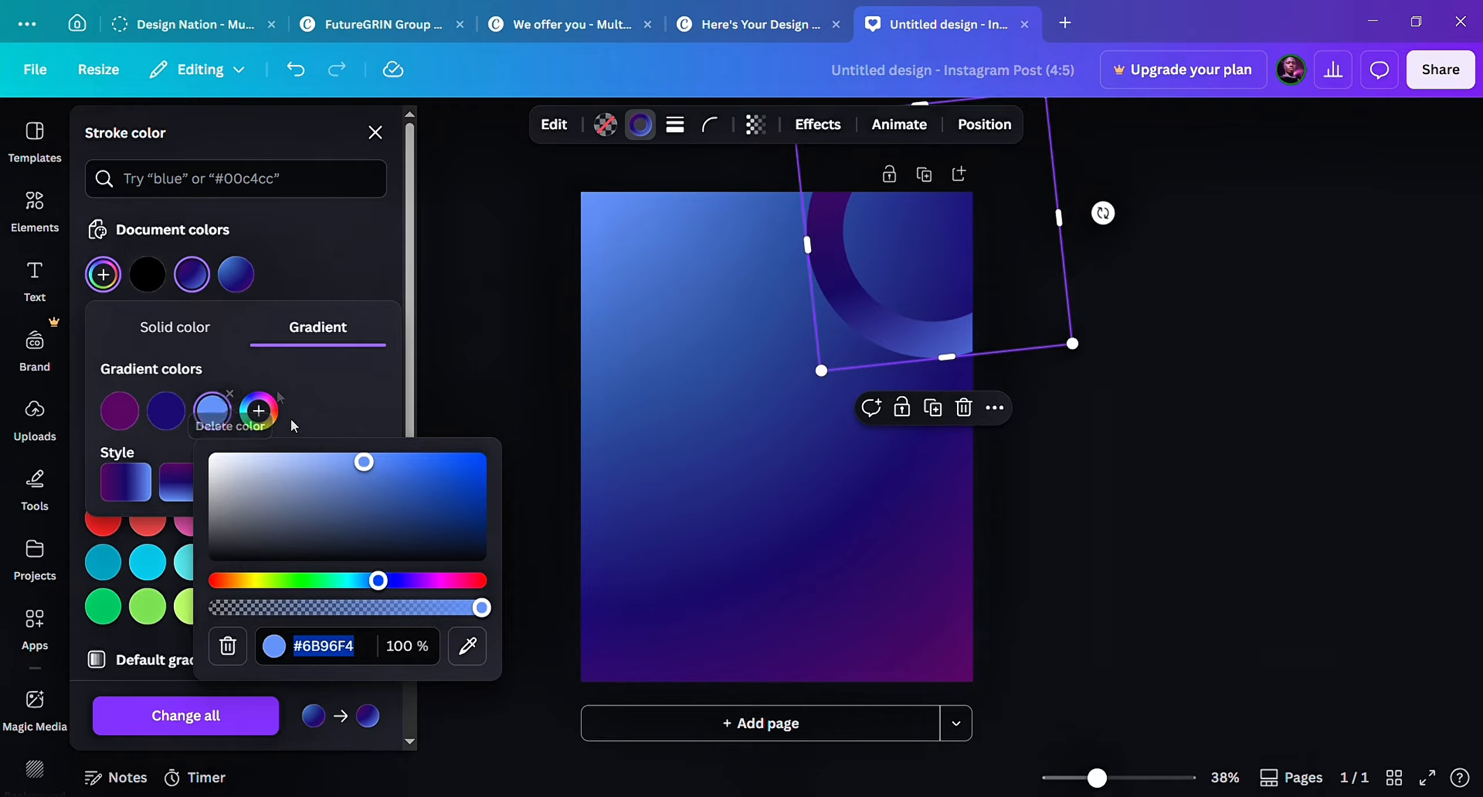
left_click(474, 376)
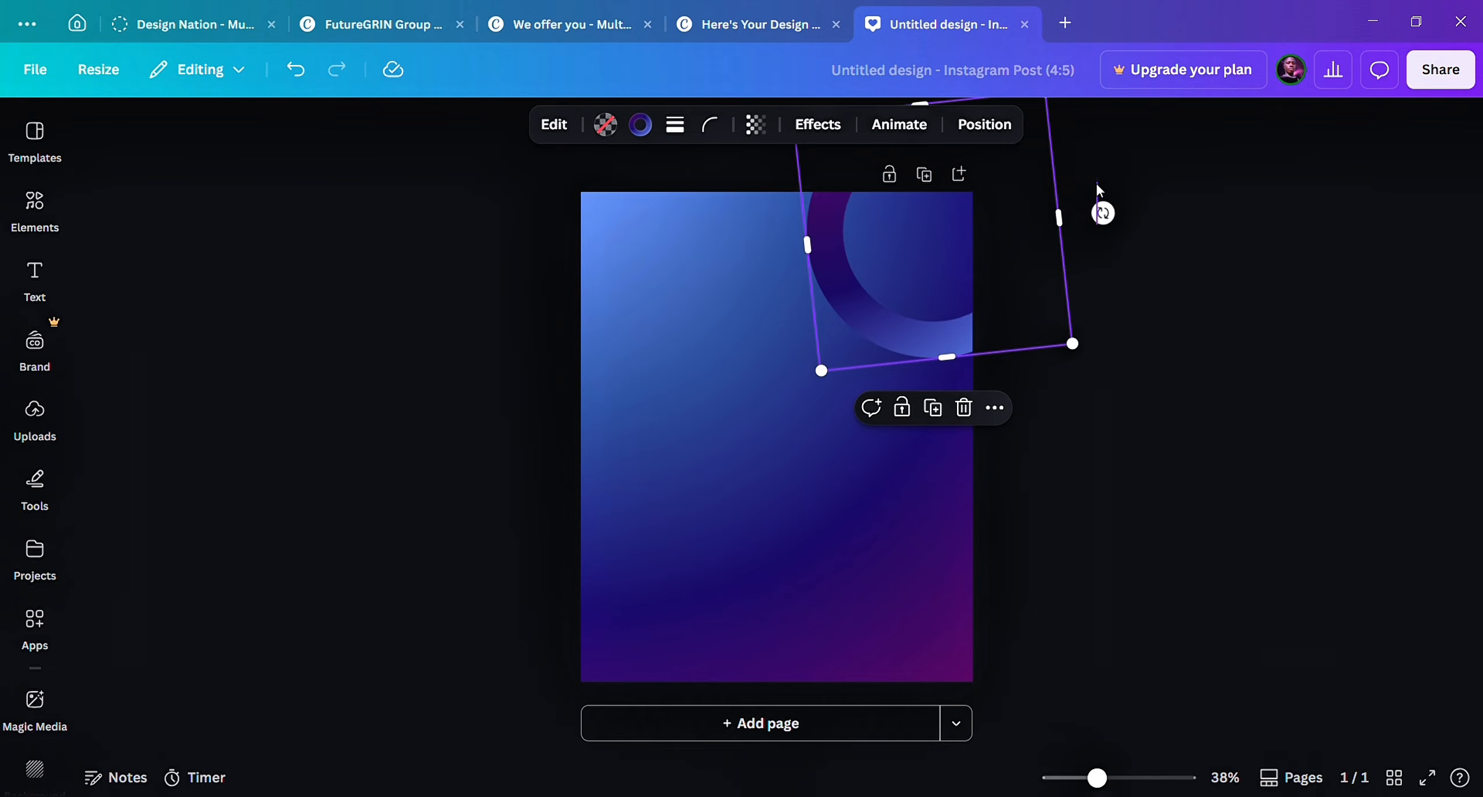
Rotate the ring so its purple part faces the page's centre, and shift it slightly further off the right edge.
left_click(1096, 183)
left_click(924, 249)
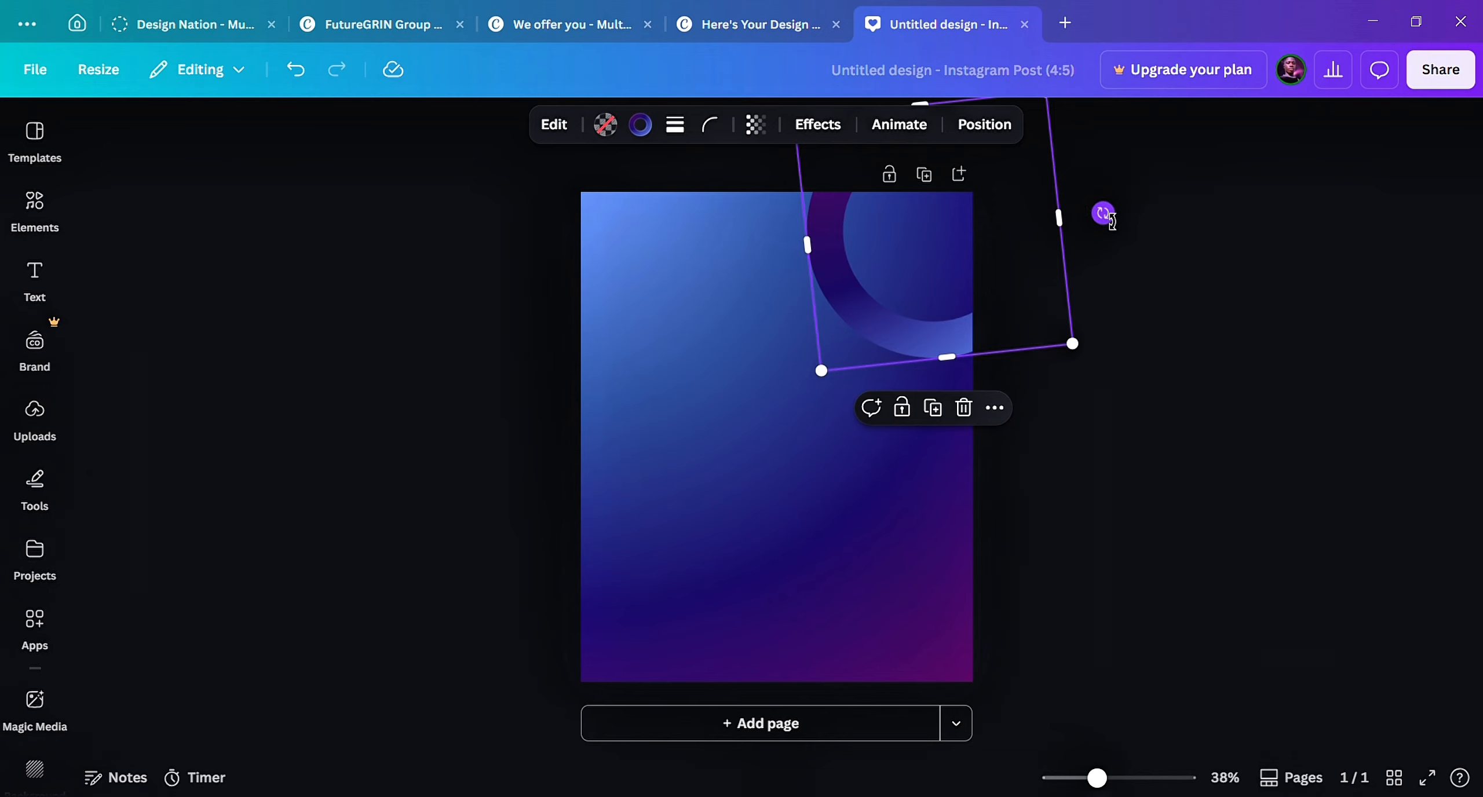
left_click_drag(1106, 217, 1060, 178)
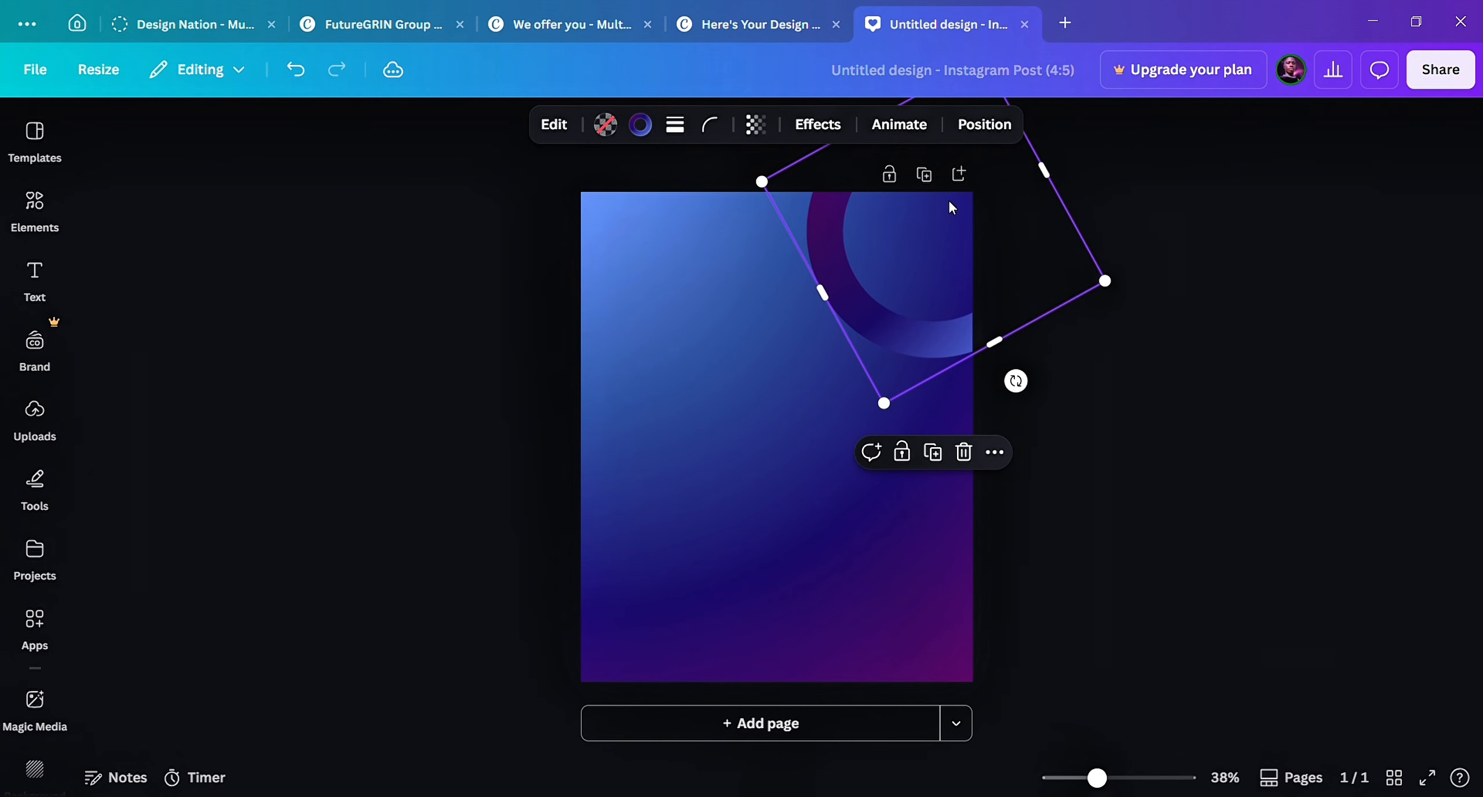
mouse_move(947, 198)
left_mouse_down()
mouse_move(1005, 190)
mouse_move(979, 185)
mouse_move(971, 211)
left_mouse_up()
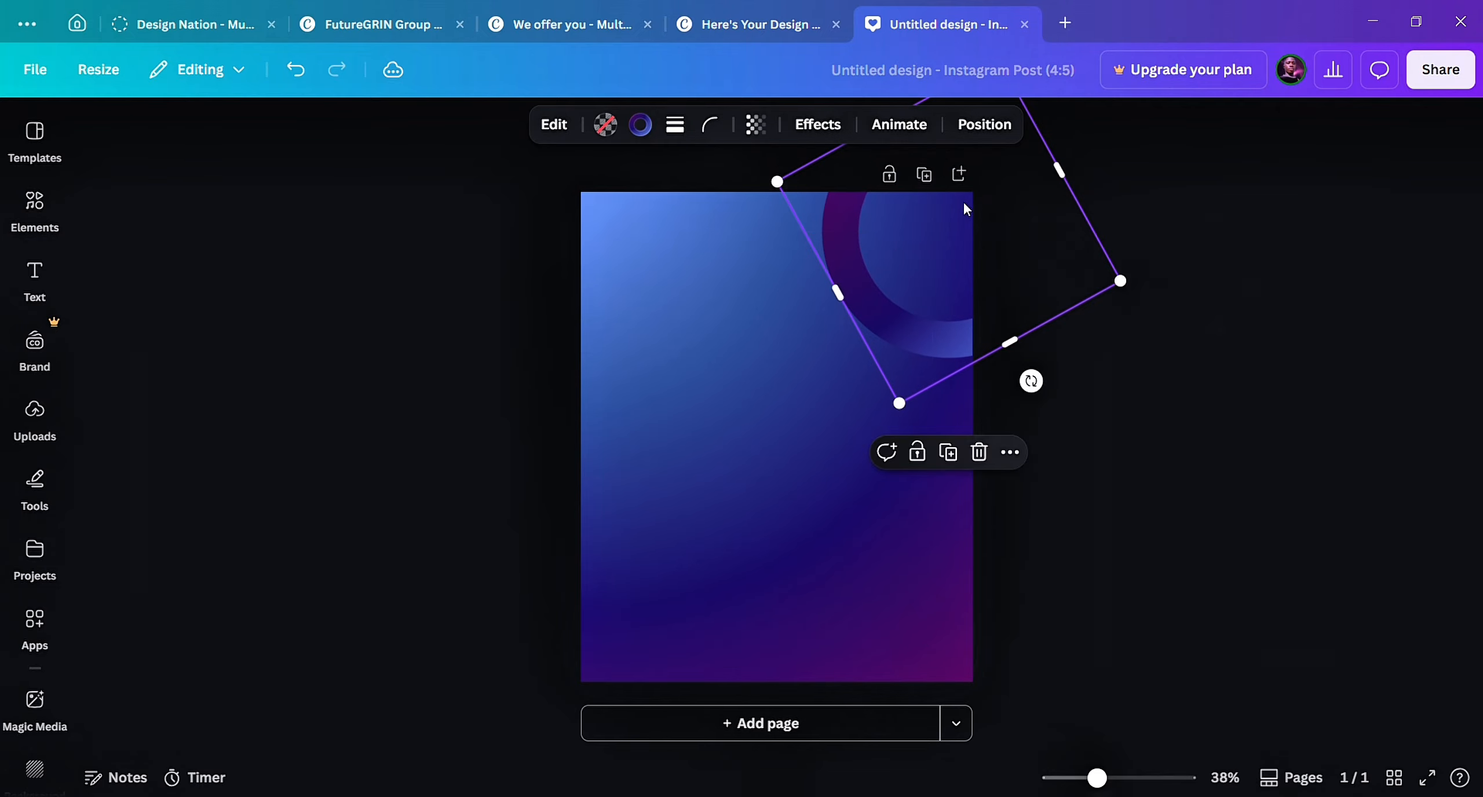
Change the ring's stroke to the dotted style and nudge the ring slightly down and left.
left_click(674, 125)
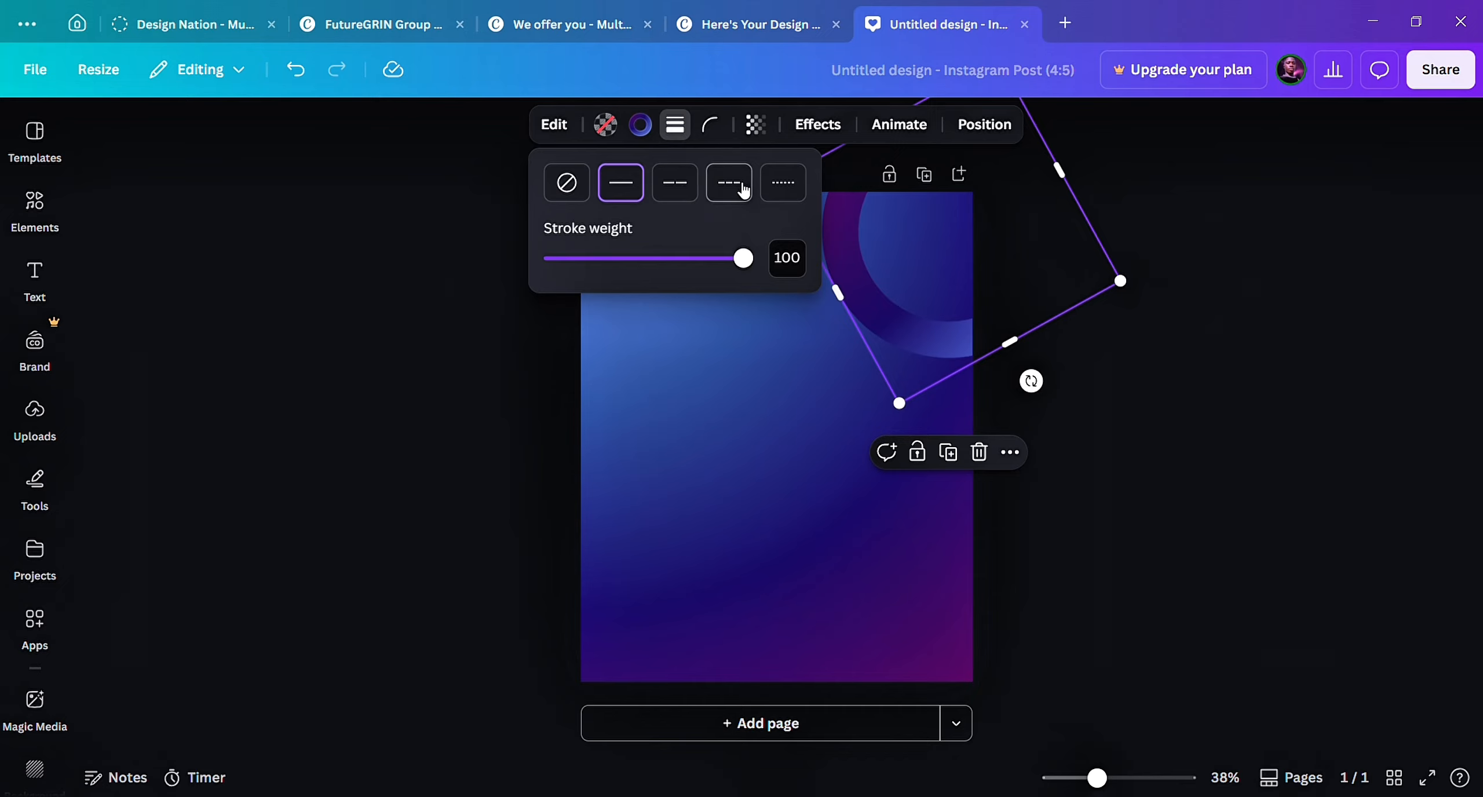
left_click(731, 186)
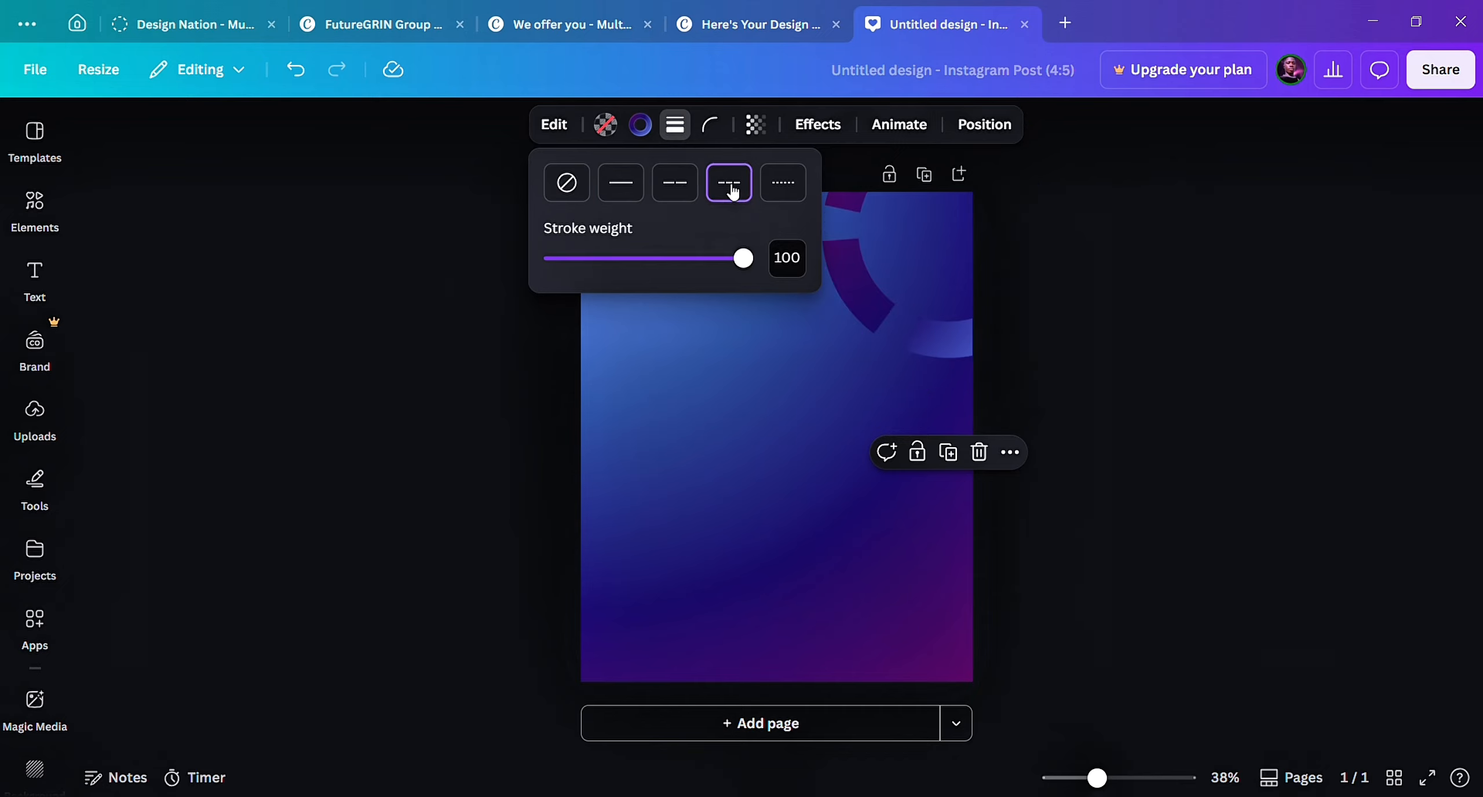
left_click(782, 186)
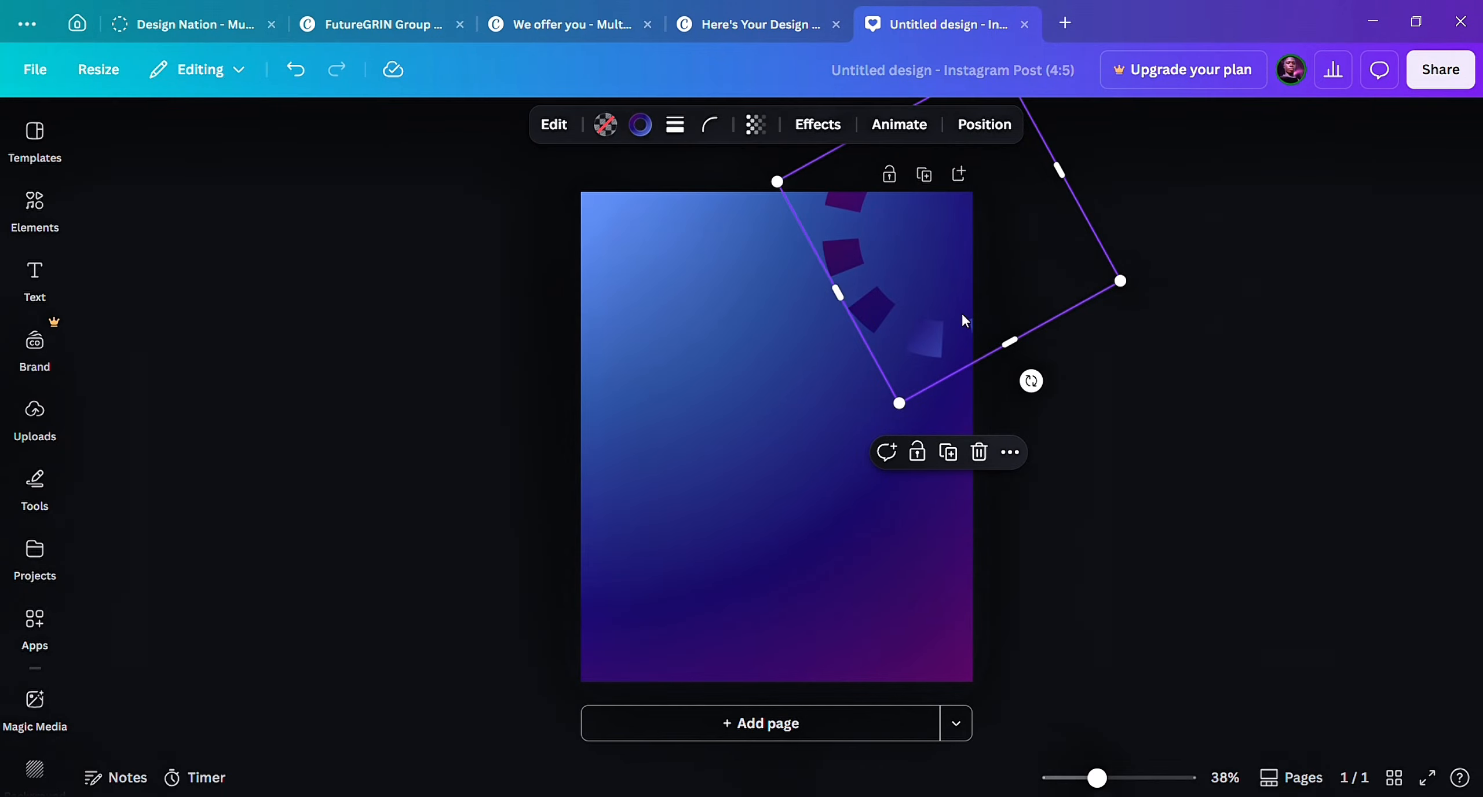
left_click_drag(956, 288, 950, 299)
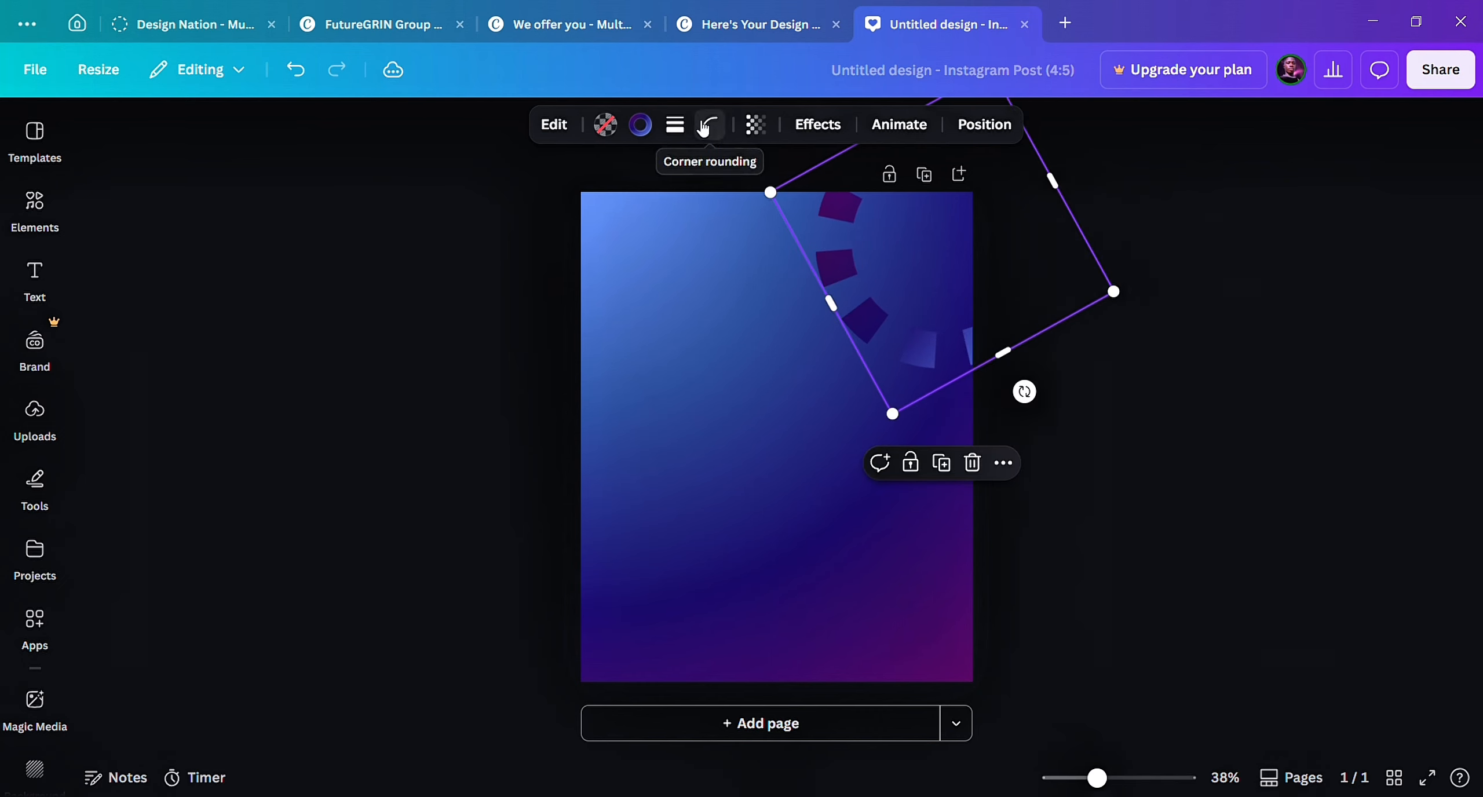
left_click(675, 124)
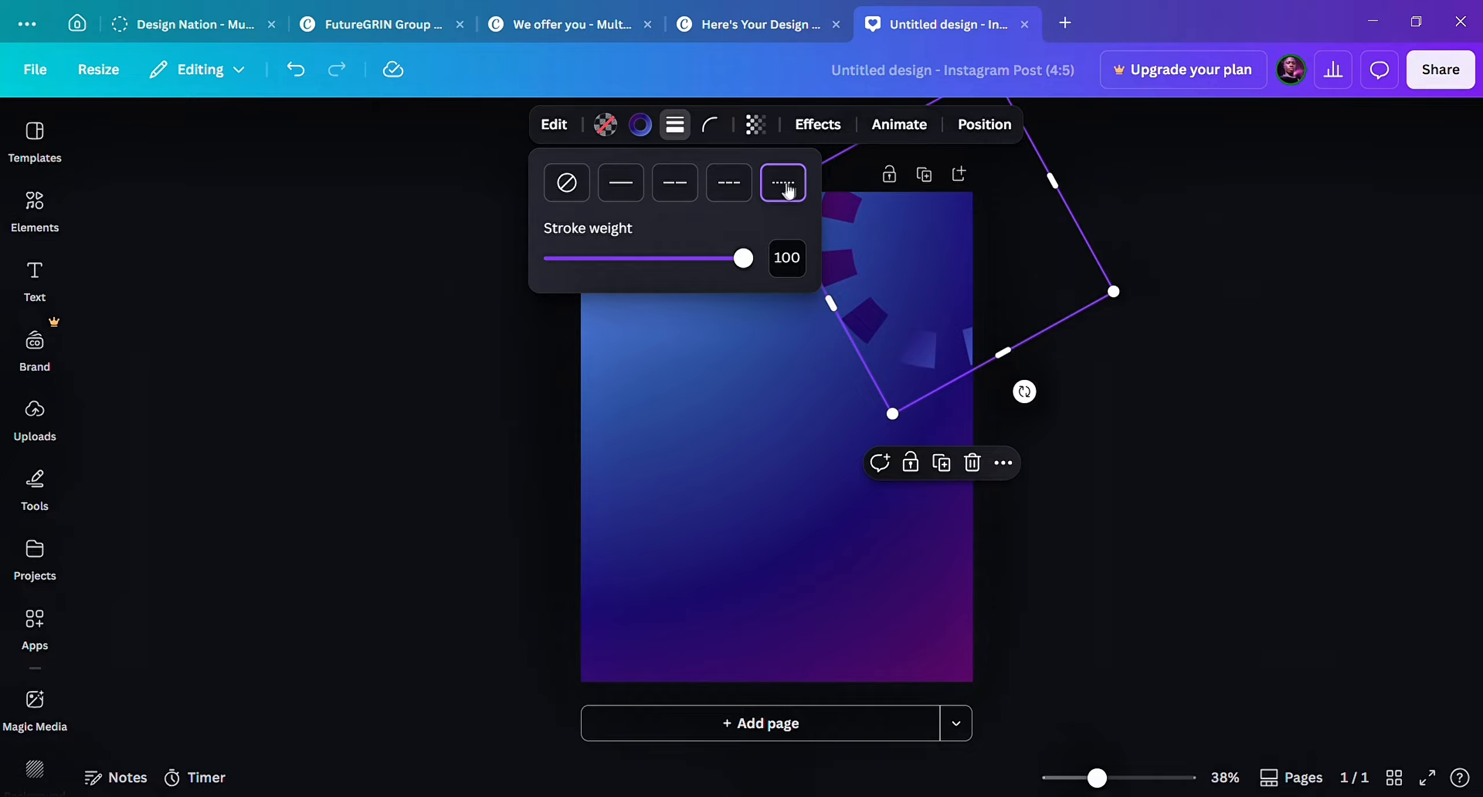
left_click(1207, 364)
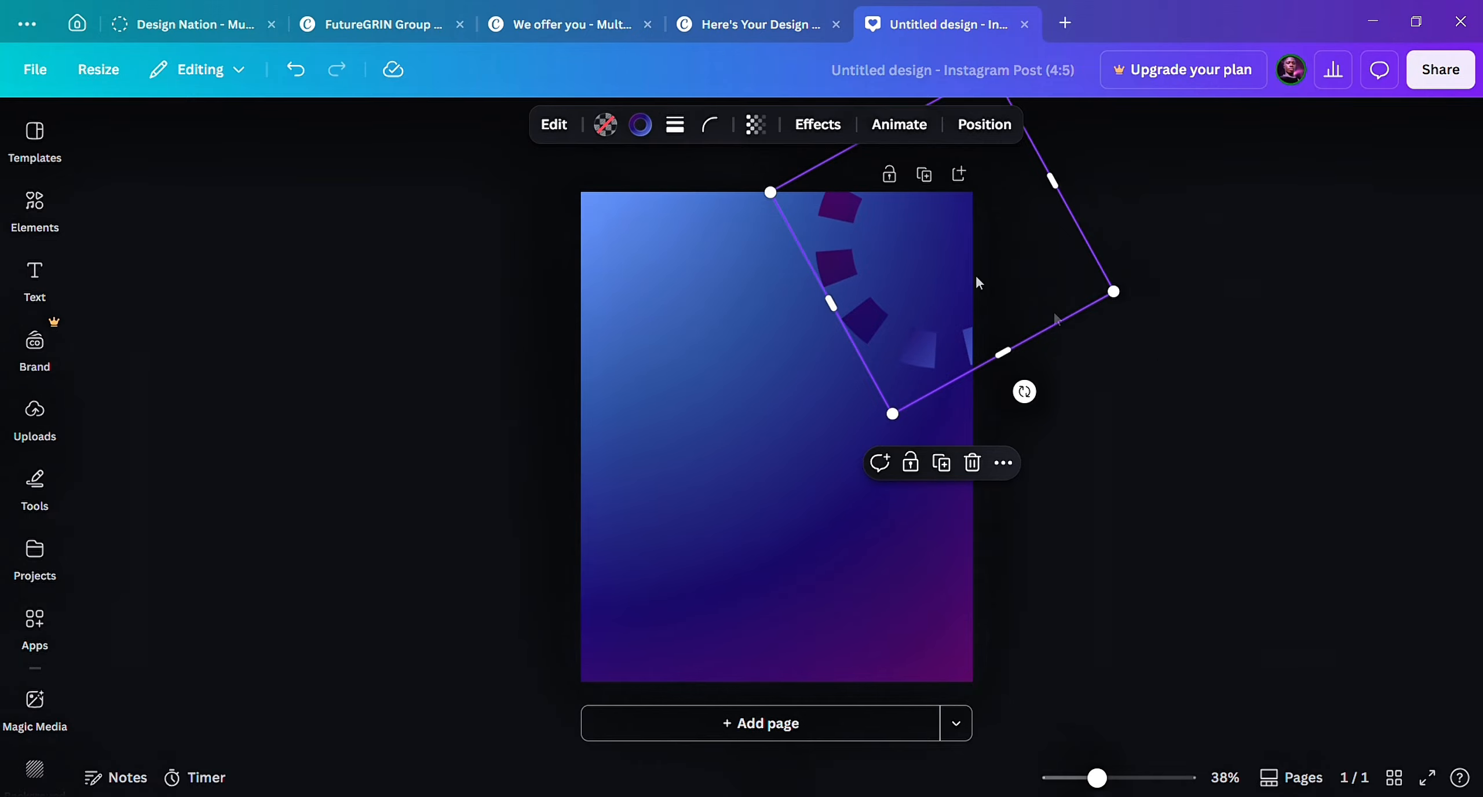
Duplicate the dotted ring, shrink the copy and position it inside the original at the page's upper-right corner.
left_click(940, 463)
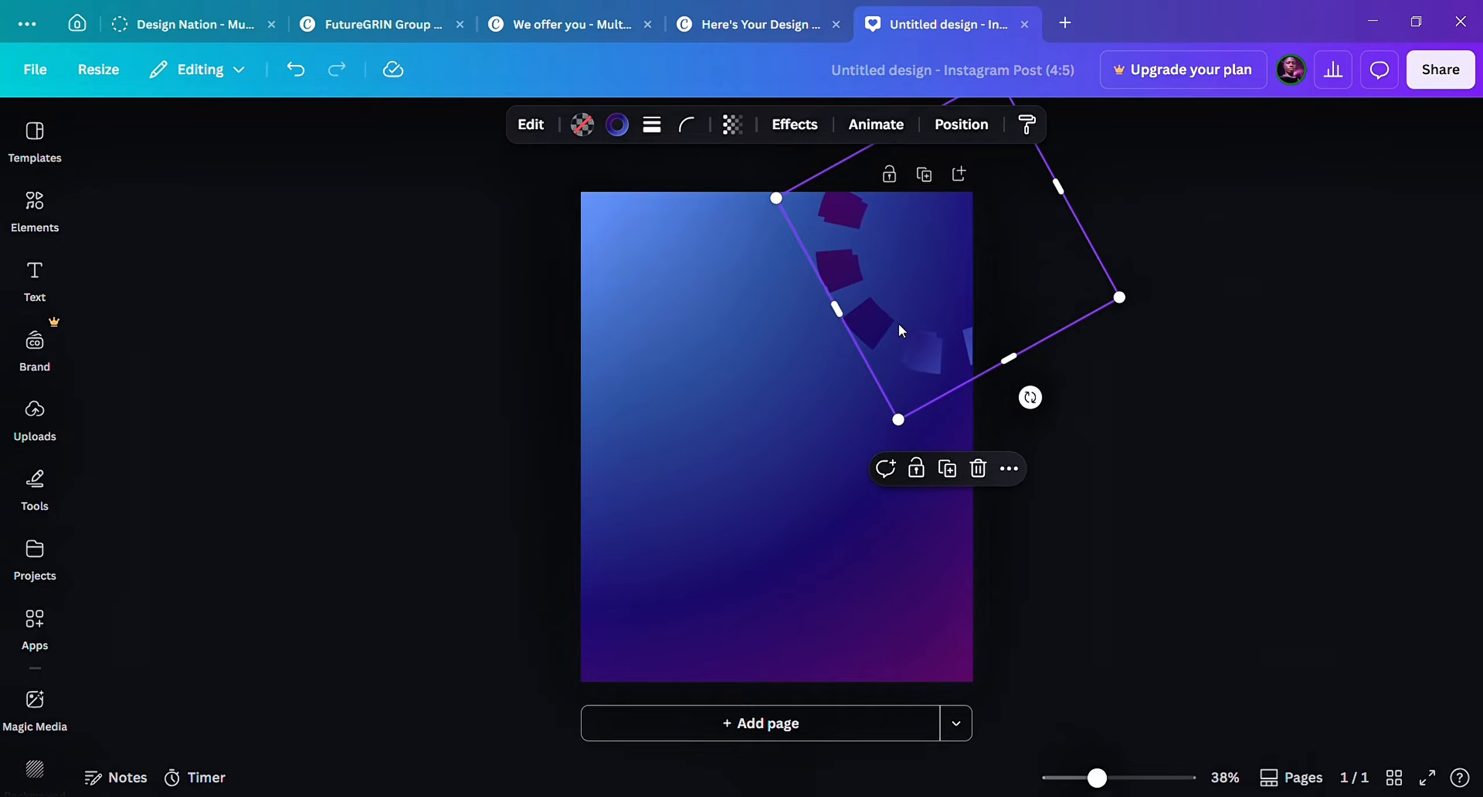
mouse_move(898, 322)
left_mouse_down()
mouse_move(942, 304)
mouse_move(906, 334)
left_mouse_up()
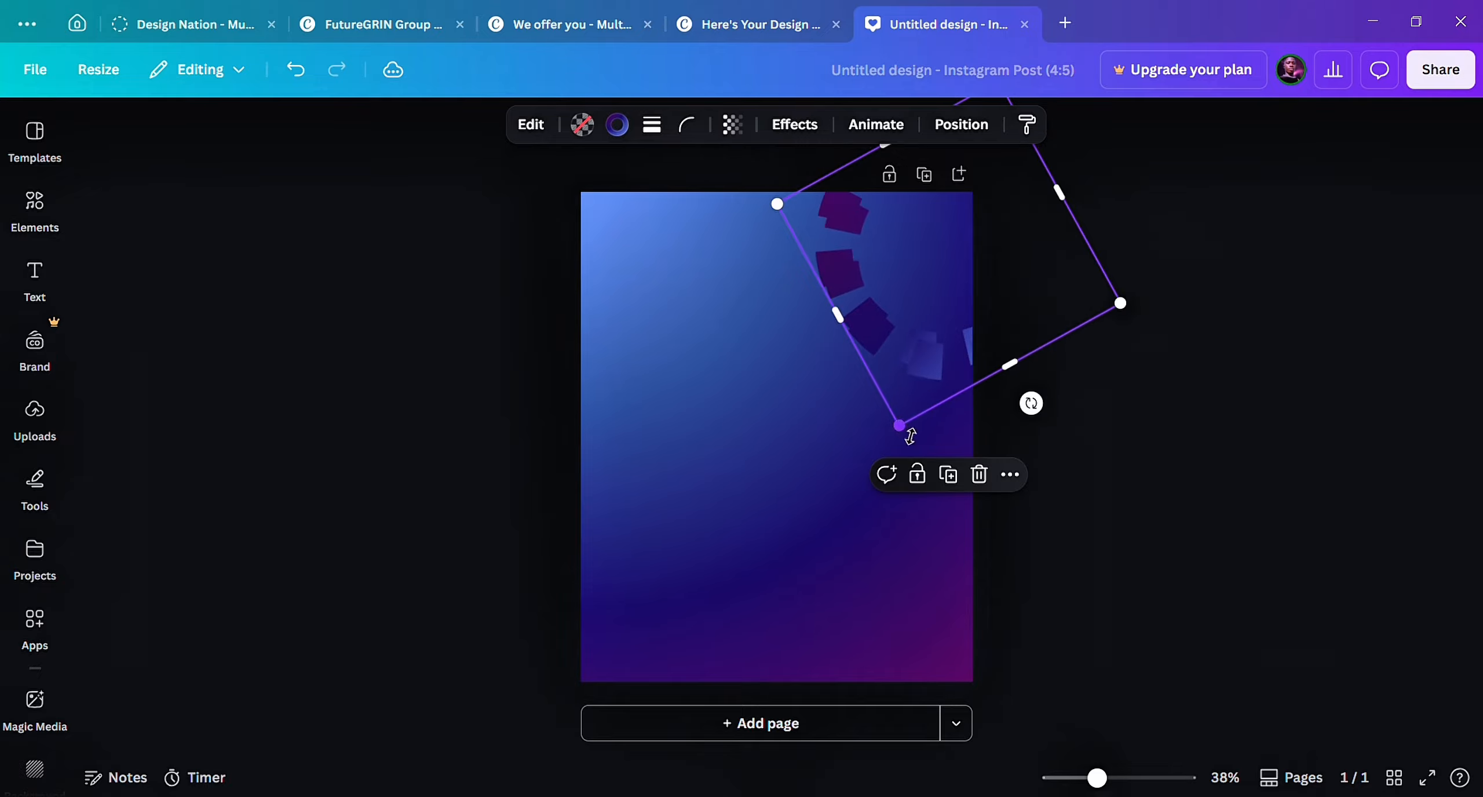
left_click_drag(910, 436, 927, 329)
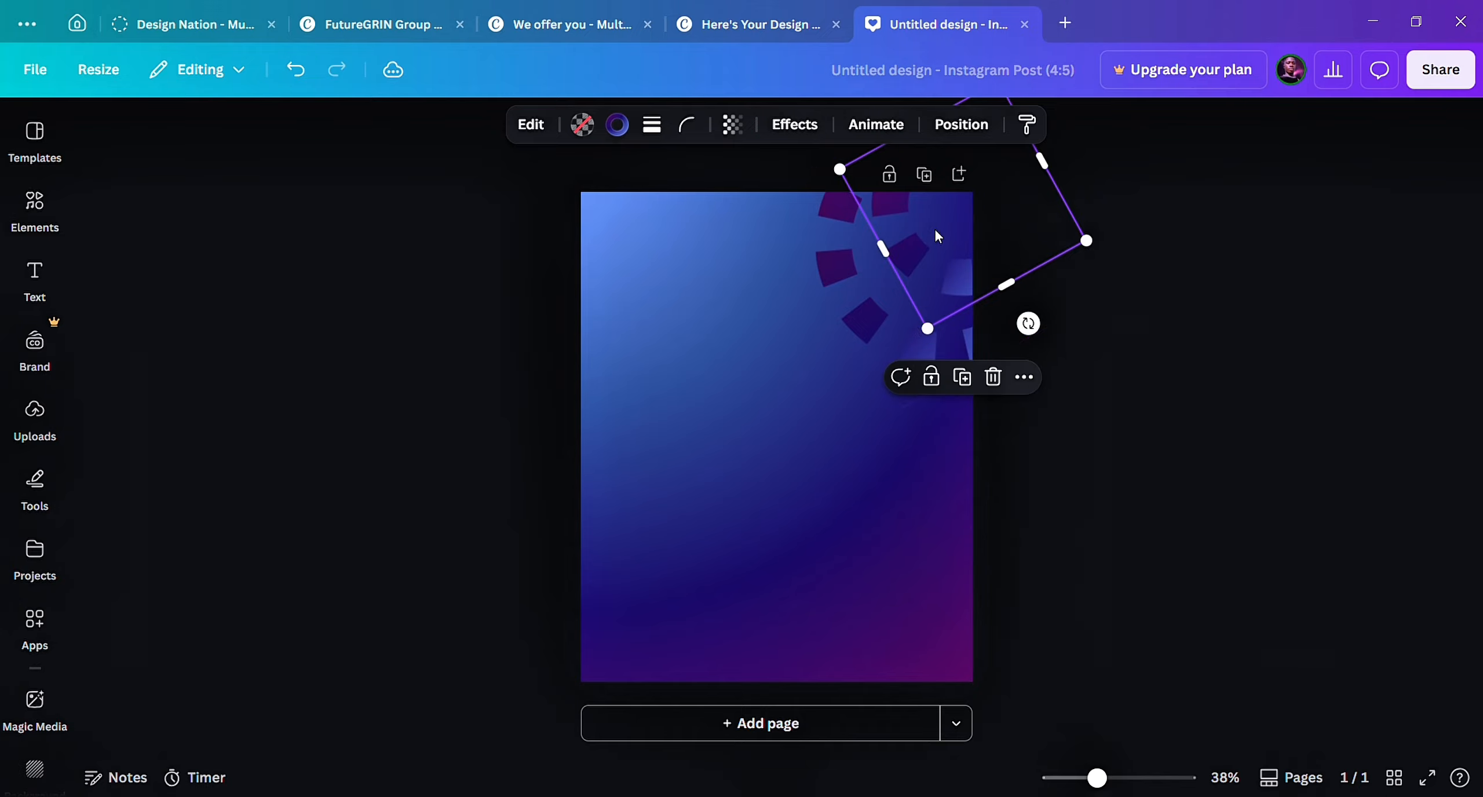
left_click_drag(939, 236, 945, 264)
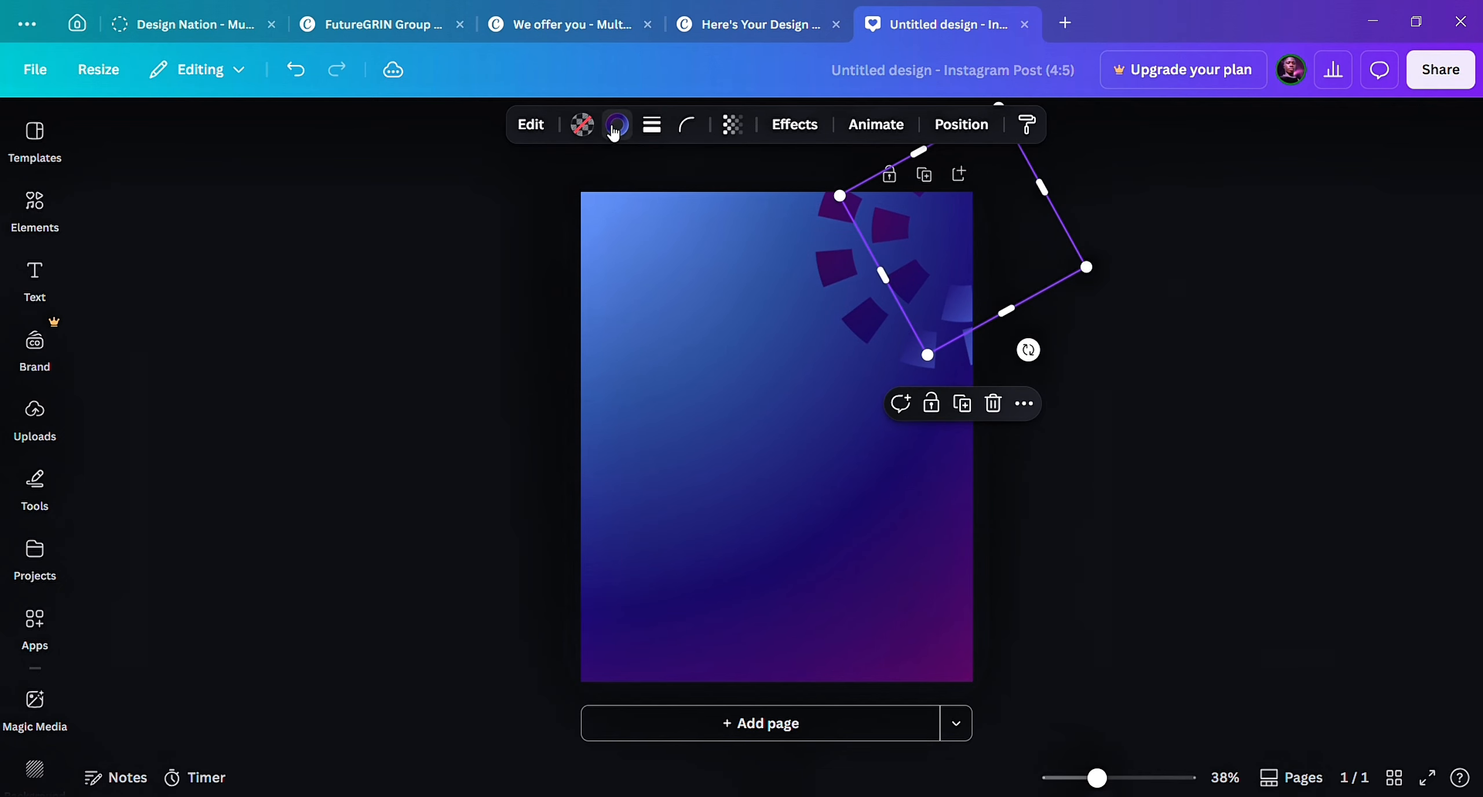
Set the smaller ring's stroke to solid light blue #5E87DF, sampled from the background's upper-left area.
left_click(616, 128)
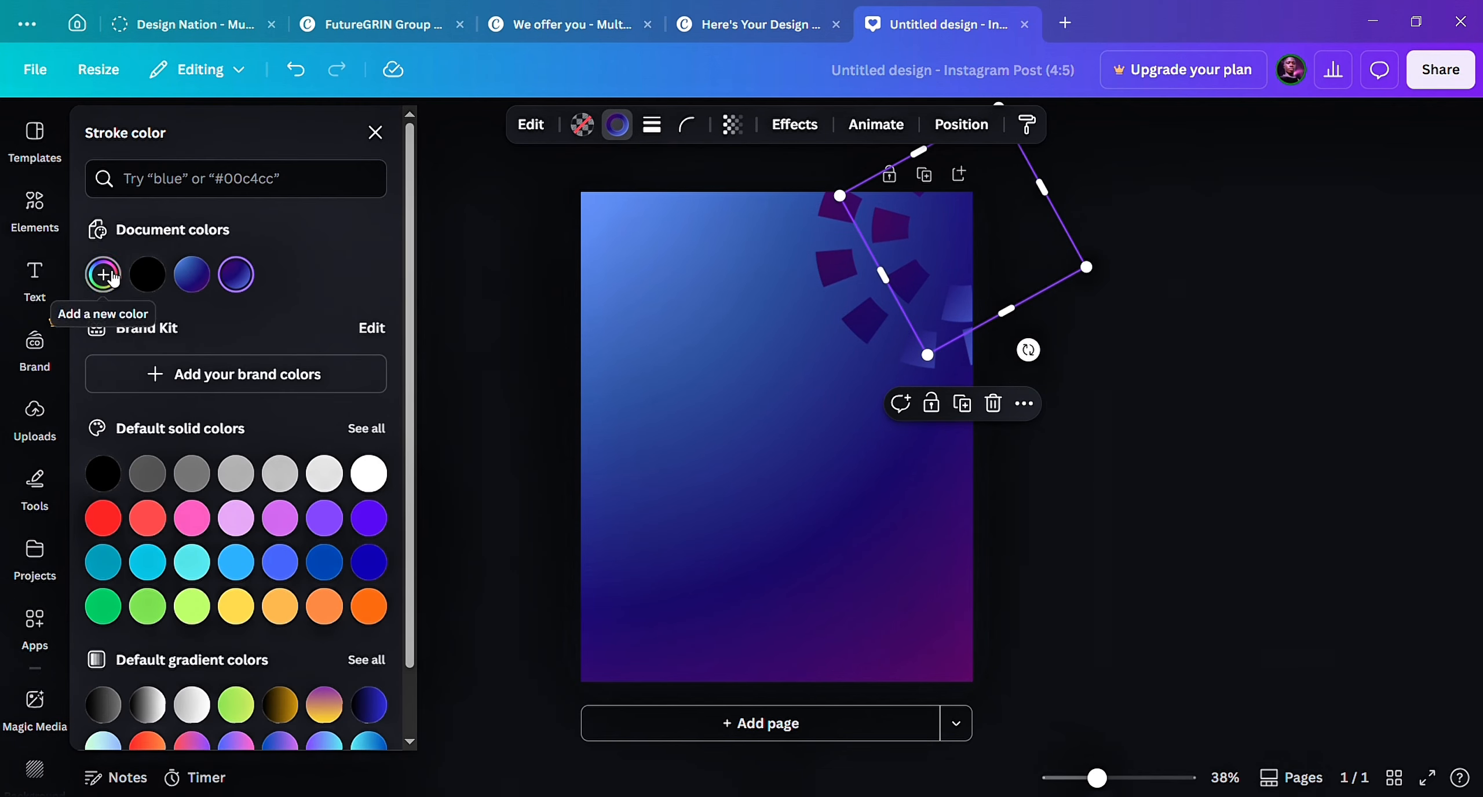
left_click(110, 276)
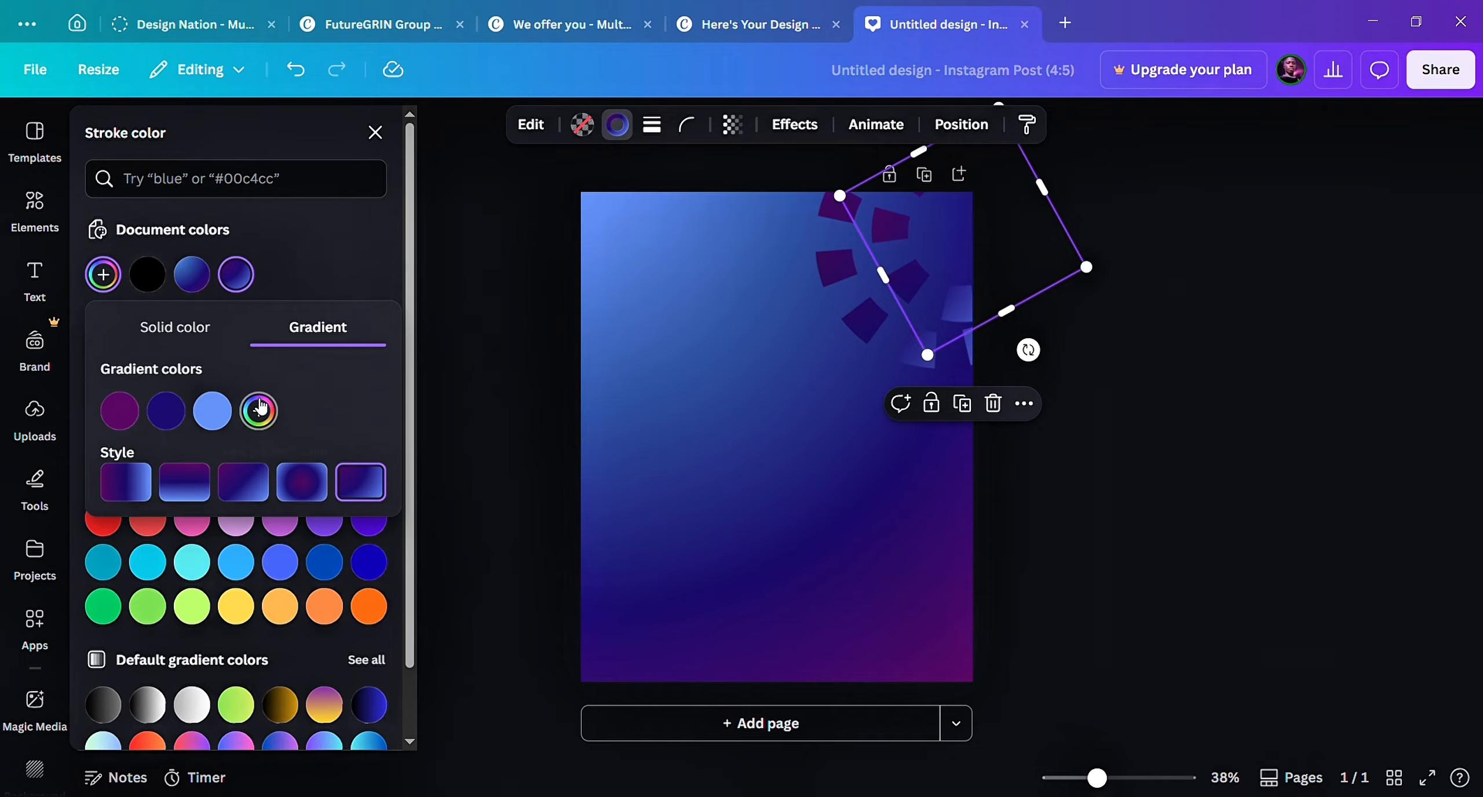
left_click(259, 410)
left_click(206, 331)
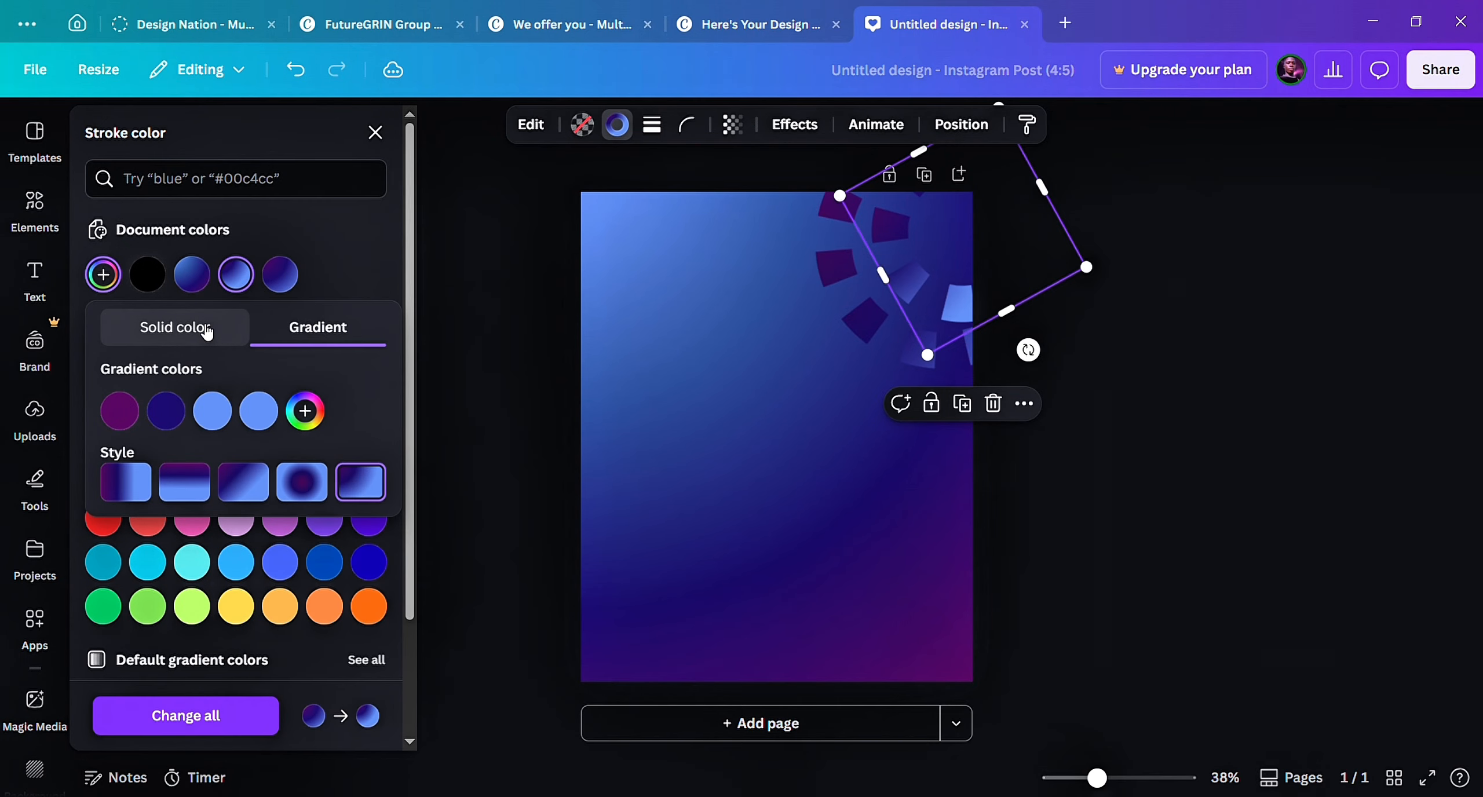
left_click(206, 331)
left_click(367, 524)
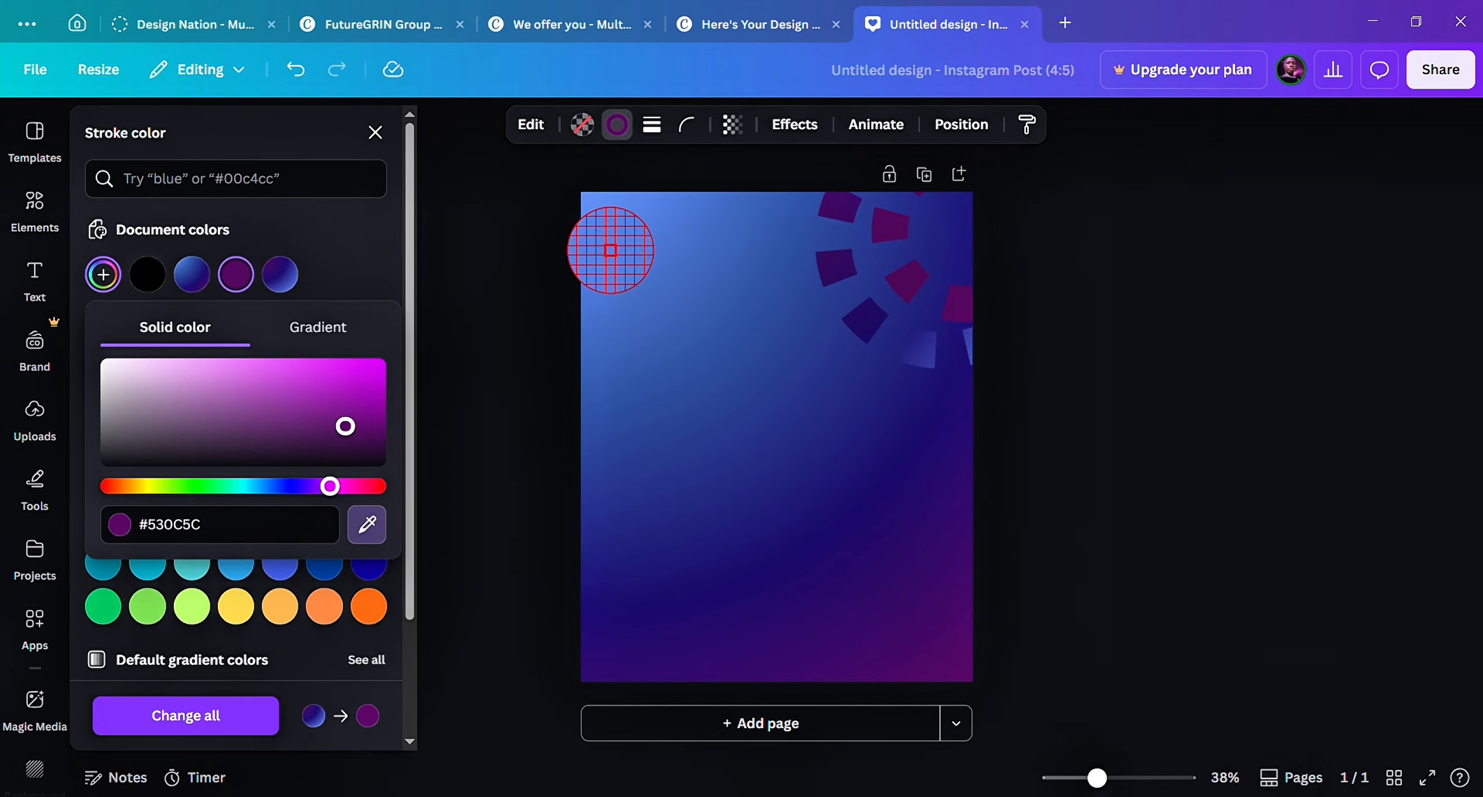
left_click(610, 232)
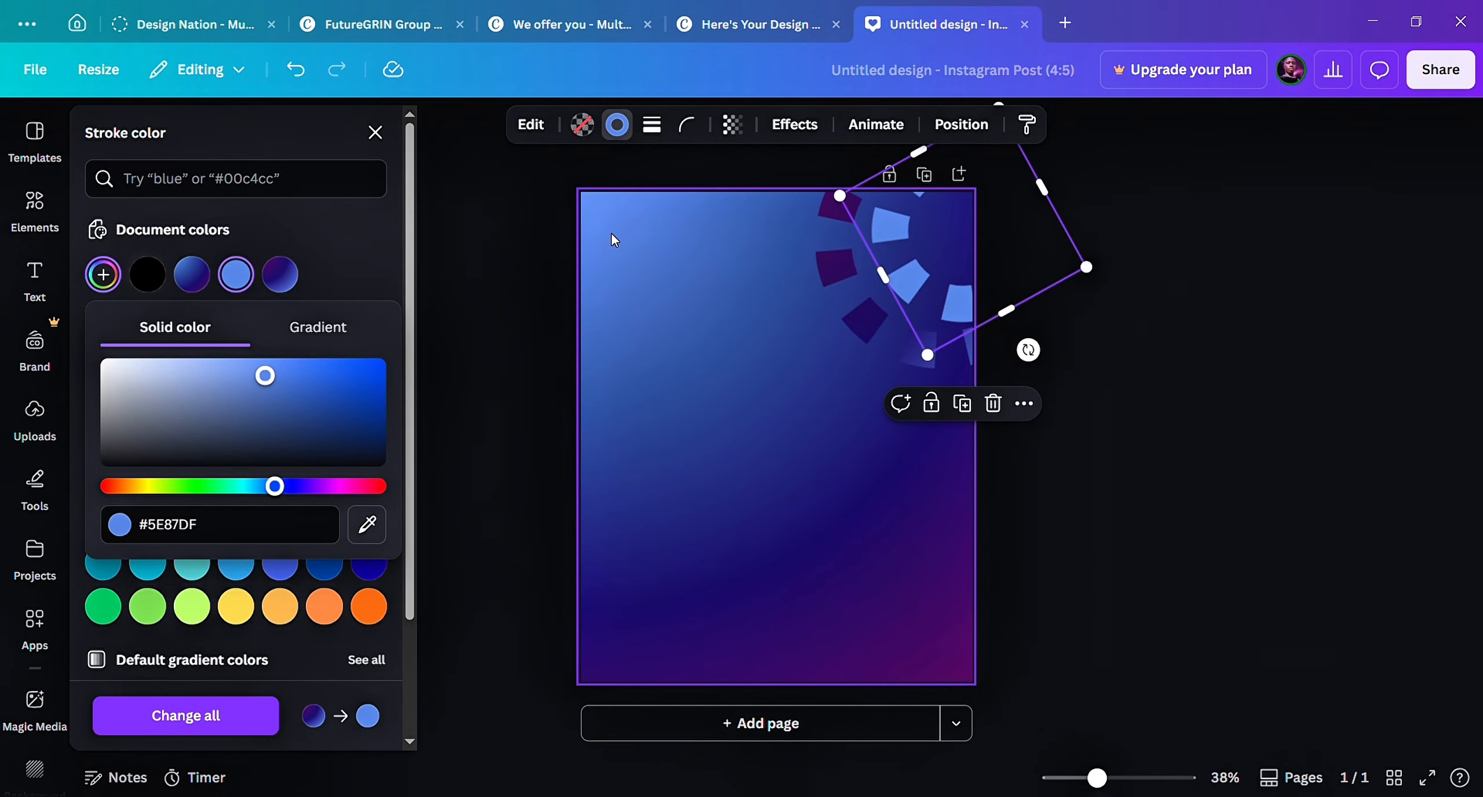
key("Escape")
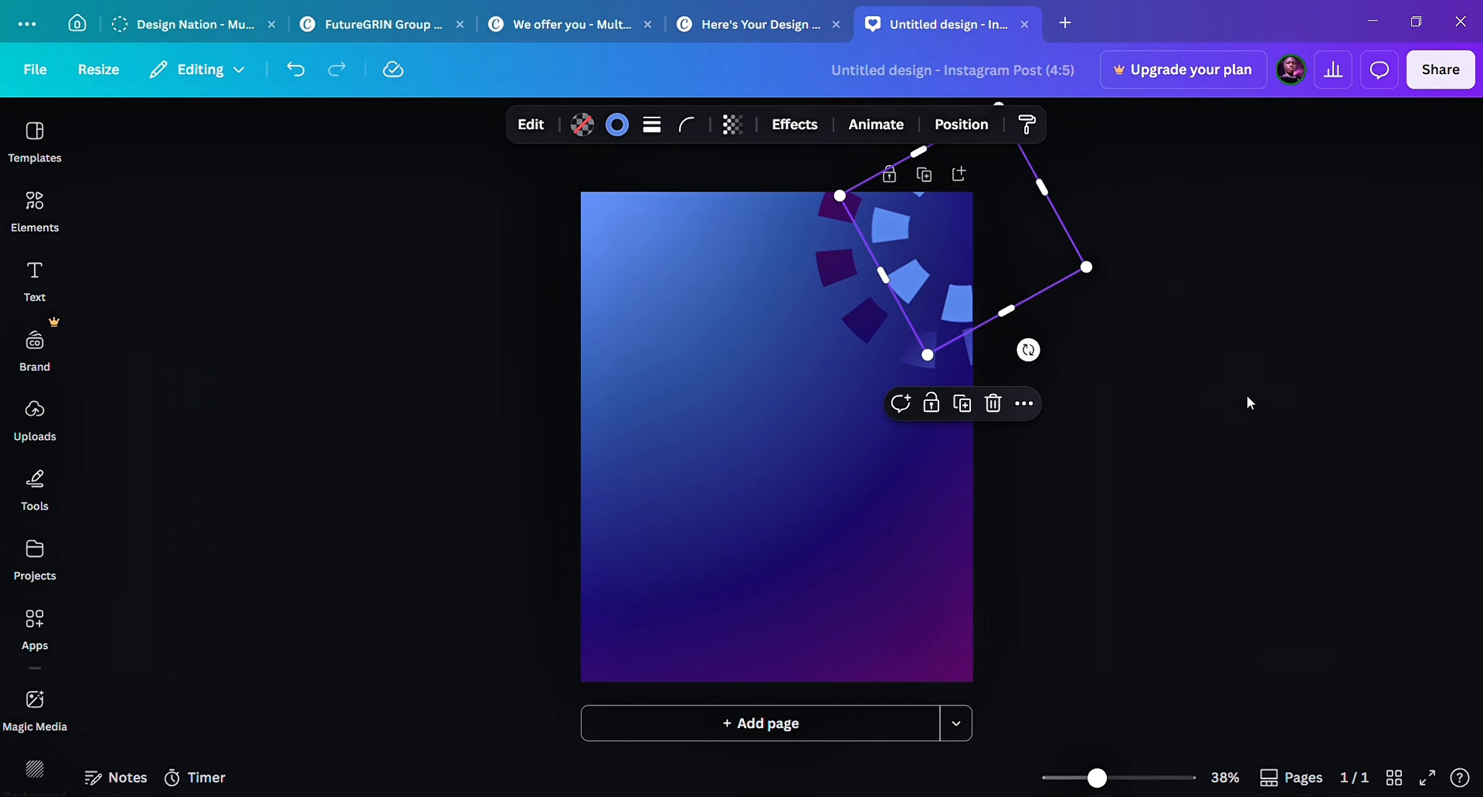
Nudge the smaller light blue ring slightly left within the larger dotted ring.
left_click(1247, 403)
left_click(901, 258)
left_click_drag(901, 260, 897, 259)
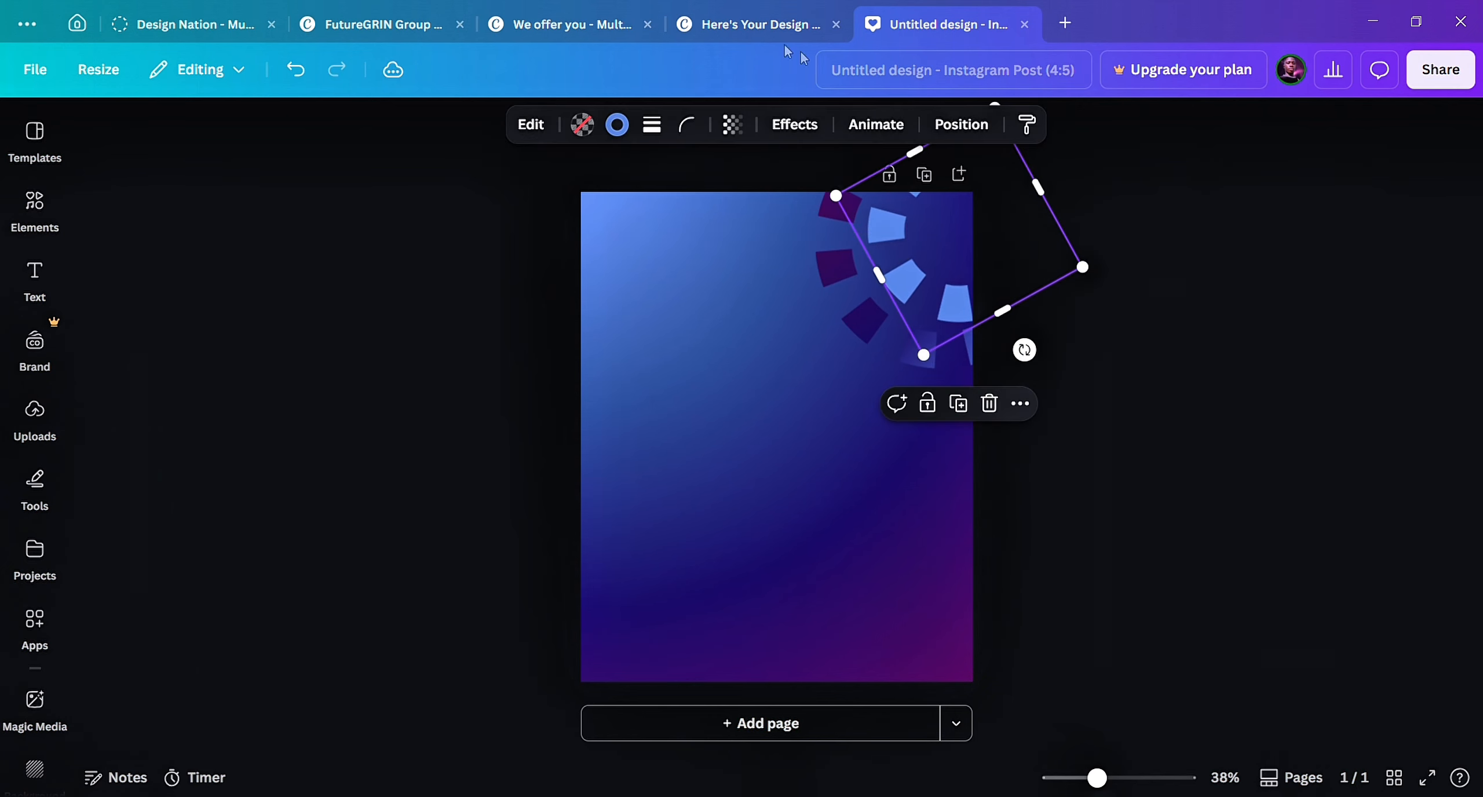
Examine the photo of the man in an armchair on the Resource file page, and return to the flyer.
left_click(778, 26)
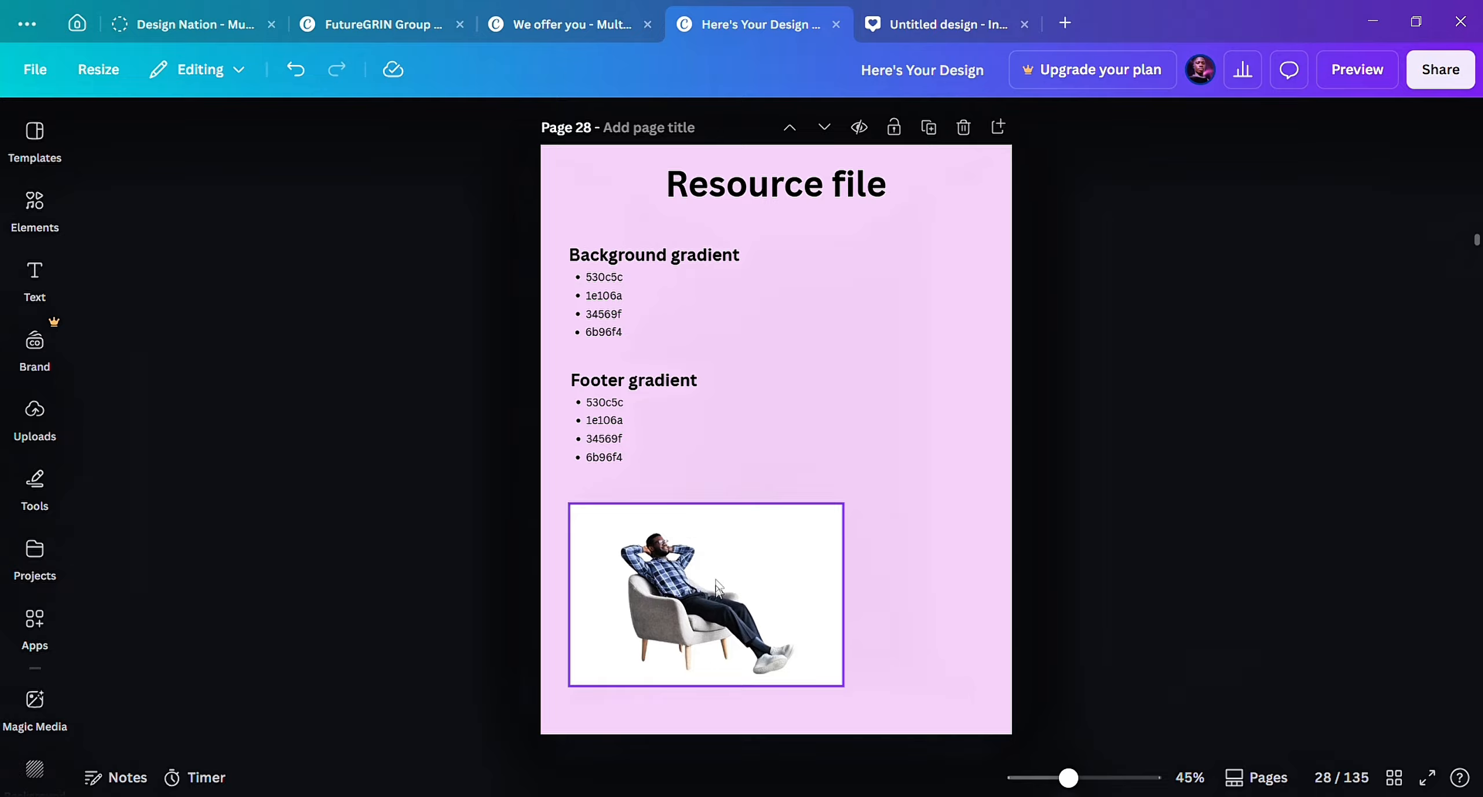
left_click(692, 602)
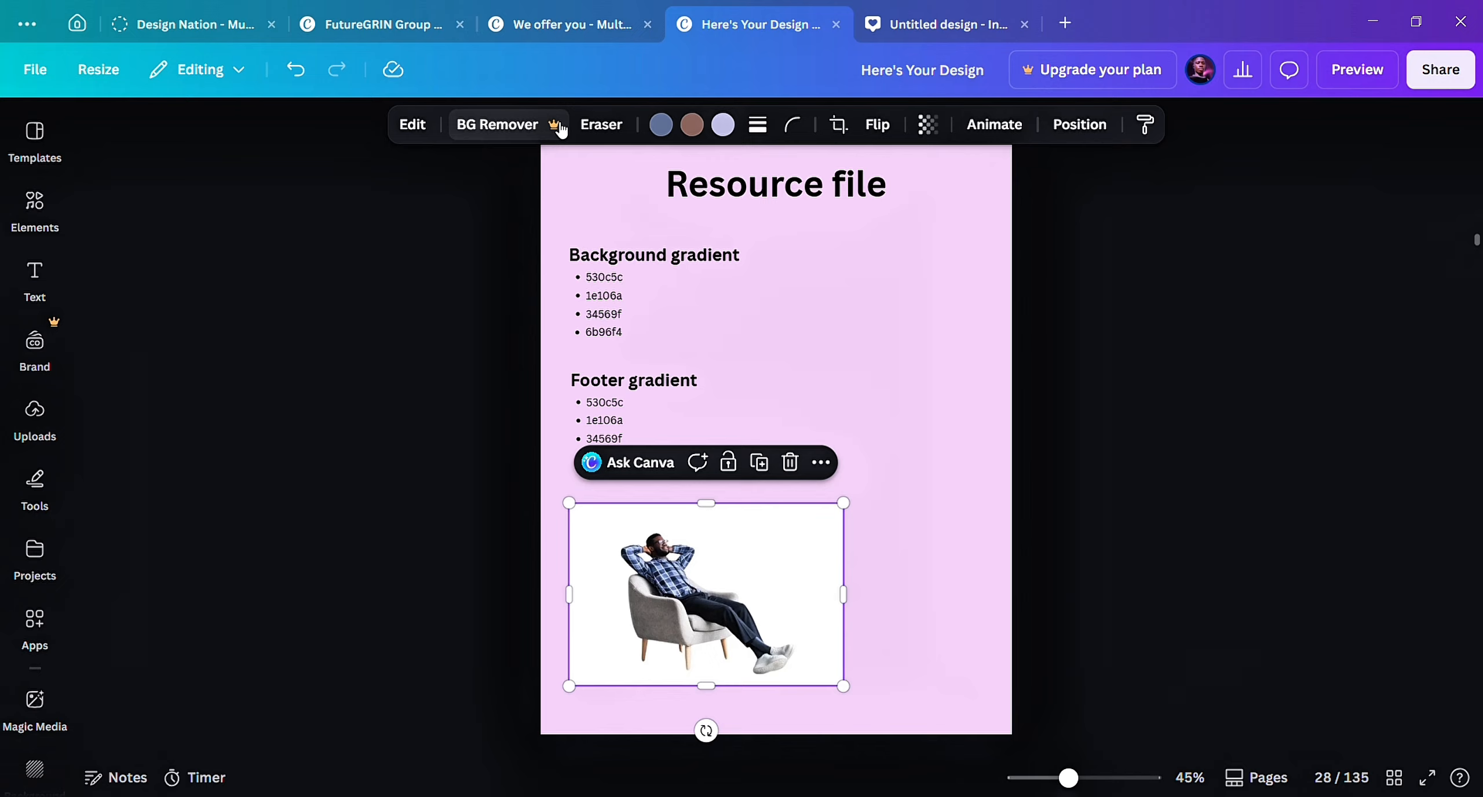
left_click(932, 23)
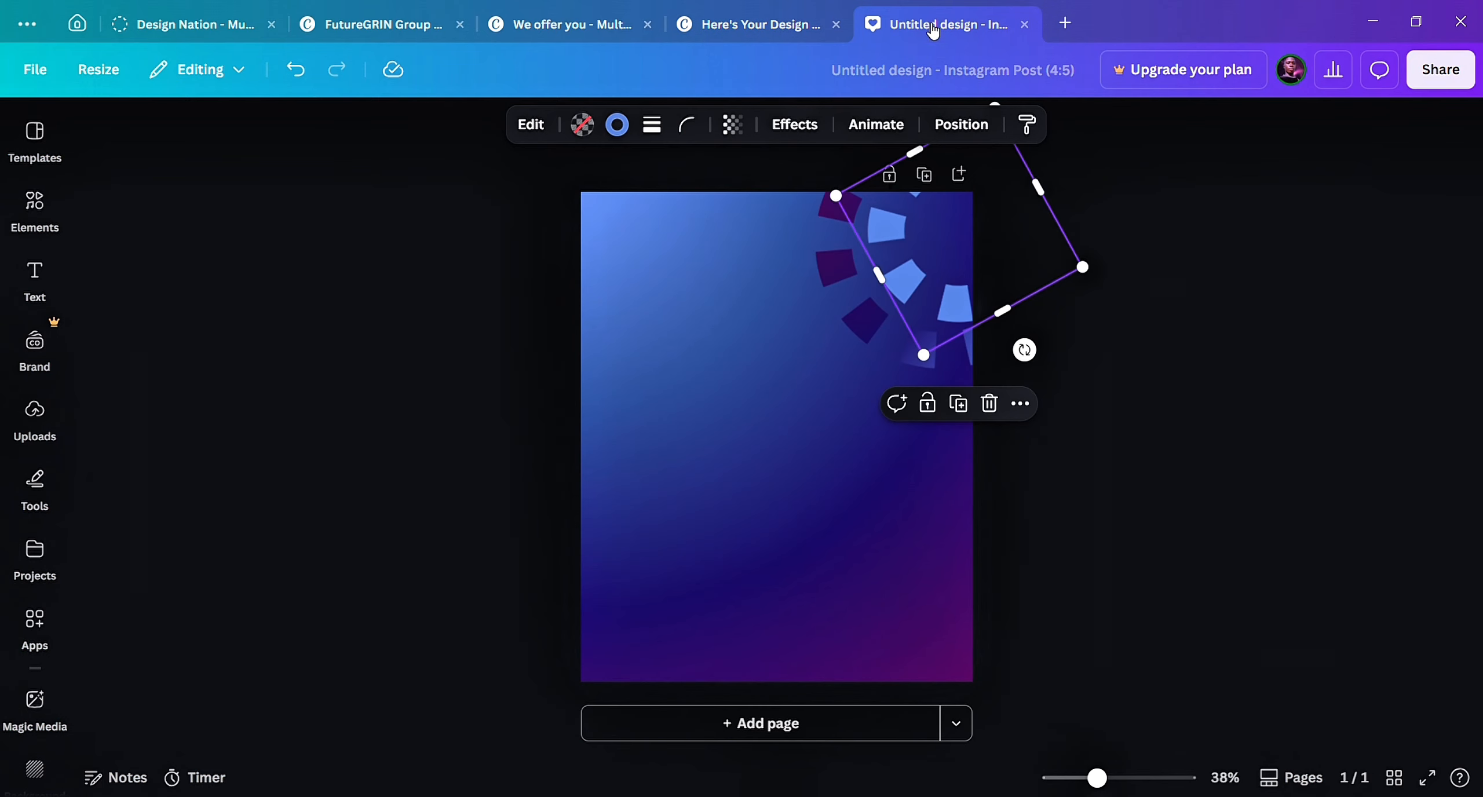
left_click_drag(929, 252, 932, 268)
left_click(491, 223)
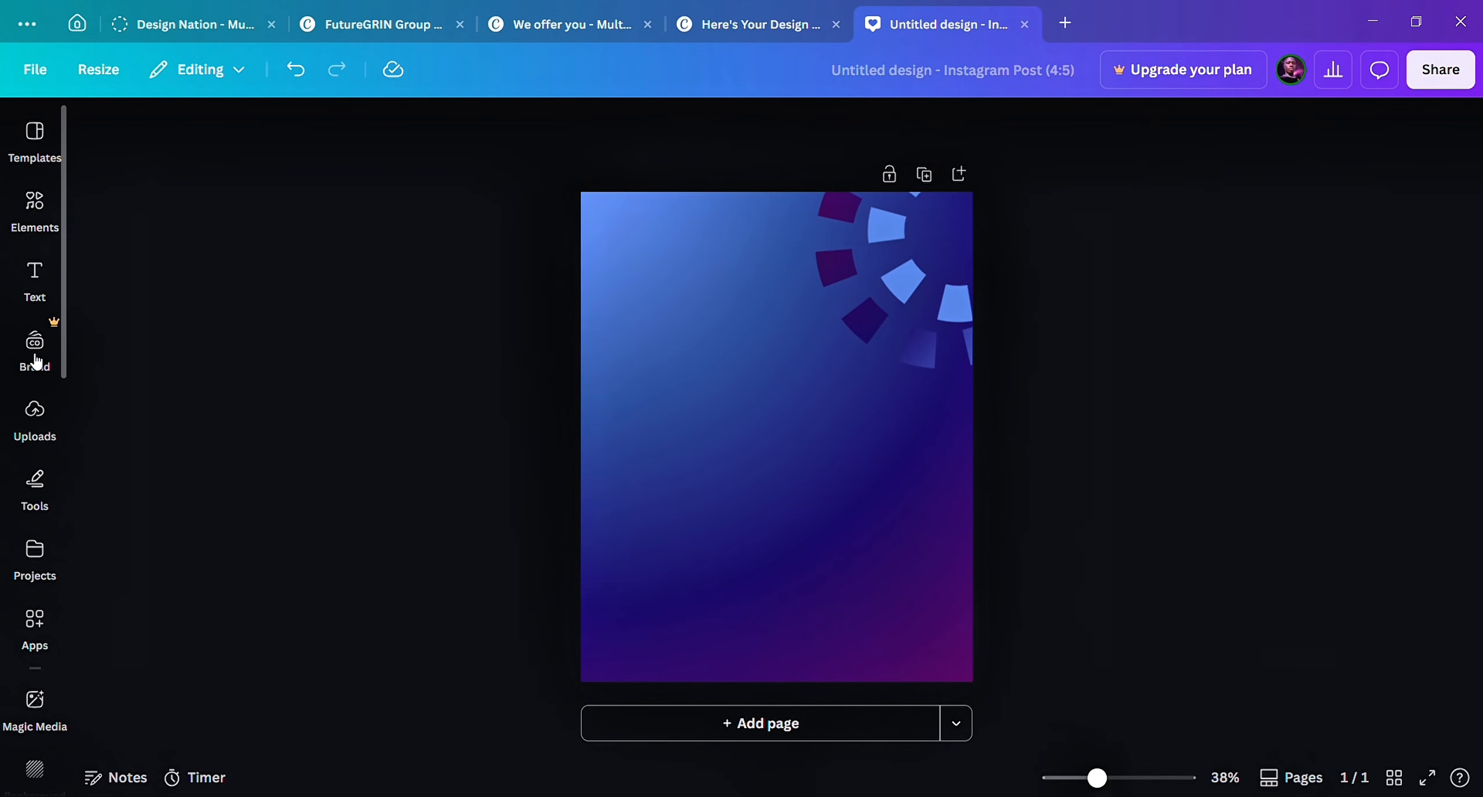
left_click(34, 273)
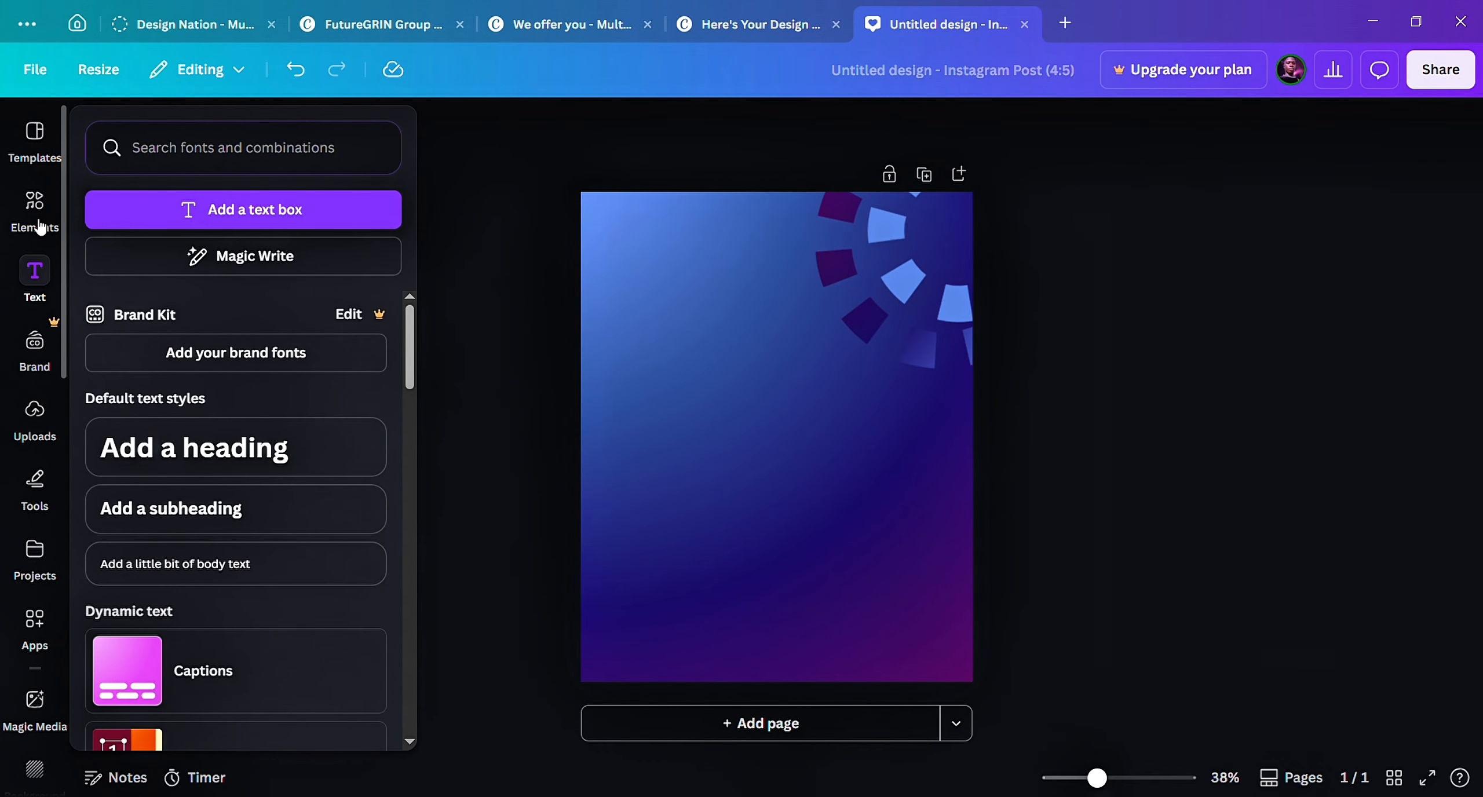
left_click(42, 226)
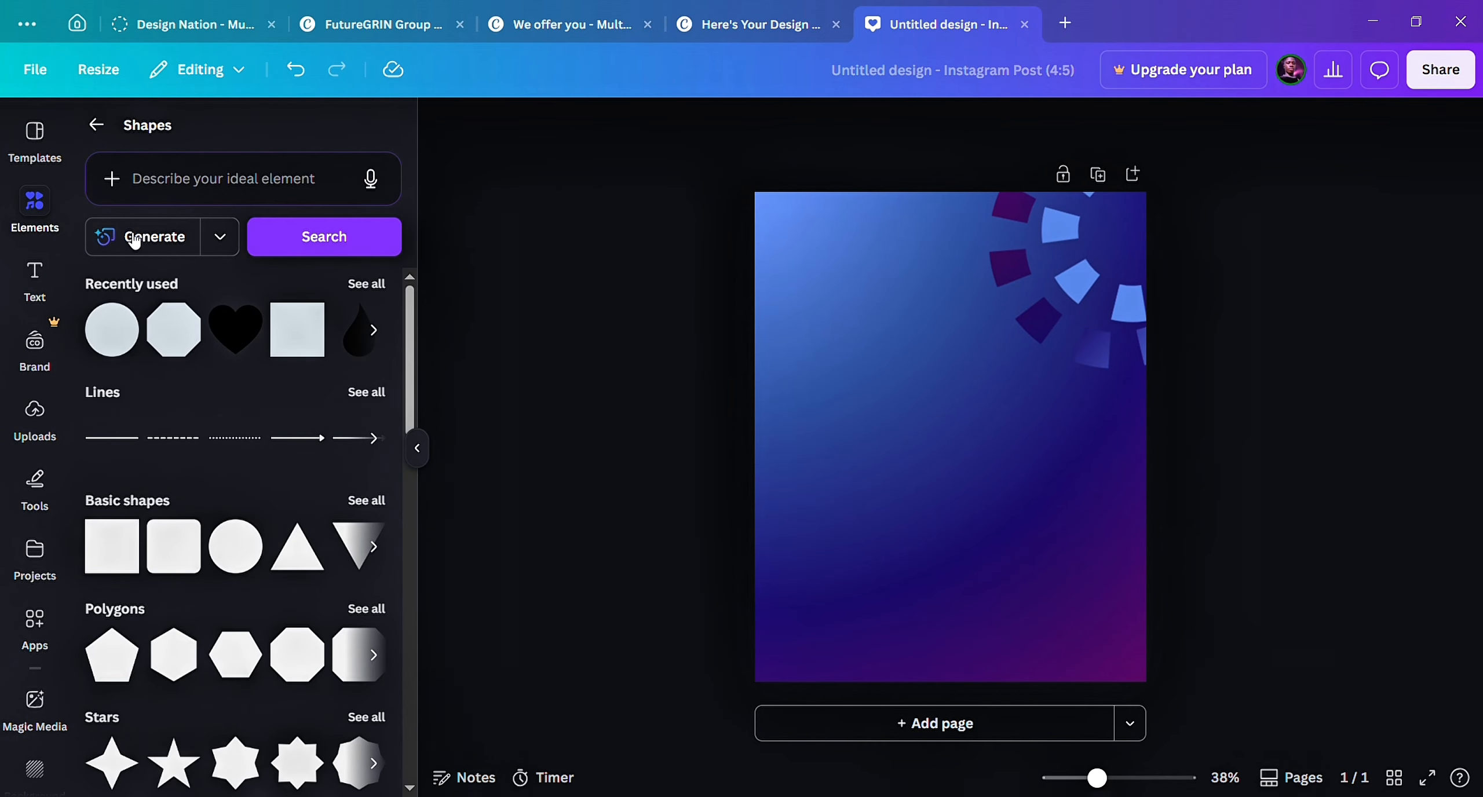
left_click(96, 124)
scroll(283, 328, "right", 5)
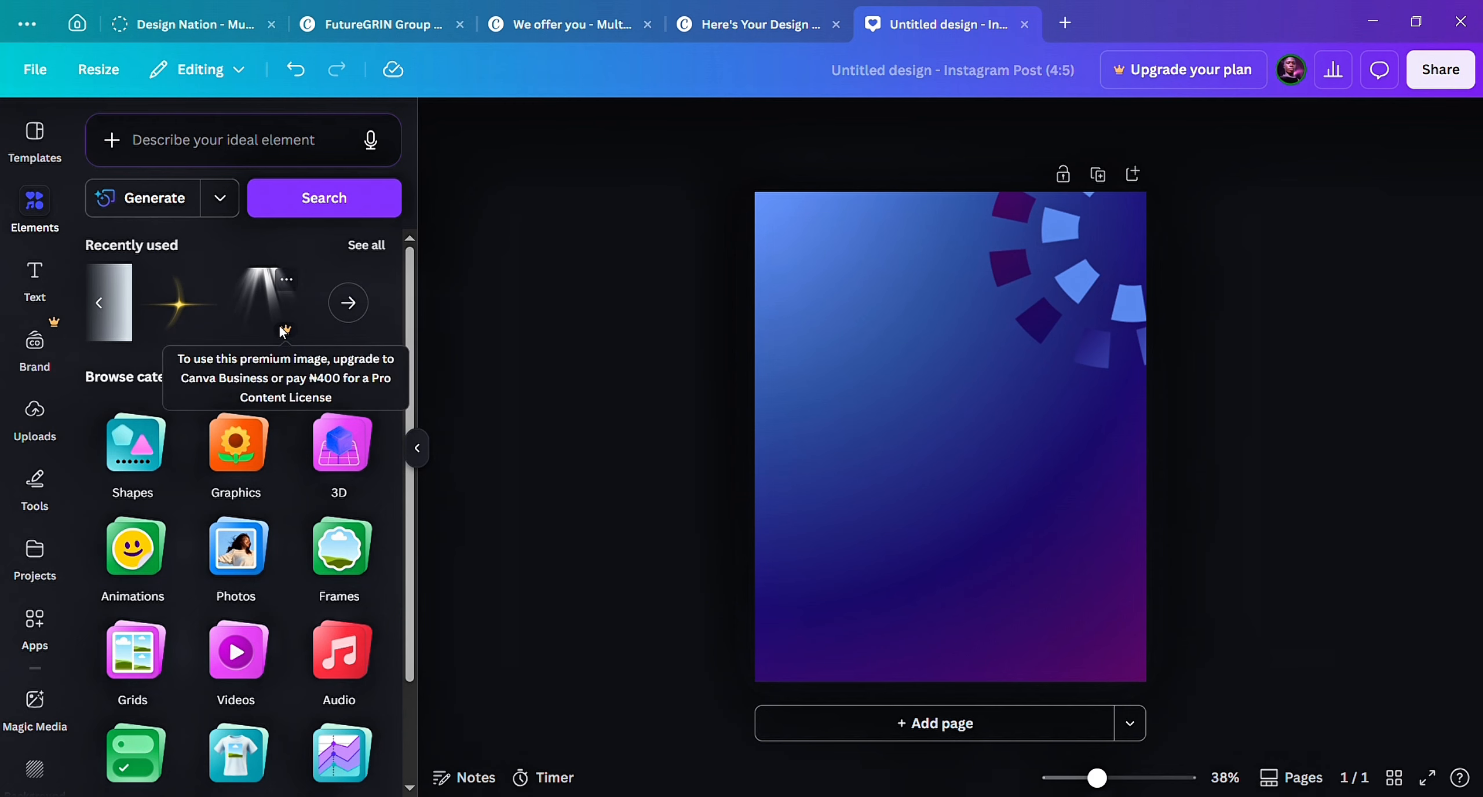
scroll(281, 330, "left", 5)
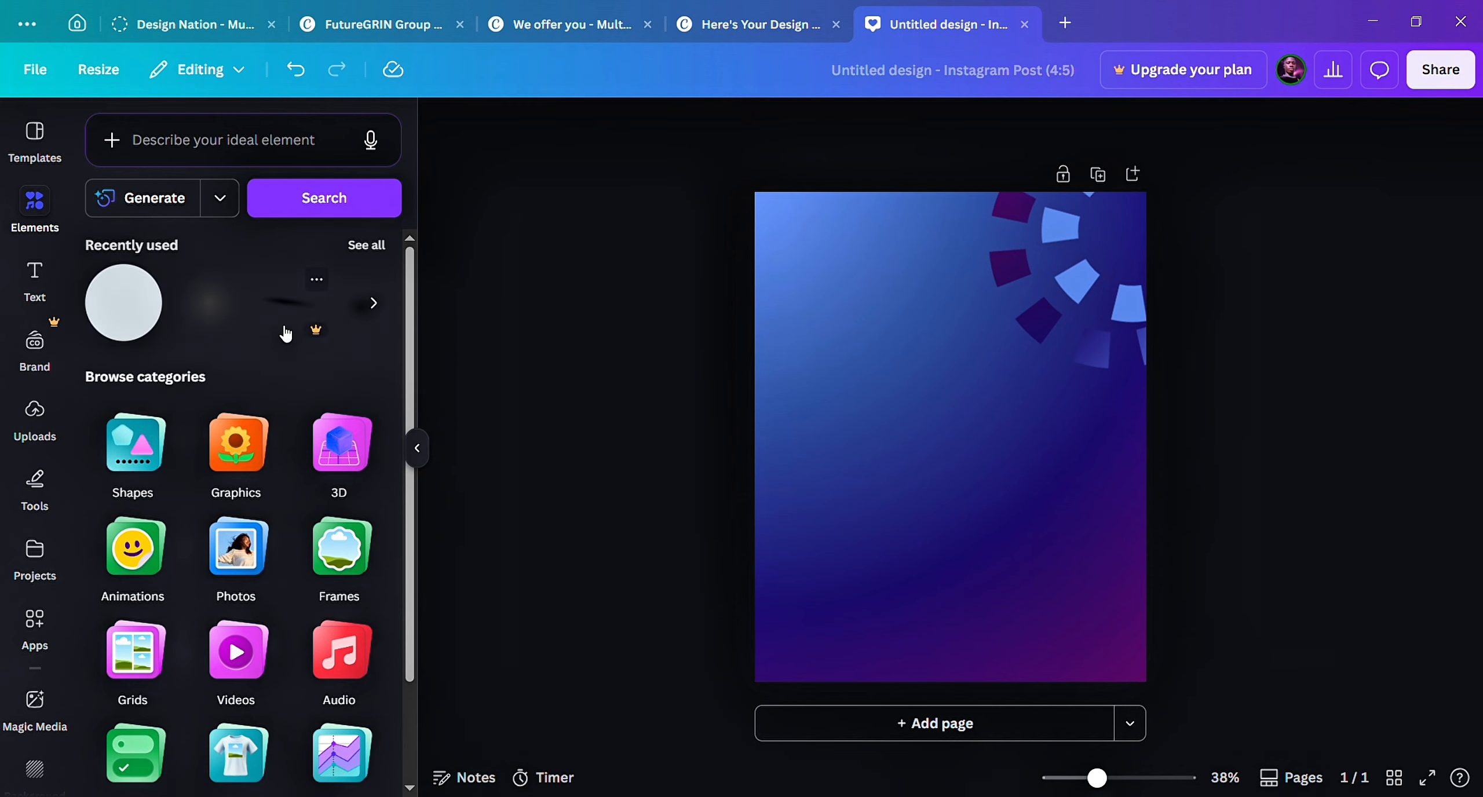
left_click(418, 448)
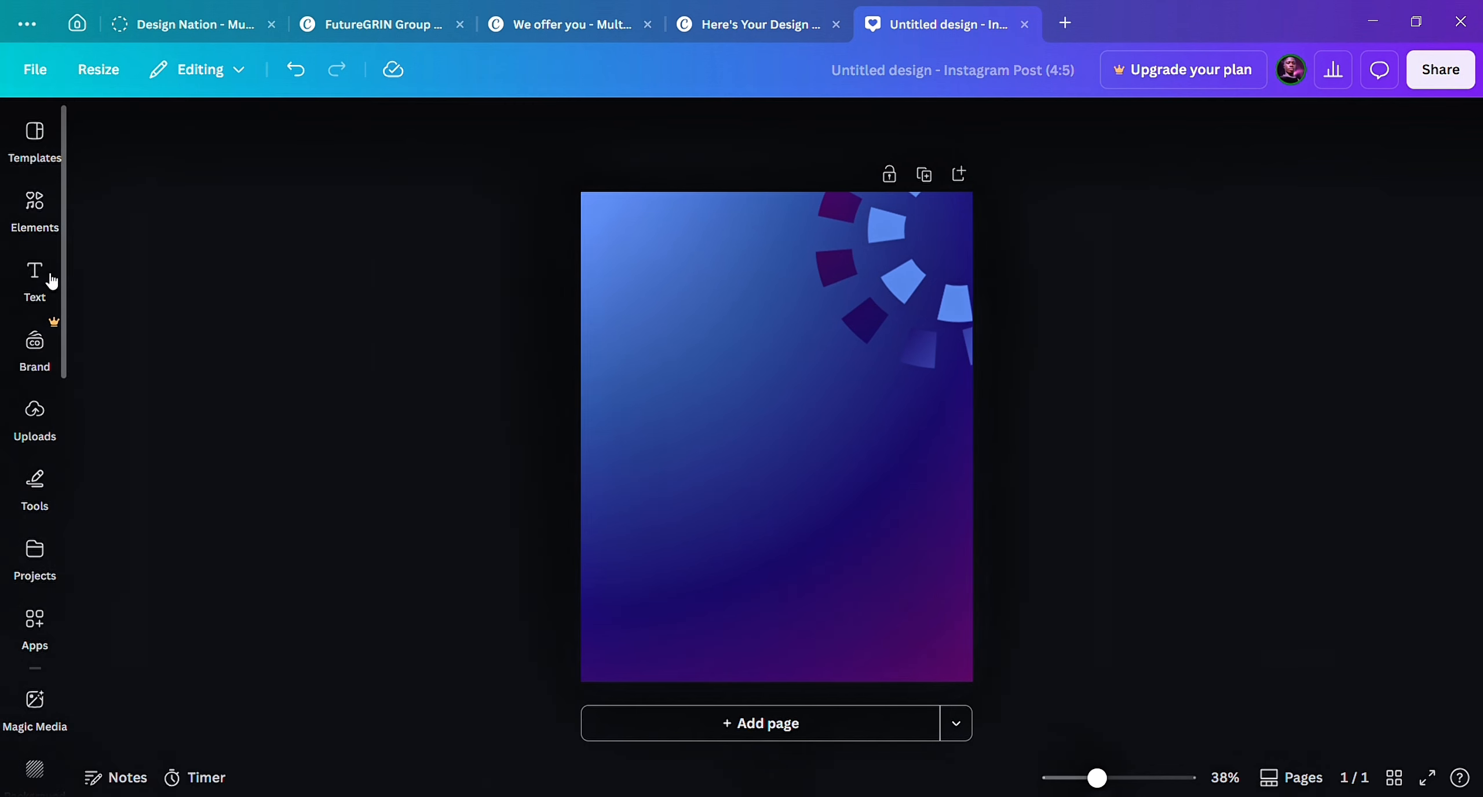
left_click(35, 556)
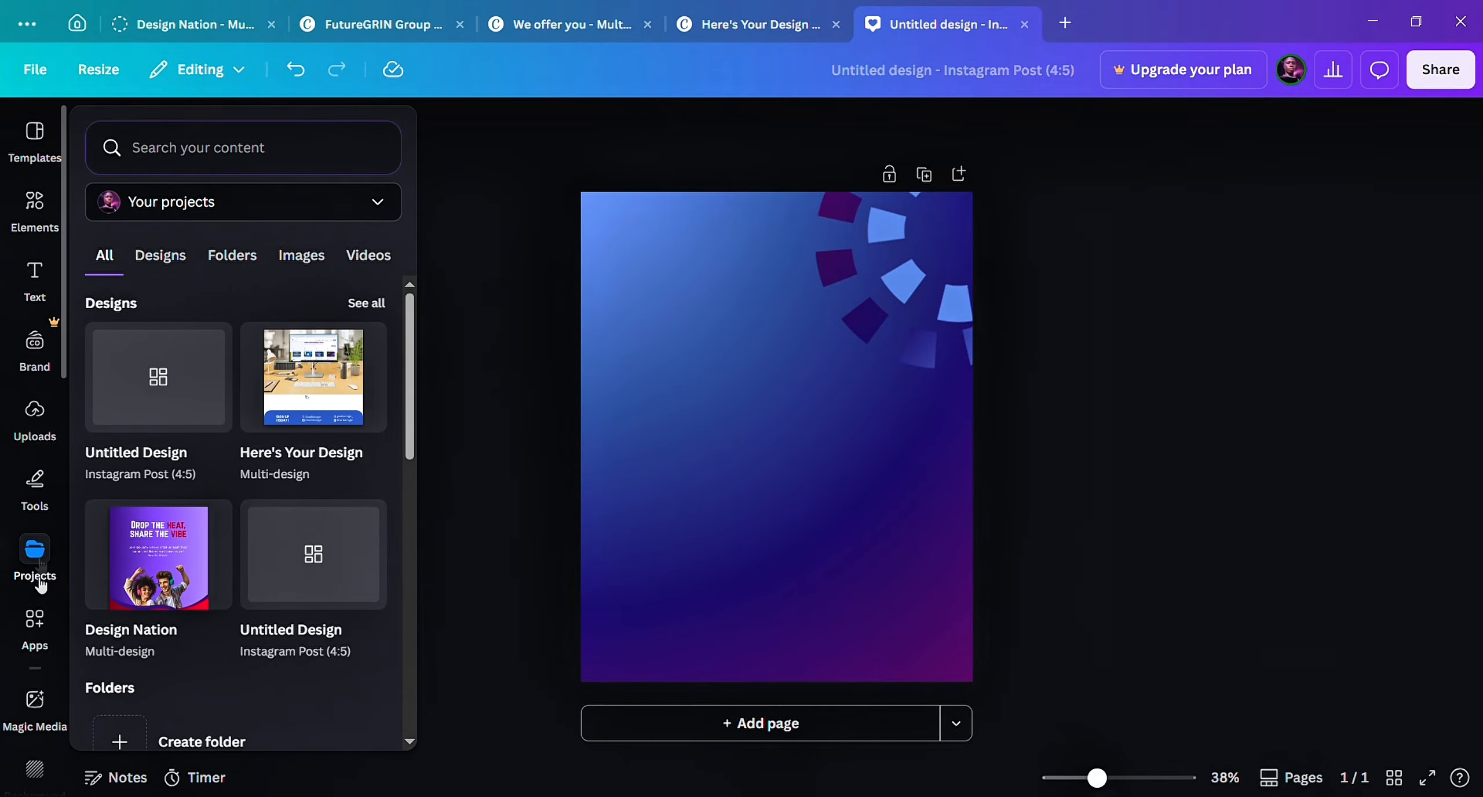
scroll(39, 579, "down", 1)
left_click(37, 573)
left_click(700, 203)
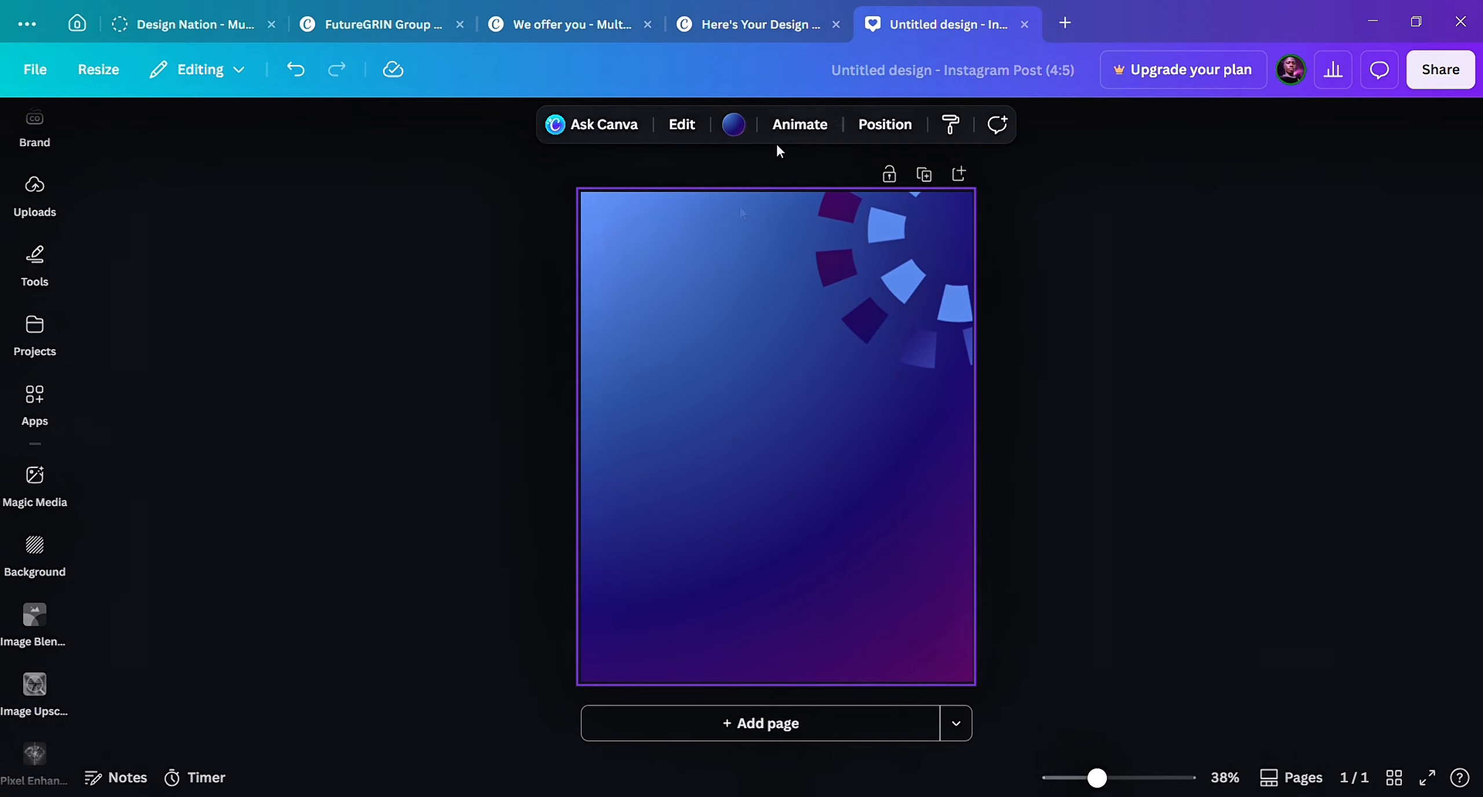
Copy the photo of the man in an armchair from the Resource file page and reposition it below the footer gradient list.
left_click(876, 258)
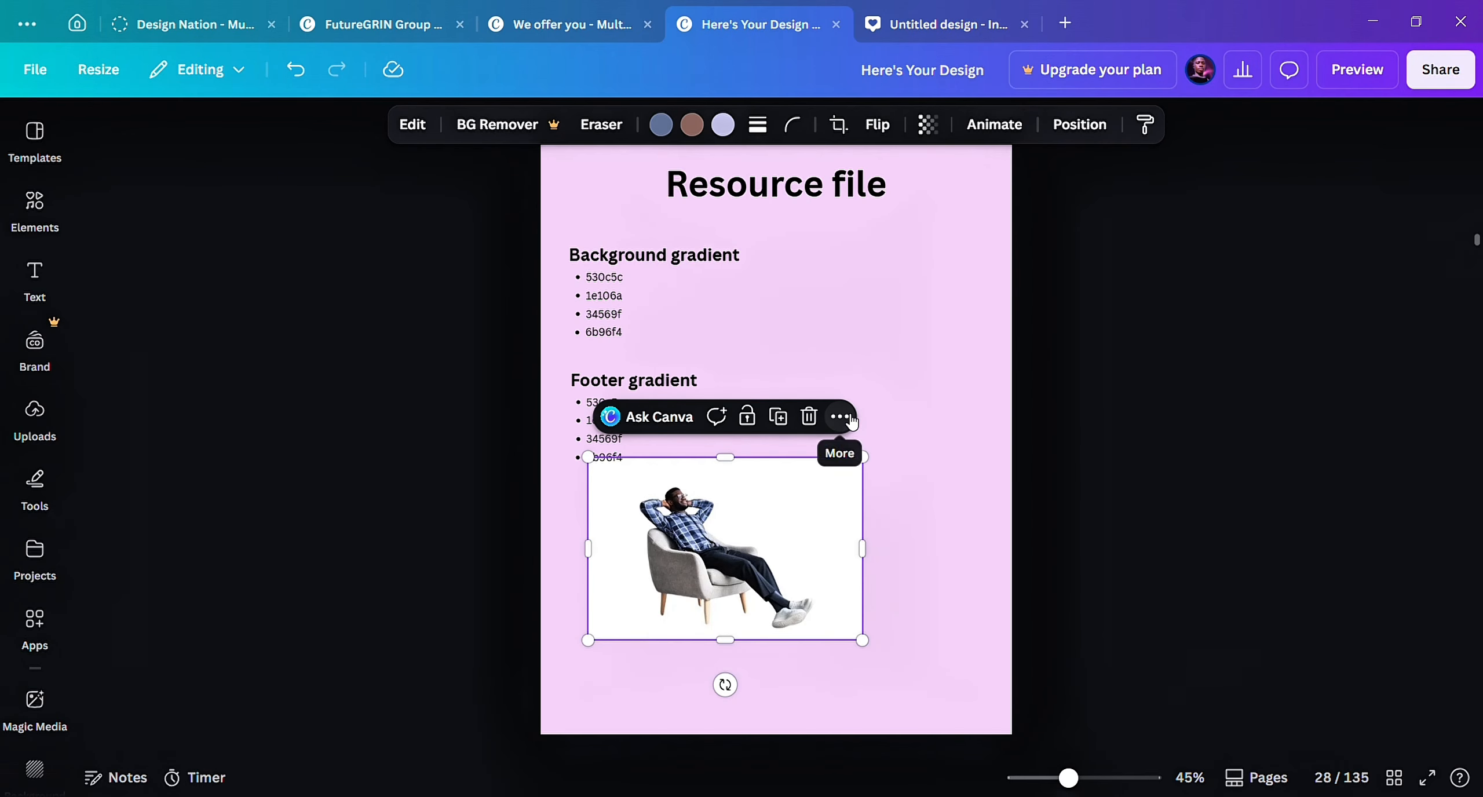
left_click(849, 418)
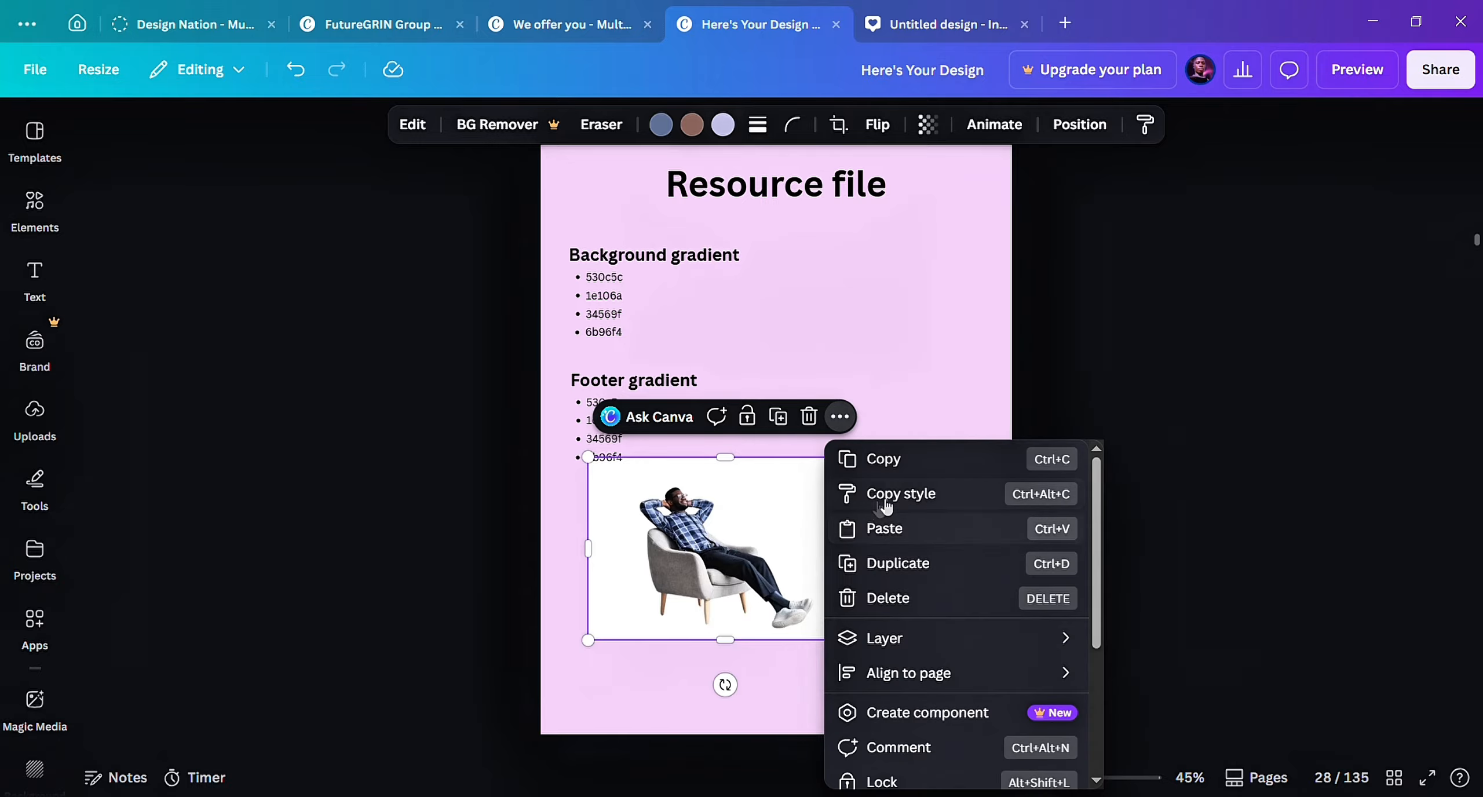
left_click(881, 462)
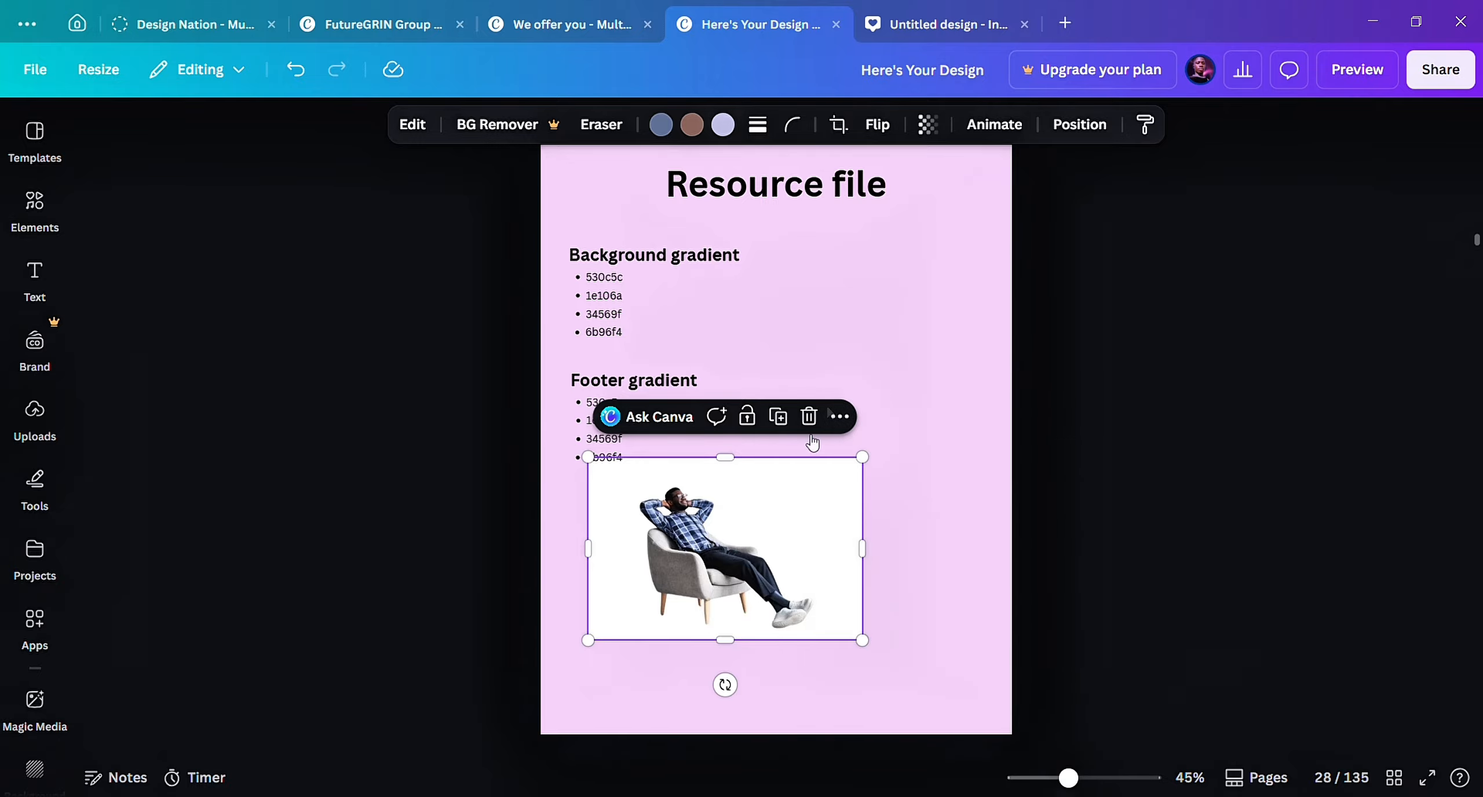
left_click_drag(778, 530, 768, 569)
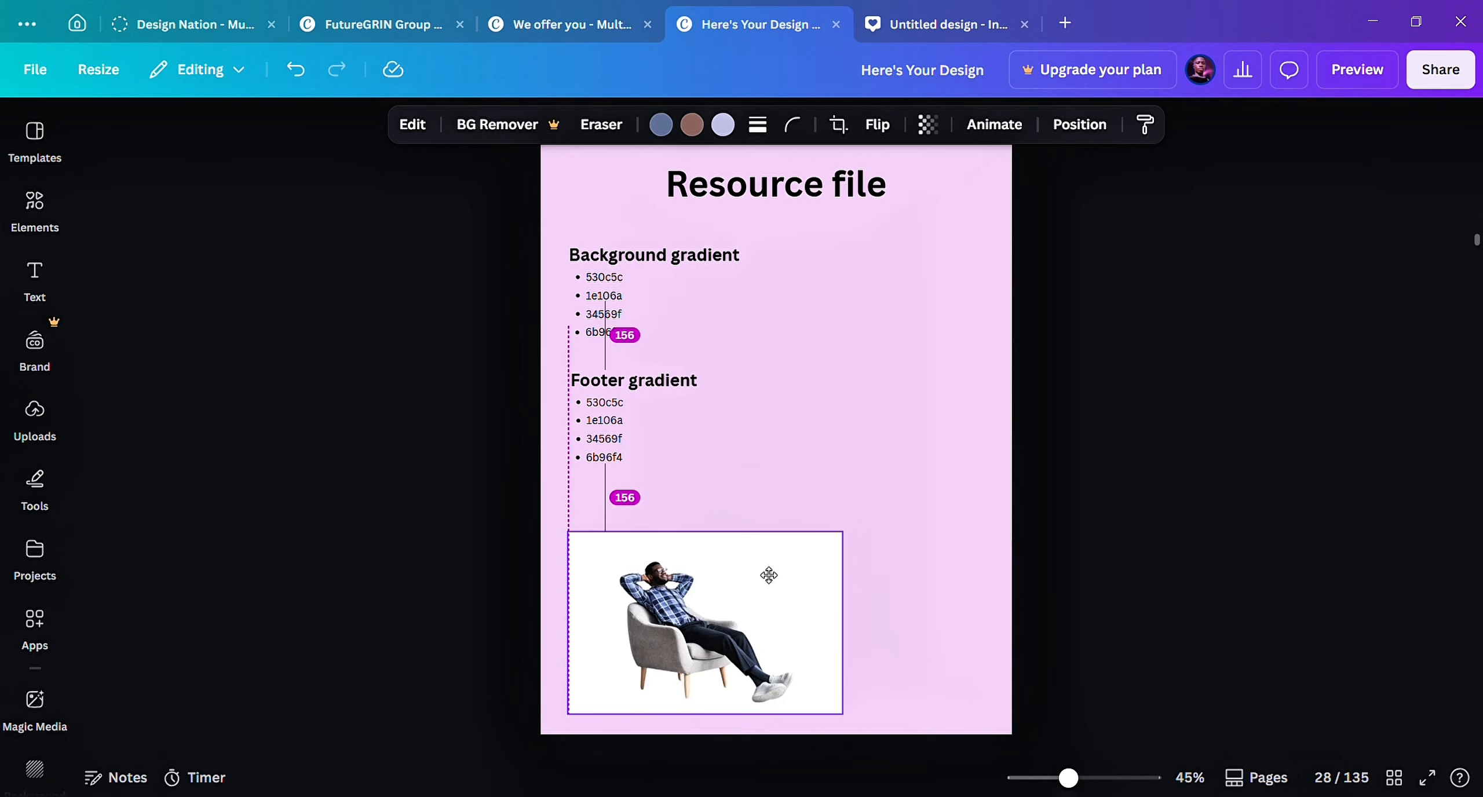
Paste the copied armchair photo into the lower half of the untitled Instagram post flyer.
left_click(938, 24)
left_click(736, 441)
left_click(868, 263)
left_click(1020, 404)
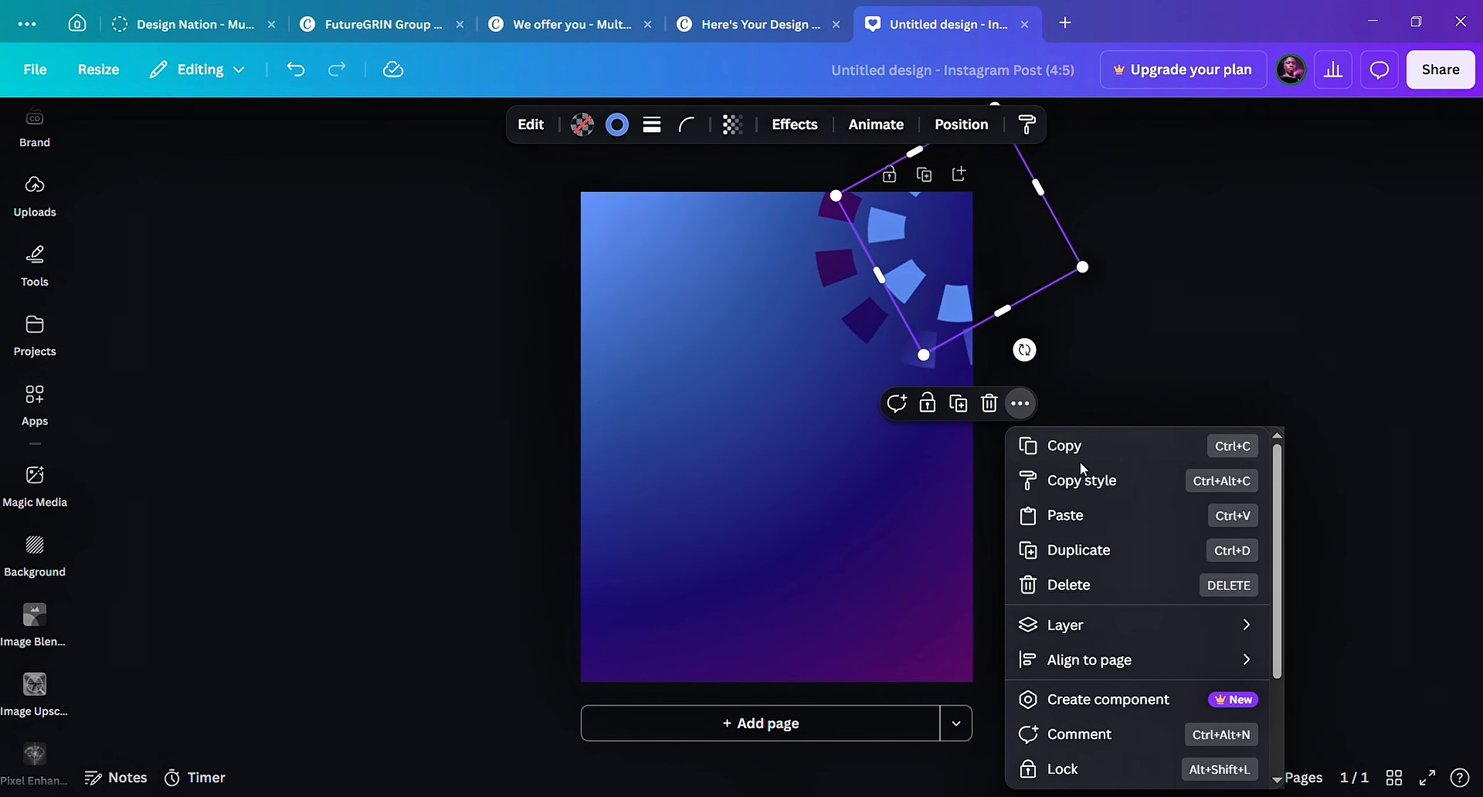
left_click(1071, 519)
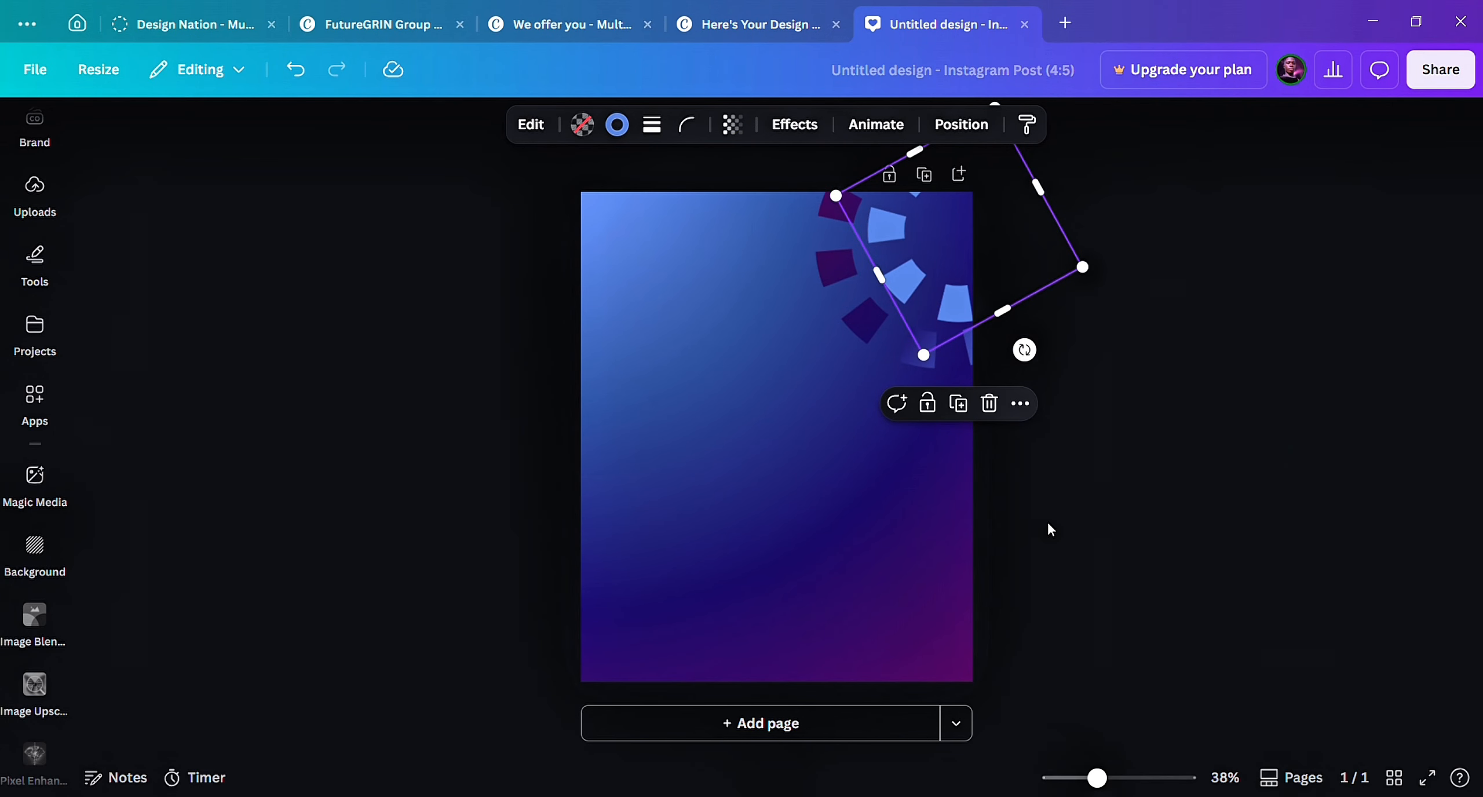
mouse_move(768, 525)
left_mouse_down()
mouse_move(784, 459)
mouse_move(769, 531)
left_mouse_up()
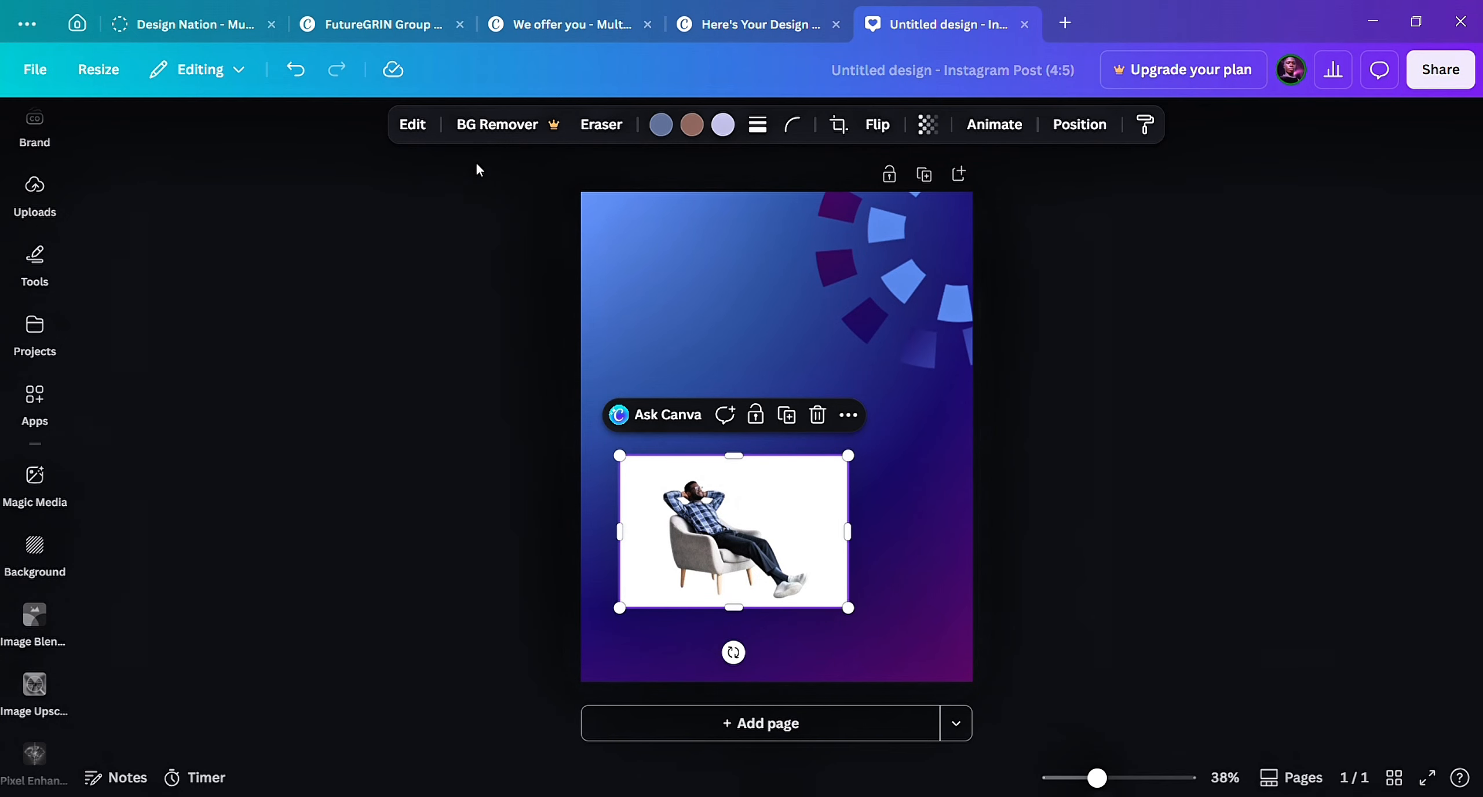
Try to remove the white background of the pasted armchair photo, and take the photo off the page.
left_click(517, 128)
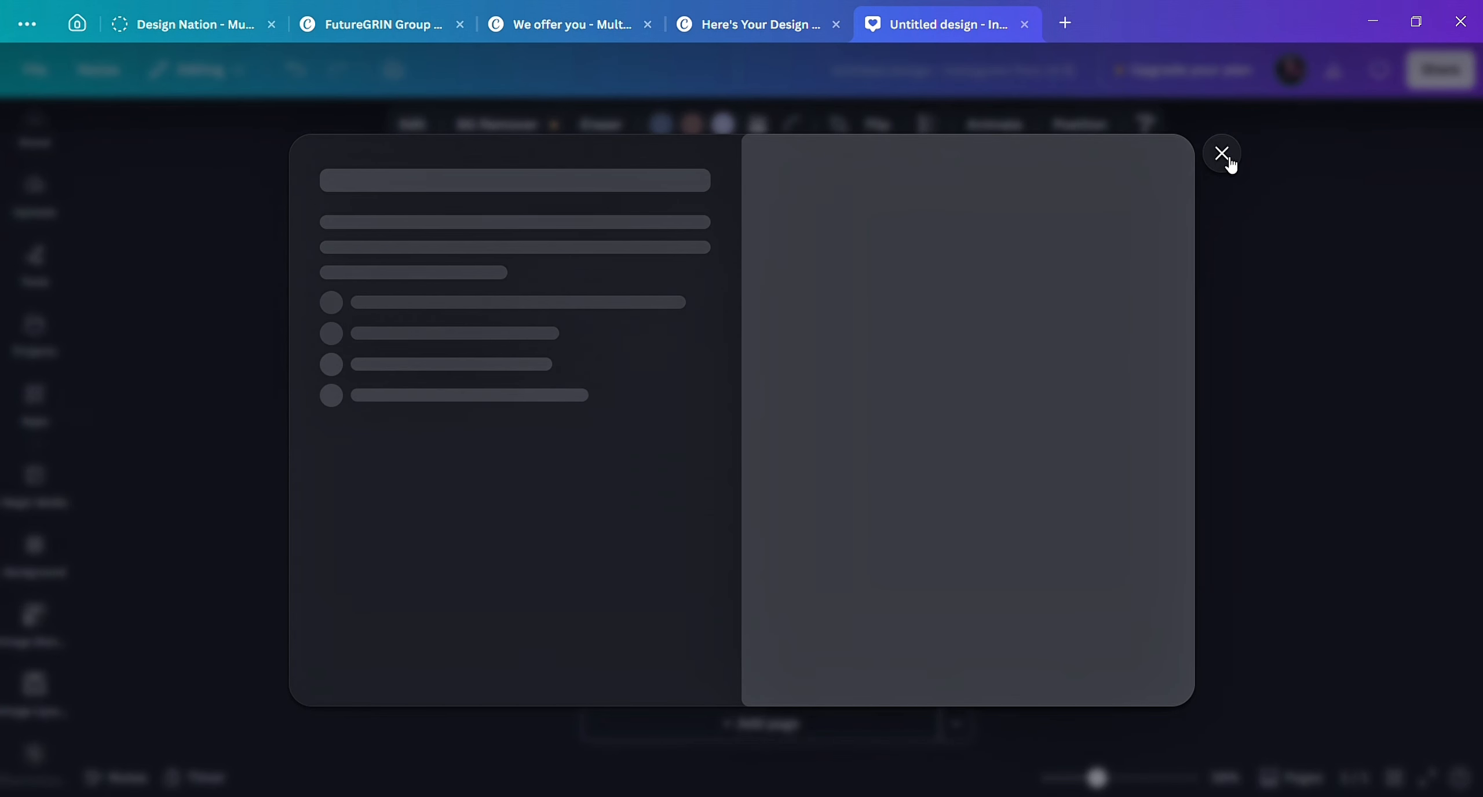
left_click(1227, 162)
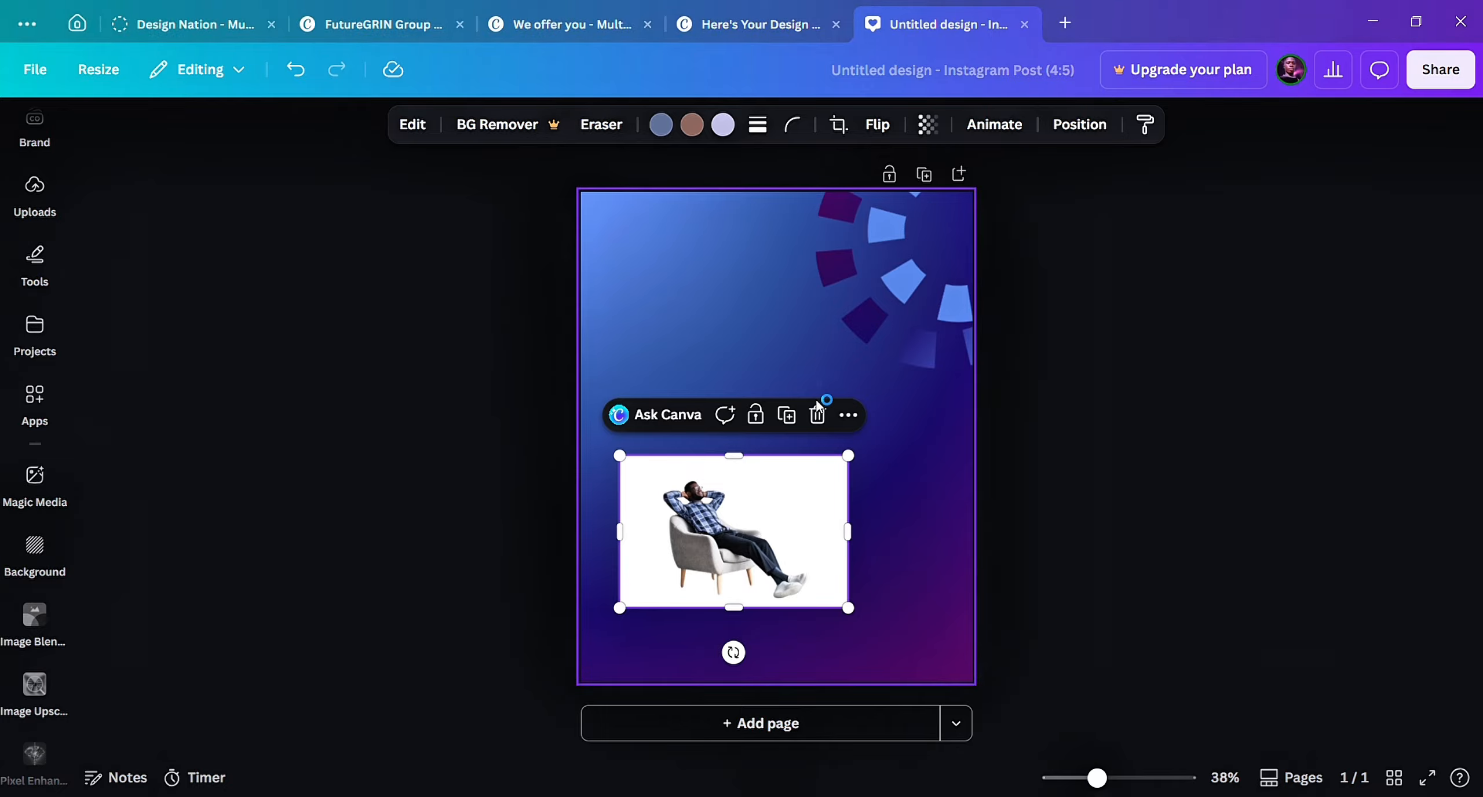
left_click(815, 353)
left_click(742, 546)
left_click_drag(822, 523, 1257, 546)
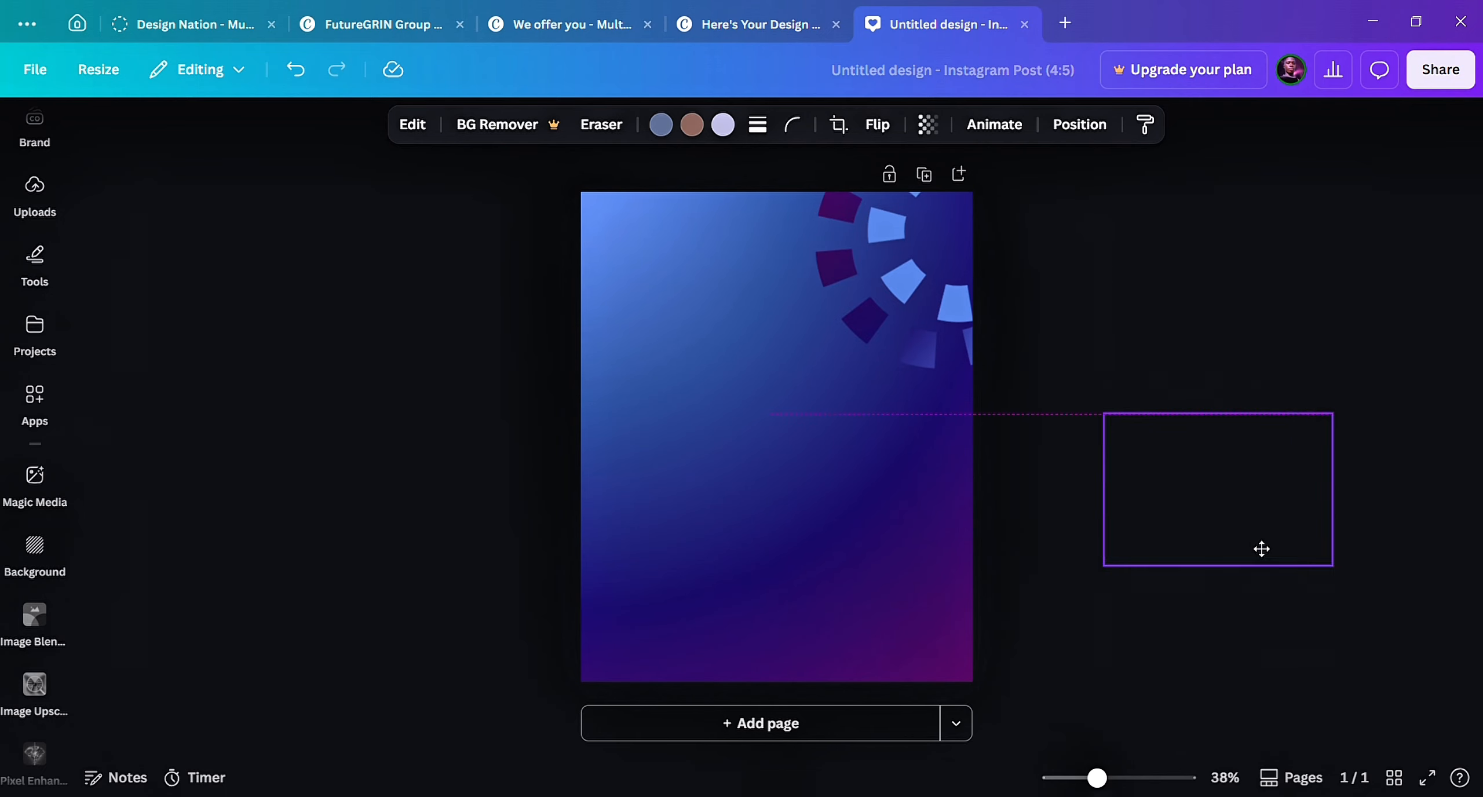
left_click(694, 400)
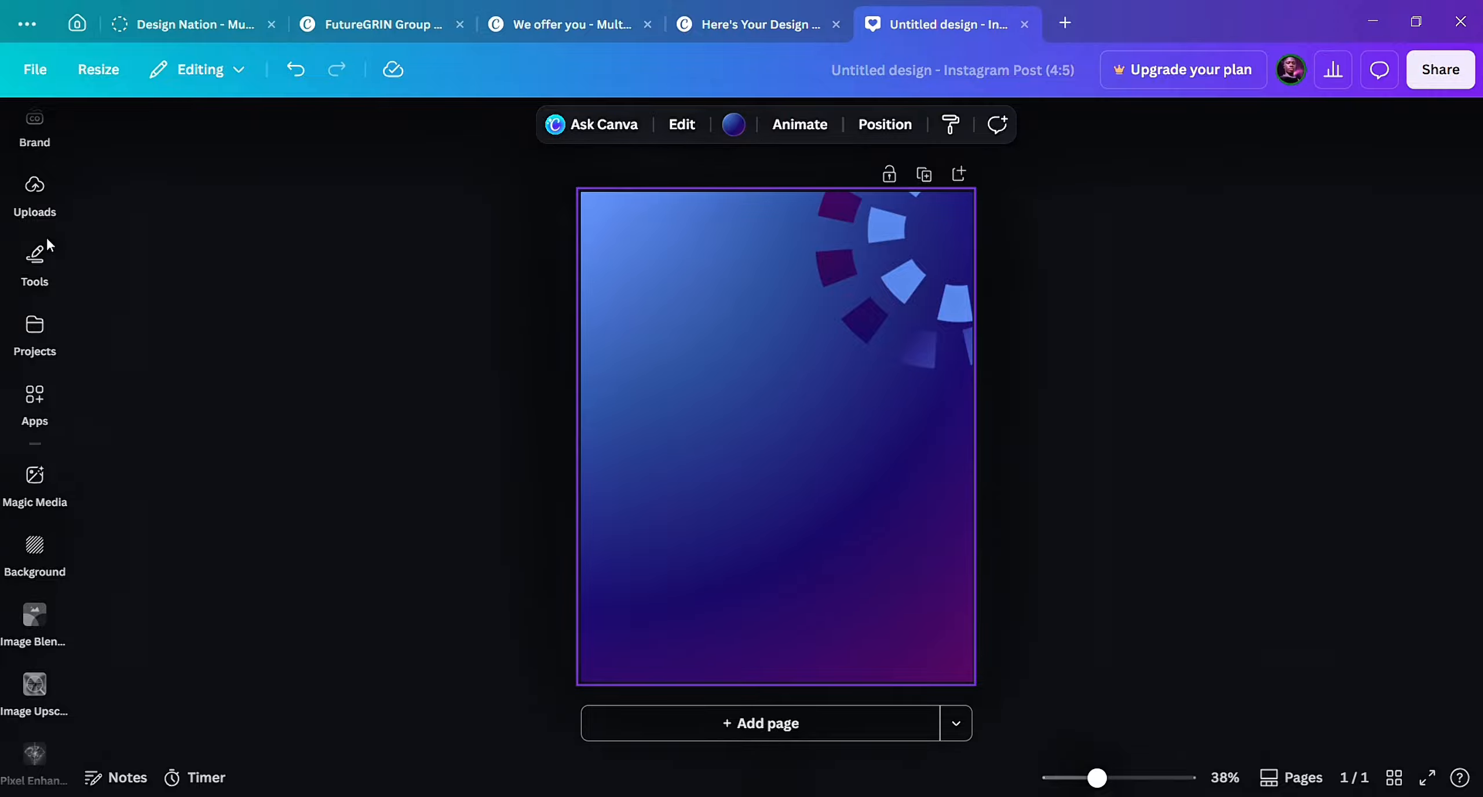
Upload the transparent cutout of the man in an armchair and add it to the page.
left_click(35, 475)
left_click(34, 544)
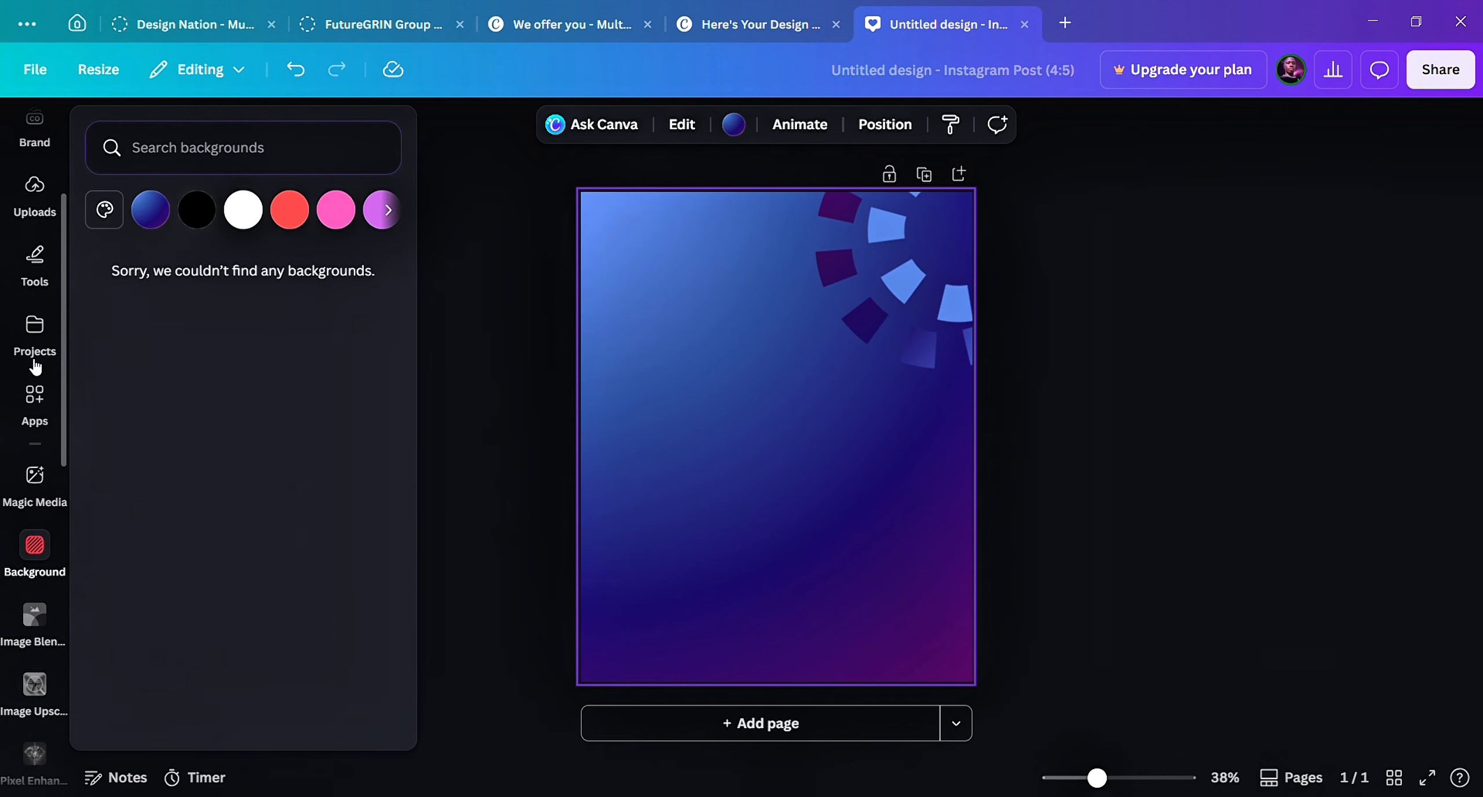
scroll(35, 367, "up", 4)
left_click(34, 412)
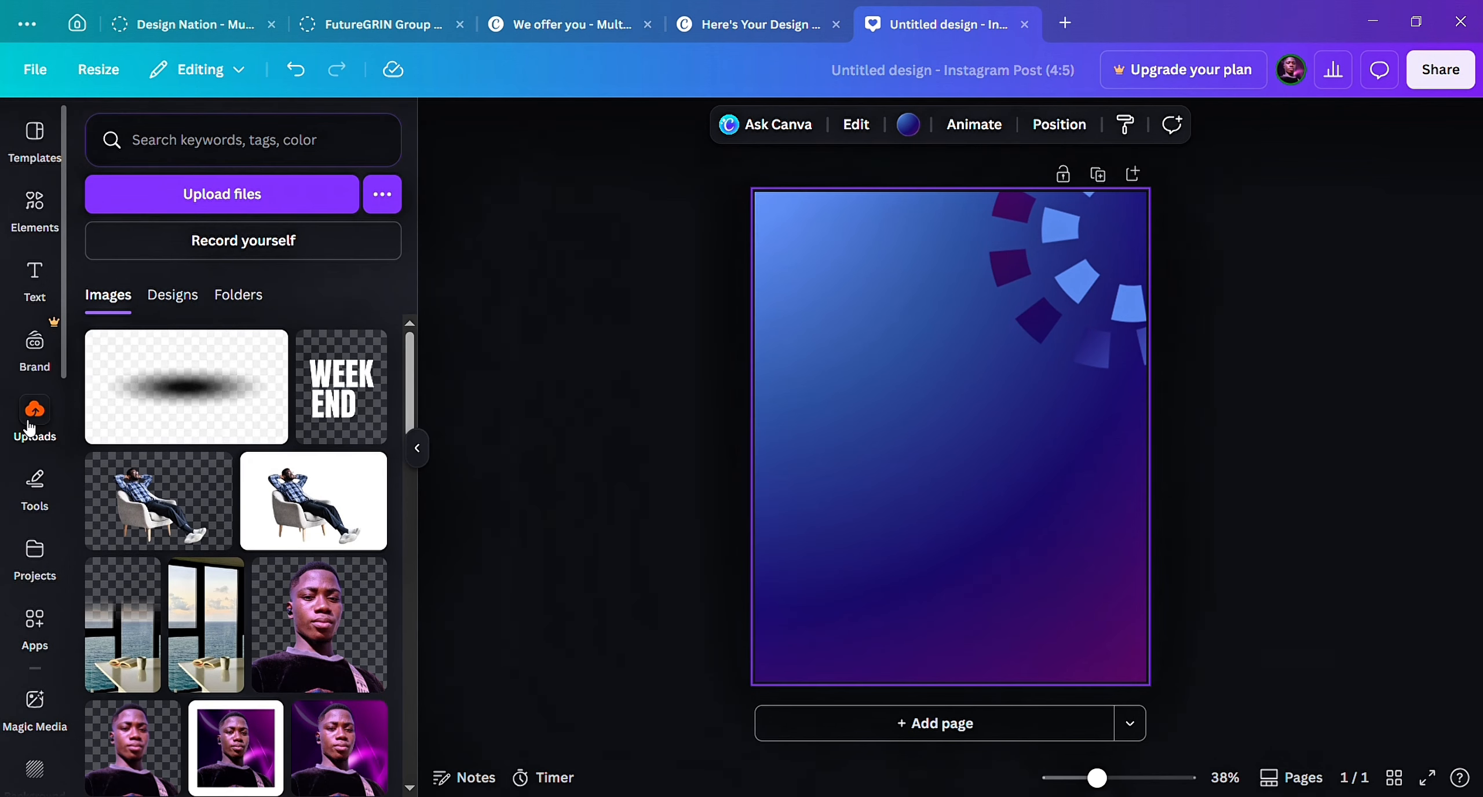
left_click(221, 197)
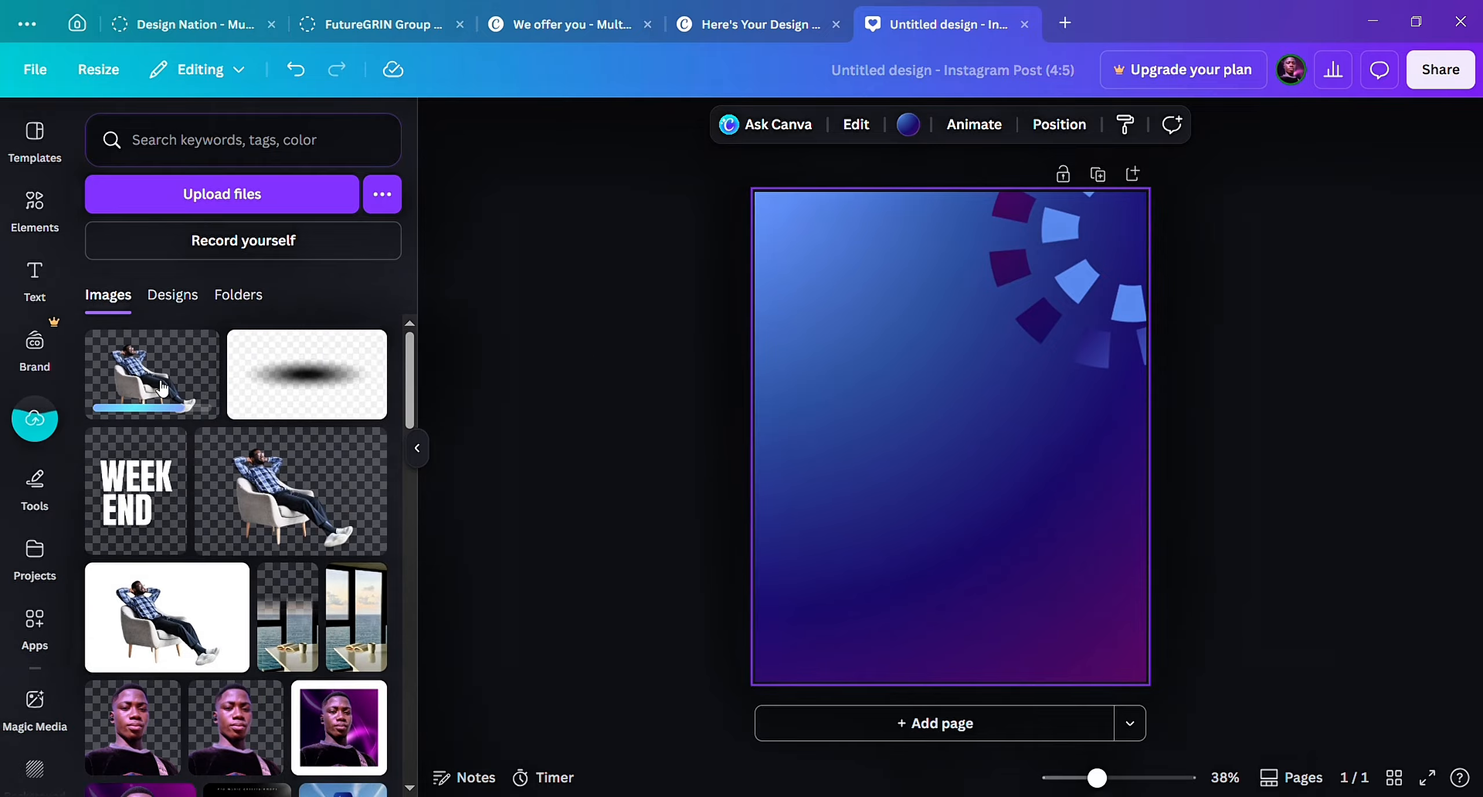
scroll(406, 458, "down", 5)
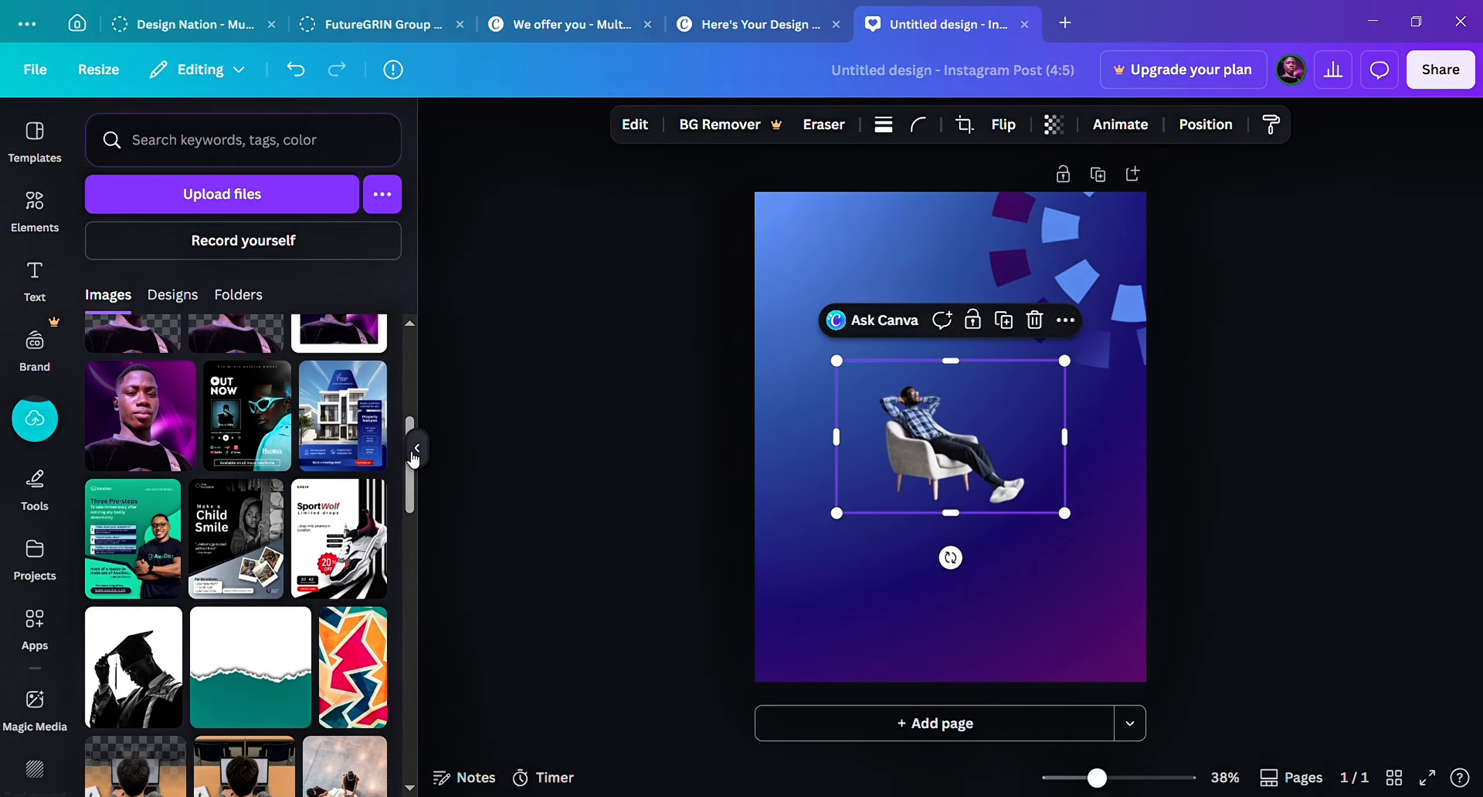
left_click(414, 446)
Enlarge the armchair cutout to span the page's width and place it centred in the lower part of the flyer.
left_click_drag(776, 447, 723, 529)
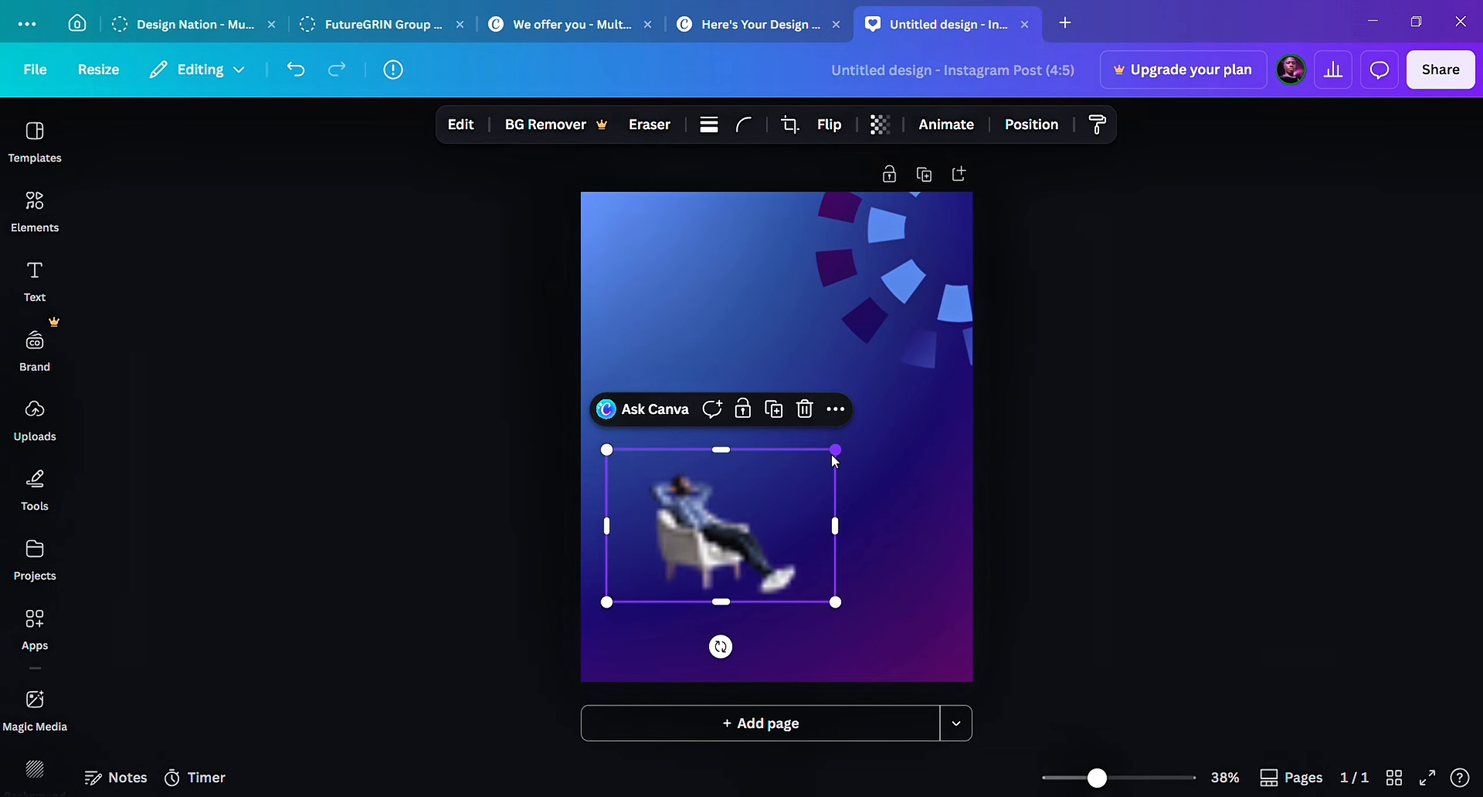
left_click_drag(842, 462, 1057, 316)
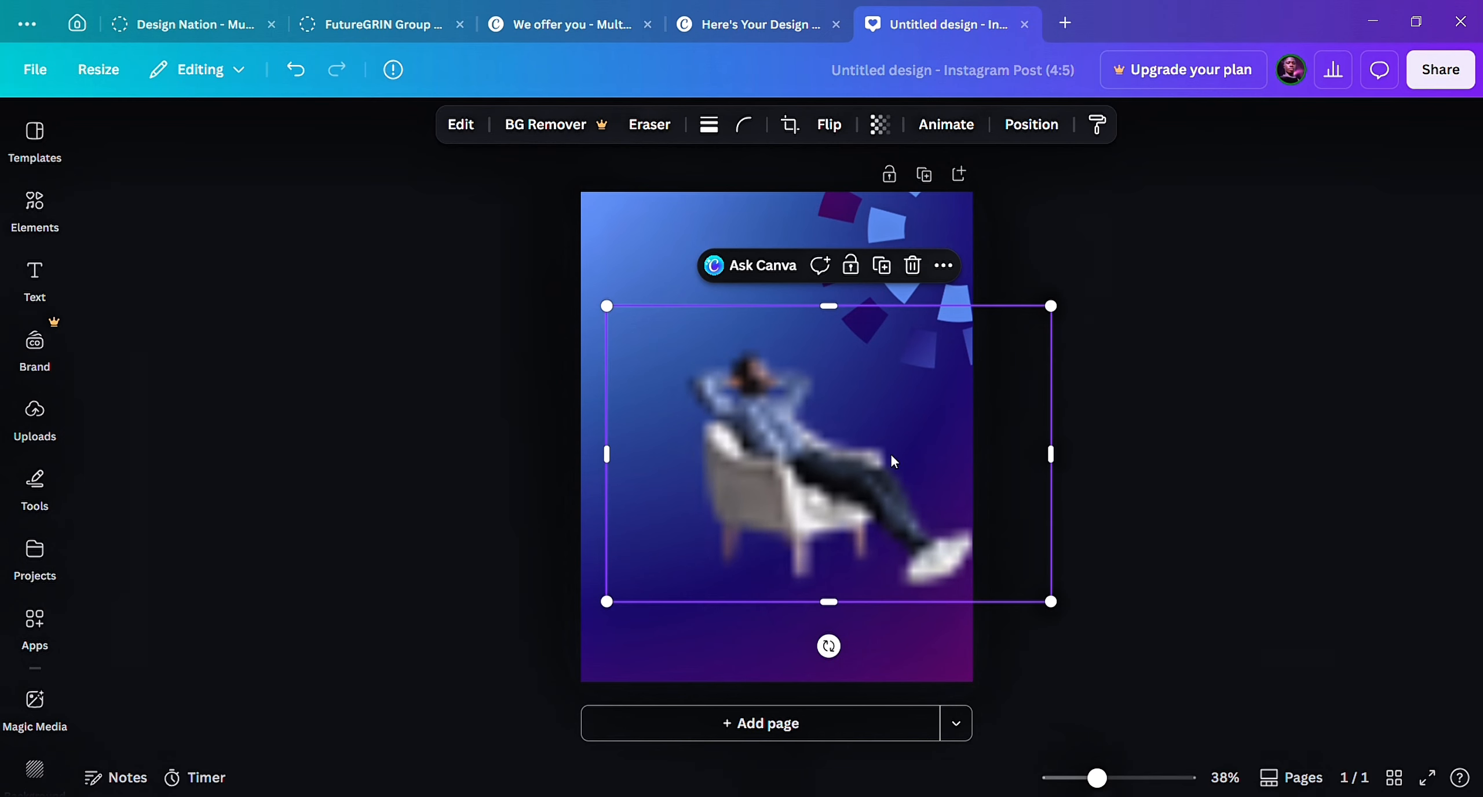
left_click_drag(796, 517, 703, 609)
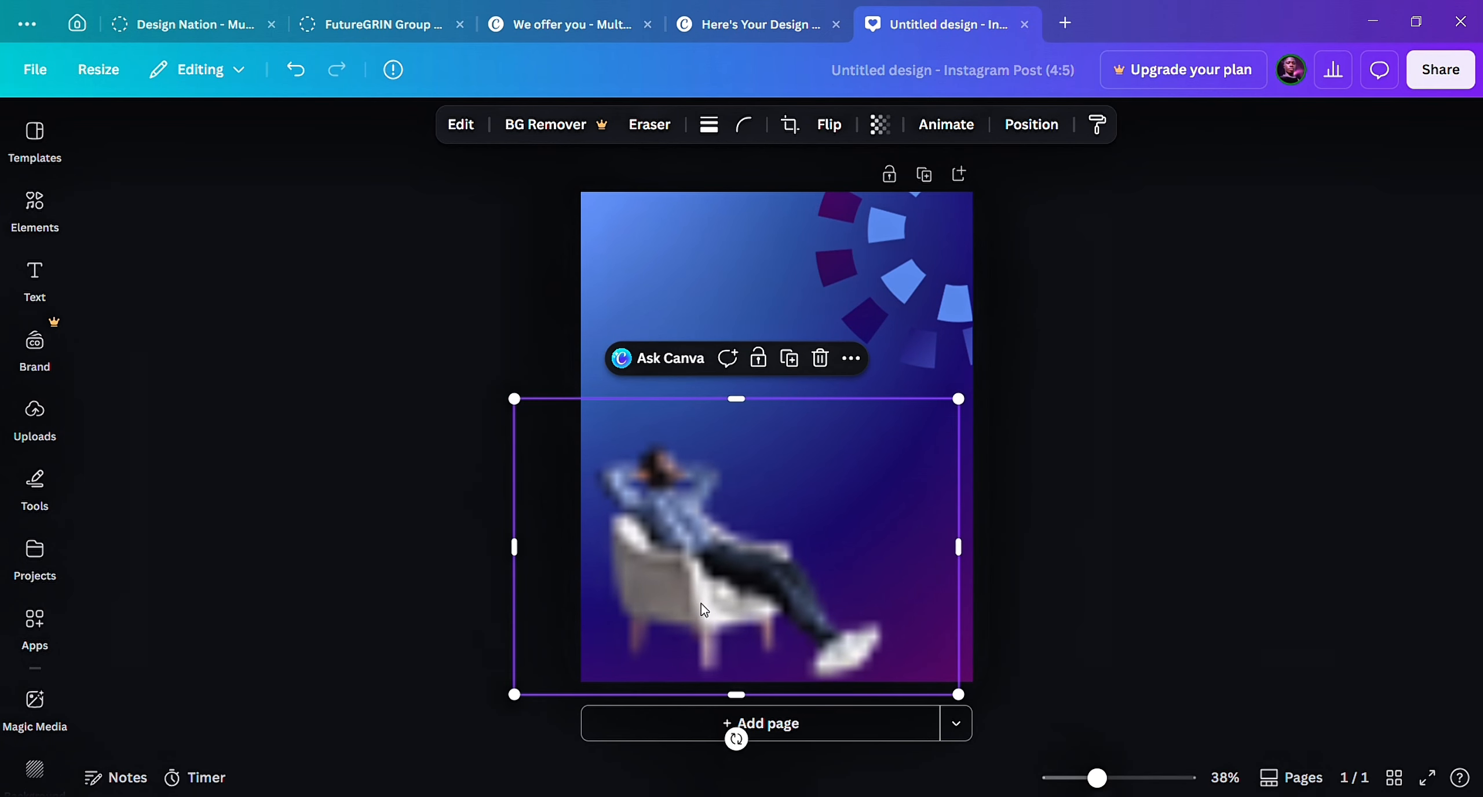
left_click(1136, 506)
left_click(719, 583)
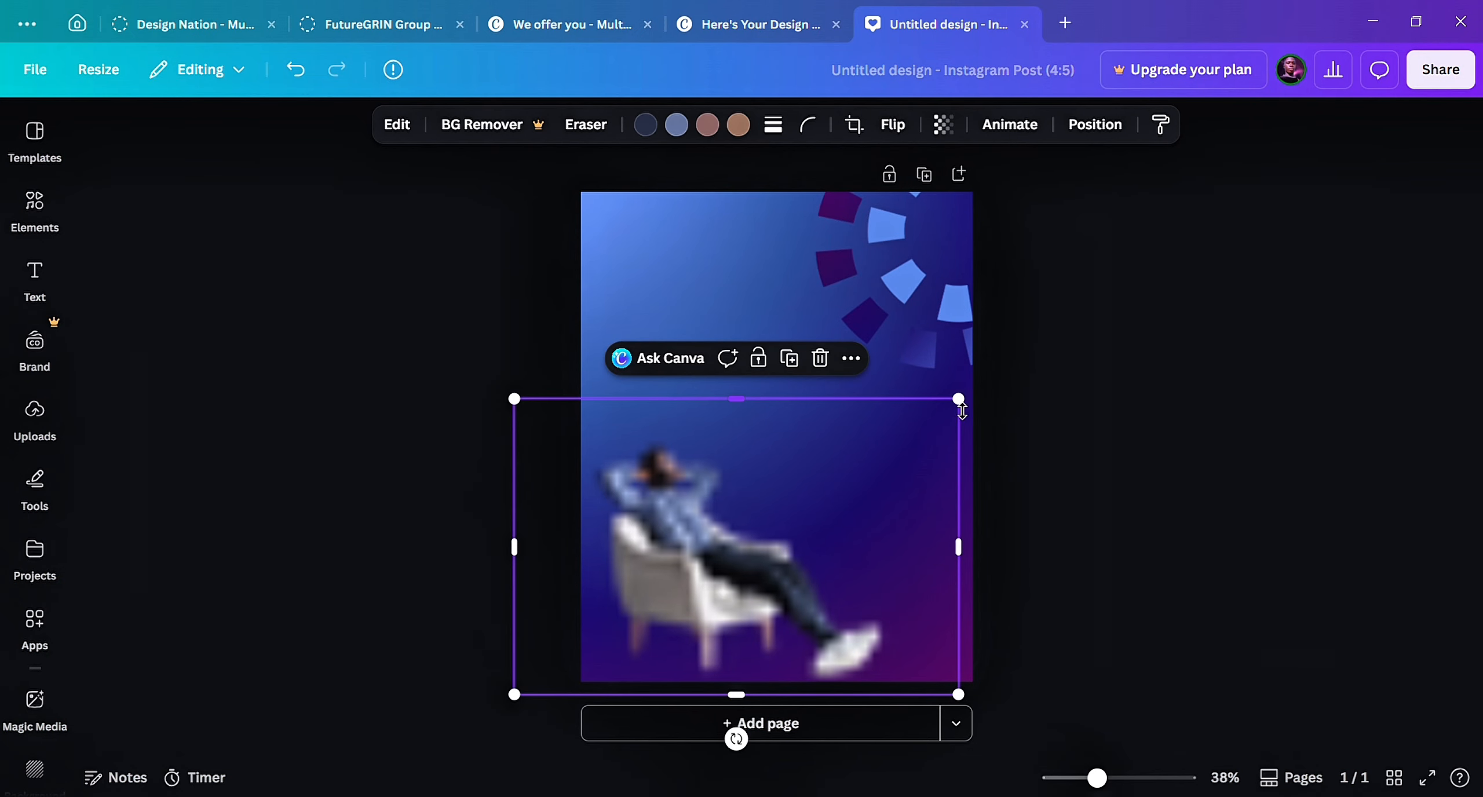
left_click_drag(959, 399, 1056, 391)
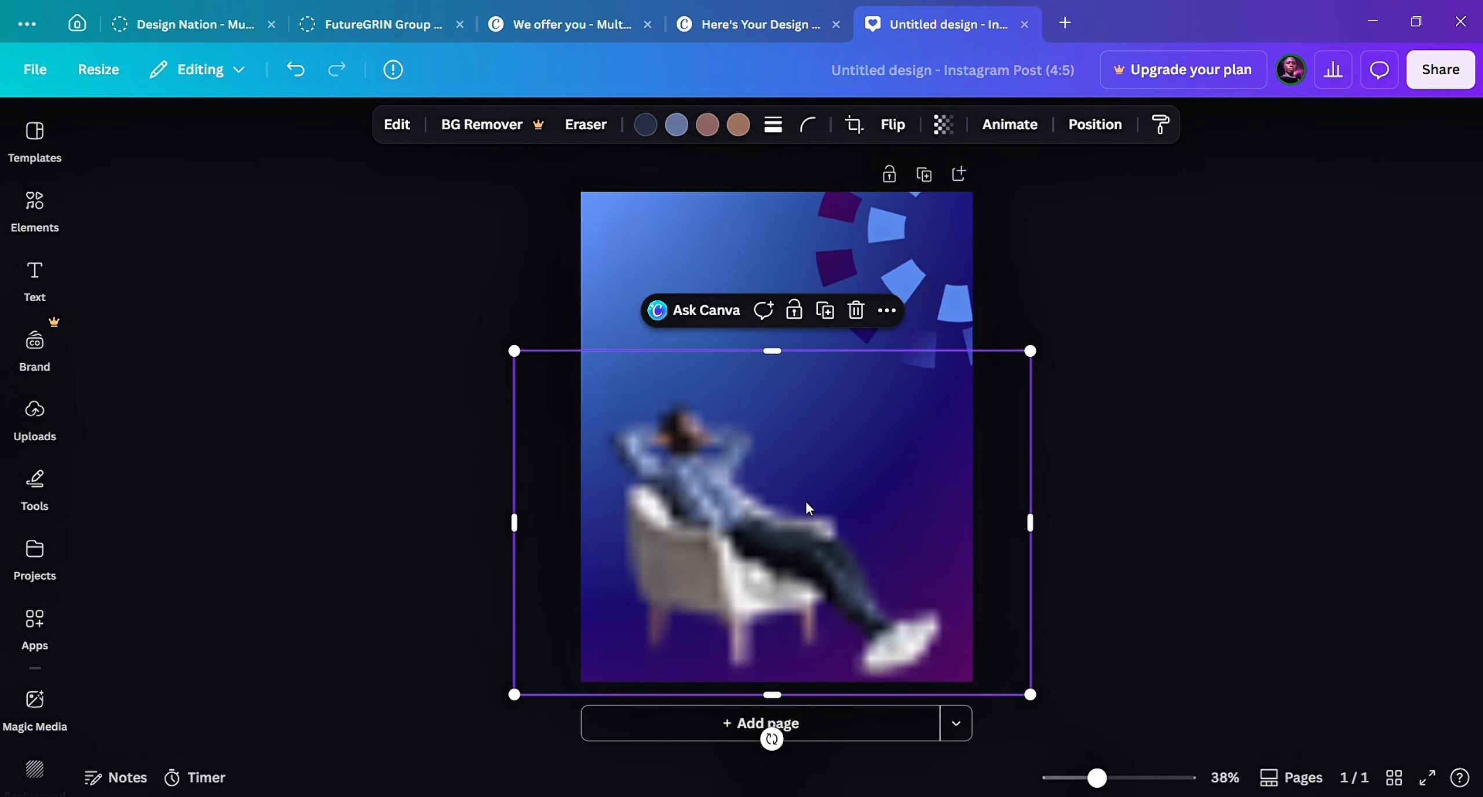
mouse_move(805, 499)
left_mouse_down()
mouse_move(842, 500)
mouse_move(816, 504)
left_mouse_up()
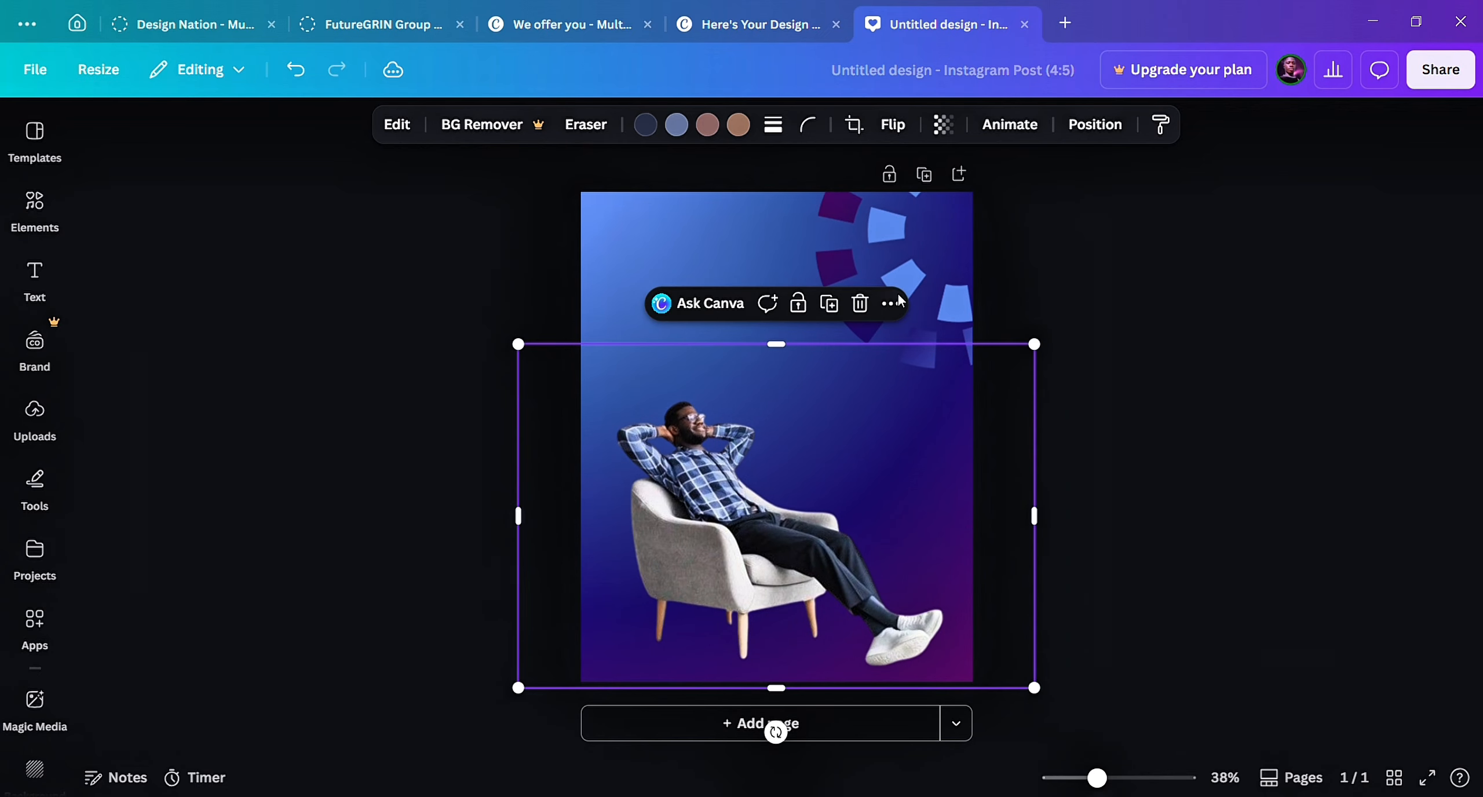
Flip the armchair cutout horizontally and nudge it slightly right and up.
left_click(900, 134)
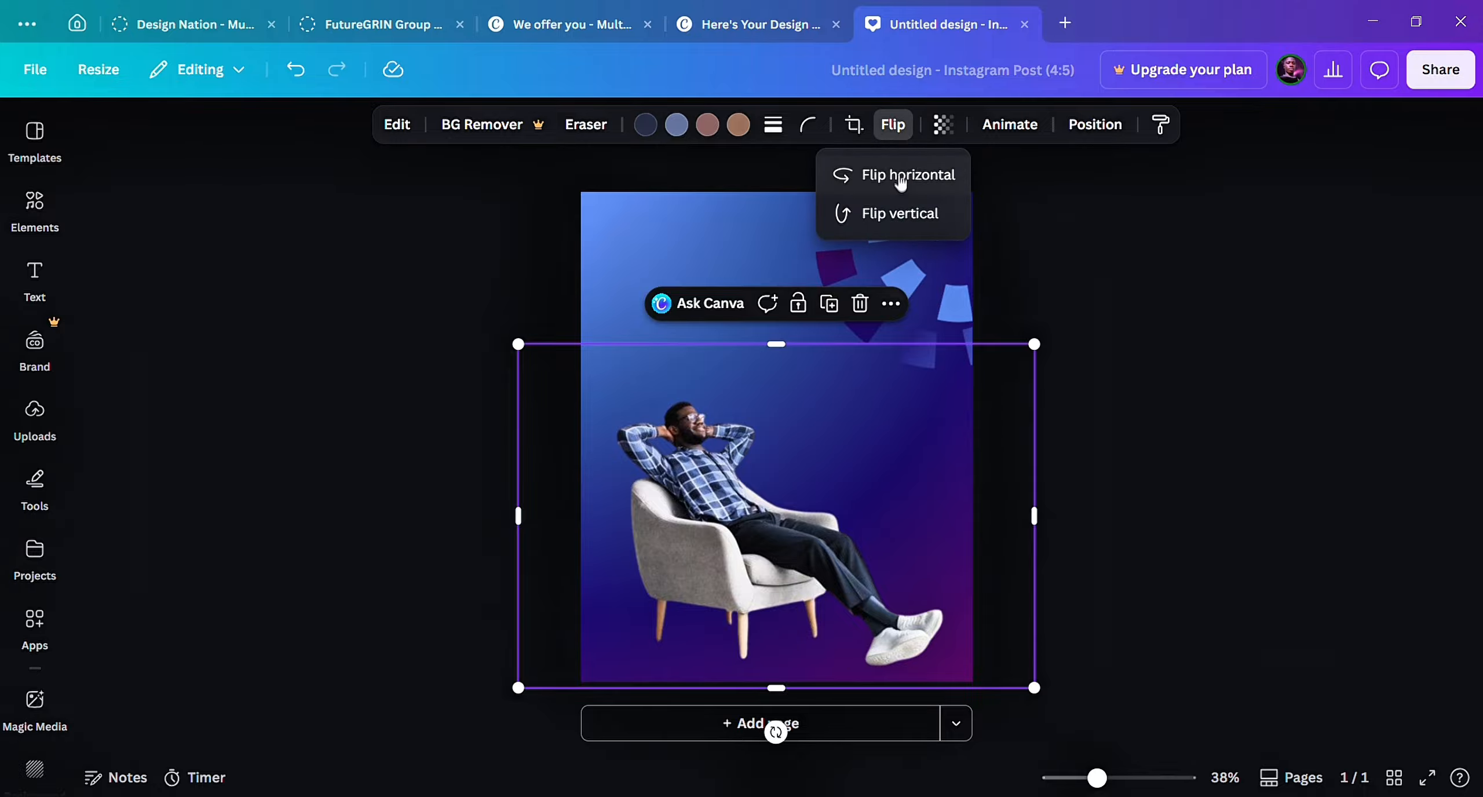
left_click(900, 175)
mouse_move(808, 479)
left_mouse_down()
mouse_move(859, 453)
mouse_move(816, 488)
mouse_move(821, 472)
left_mouse_up()
left_click(1104, 327)
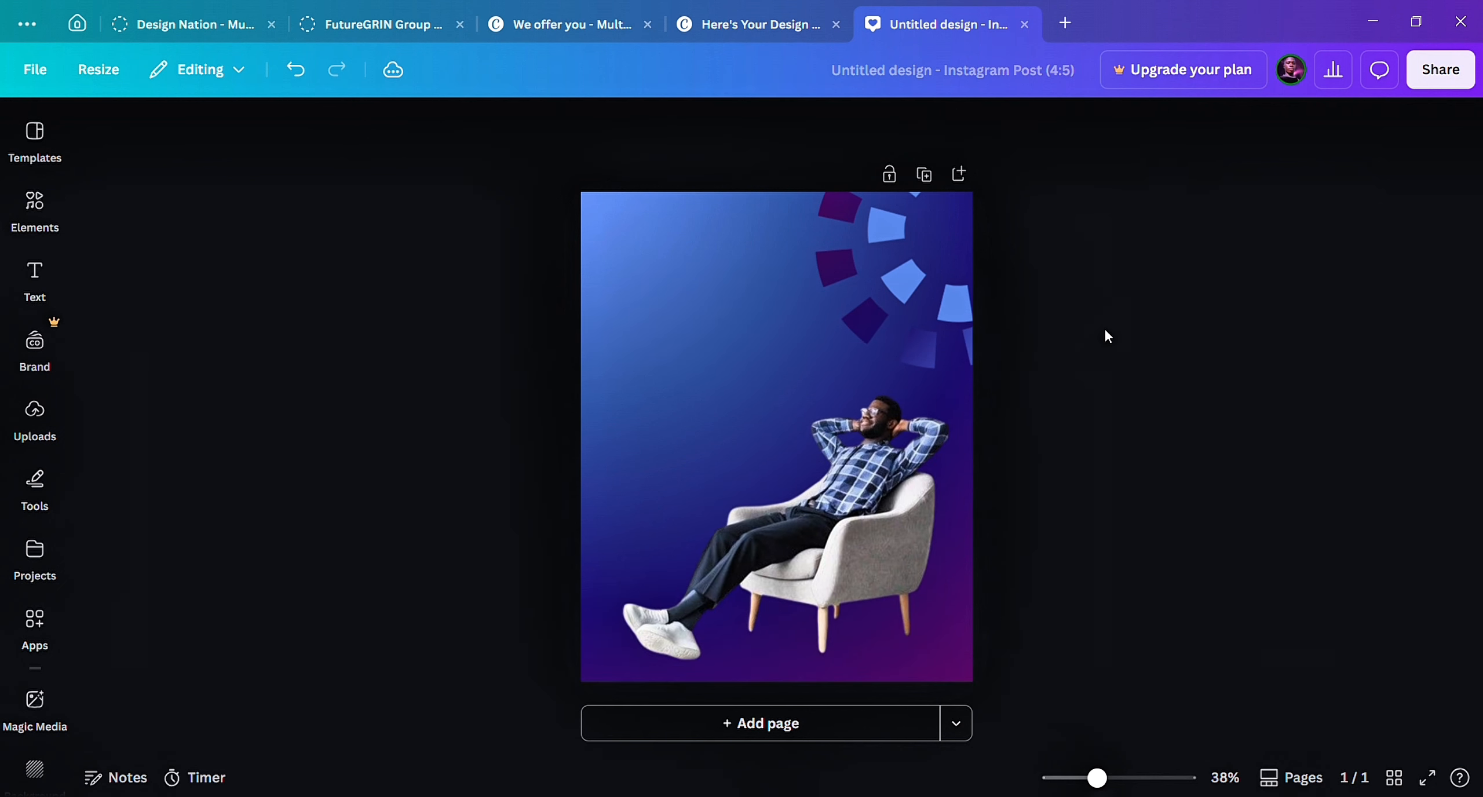
left_click(890, 519)
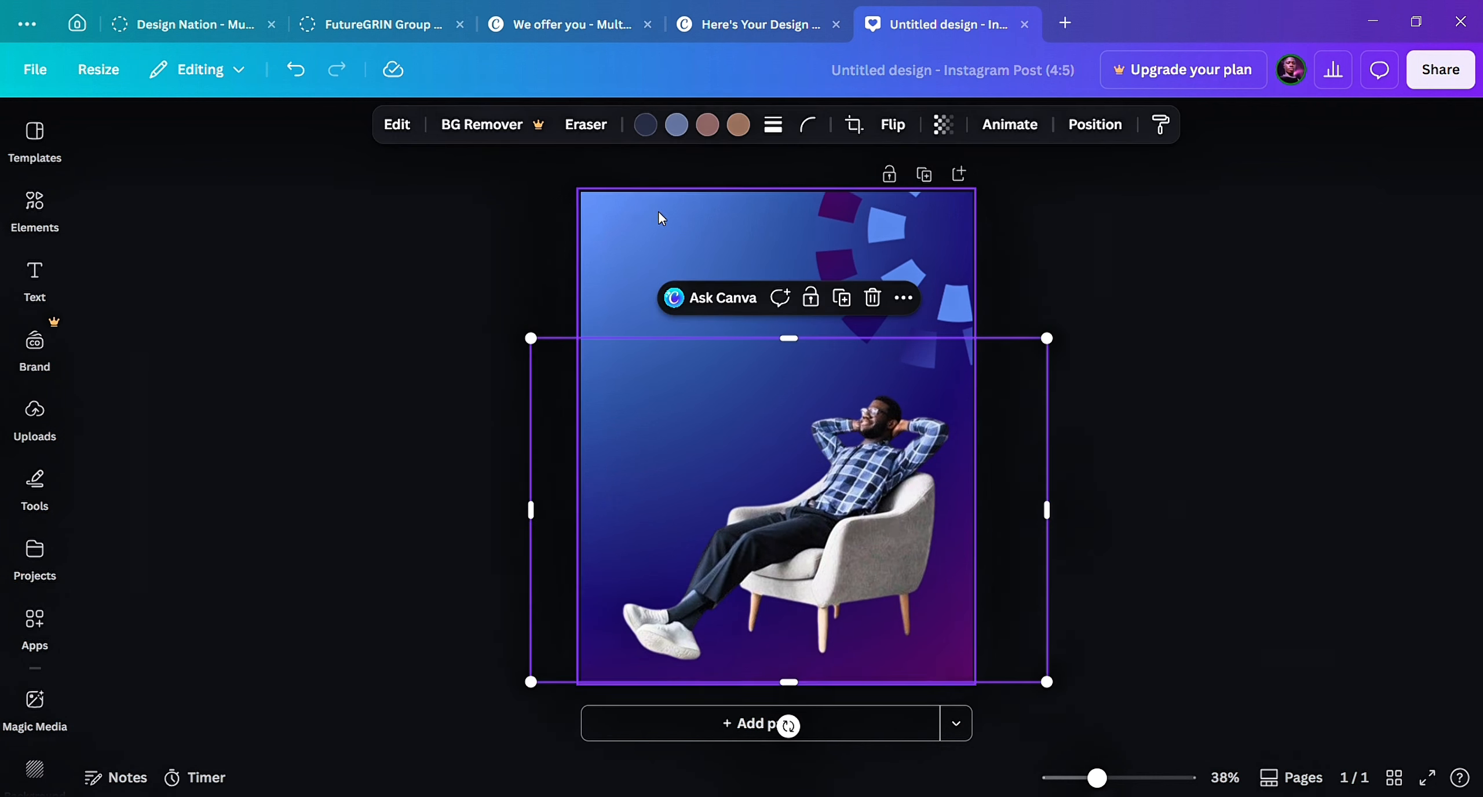
left_click(404, 141)
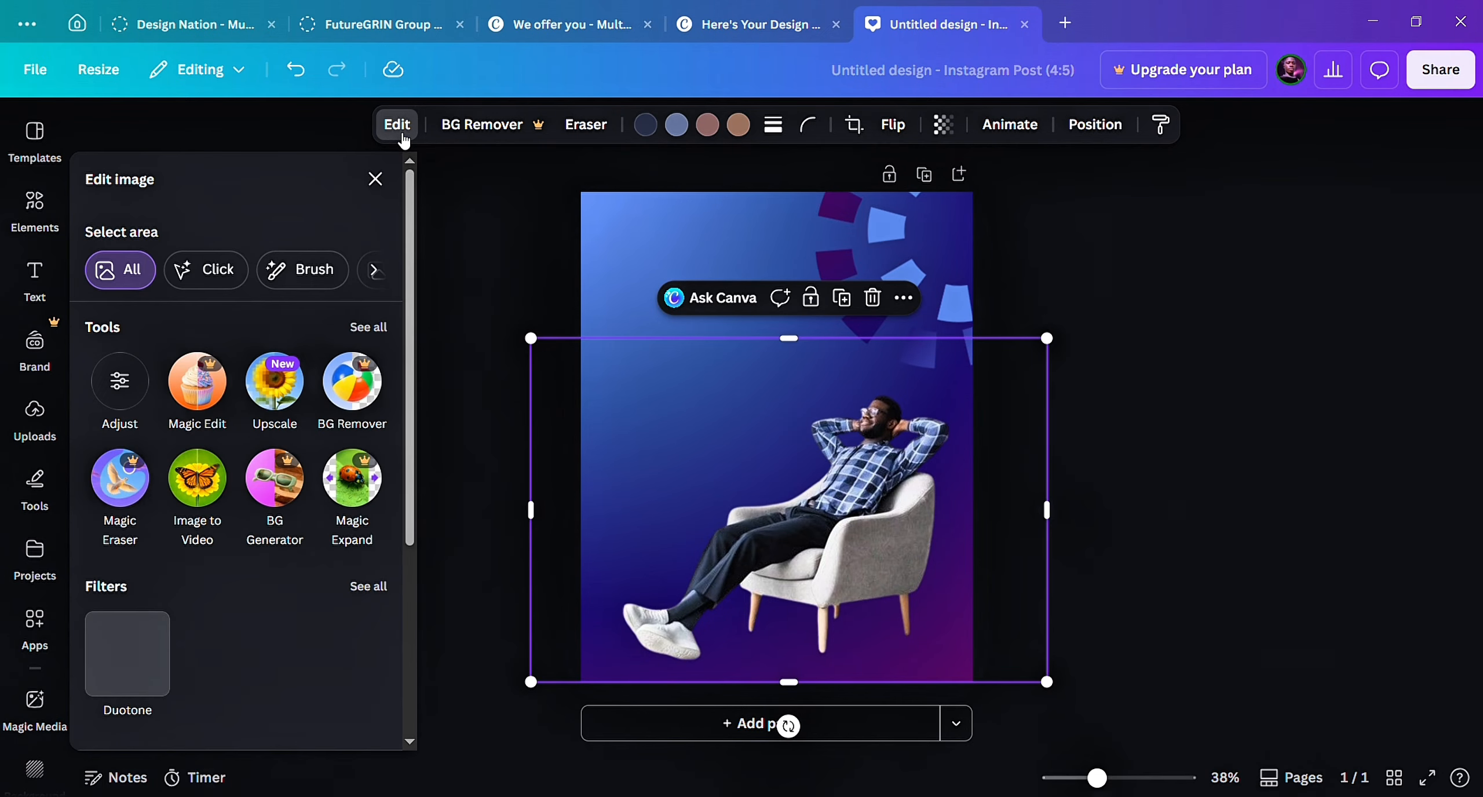
left_click(284, 389)
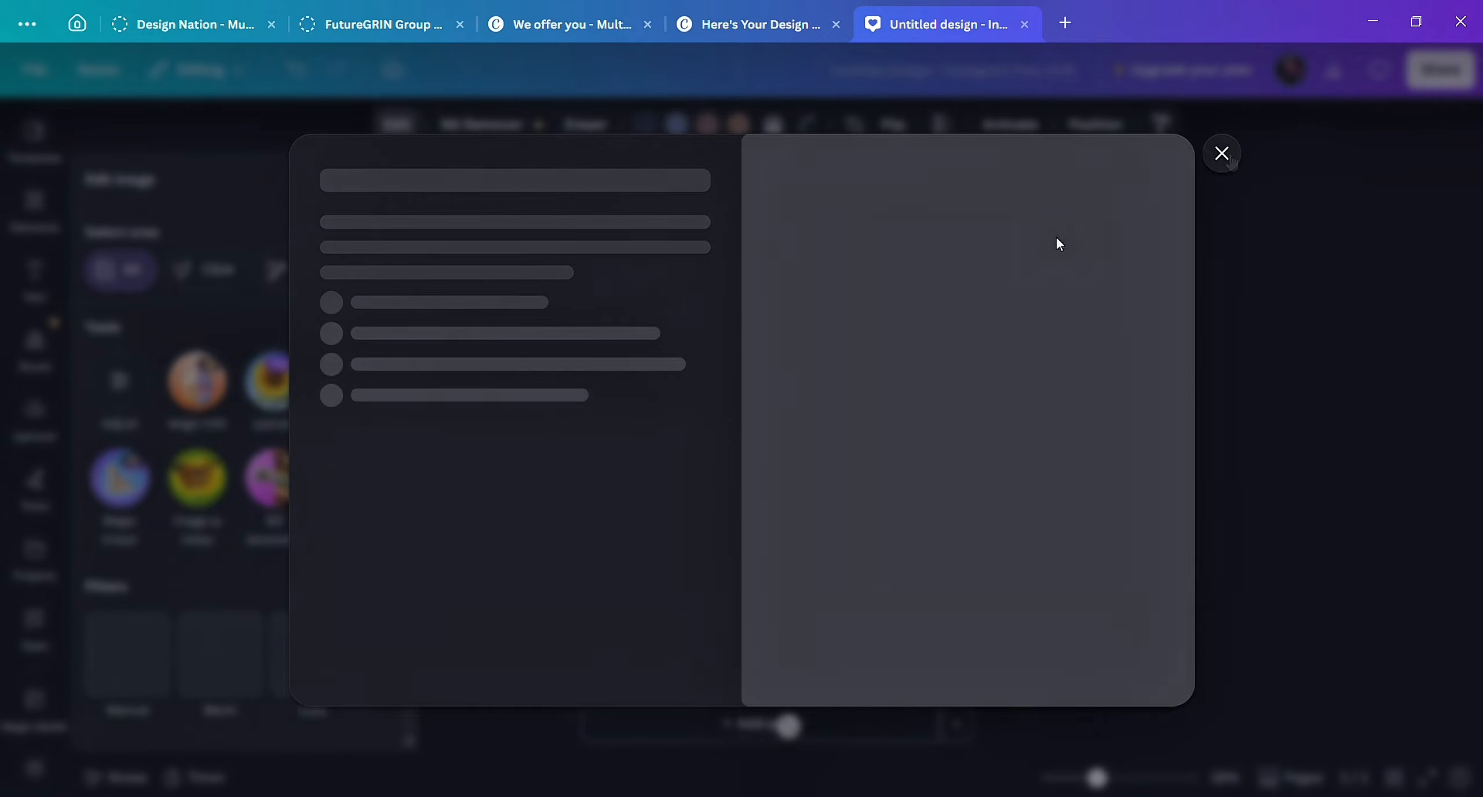
key("Escape")
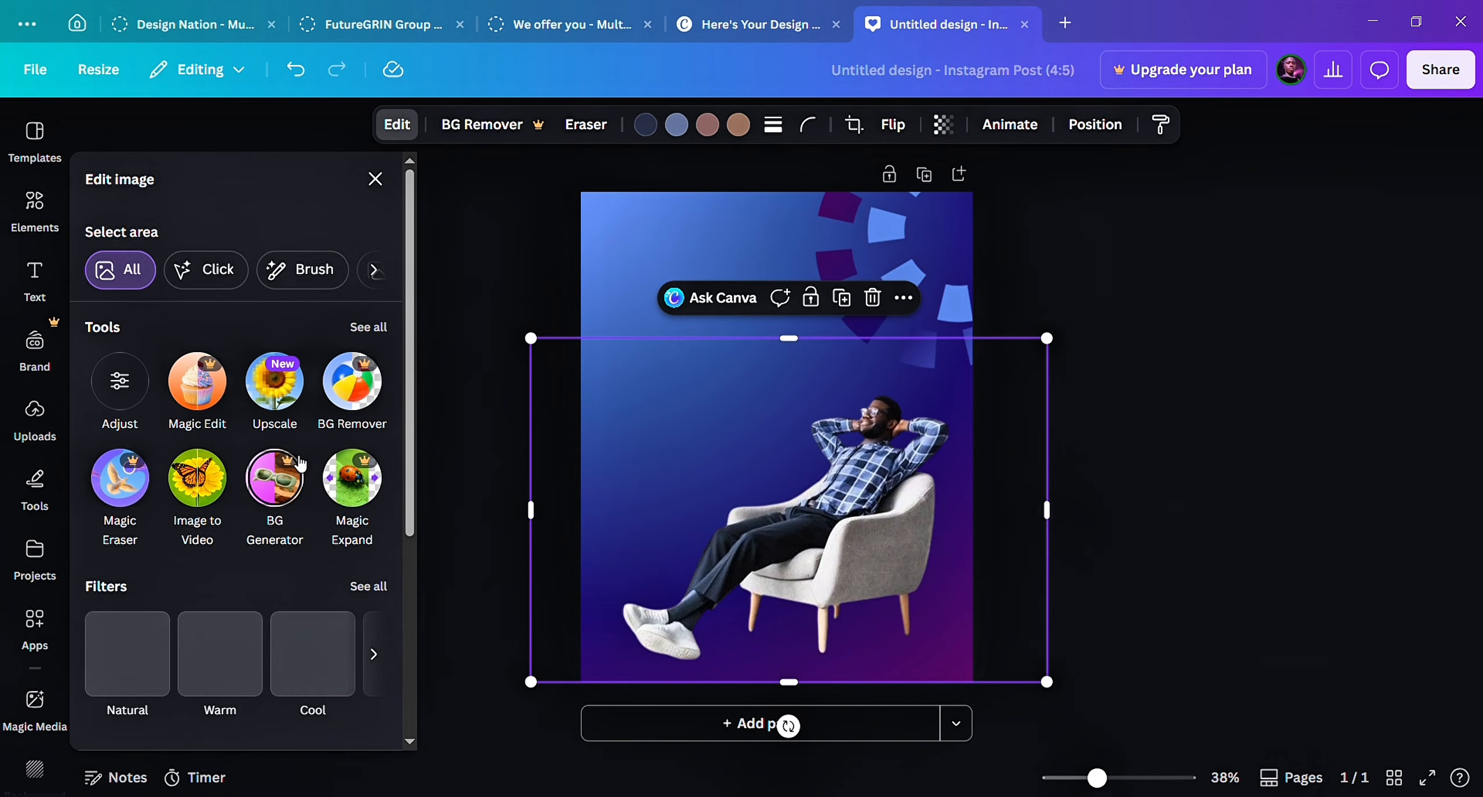
Look through the filters, apps and shadow options available for the armchair cutout.
scroll(294, 453, "down", 1)
scroll(293, 453, "down", 2)
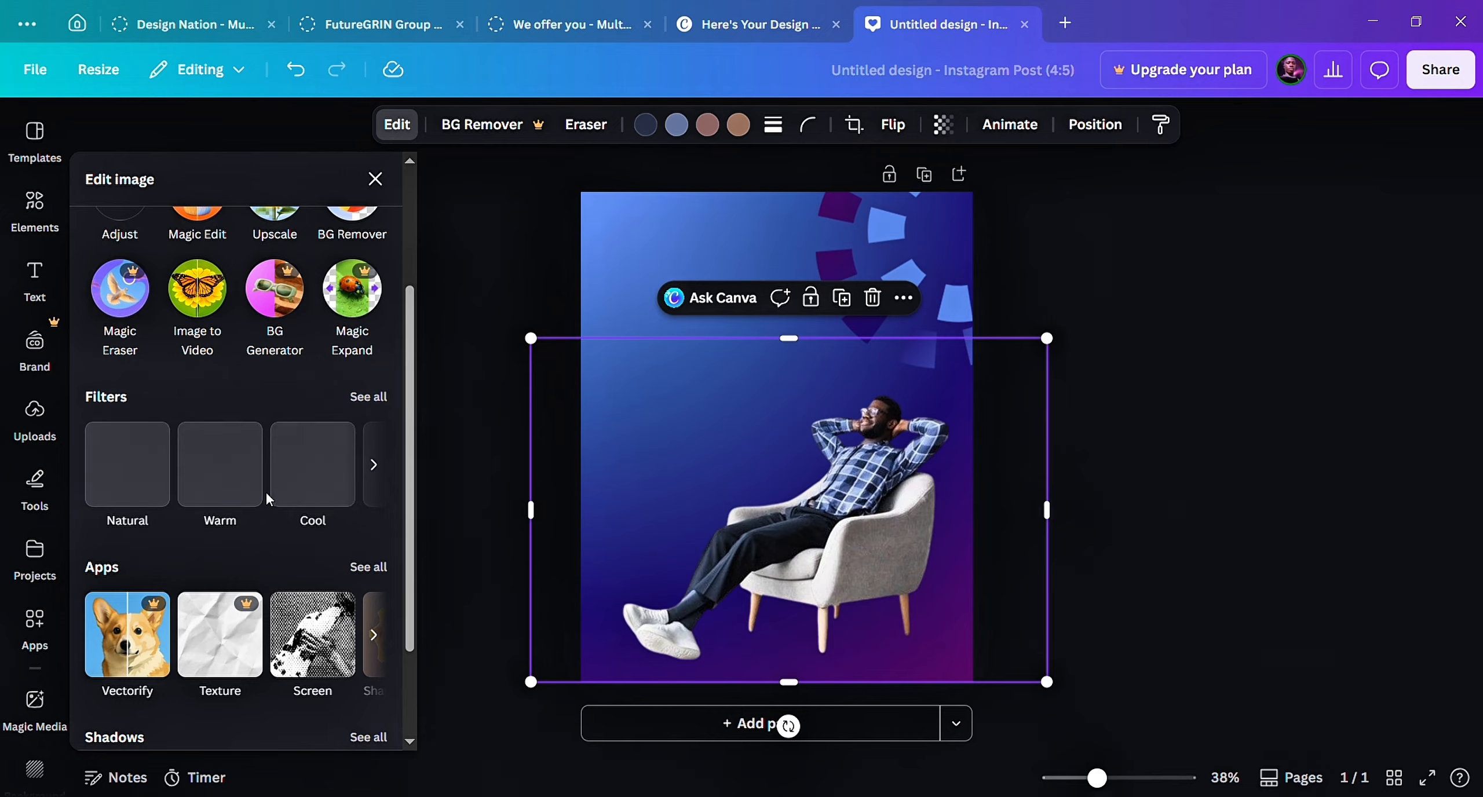
scroll(304, 610, "down", 2)
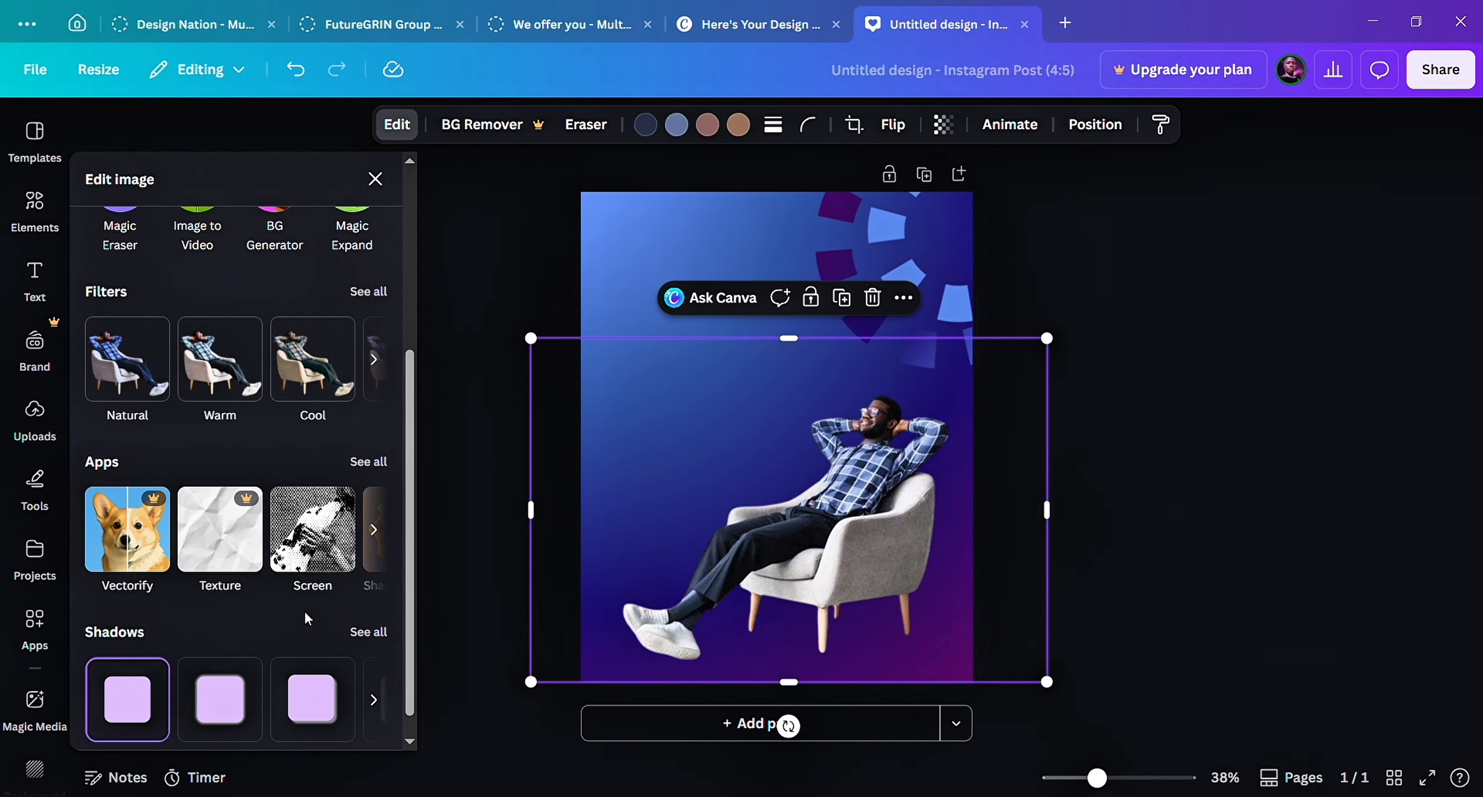
scroll(305, 617, "down", 1)
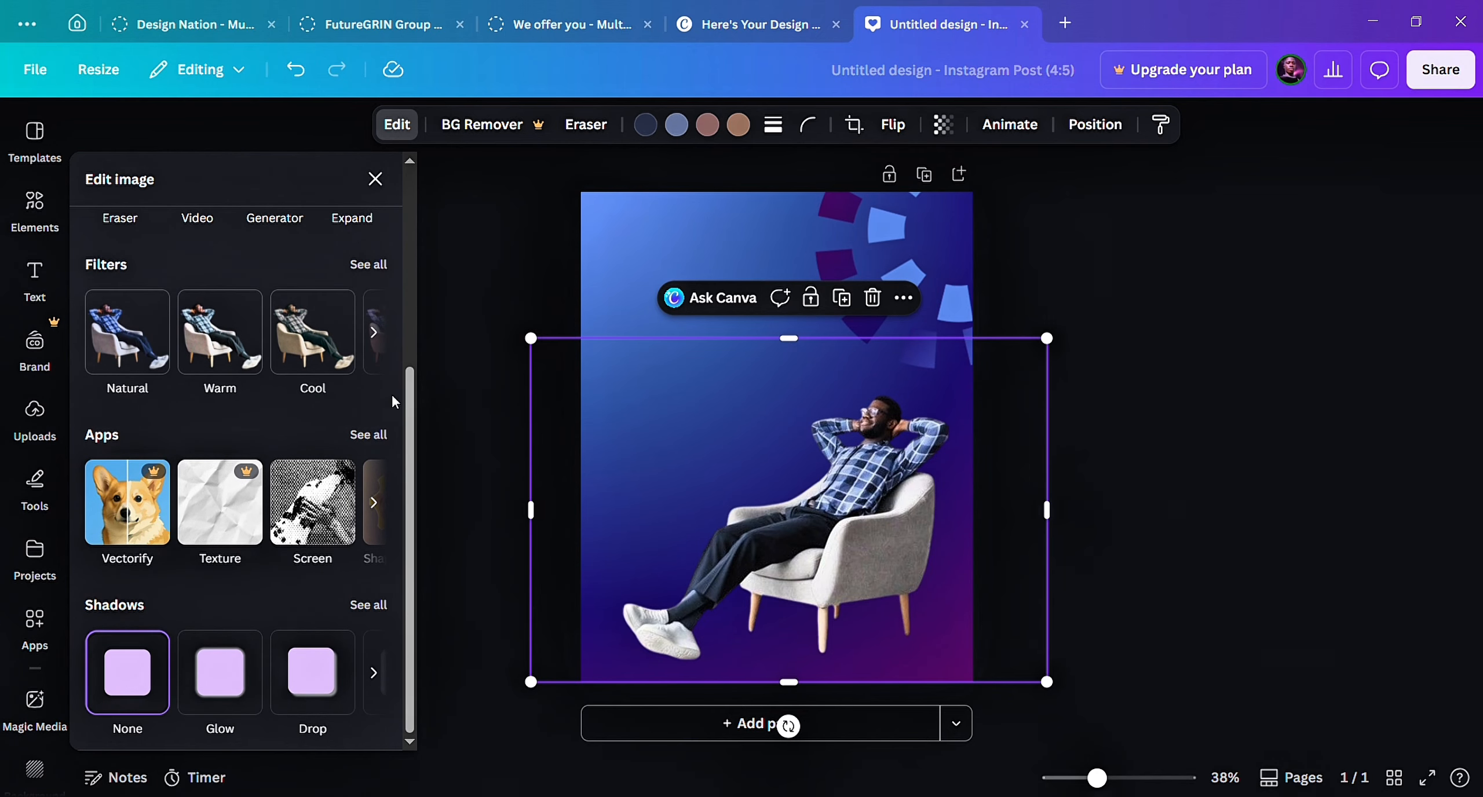
left_click(450, 339)
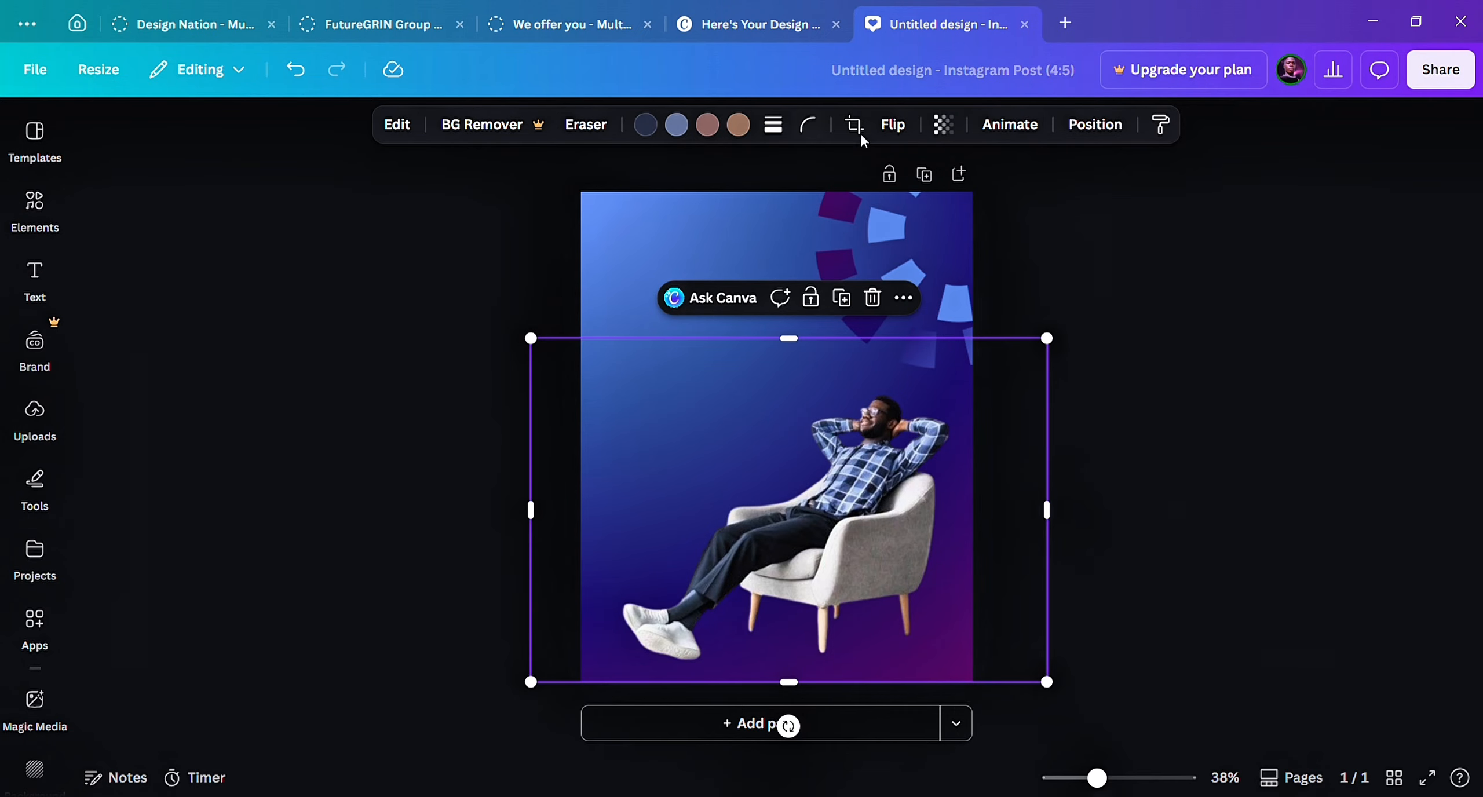
left_click(1209, 183)
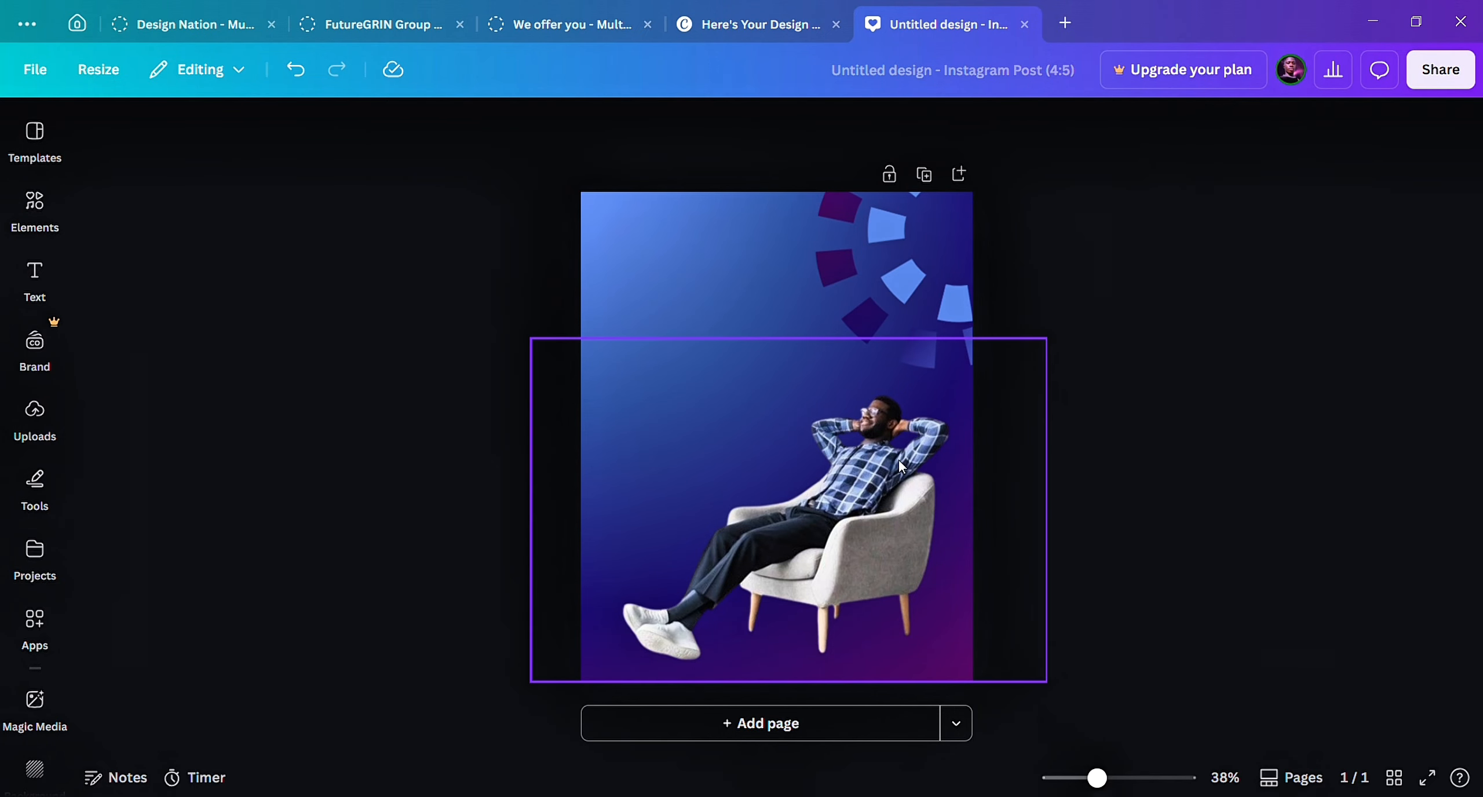
left_click(826, 553)
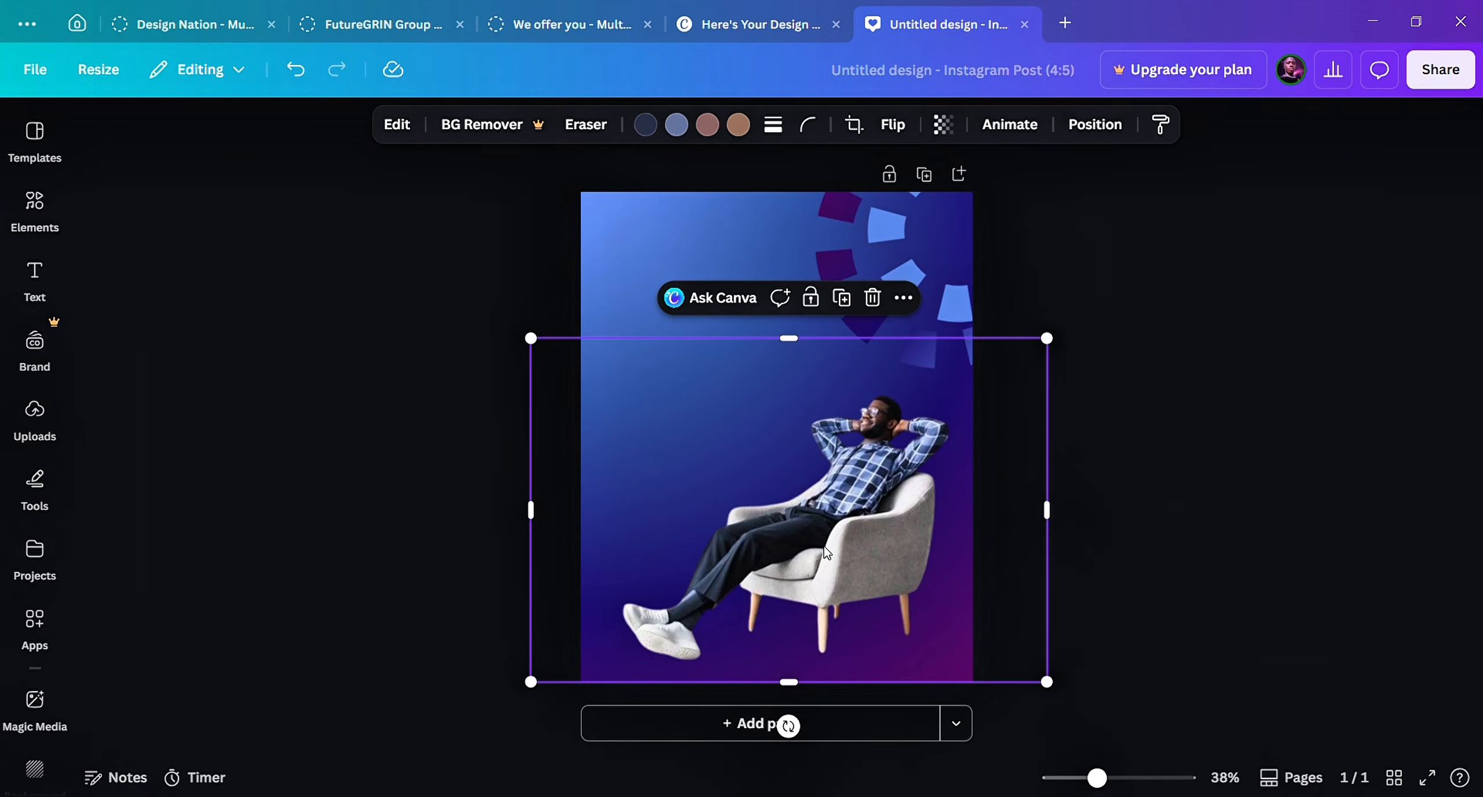
left_click(1154, 305)
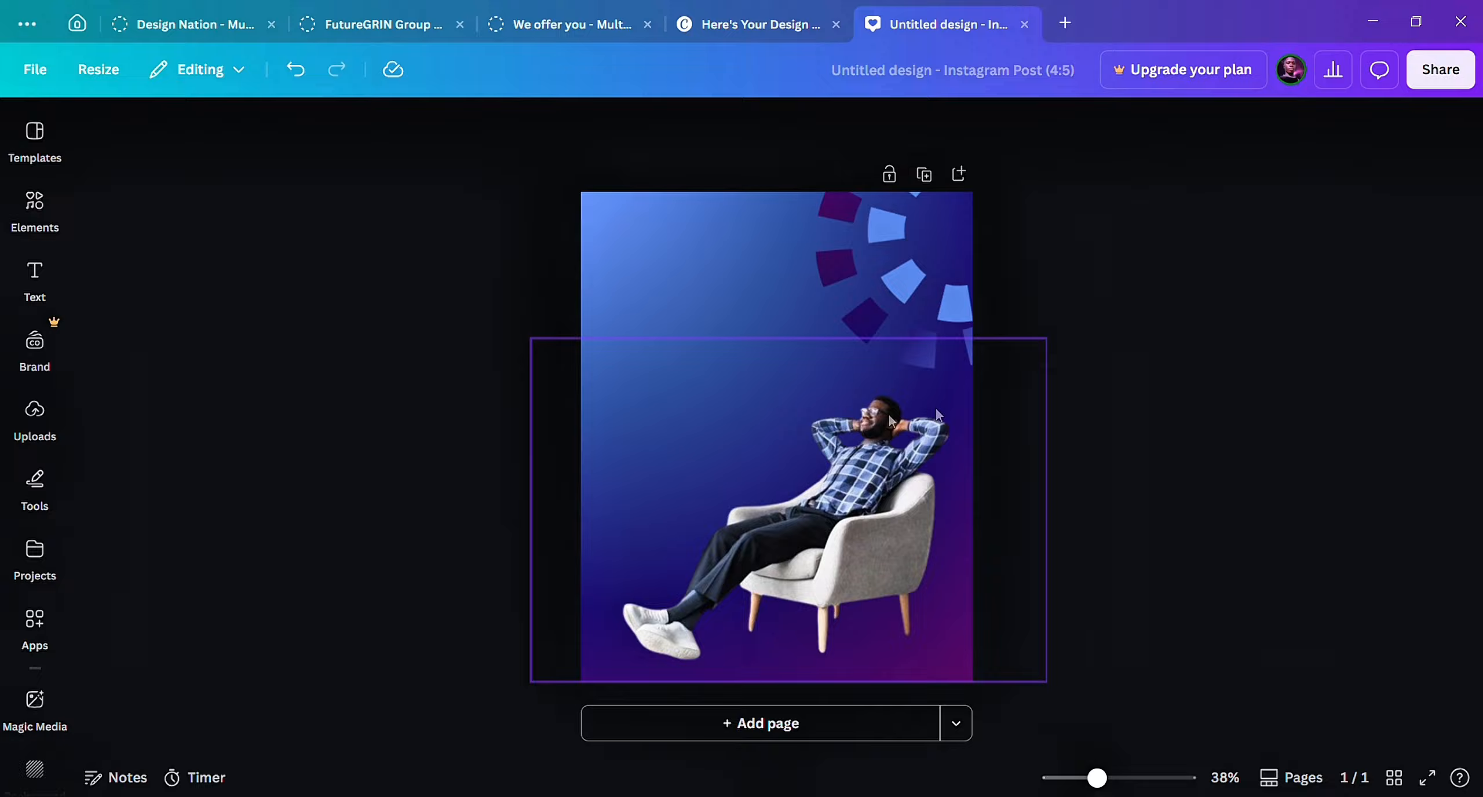
left_click(41, 281)
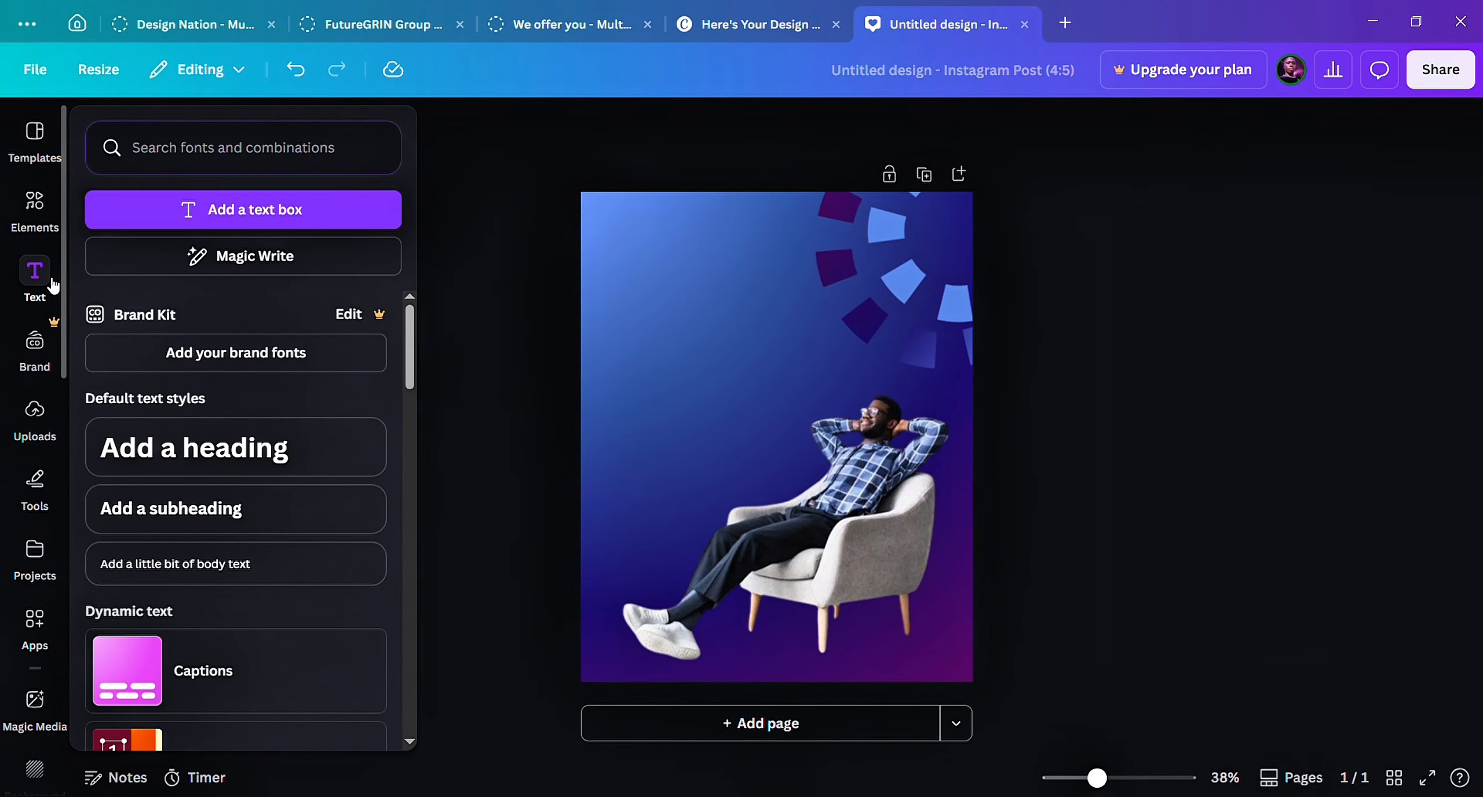
left_click(273, 463)
double_click(776, 431)
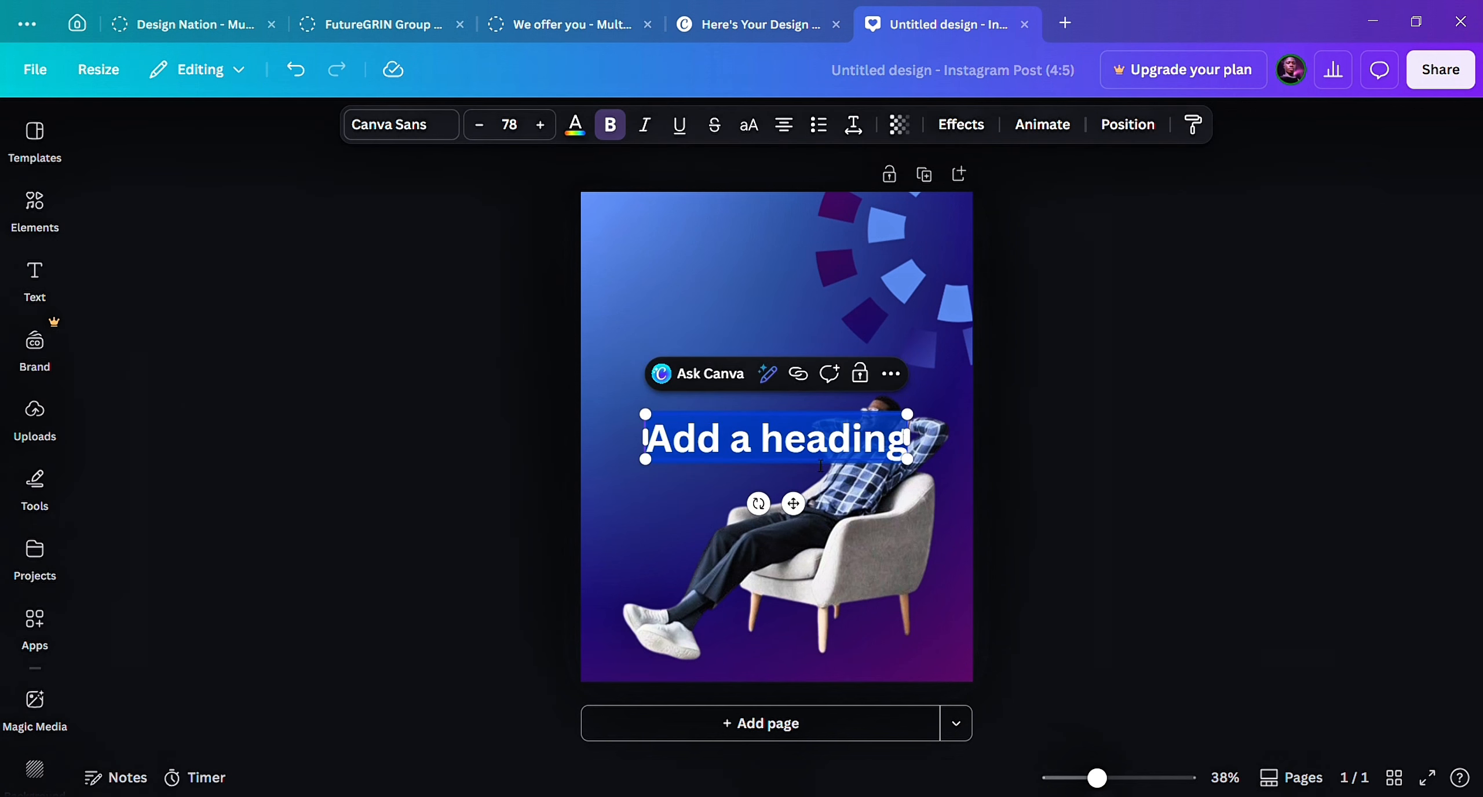
left_click(496, 459)
left_click(817, 455)
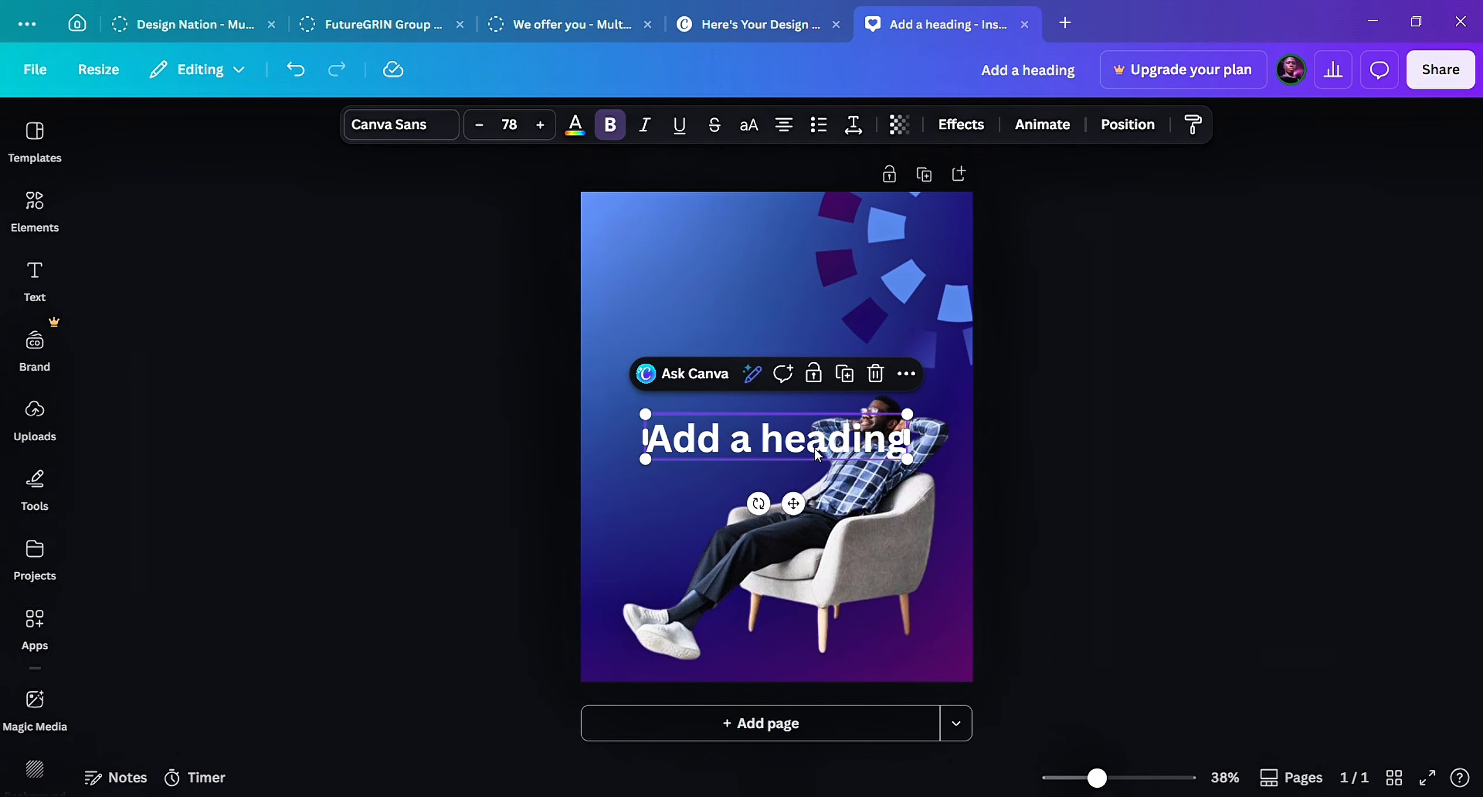
left_click_drag(808, 447, 56, 385)
Search the apps for "text studio" and open Text Studio Maker.
scroll(50, 631, "down", 10)
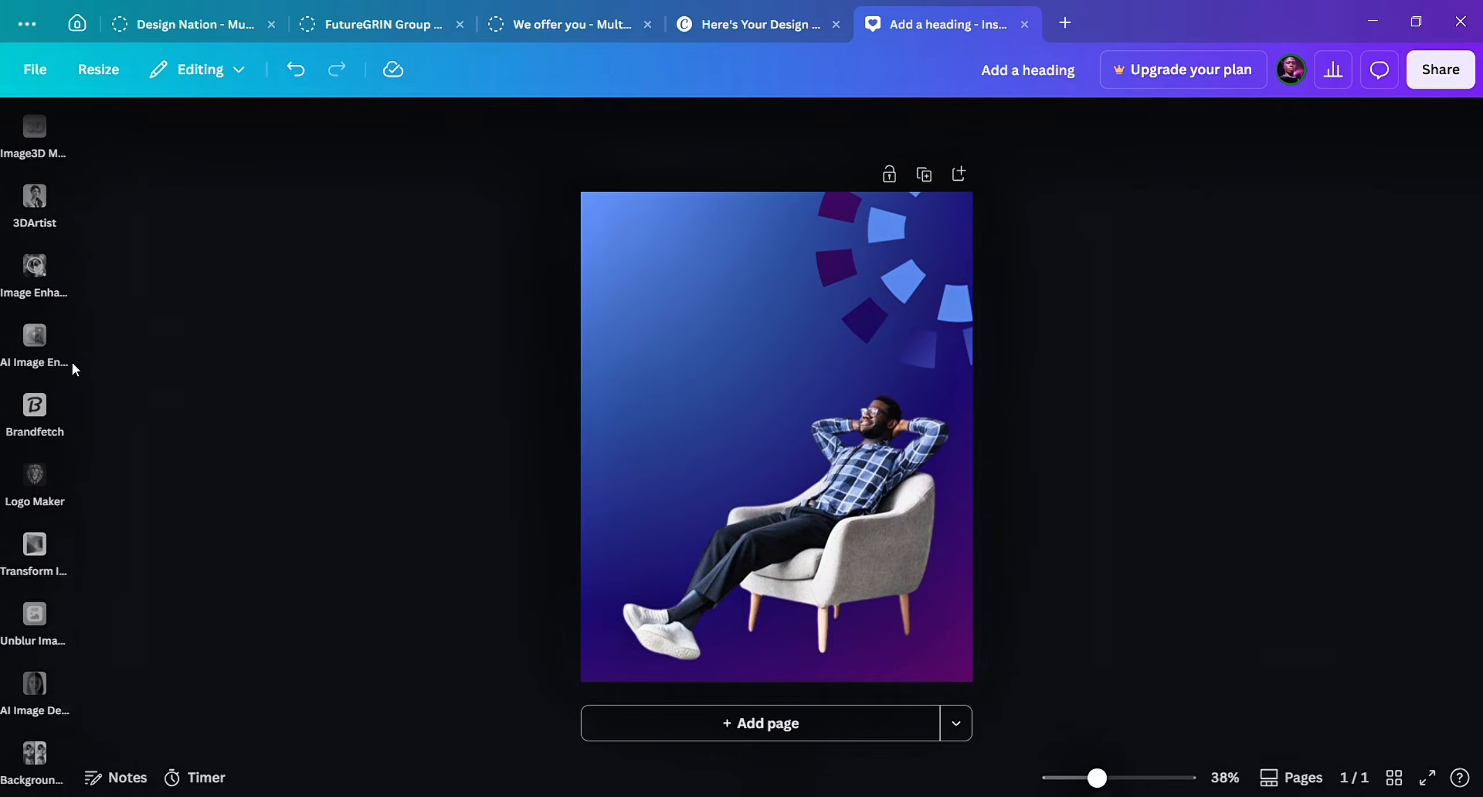
scroll(43, 333, "up", 10)
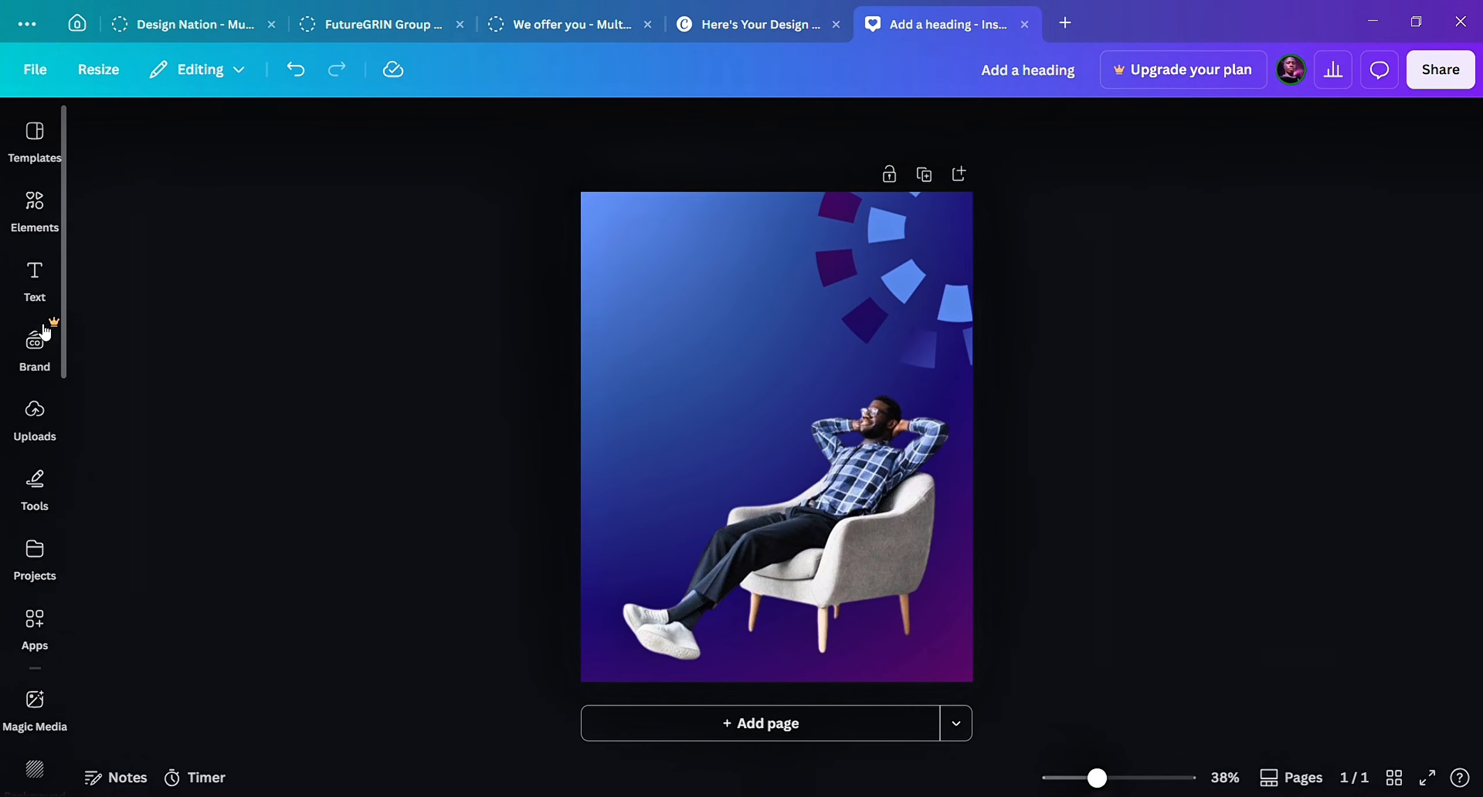
left_click(38, 618)
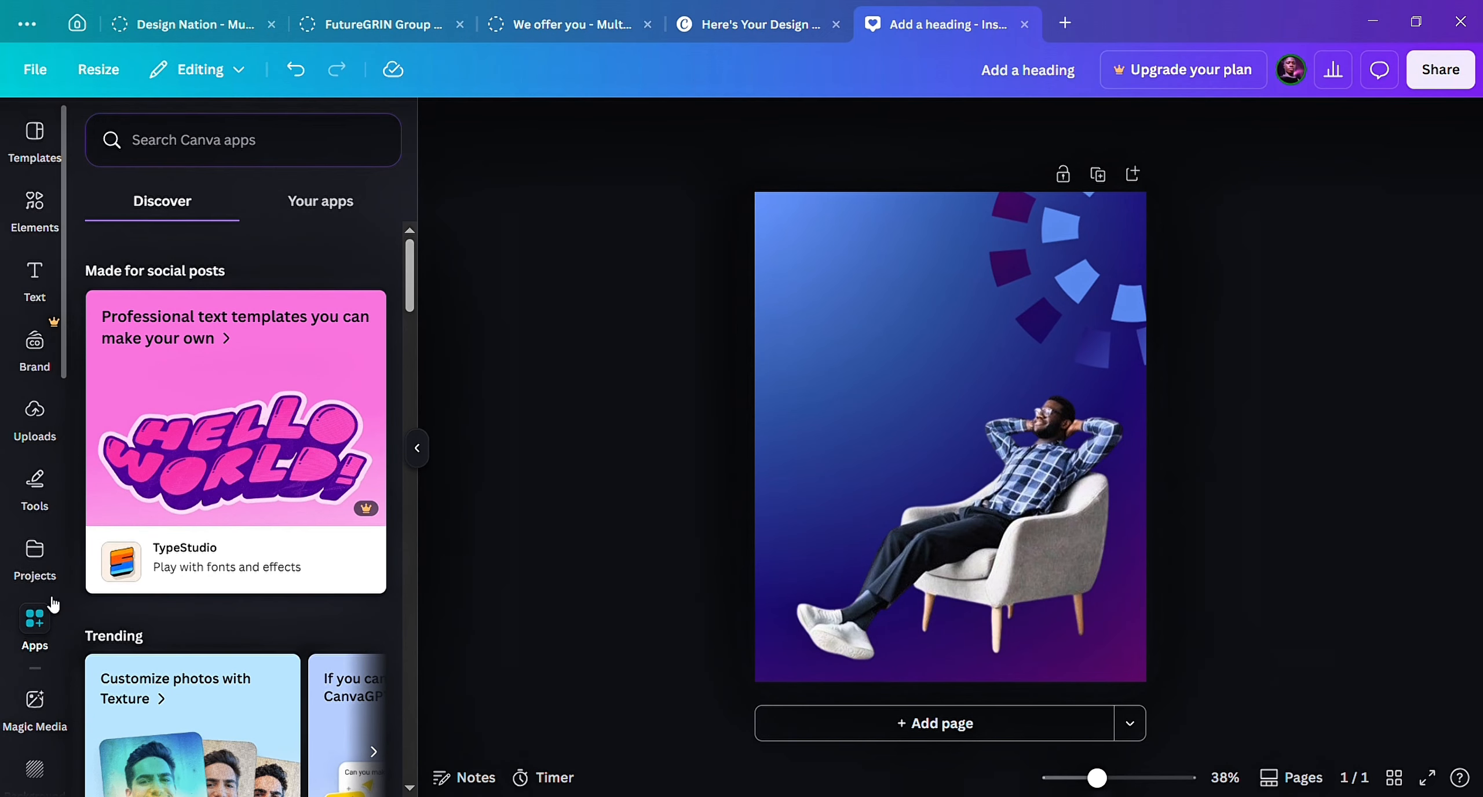
left_click(277, 151)
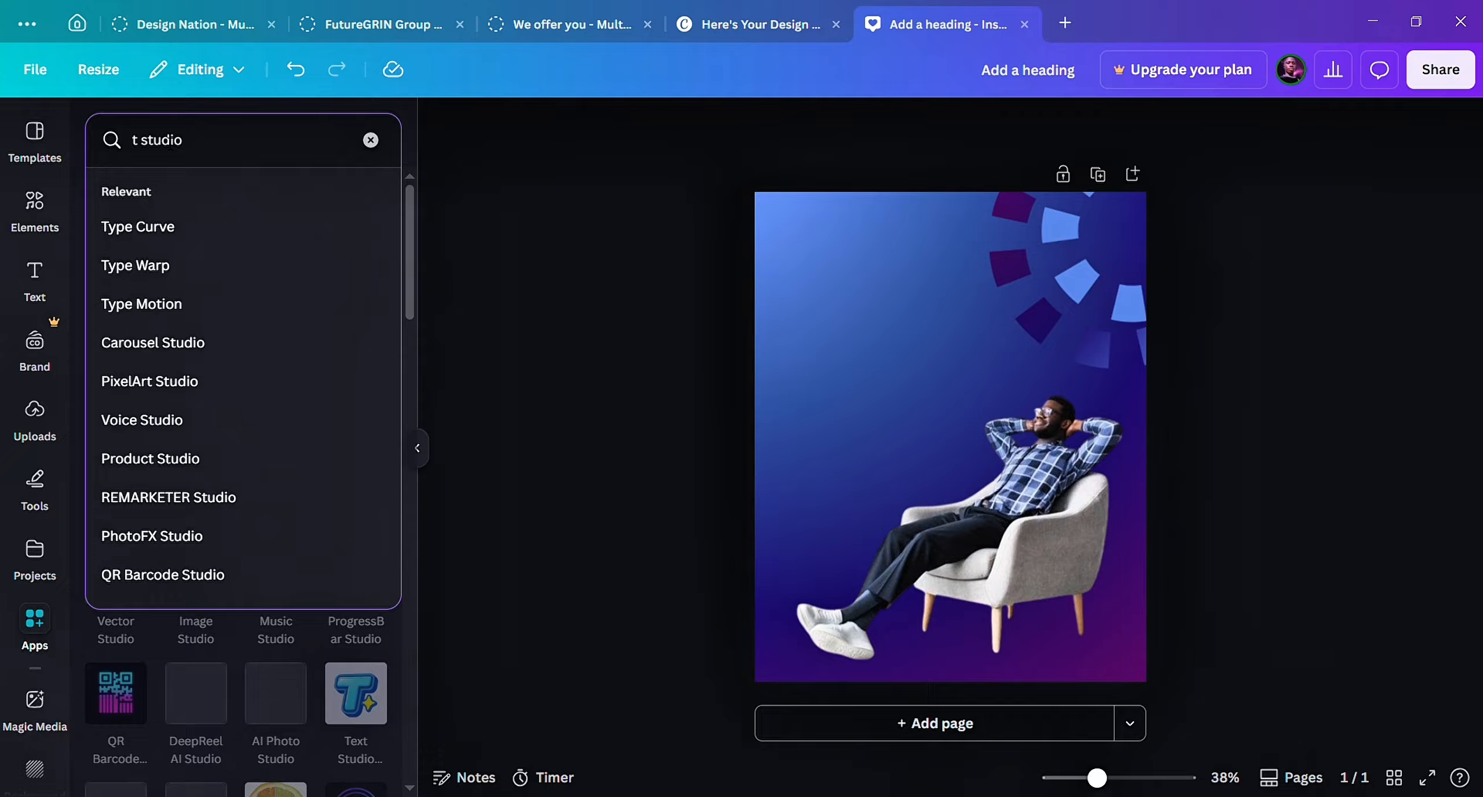
type("ext studio")
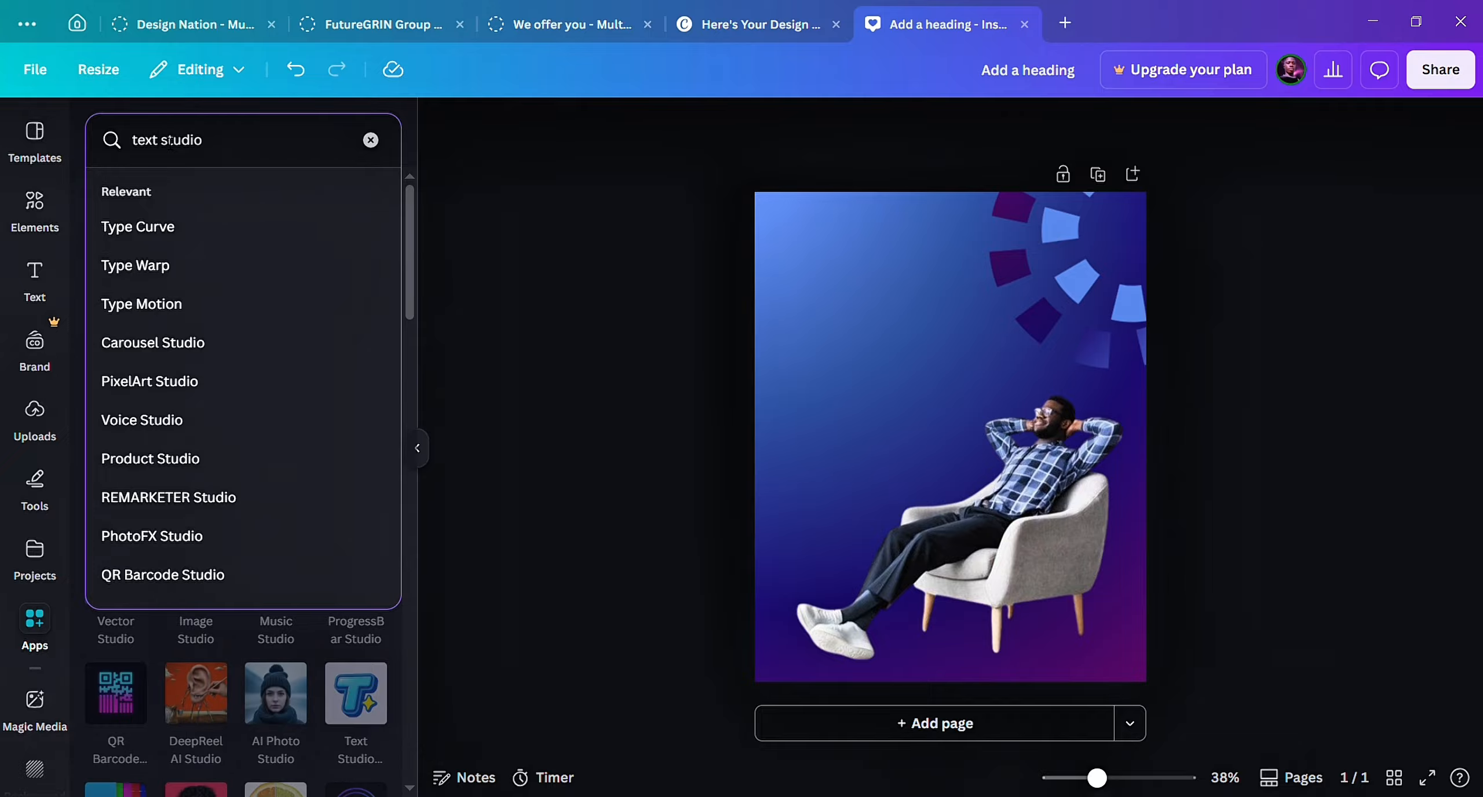
key("Return")
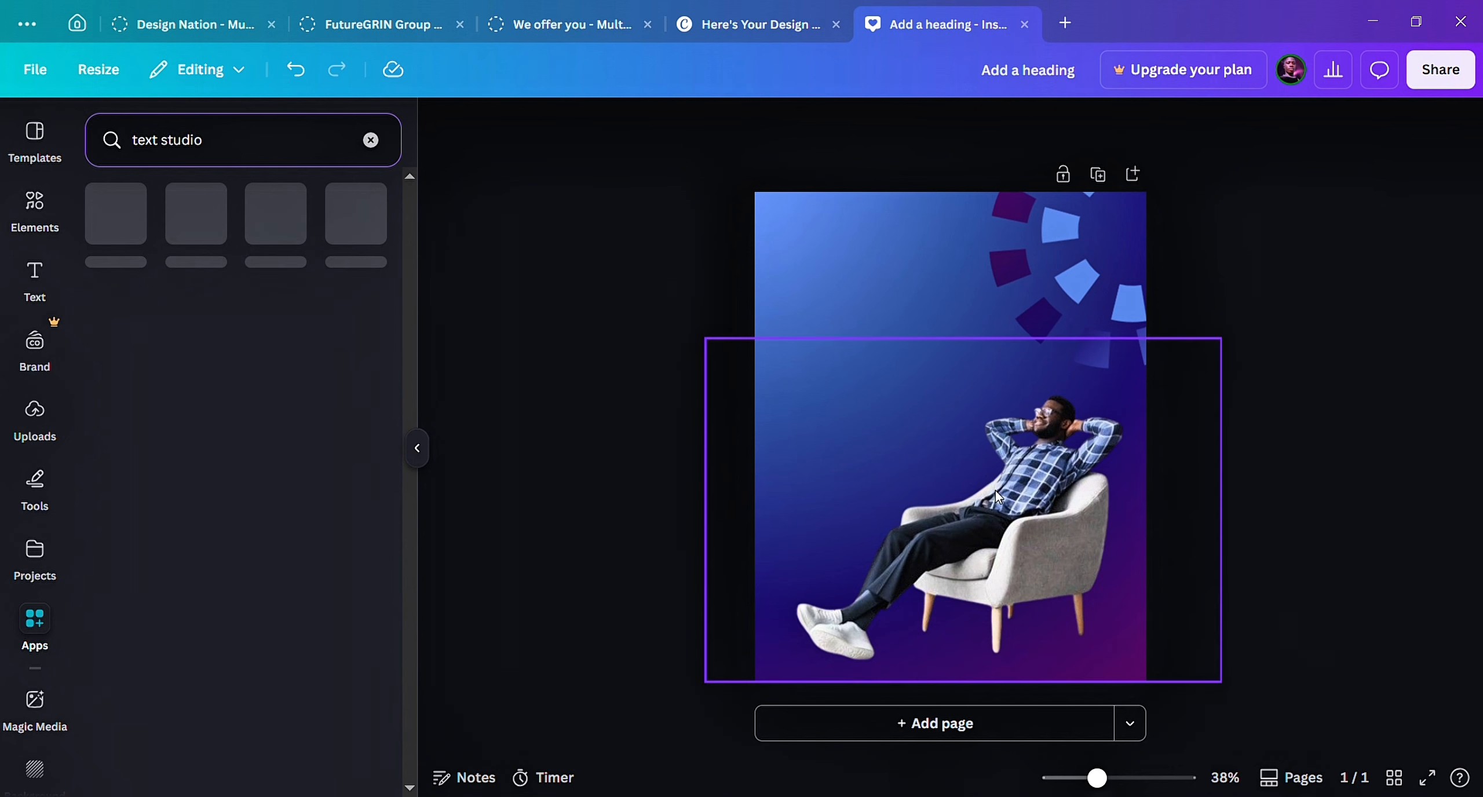
left_click_drag(1001, 487, 1008, 509)
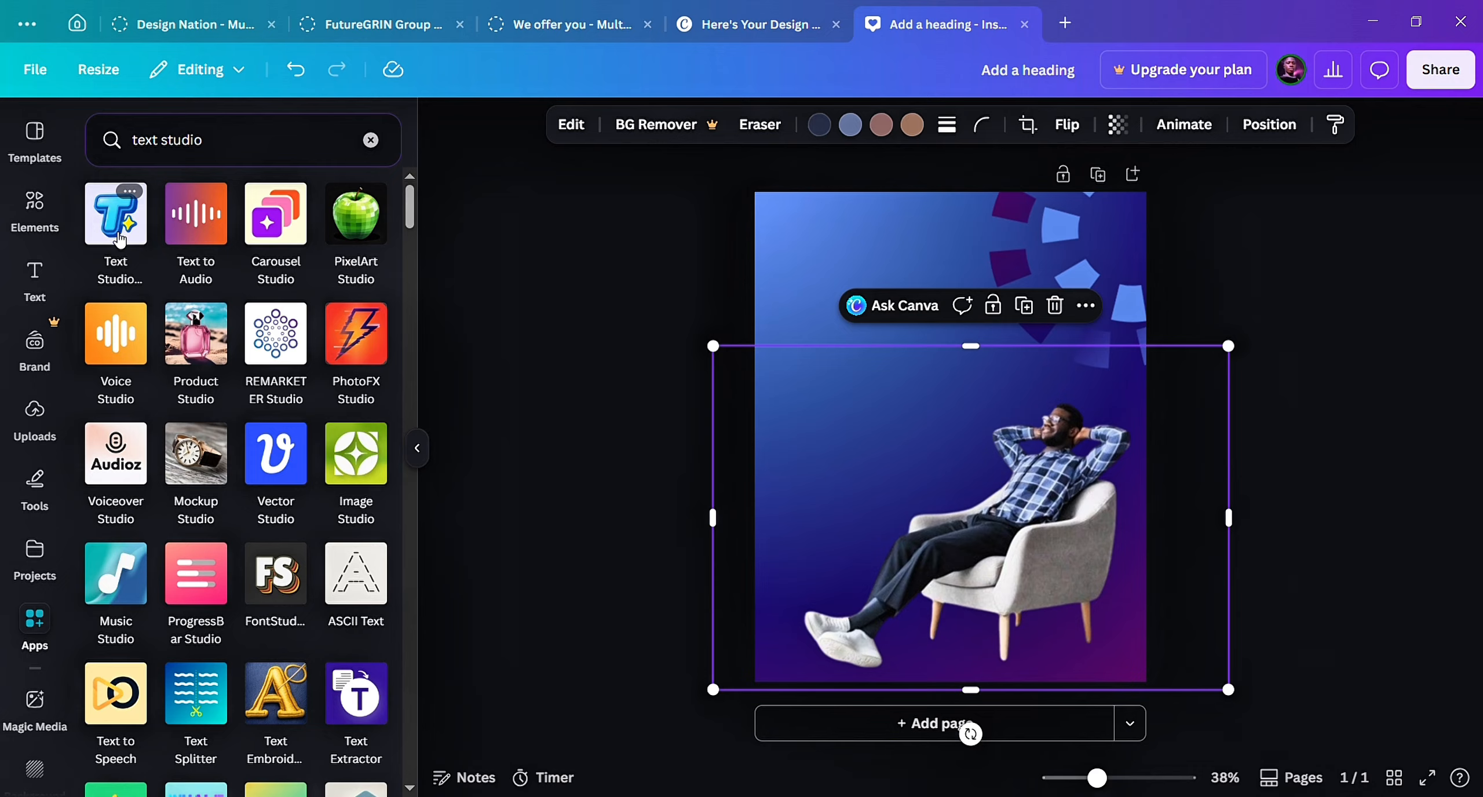
left_click(114, 239)
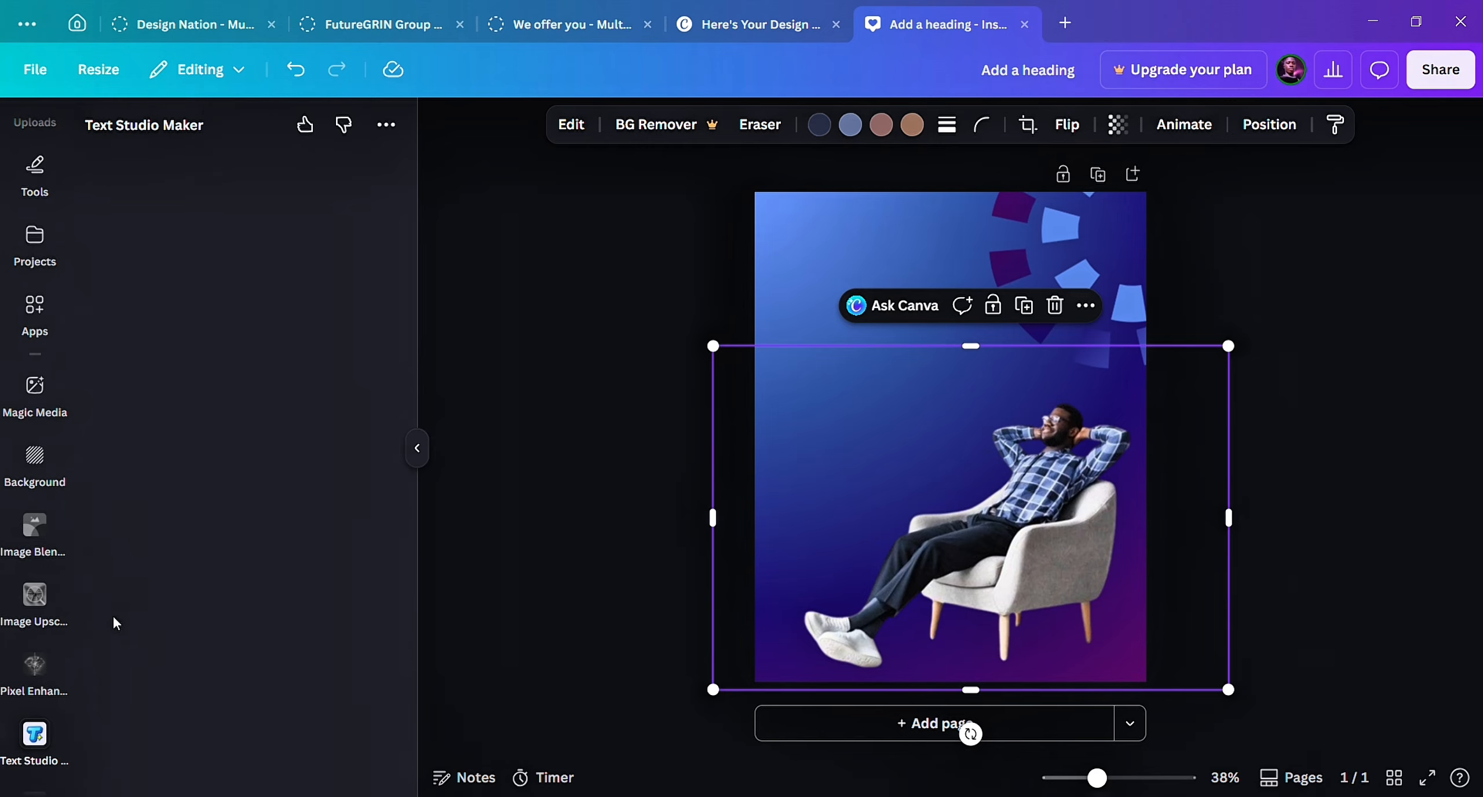
scroll(42, 671, "down", 5)
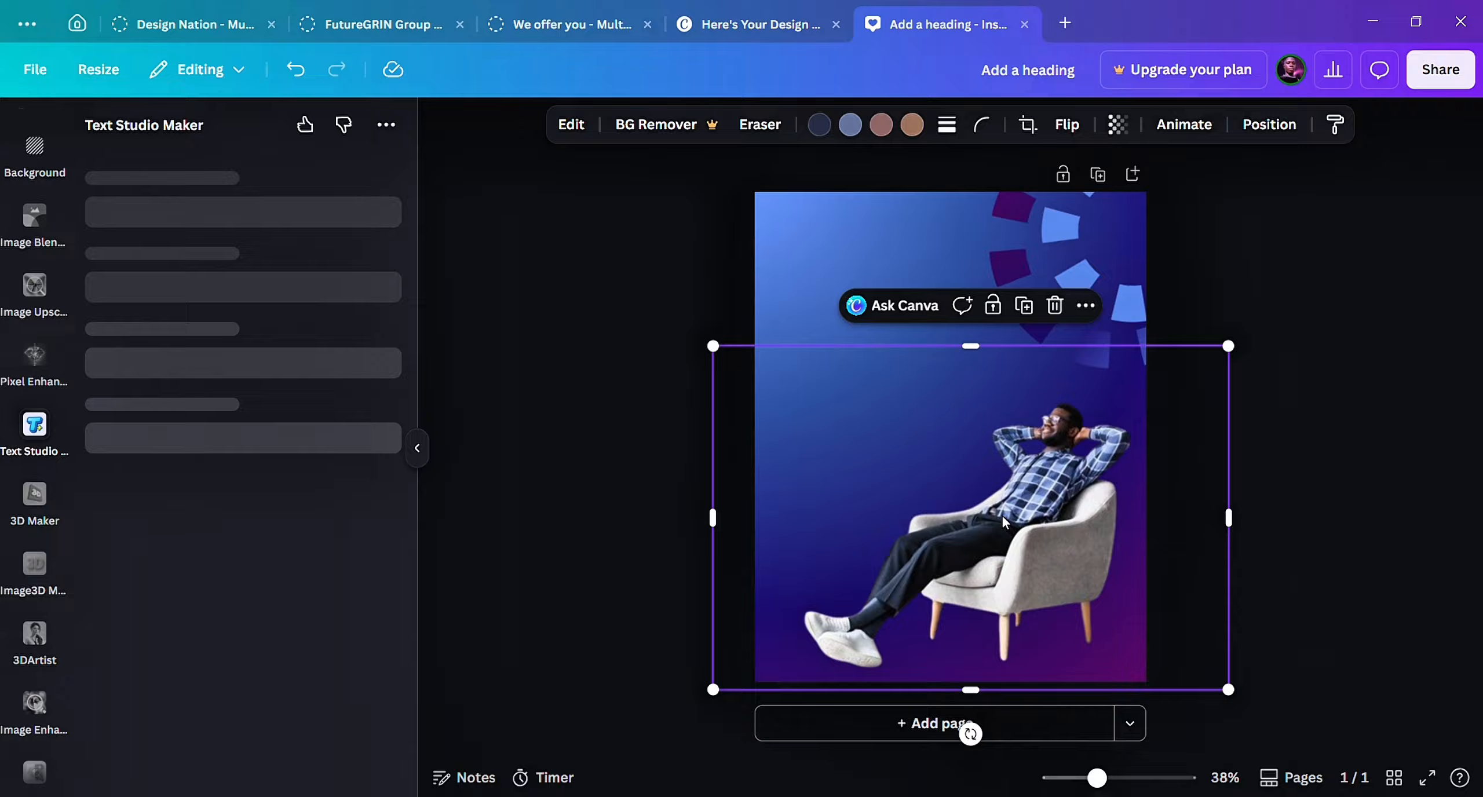
Nudge the armchair cutout until its frame rests on the page's lower edge, and clear the "text studio" app search.
mouse_move(1004, 523)
left_mouse_down()
mouse_move(919, 523)
mouse_move(1005, 521)
mouse_move(985, 523)
left_mouse_up()
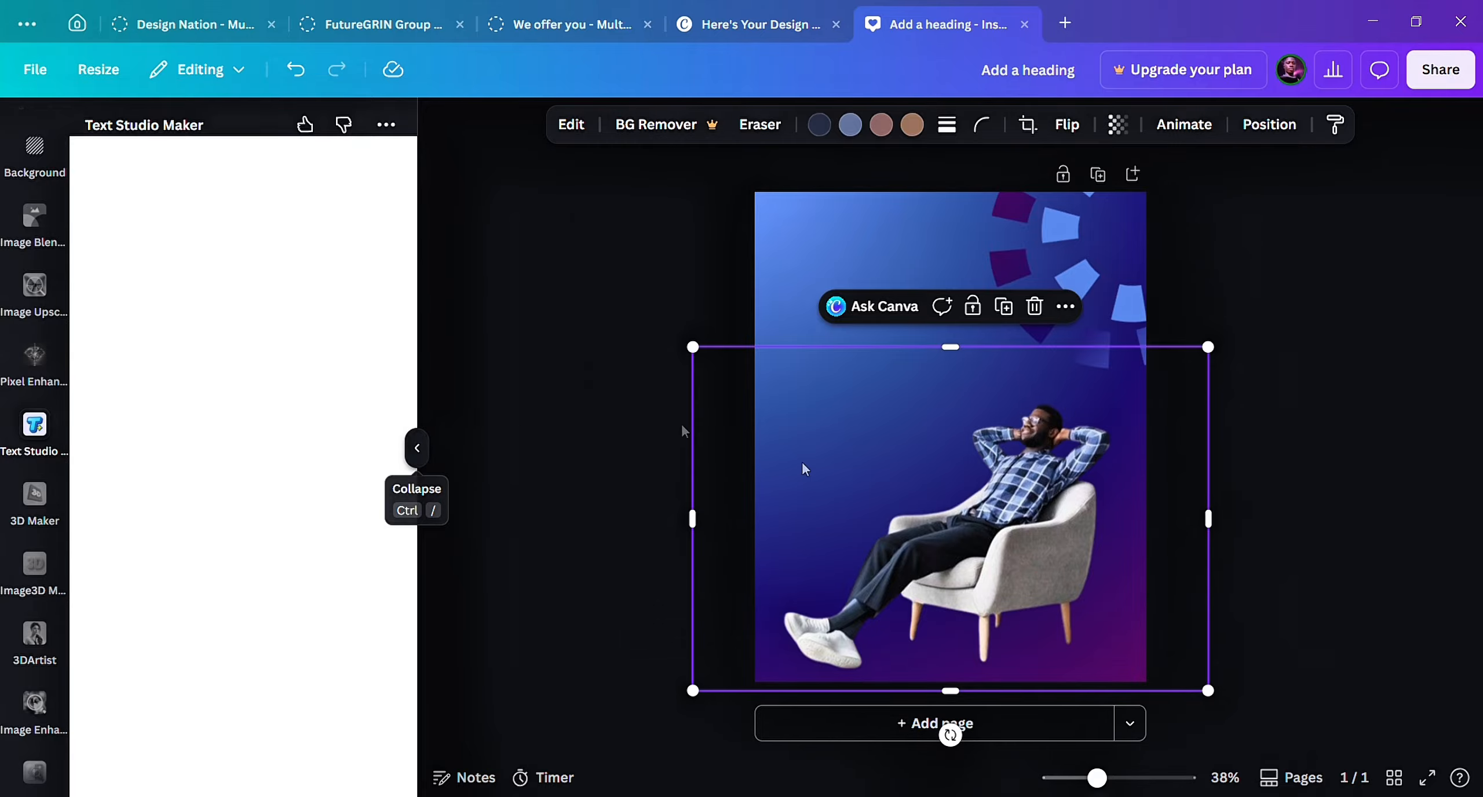
left_click(417, 449)
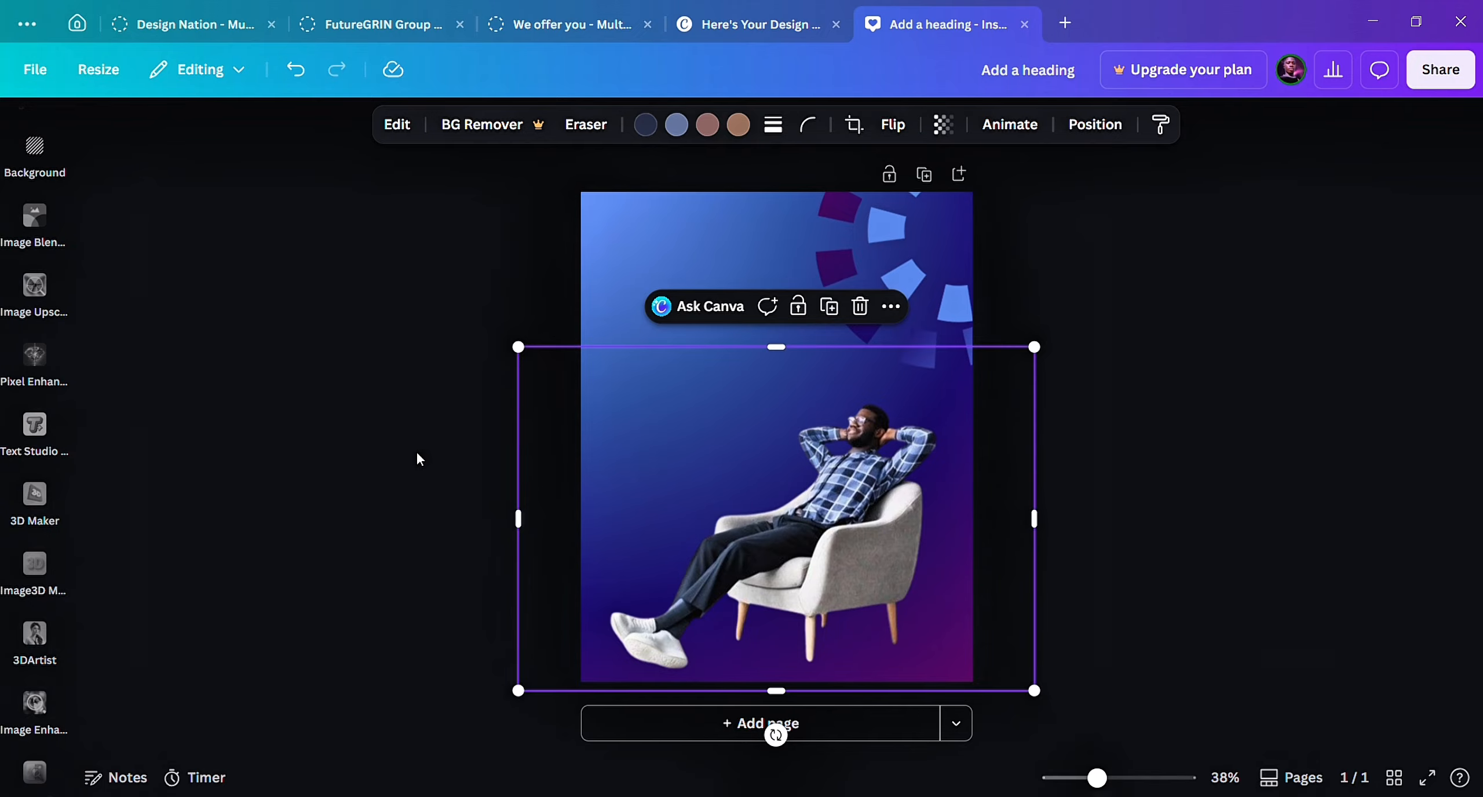
mouse_move(811, 509)
left_mouse_down()
mouse_move(867, 518)
mouse_move(826, 510)
left_mouse_up()
scroll(39, 331, "up", 10)
left_click(39, 330)
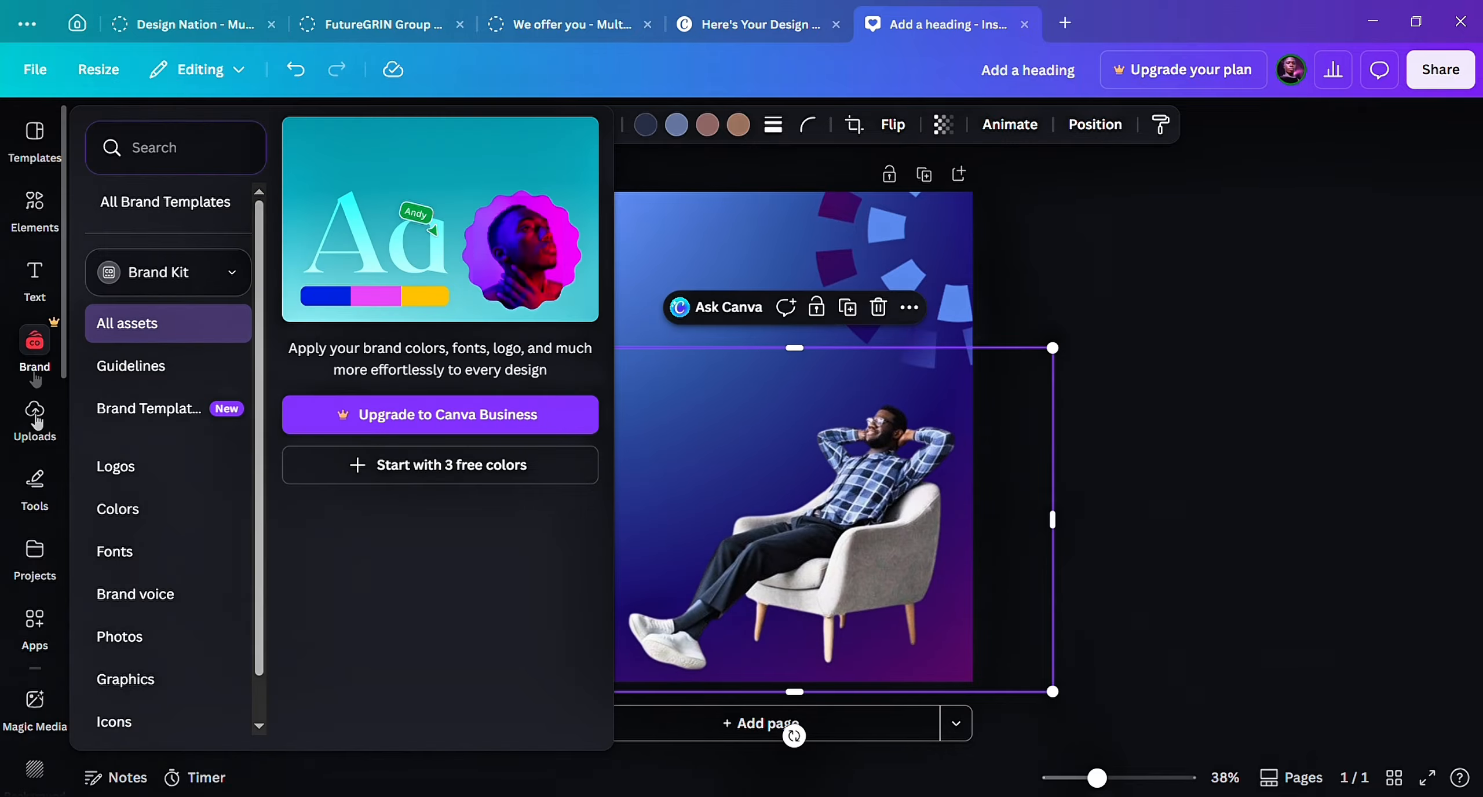
left_click(35, 571)
left_click(38, 649)
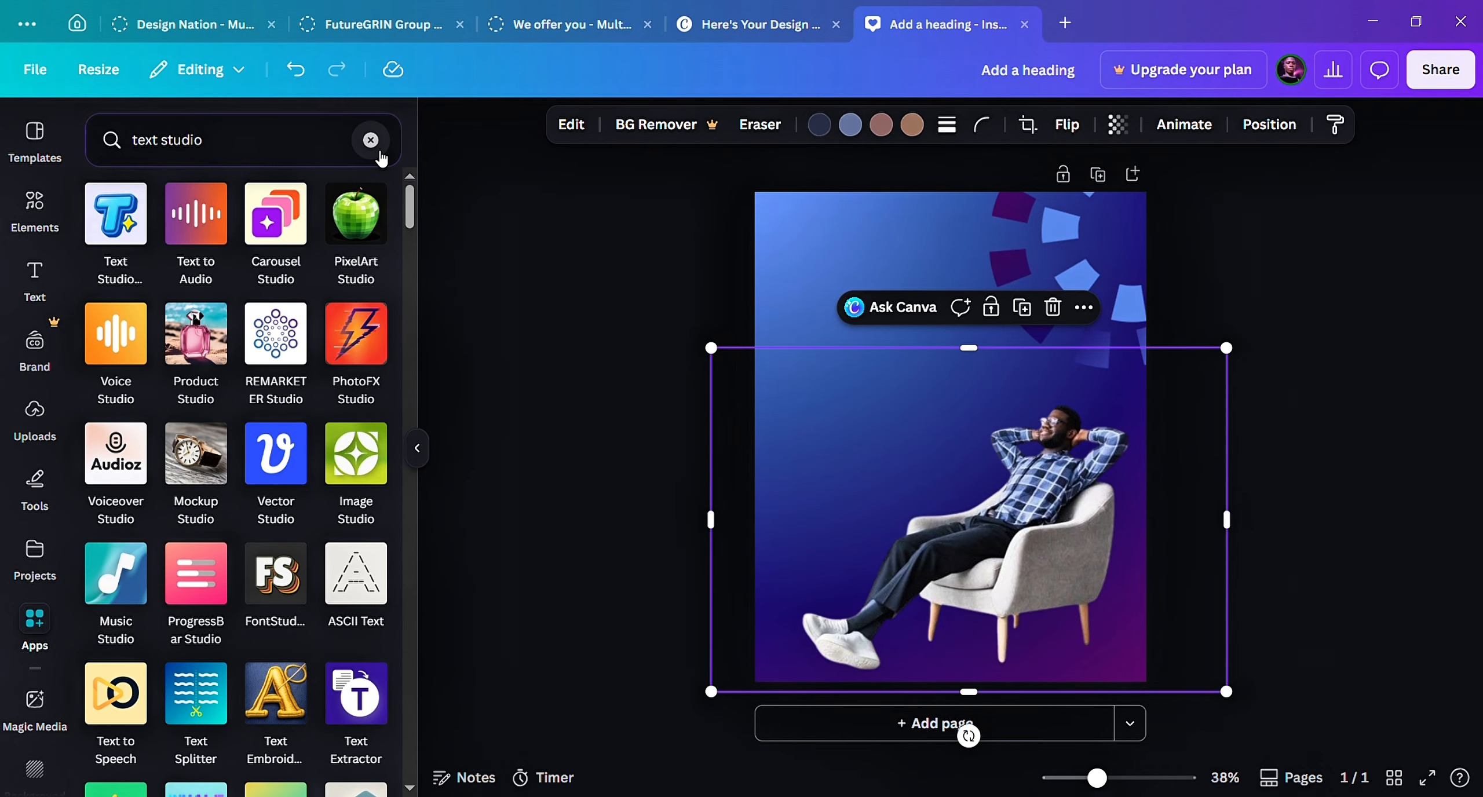
left_click(371, 141)
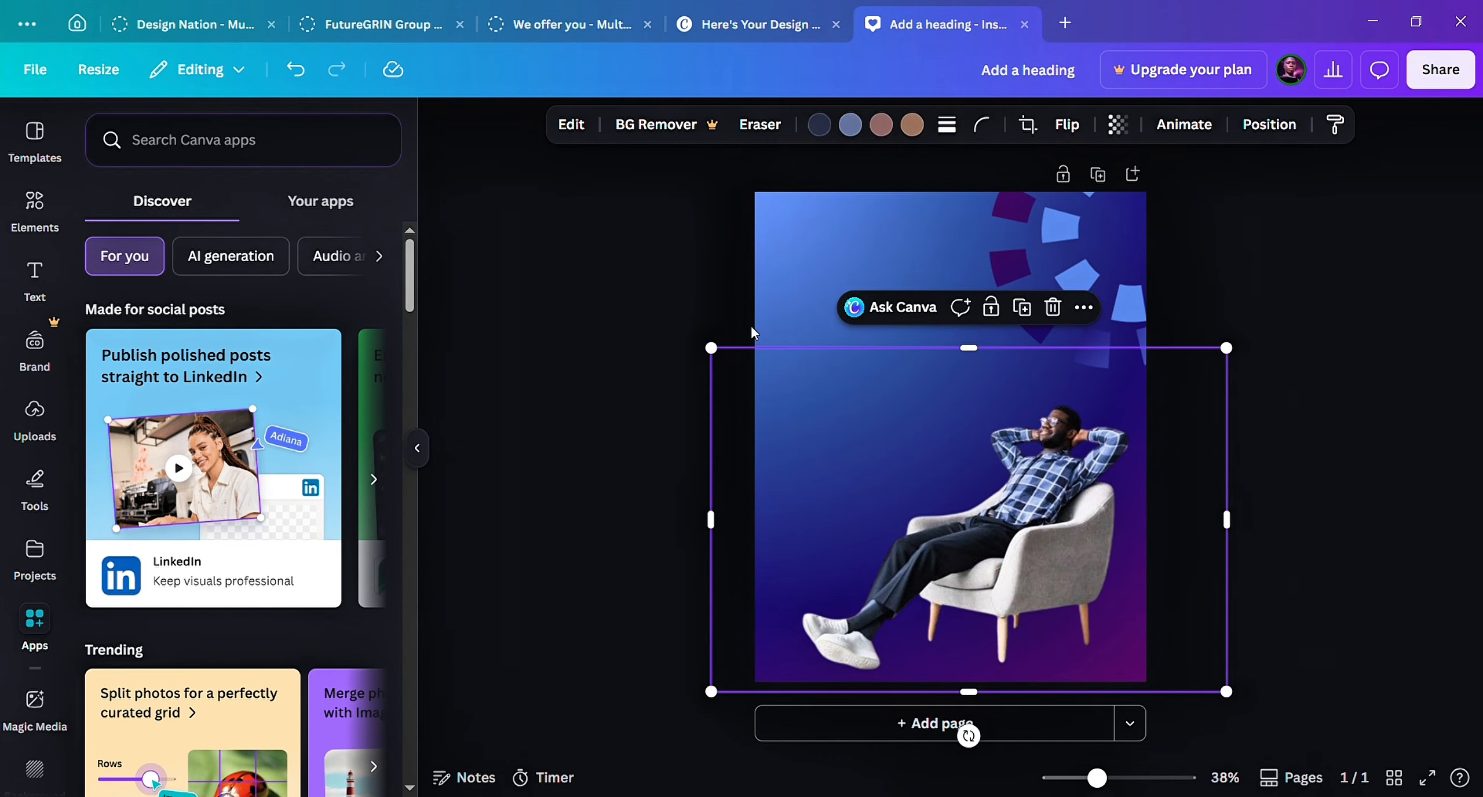
mouse_move(939, 451)
left_mouse_down()
mouse_move(900, 512)
mouse_move(917, 391)
mouse_move(876, 430)
mouse_move(944, 444)
left_mouse_up()
Search the apps for "AI Image Enhancer".
left_click(323, 147)
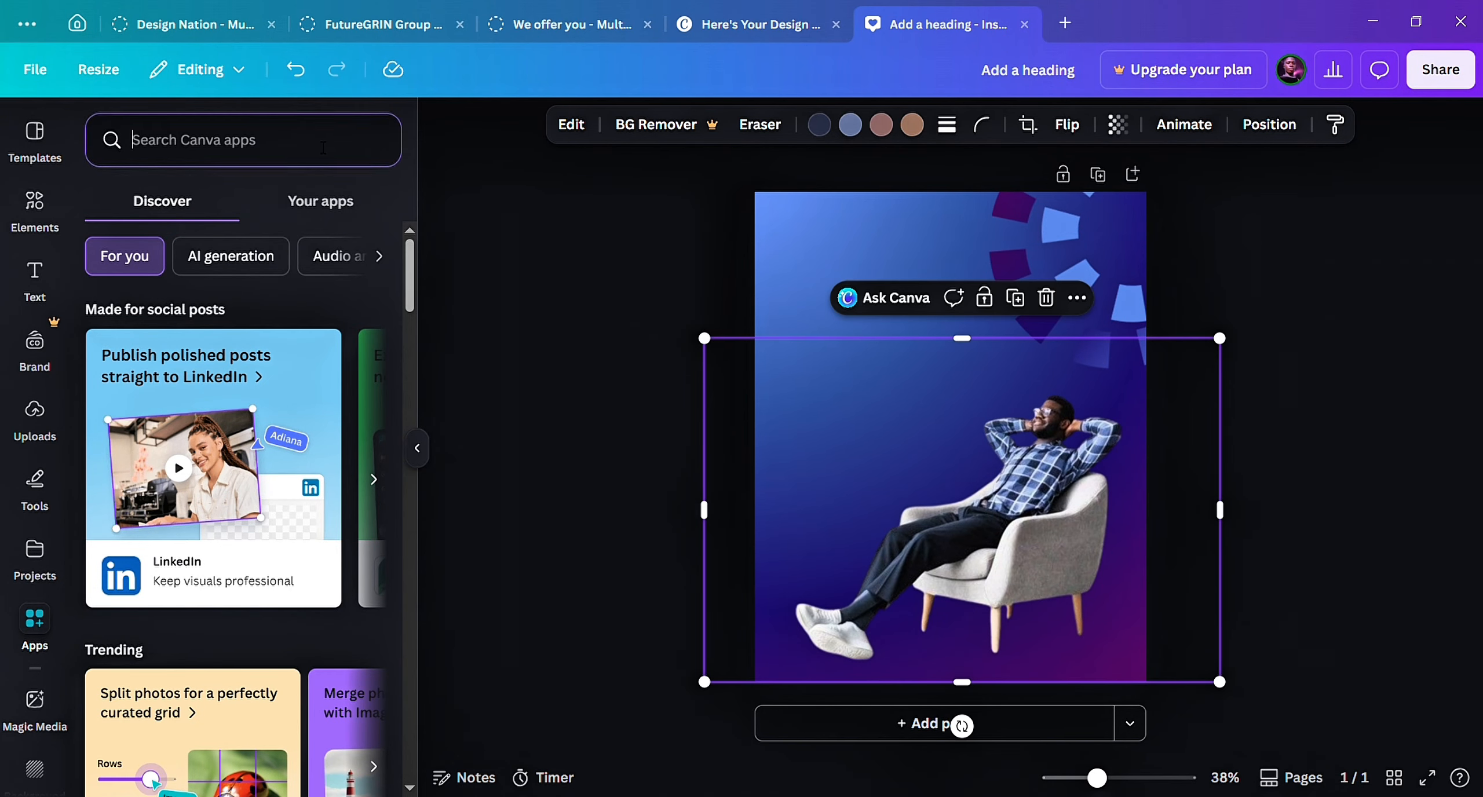
type("imag")
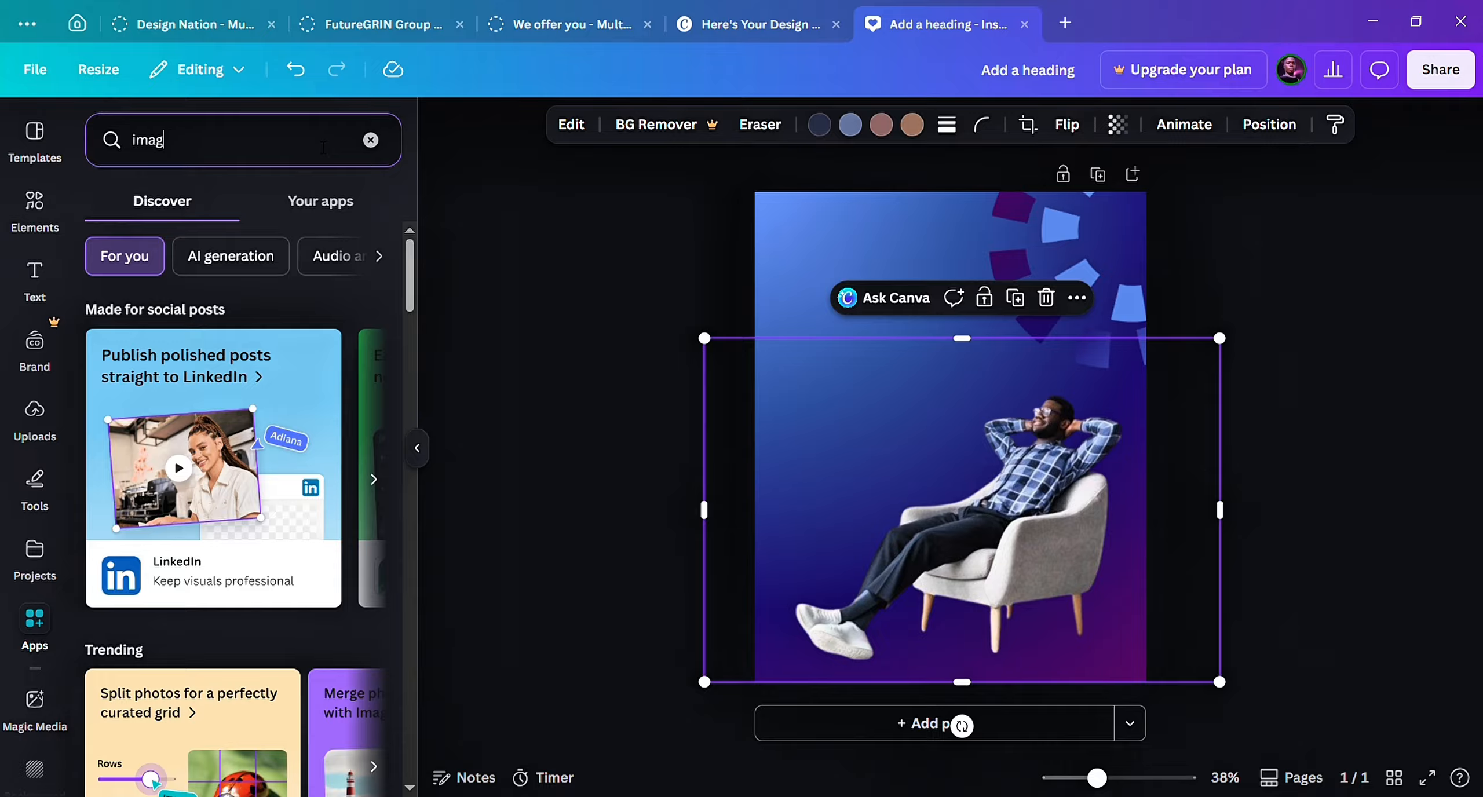
key("BackSpace")
key("BackSpace")
key("BackSpace")
key("BackSpace")
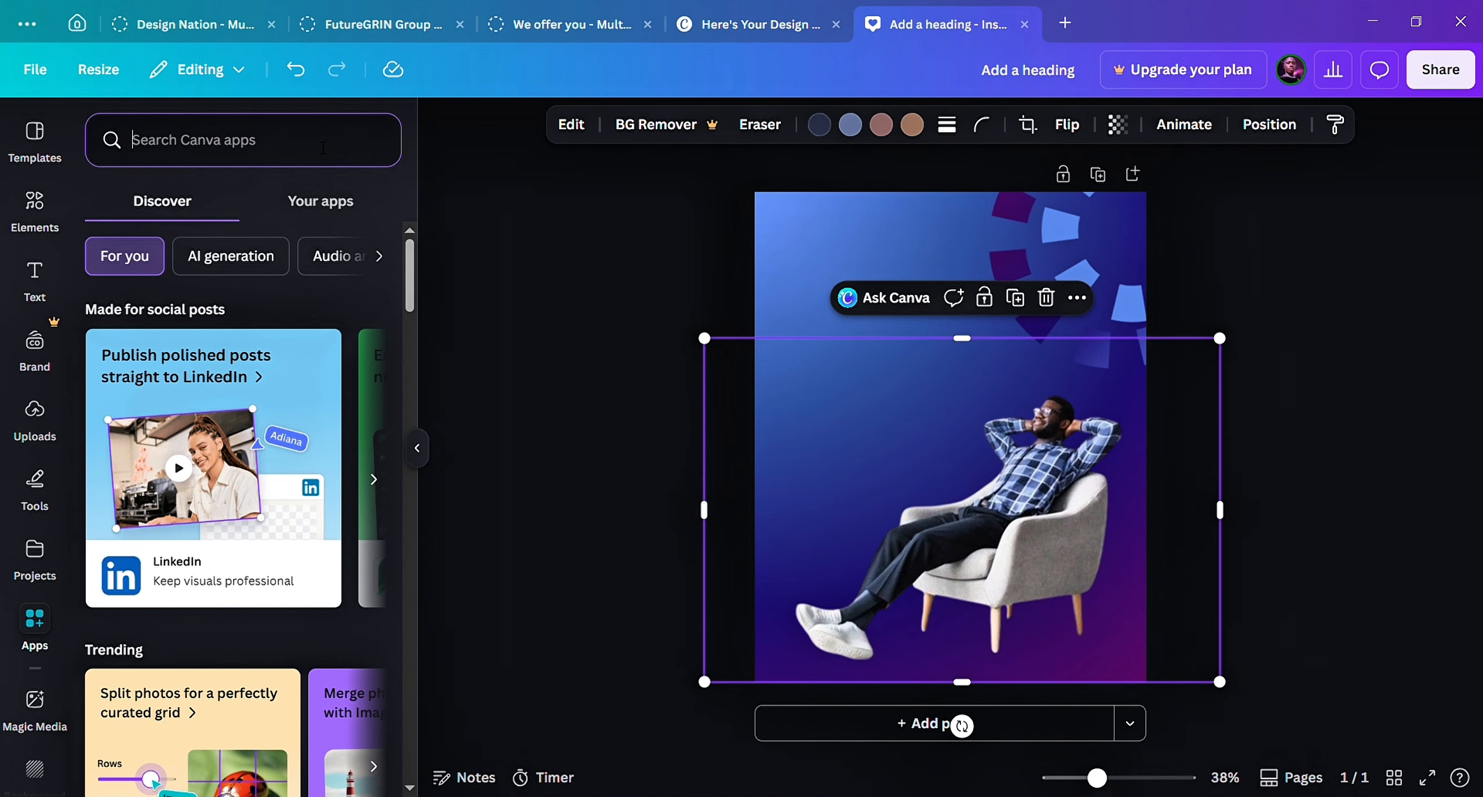
type("aio")
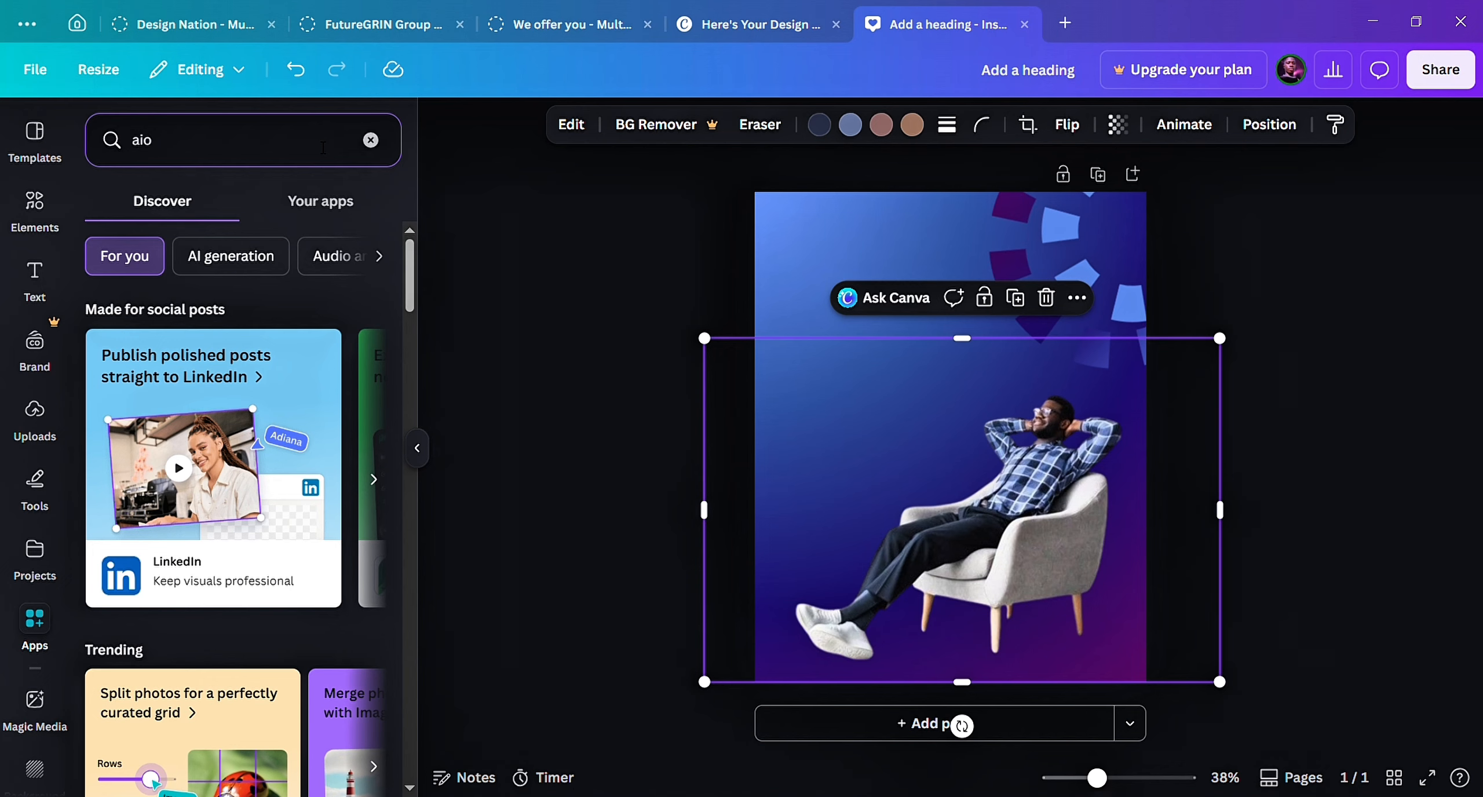
key("BackSpace")
type("image enha")
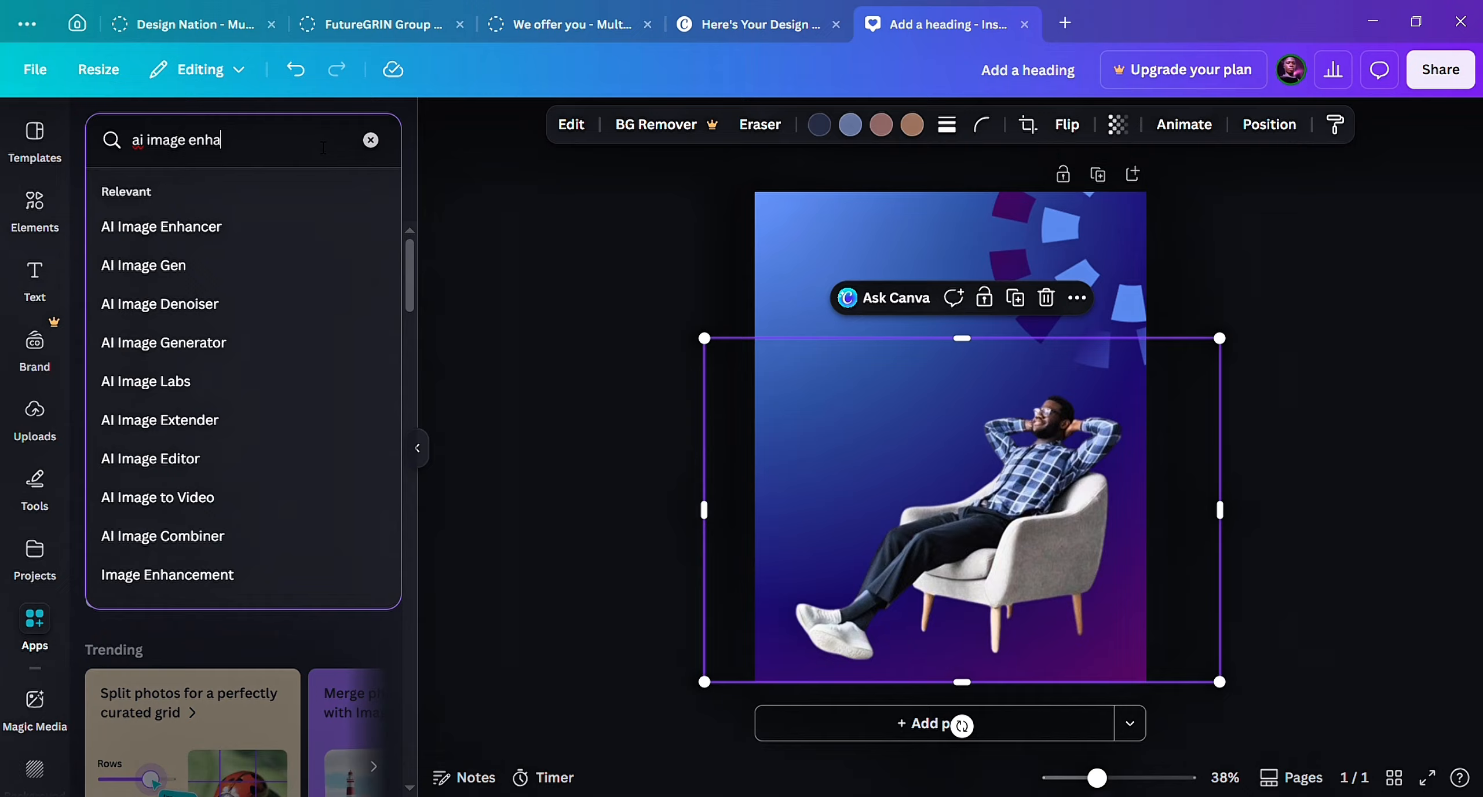
left_click(170, 227)
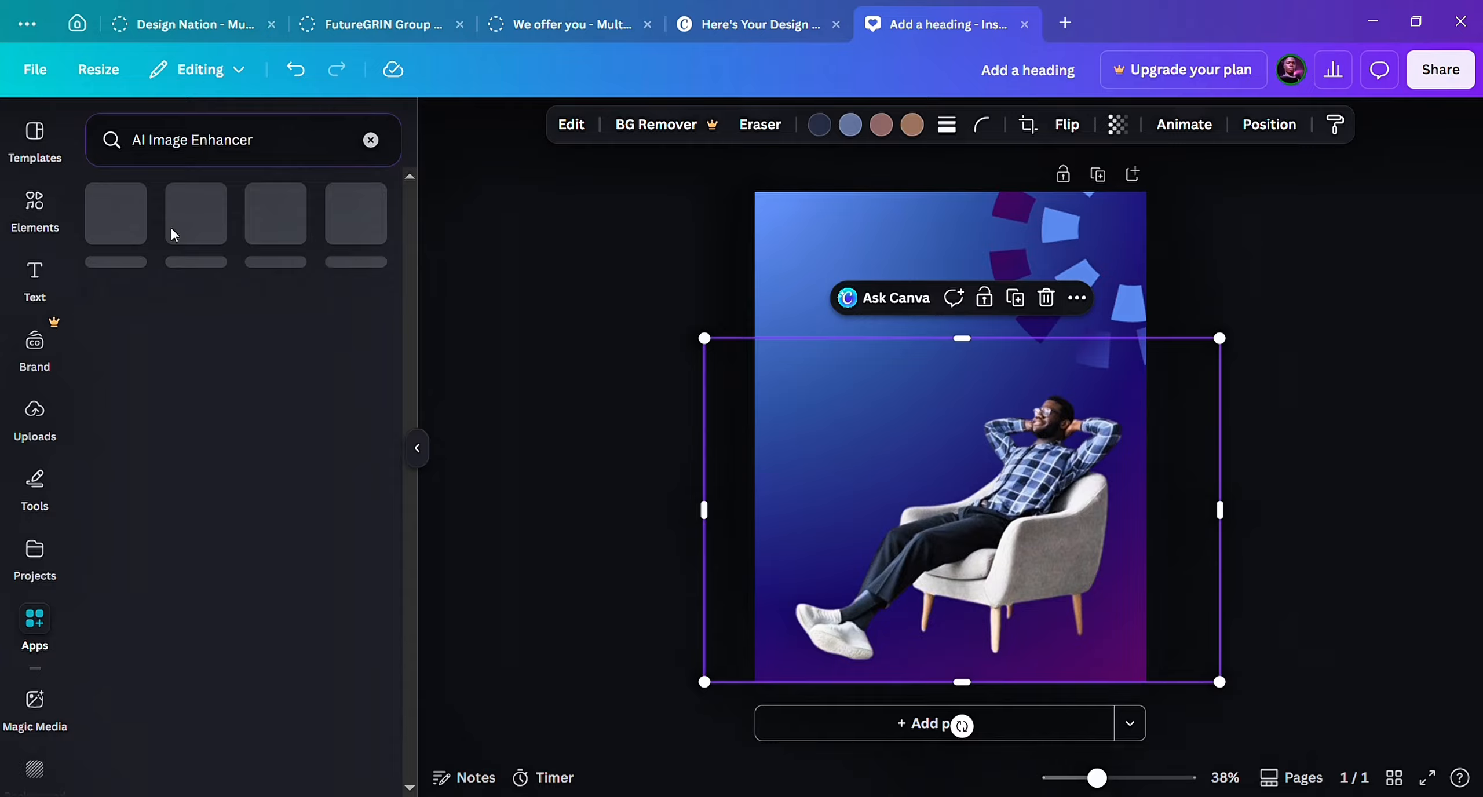
Return to the Text Studio Maker app and show its trending text effects.
scroll(35, 272, "down", 10)
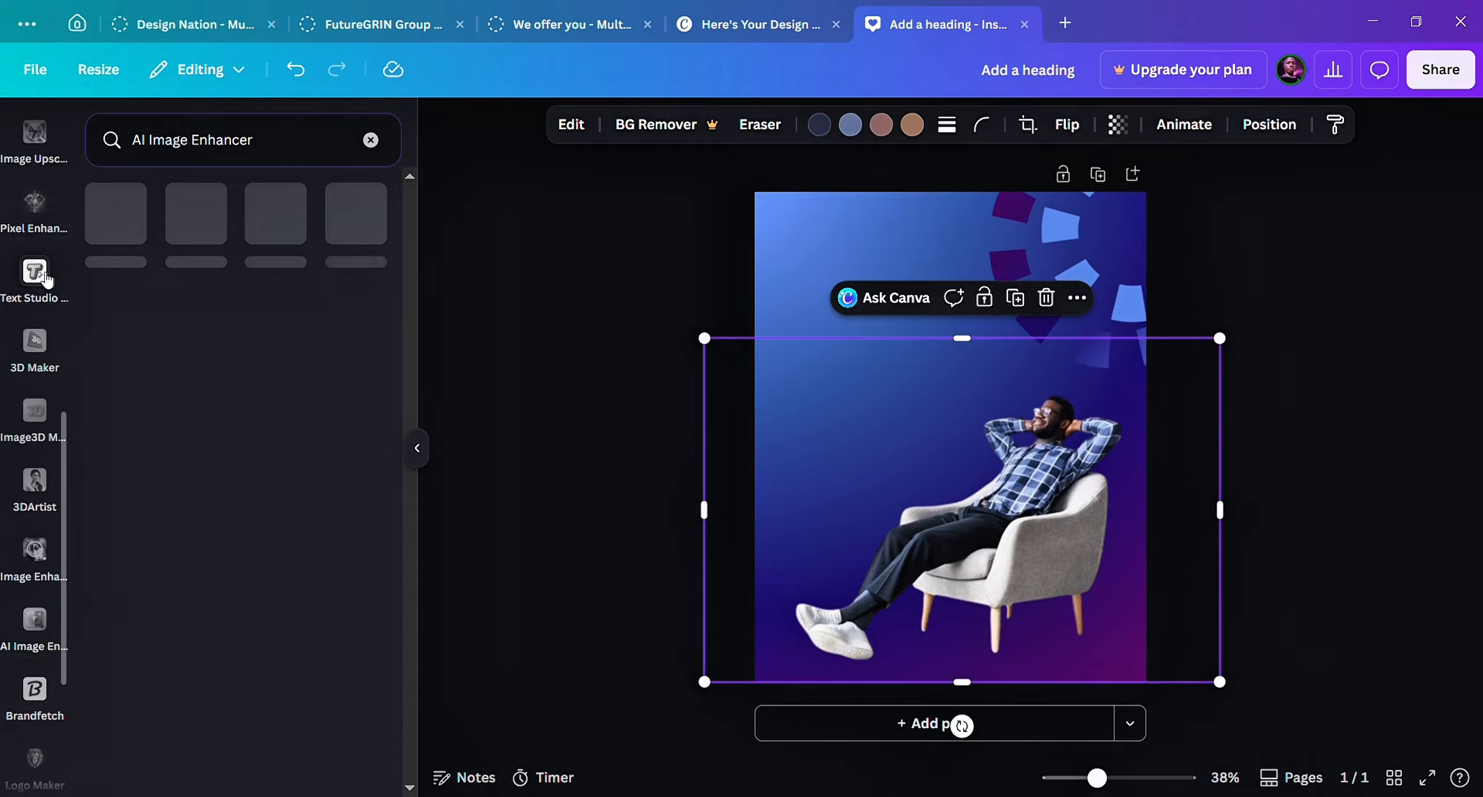
left_click(46, 279)
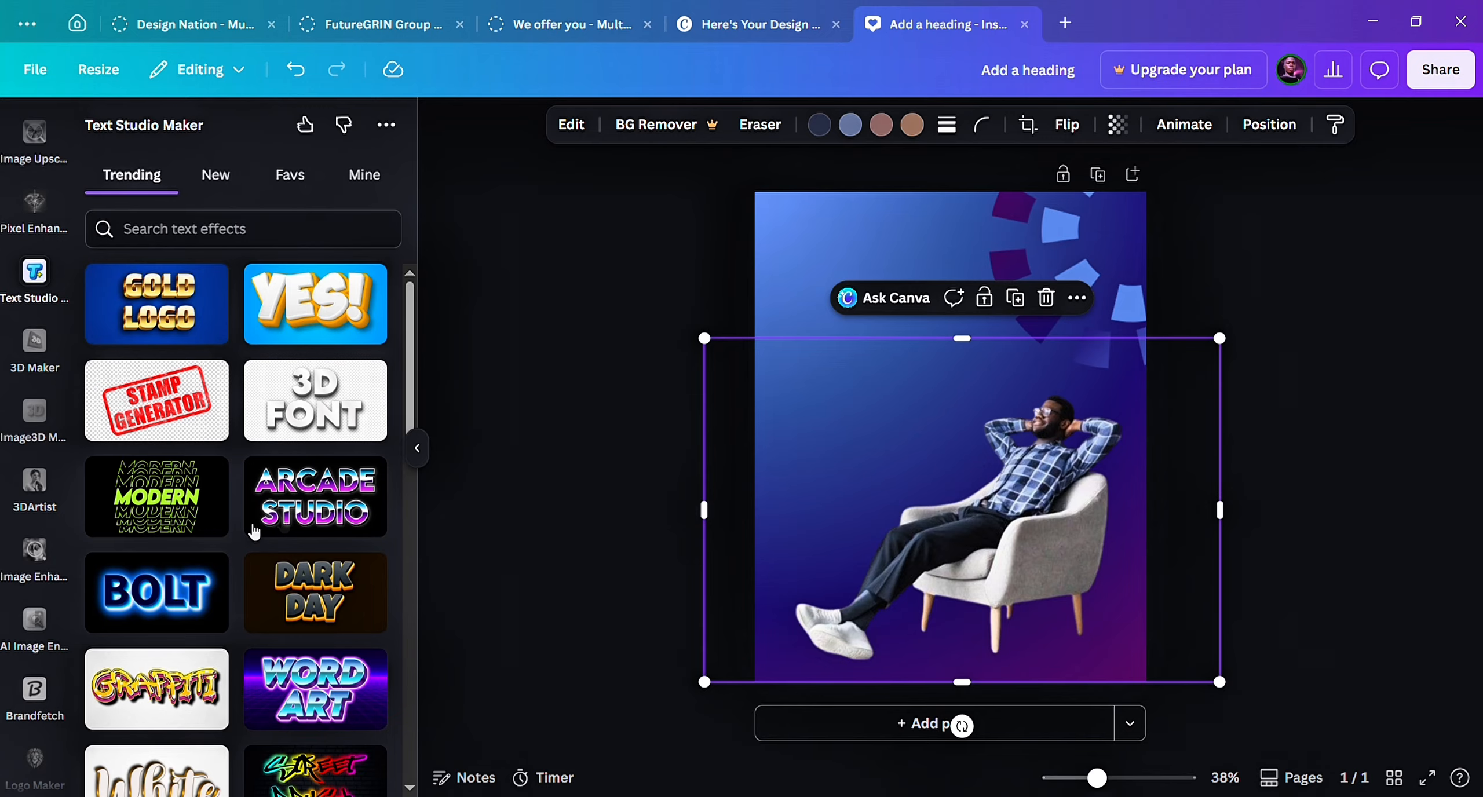
Choose the 3D Font text effect and set its text to "WEEk" with "END" on a second line.
scroll(237, 544, "down", 10)
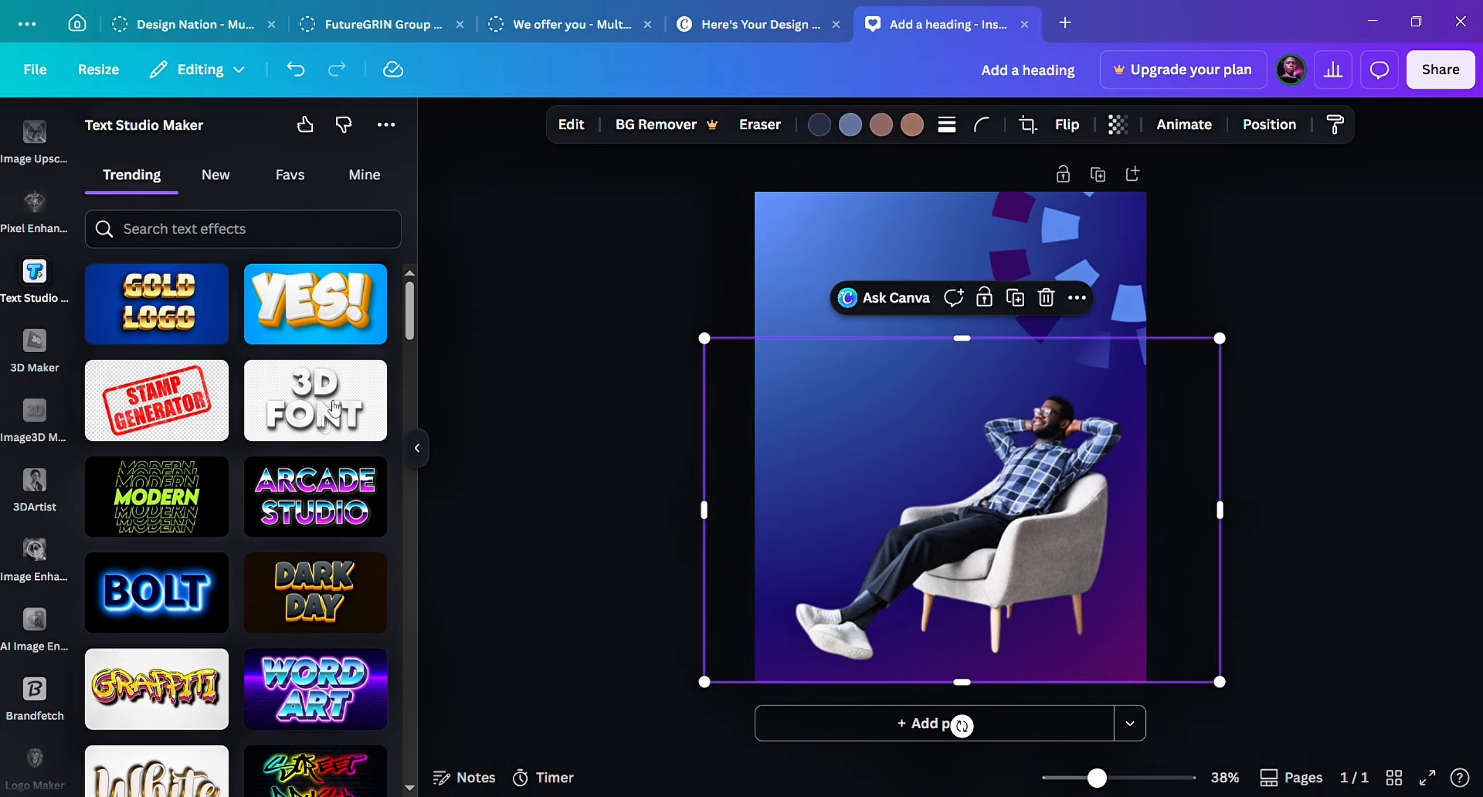
left_click(309, 400)
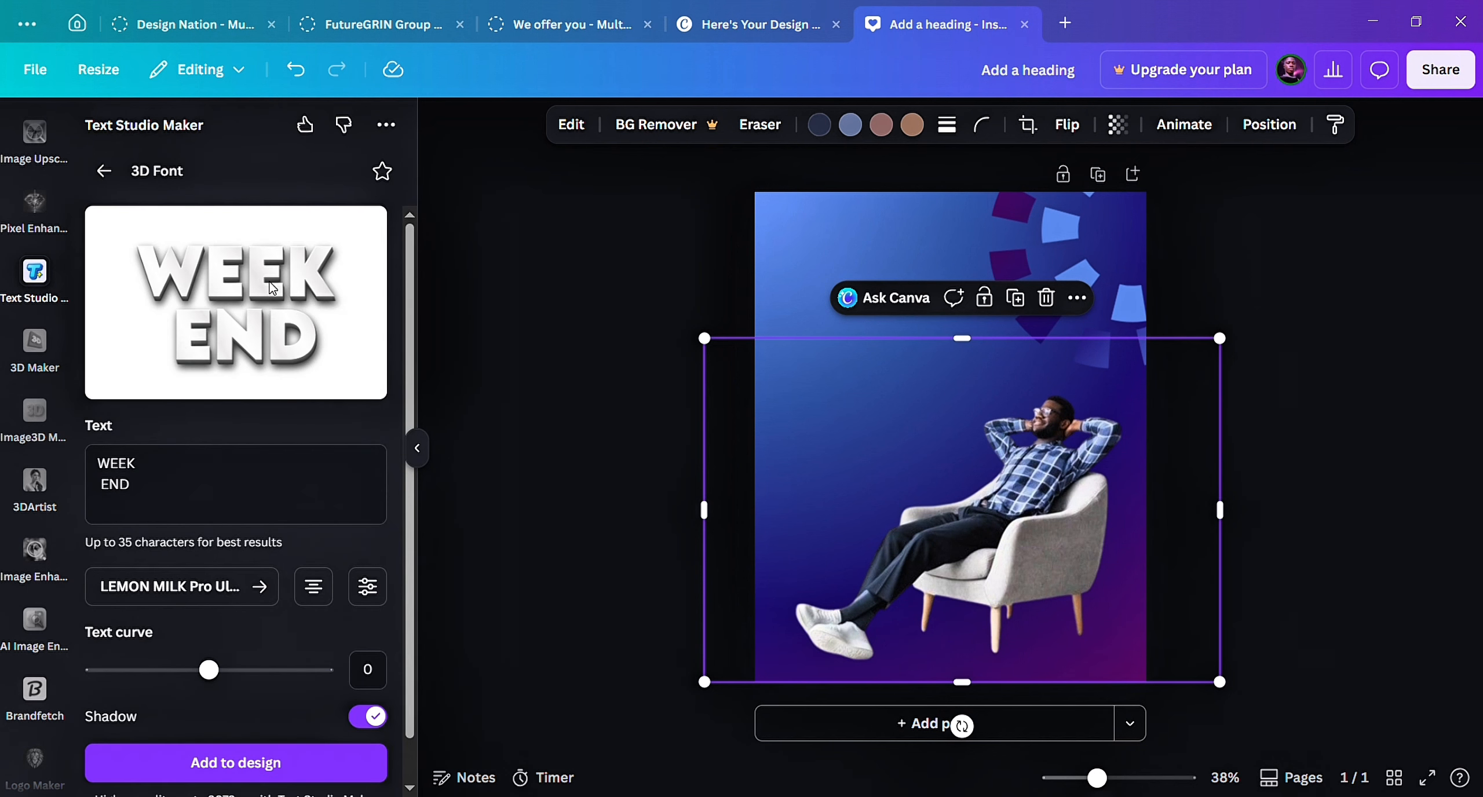
left_click(108, 498)
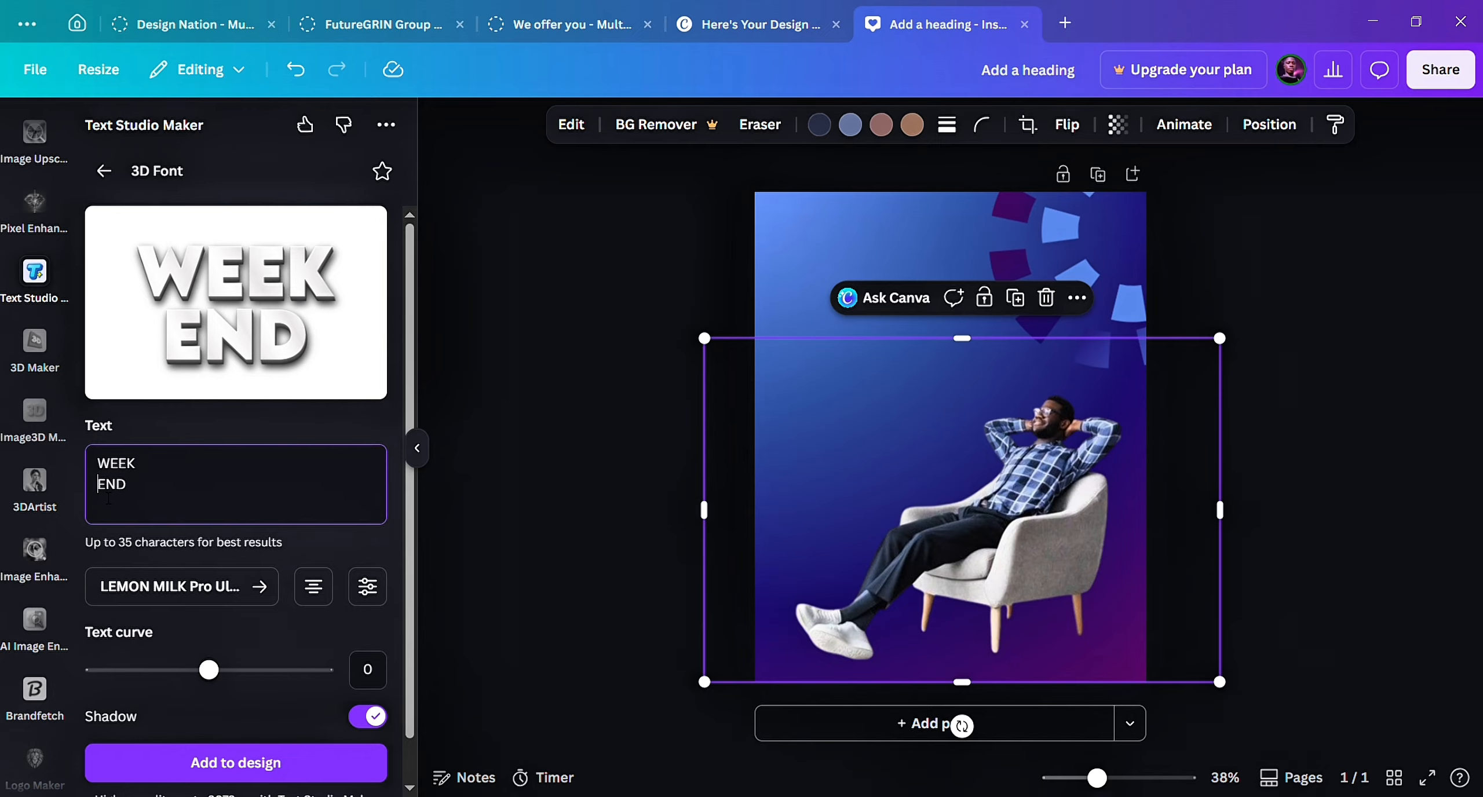
key("BackSpace")
key("BackSpace")
key("BackSpace")
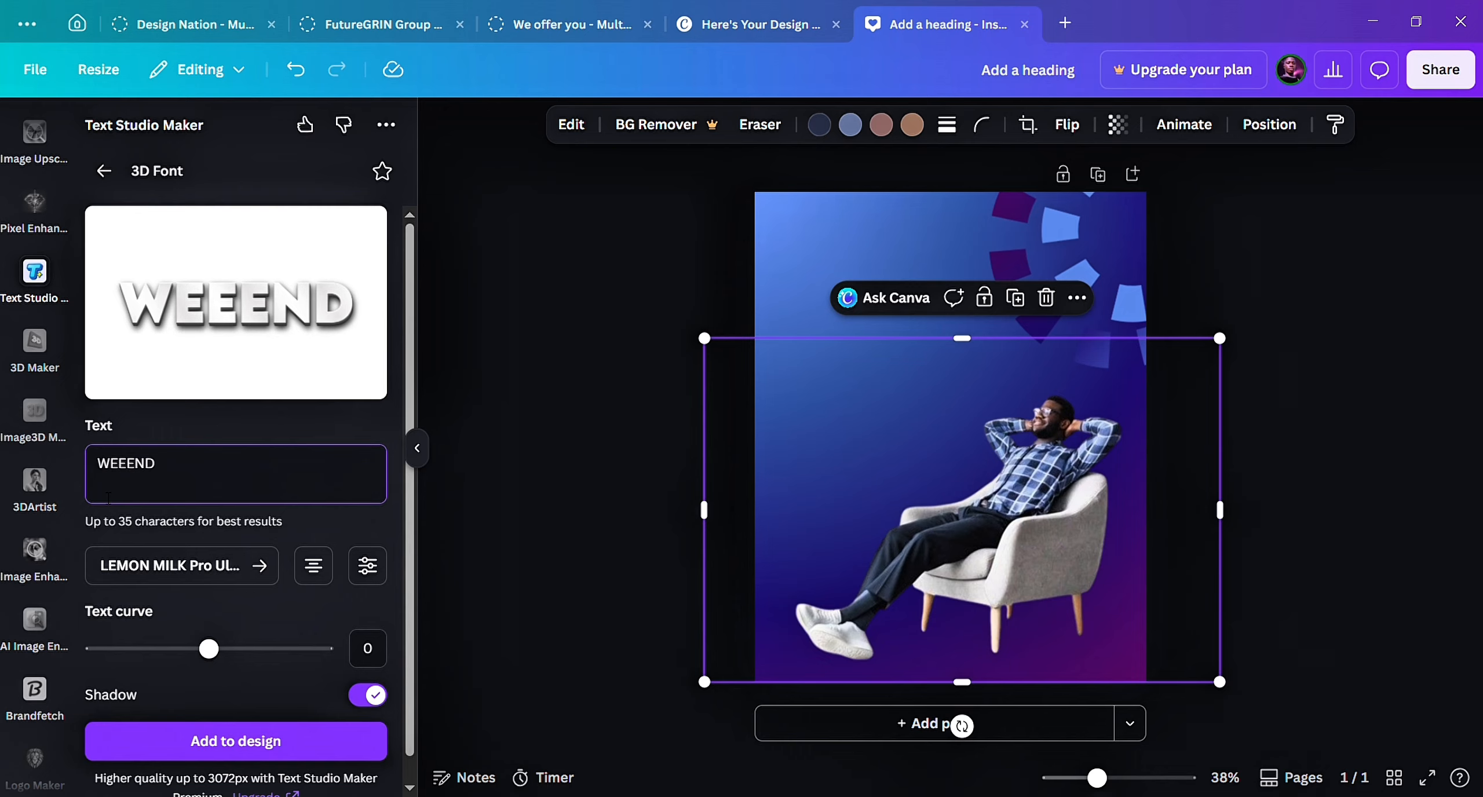
type("k")
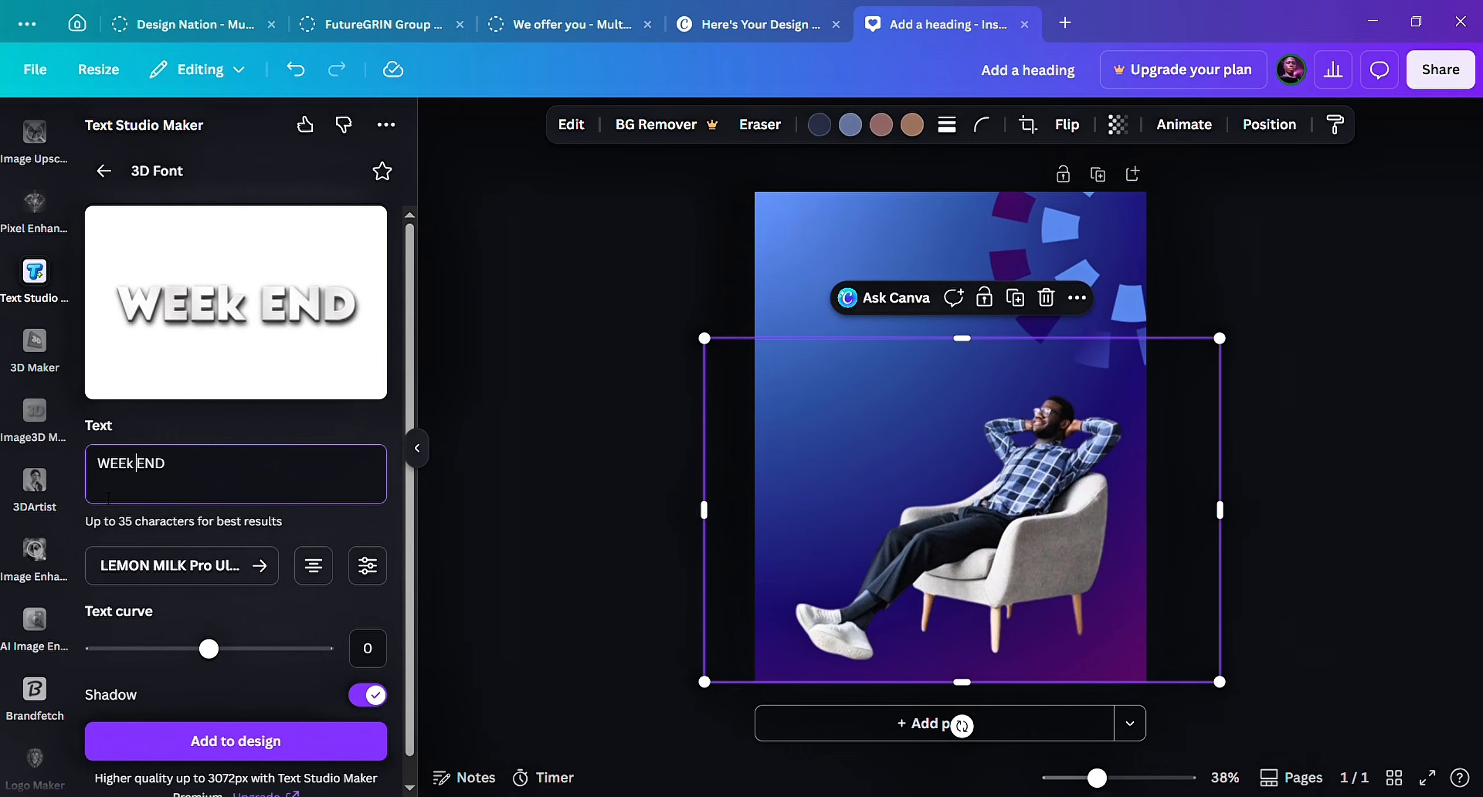
key("BackSpace")
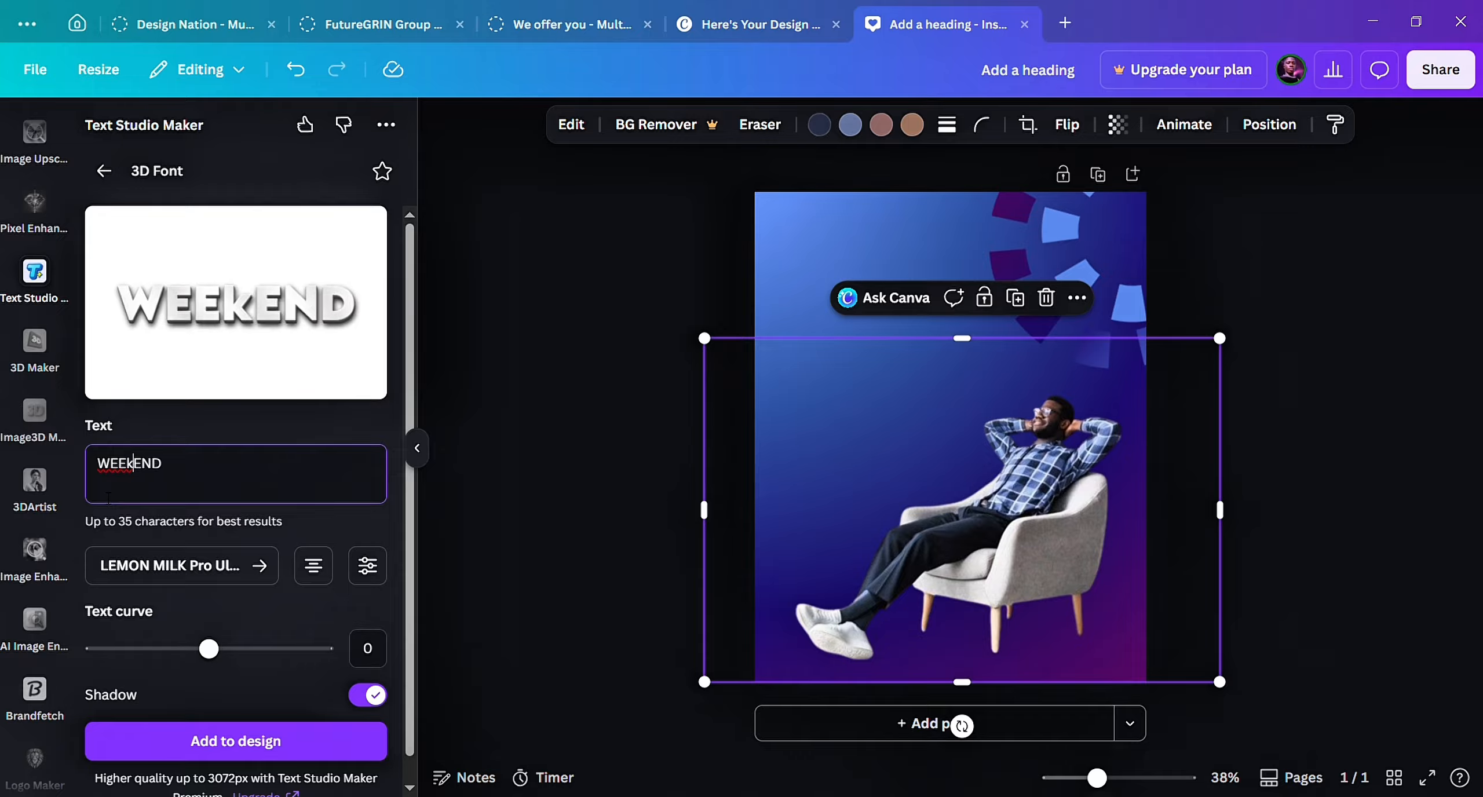
key("Return")
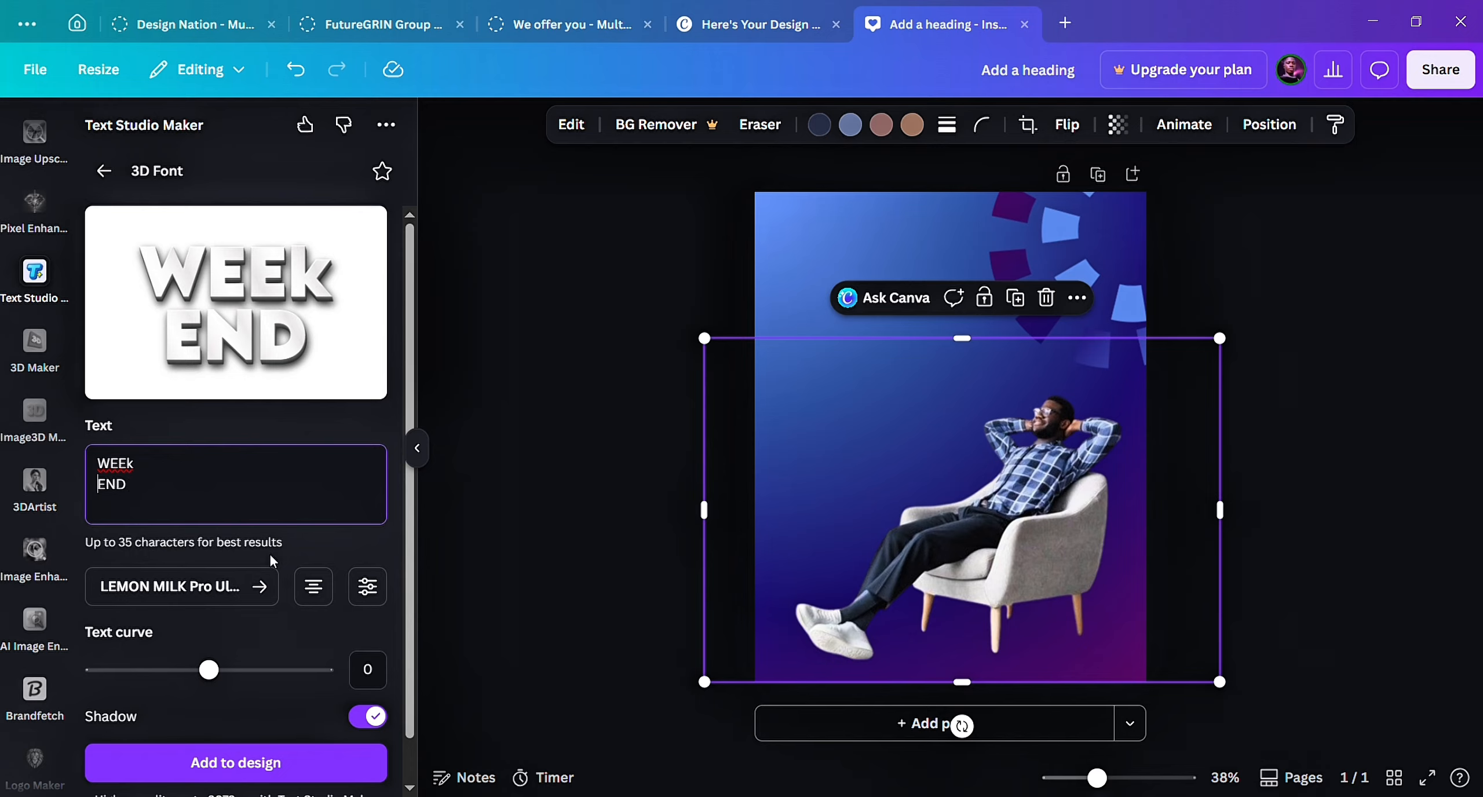
Left-align the 3D text and indent "END" by one space.
left_click(318, 590)
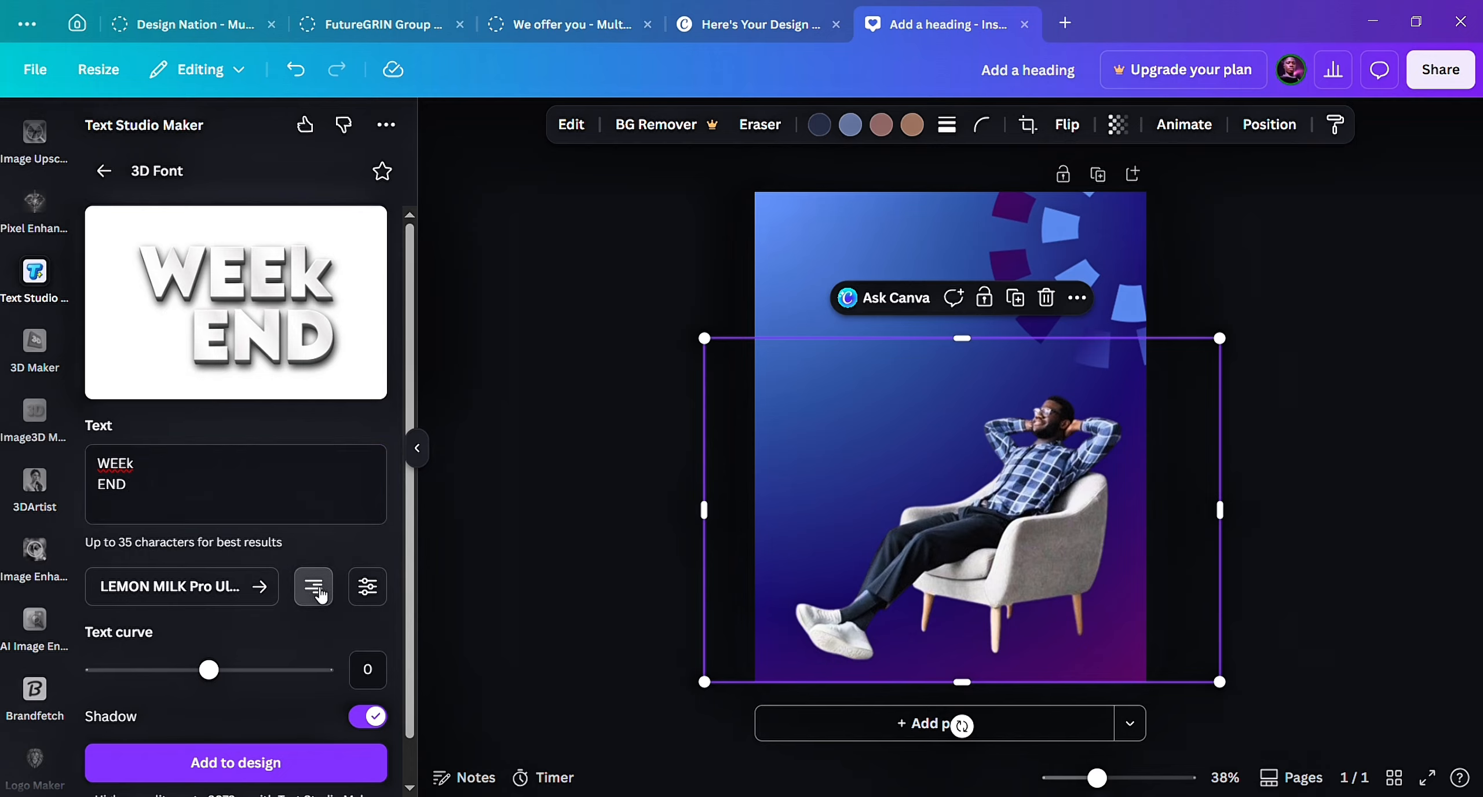
left_click(317, 590)
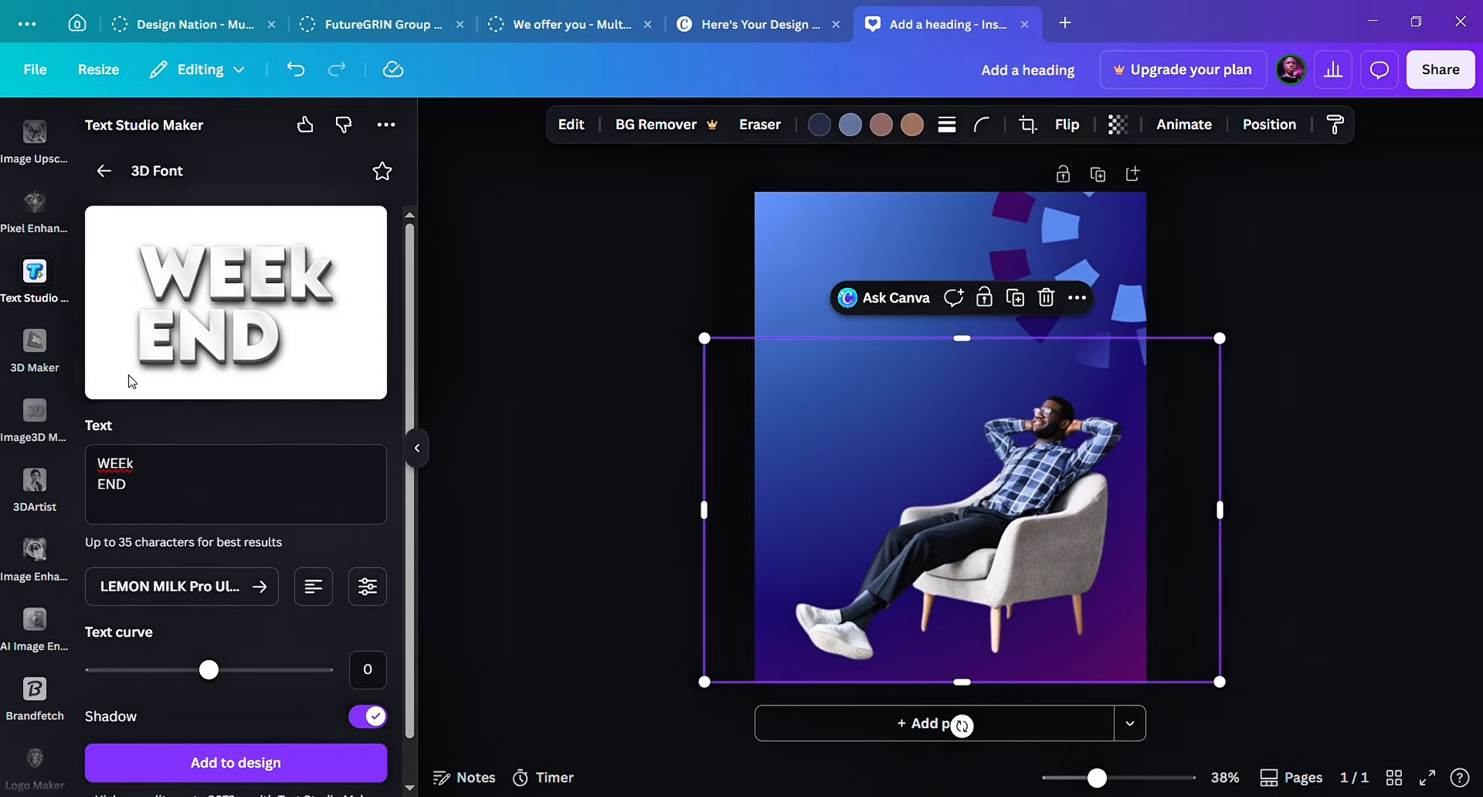
left_click(102, 487)
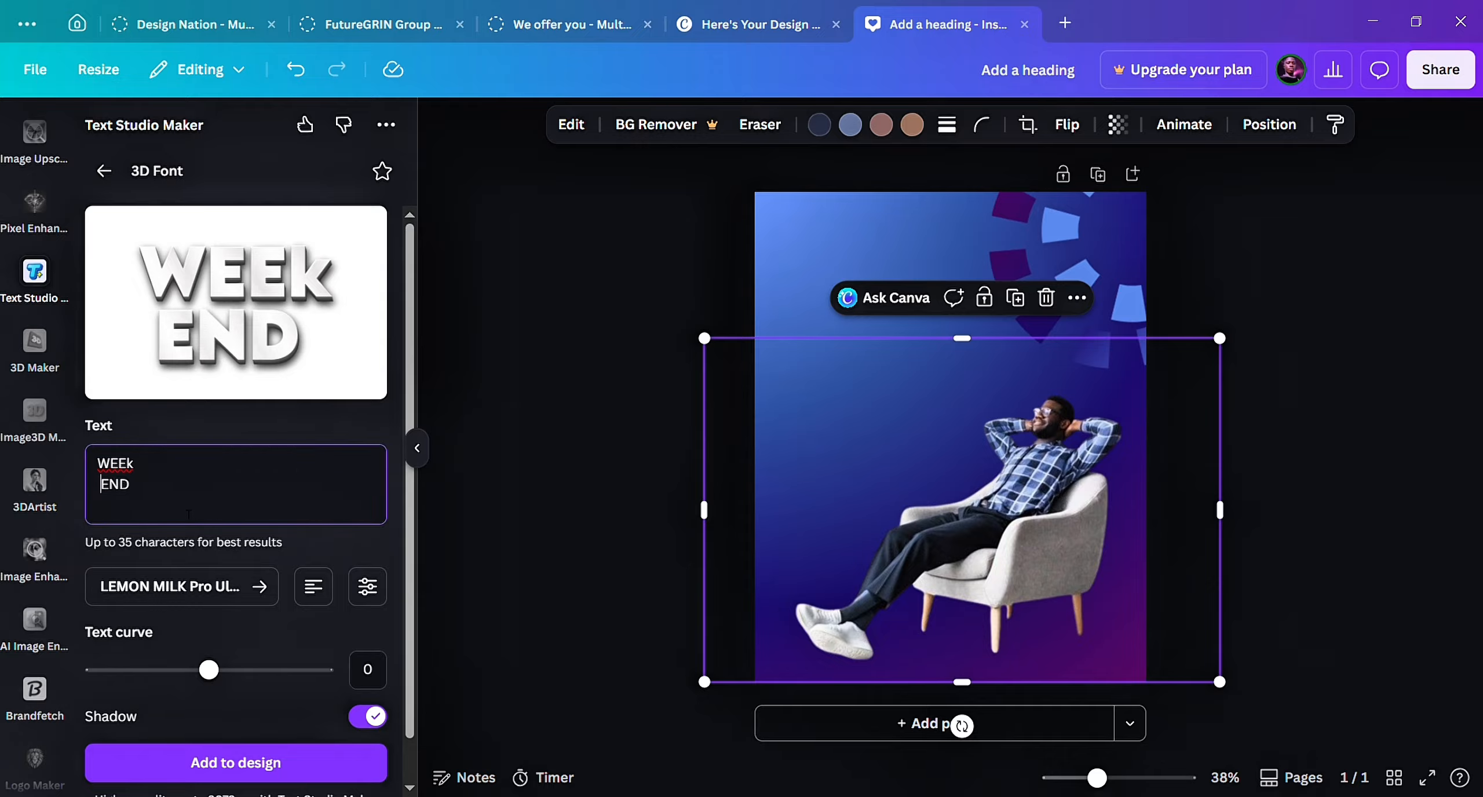
Change the 3D text's font to Hartone Regular and check the preview.
left_click(262, 588)
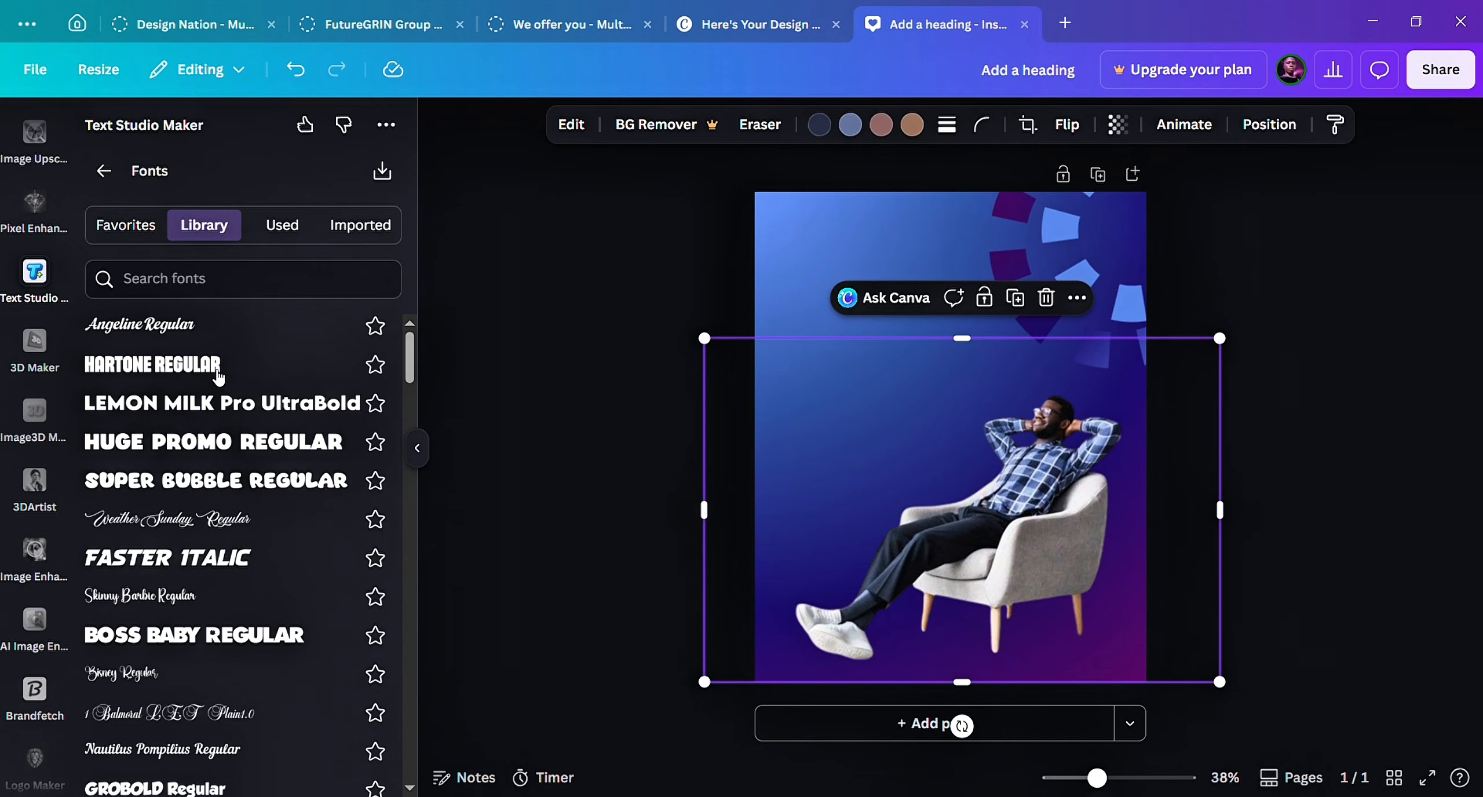
left_click(218, 375)
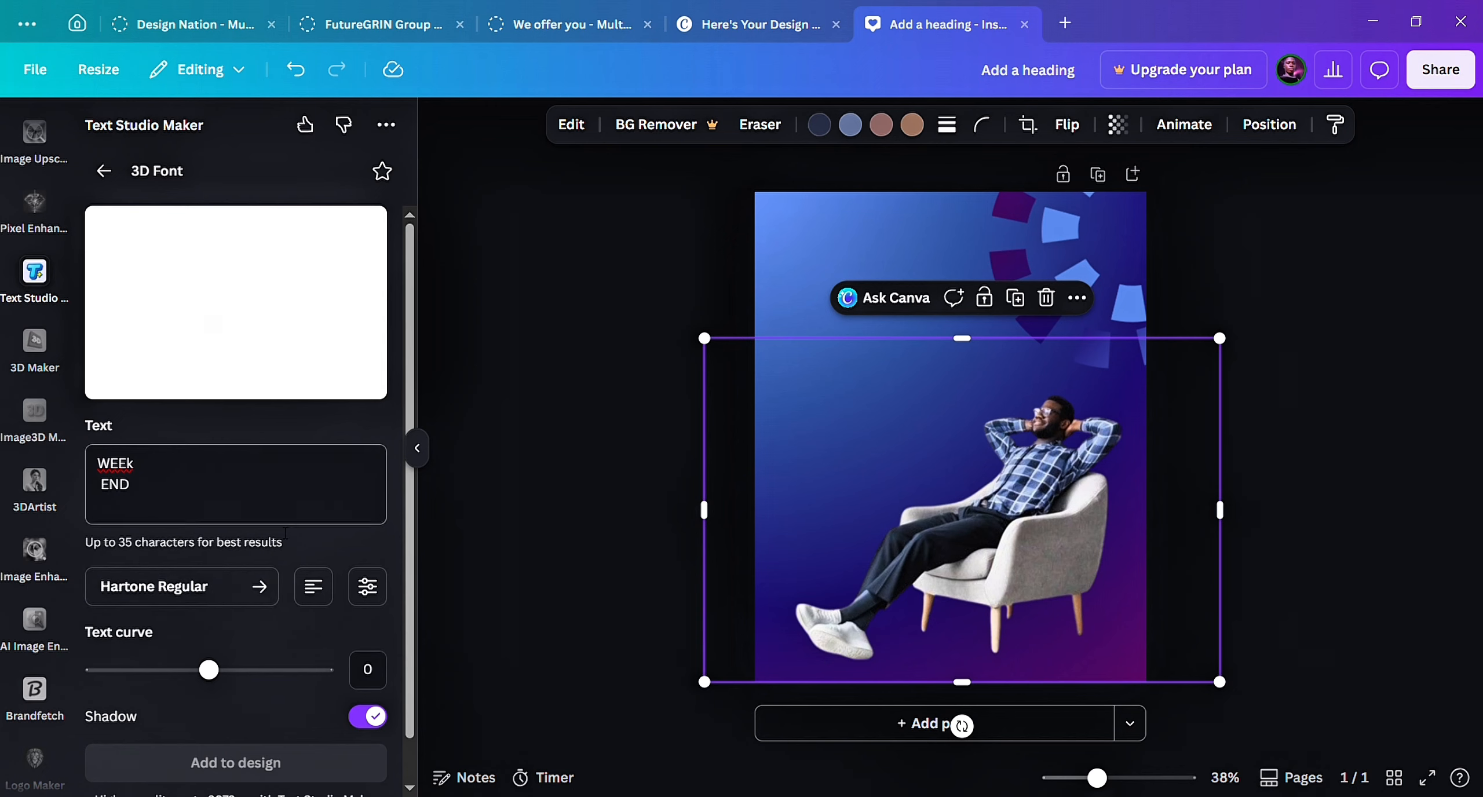
scroll(152, 554, "down", 1)
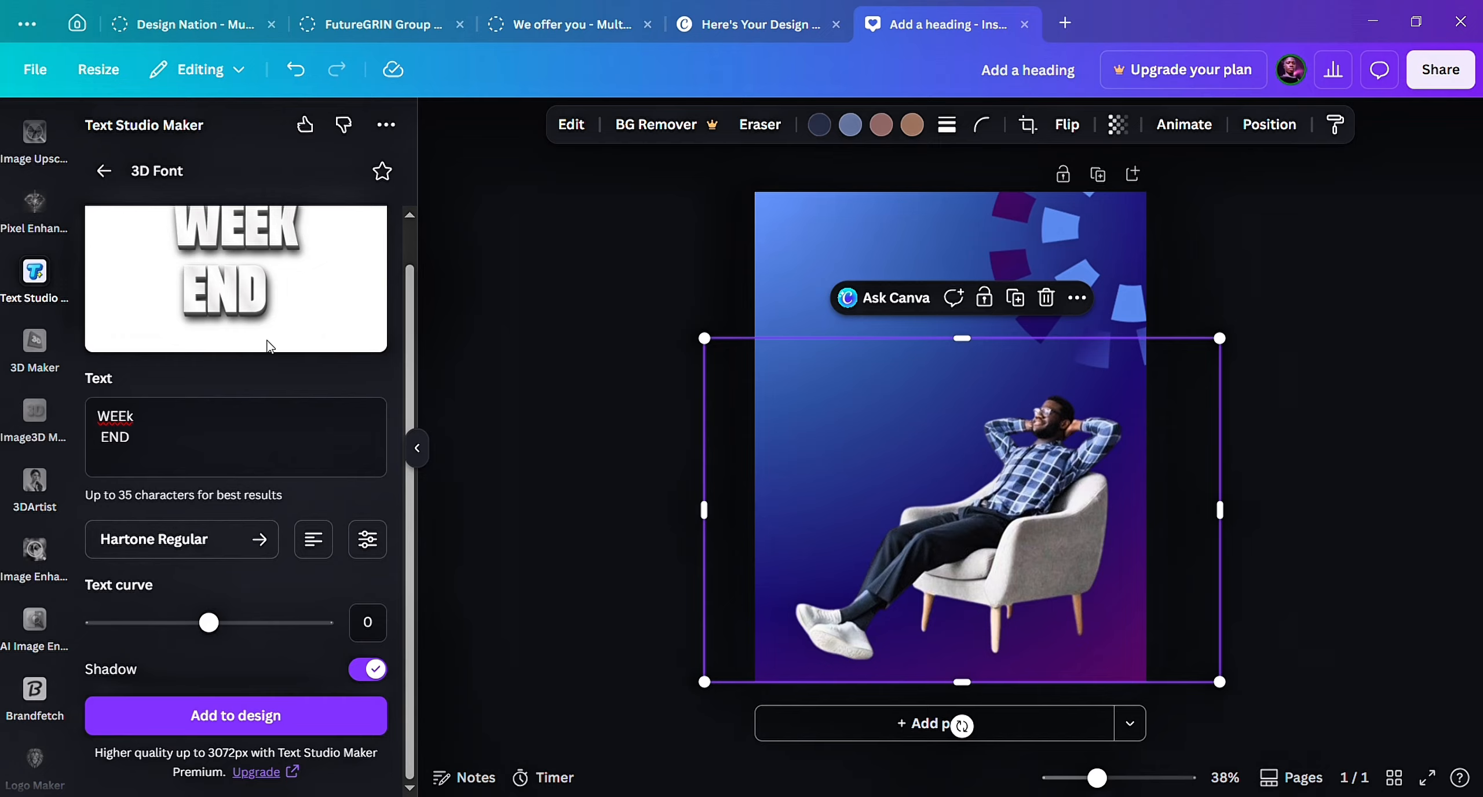
scroll(268, 346, "up", 1)
scroll(278, 359, "down", 1)
scroll(175, 241, "up", 1)
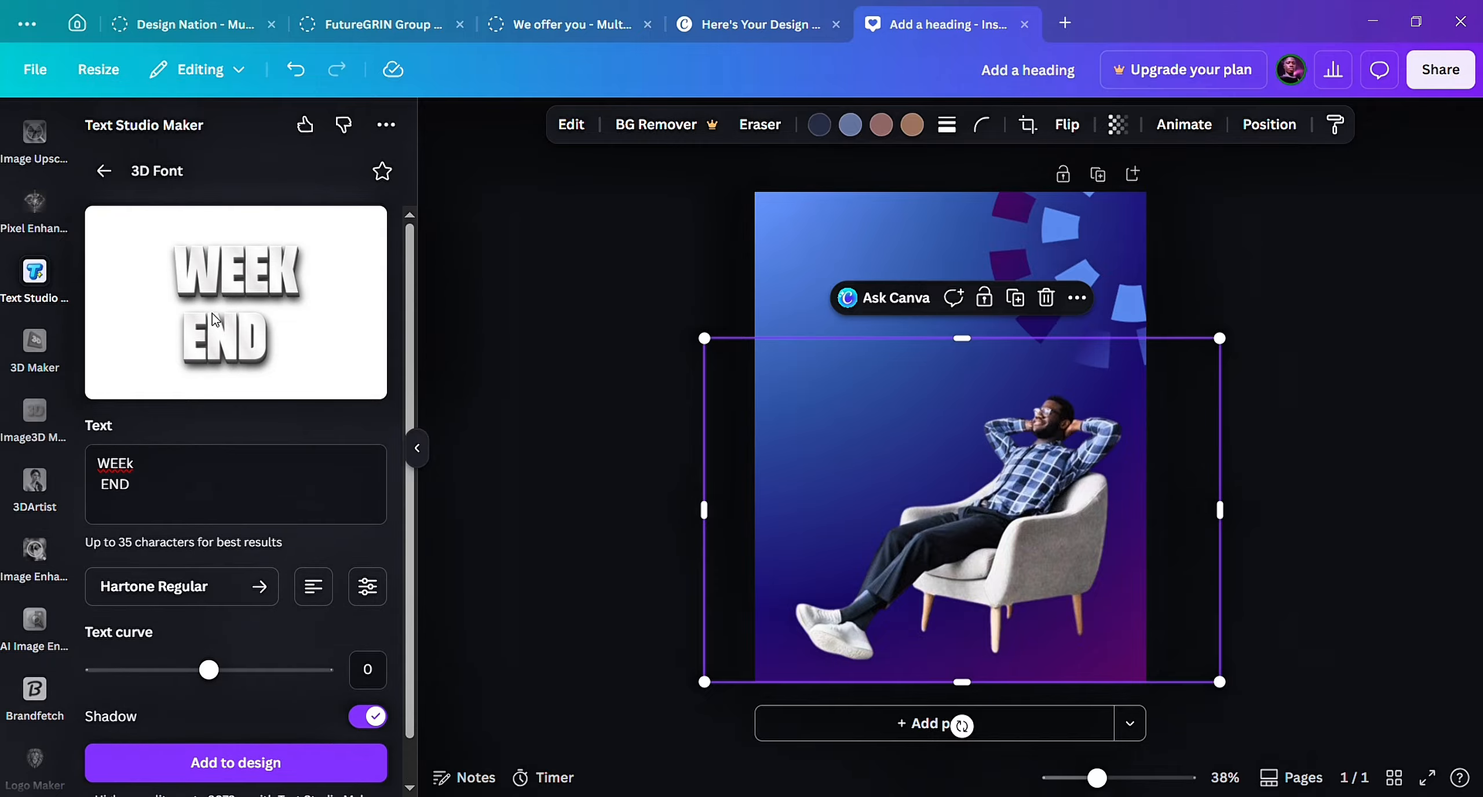
Set the 3D text's line height to 0.83 and compare it without the shadow, leaving the shadow on.
left_click(369, 597)
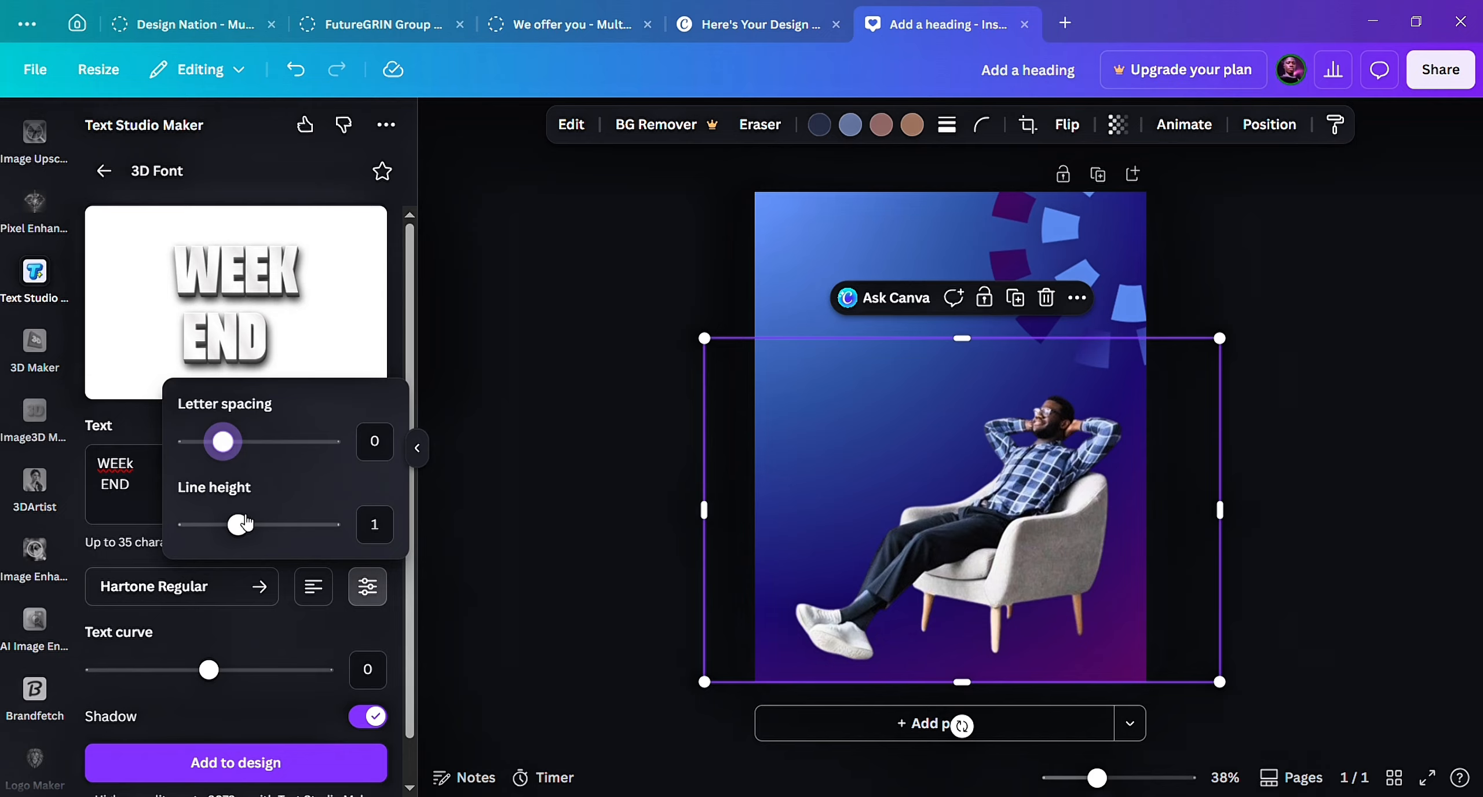
left_click_drag(239, 531, 234, 532)
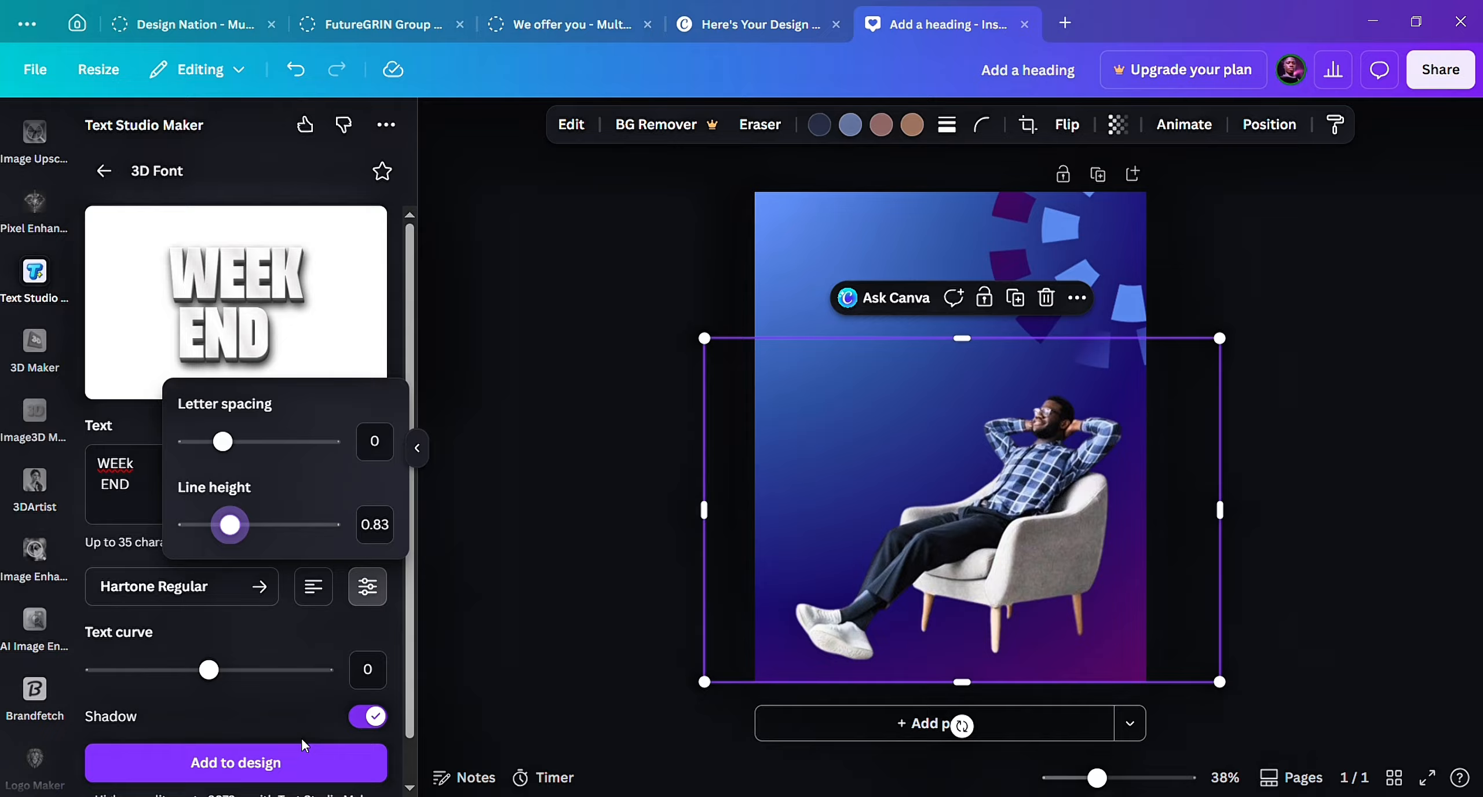
left_click(376, 724)
left_click(376, 724)
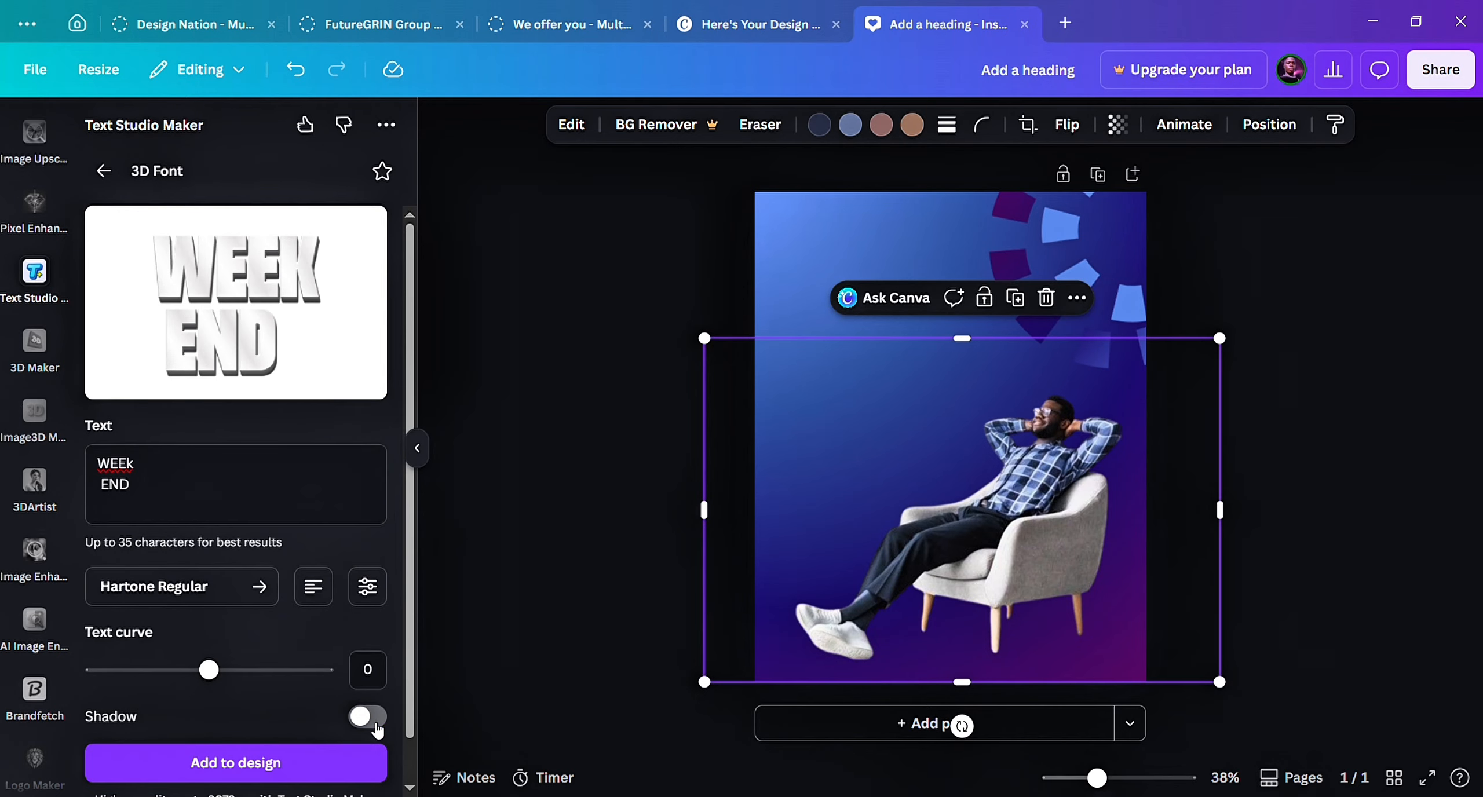
left_click(375, 724)
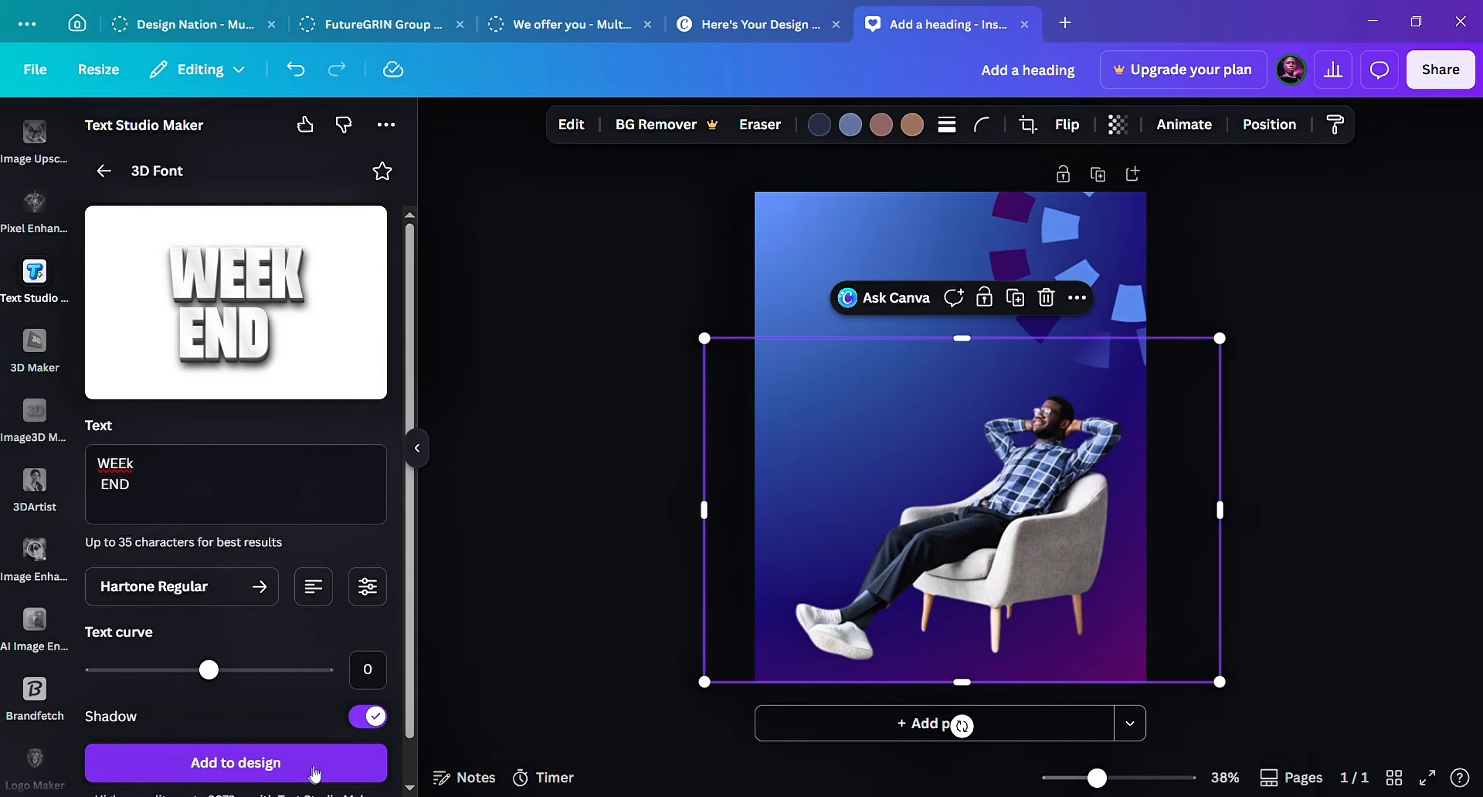
Add the 3D "WEEK END" text to the design and move it to the page's upper-left area.
left_click(315, 769)
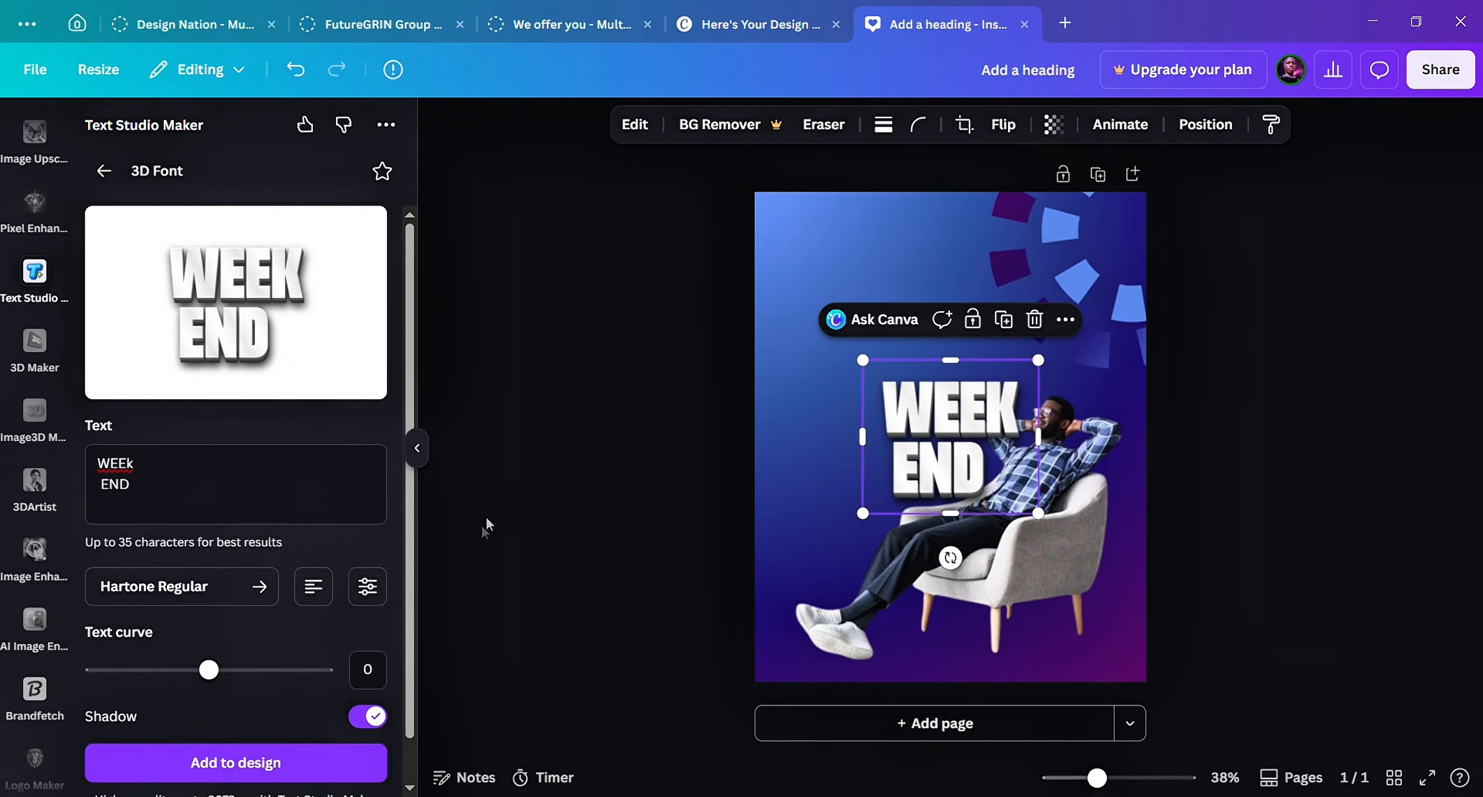
left_click(417, 448)
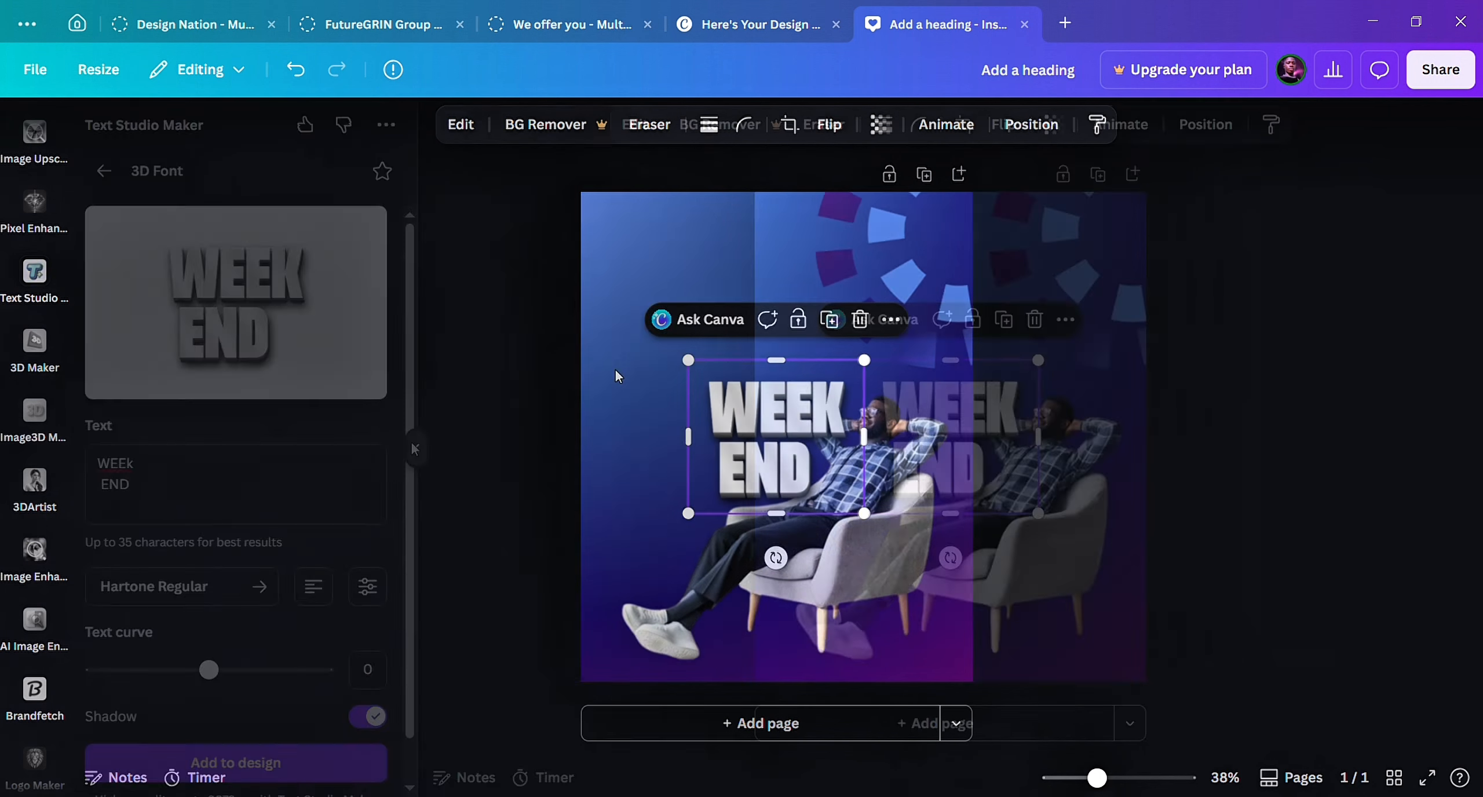
left_click_drag(802, 452, 727, 310)
Upscale the man-in-armchair cutout 8x with AI Image Enhancer and replace the original with the enhanced image.
left_click(874, 486)
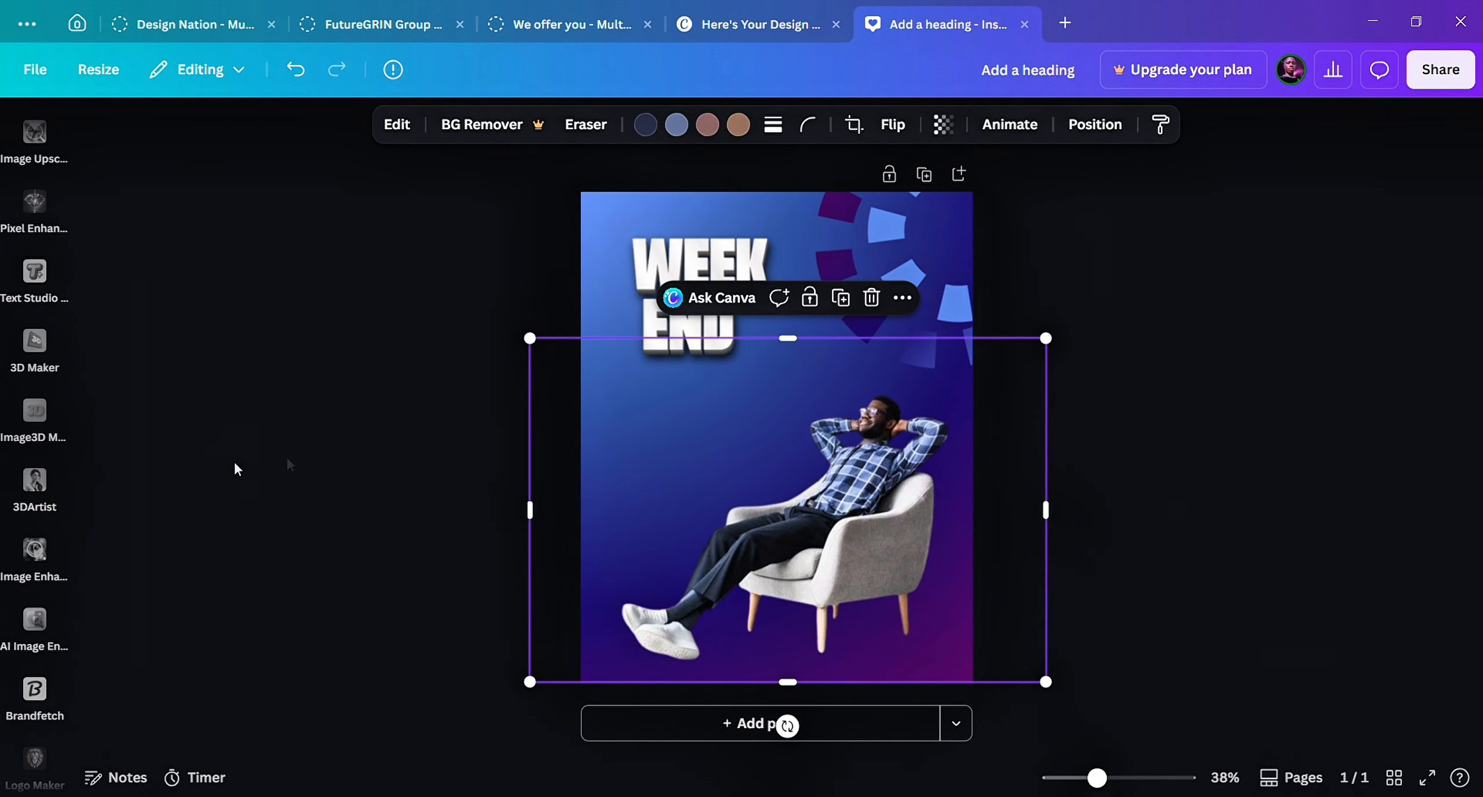
left_click(35, 619)
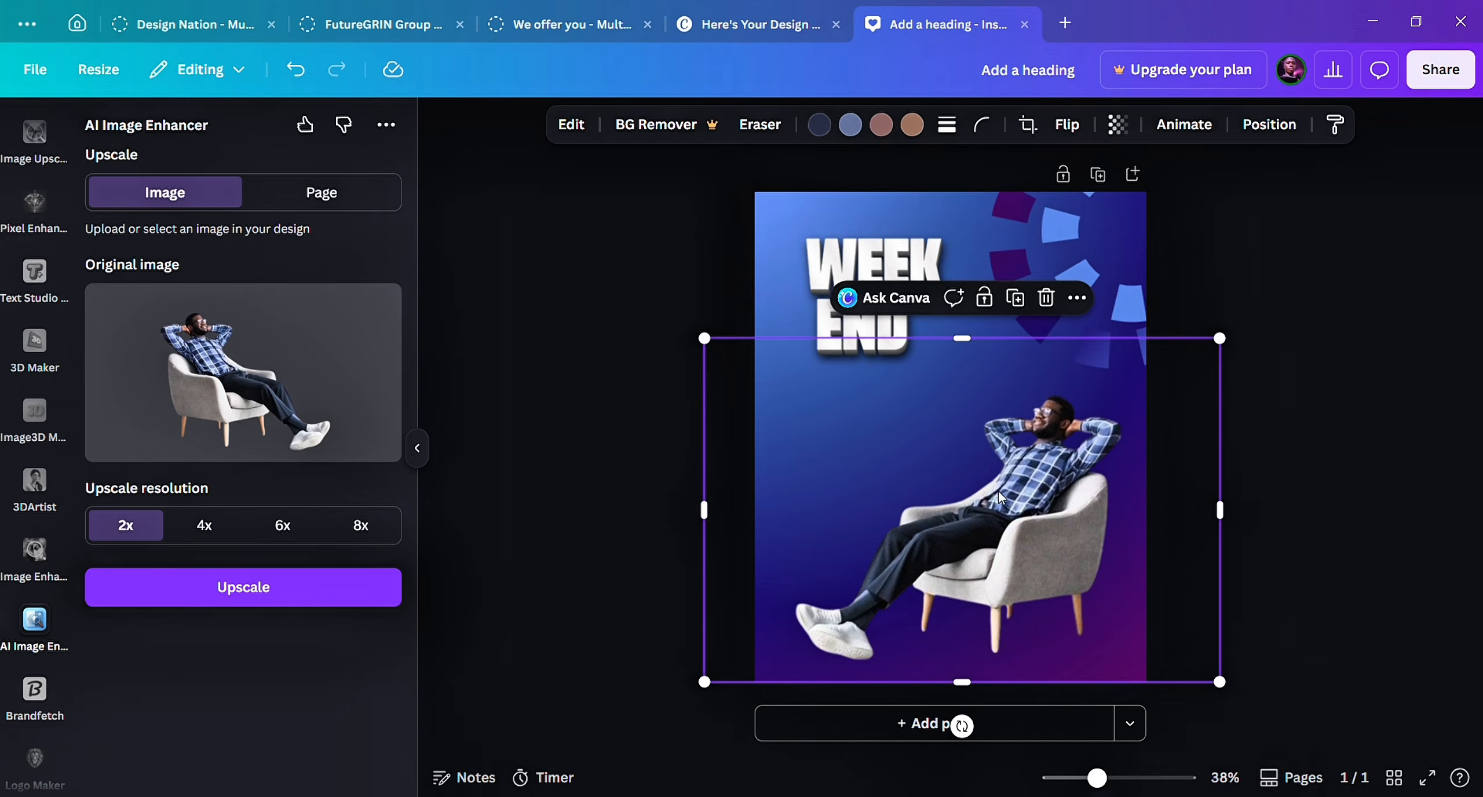
left_click(368, 522)
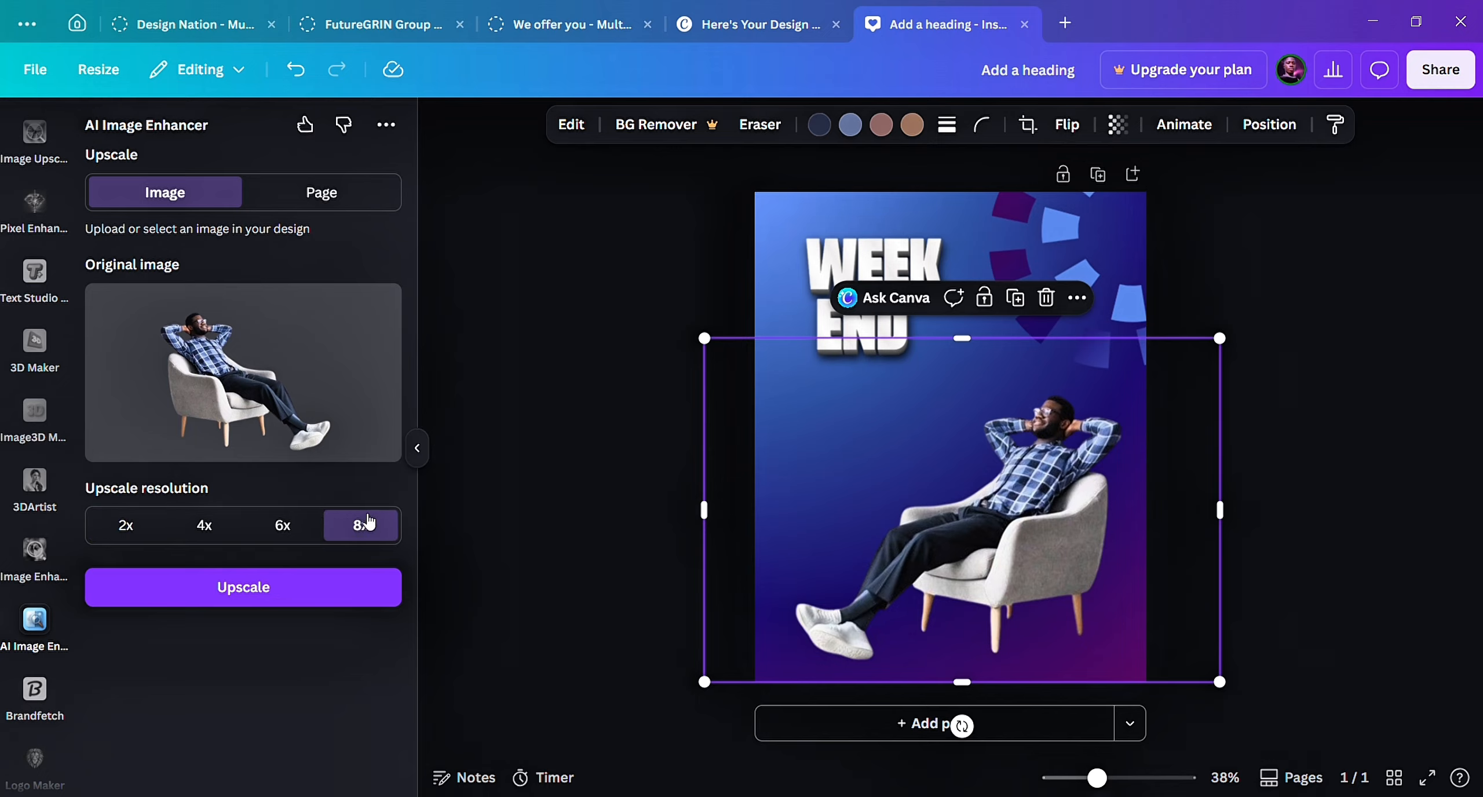
left_click(364, 592)
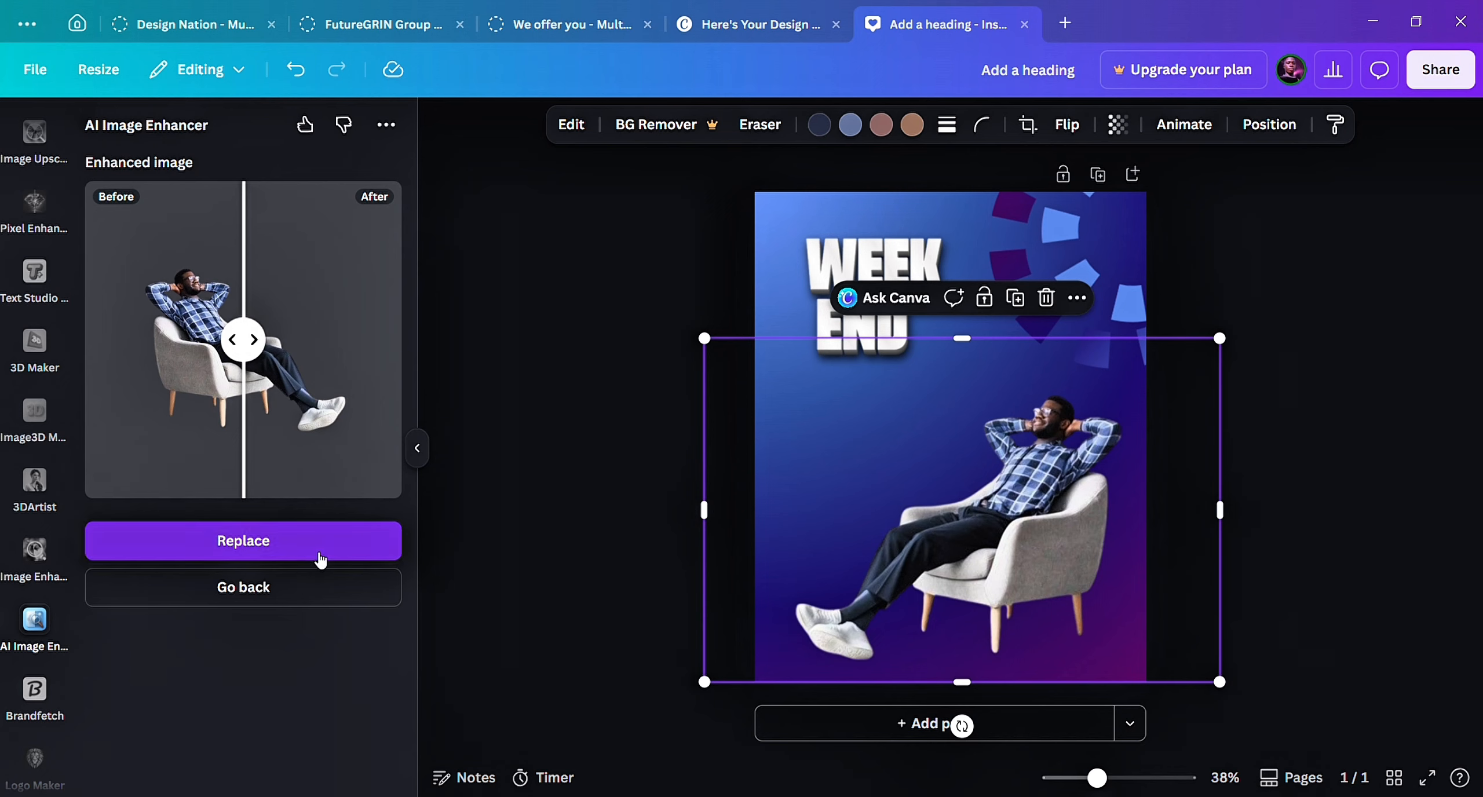
left_click(321, 560)
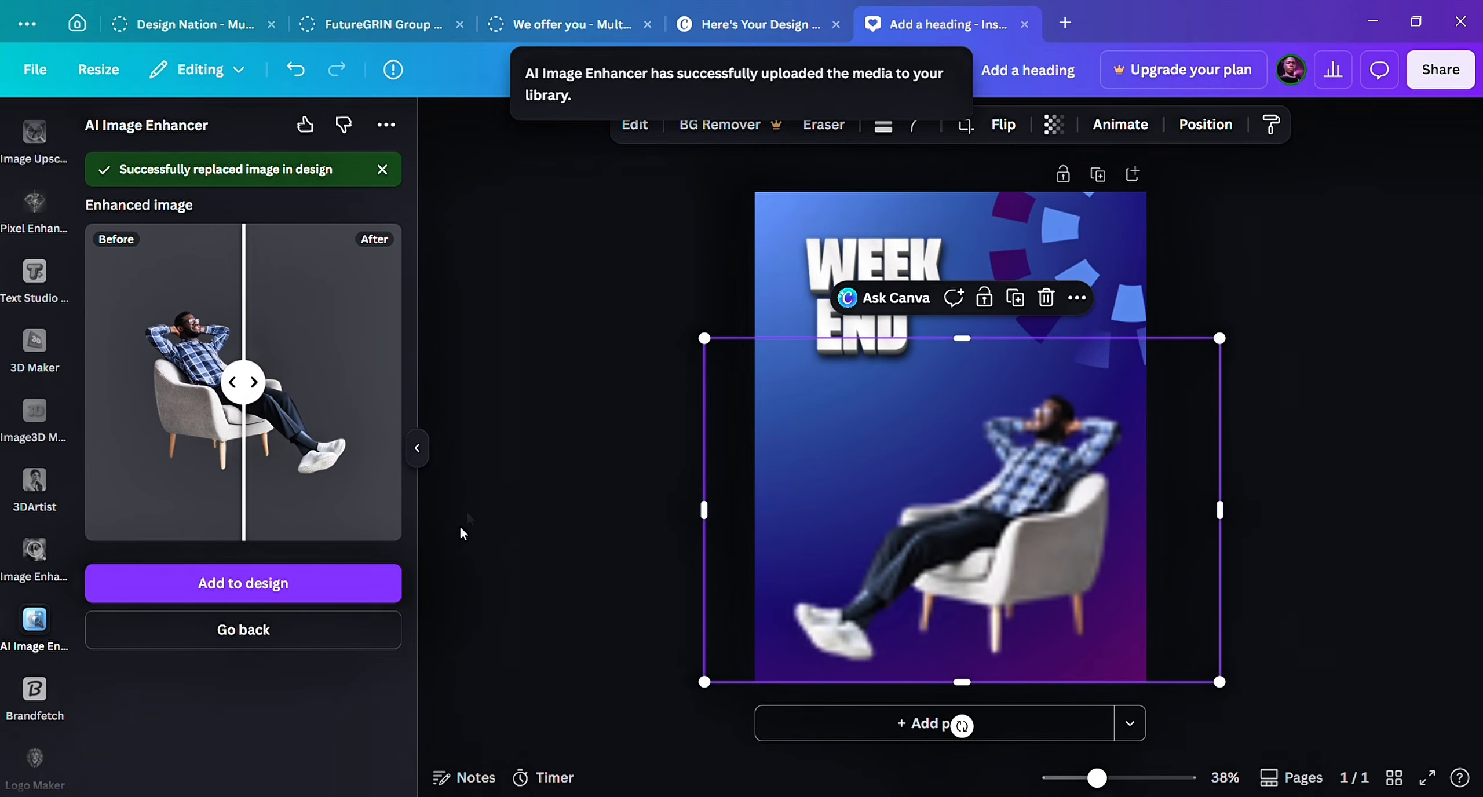
Shift the enhanced armchair cutout slightly down so the shoes sit near the page's lower edge, and inspect its sharpness.
left_click(417, 447)
mouse_move(763, 545)
left_mouse_down()
mouse_move(746, 550)
mouse_move(779, 553)
mouse_move(762, 556)
mouse_move(773, 569)
mouse_move(770, 556)
left_mouse_up()
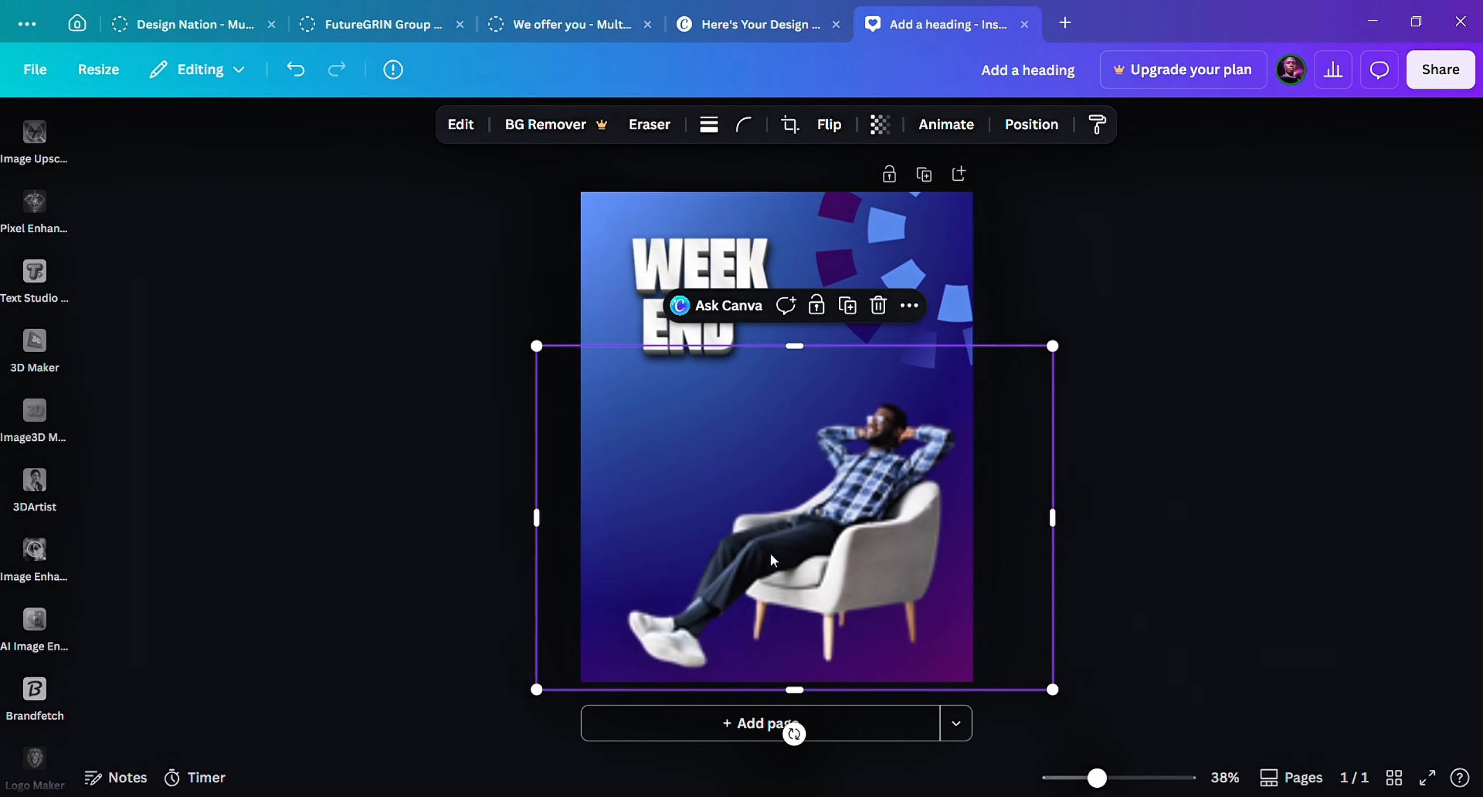
left_click_drag(871, 555, 857, 558)
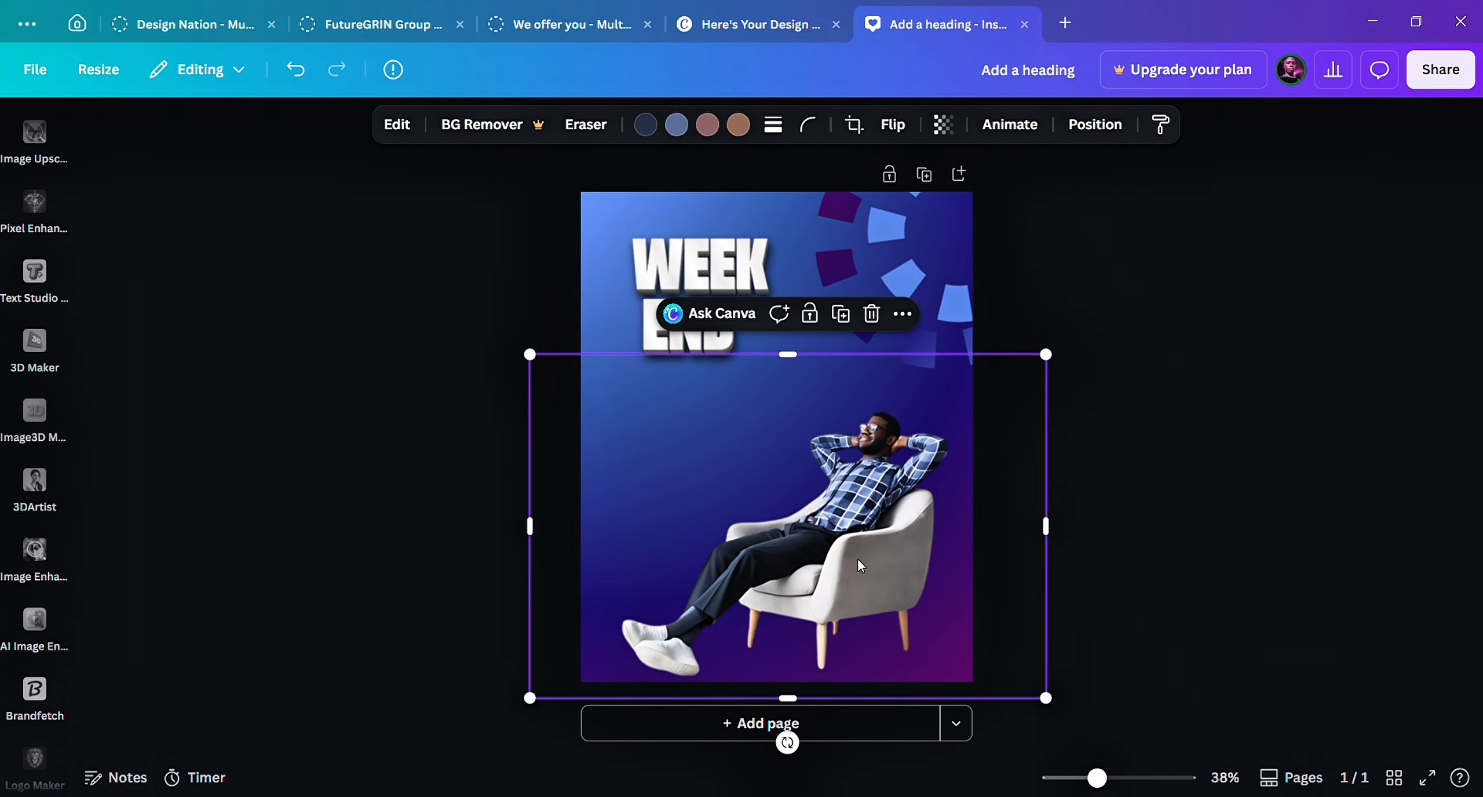
scroll(877, 530, "up", 3)
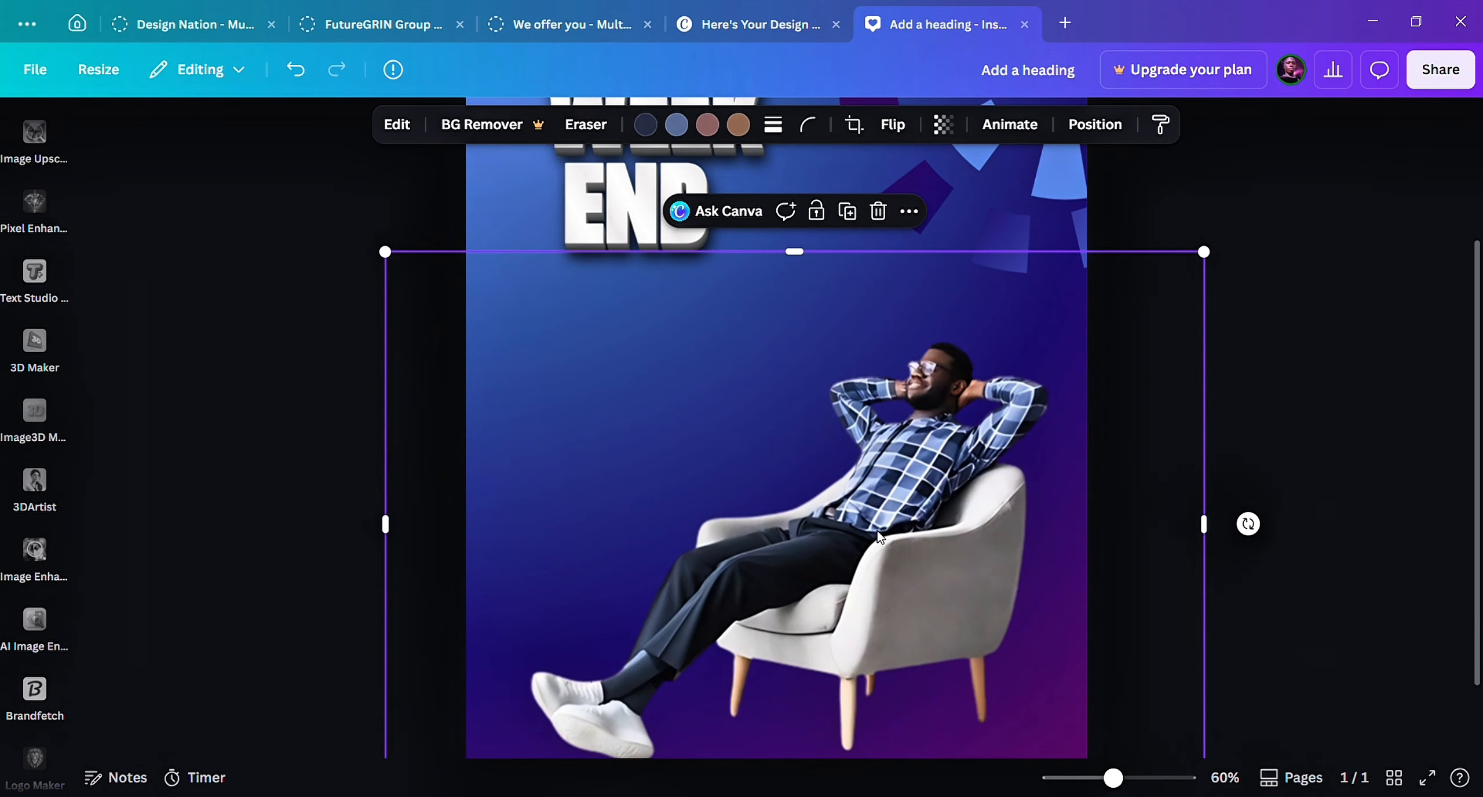
scroll(876, 530, "down", 3)
scroll(877, 530, "up", 2)
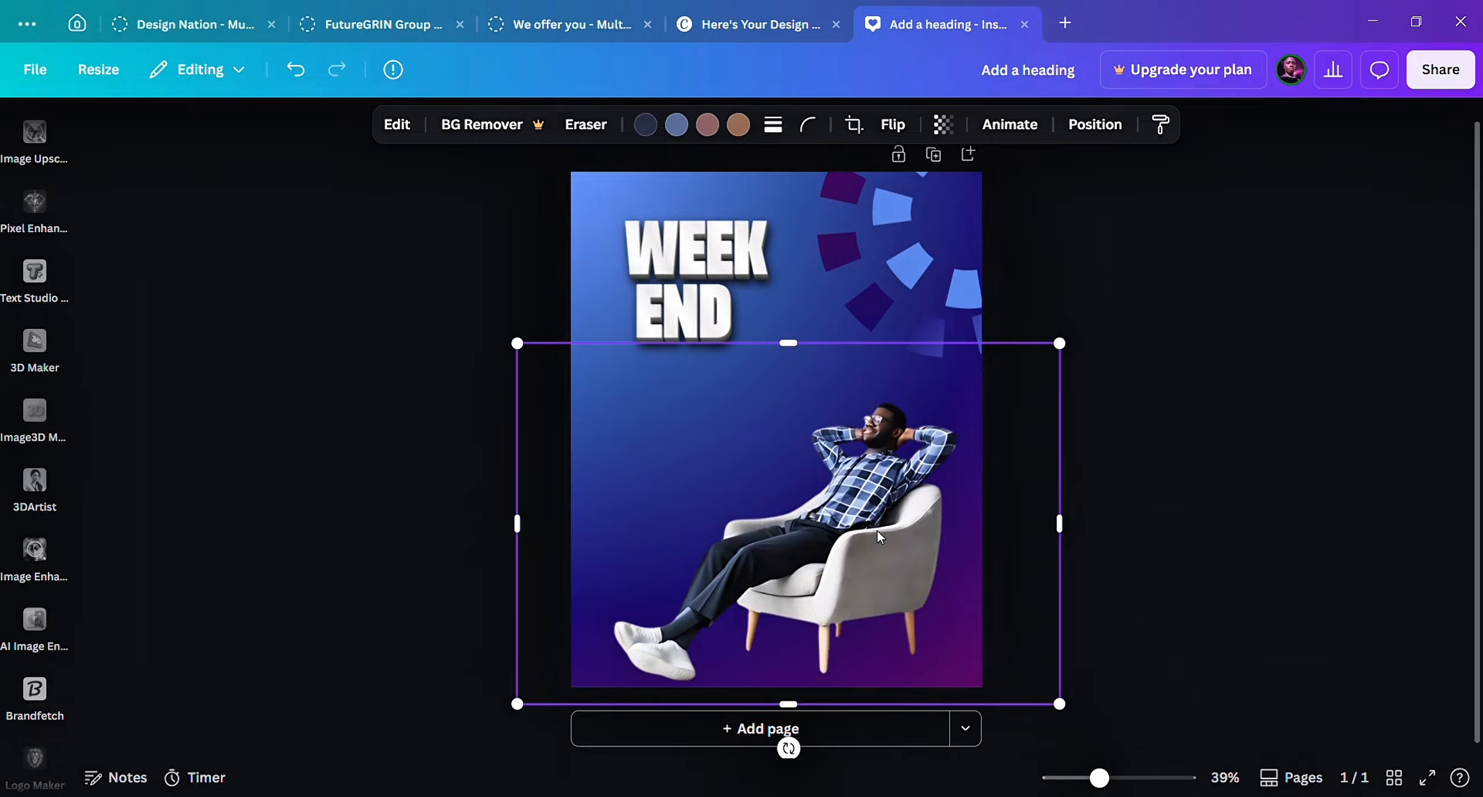
Enlarge the "WEEK END" text to about two thirds of the page width and place it against the page's upper-left corner.
left_click(672, 229)
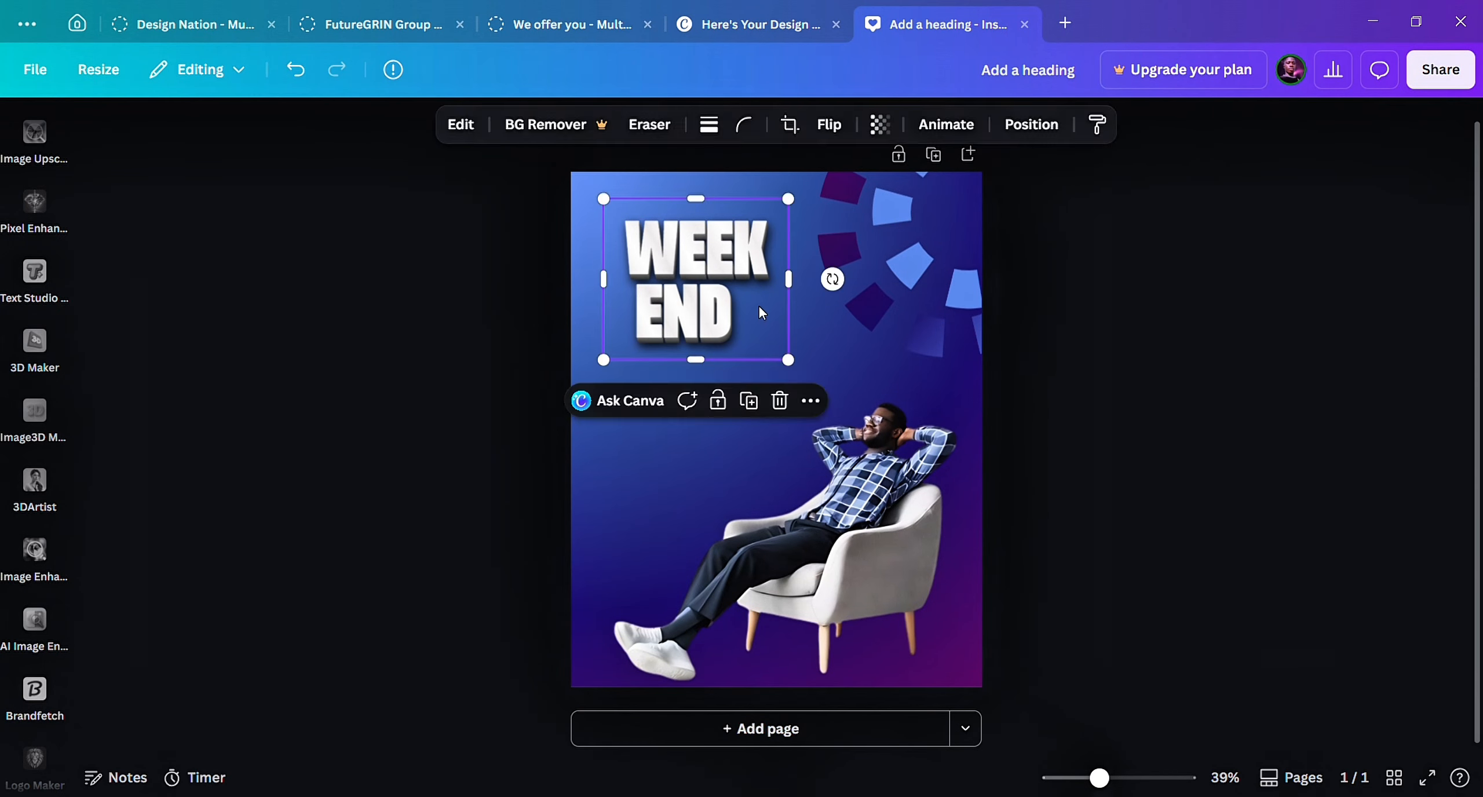
left_click_drag(788, 360, 921, 475)
mouse_move(729, 349)
left_mouse_down()
mouse_move(685, 308)
mouse_move(716, 341)
left_mouse_up()
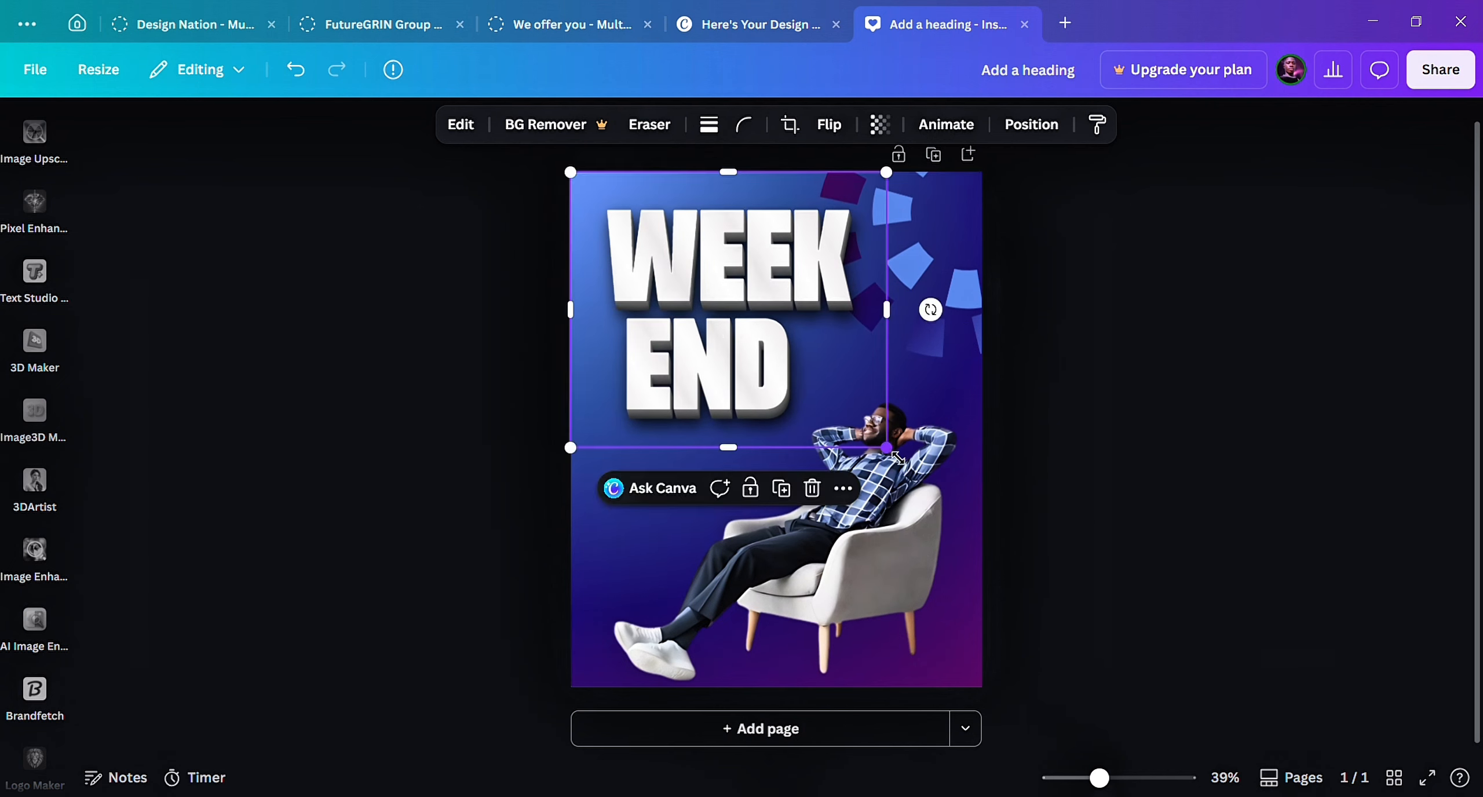
left_click_drag(886, 446, 855, 423)
left_click_drag(754, 304, 737, 295)
left_click(1178, 358)
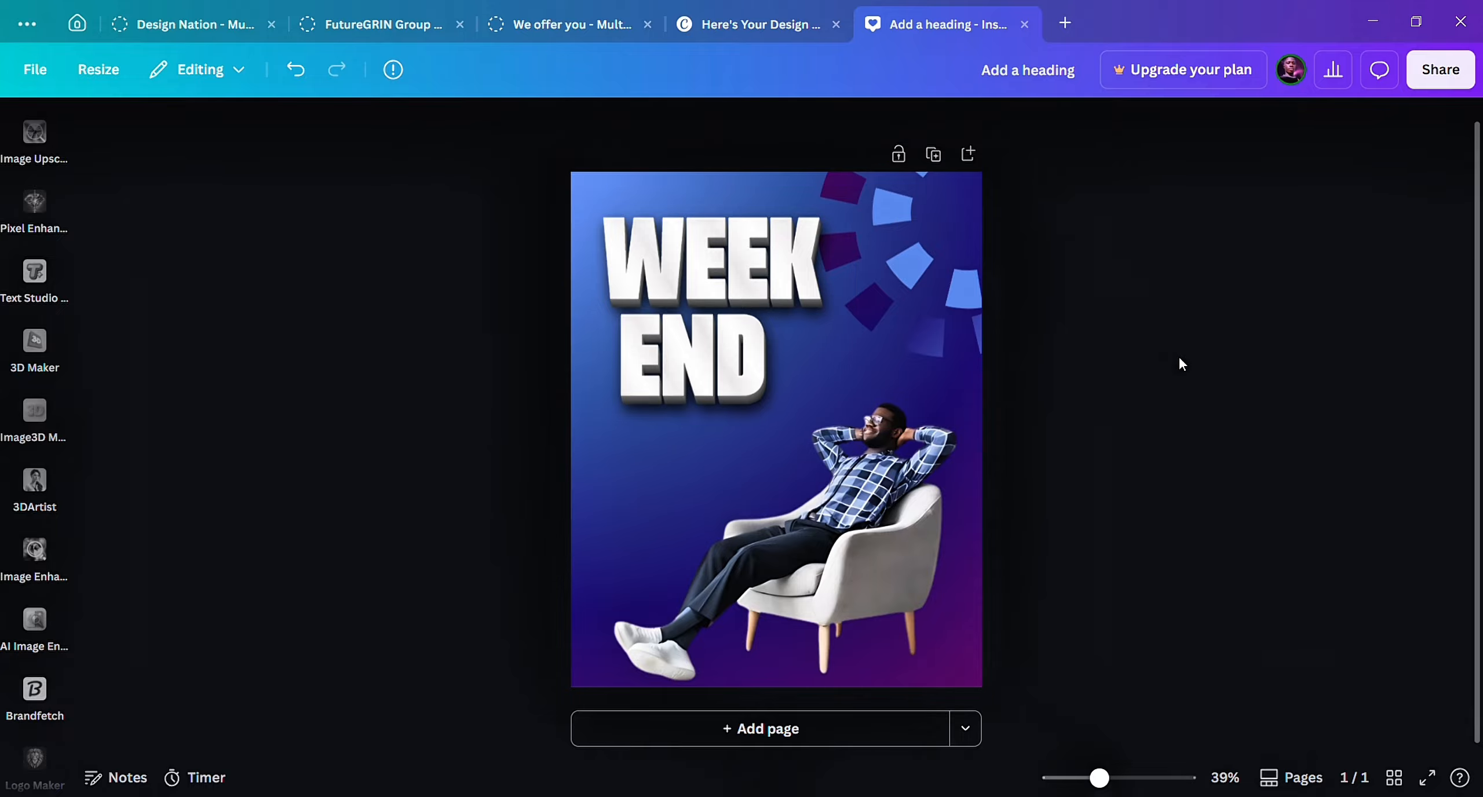
Apply the Amethyst filter from Color Pop to the 3D "WEEK END" text and lower its intensity to about 70 percent.
left_click(692, 285)
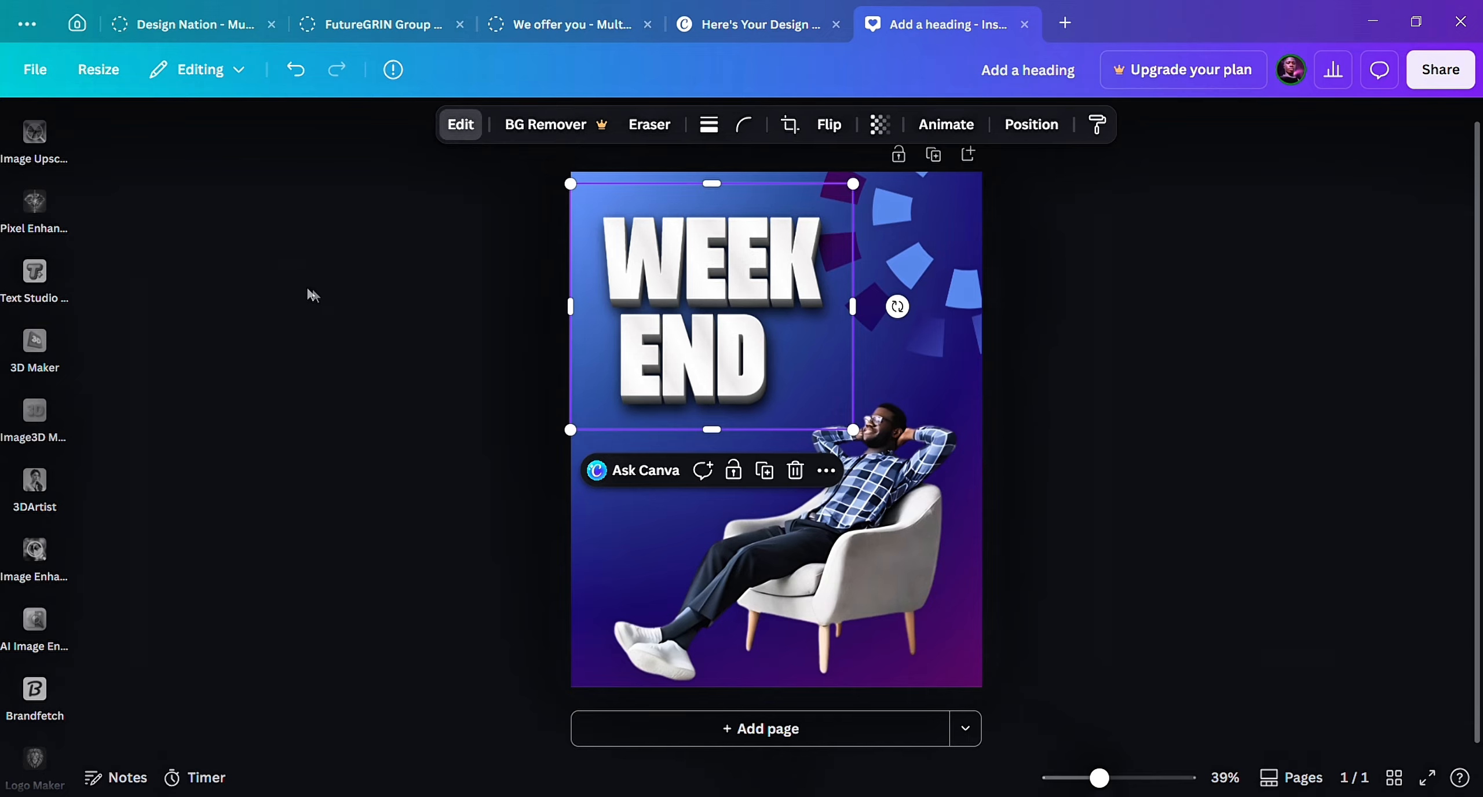
scroll(289, 446, "down", 4)
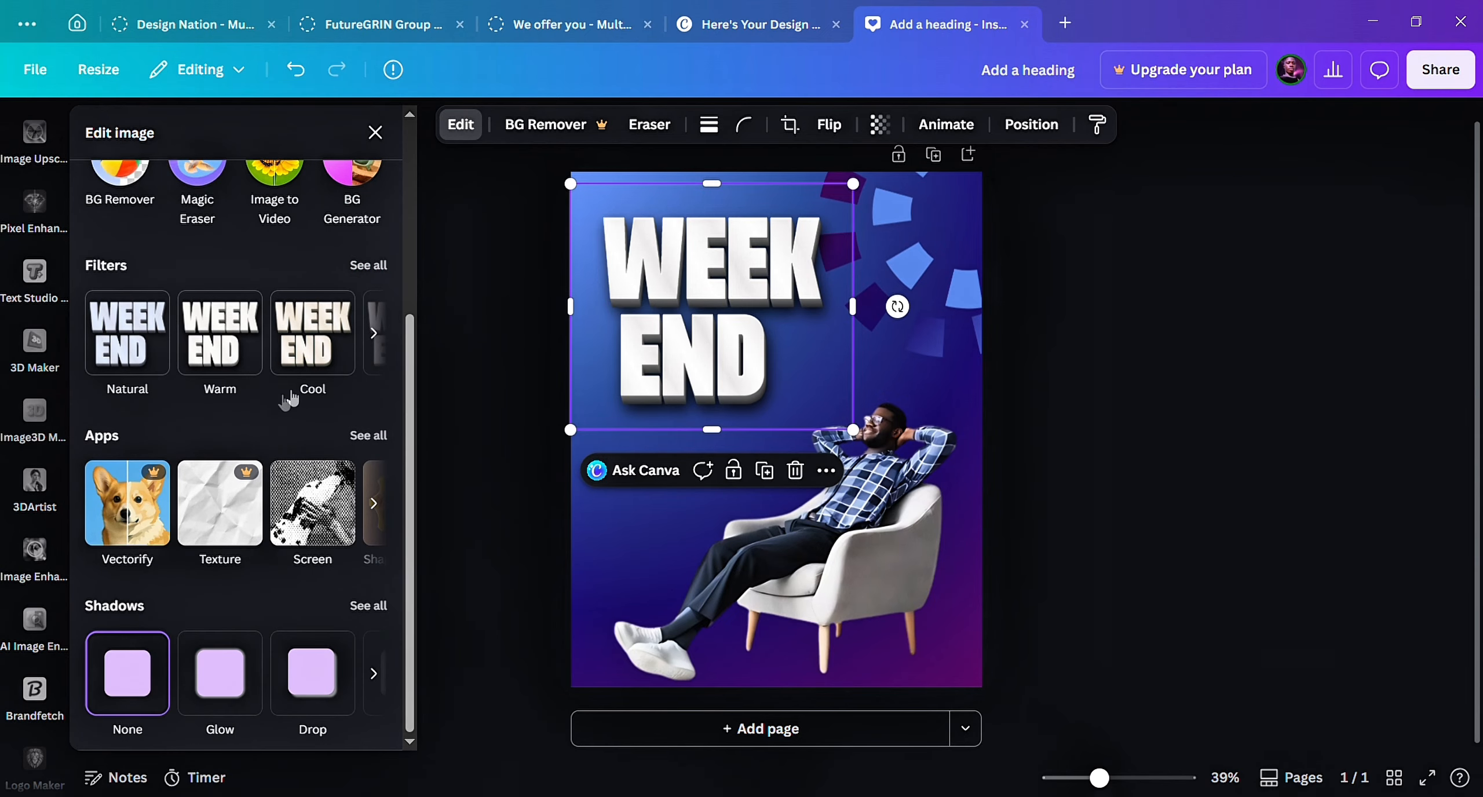
scroll(290, 400, "up", 2)
scroll(292, 615, "right", 3)
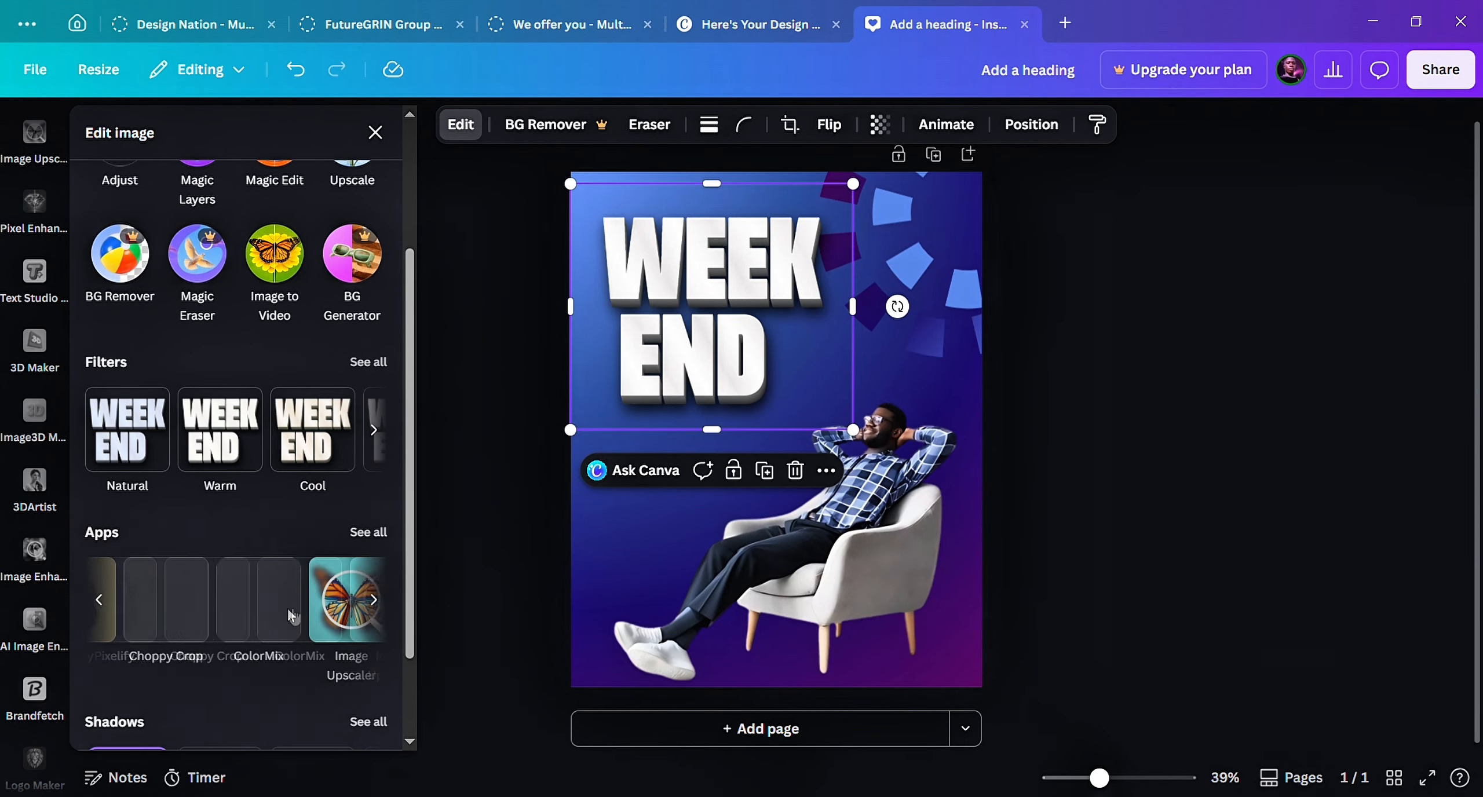
left_click(374, 374)
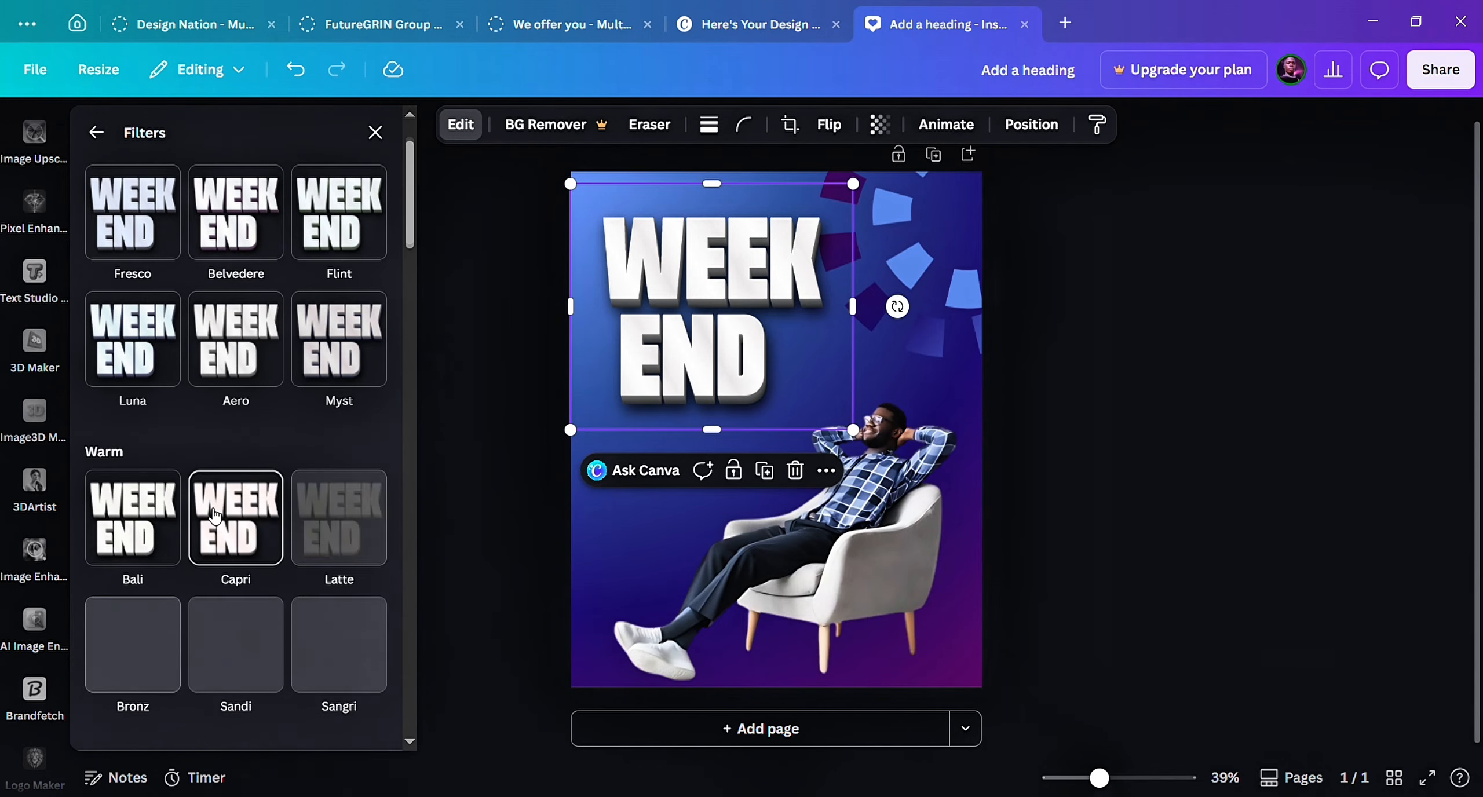
scroll(211, 512, "down", 2)
scroll(214, 516, "down", 10)
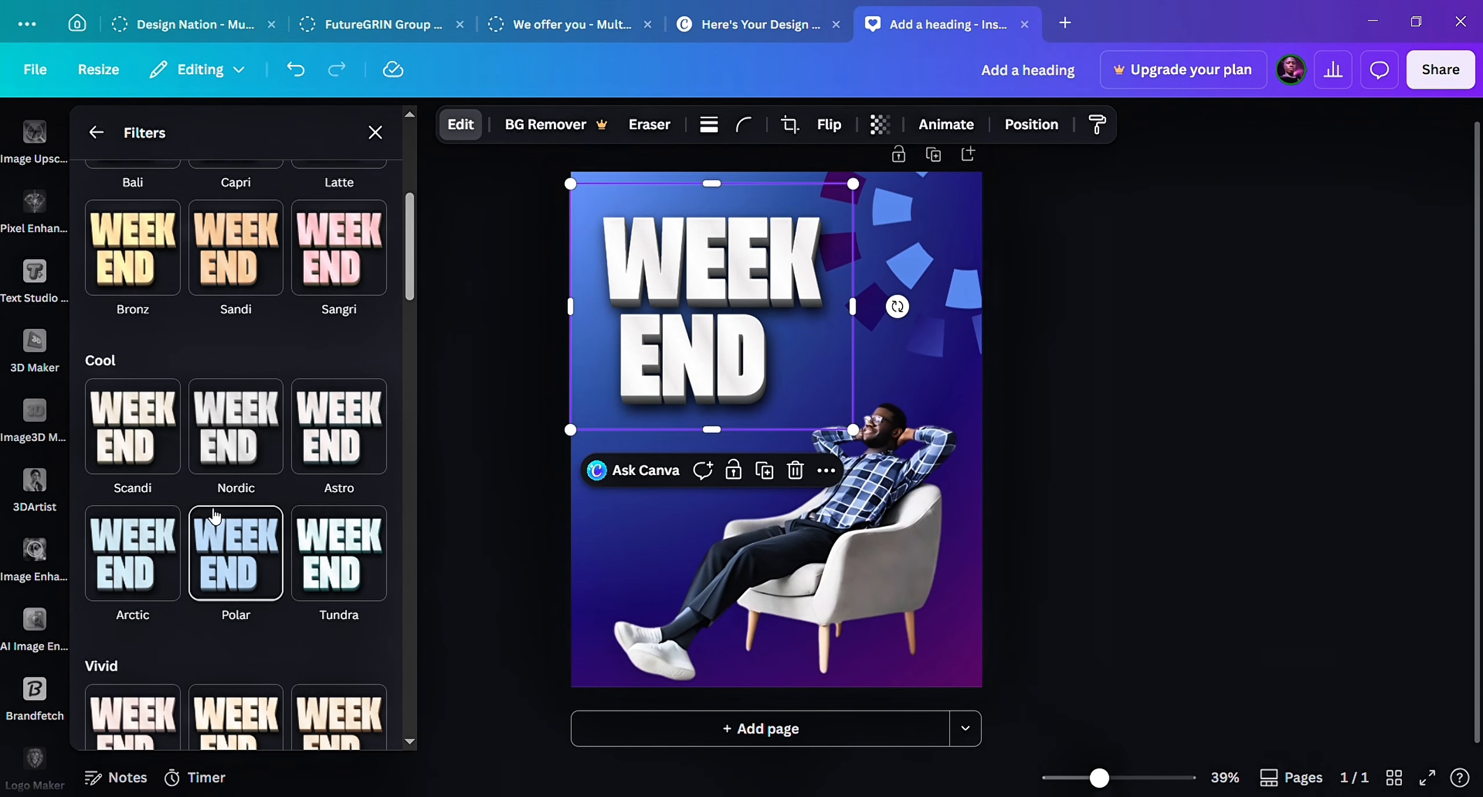
scroll(215, 516, "down", 10)
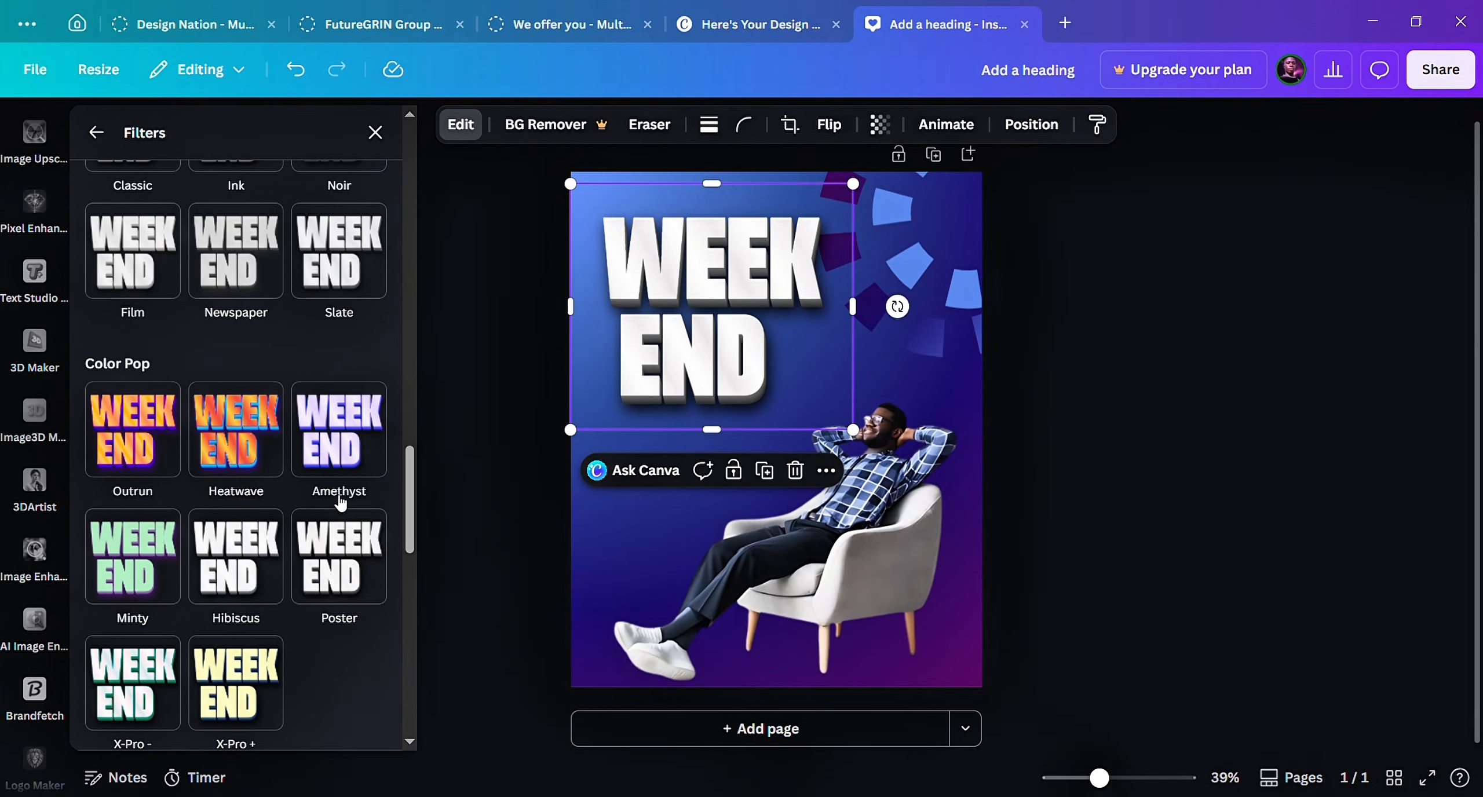
left_click(343, 439)
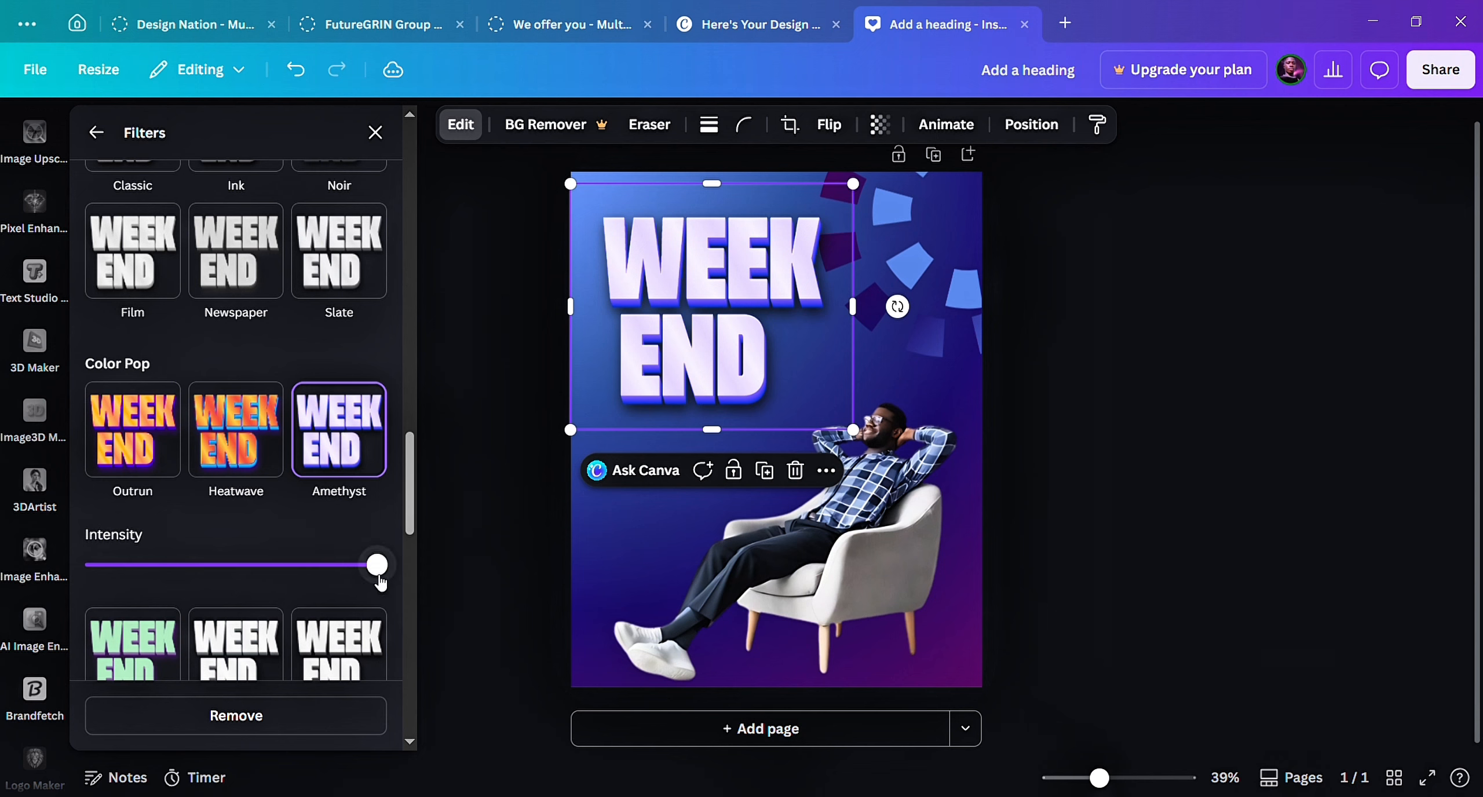
left_click_drag(377, 565, 311, 584)
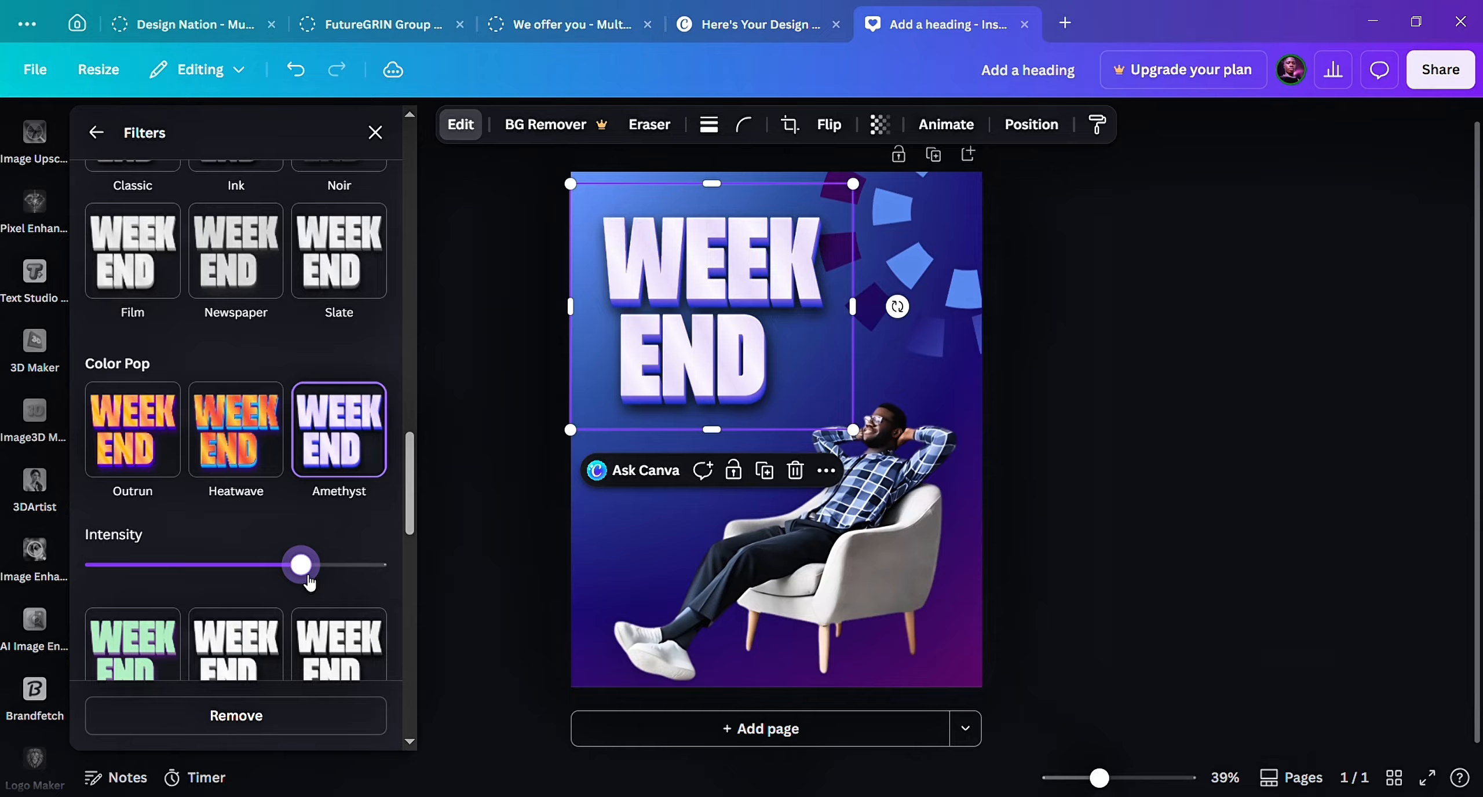
left_click_drag(311, 582, 302, 613)
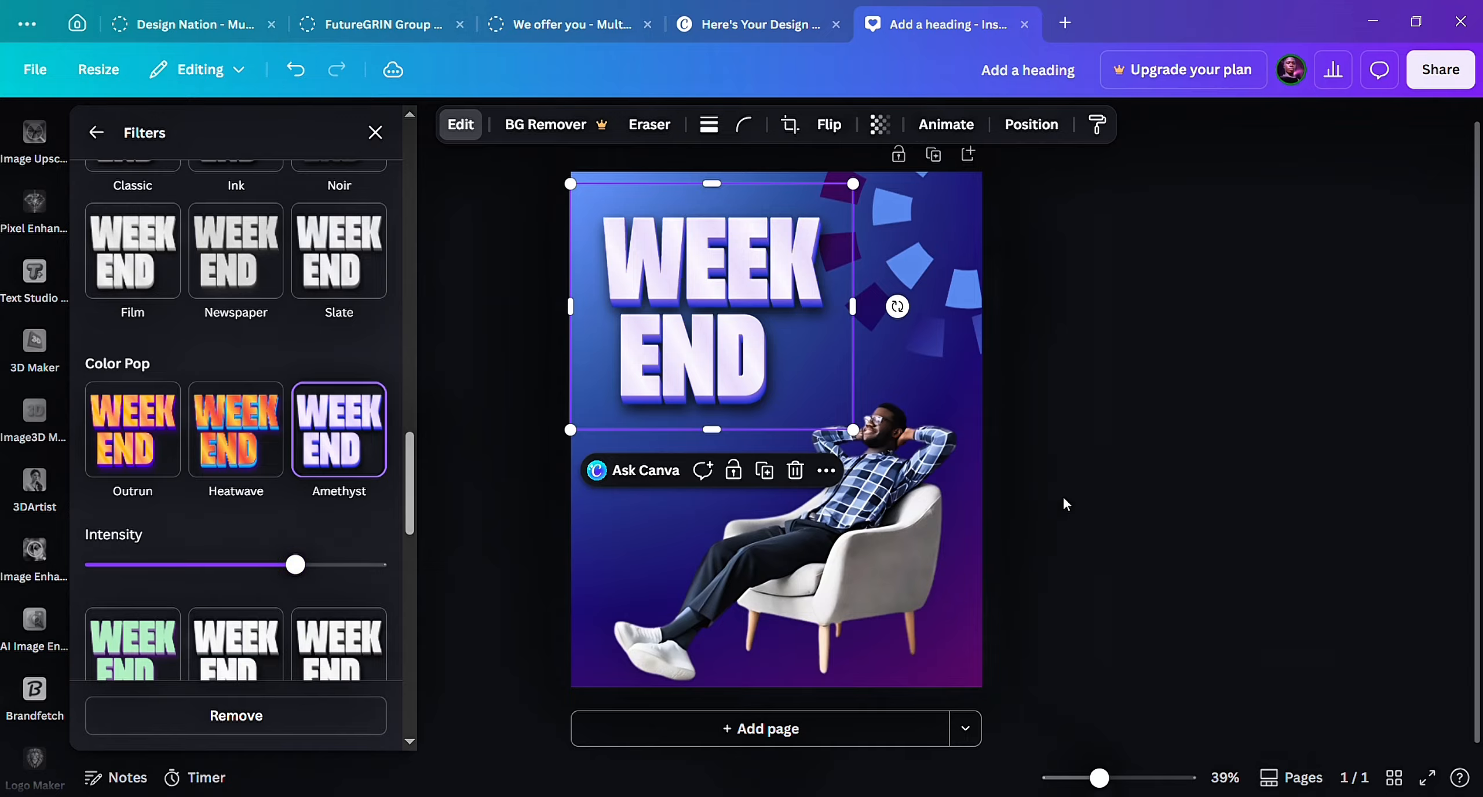
left_click(465, 427)
Nudge the "WEEK END" text slightly down the page, keeping its size and alignment with the page's side edge.
left_click(821, 382)
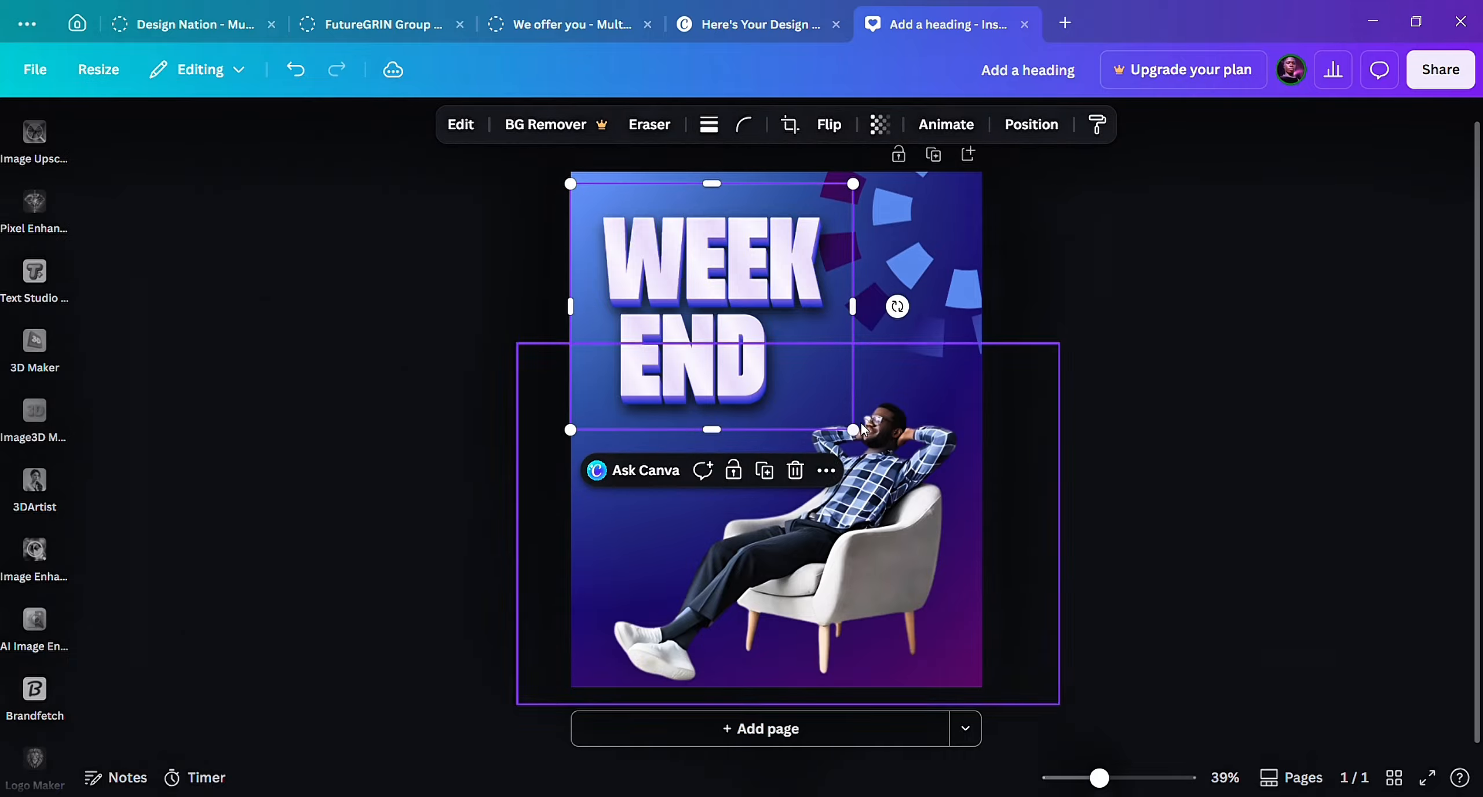
left_click_drag(823, 418, 853, 429)
mouse_move(747, 312)
left_mouse_down()
mouse_move(771, 331)
mouse_move(754, 238)
mouse_move(756, 323)
left_mouse_up()
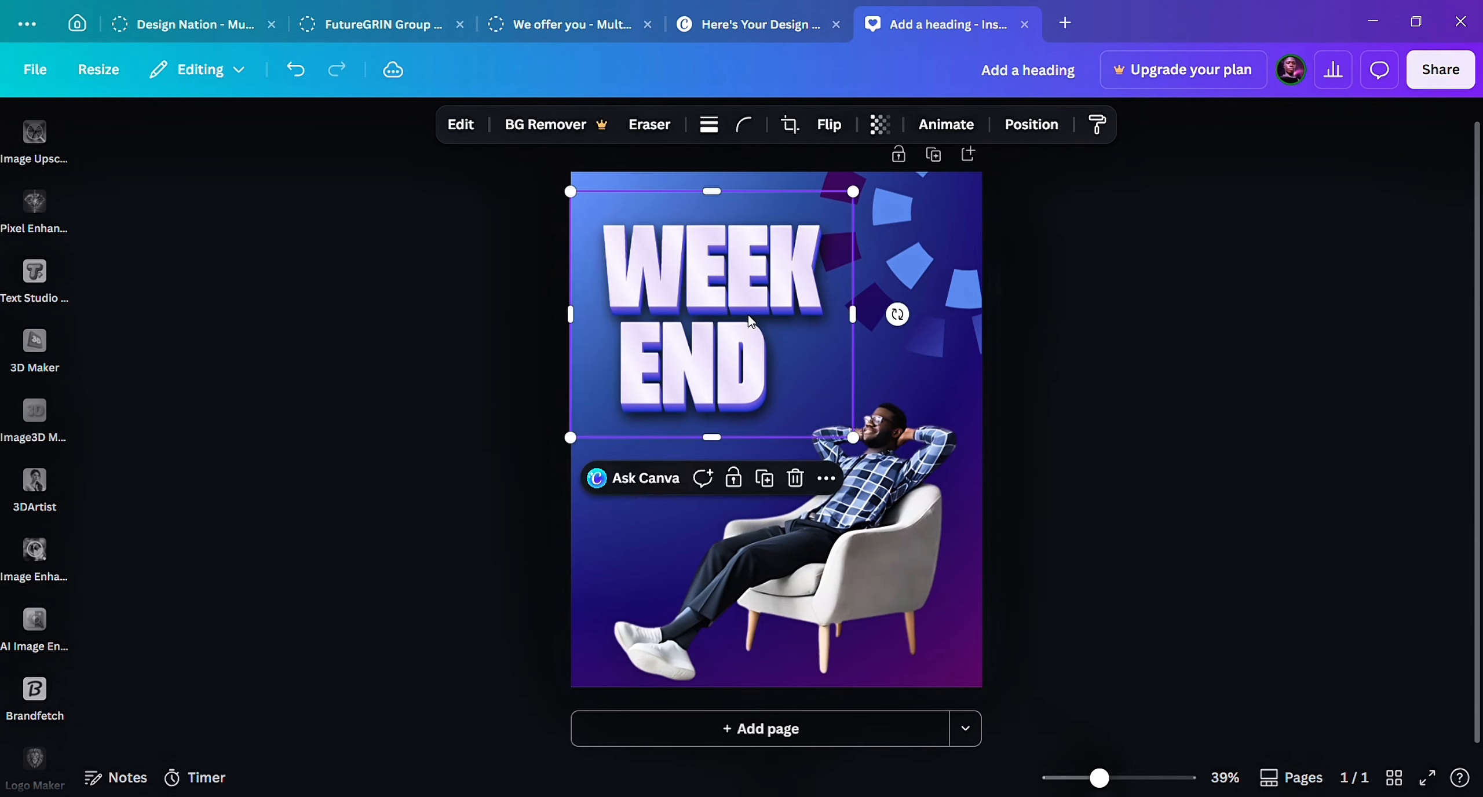
left_click(1127, 341)
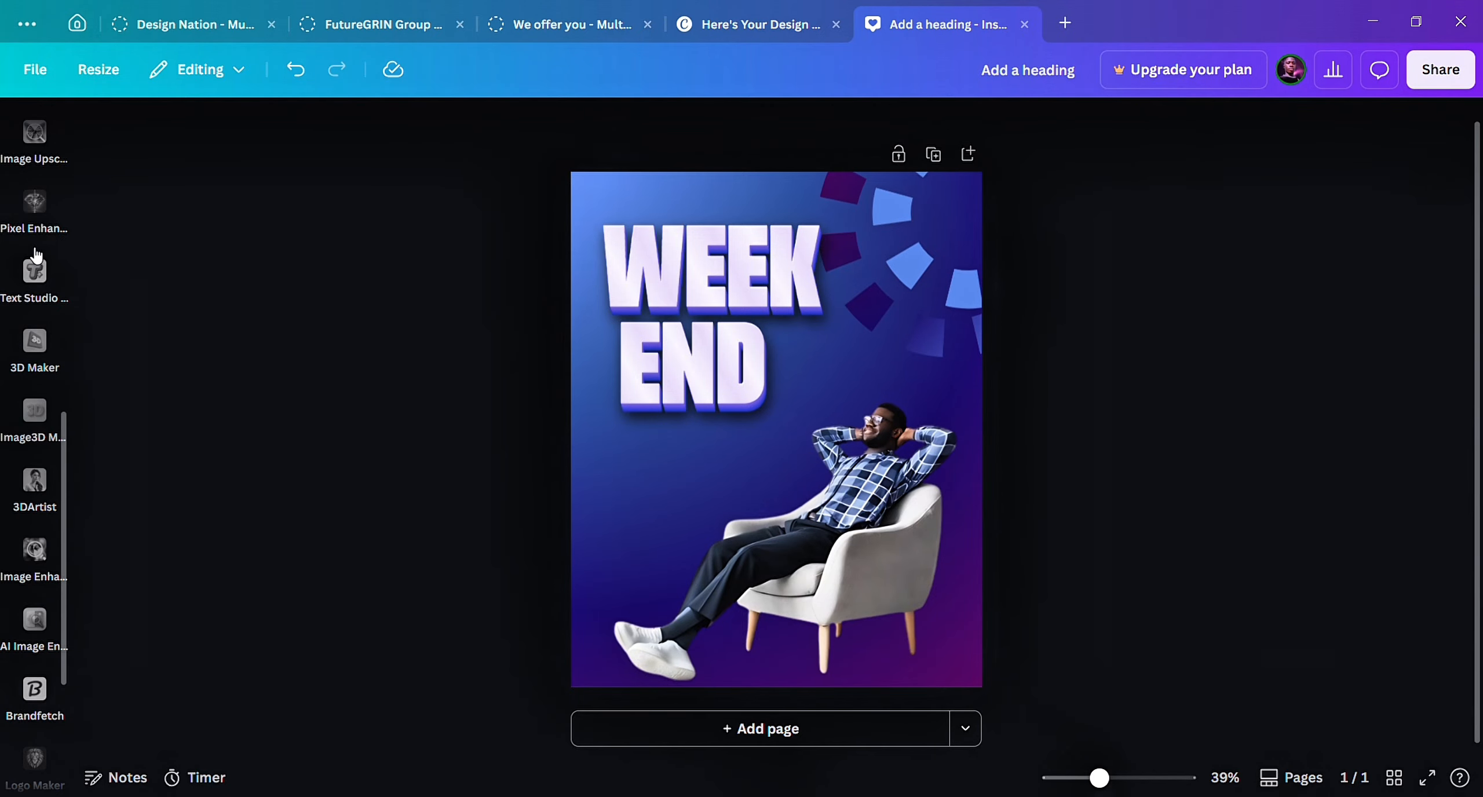
Add a heading to the page and replace its placeholder text with "HAPPY".
scroll(37, 254, "up", 5)
left_click(35, 342)
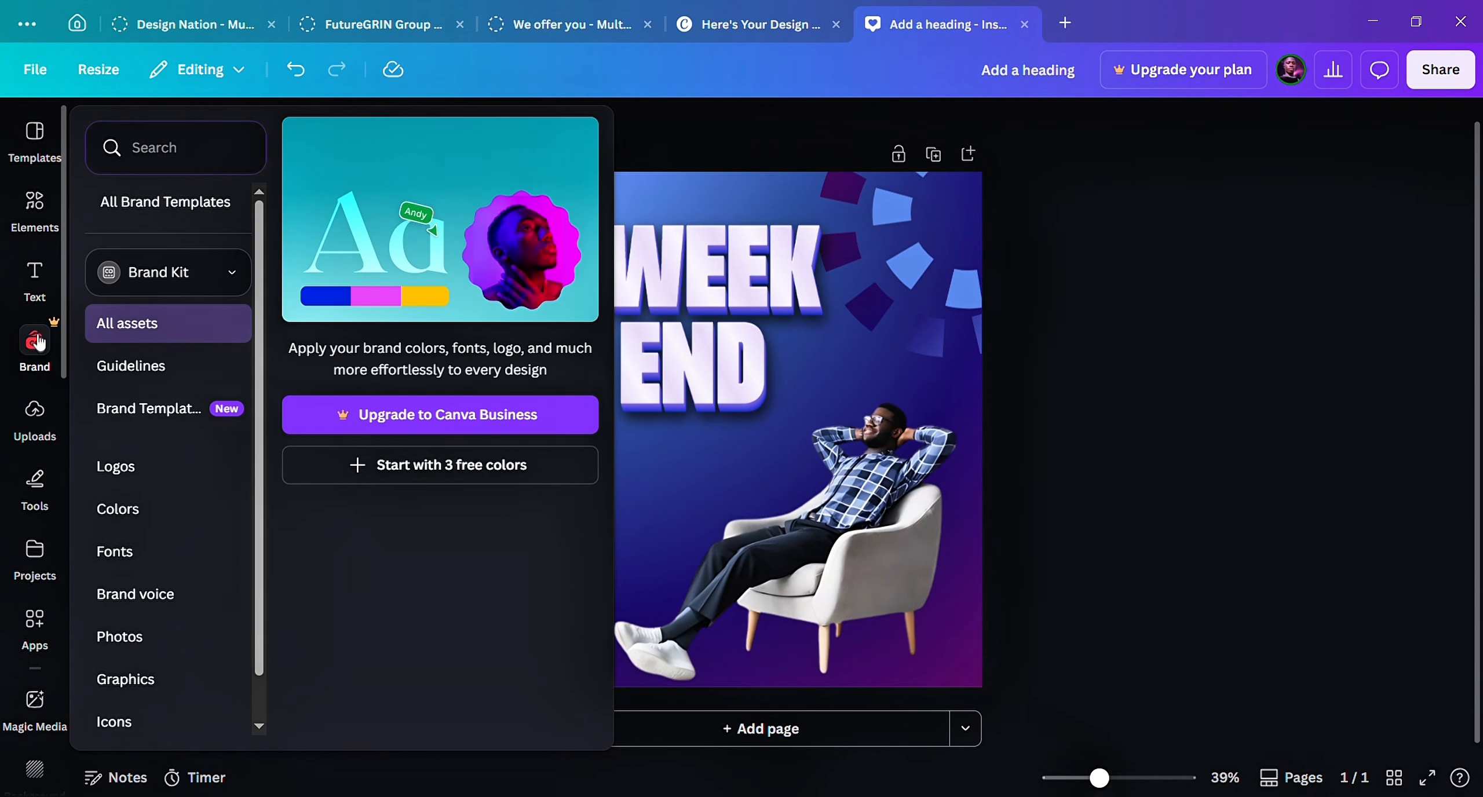
left_click(35, 277)
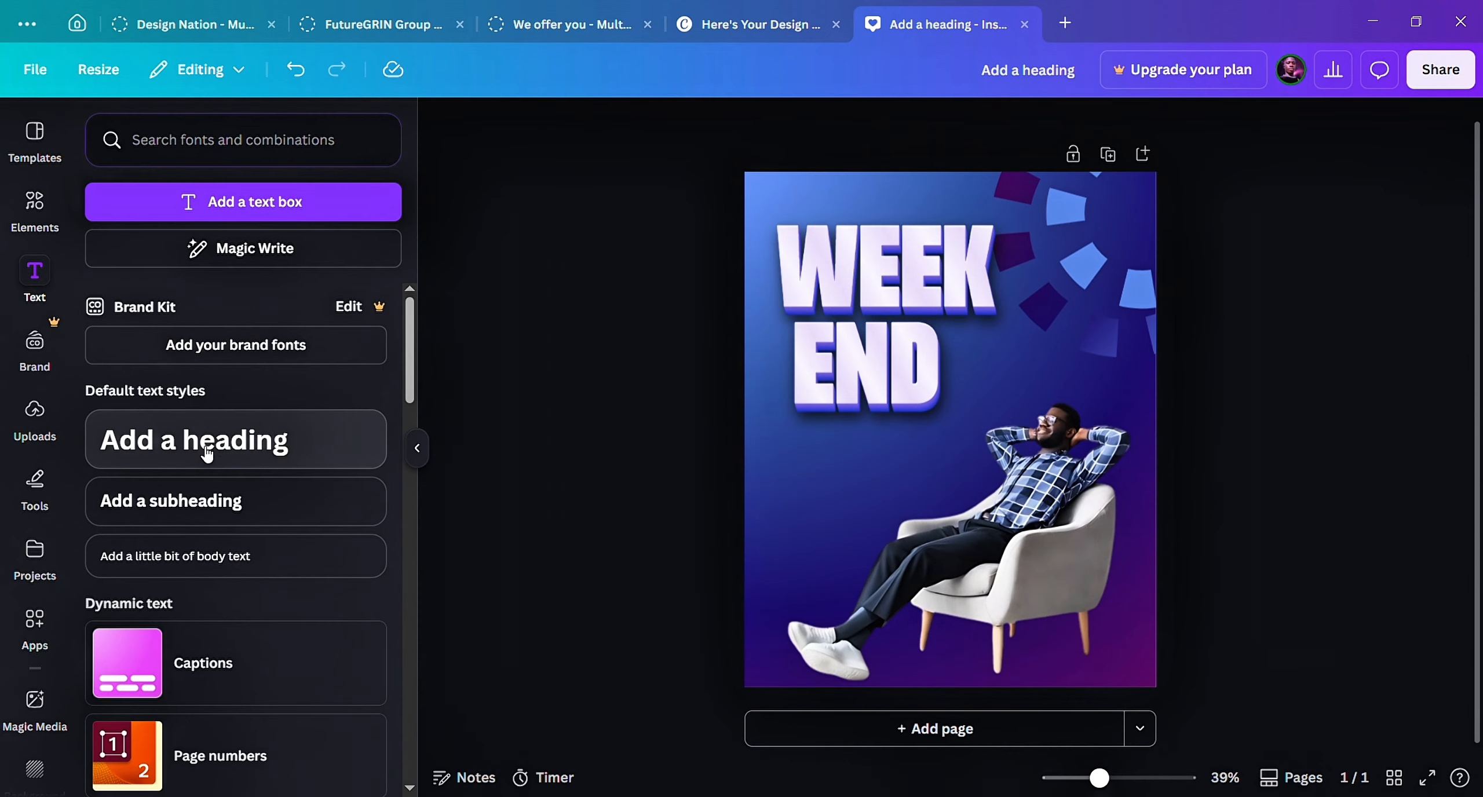
left_click(207, 454)
left_click(417, 448)
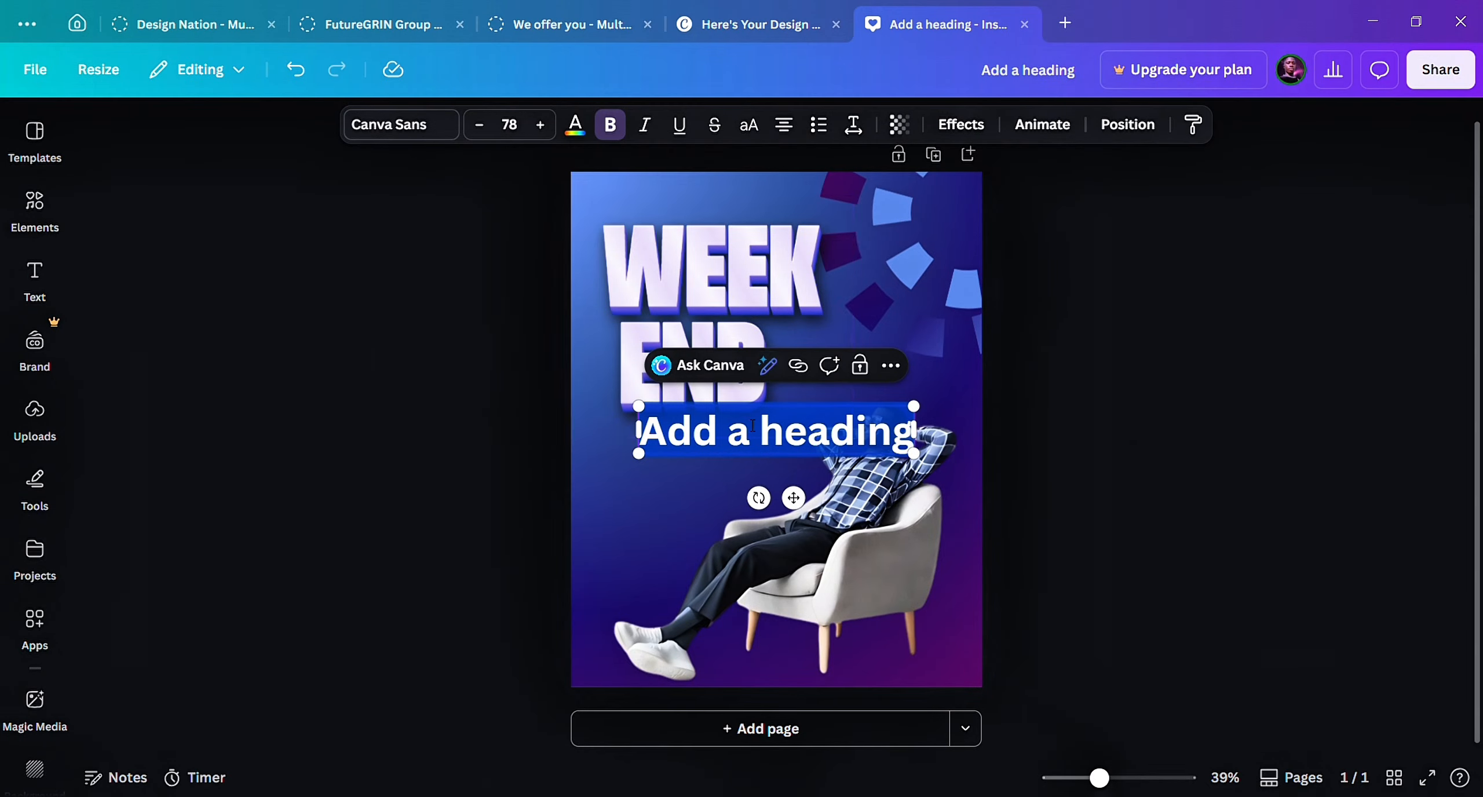
left_click(1295, 472)
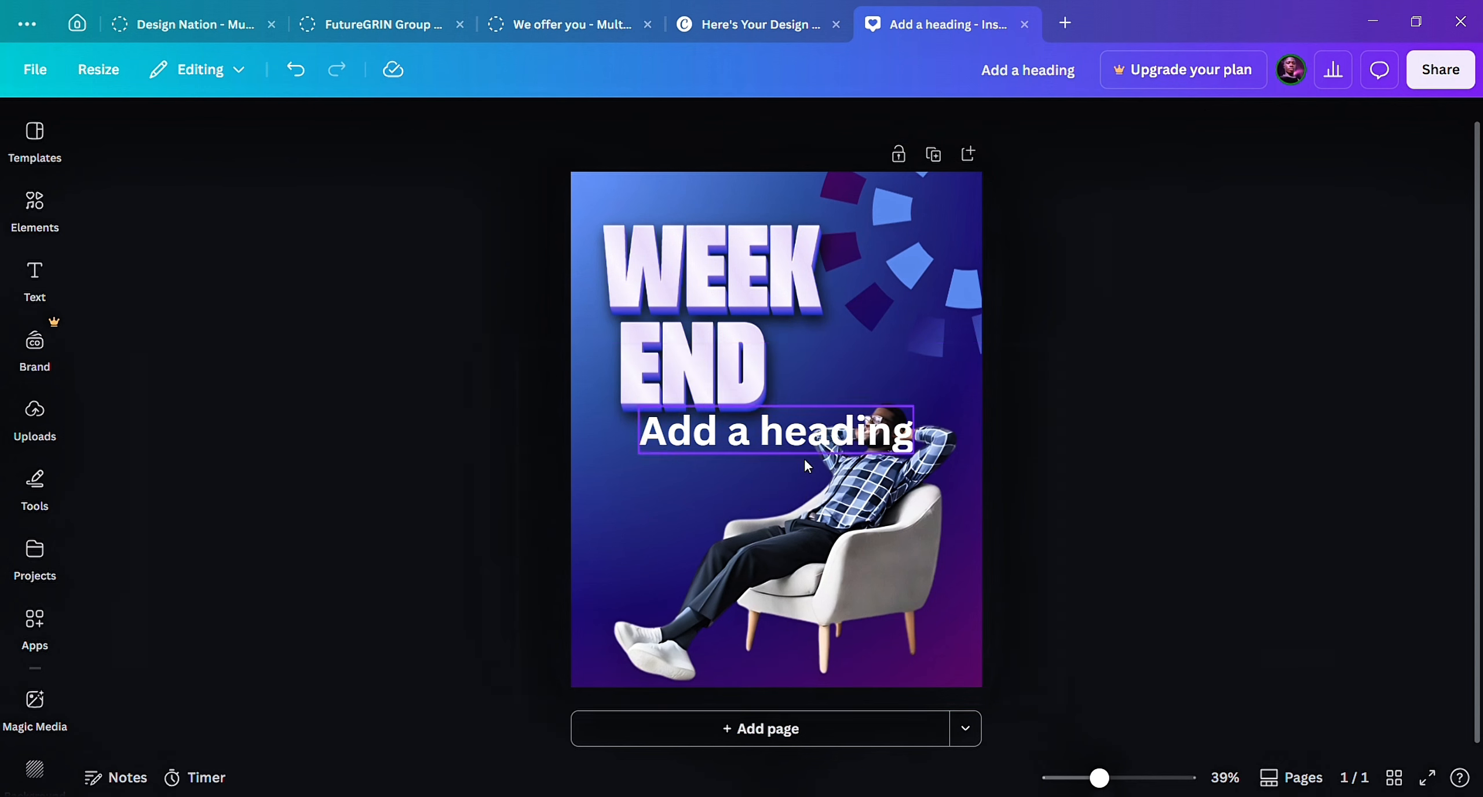
left_click(788, 453)
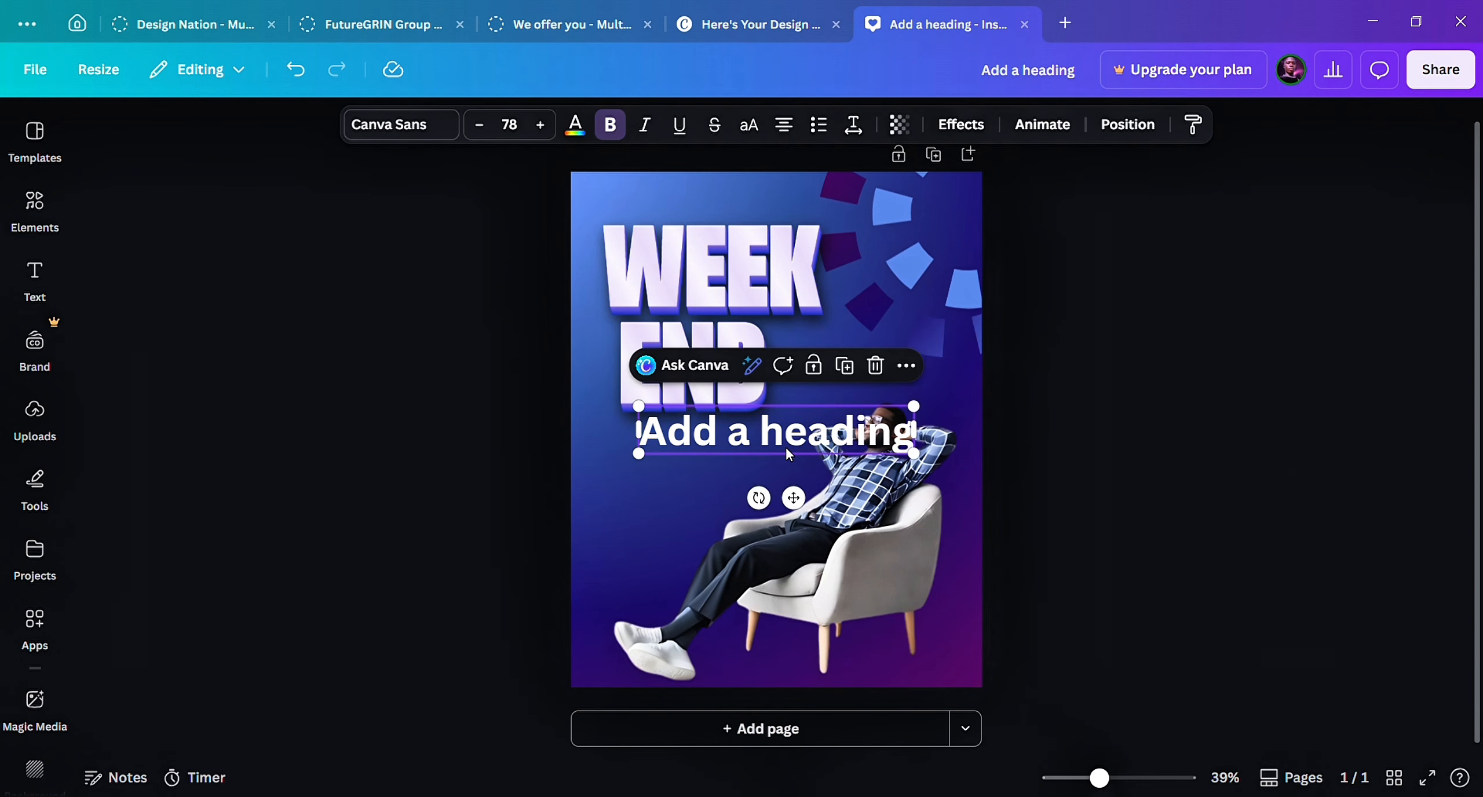
left_click(791, 450)
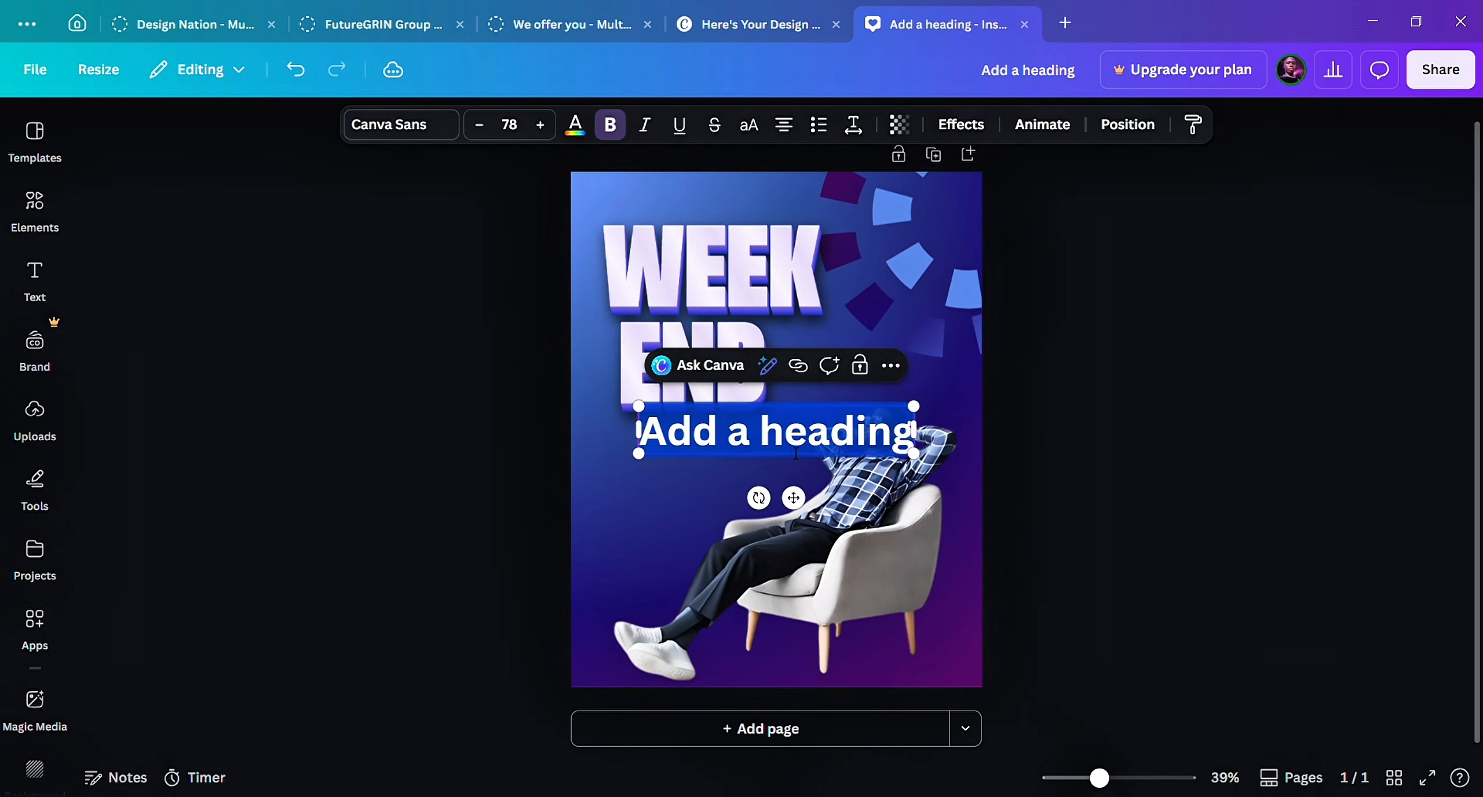
type("HAPPY")
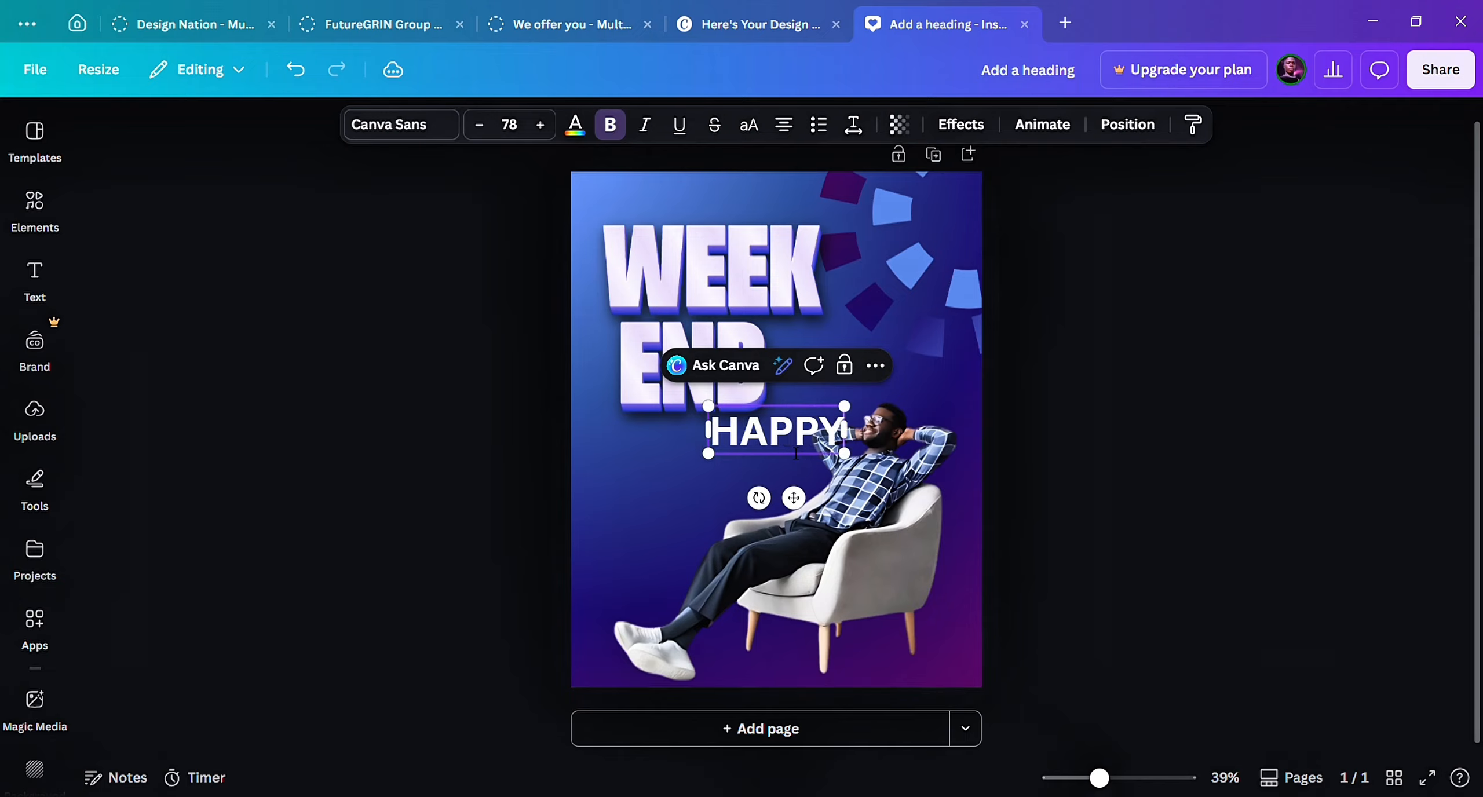
left_click(1274, 432)
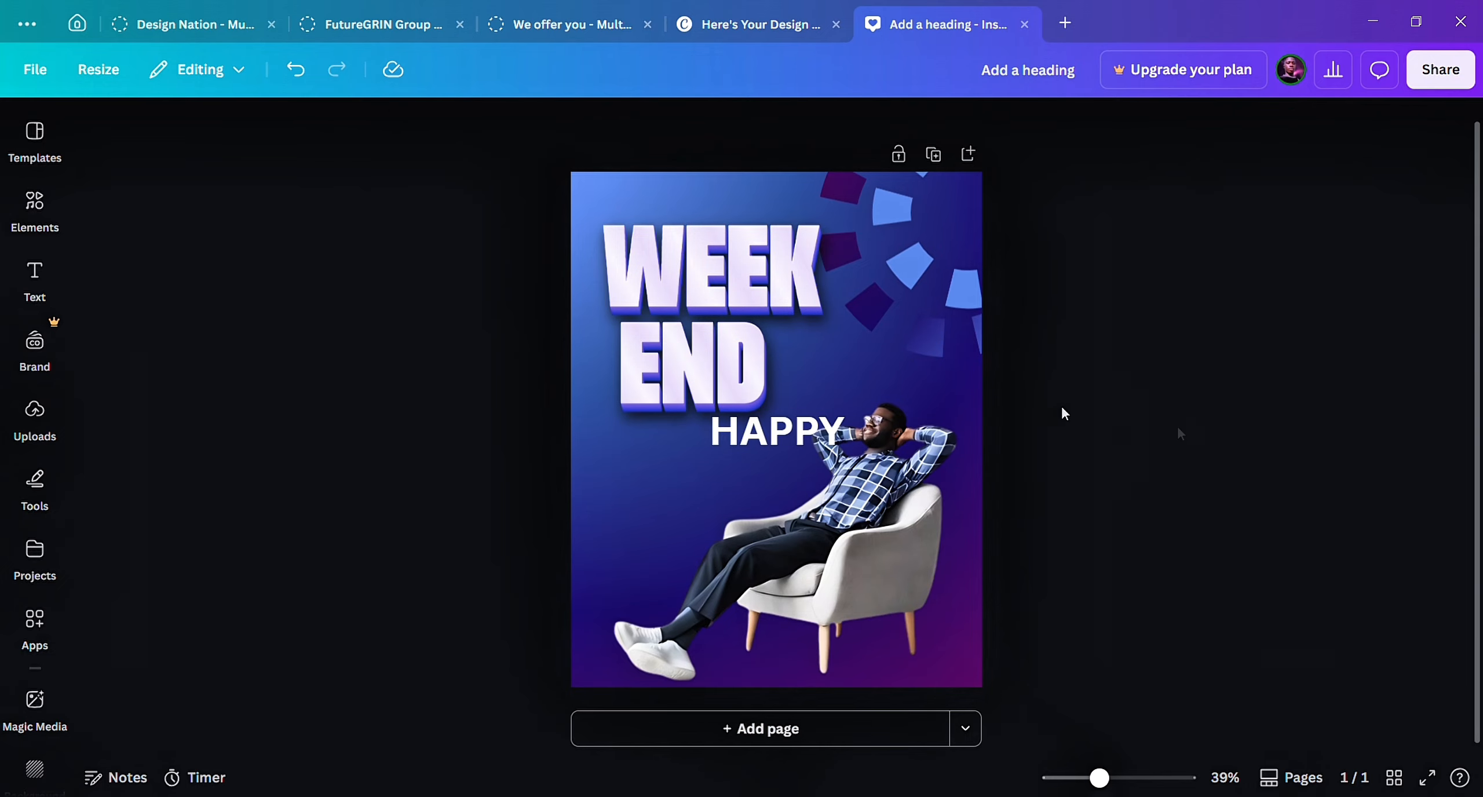
Set the "HAPPY" heading's font to Aileron and move it over the upper edge of the word "WEEK", aligned with its start.
left_click(812, 444)
left_click(394, 125)
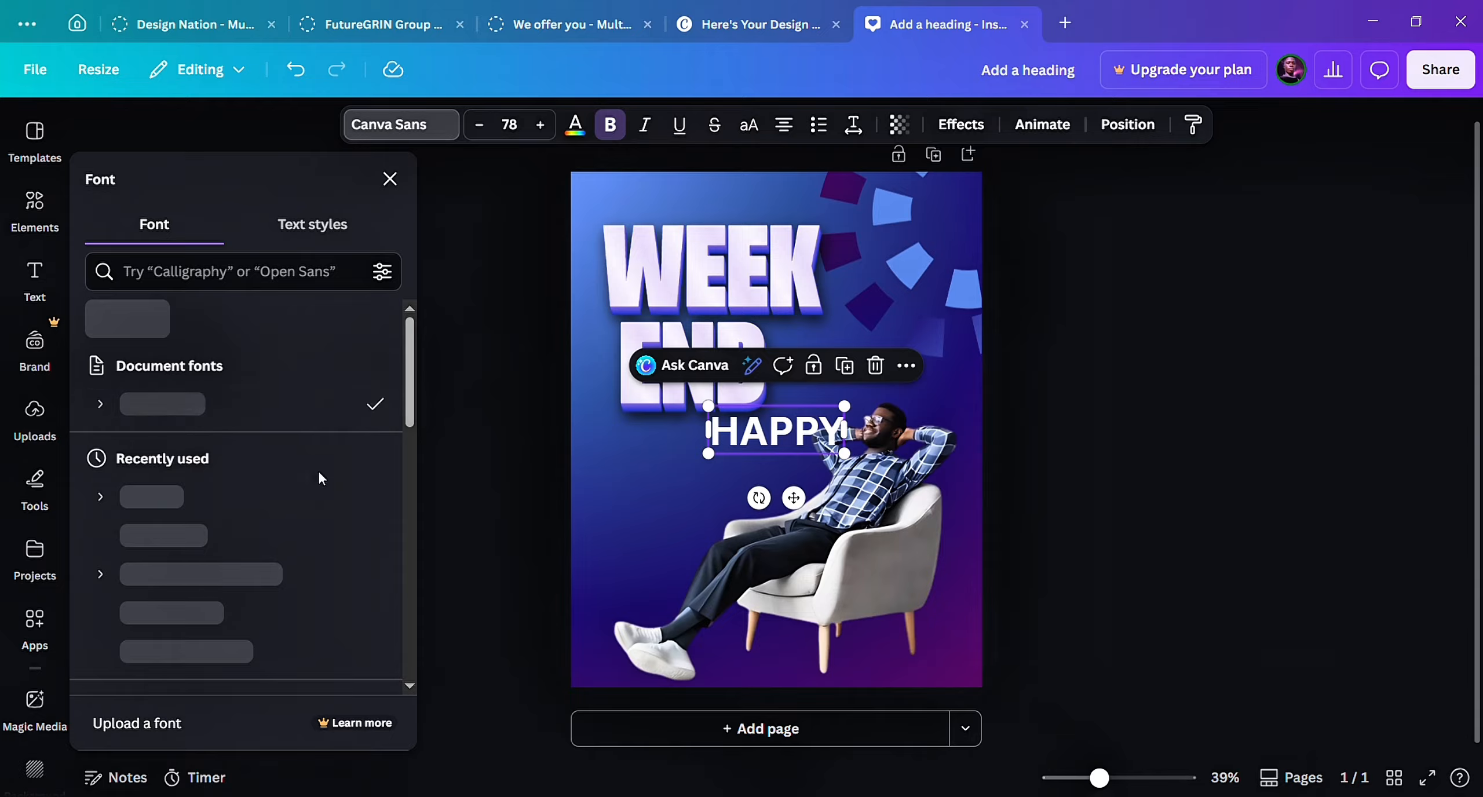
scroll(318, 537, "down", 2)
scroll(316, 533, "up", 2)
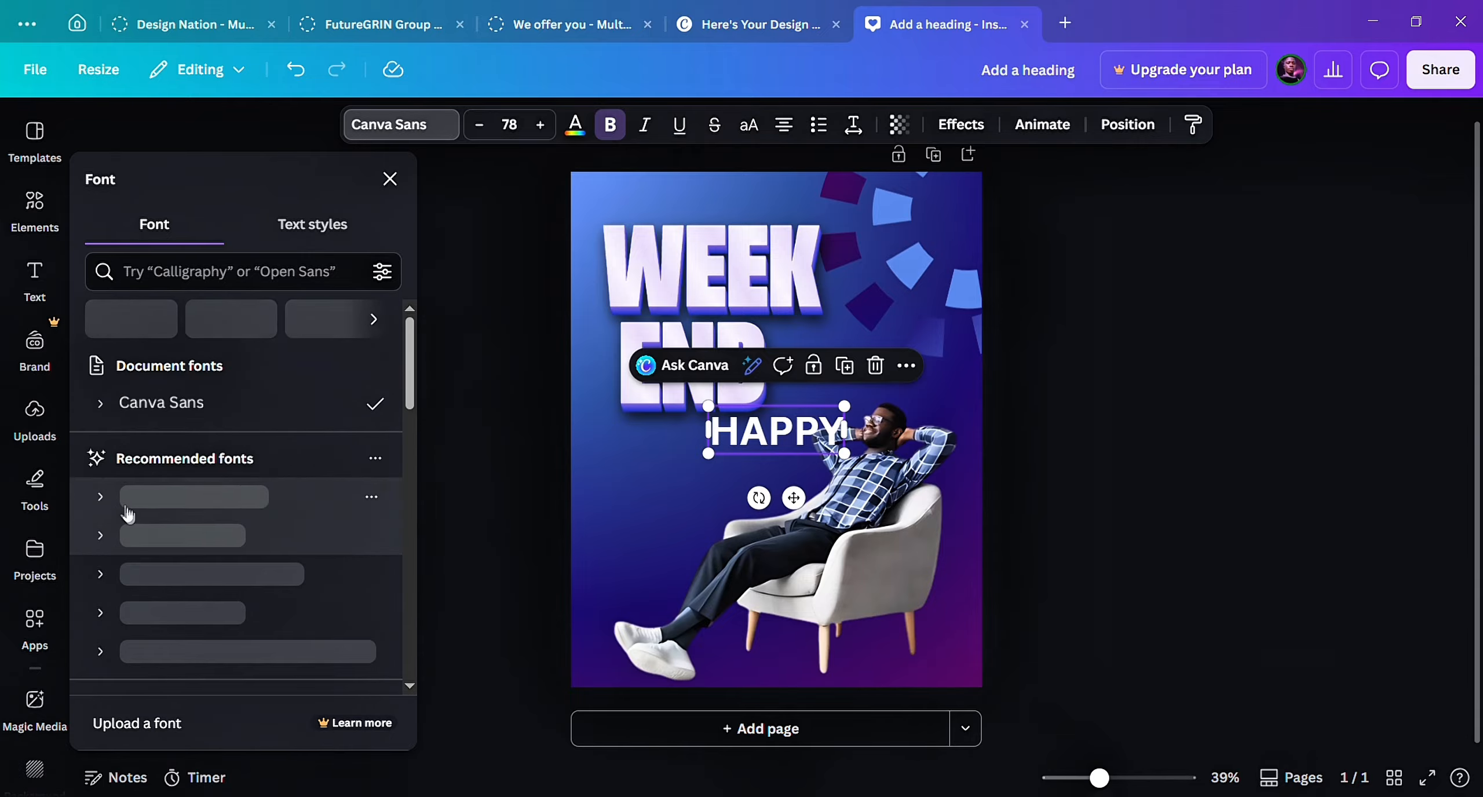
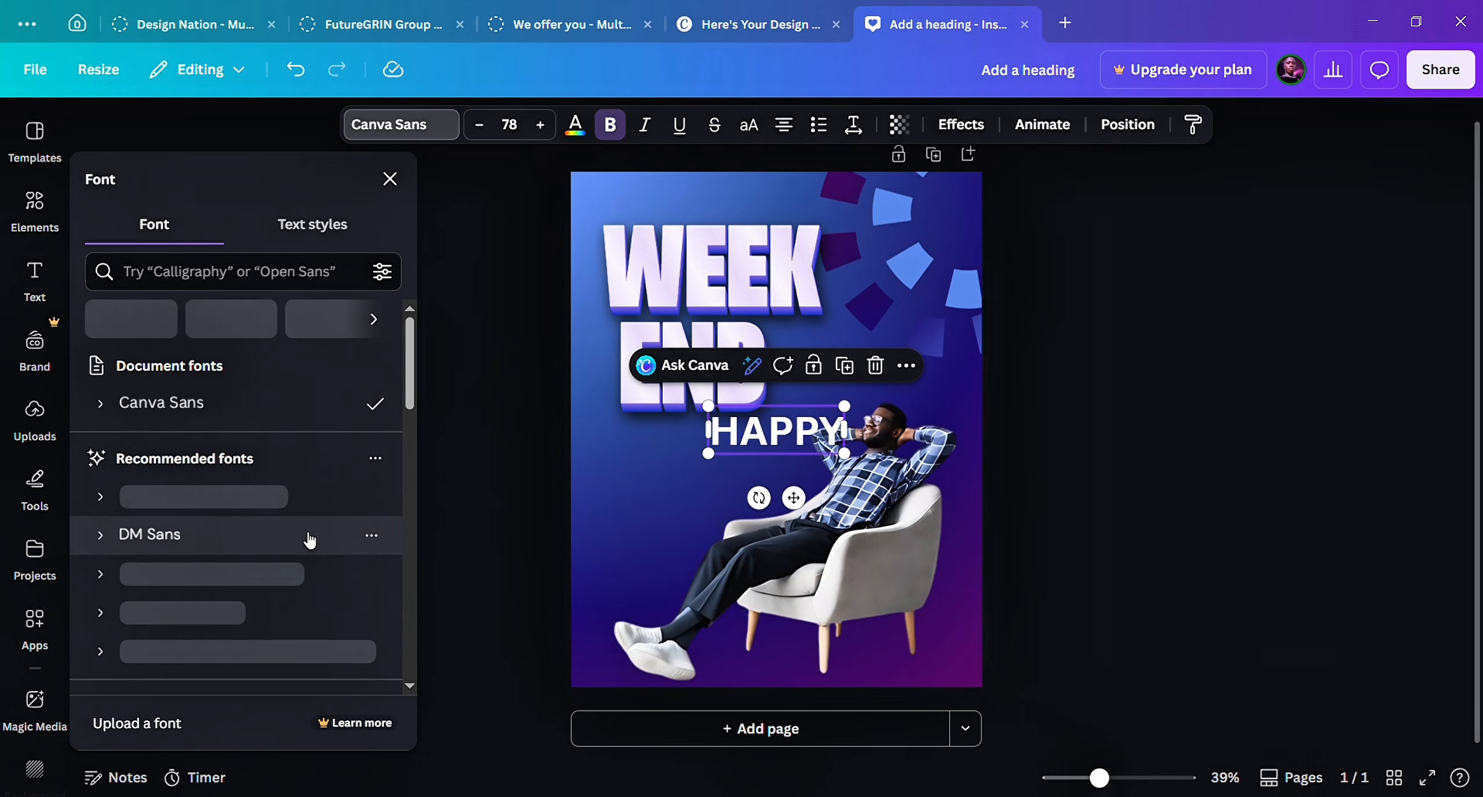
scroll(304, 529, "down", 3)
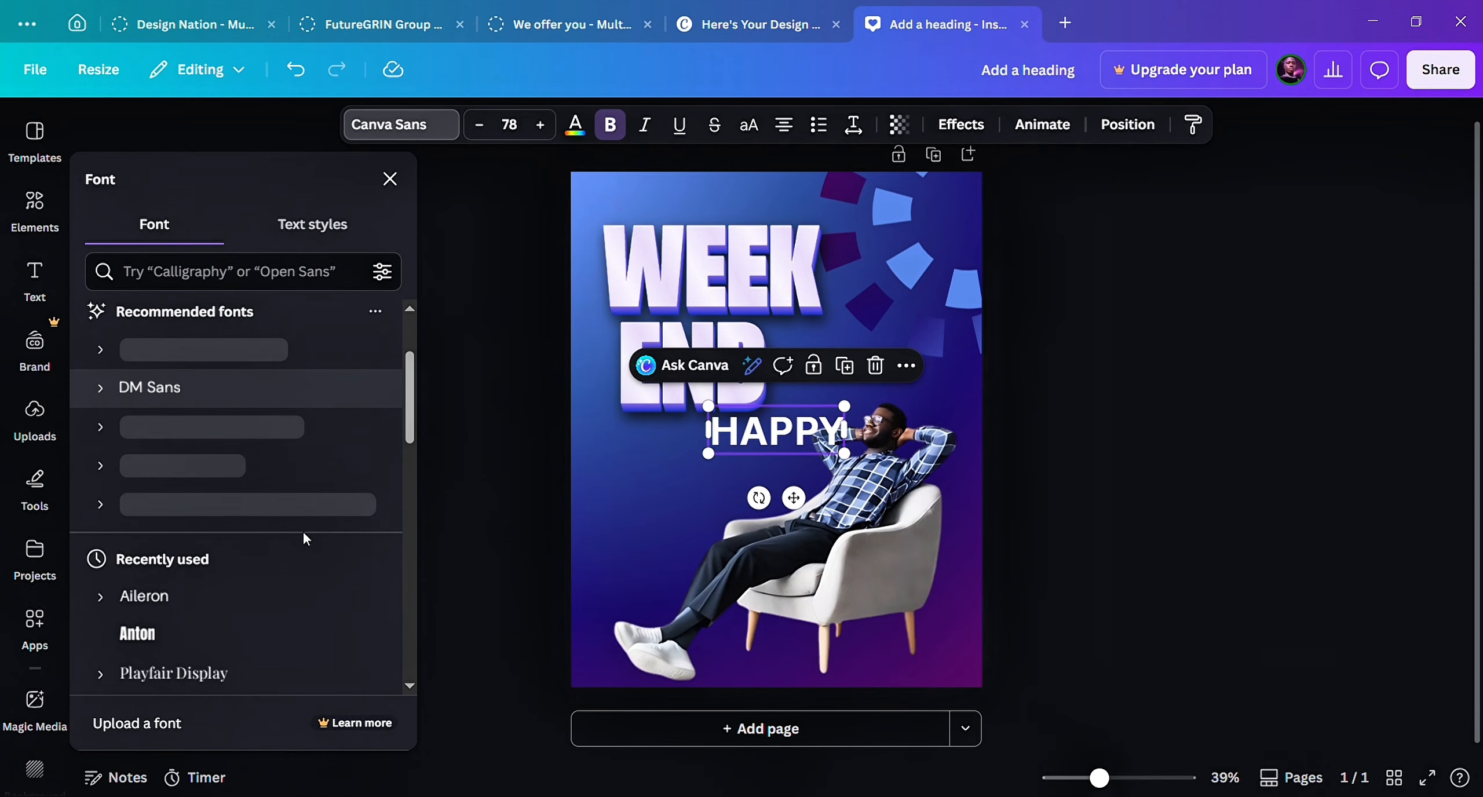
scroll(303, 531, "up", 3)
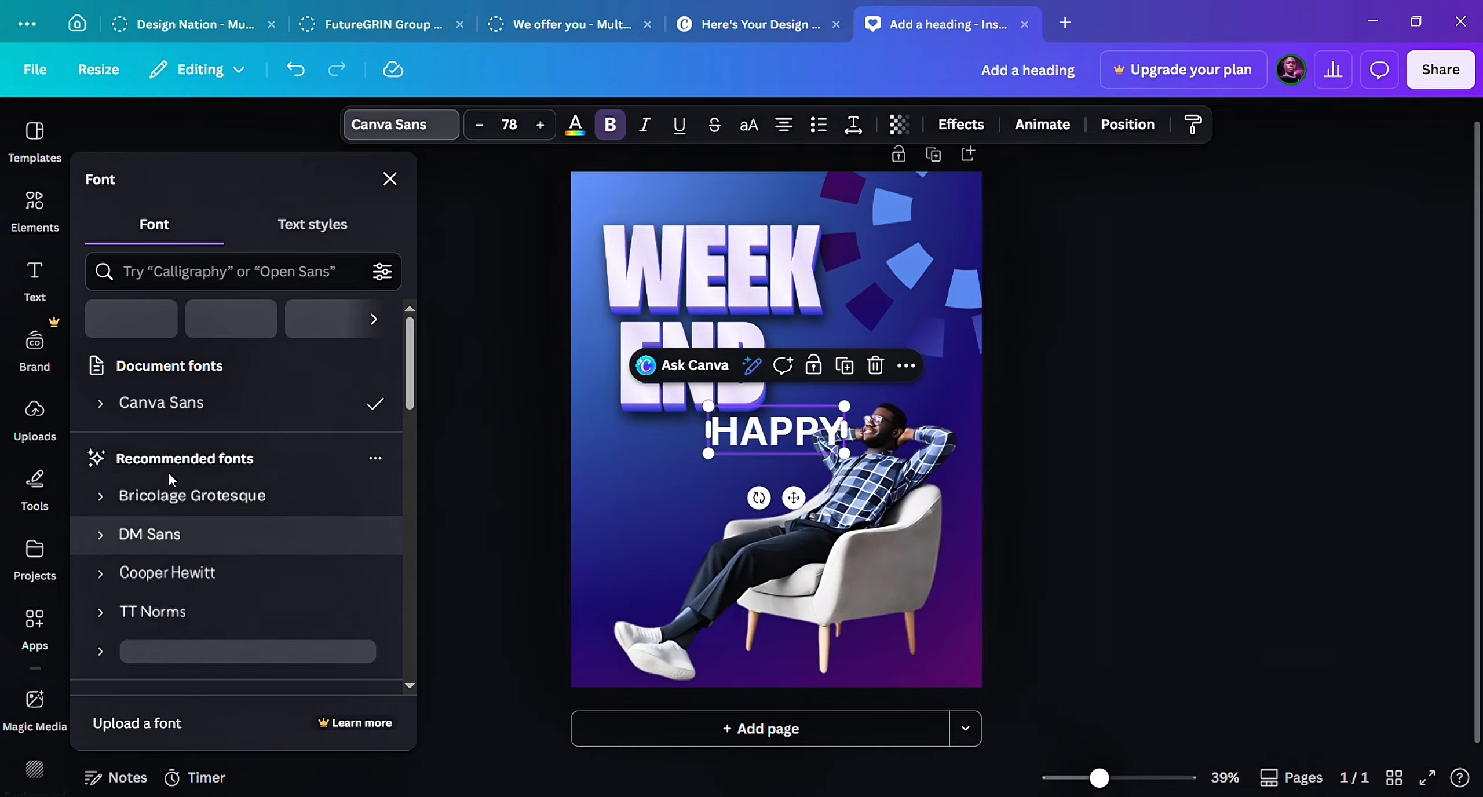
scroll(201, 643, "down", 3)
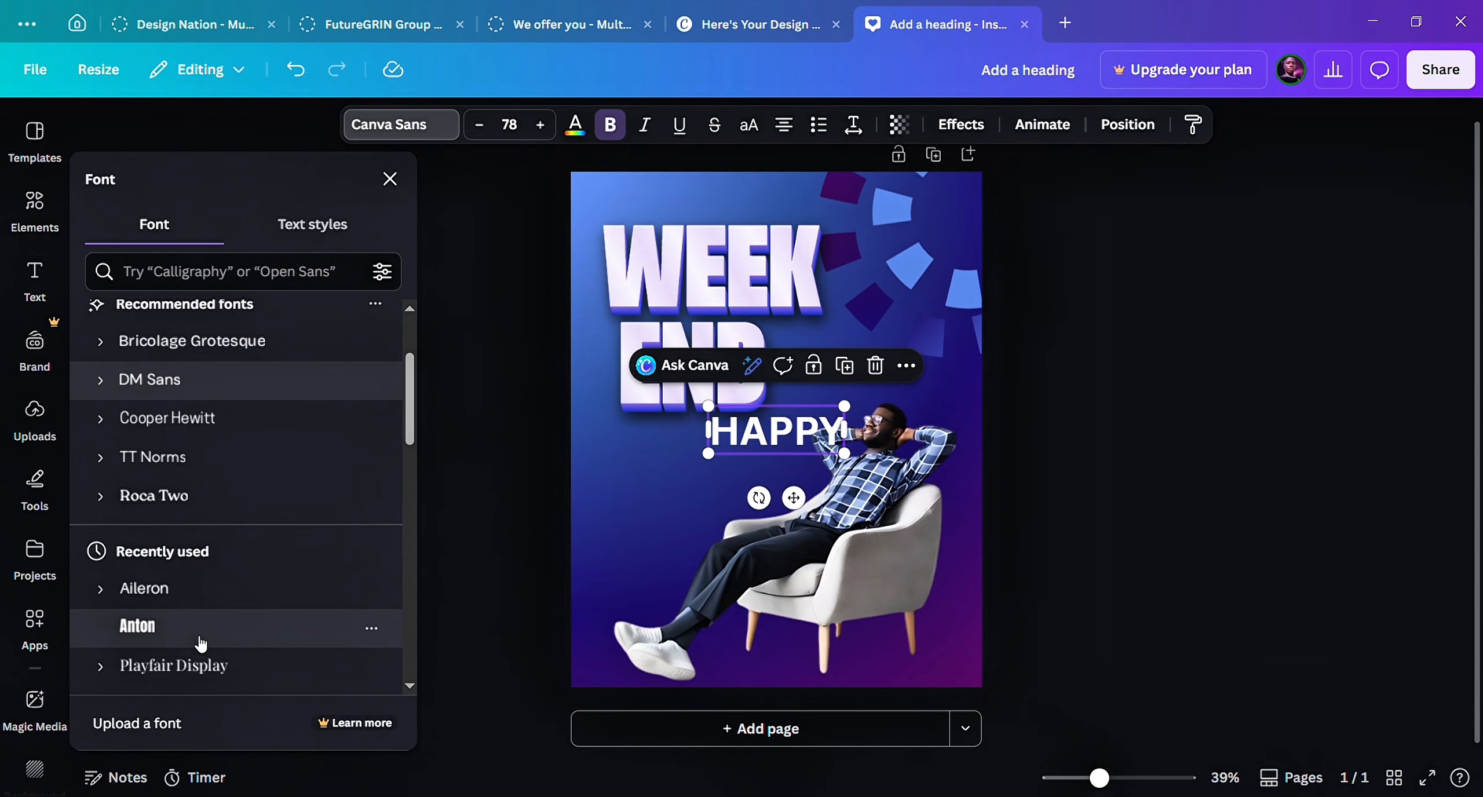
left_click(167, 600)
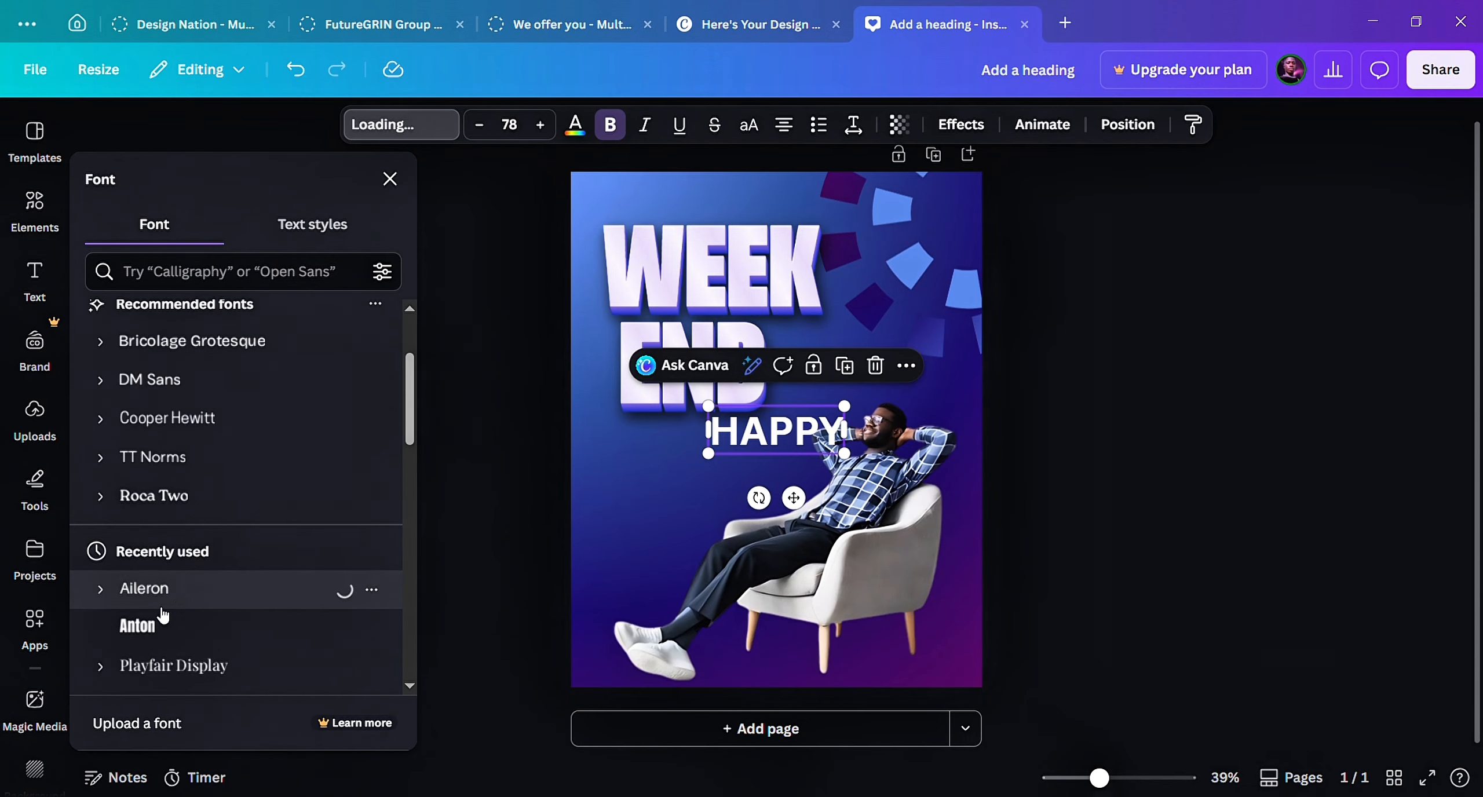
left_click(102, 592)
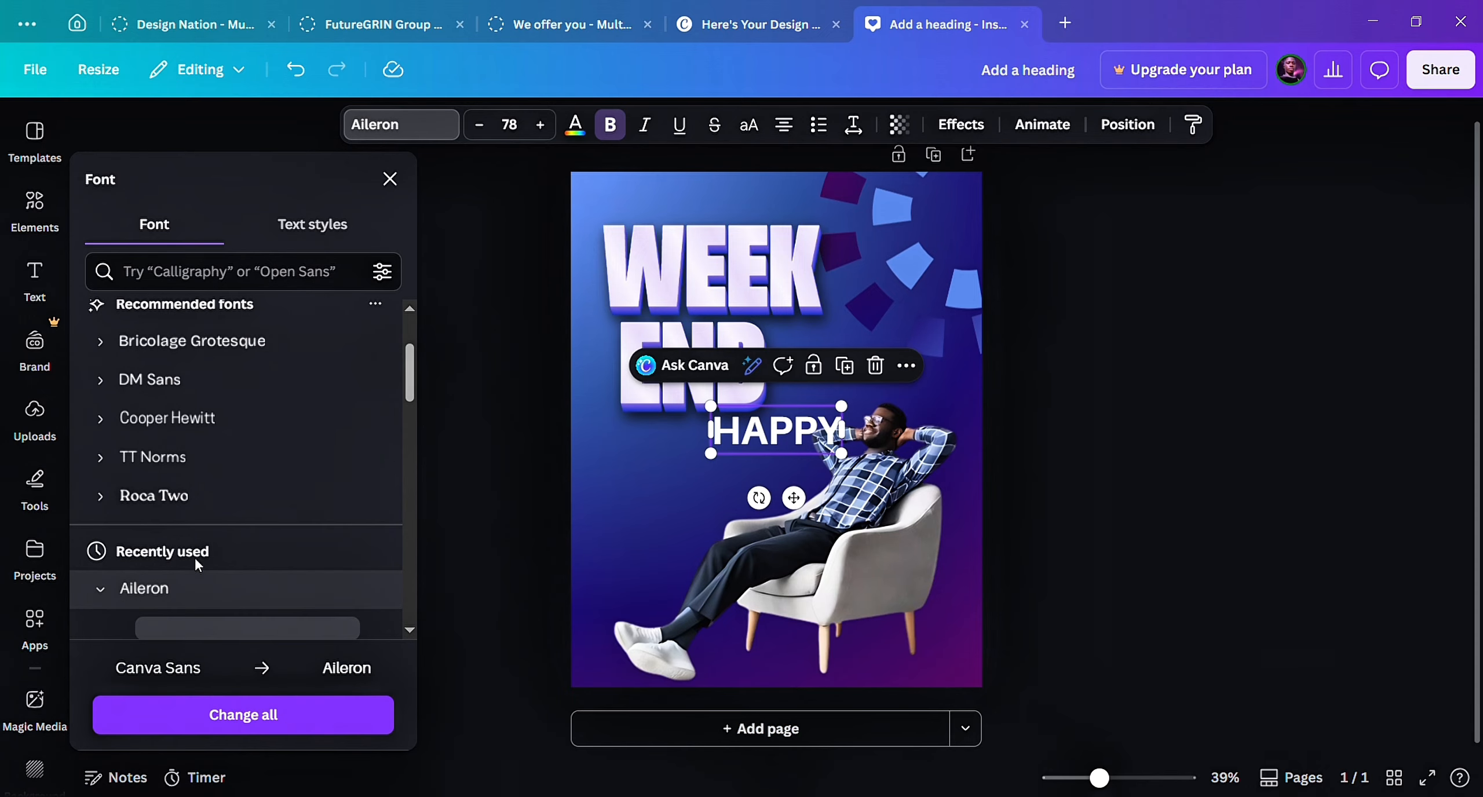
scroll(197, 561, "down", 5)
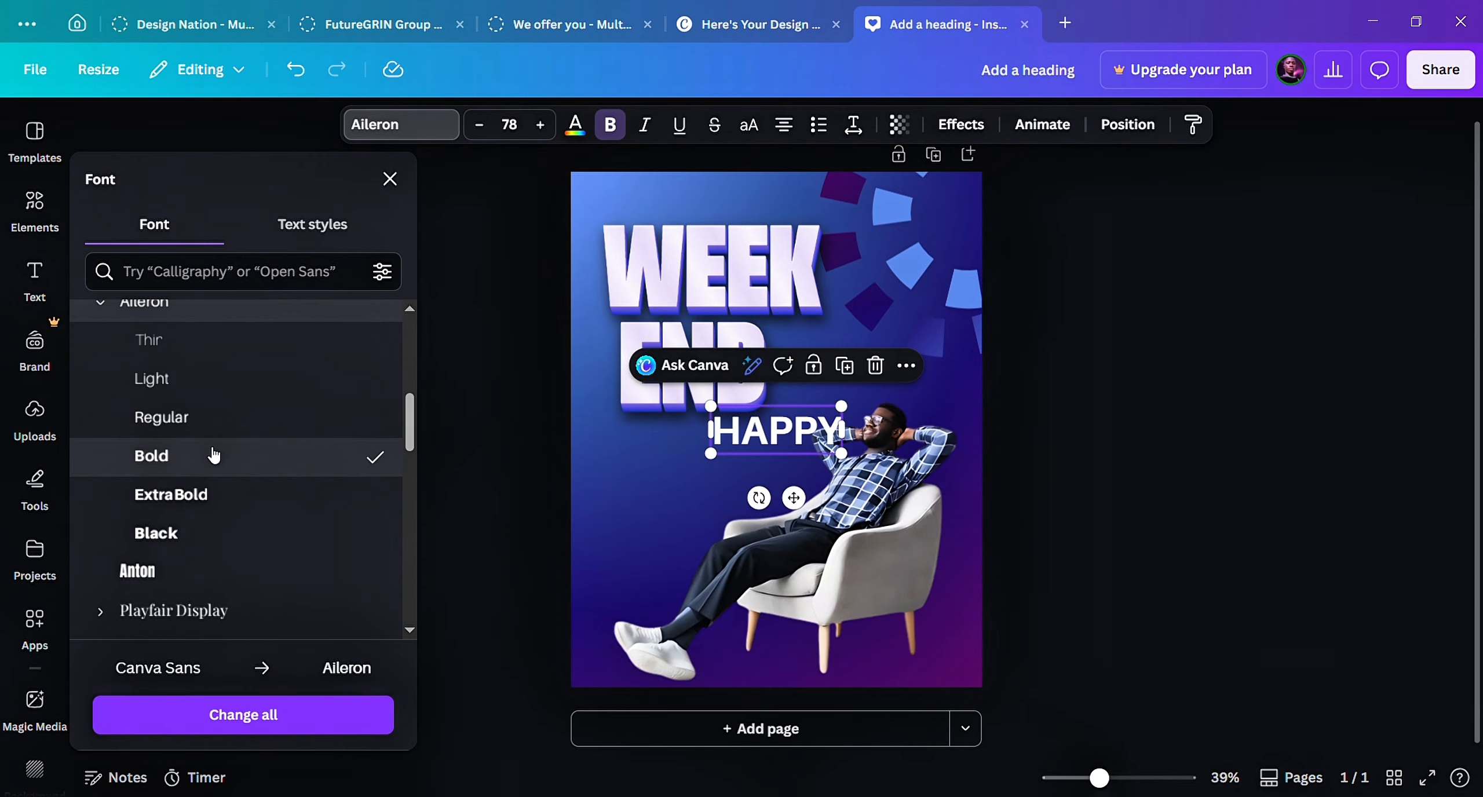
key("Escape")
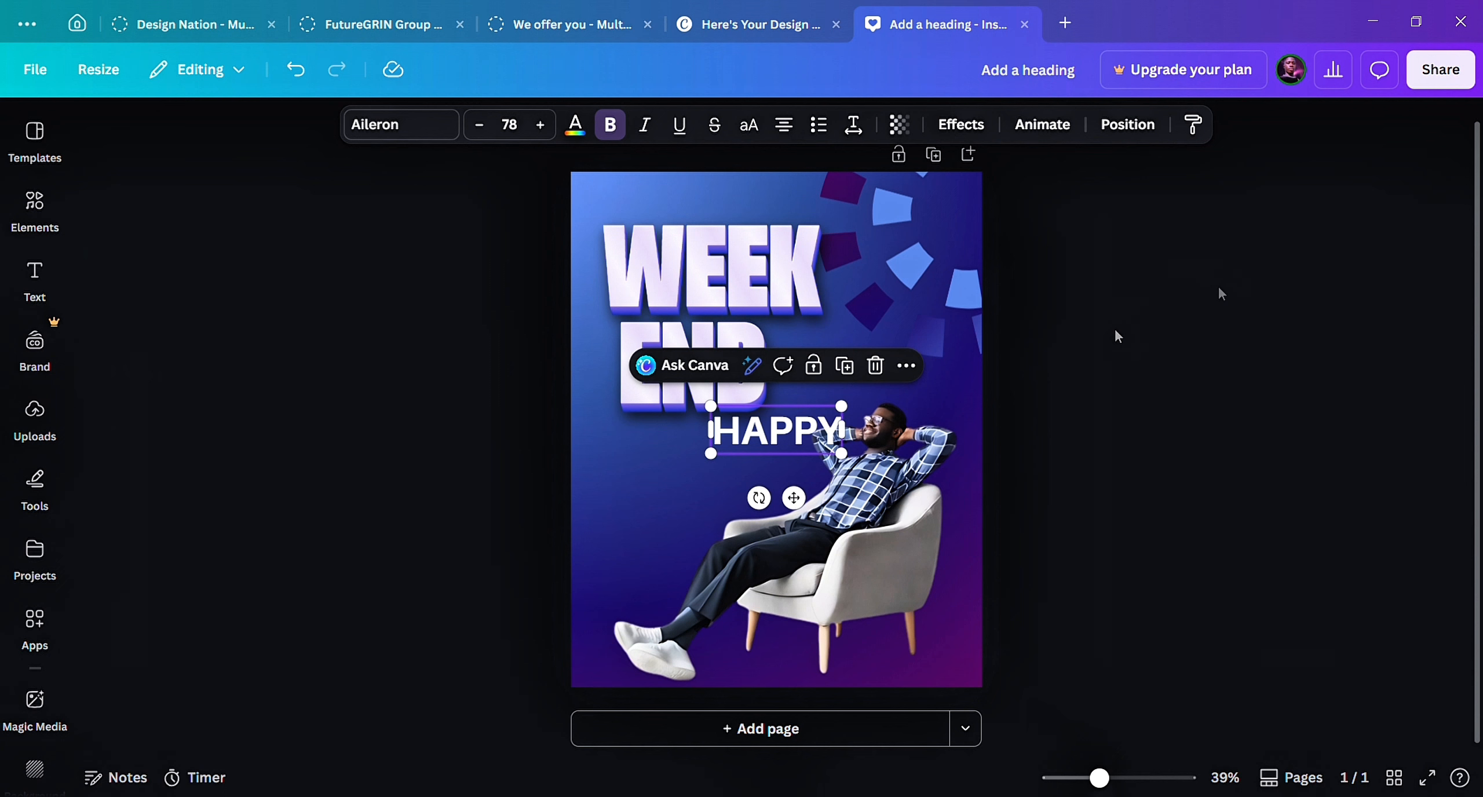
left_click_drag(747, 429, 642, 213)
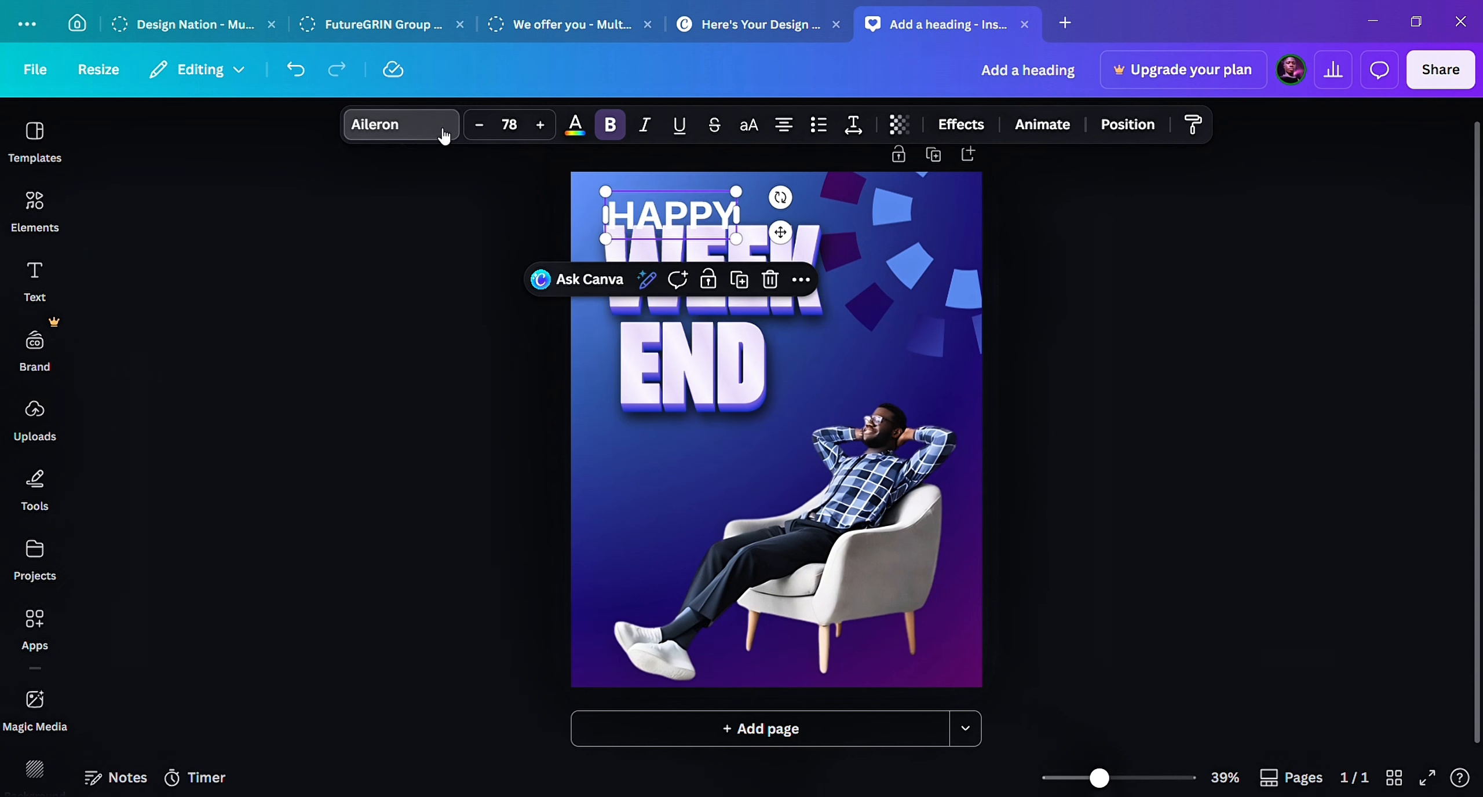
Set the "HAPPY" heading to the Regular weight of the Aileron font.
left_click(401, 124)
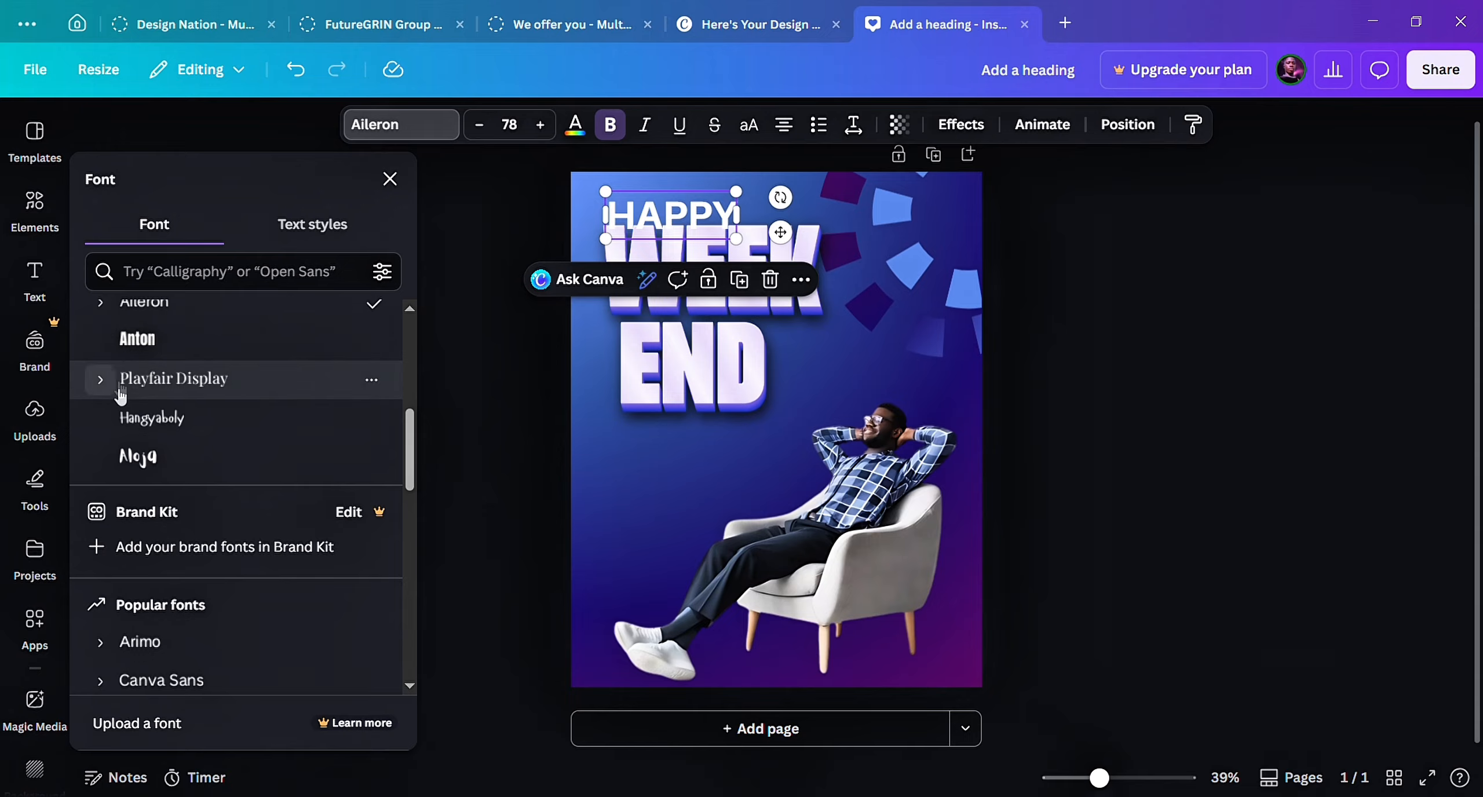
scroll(109, 516, "up", 1)
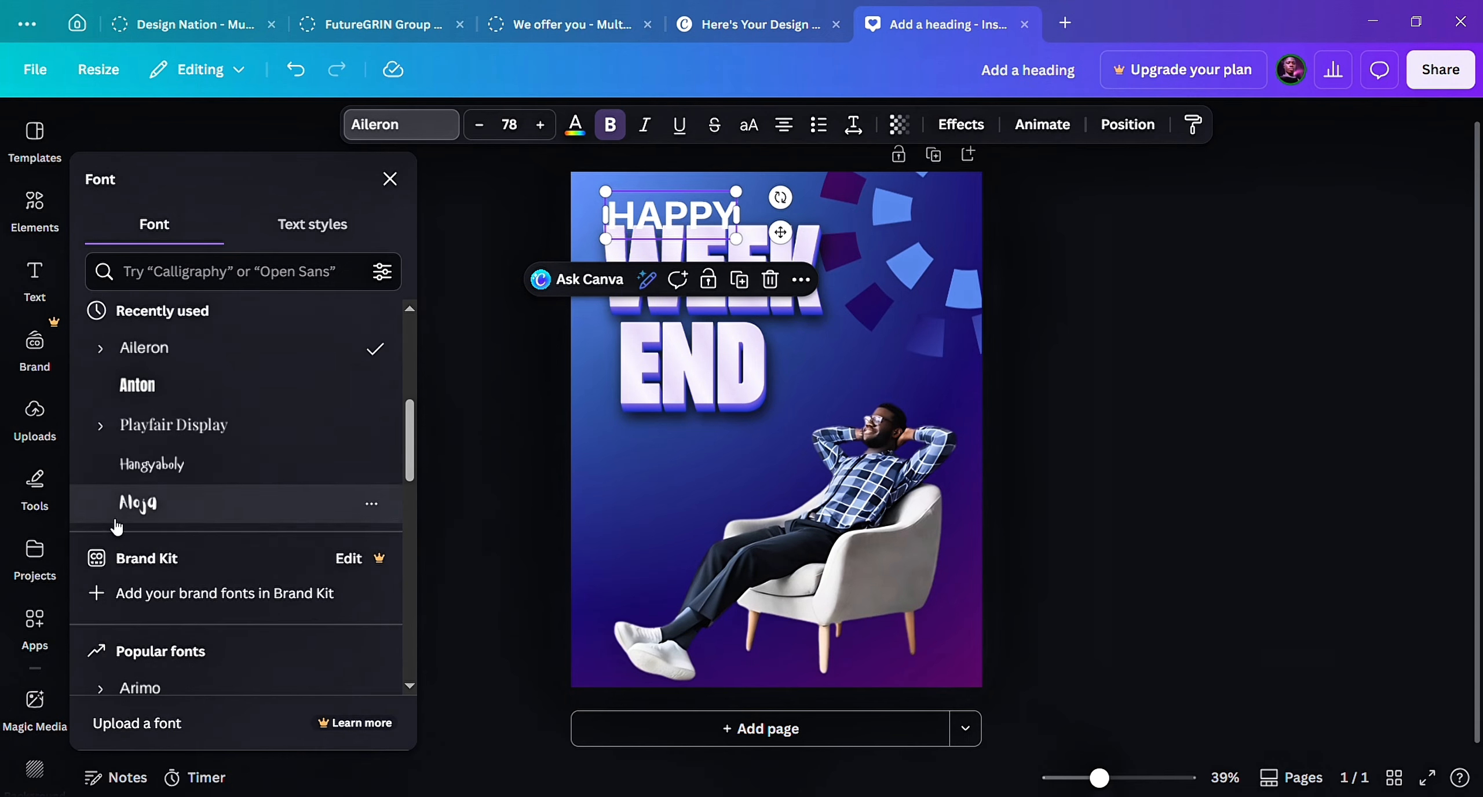
left_click(101, 348)
scroll(198, 464, "down", 4)
left_click(199, 464)
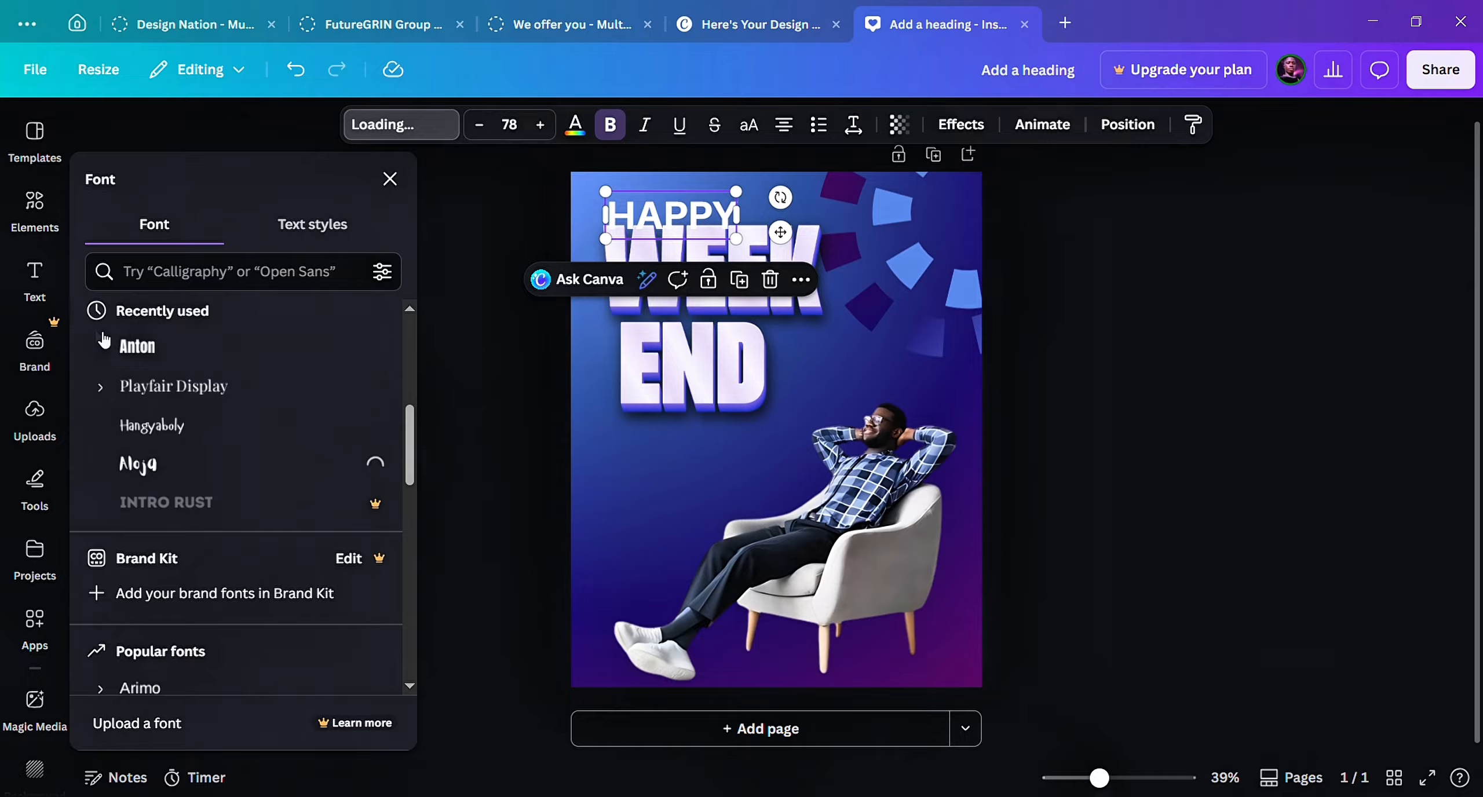
scroll(139, 473, "up", 5)
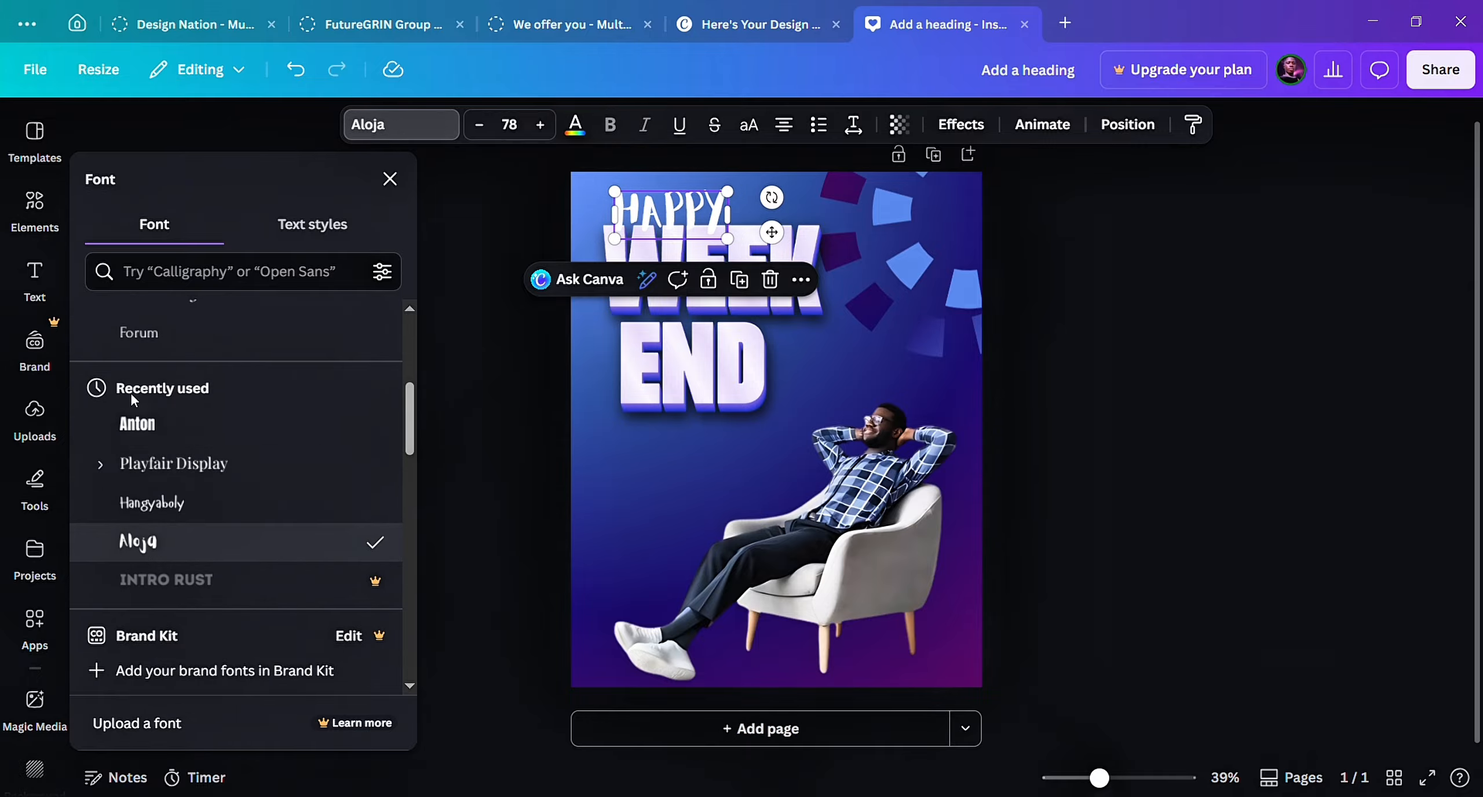
scroll(138, 398, "up", 1)
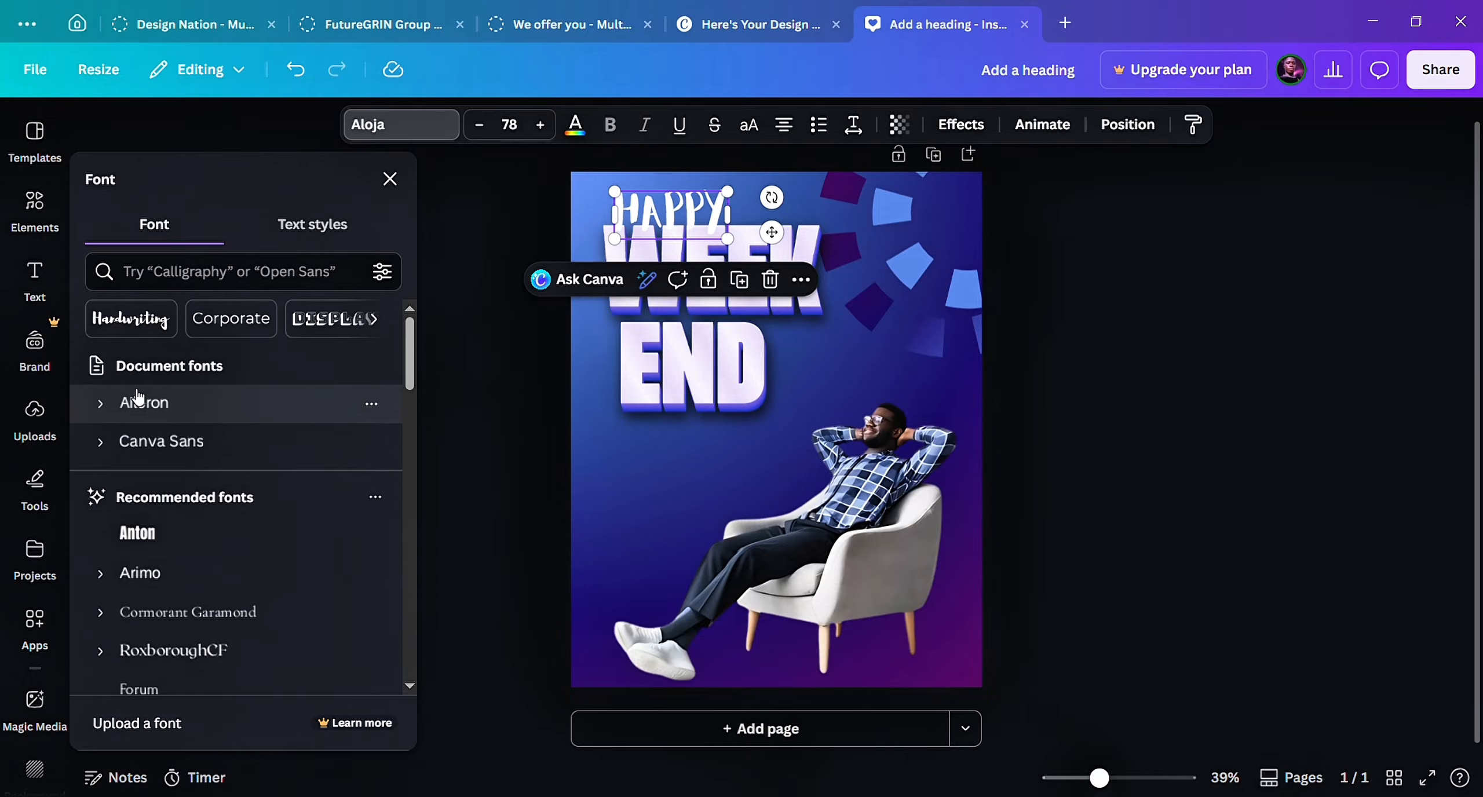
left_click(97, 415)
left_click(101, 407)
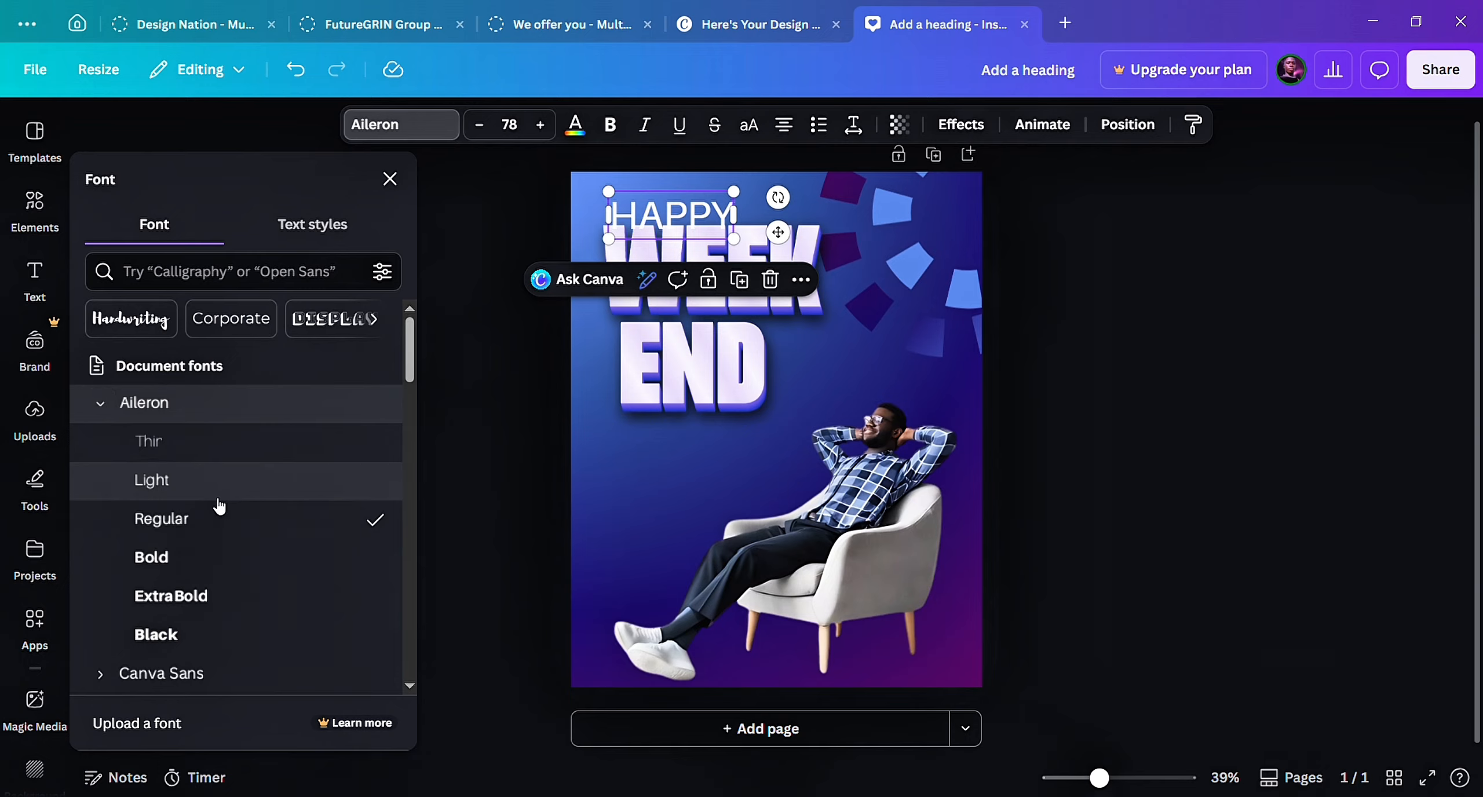
left_click(426, 394)
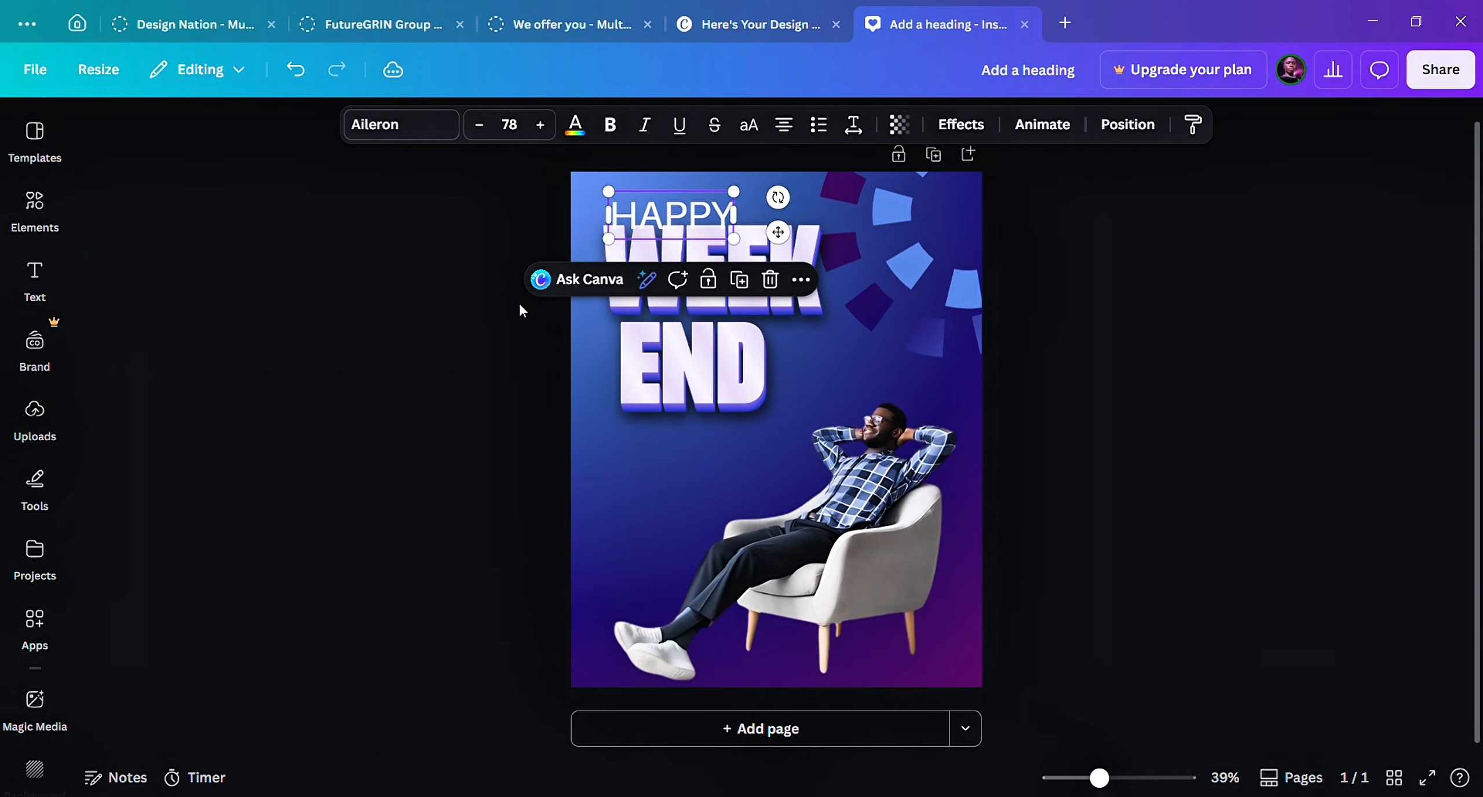
Shrink the "HAPPY" heading to about size 48.5 above the word "WEEK" and greatly widen its letter spacing.
left_click_drag(747, 245, 676, 218)
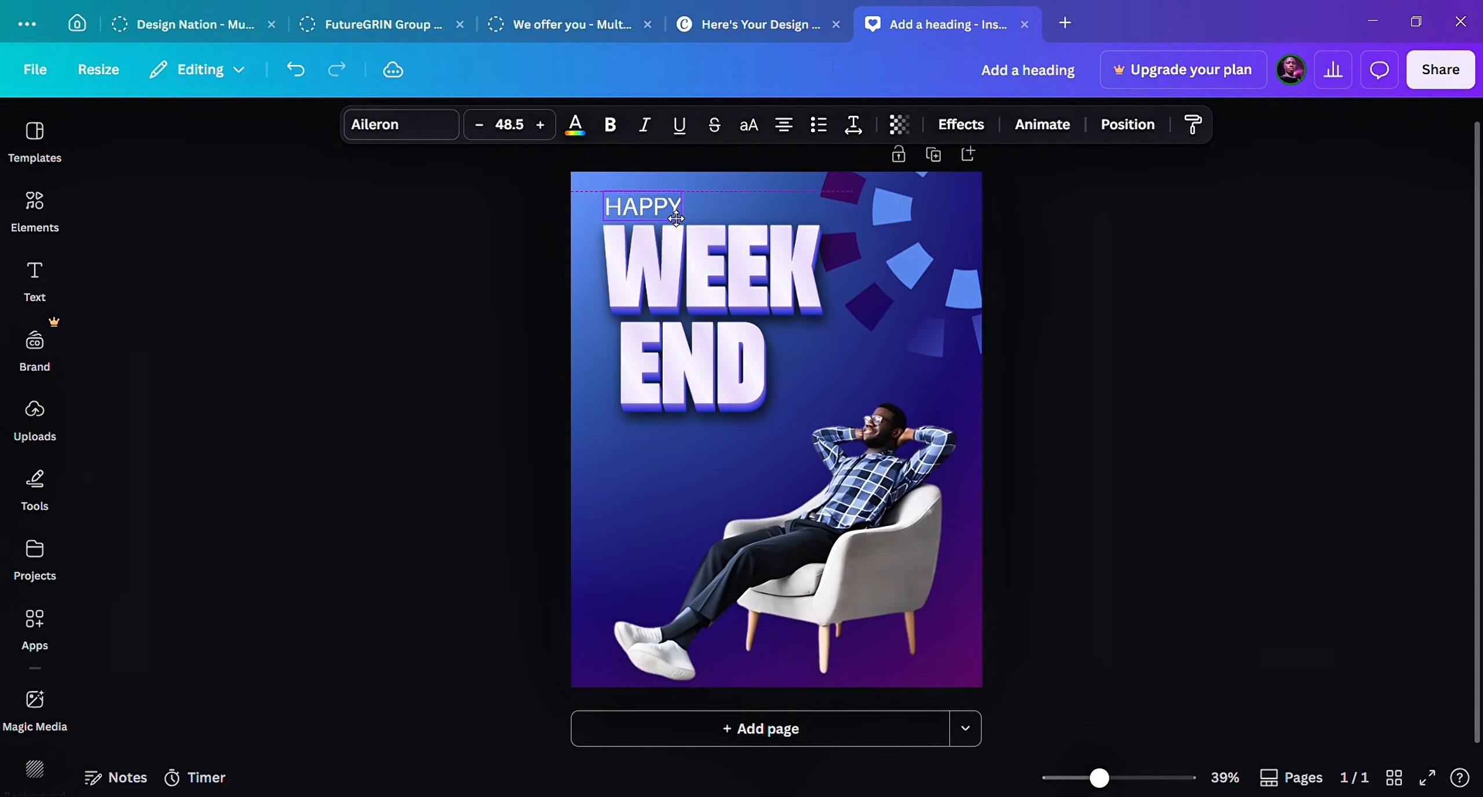
left_click(853, 125)
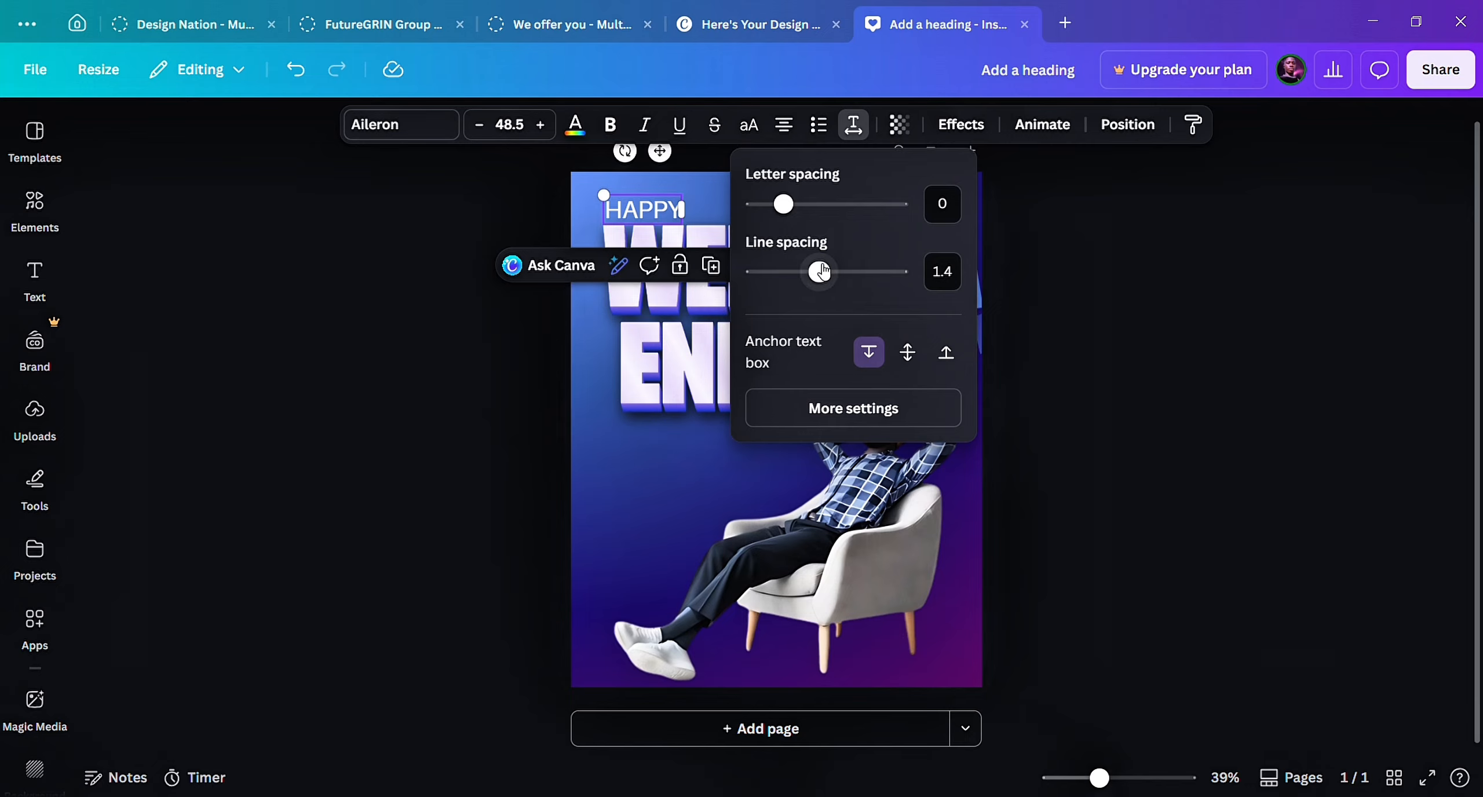
left_click_drag(793, 218, 976, 212)
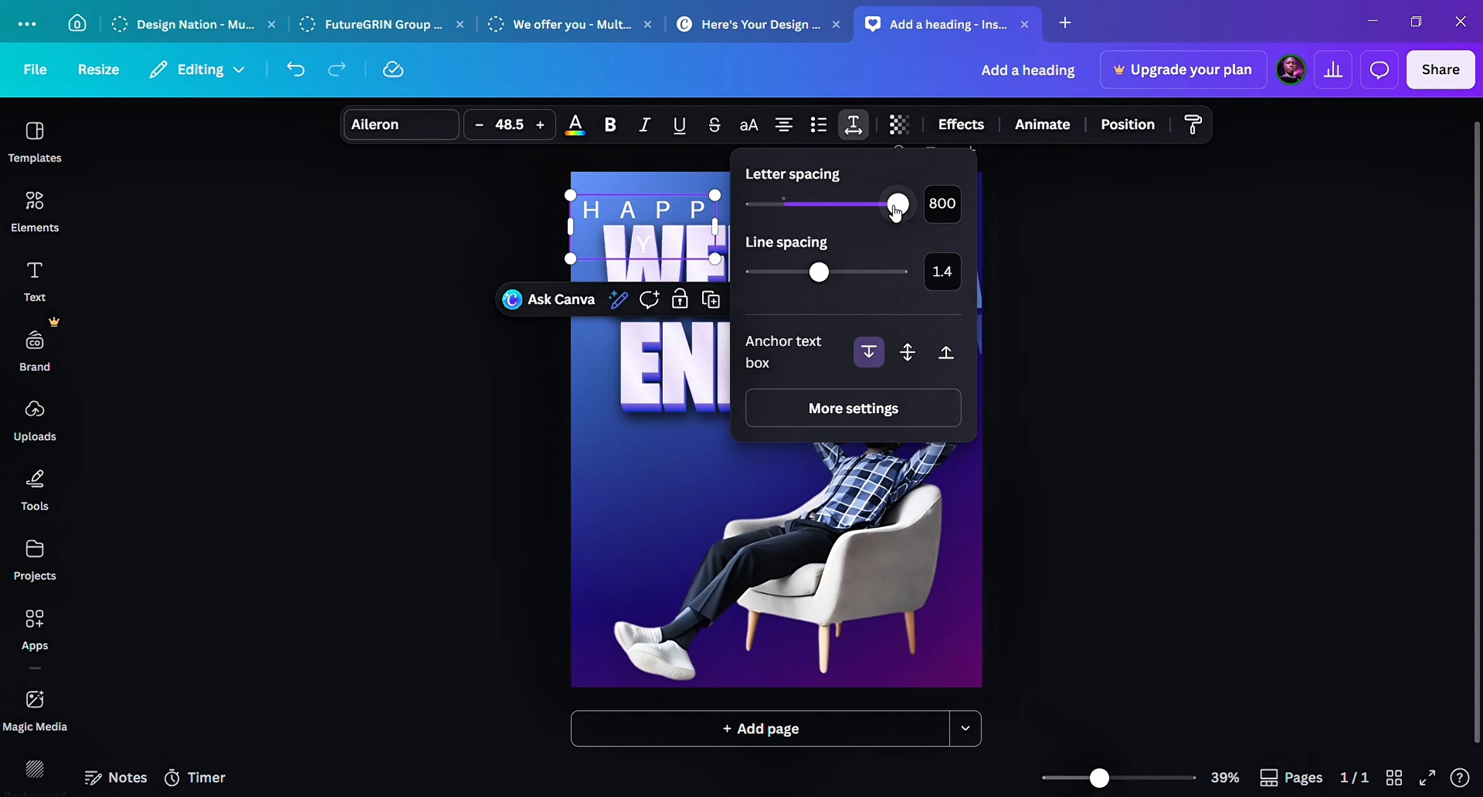
left_click_drag(896, 212, 882, 214)
left_click(1207, 239)
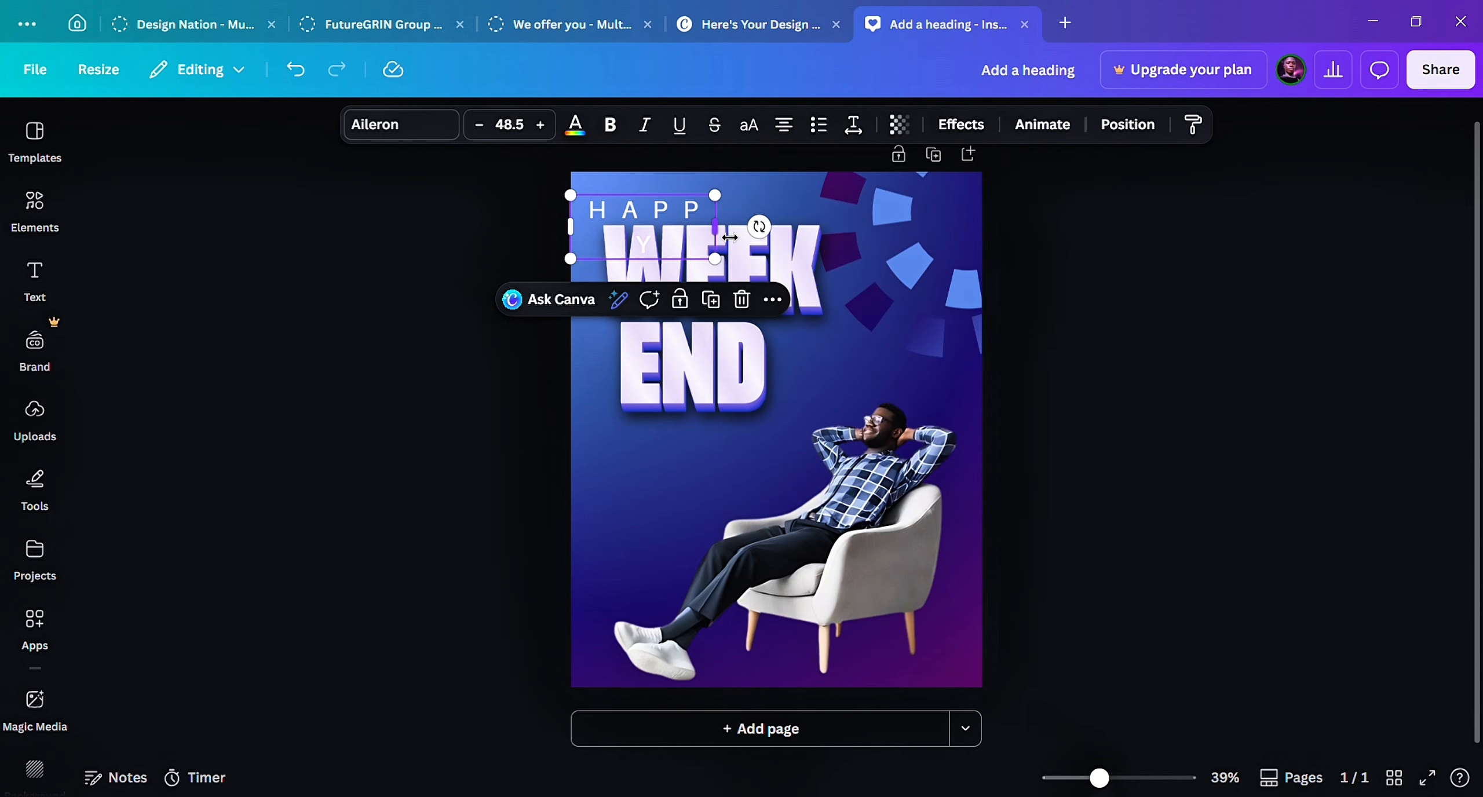
Widen the "HAPPY" text box to fit one line, and scale it down to about size 31.9 just above "WEEK".
left_click_drag(791, 245, 804, 246)
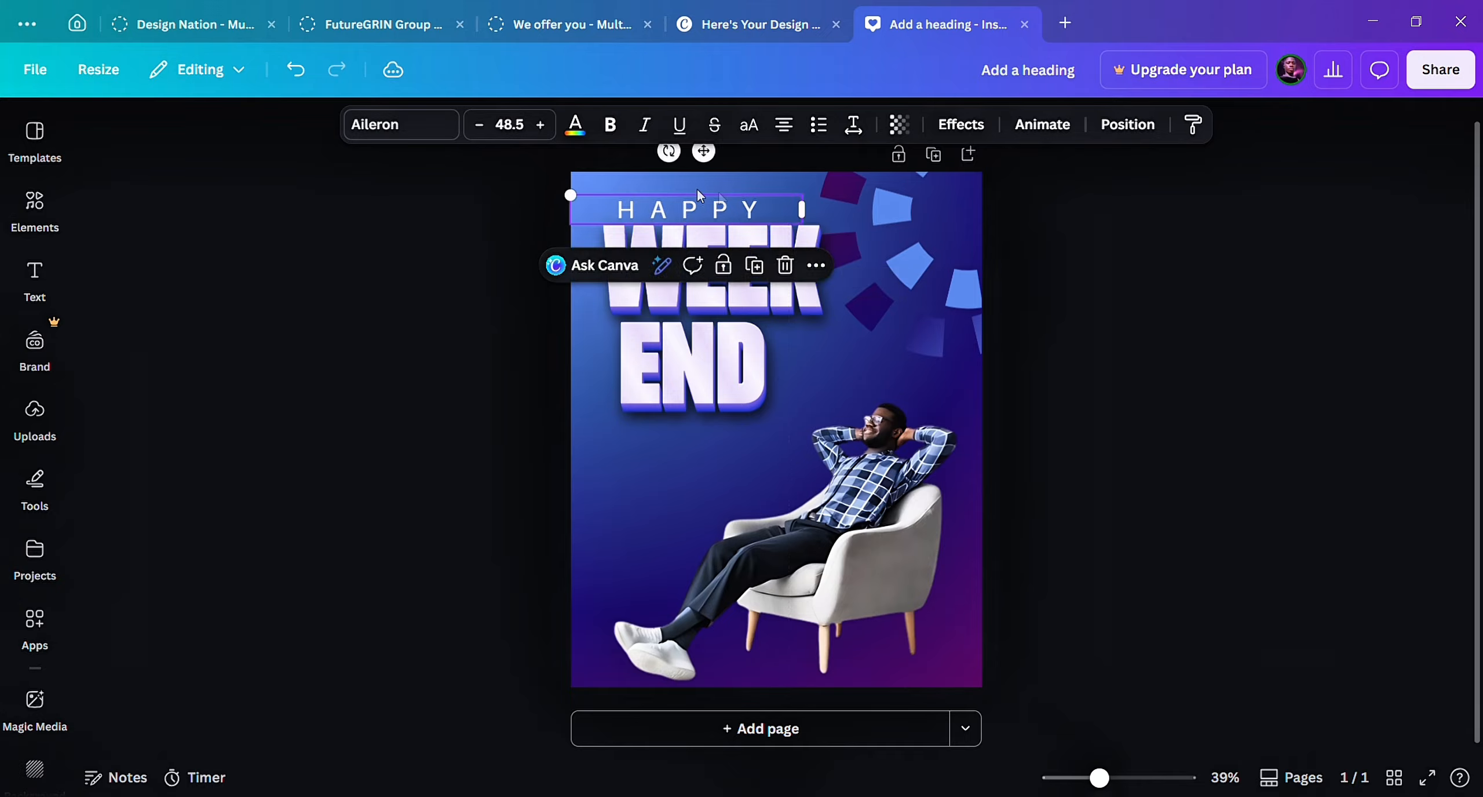
left_click_drag(634, 239, 689, 119)
left_click_drag(653, 220, 675, 221)
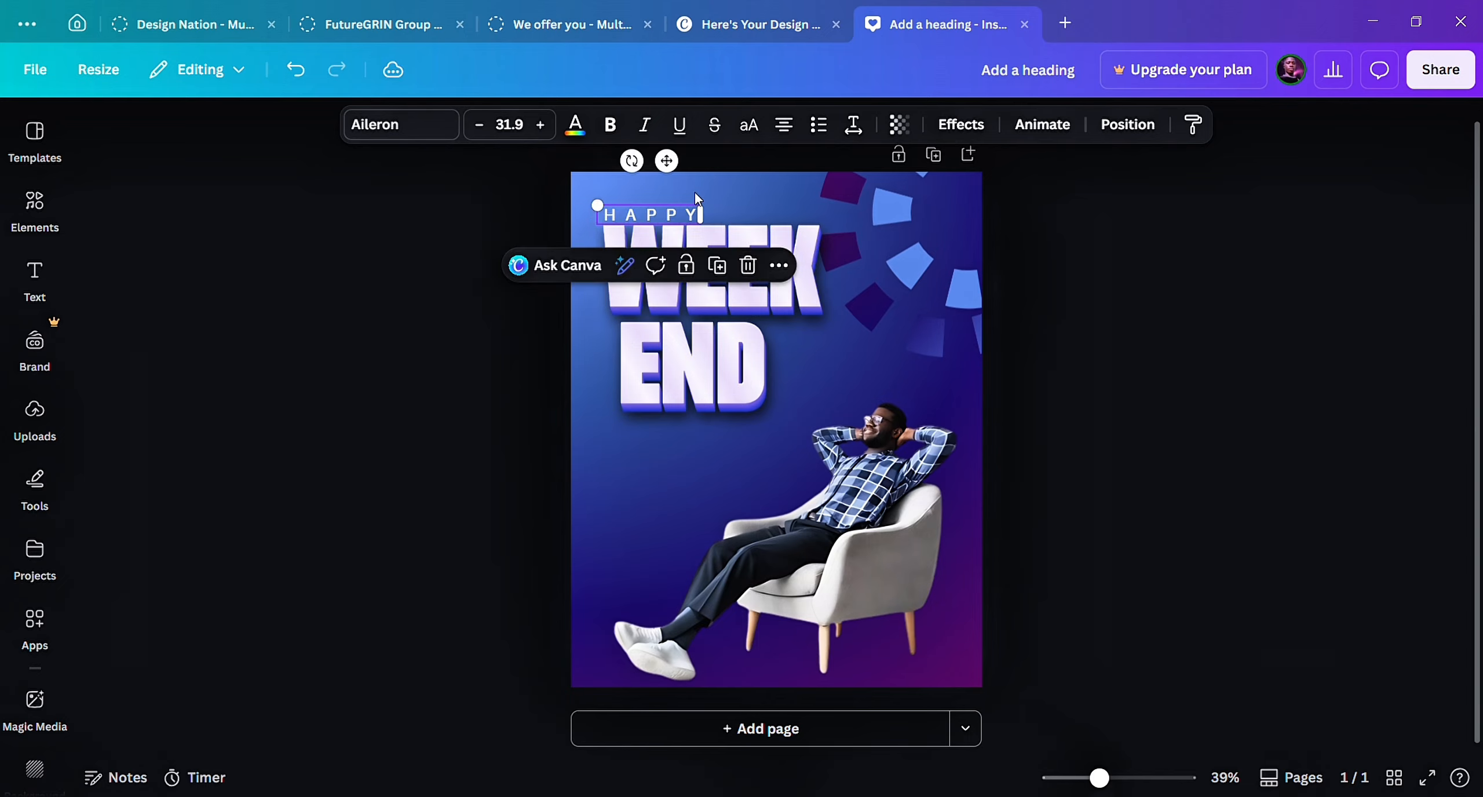
Reduce the "HAPPY" heading's letter spacing to 488 and align its first letter with the start of "WEEK".
left_click(853, 125)
left_click_drag(876, 205, 860, 210)
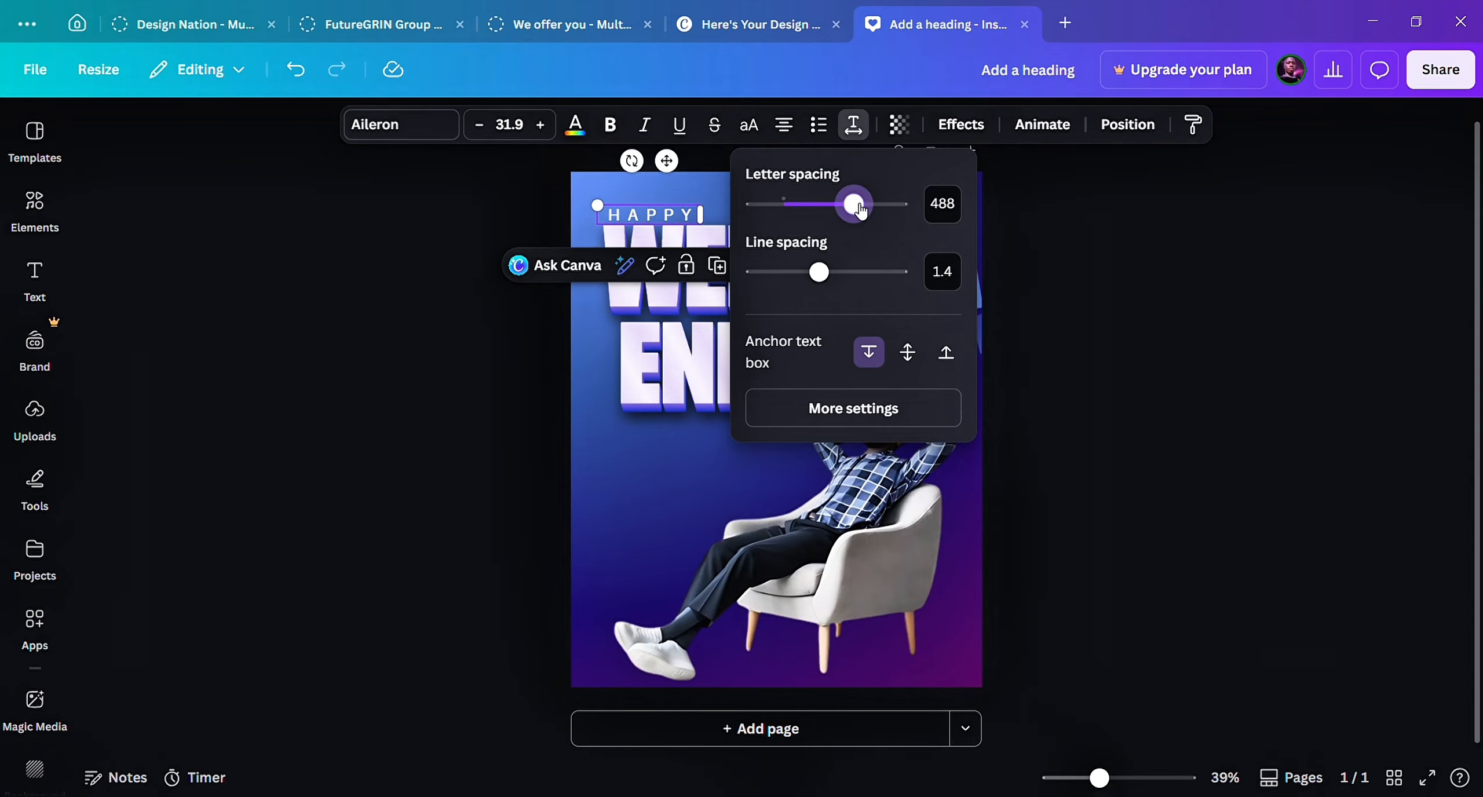
left_click(989, 269)
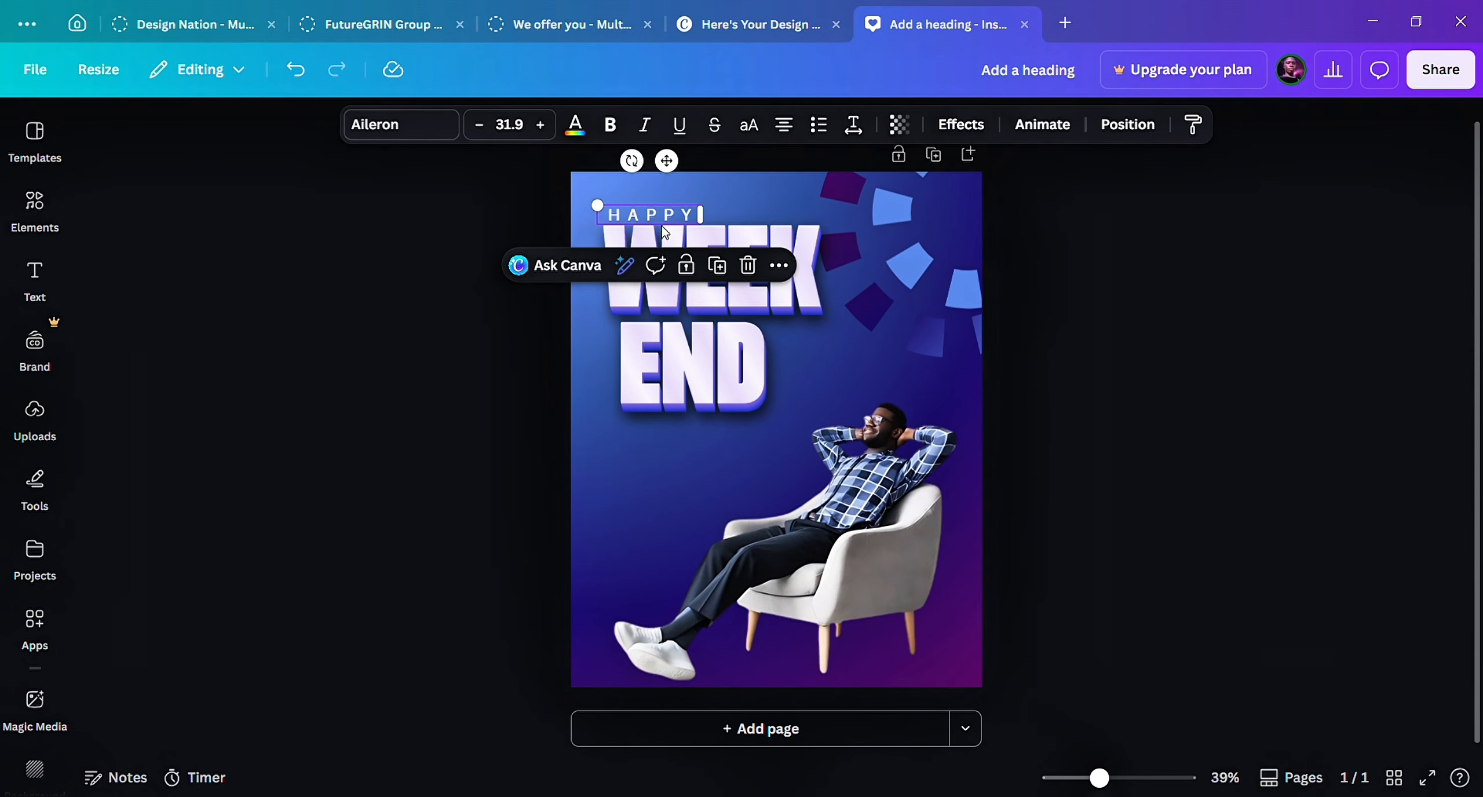
left_click(867, 249)
left_click(679, 217)
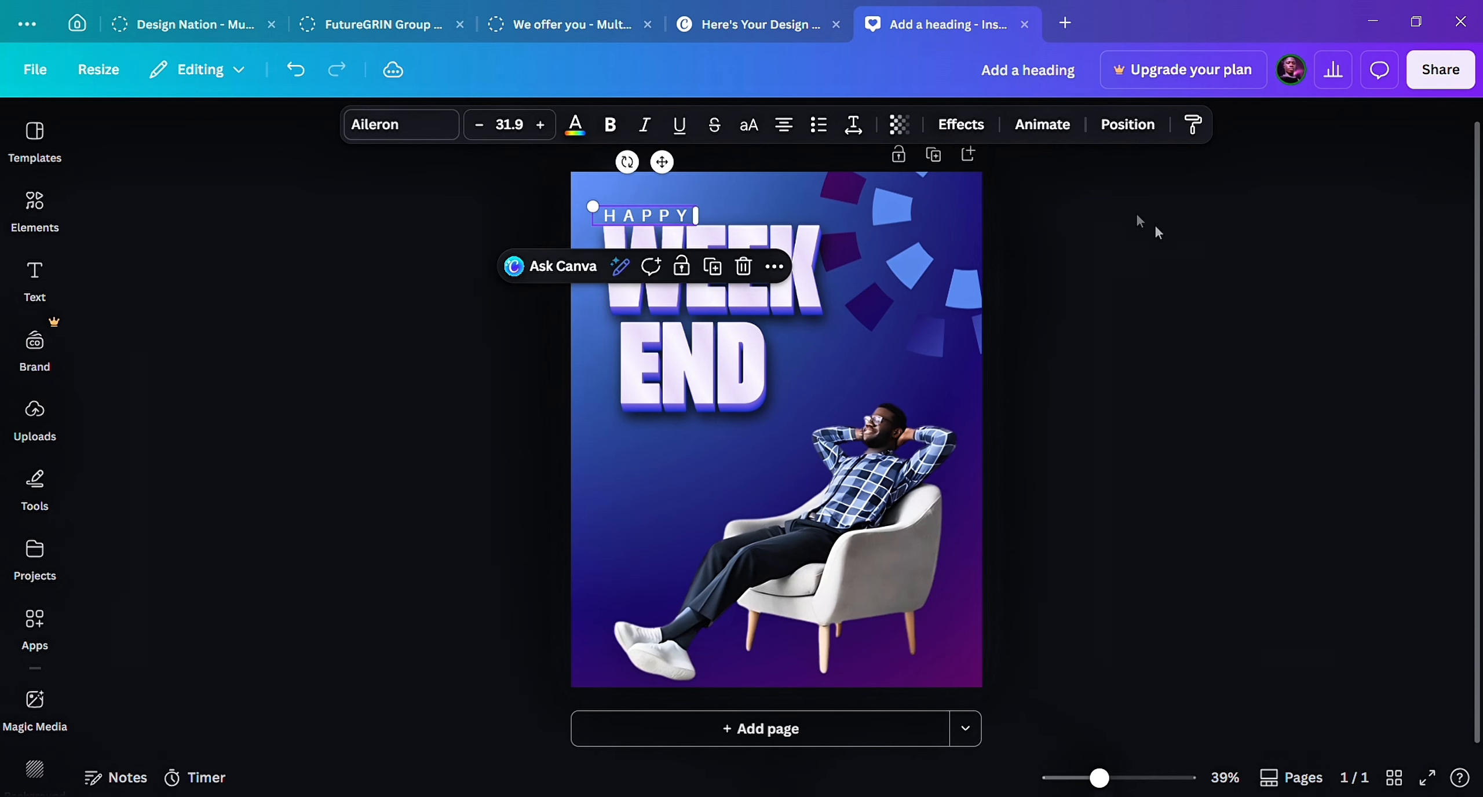
left_click(1241, 303)
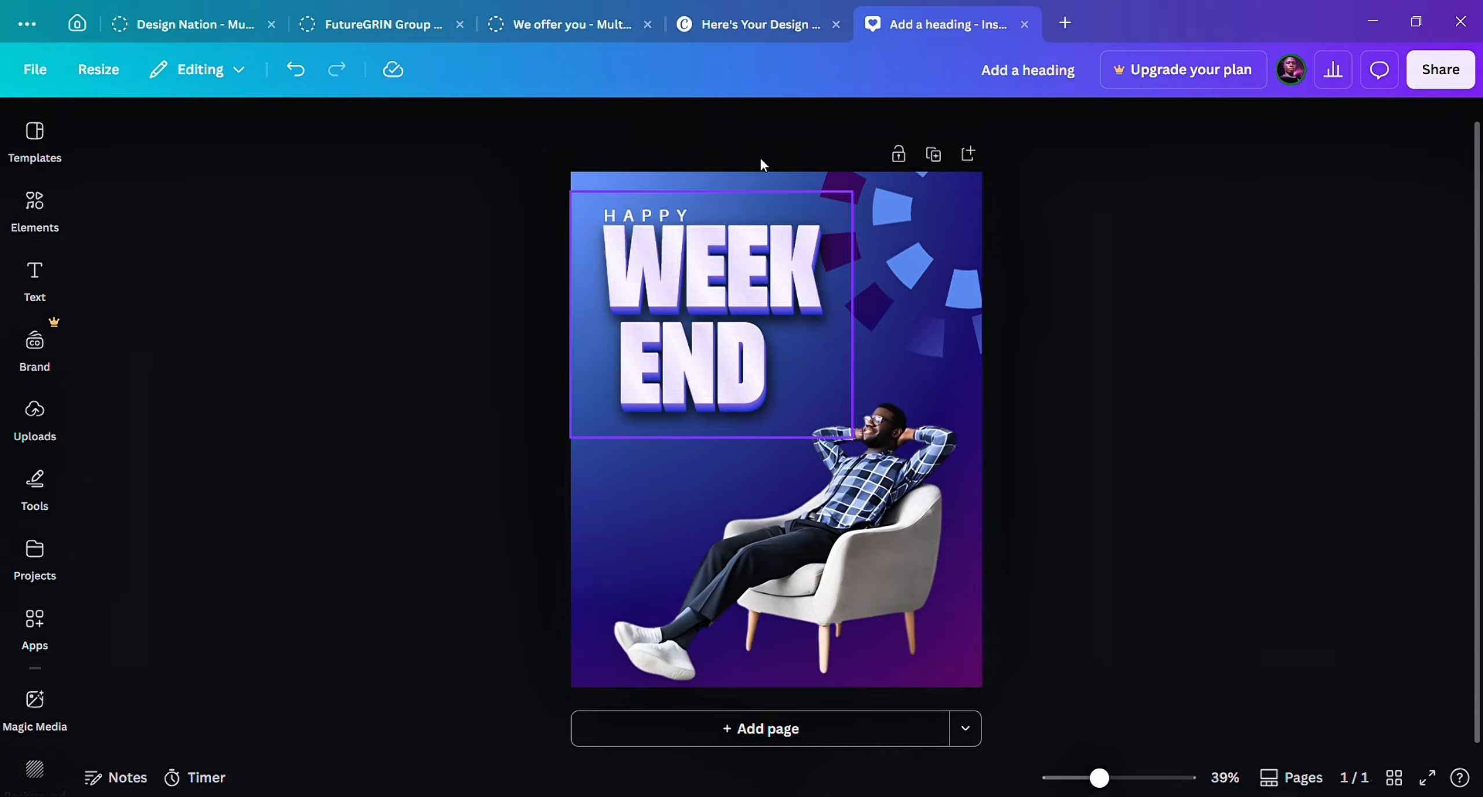
Move the man-in-armchair cutout up the page so his head reaches the corner ring and space opens below his feet.
mouse_move(738, 39)
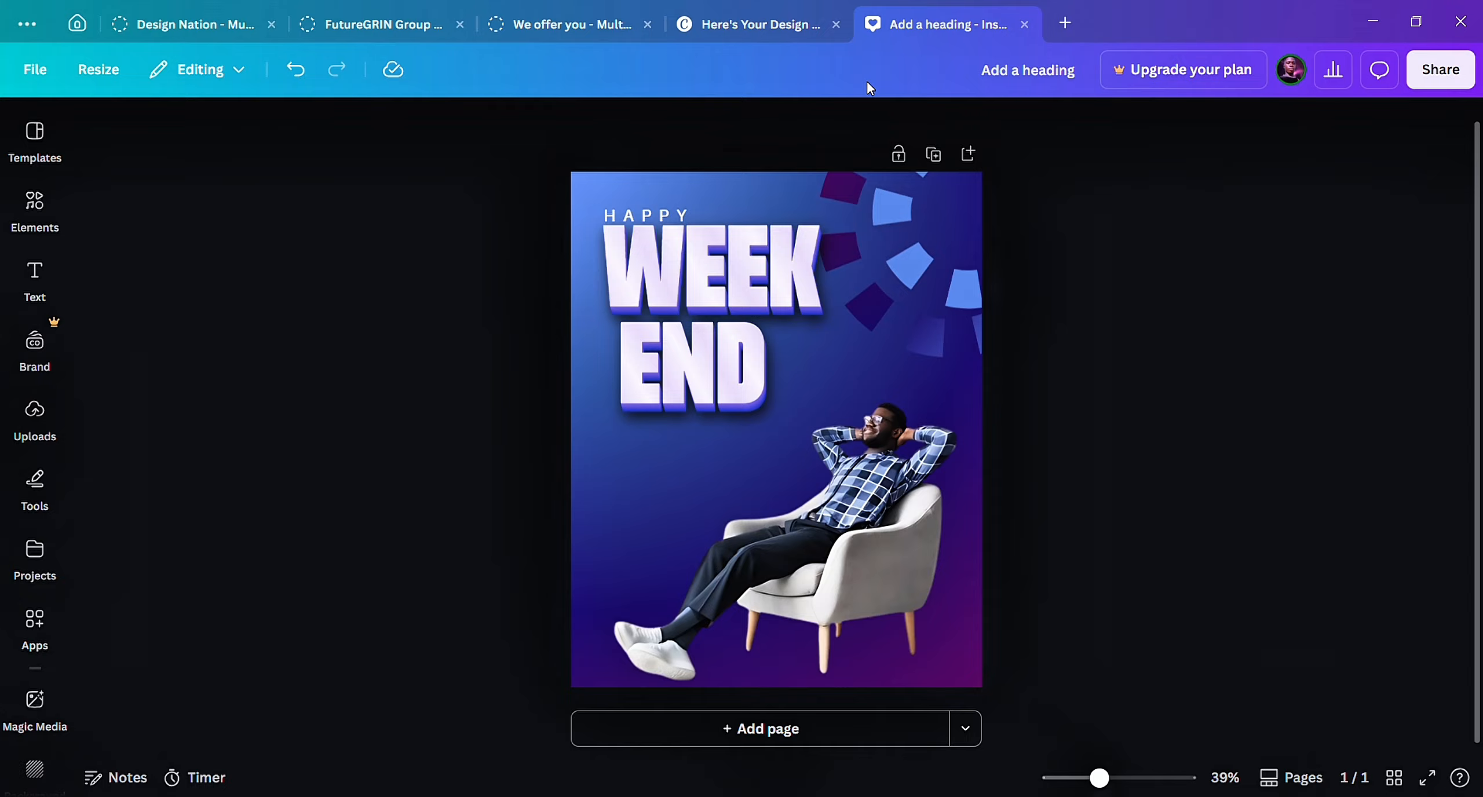
left_click(794, 555)
left_click_drag(799, 561, 804, 487)
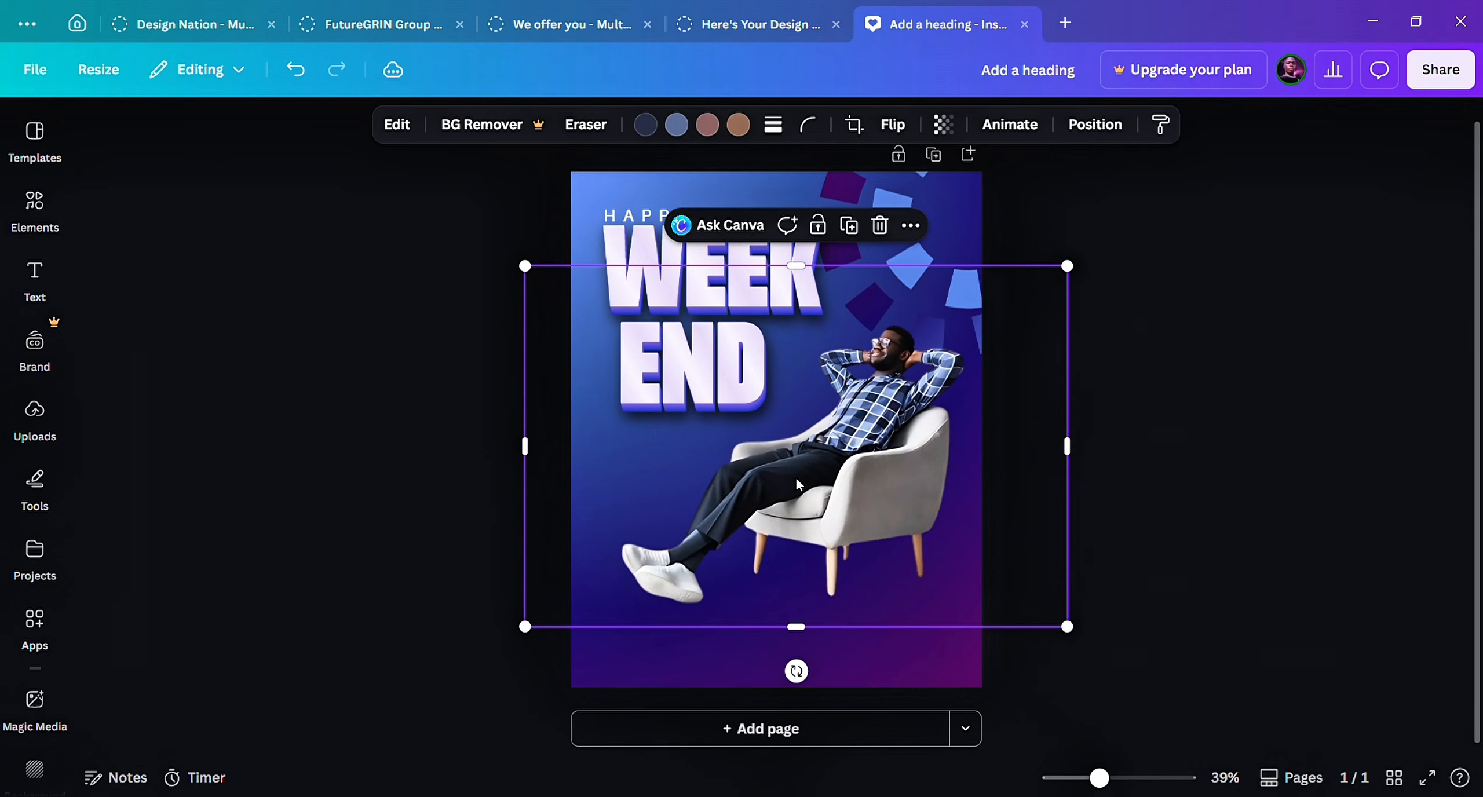
left_click(243, 476)
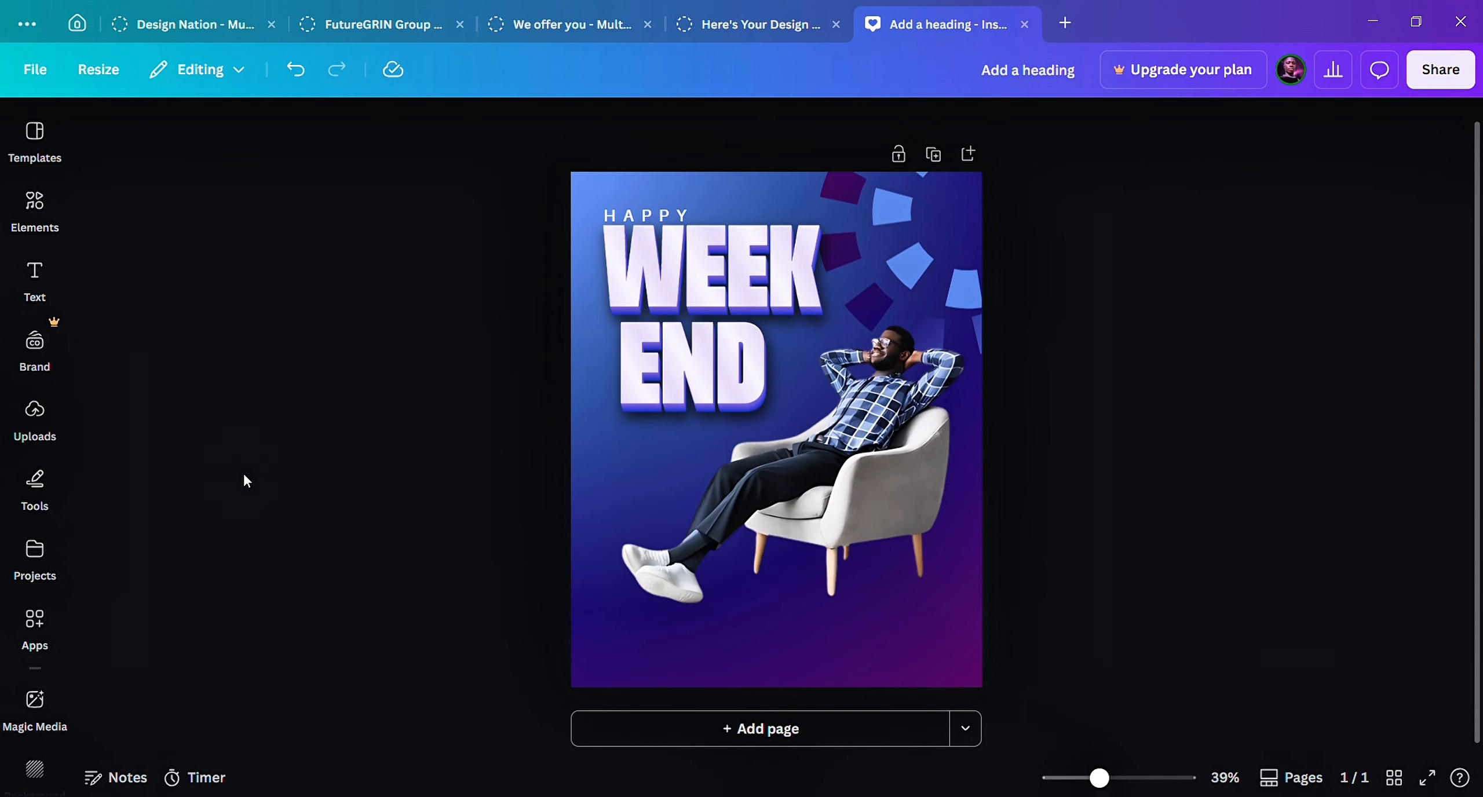
Add a square shape to the page and move it down over the armchair.
left_click(42, 210)
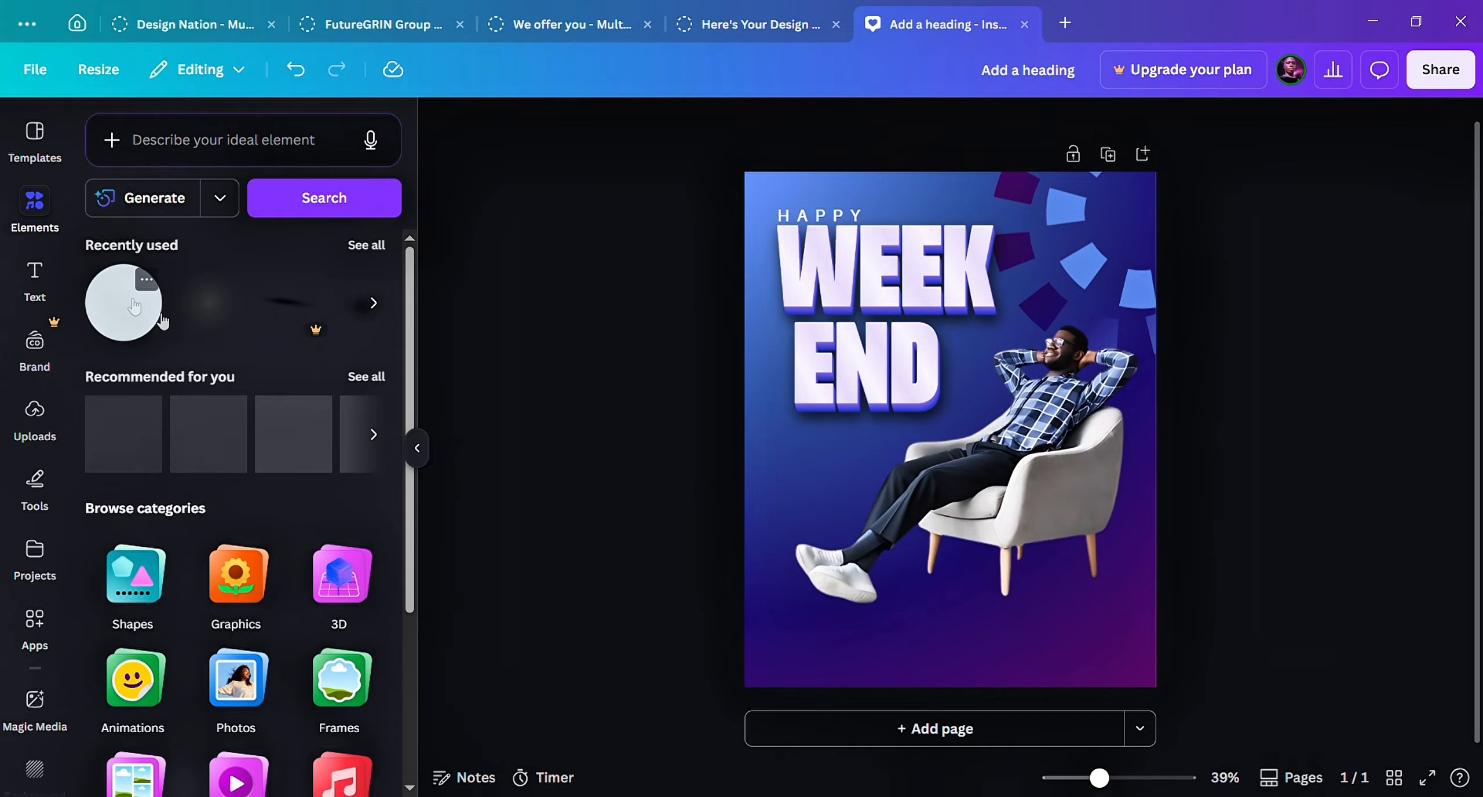
left_click(143, 591)
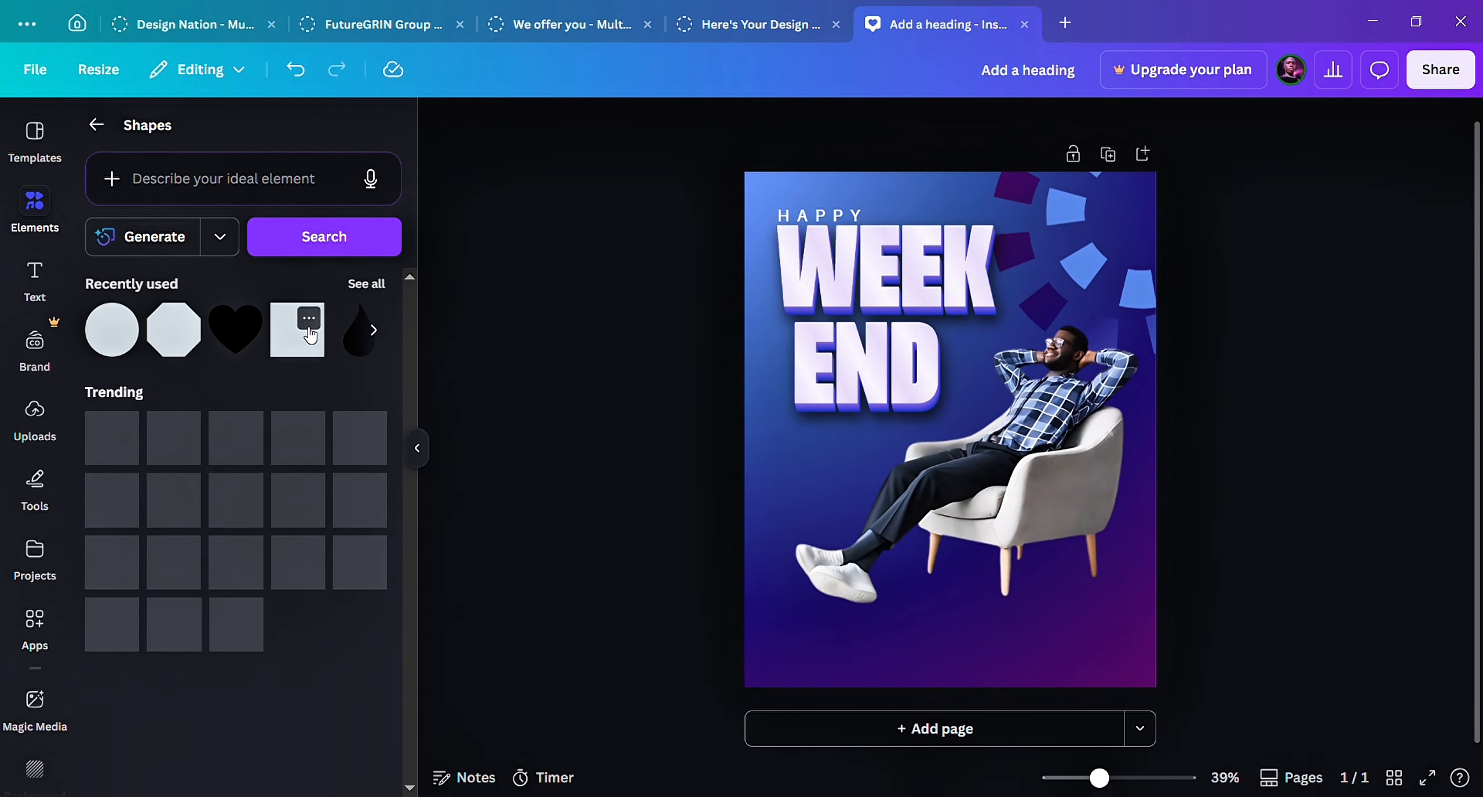
left_click(298, 355)
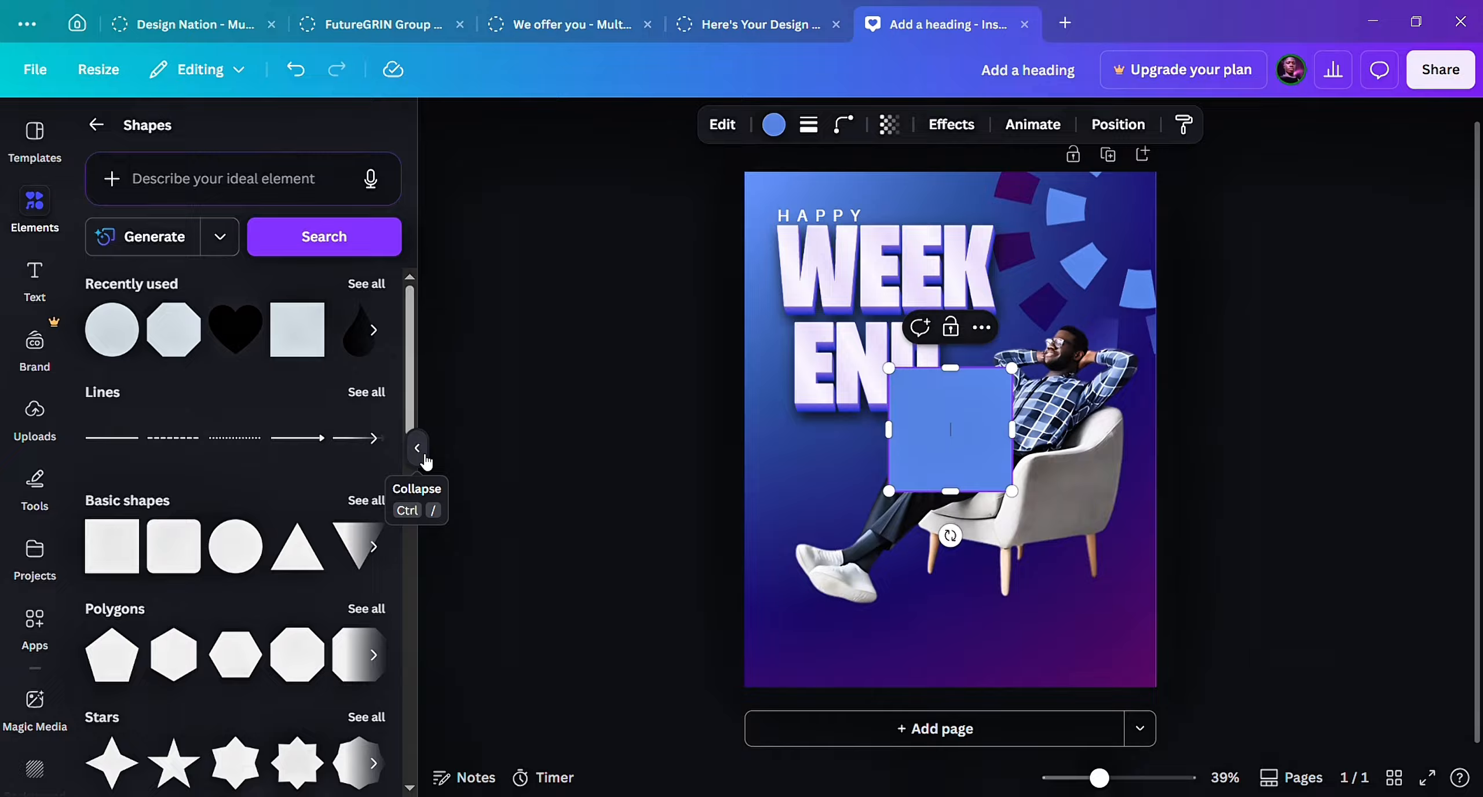
left_click(418, 451)
left_click(1163, 442)
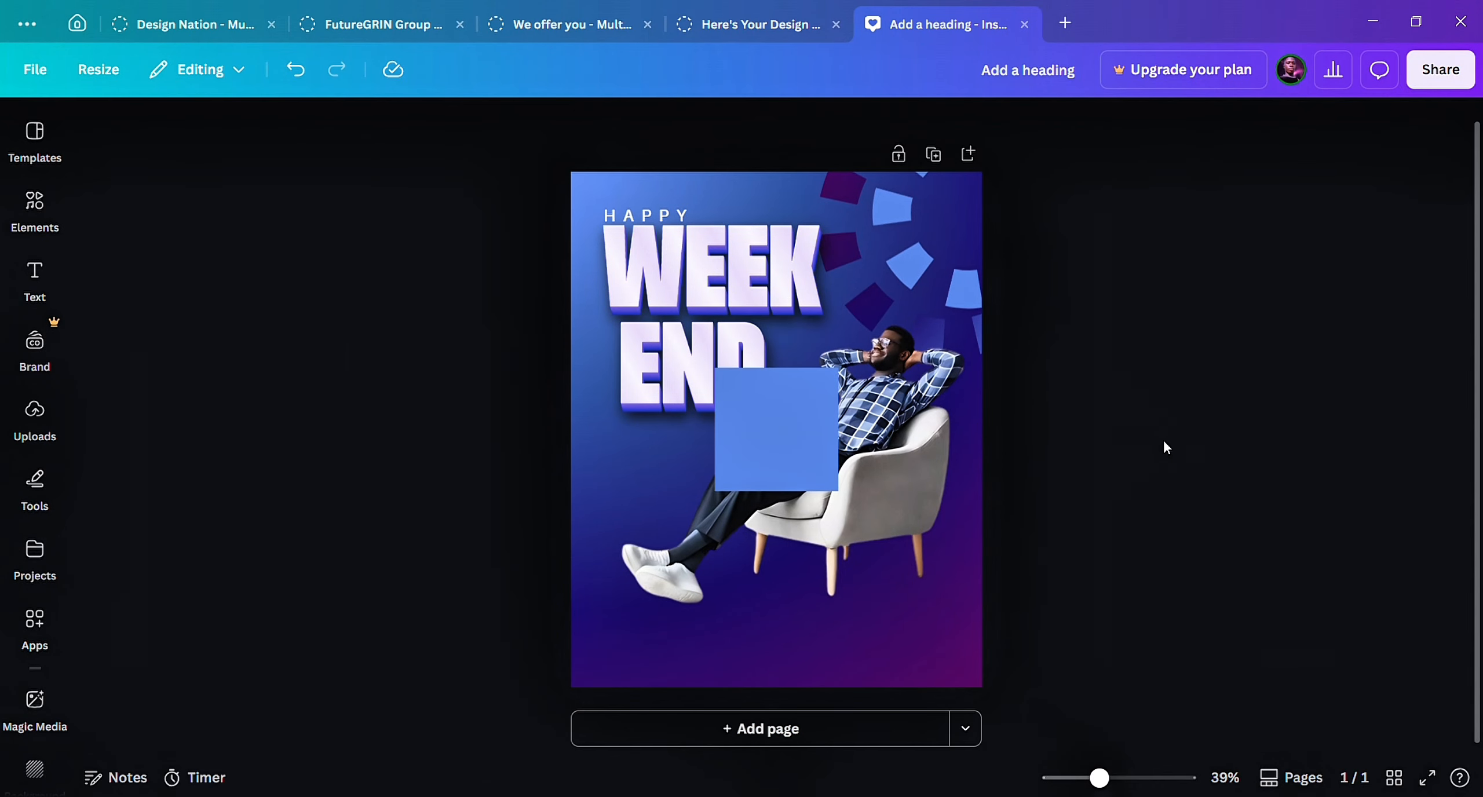
left_click(825, 449)
left_click_drag(825, 449, 852, 554)
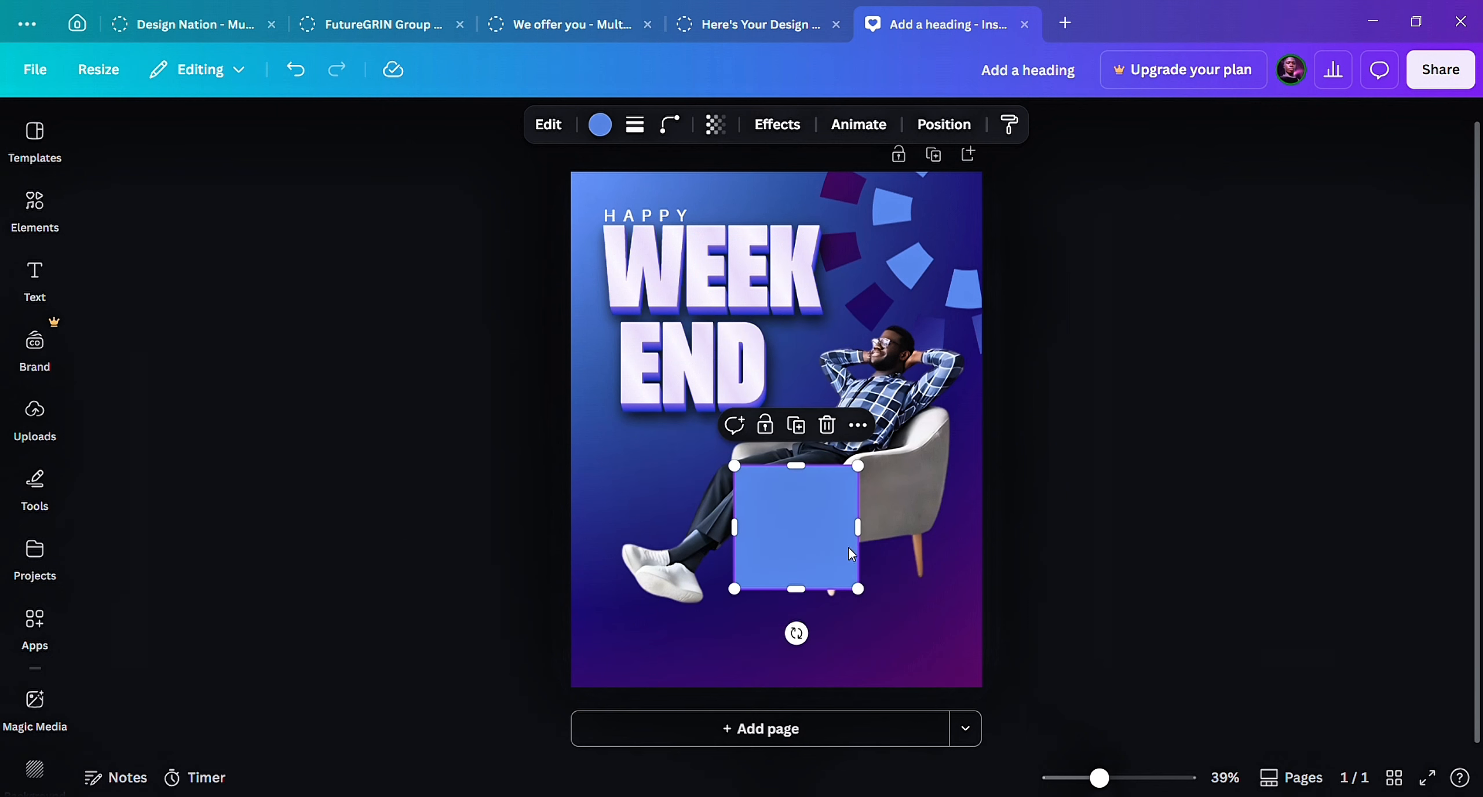
Copy the page background's gradient style onto the square and place the square in the page's lower-left corner.
left_click(581, 484)
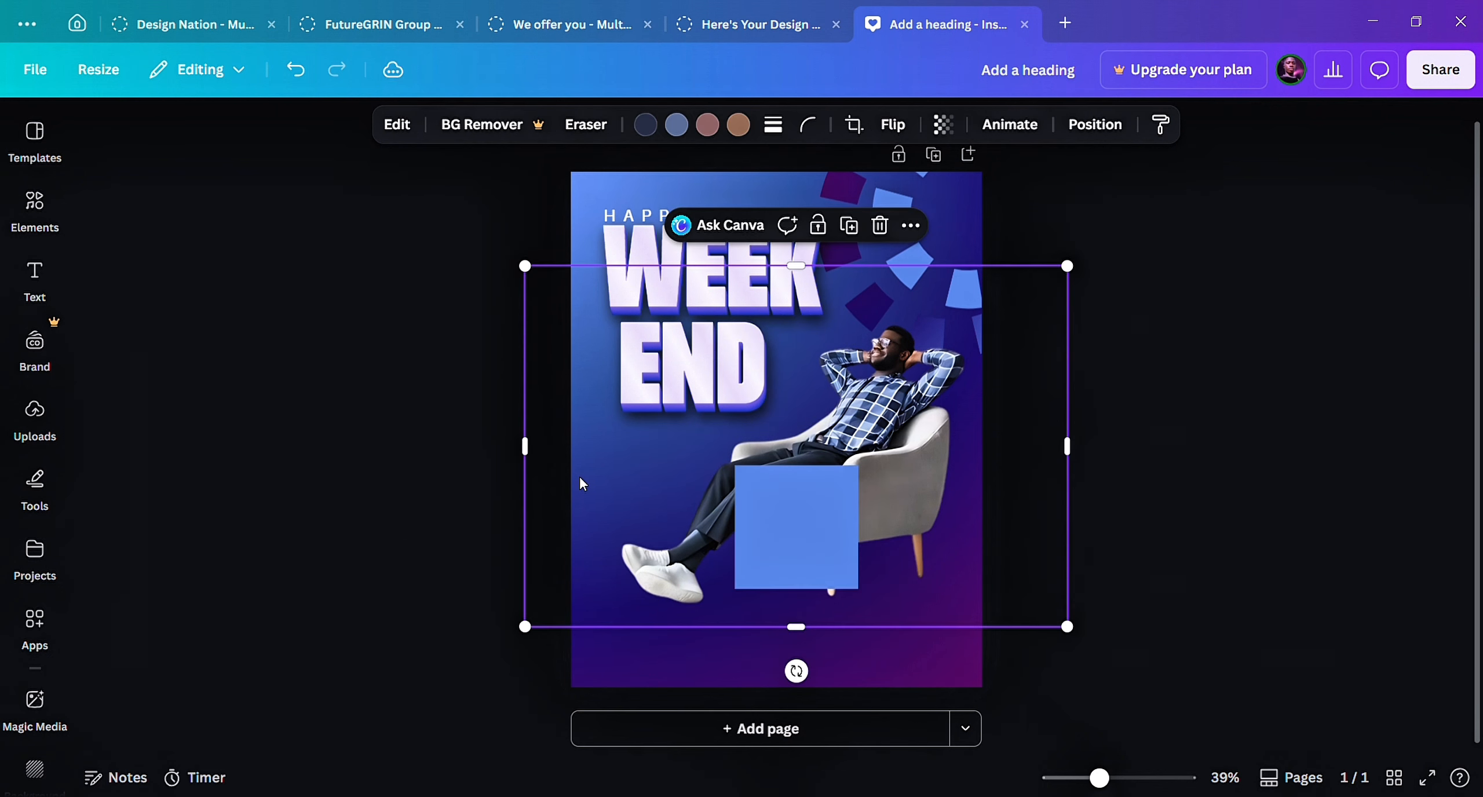
left_click(602, 665)
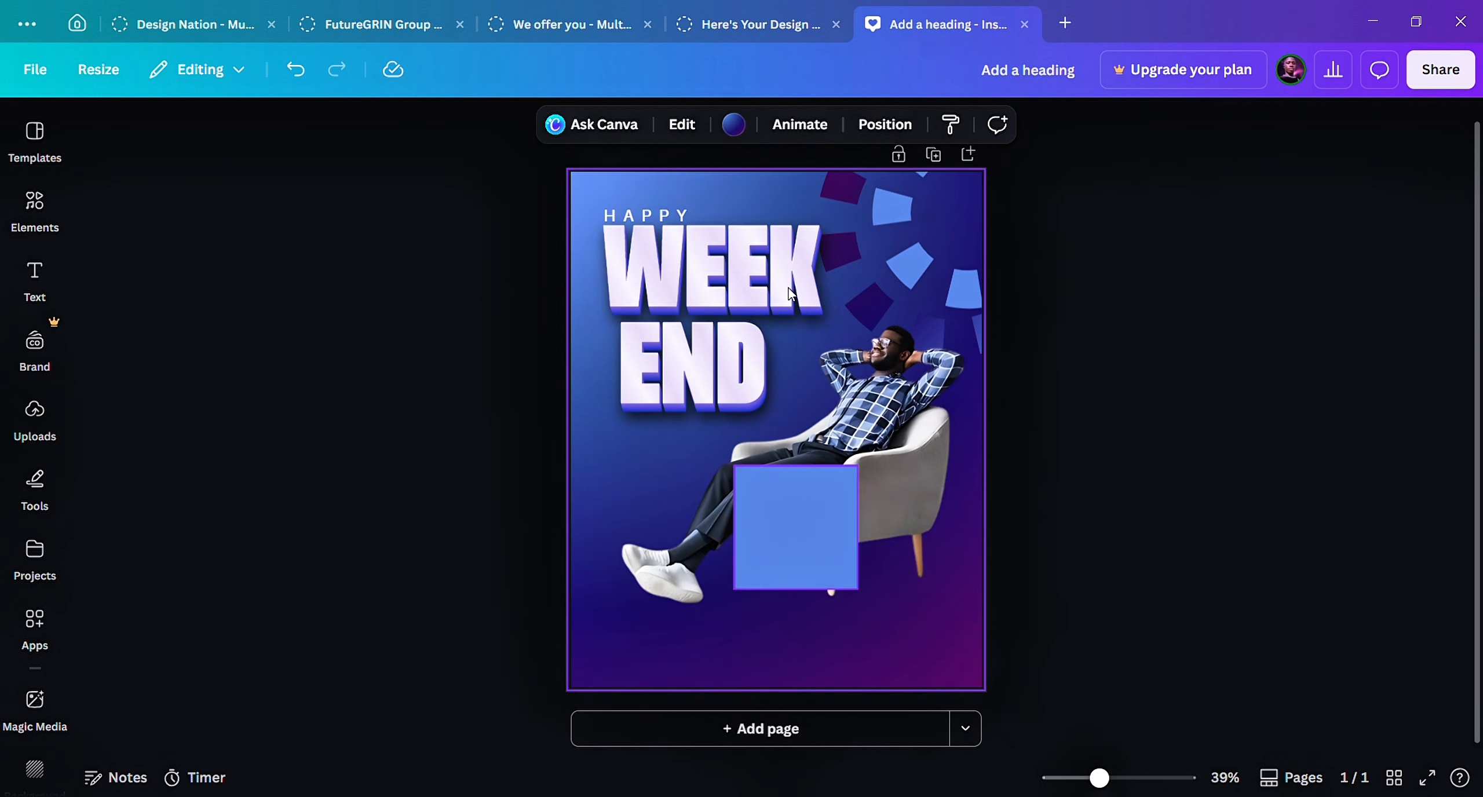
left_click(951, 125)
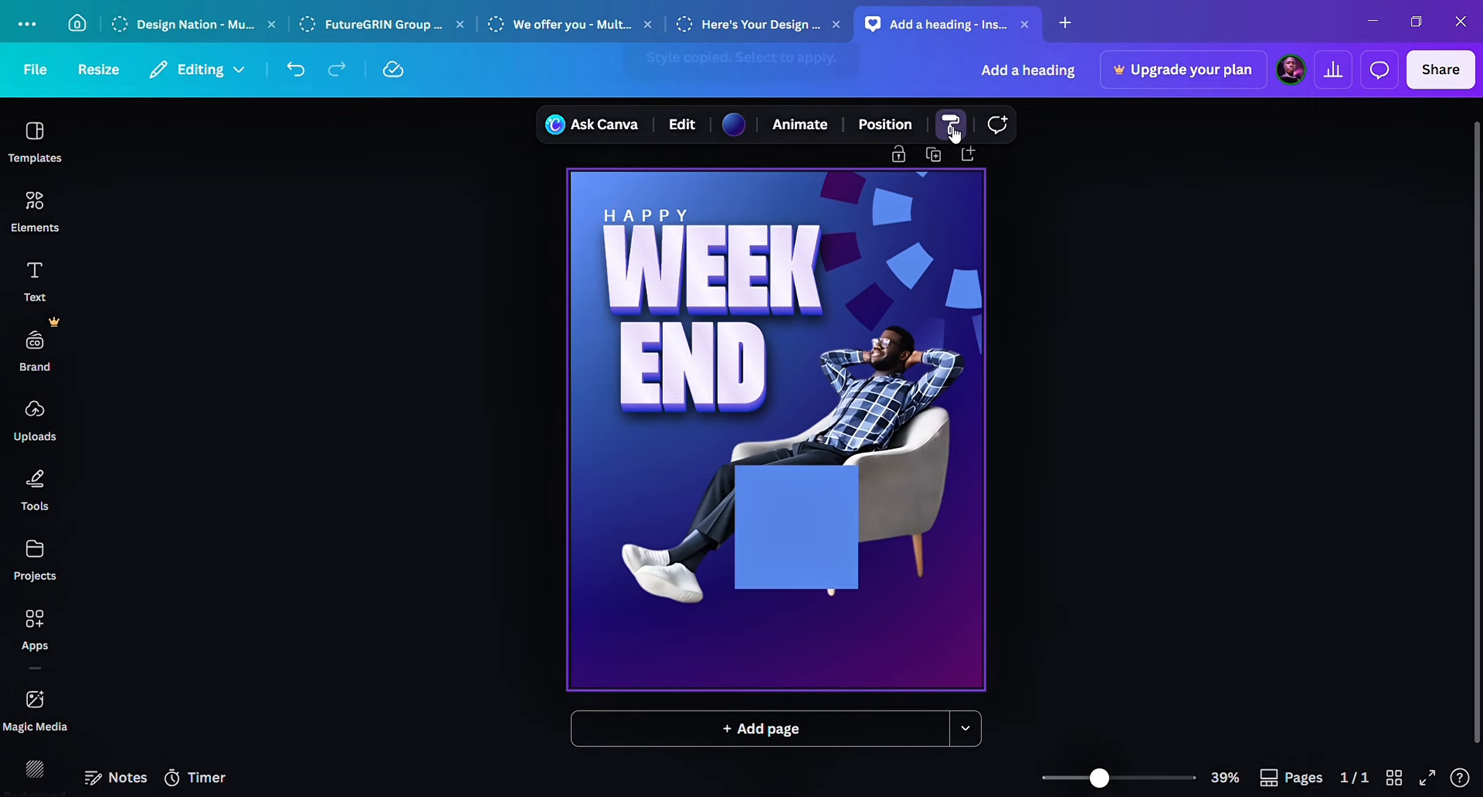
left_click(804, 559)
mouse_move(823, 525)
left_mouse_down()
mouse_move(714, 629)
mouse_move(639, 632)
mouse_move(665, 637)
left_mouse_up()
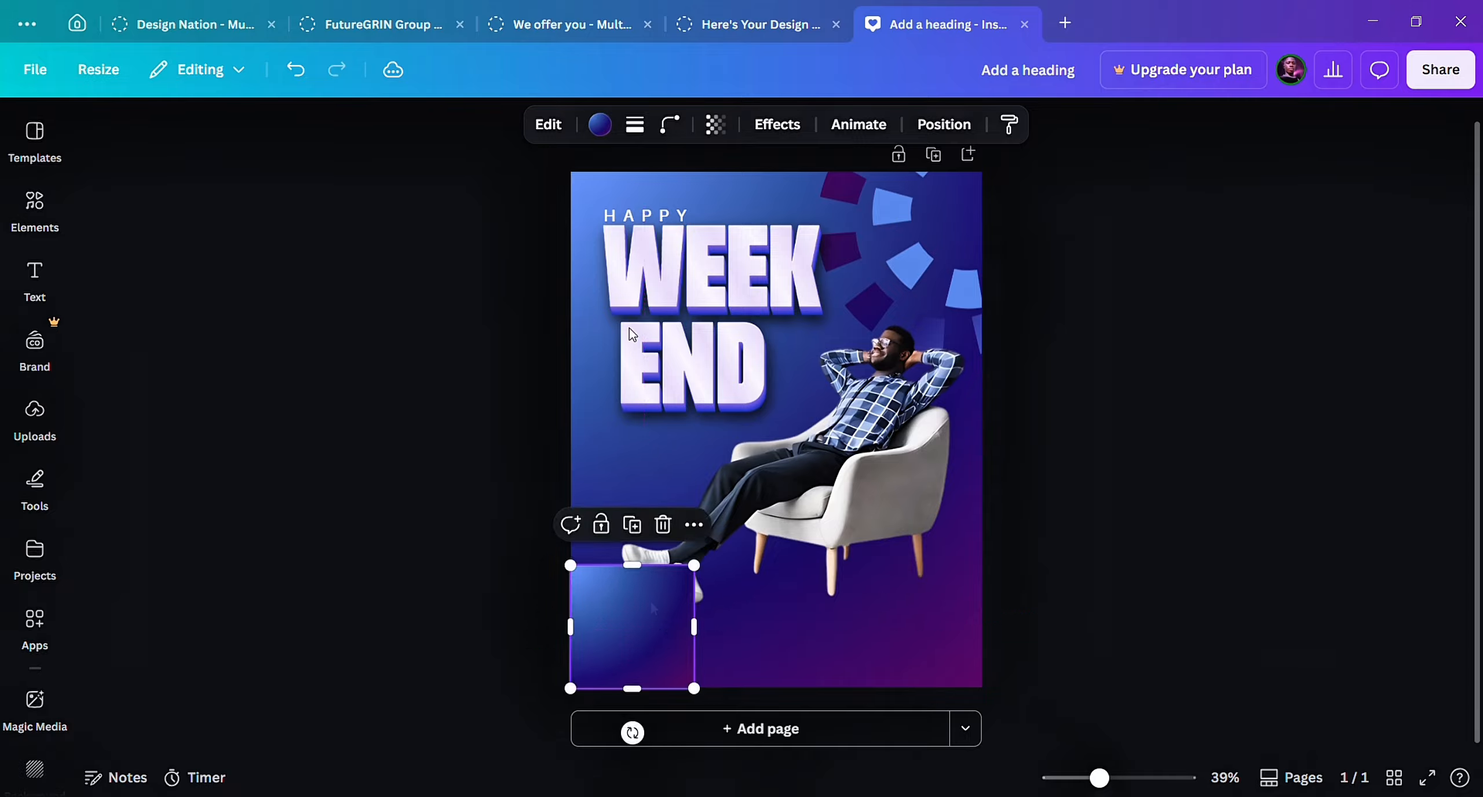
Remove the second, medium-blue color from the square's gradient fill.
left_click(600, 124)
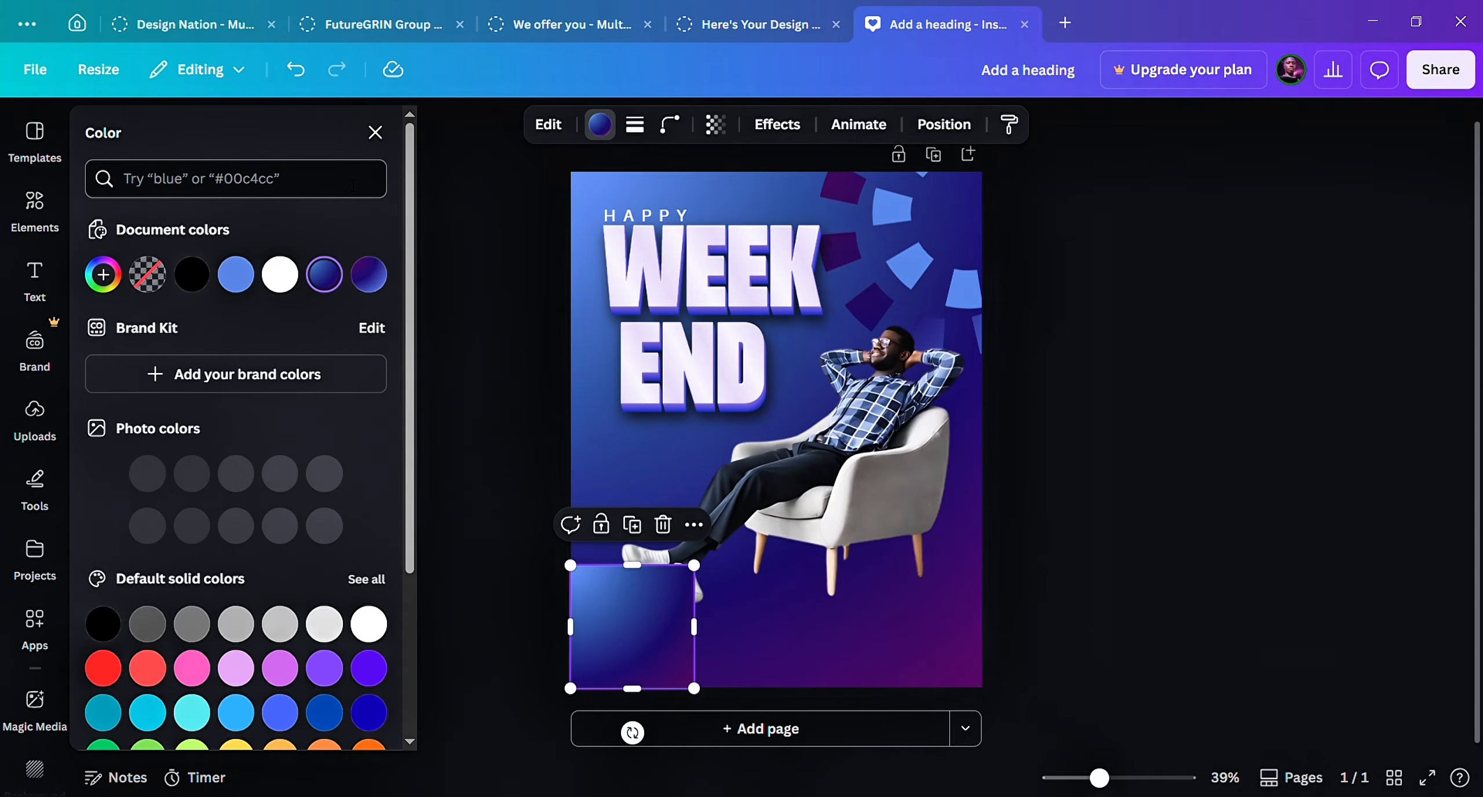
left_click(105, 284)
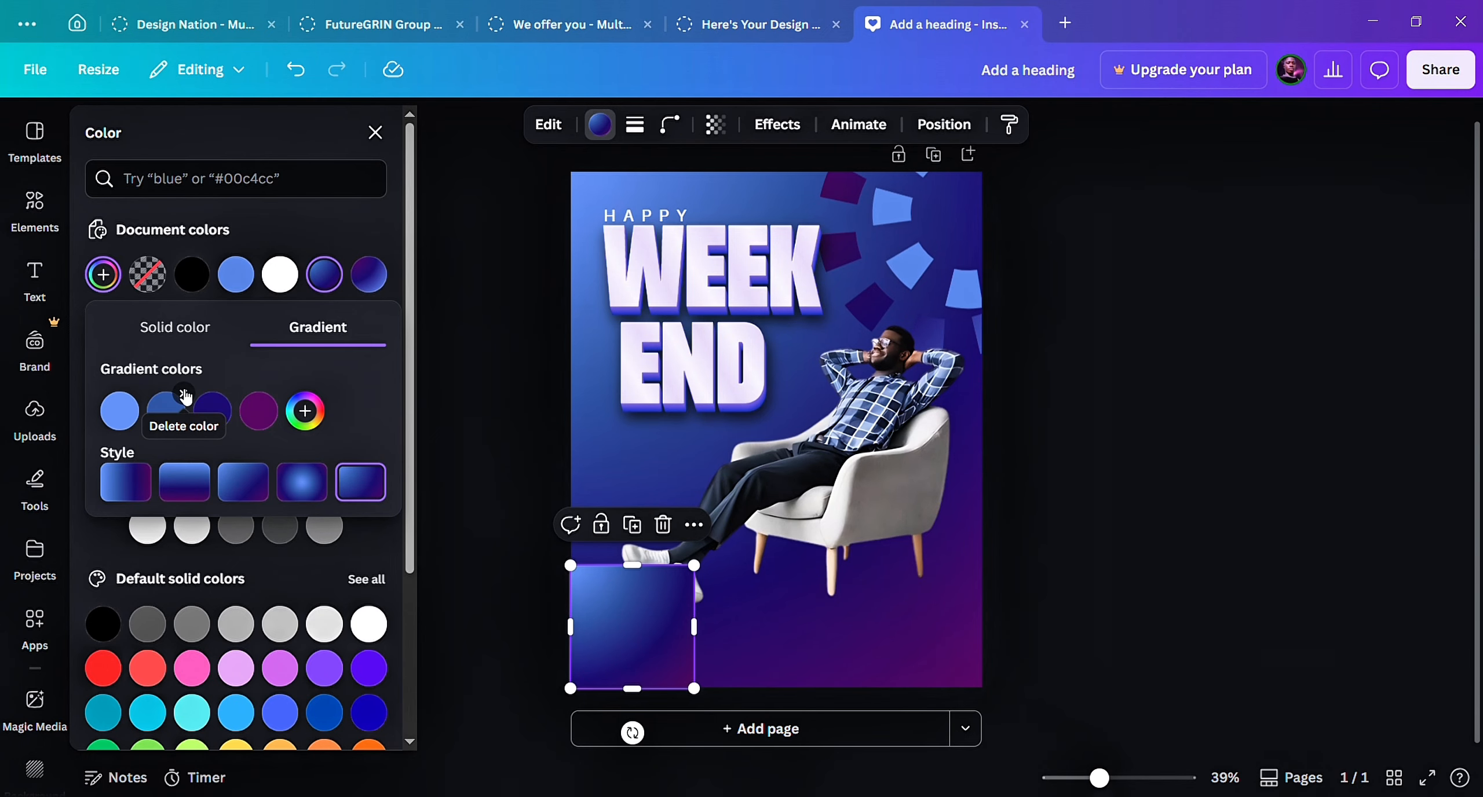
left_click(186, 396)
Stretch the square into a band along the page's bottom, extending past both sides, with its upper edge just below the man's feet.
left_click_drag(635, 679, 1184, 667)
left_click_drag(965, 637, 891, 663)
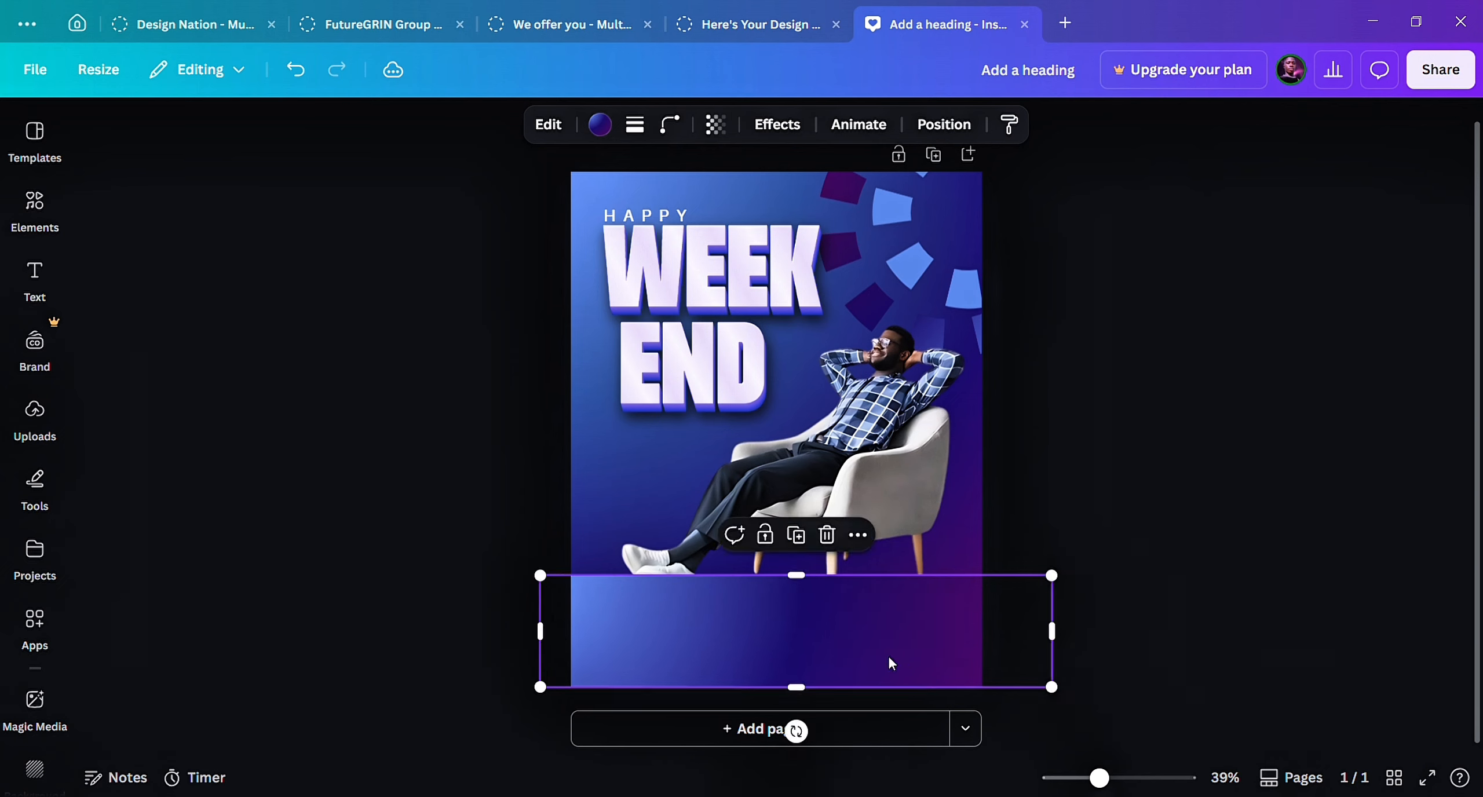
left_click(1166, 535)
left_click(848, 628)
left_click_drag(811, 592, 816, 622)
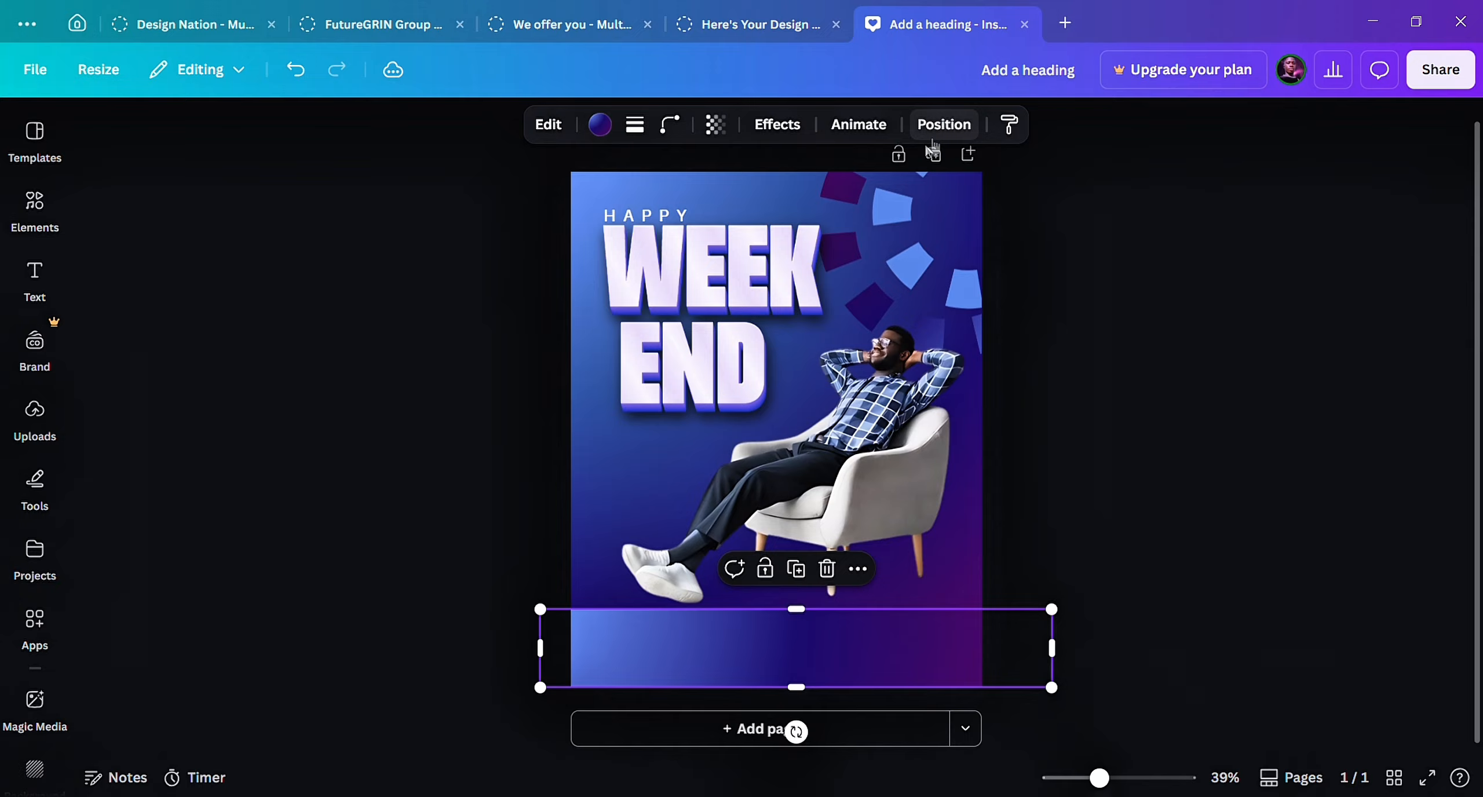
Give the gradient band at the page's bottom a thin white border.
left_click(1161, 505)
left_click(835, 657)
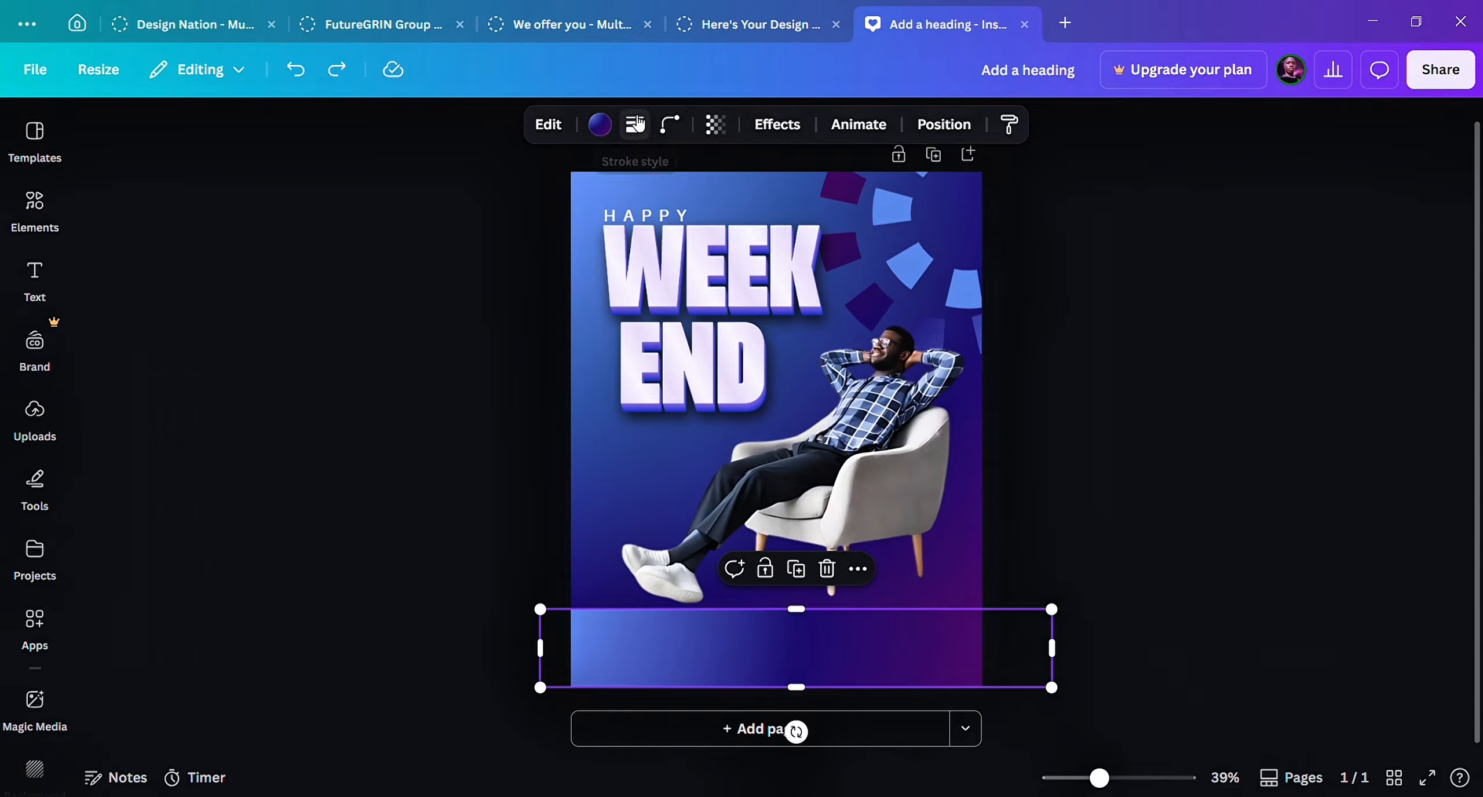
left_click(634, 124)
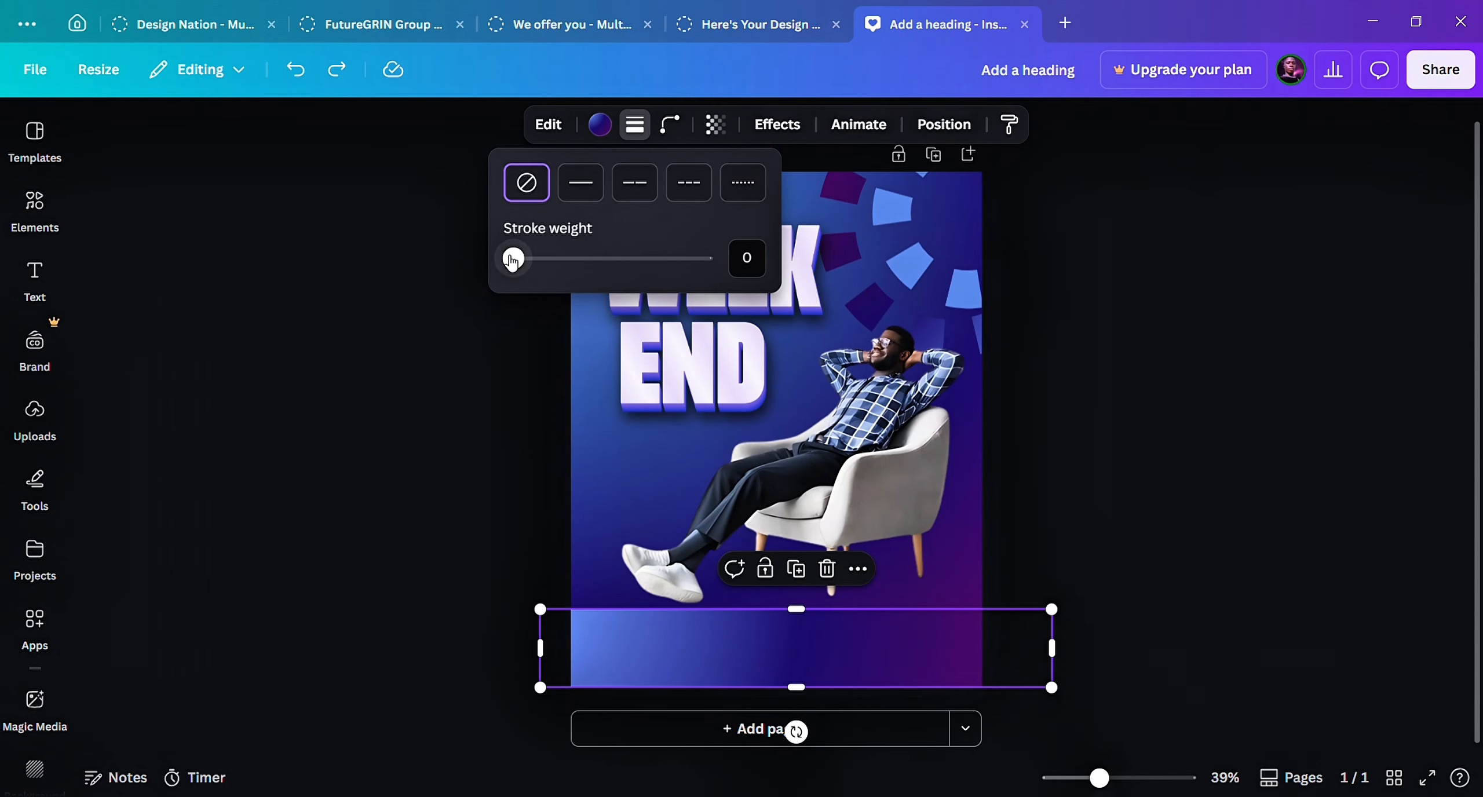
left_click_drag(512, 260, 523, 259)
left_click(620, 126)
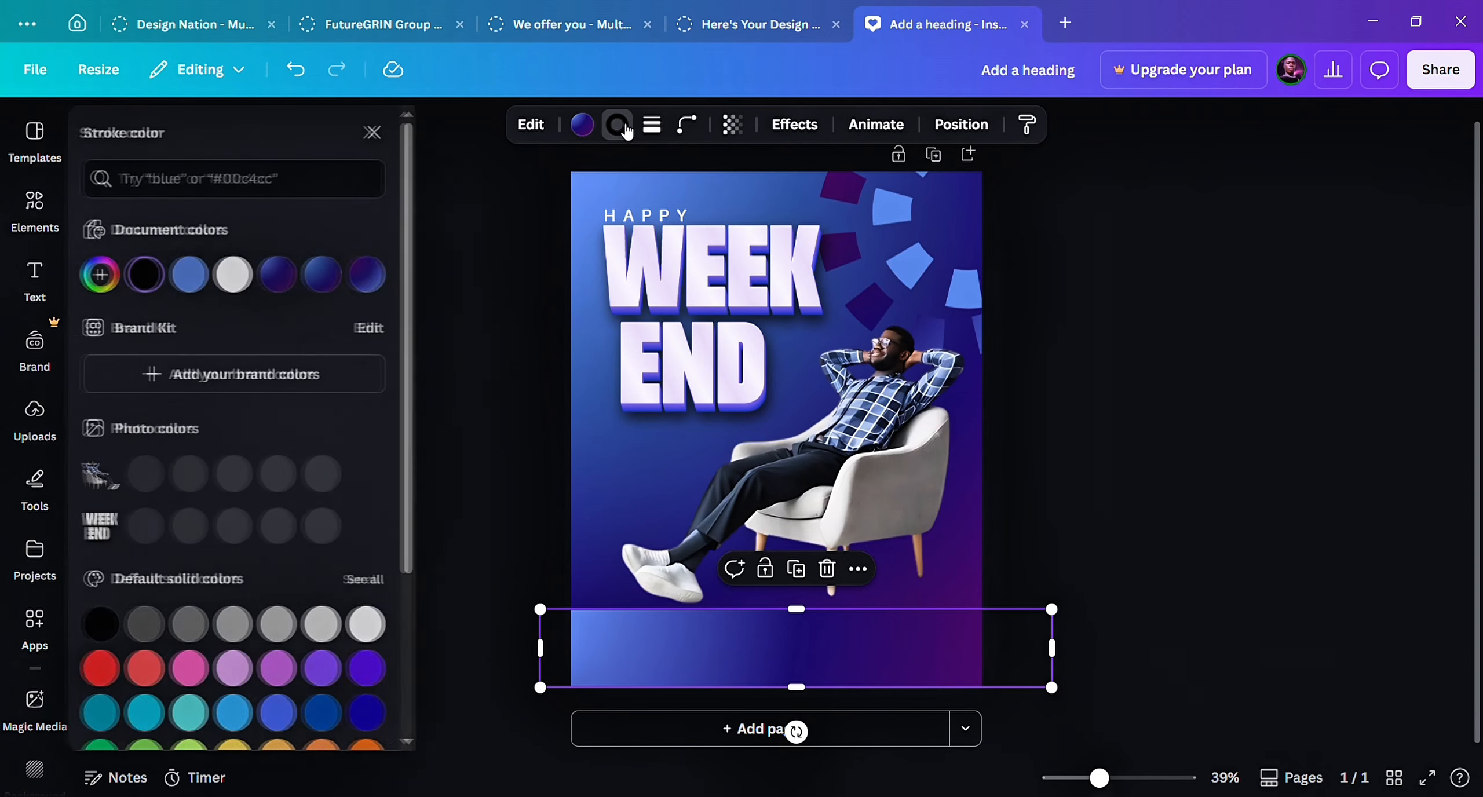
left_click(237, 275)
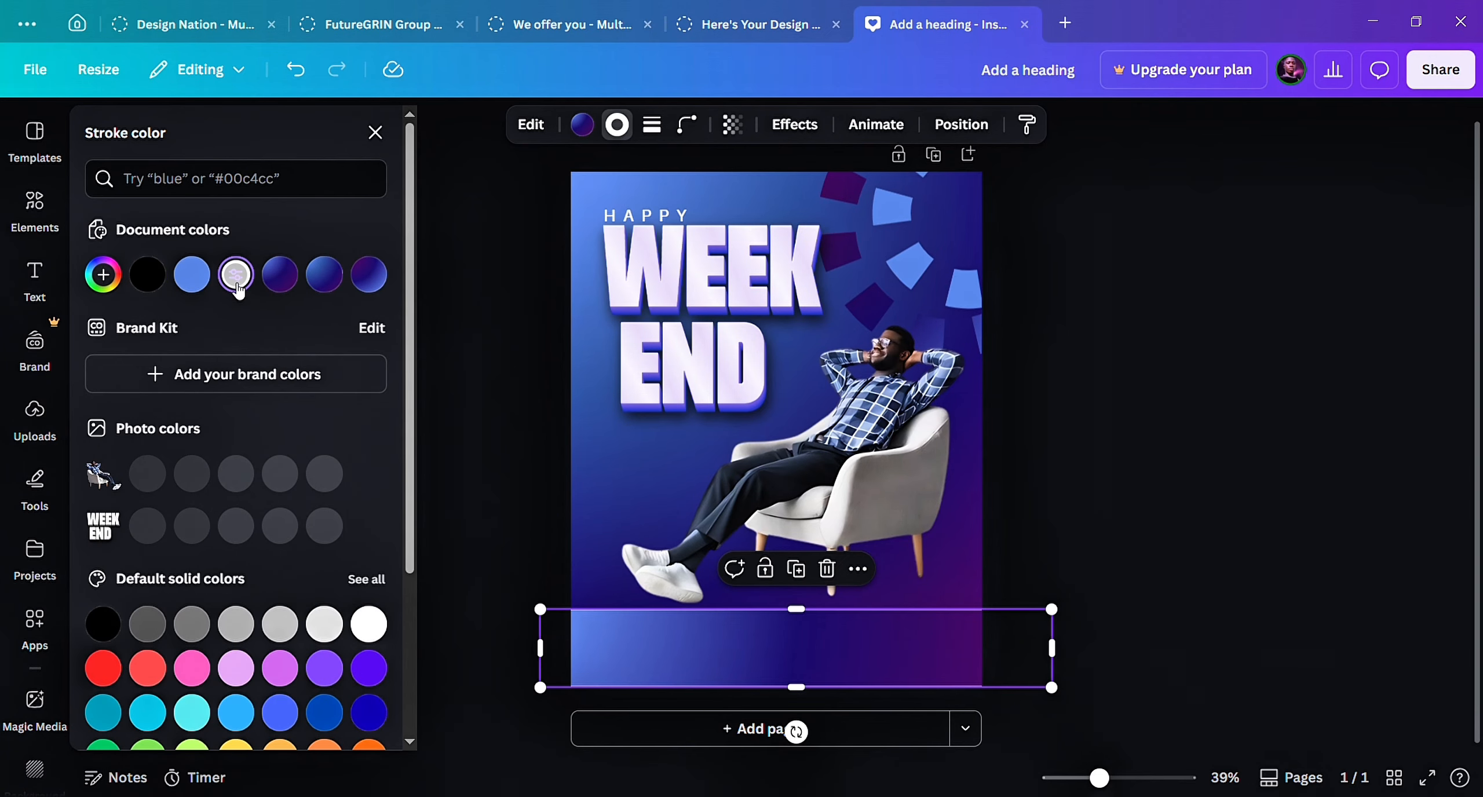
key("Escape")
left_click(1177, 516)
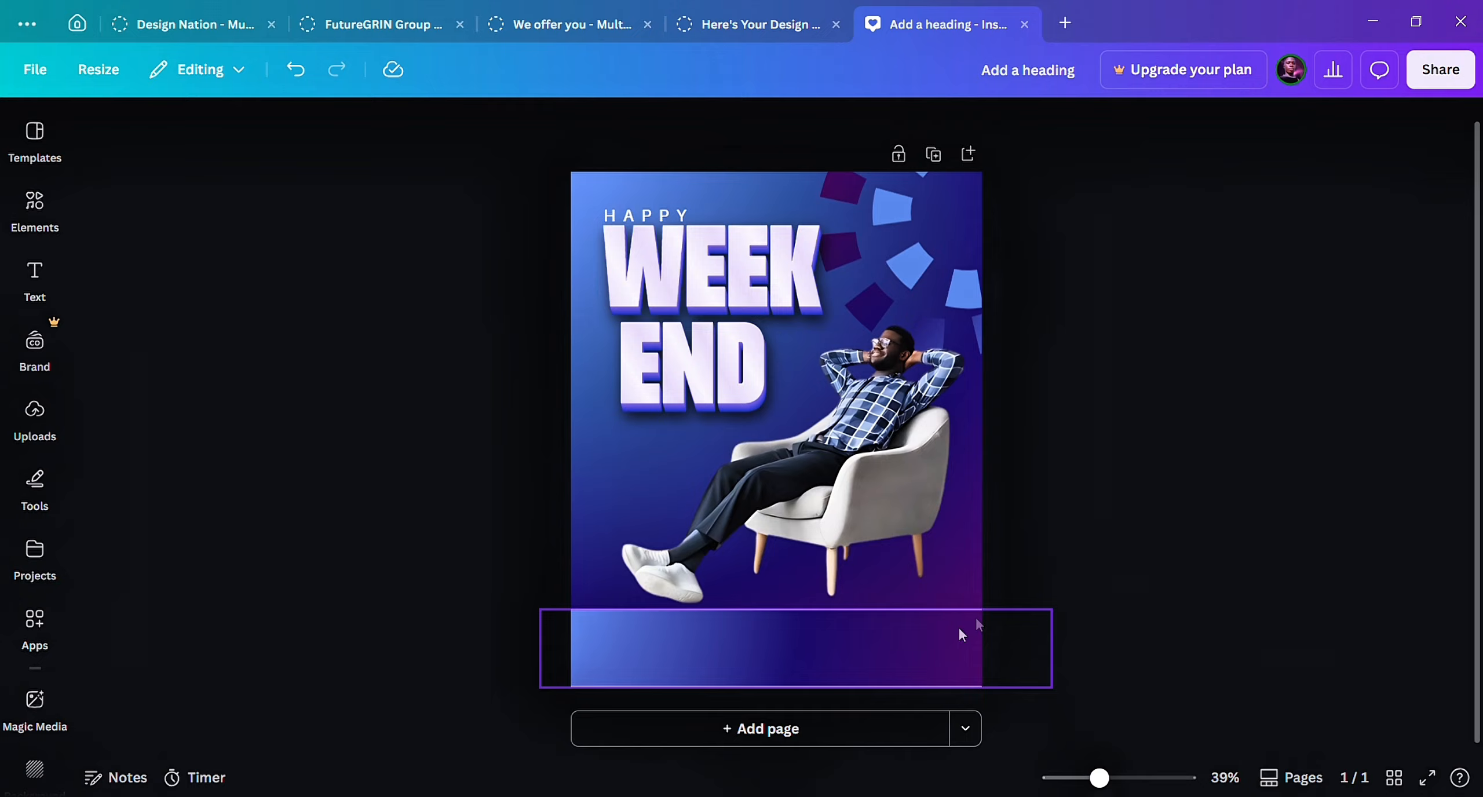
Nudge the band down in small increments until its lower border line leaves the page.
left_click(935, 634)
key("Down")
key("Down")
key("Down")
key("Down")
key("Down")
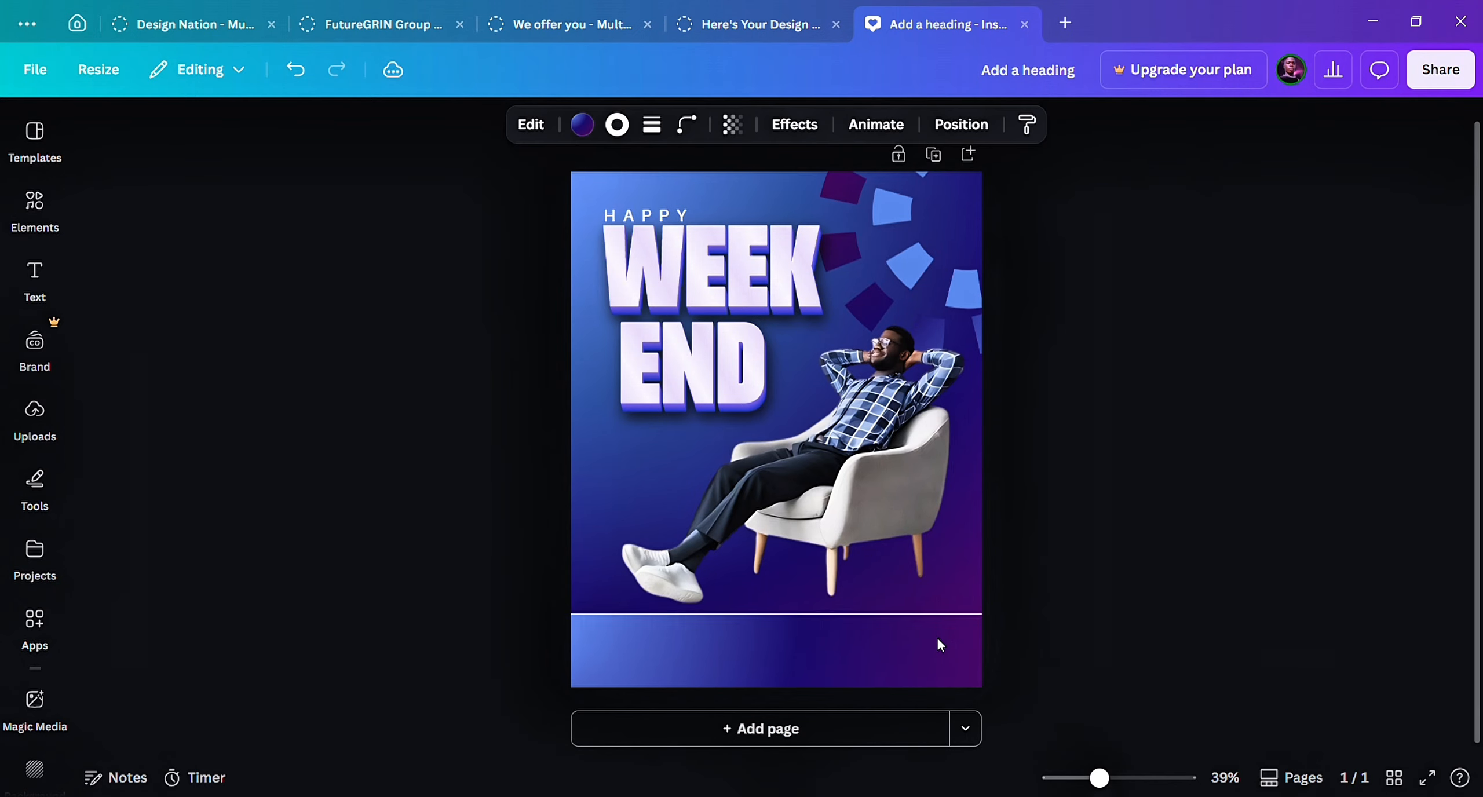
key("Down")
key("Down")
key("Down")
key("Down")
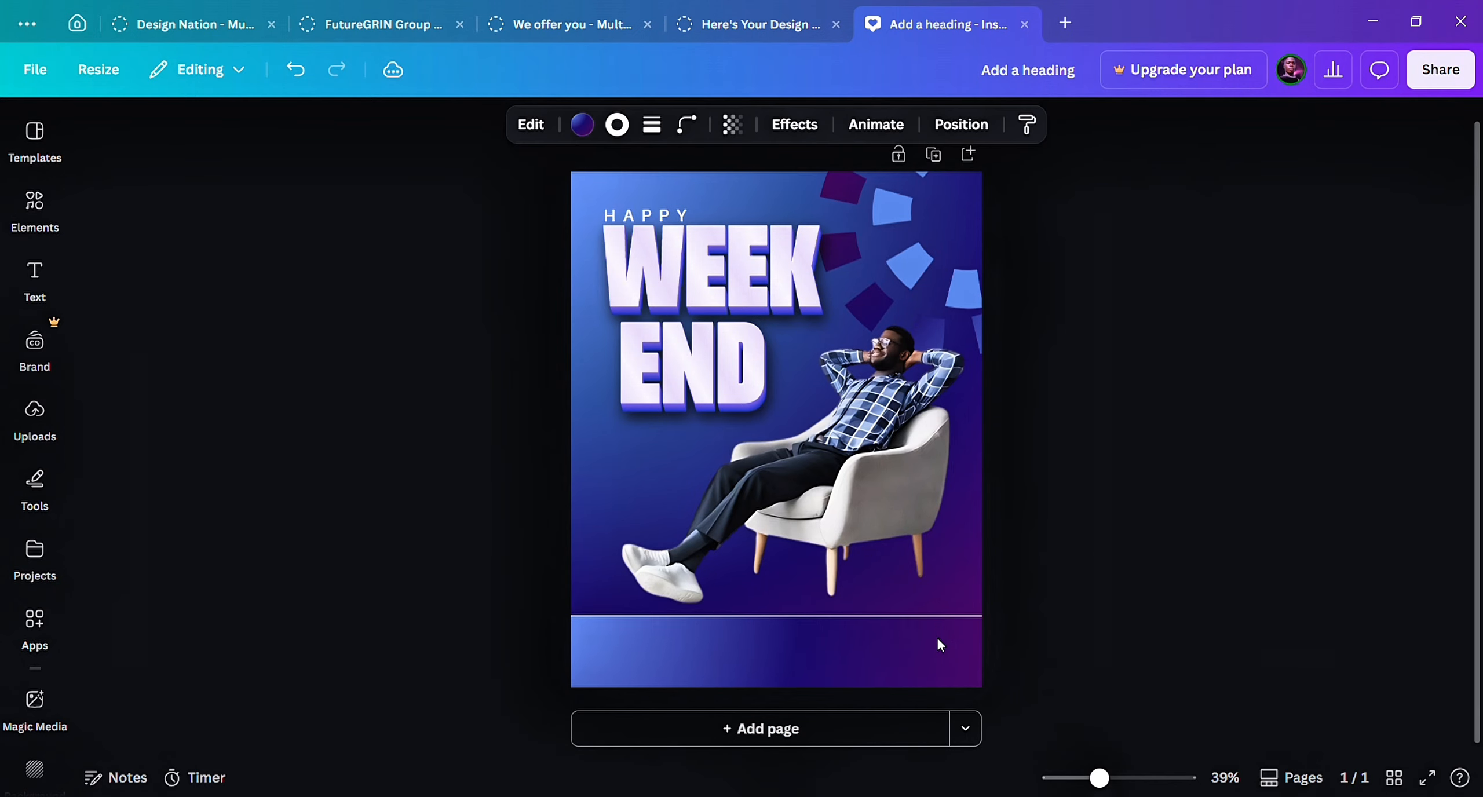
key("Down")
key("Down")
key("Down")
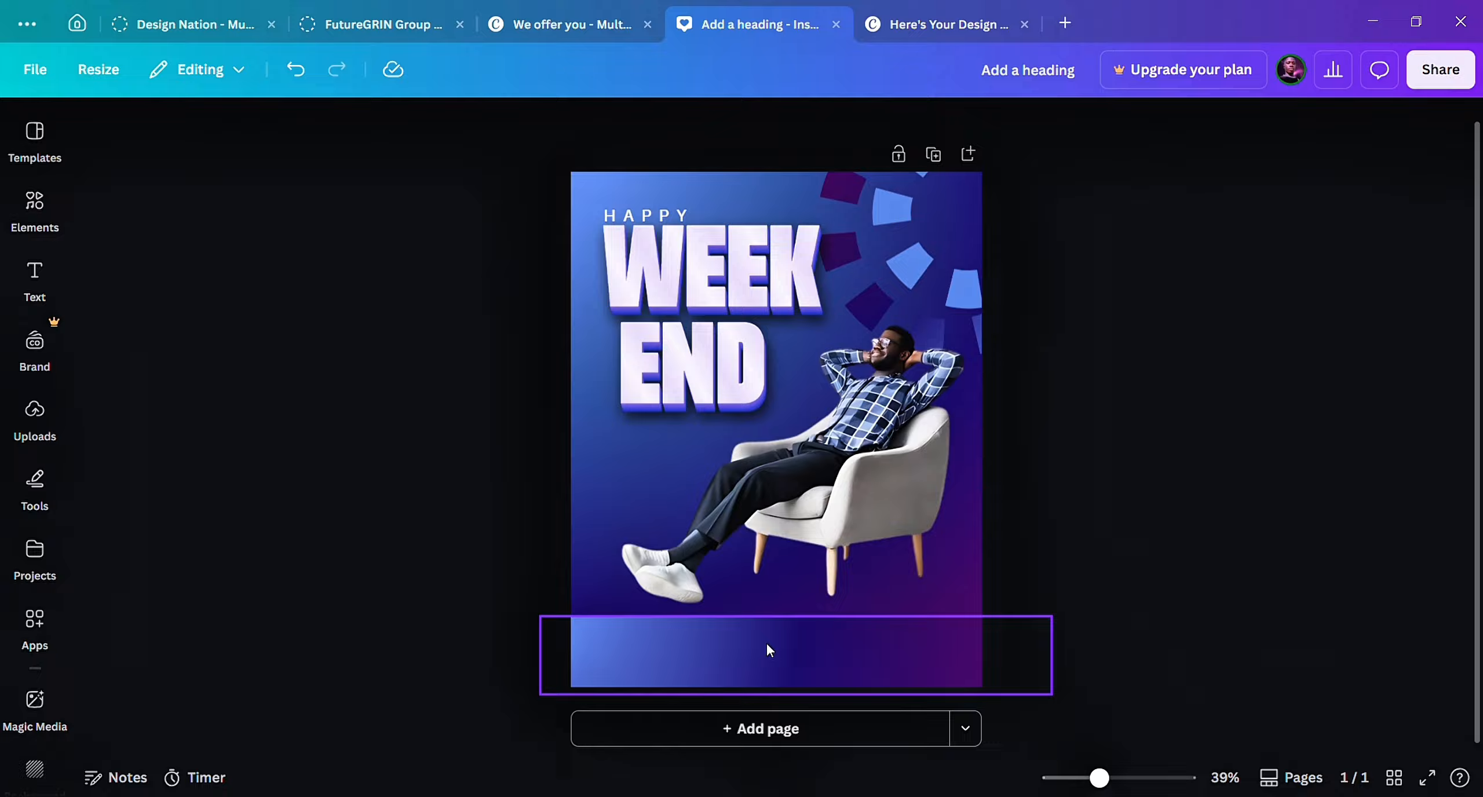
Center the band horizontally on the page and lower it slightly so only its upper border line shows.
left_click_drag(767, 644, 757, 653)
left_click(1214, 416)
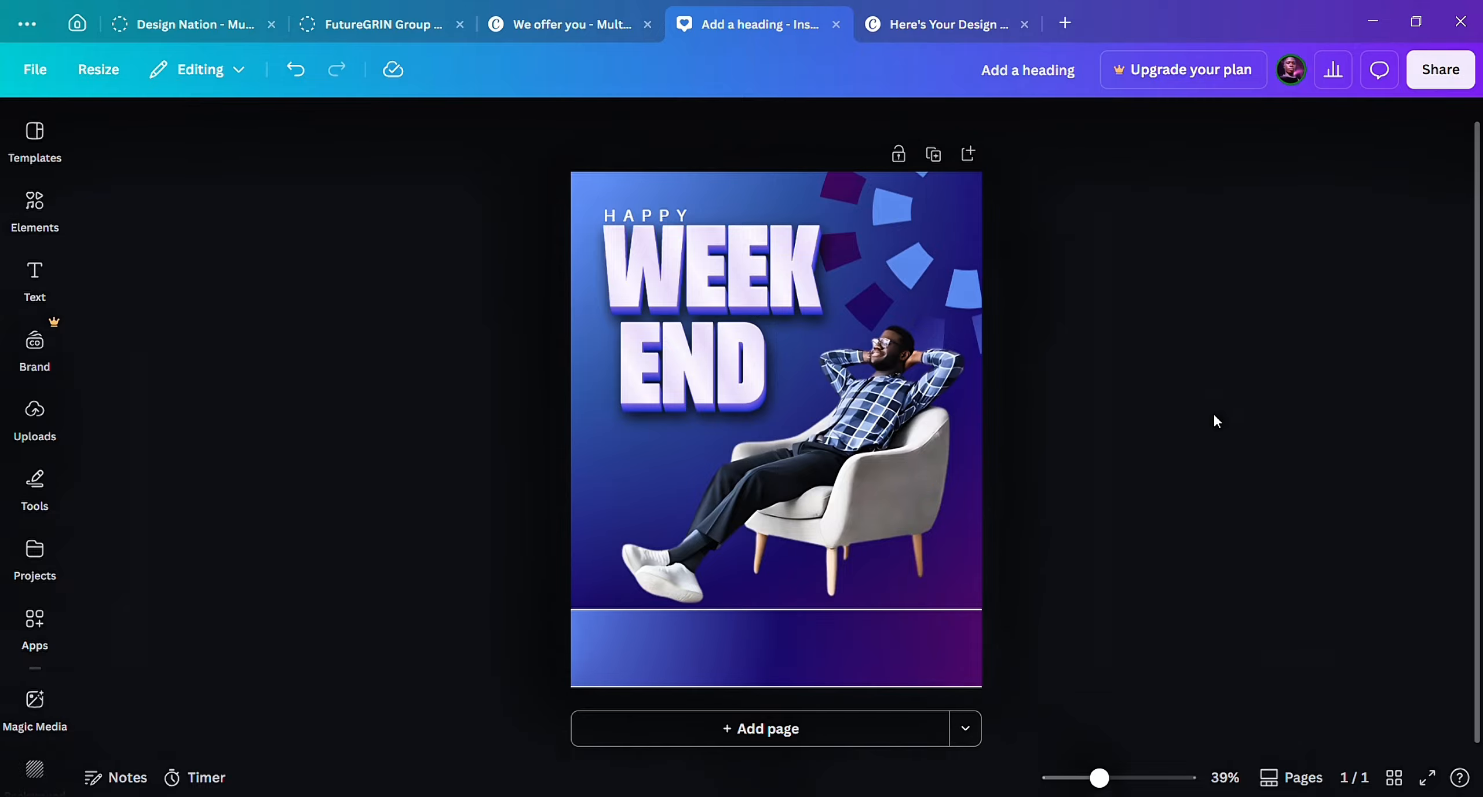
left_click(846, 648)
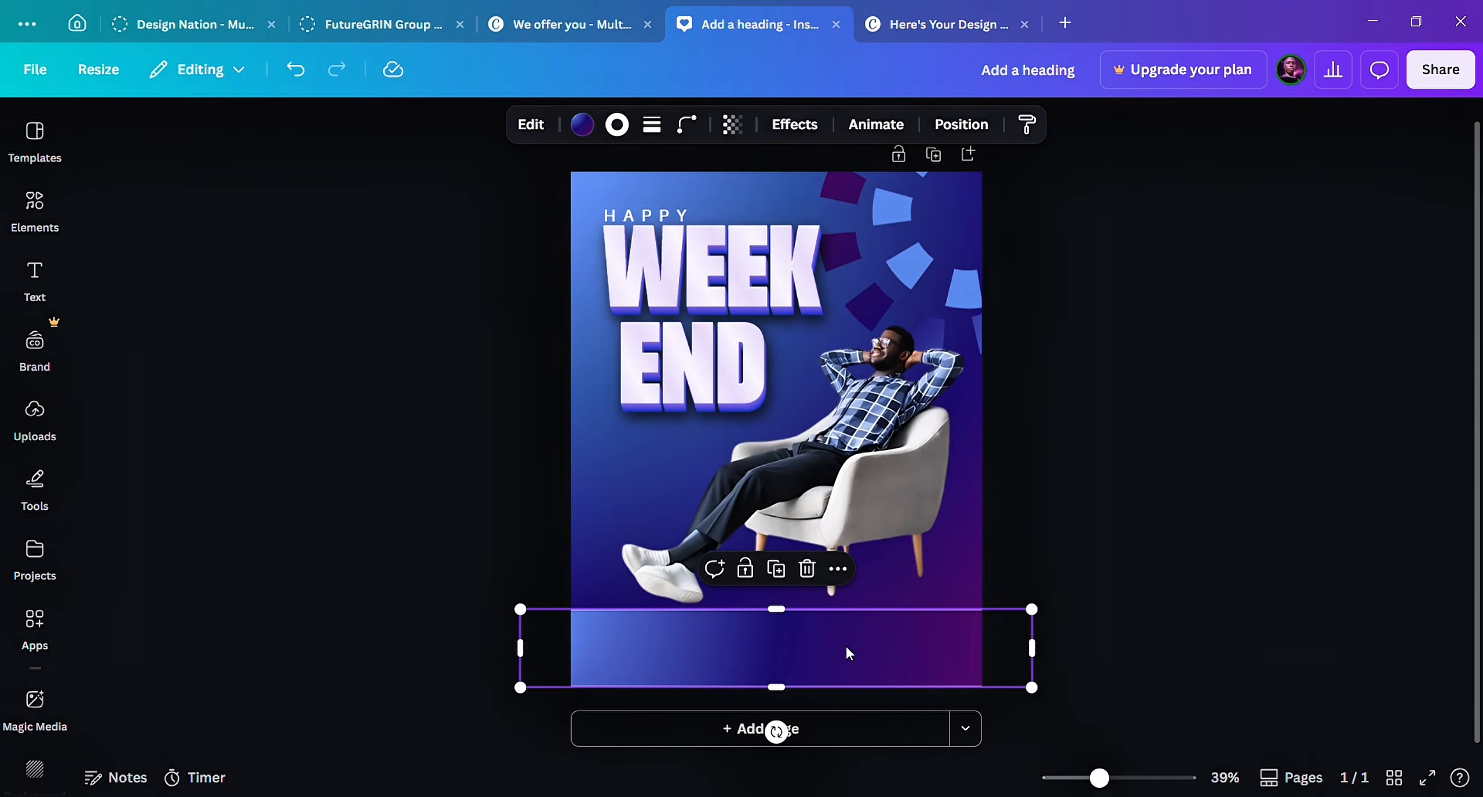
left_click_drag(847, 647, 846, 647)
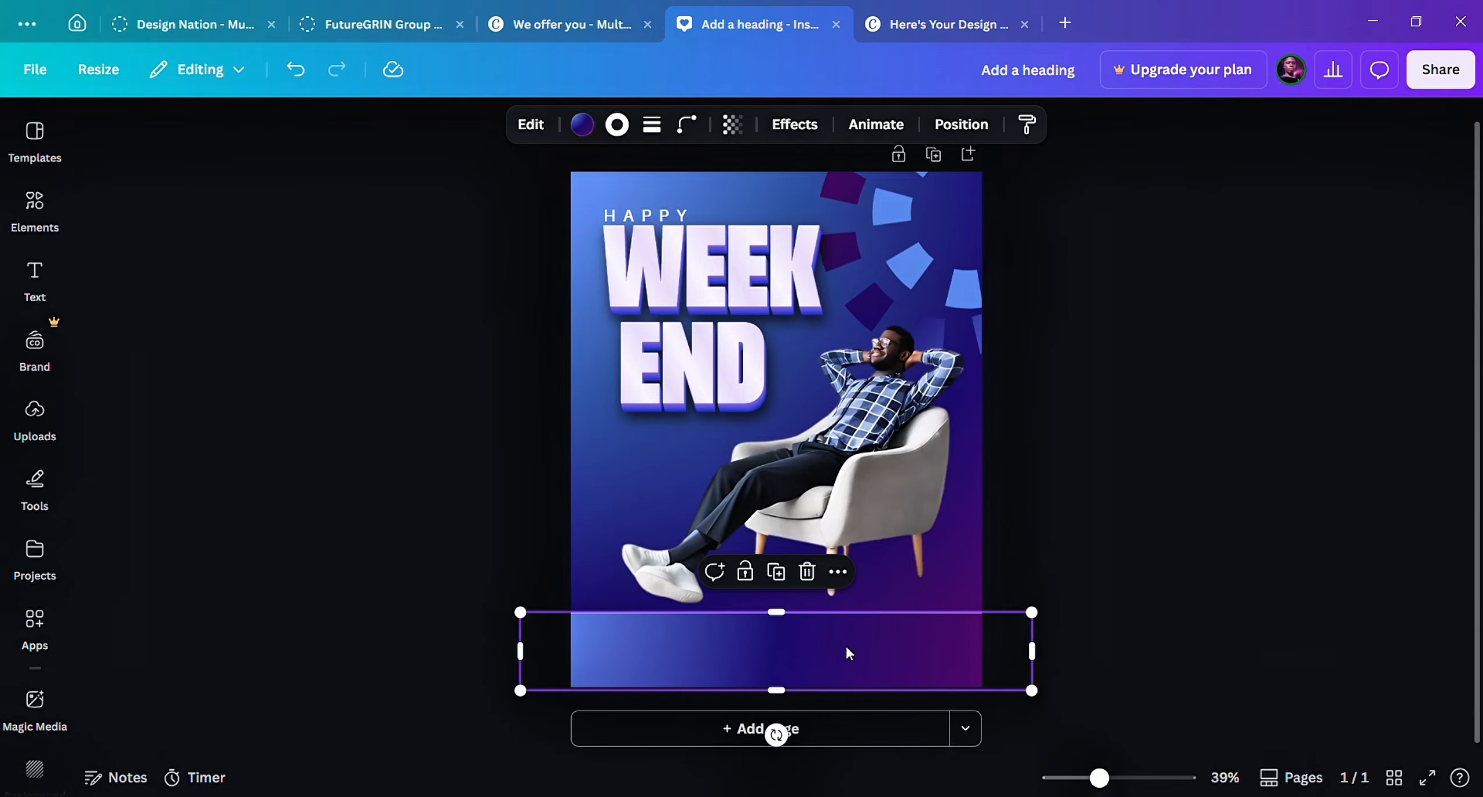
left_click(468, 436)
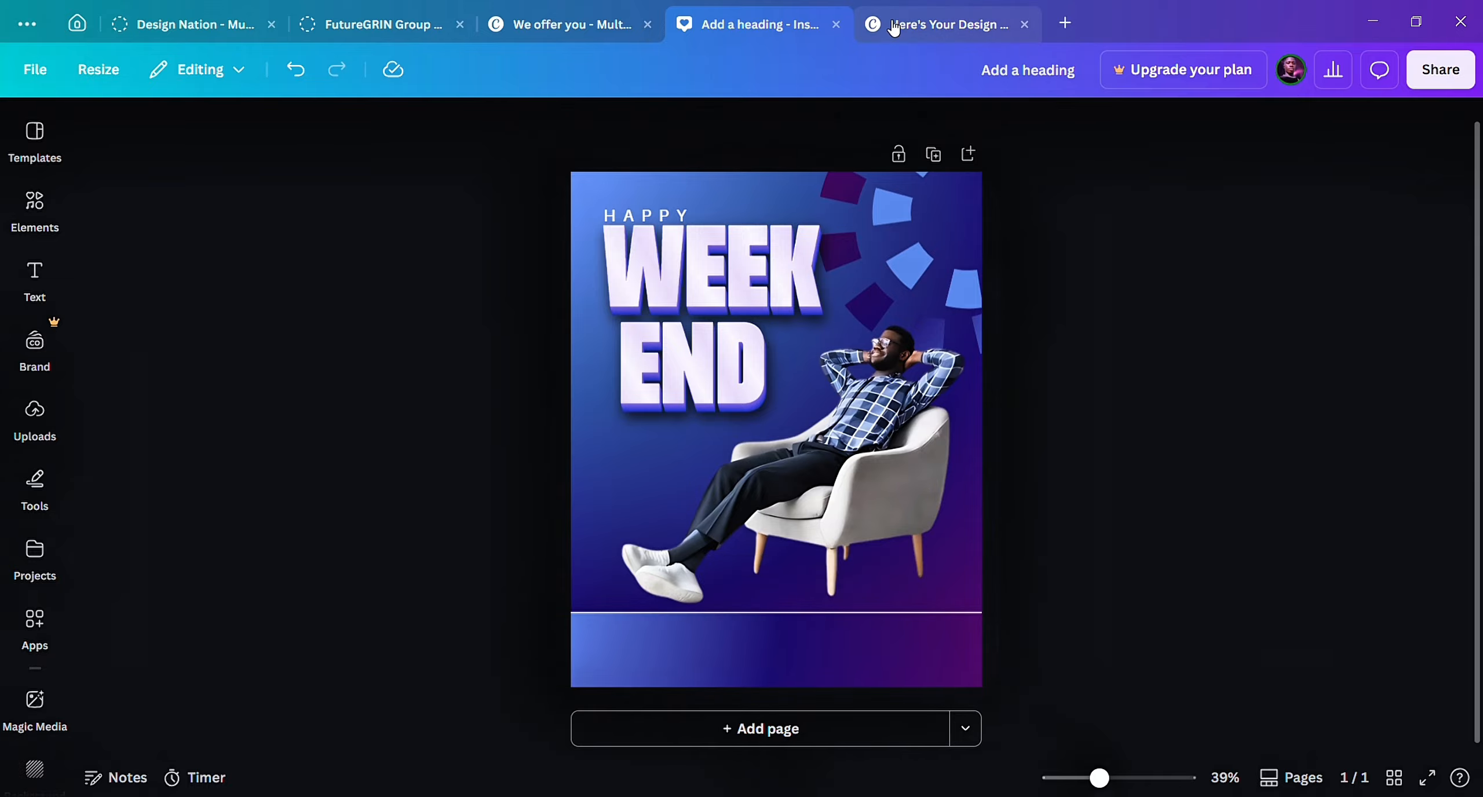
Copy the Grad Manager logo from the Resource file page, page 28 of the "Here's Your Design" document.
left_click(944, 19)
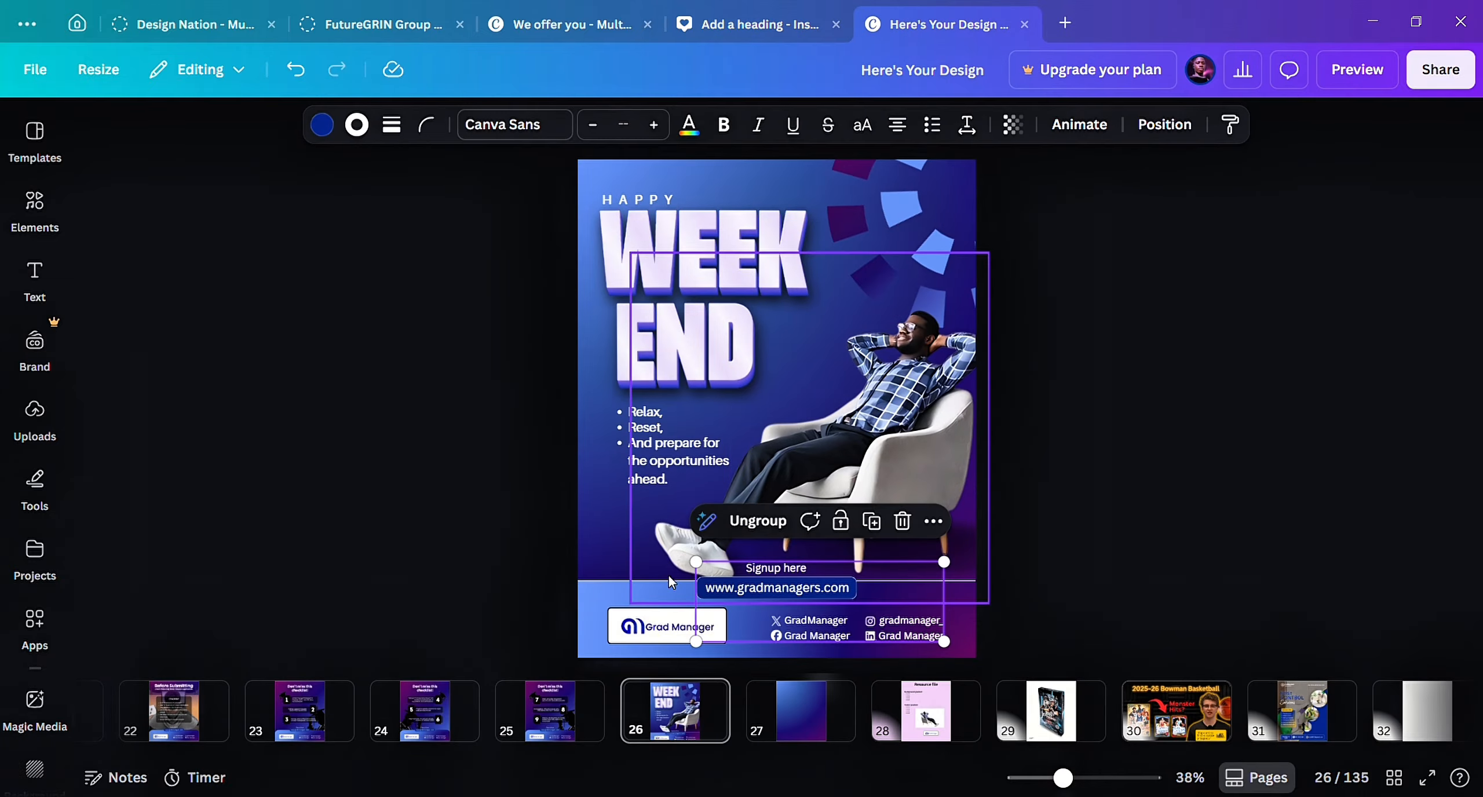
left_click(947, 742)
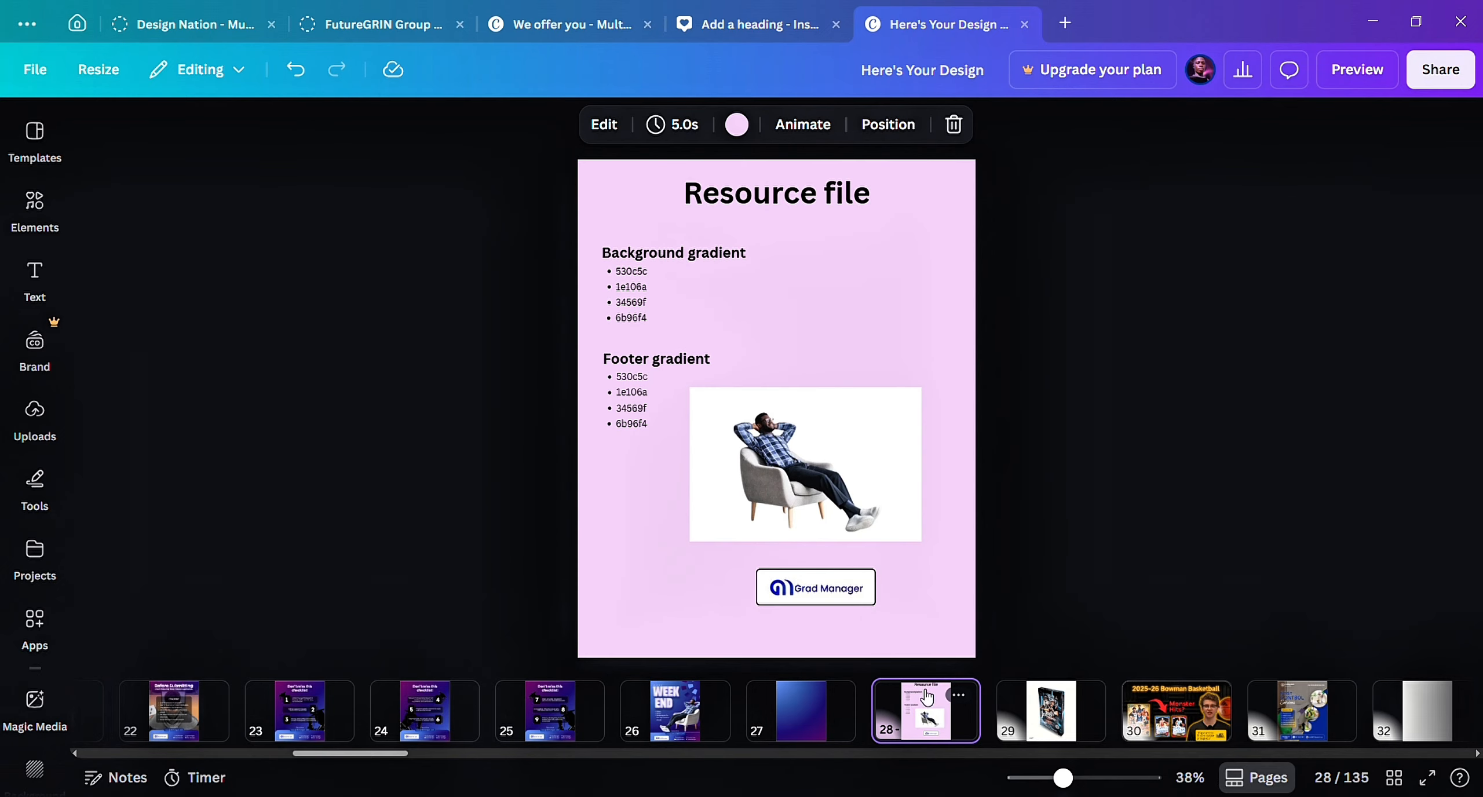
left_click(819, 586)
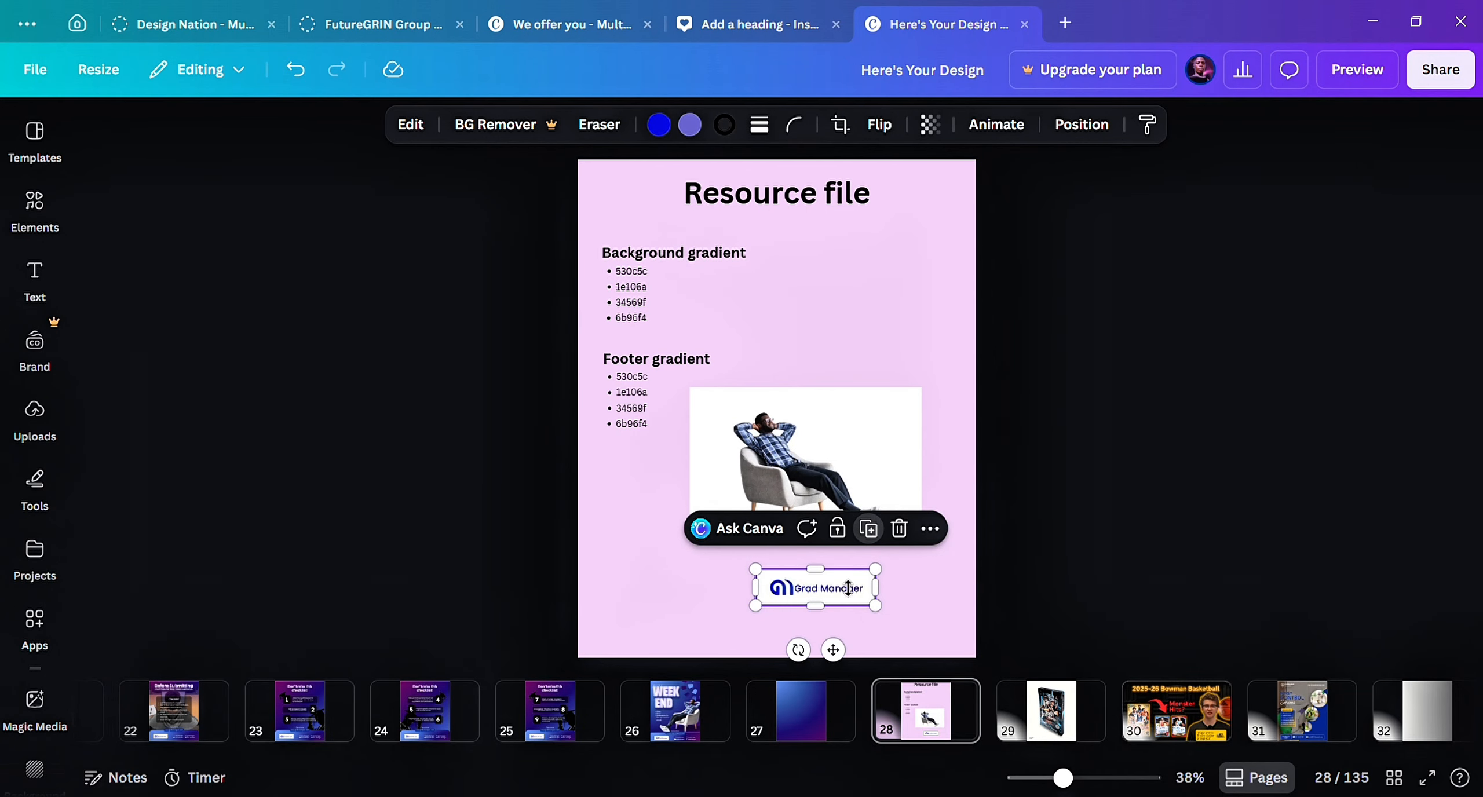
left_click_drag(827, 595, 772, 602)
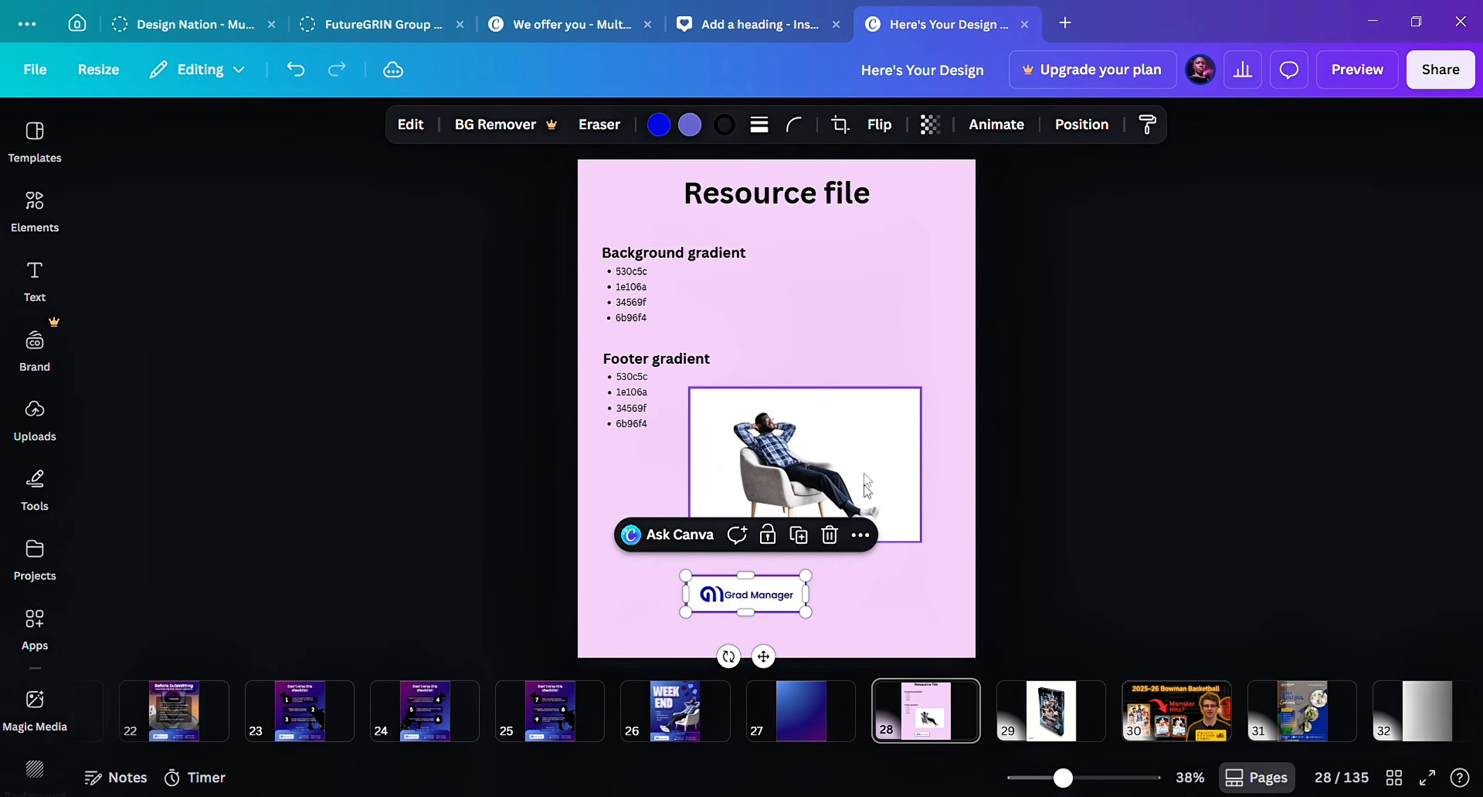
left_click(861, 535)
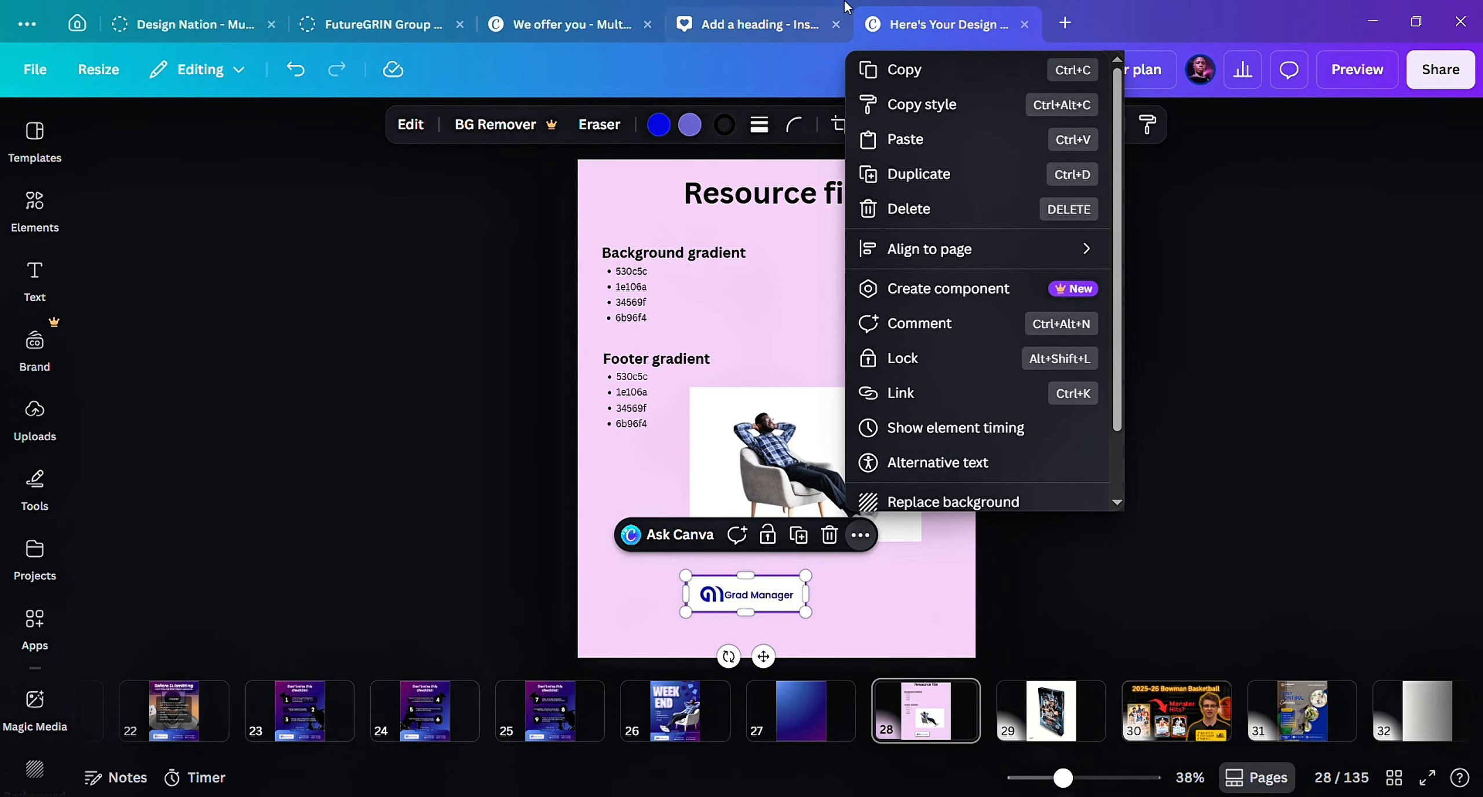
left_click(911, 72)
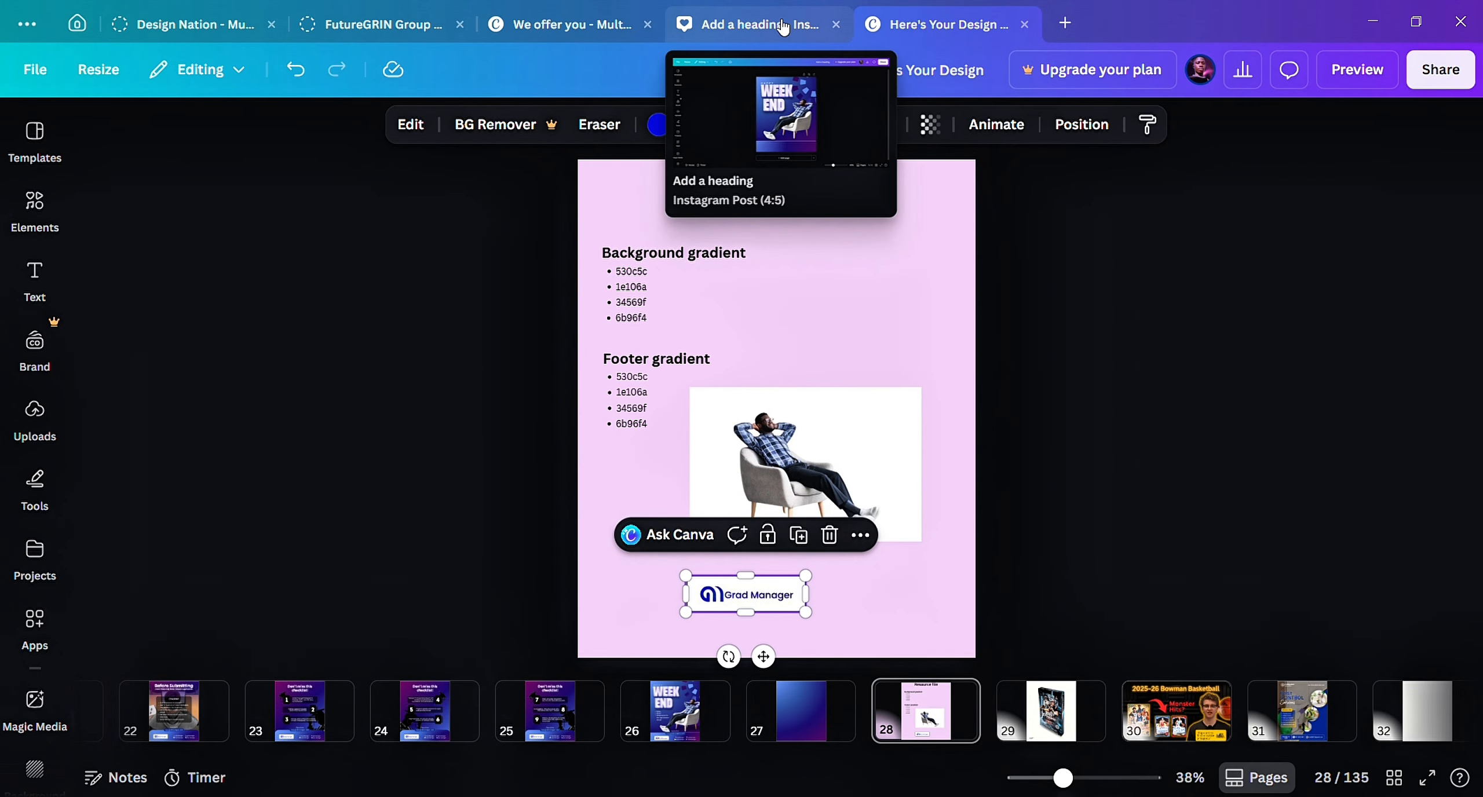
Paste the Grad Manager logo into the "Add a heading" design and place it at the band's left end.
left_click(759, 25)
left_click(688, 633)
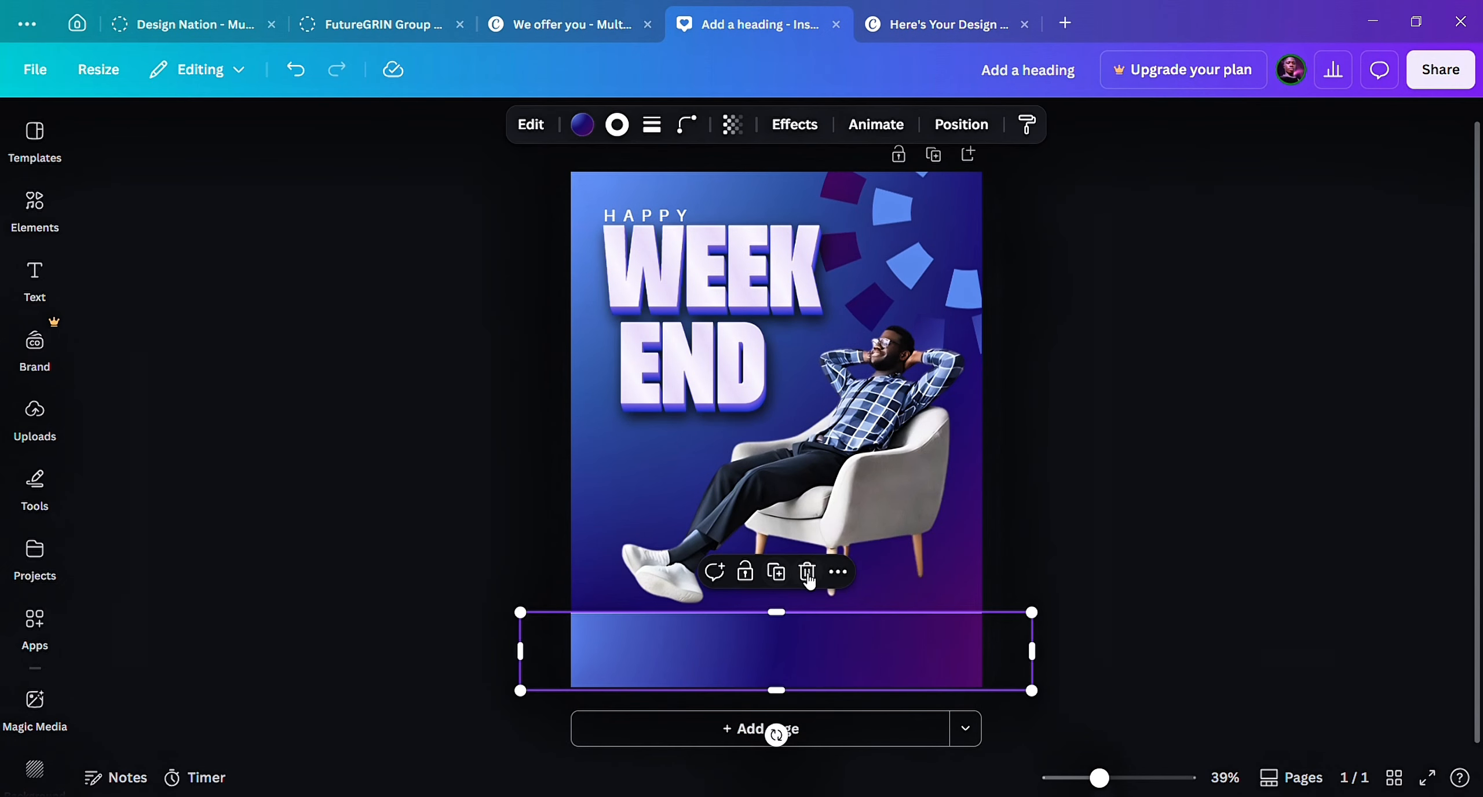
left_click(852, 579)
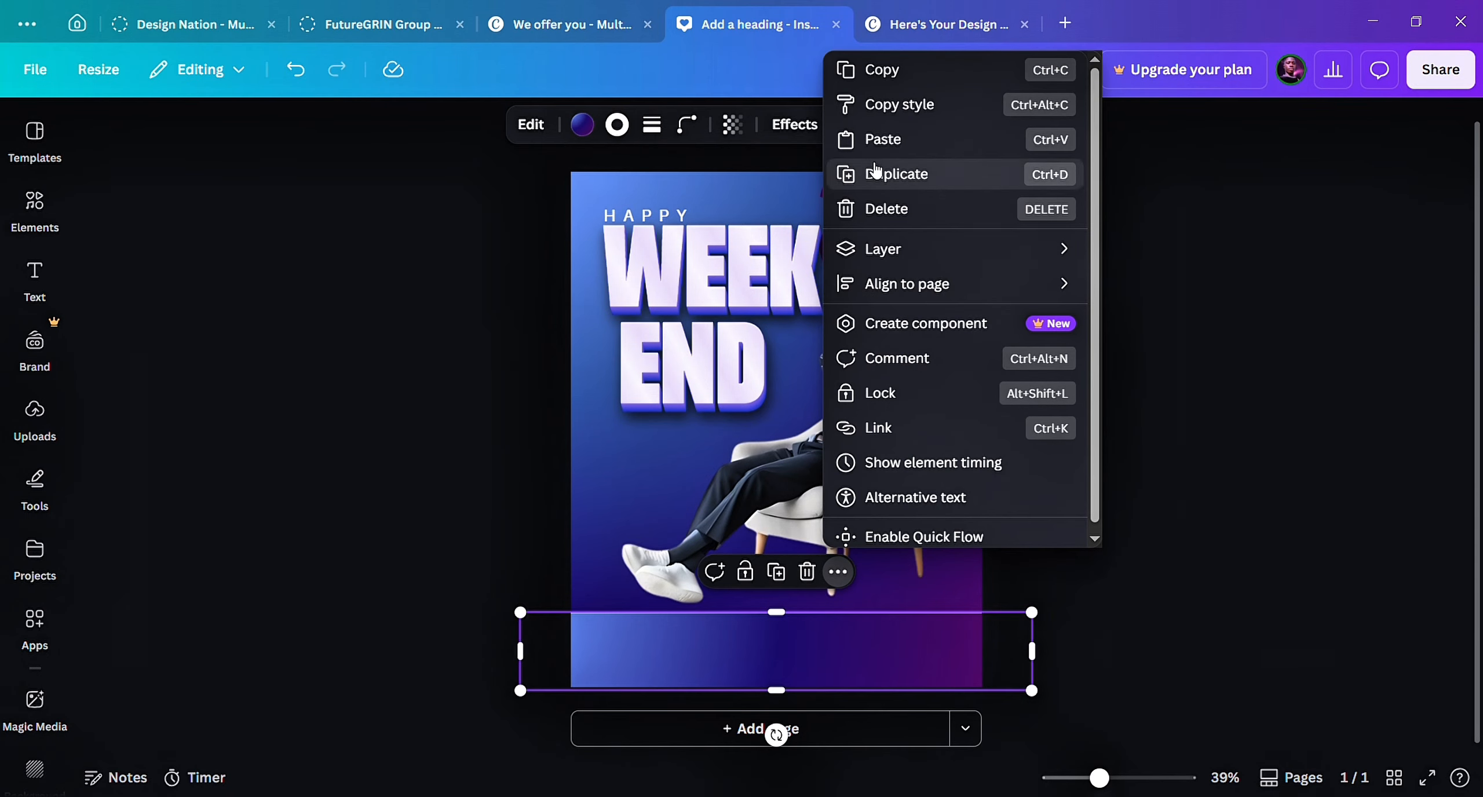
left_click(875, 145)
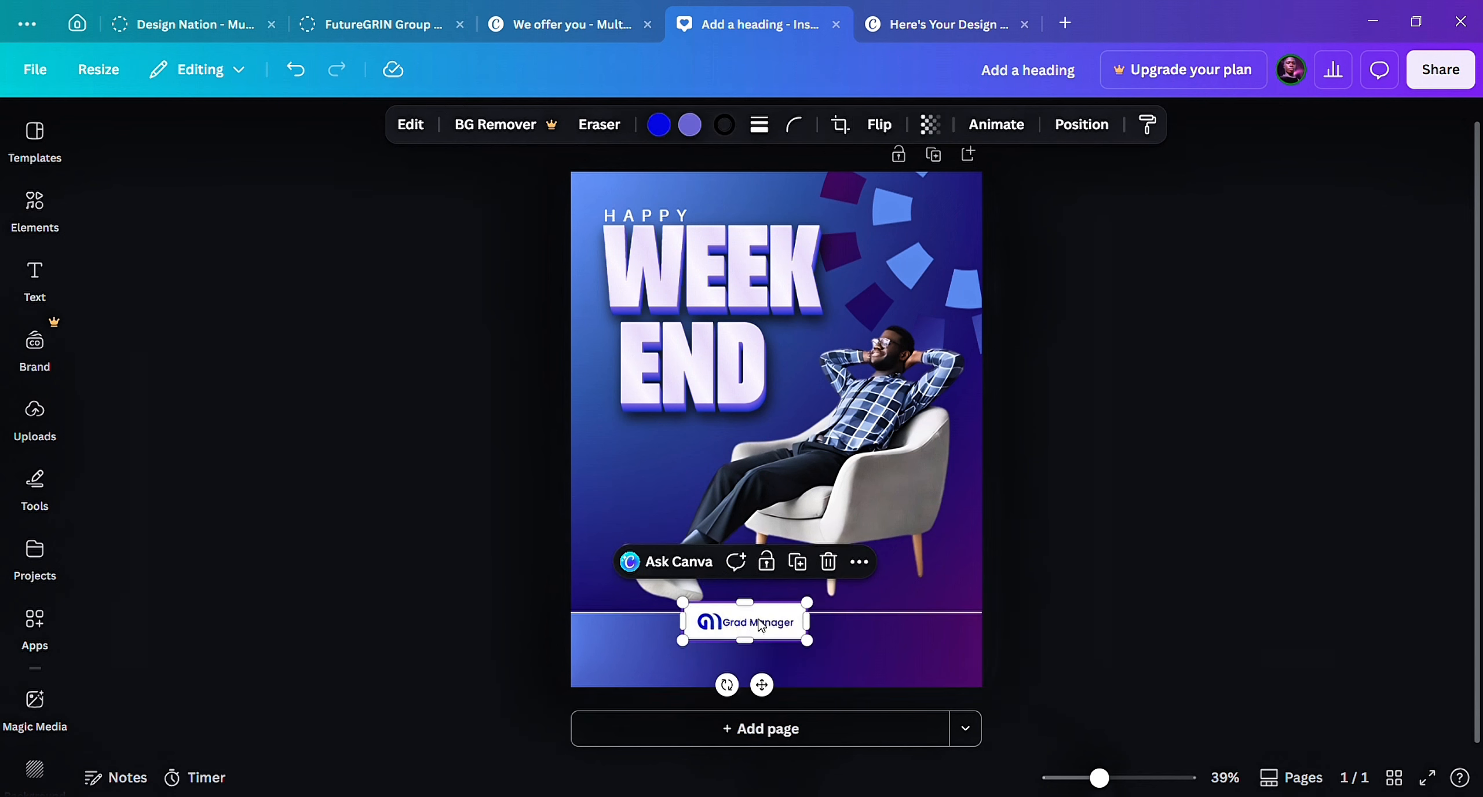
left_click_drag(760, 624, 688, 655)
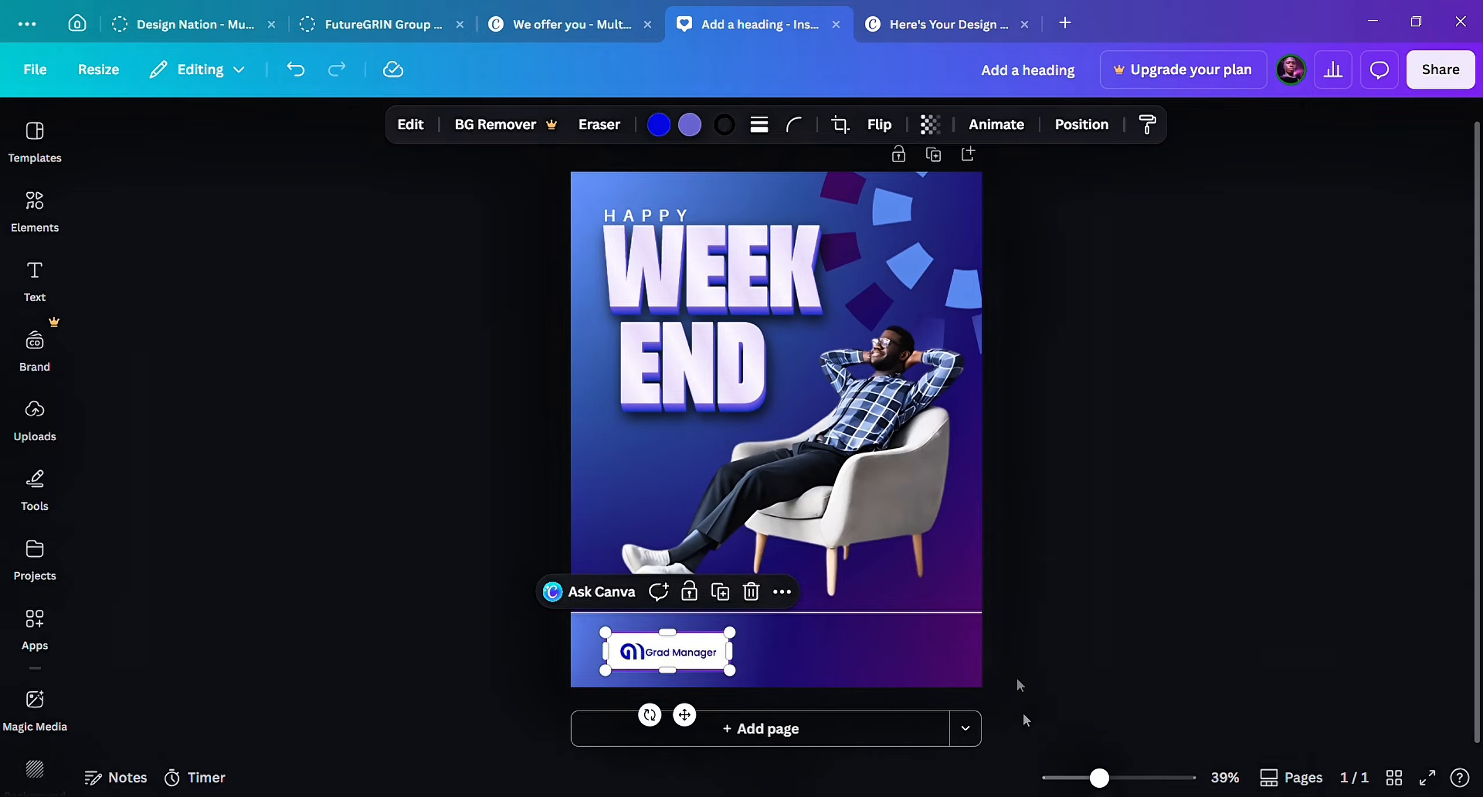
On page 26 of "Here's Your Design", duplicate the group with the signup link and social media handles, and copy the duplicate.
left_click(890, 23)
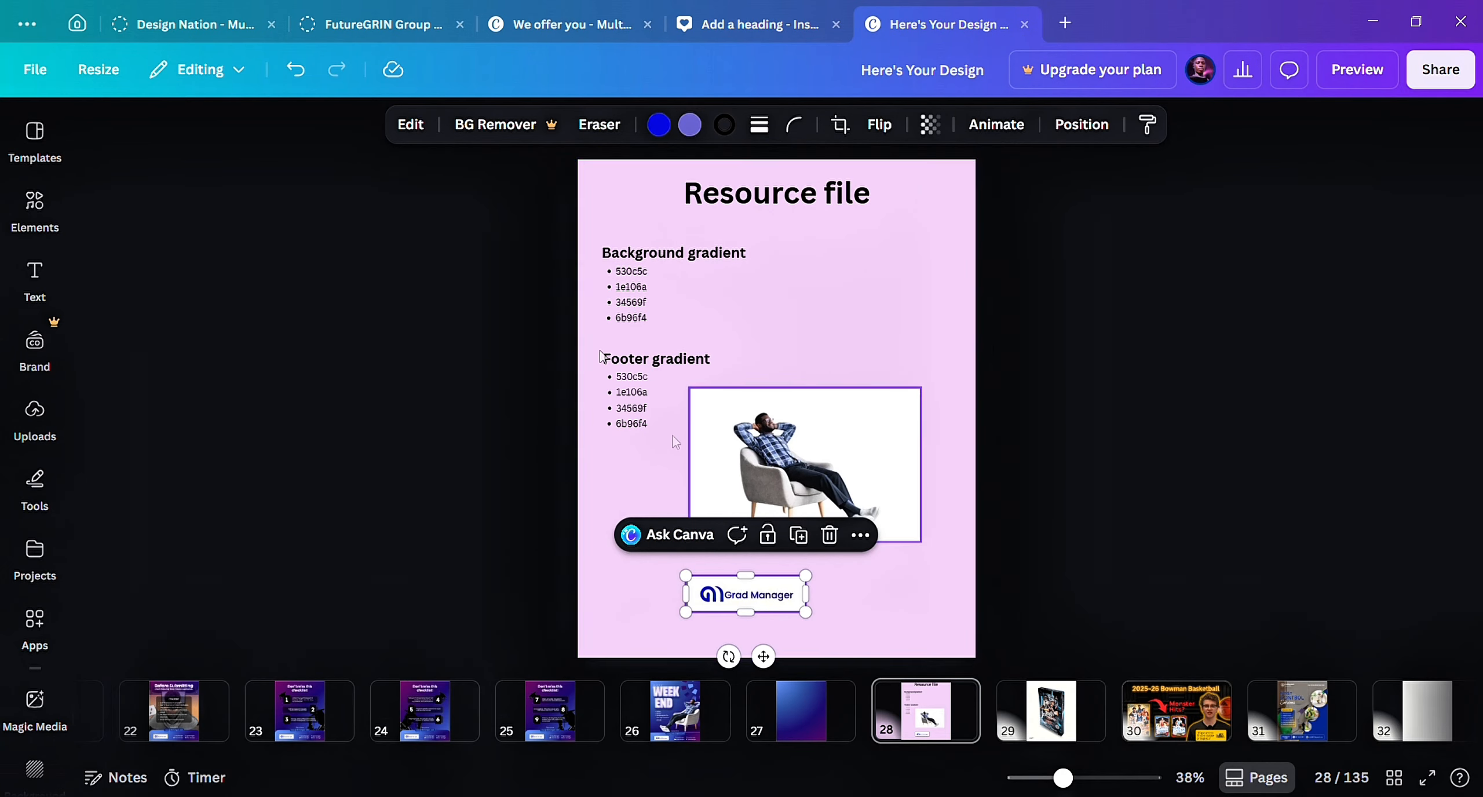
left_click(675, 711)
left_click(783, 601)
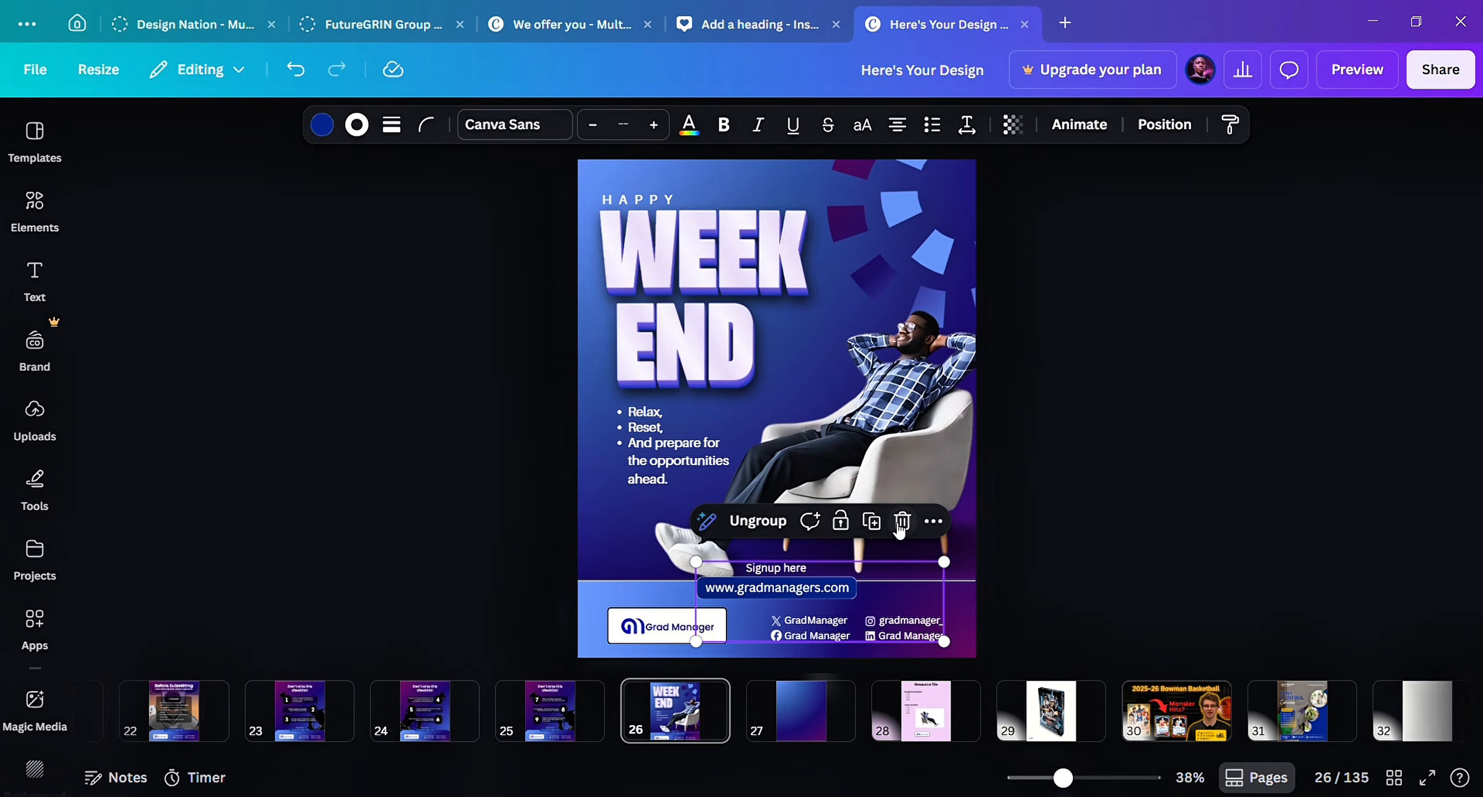
left_click(871, 520)
left_click_drag(860, 604, 896, 450)
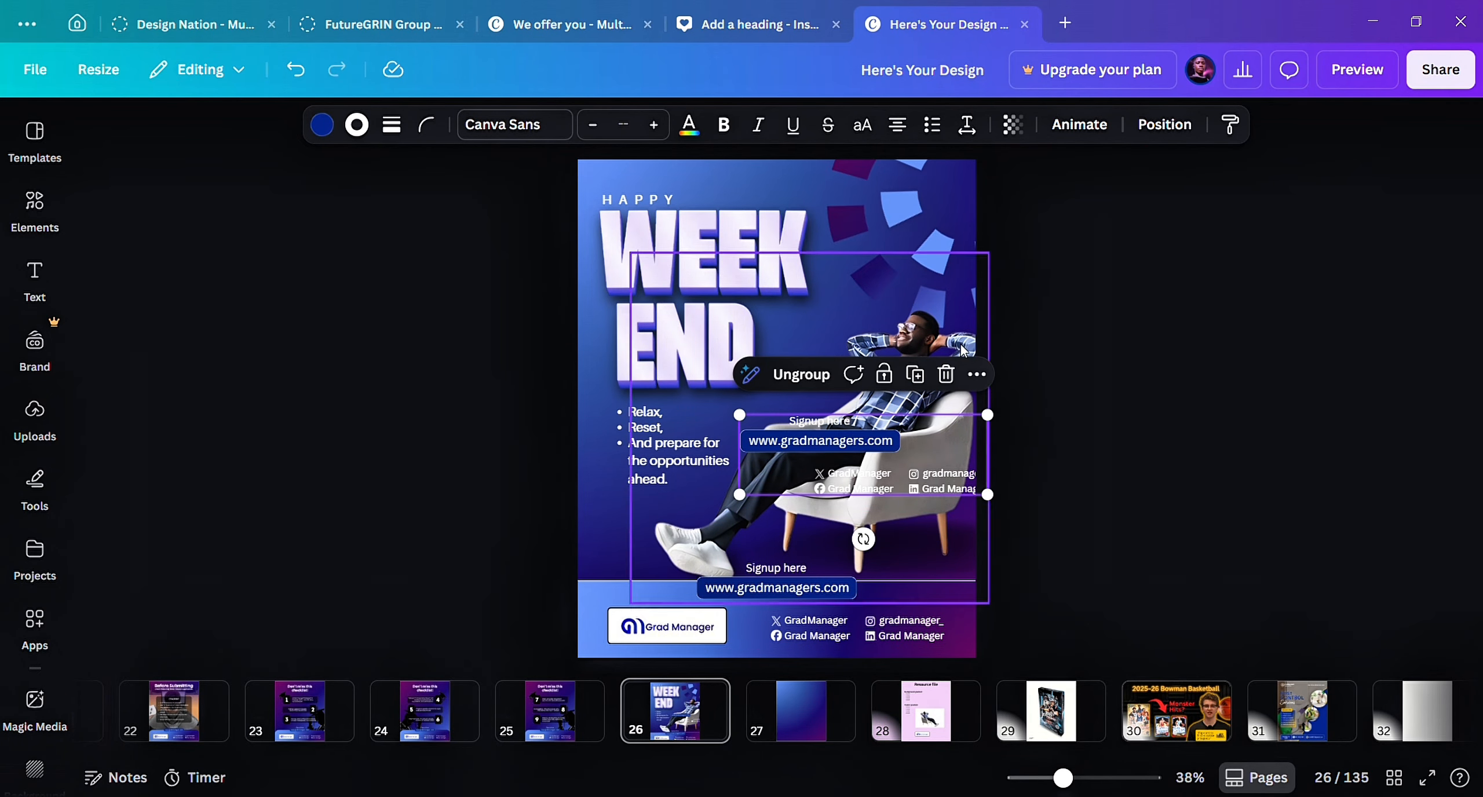
left_click(977, 374)
left_click(1038, 429)
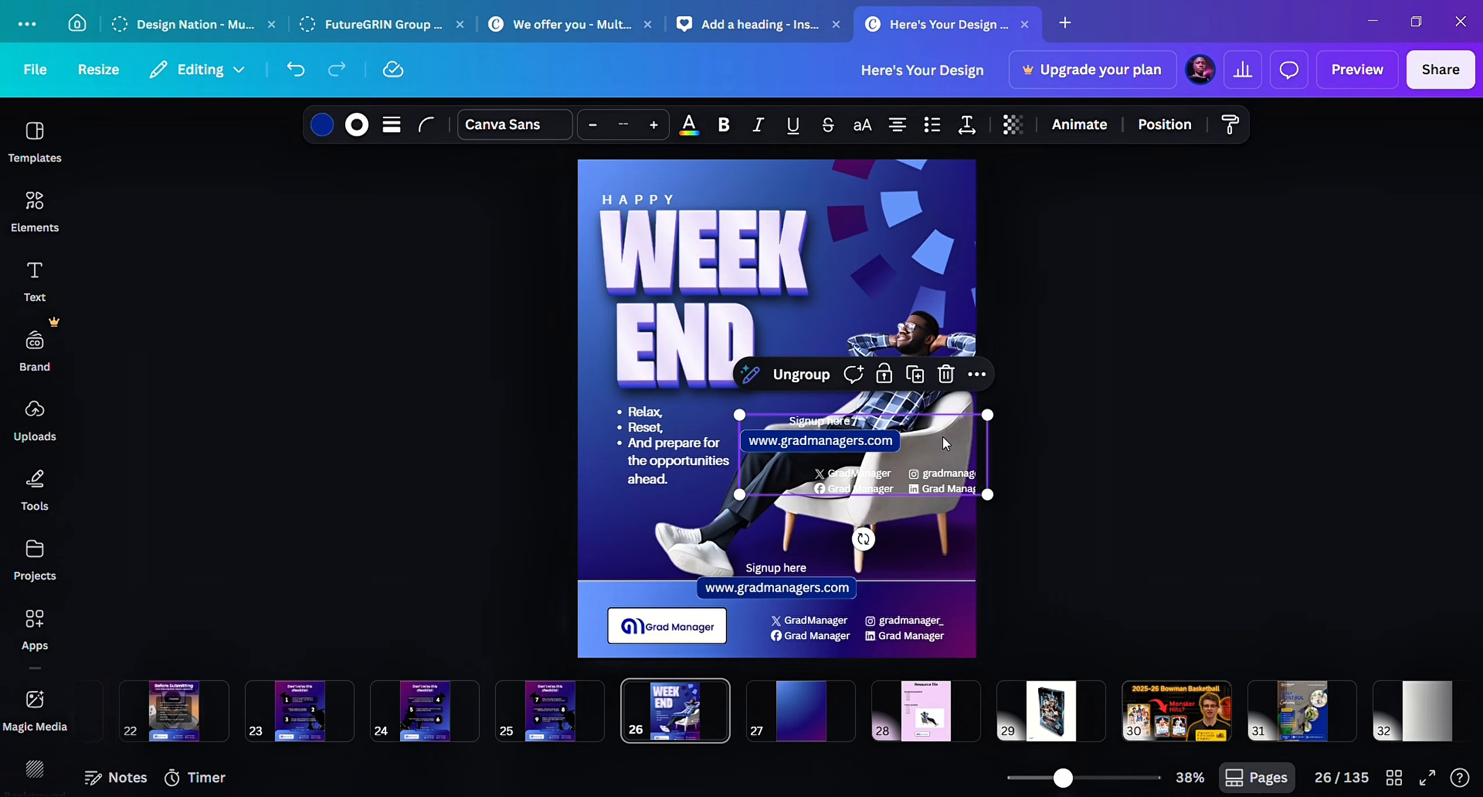
left_click_drag(915, 434, 1205, 353)
Paste the signup and social handles group into the "Add a heading" design, with the website label centered on the band's upper line.
left_click(789, 35)
left_click(984, 278)
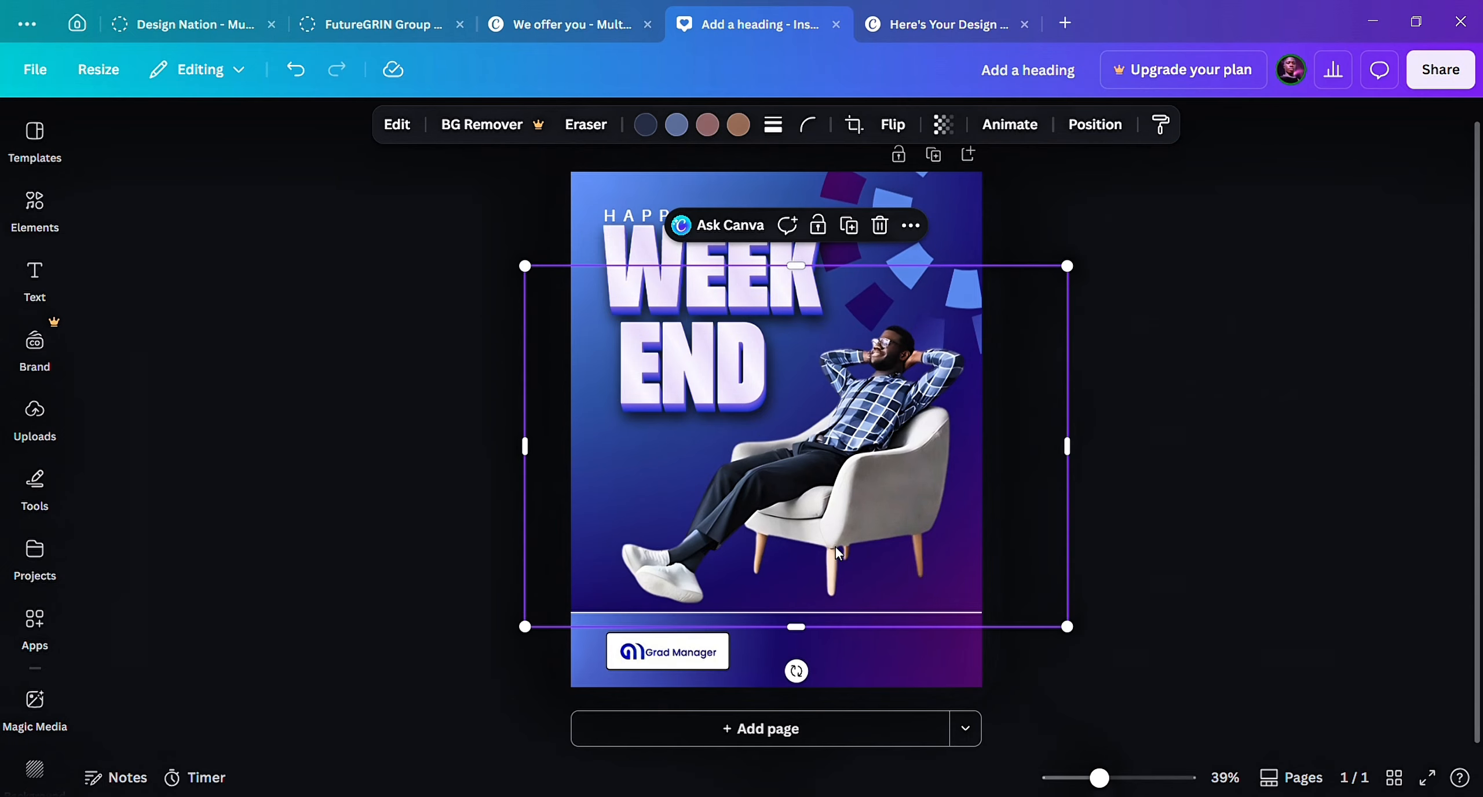
left_click(911, 225)
left_click(967, 307)
key("ctrl+v")
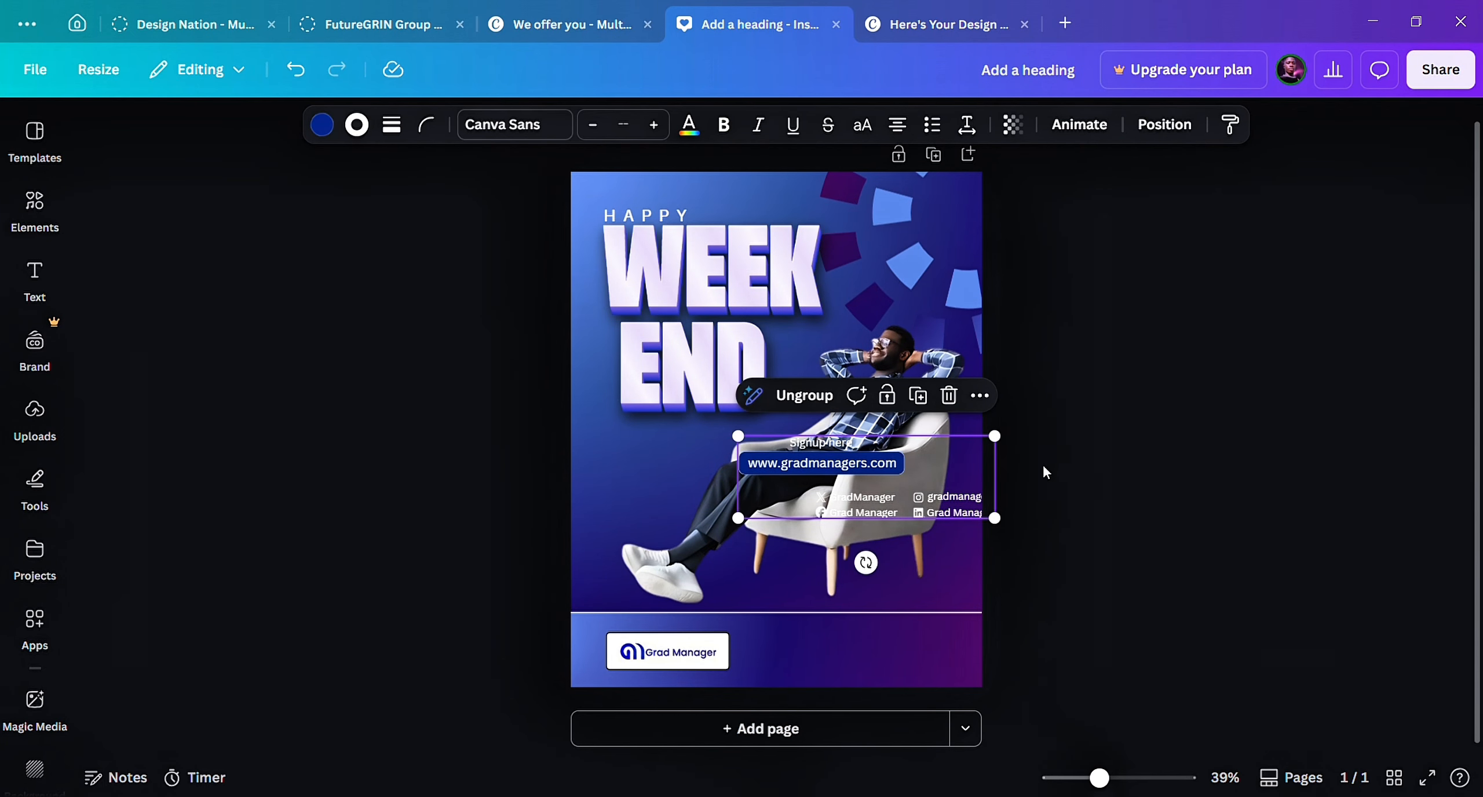
left_click_drag(927, 470, 902, 613)
left_click(1254, 611)
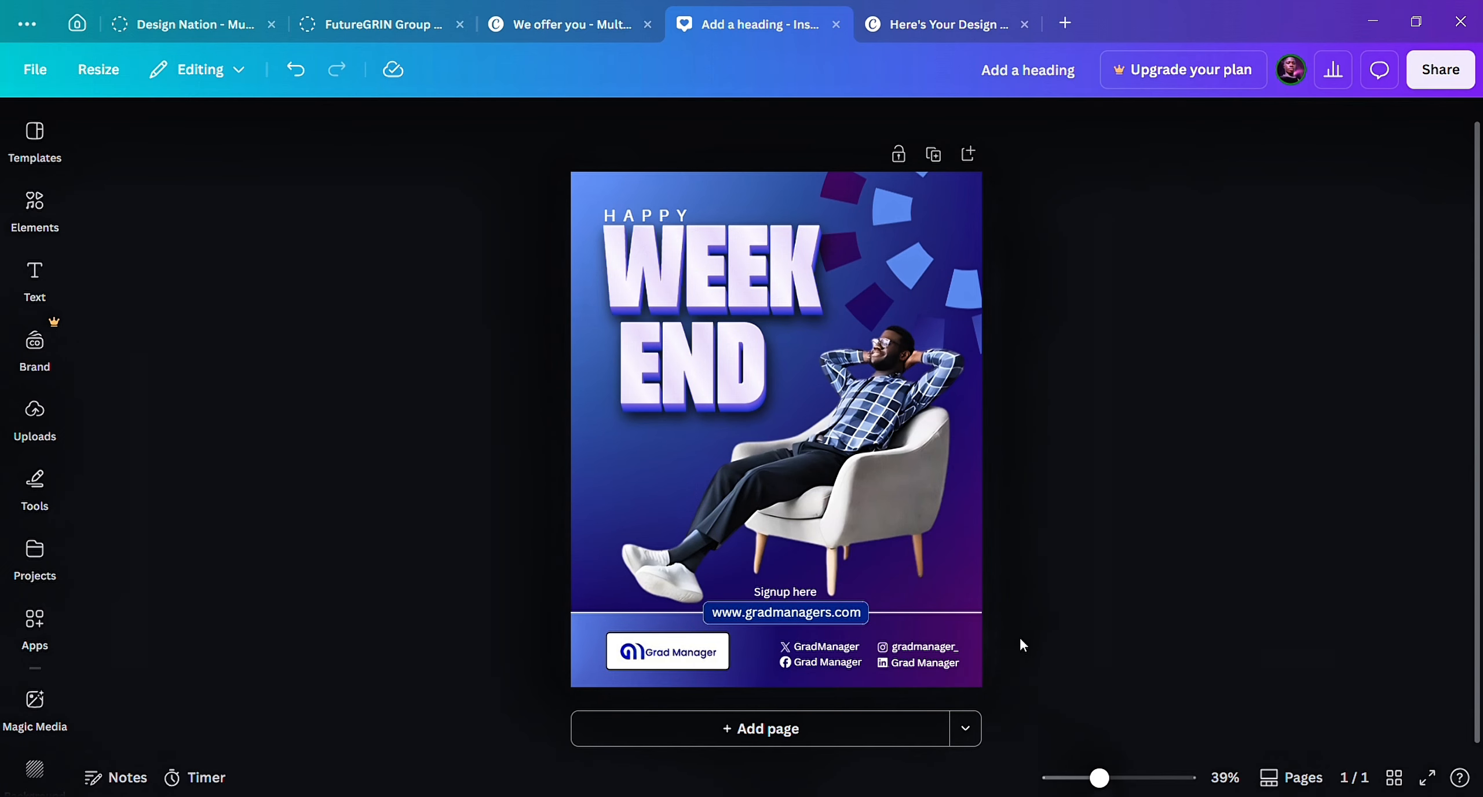
Lock the gradient band in place and undo the last accidental change.
left_click_drag(773, 676, 774, 676)
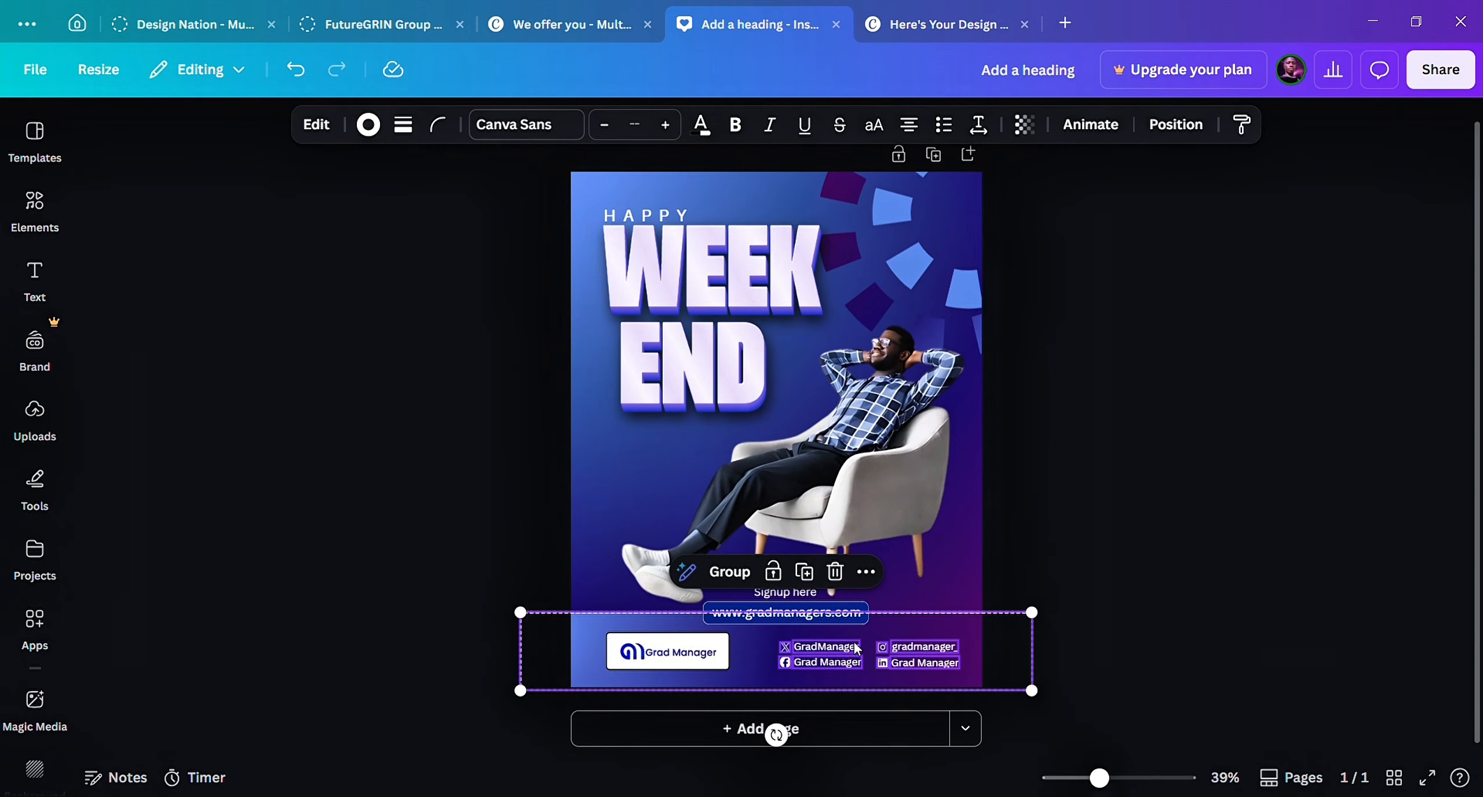
left_click(1117, 470)
left_click(938, 635)
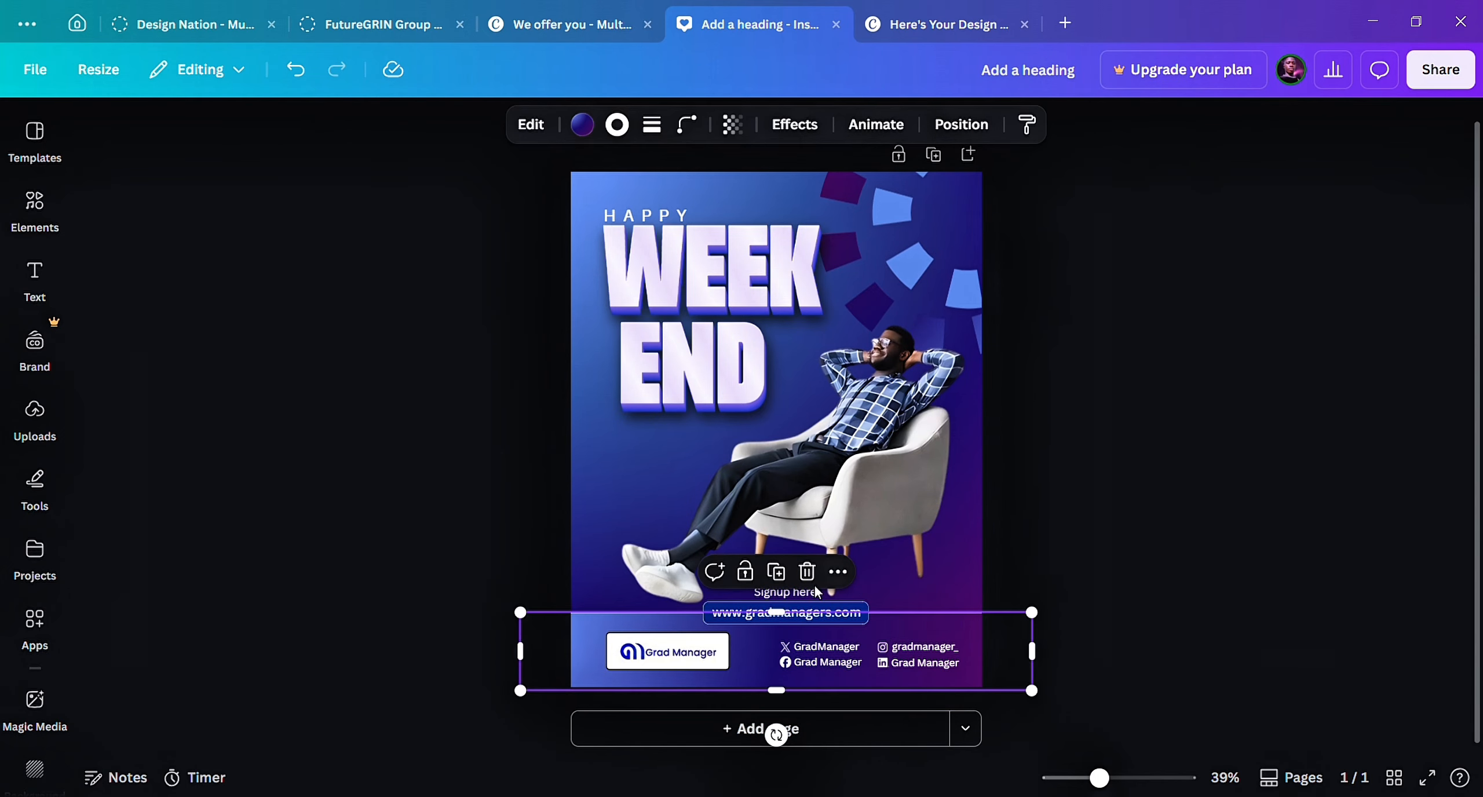
left_click(744, 572)
left_click_drag(792, 673, 810, 661)
left_click(301, 72)
left_click(1156, 400)
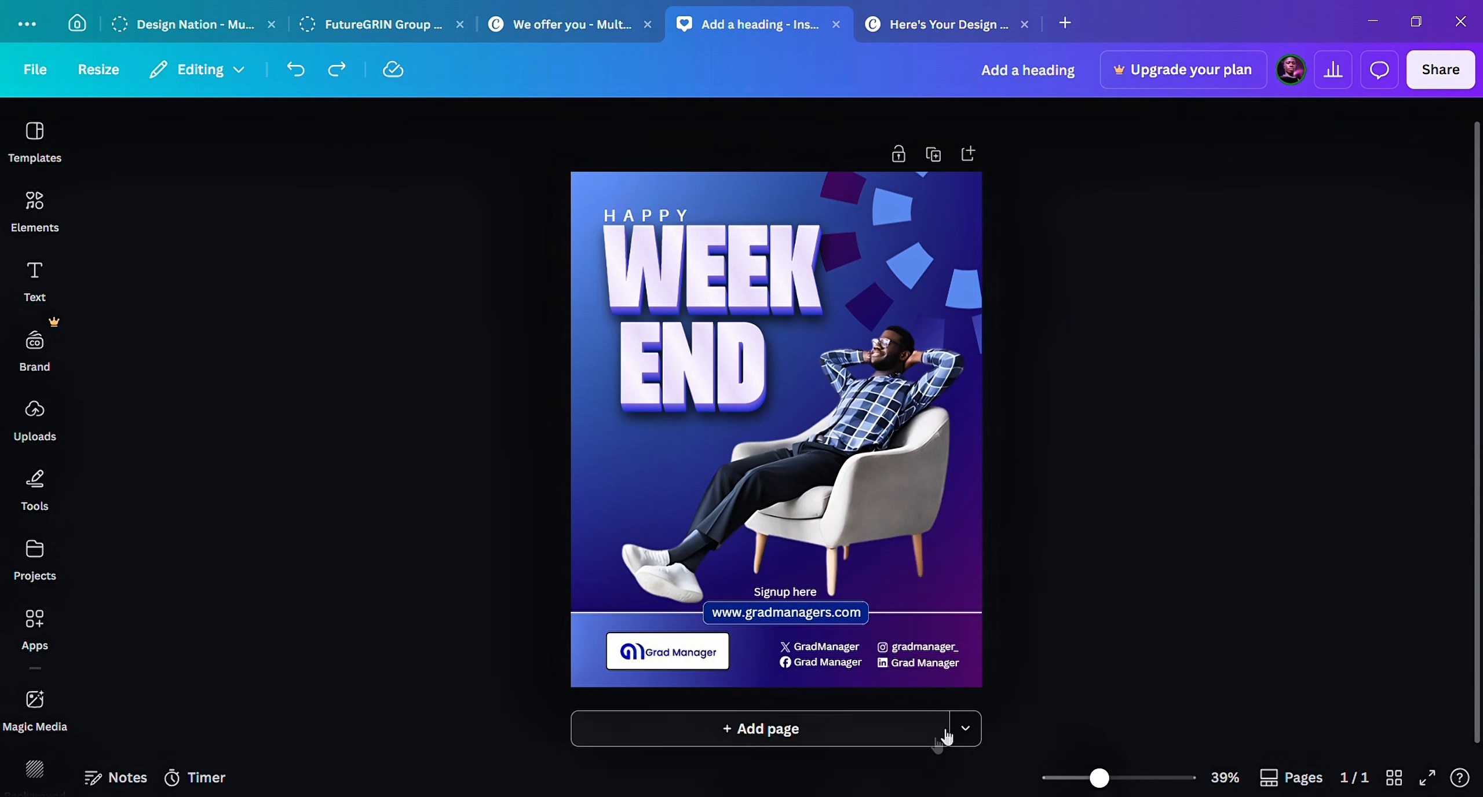
Select the four social media handles in the band and shift them slightly left and up.
left_click_drag(843, 660, 813, 682)
left_click(987, 648)
left_click_drag(987, 635, 836, 660)
left_click(1067, 593)
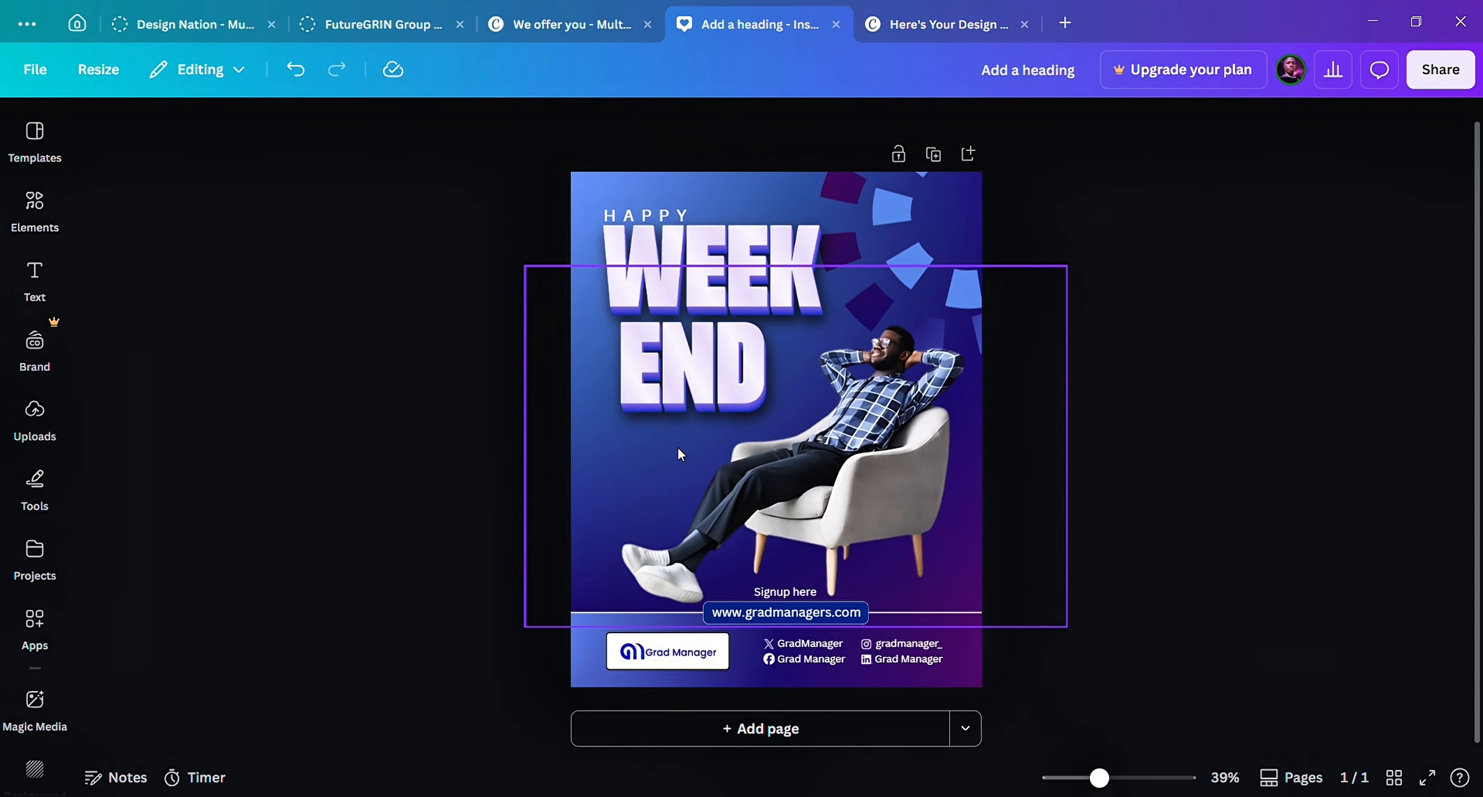
Select the "HAPPY" heading and the "WEEK END" text together and move them slightly up.
left_click_drag(522, 156, 647, 230)
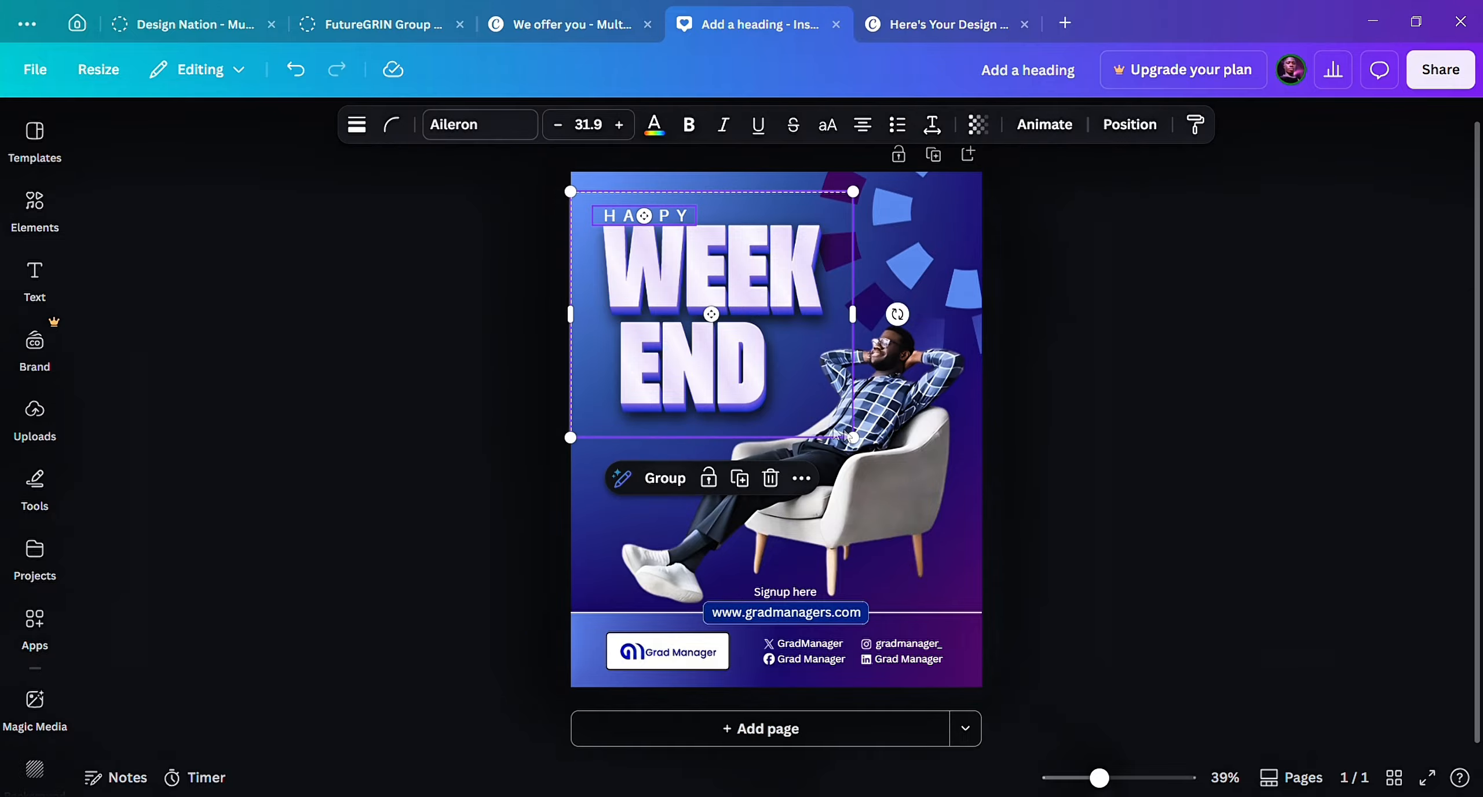
left_click_drag(794, 346, 790, 339)
left_click(1082, 313)
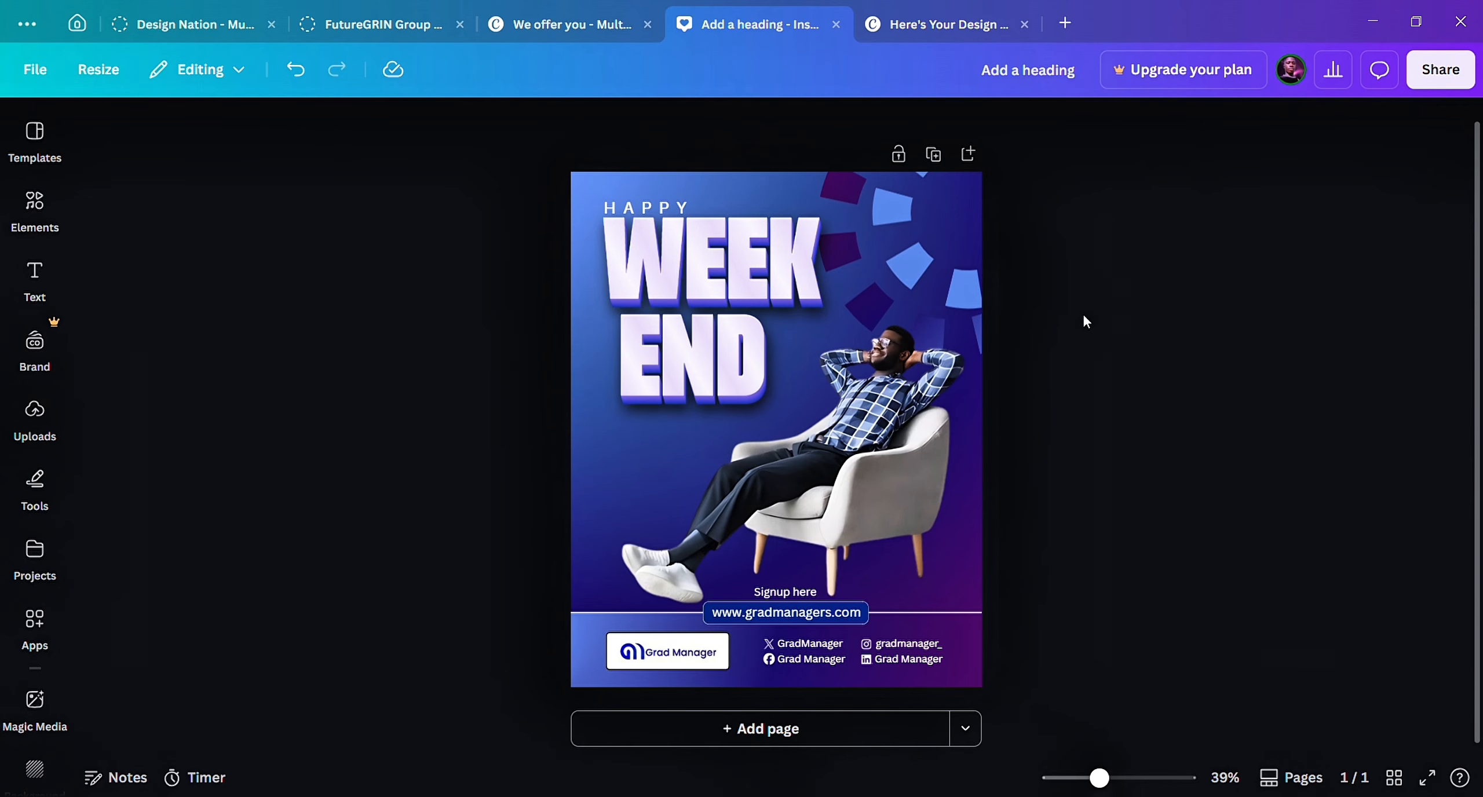
Copy the bulleted "Relax, Reset" list from the "Here's Your Design" file into the "Add a heading" design, placing it below "END".
left_click(871, 26)
left_click(672, 446)
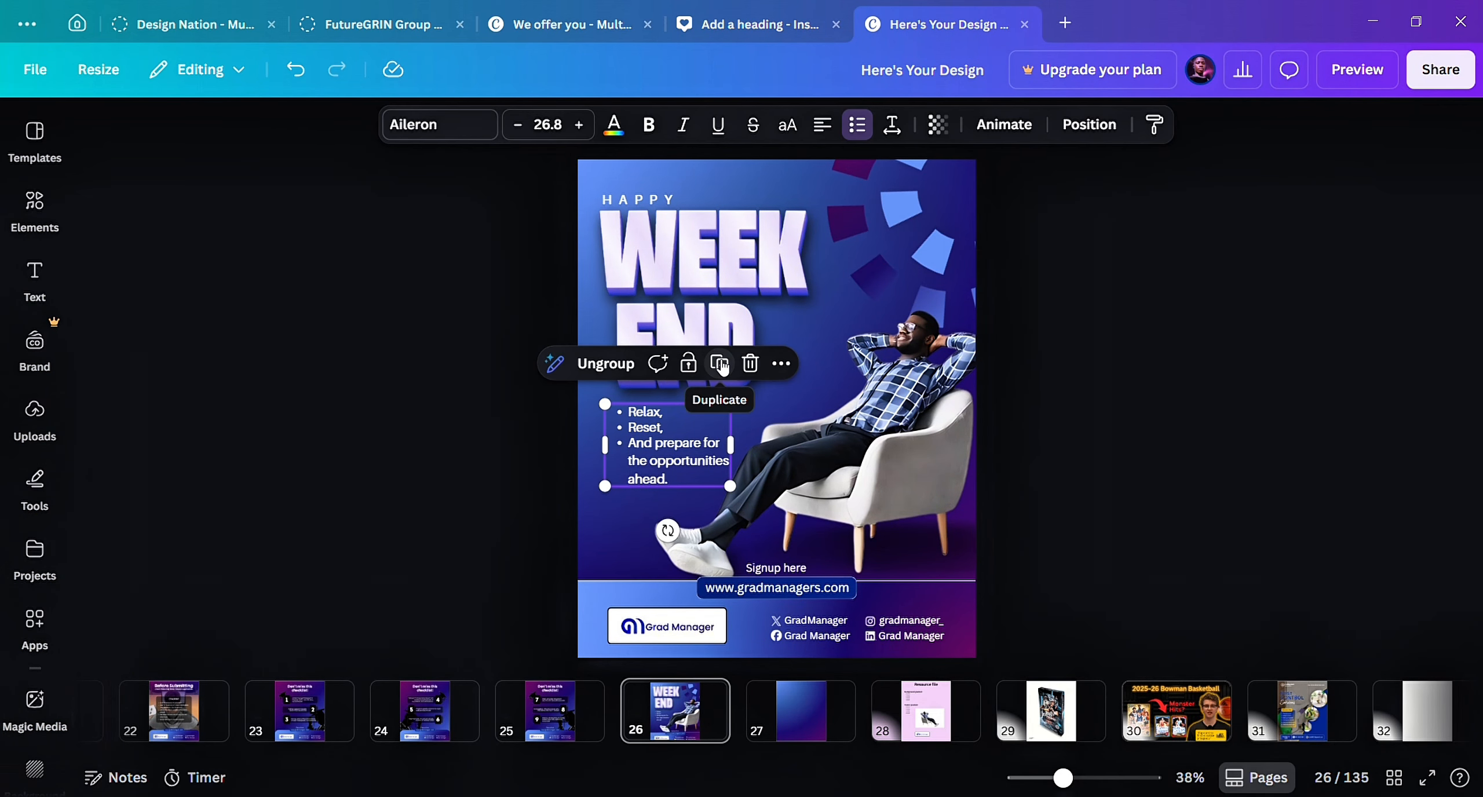
left_click(781, 363)
left_click(779, 404)
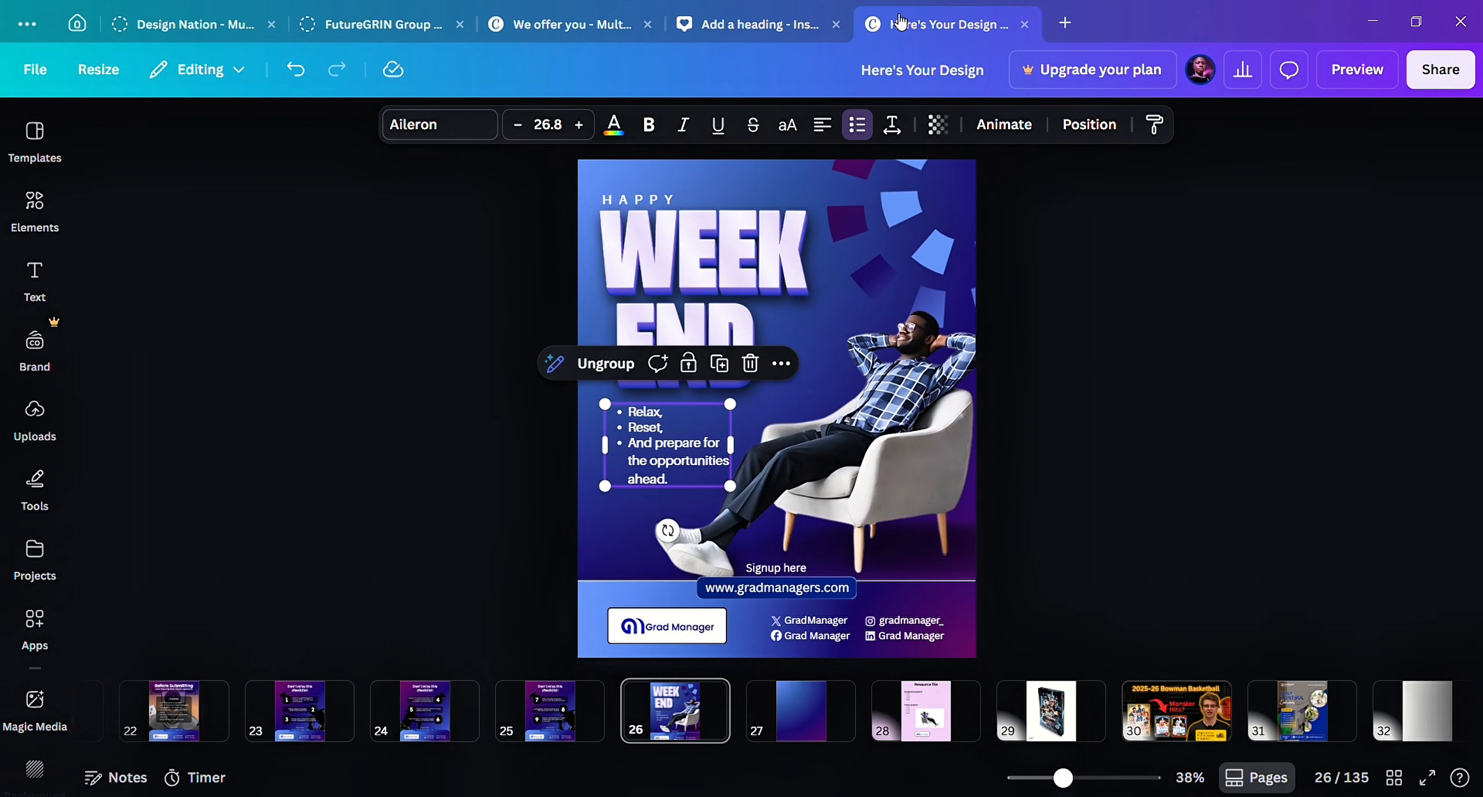
left_click(828, 28)
left_click(615, 499)
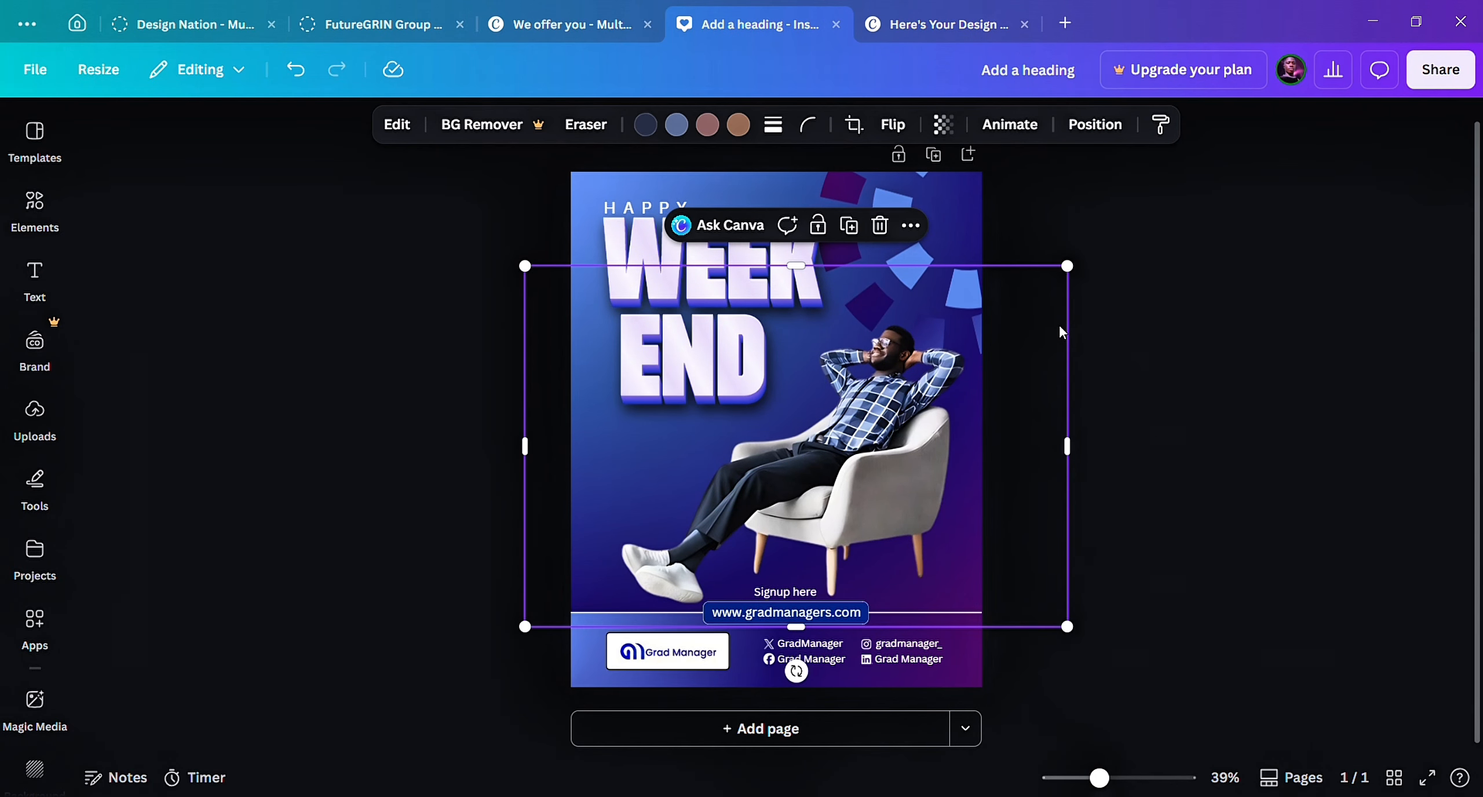
key("ctrl+v")
left_click_drag(675, 477, 654, 470)
Shift the armchair cutout slightly right and down, and move the "WEEK END" text and "HAPPY" heading slightly left.
left_click(820, 457)
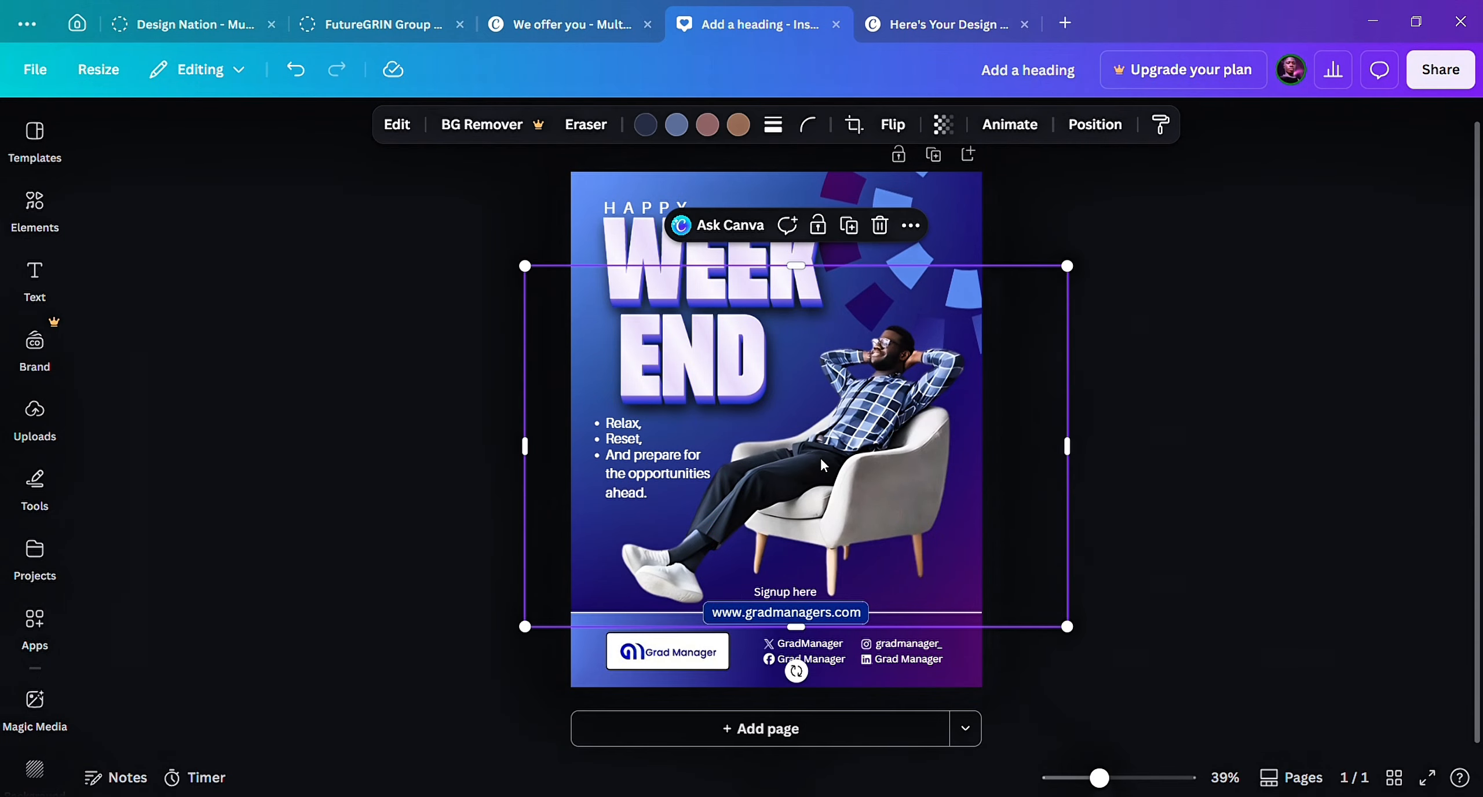
left_click_drag(820, 457, 841, 466)
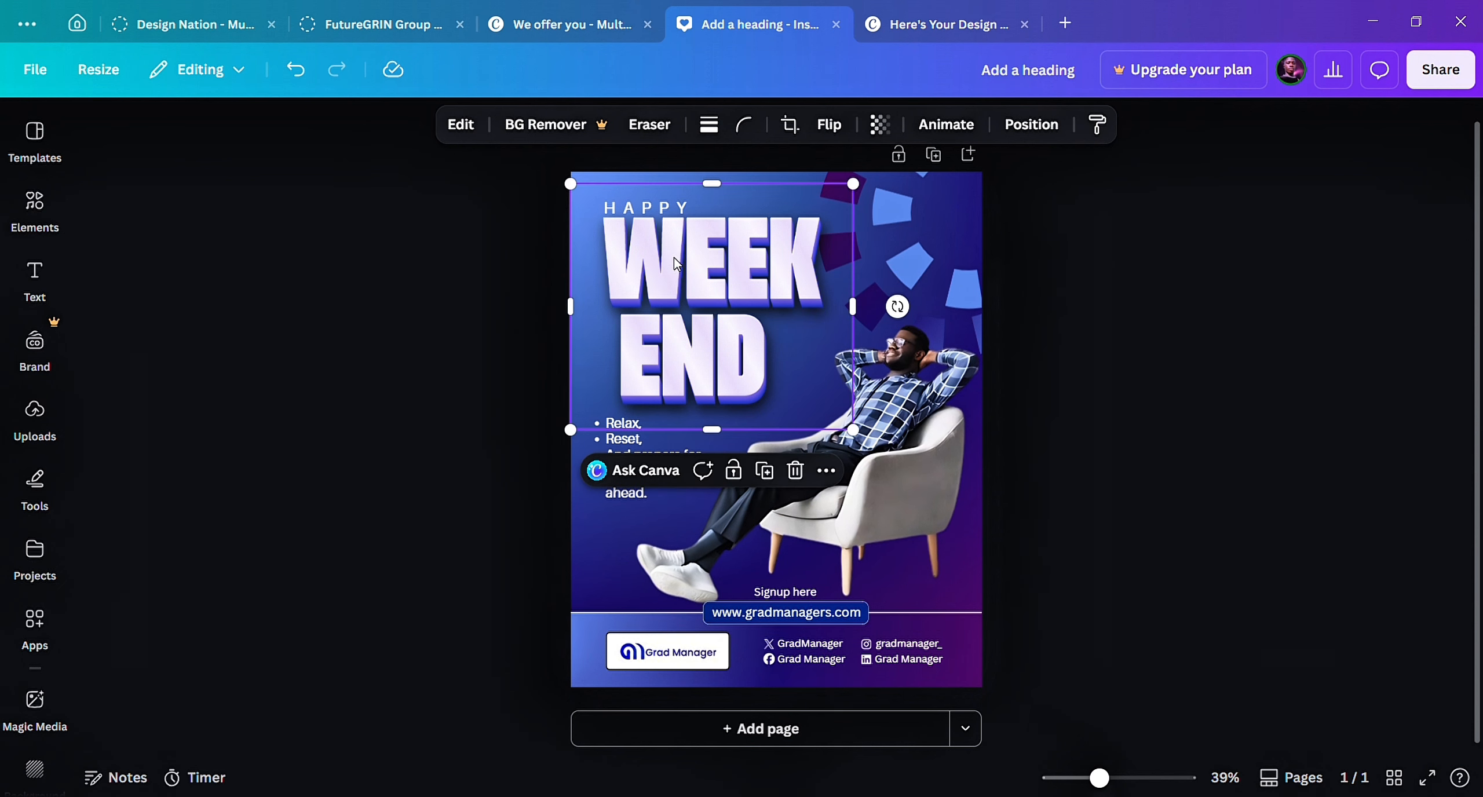
left_click_drag(674, 257, 675, 266)
left_click(1158, 205)
left_click(642, 371)
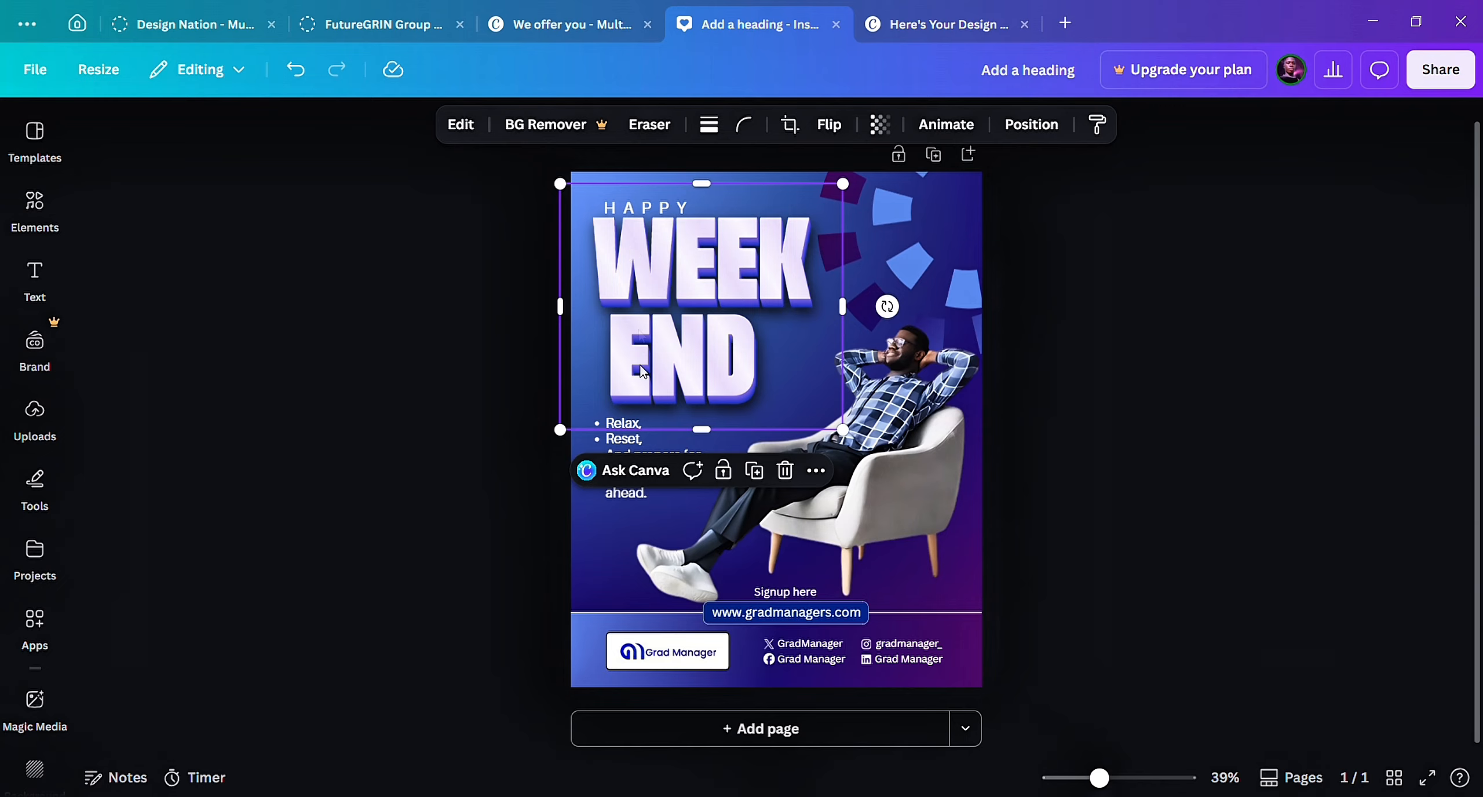
left_click_drag(338, 313, 440, 244)
left_click(635, 211)
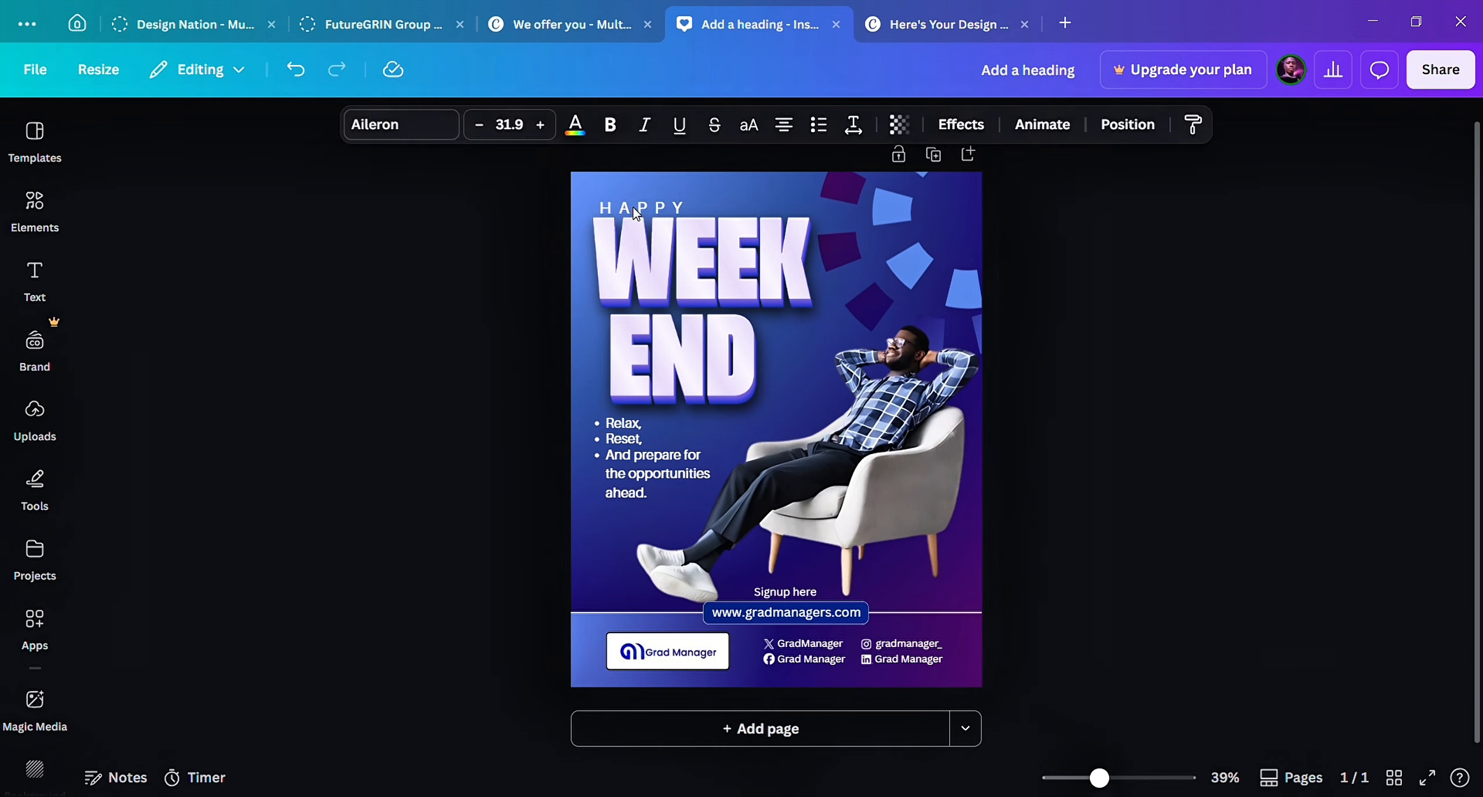
Move the bulleted list slightly down to leave more space beneath the "WEEK END" text.
left_click(617, 446)
left_click(617, 446)
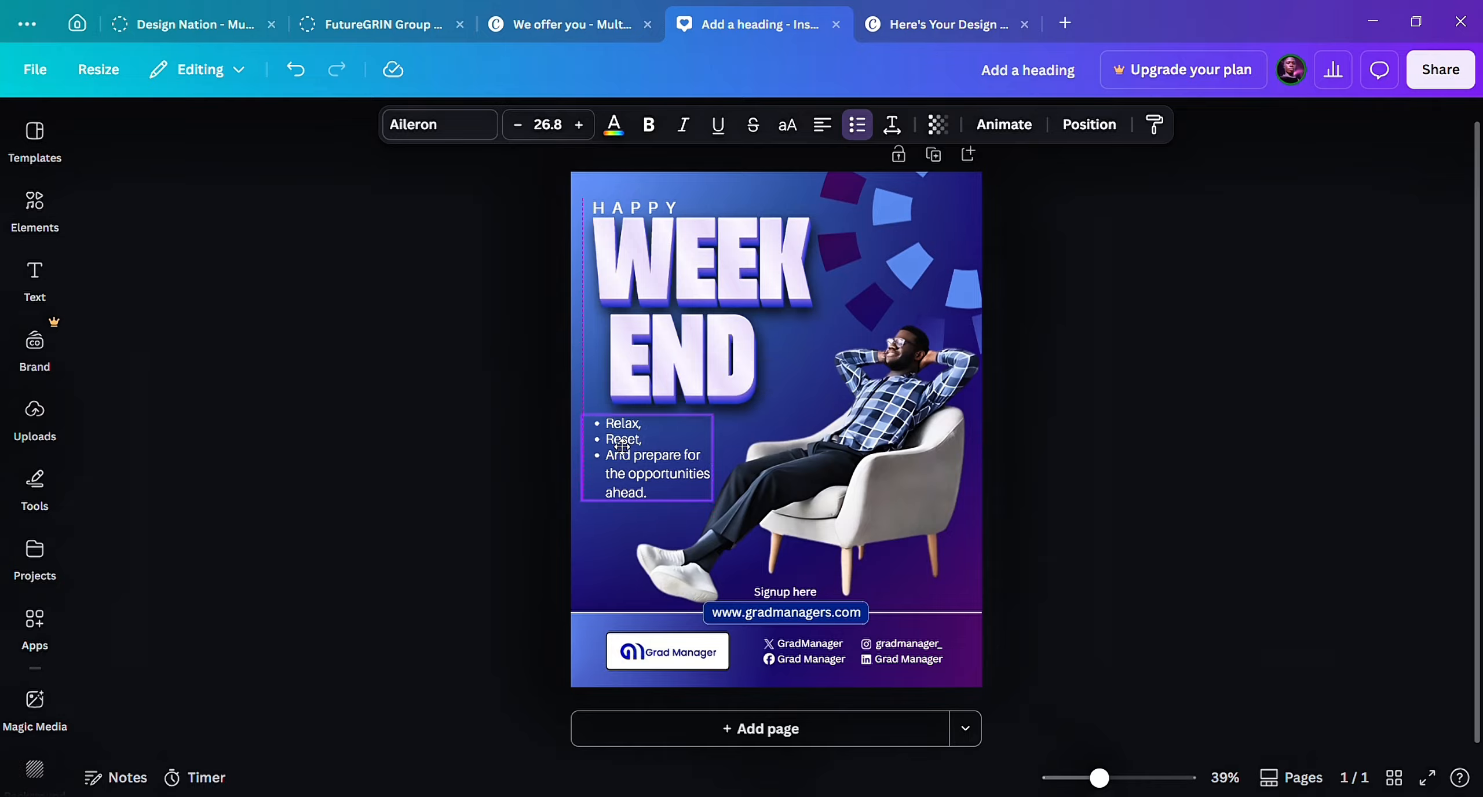
left_click(620, 446)
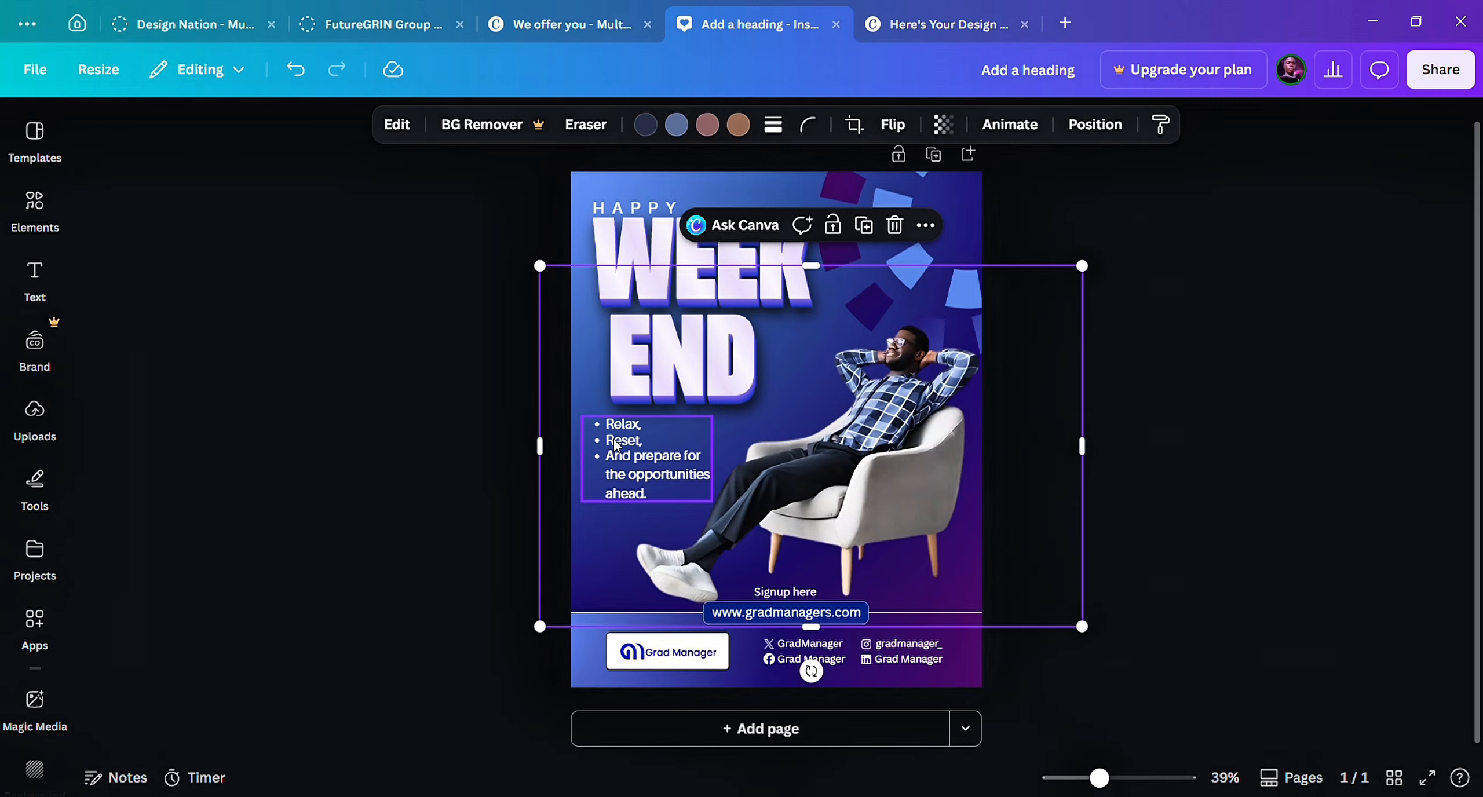
left_click(1311, 400)
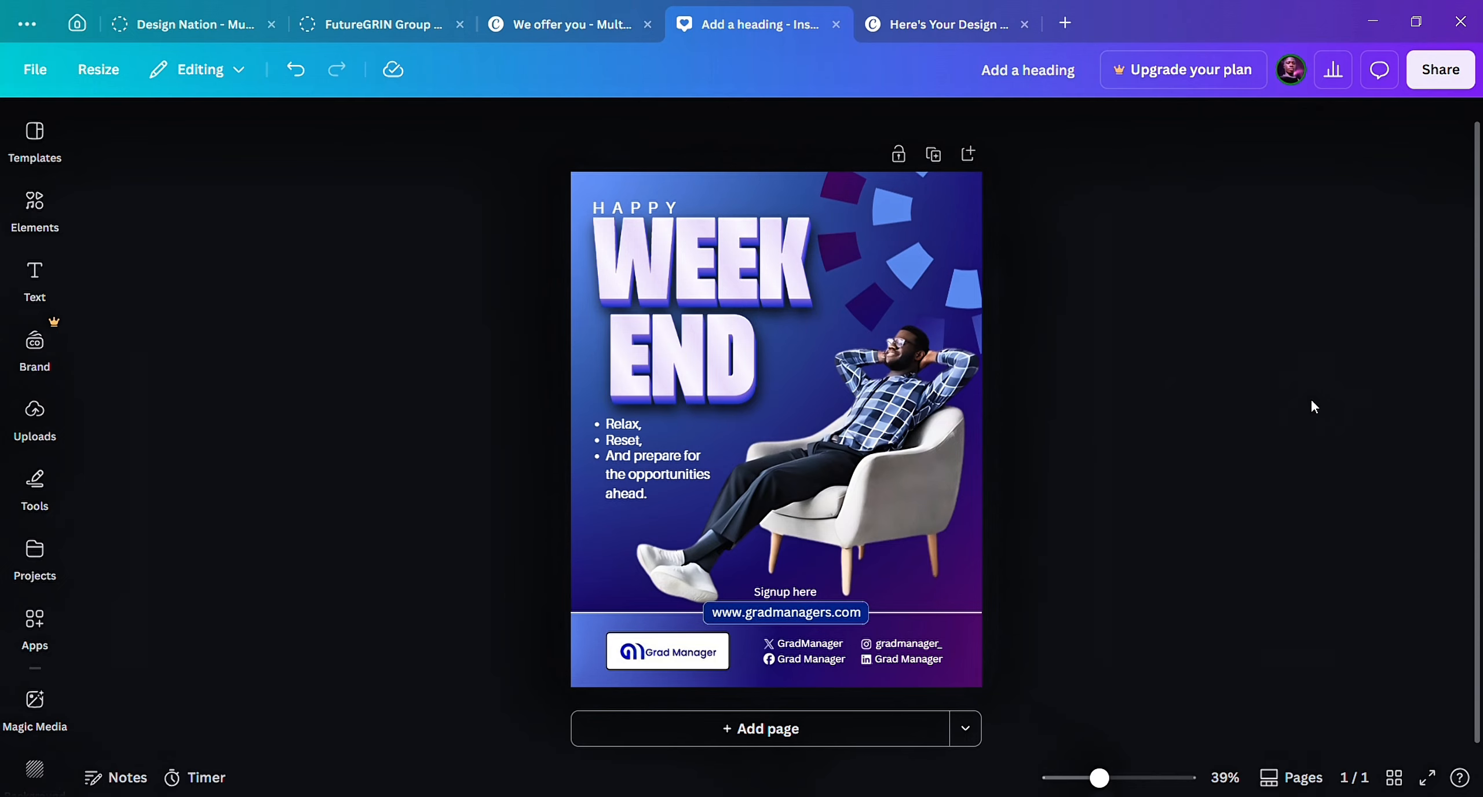
left_click(676, 467)
left_click_drag(683, 468, 685, 471)
left_click(1226, 368)
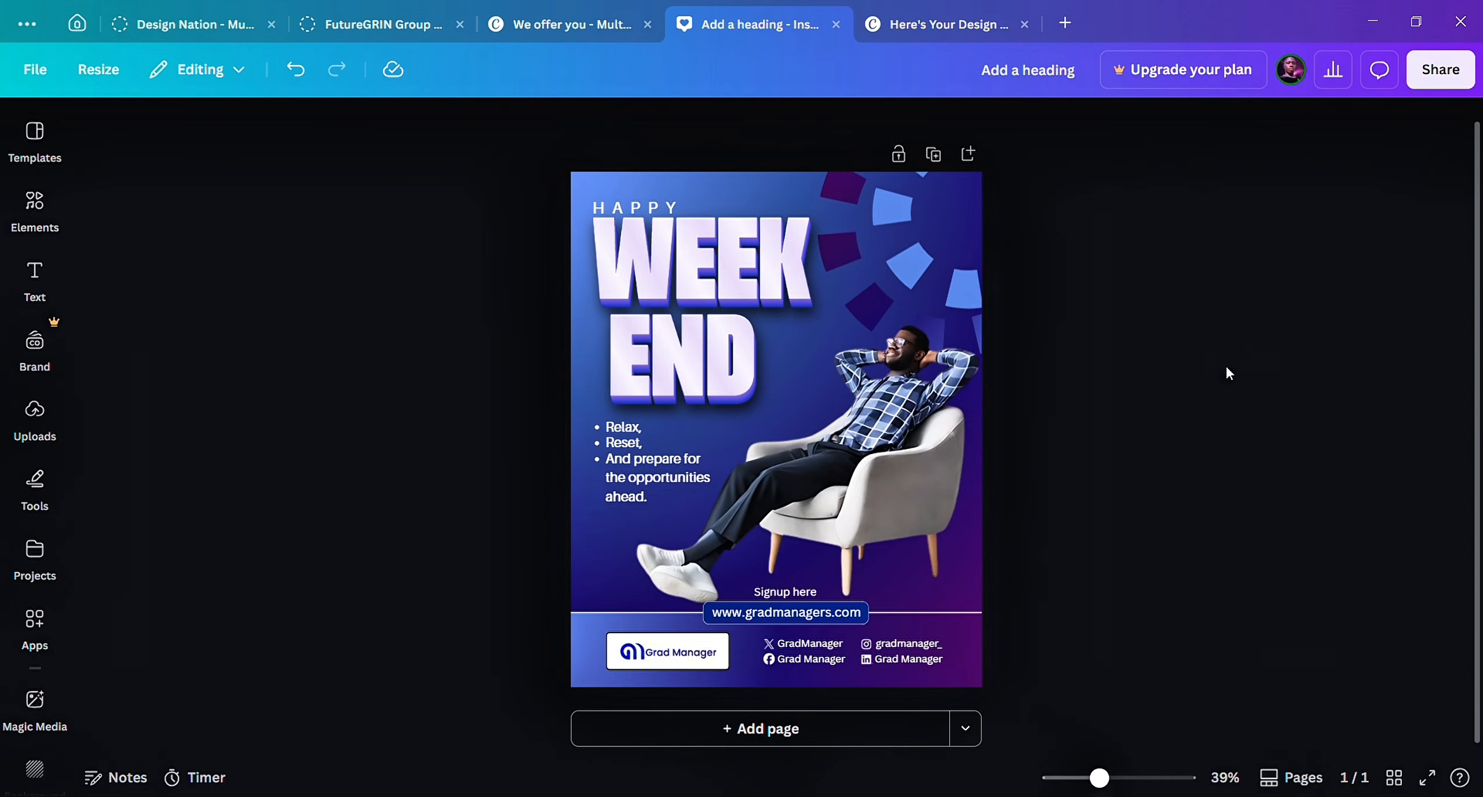
Nudge the bulleted list slightly right and the armchair cutout slightly left and down.
left_click(634, 520)
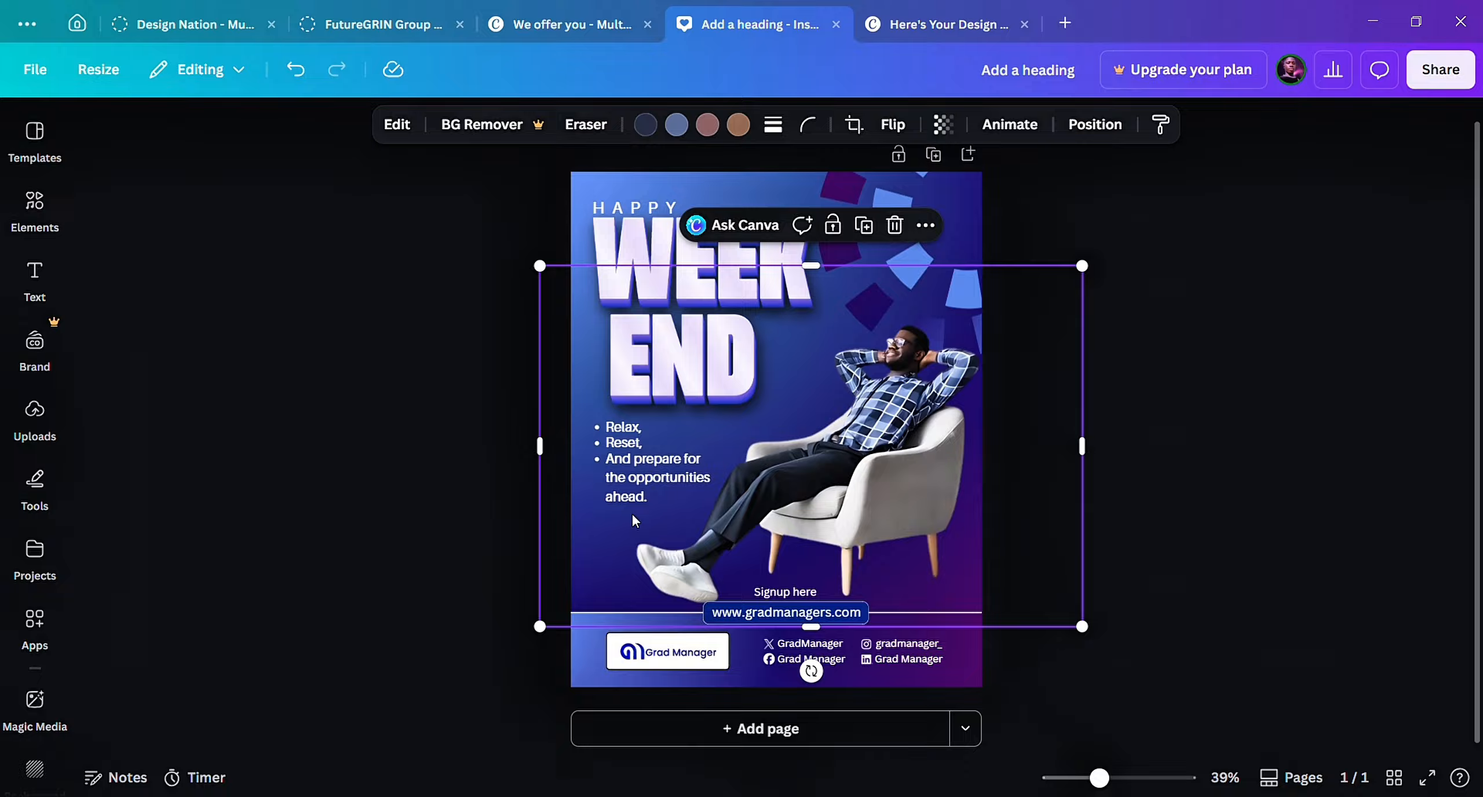
left_click(634, 503)
left_click(635, 502)
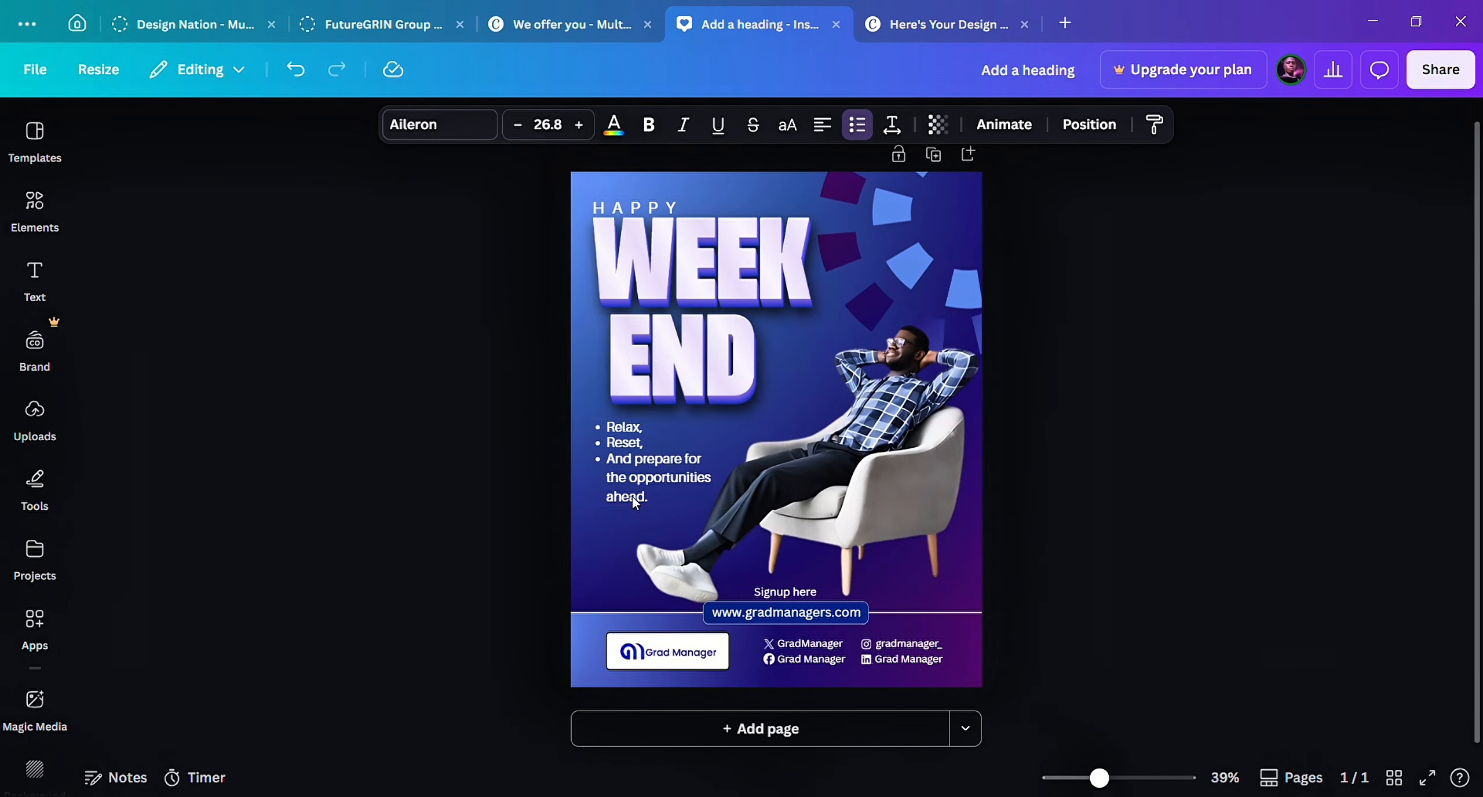
key("Escape")
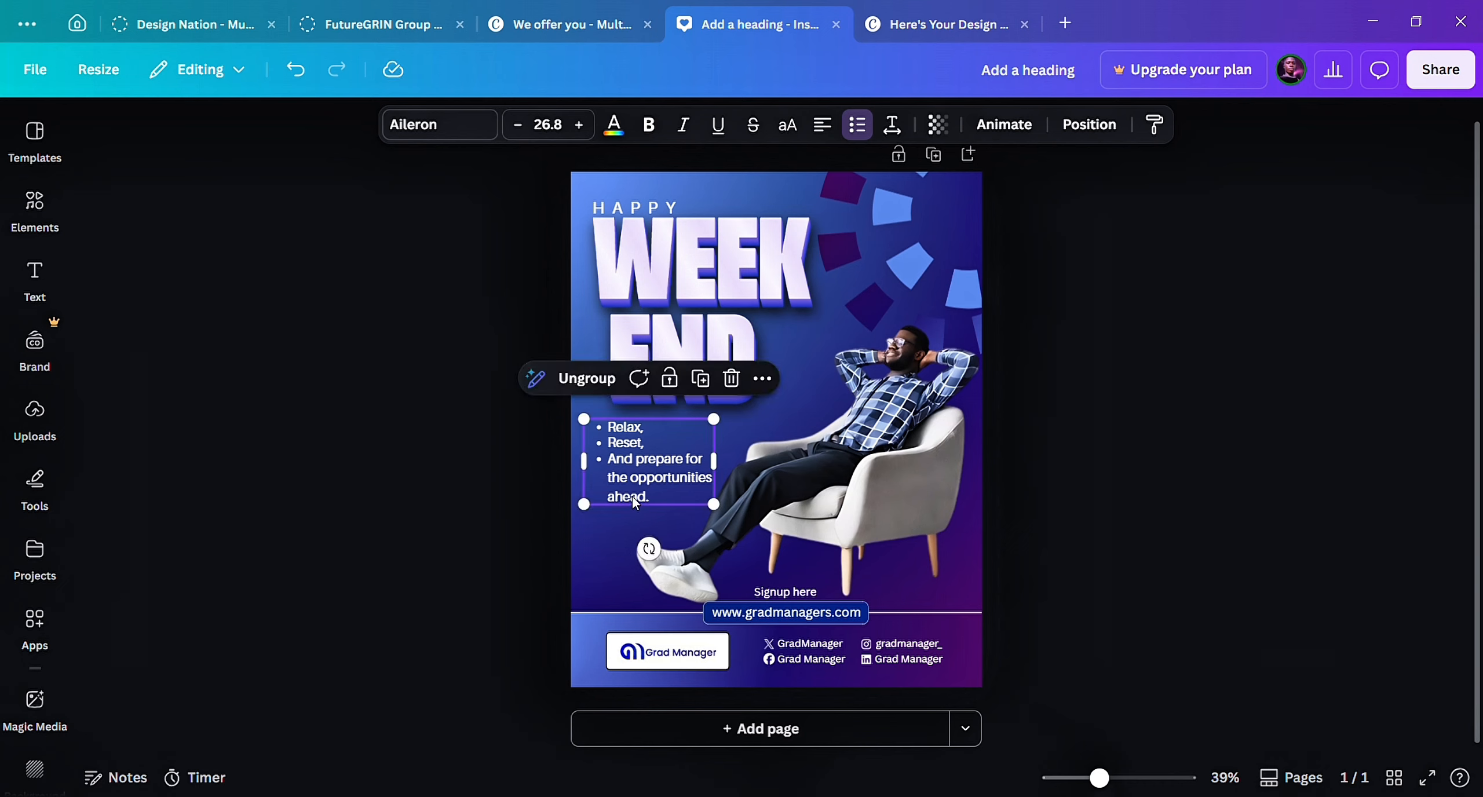
key("Left")
key("Left")
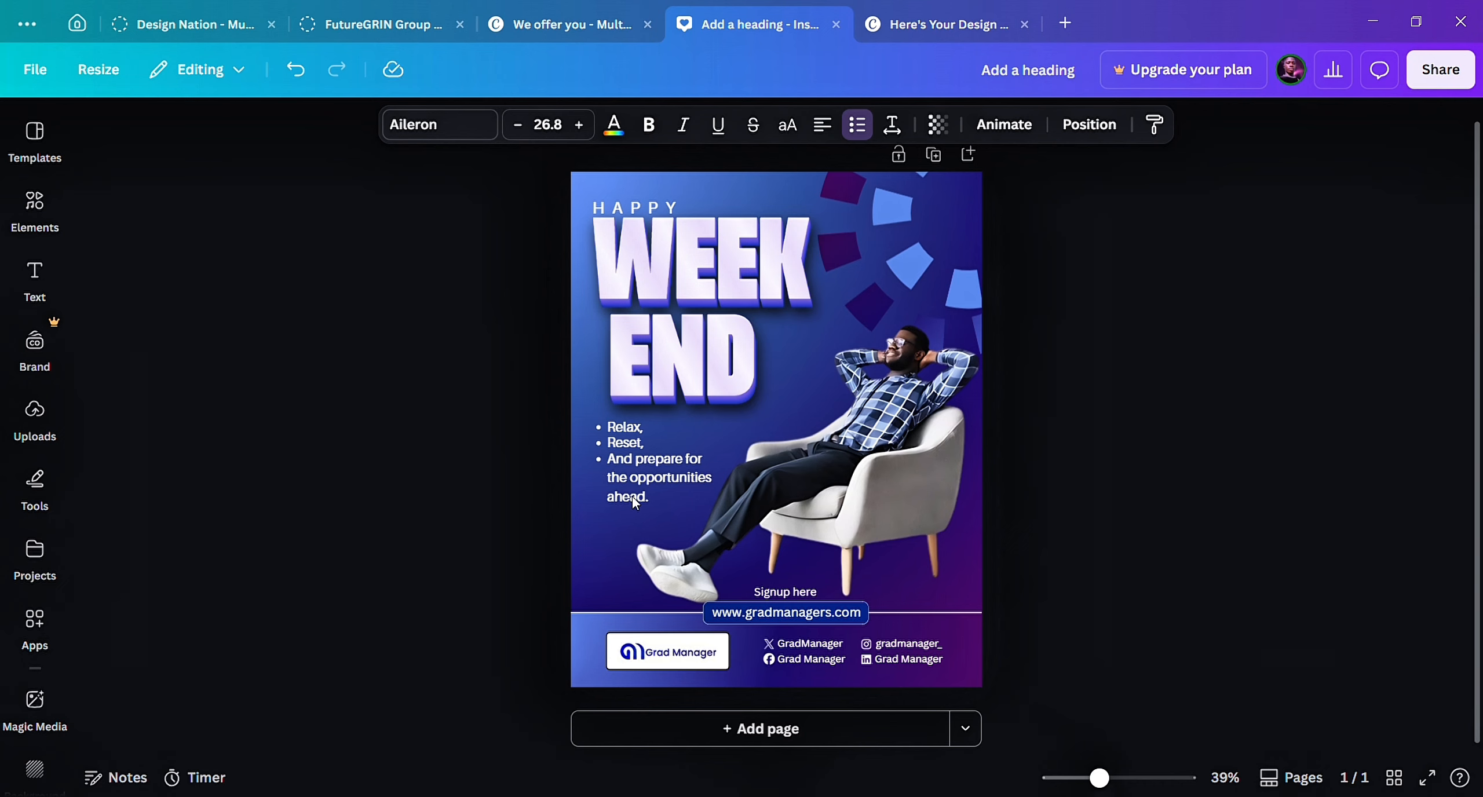
left_click(1285, 357)
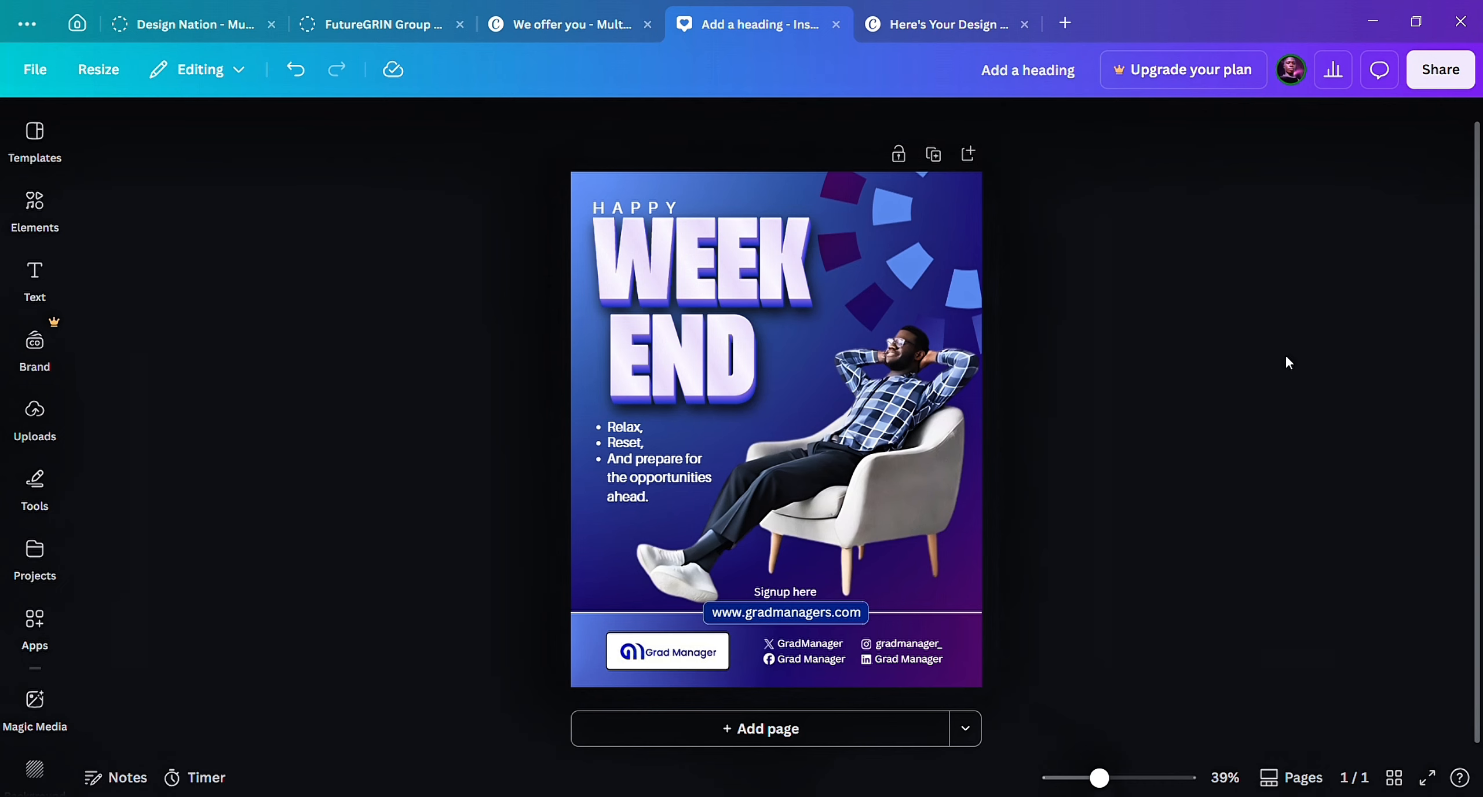
mouse_move(840, 509)
left_mouse_down()
mouse_move(854, 524)
mouse_move(830, 515)
mouse_move(841, 512)
left_mouse_up()
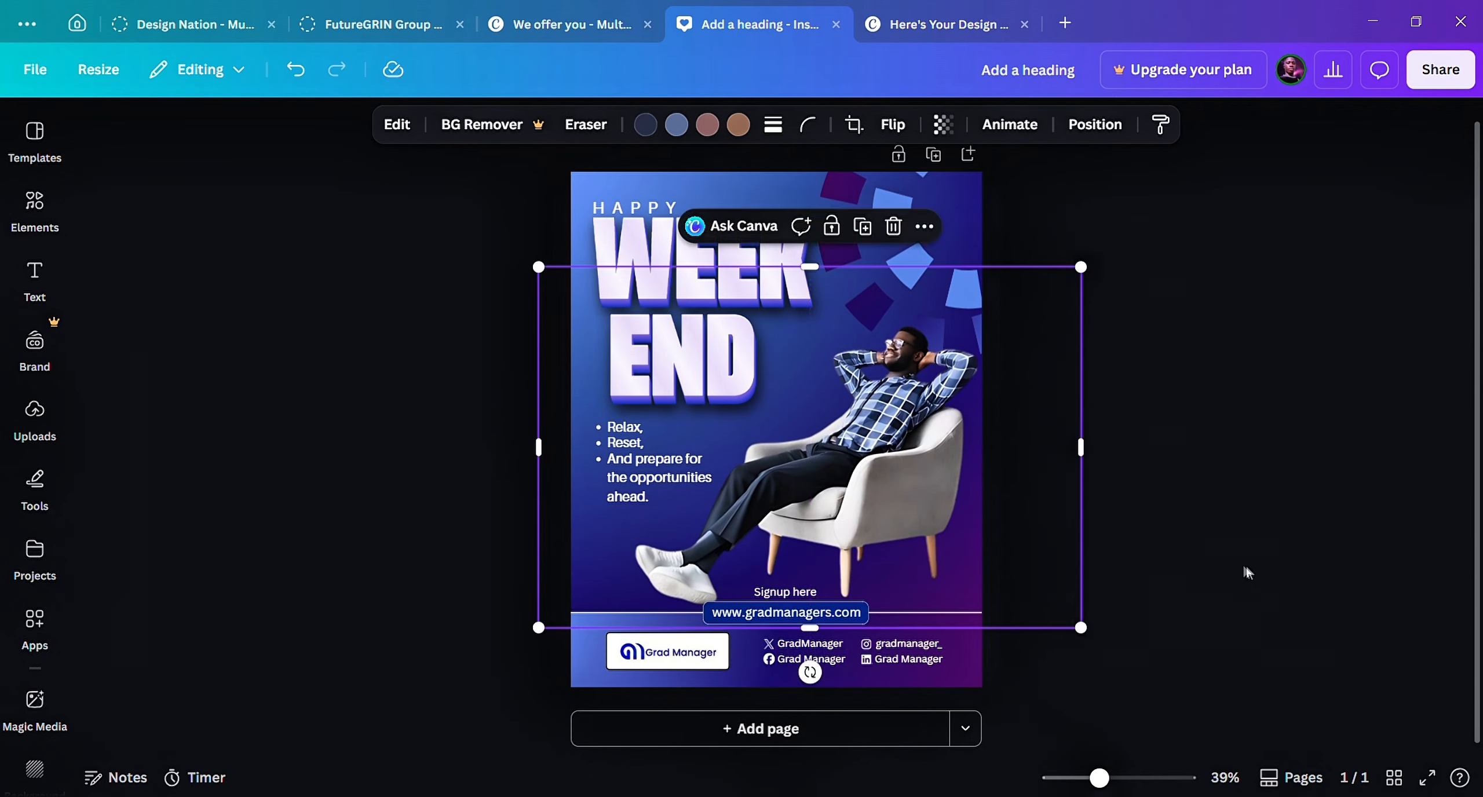
left_click(1260, 571)
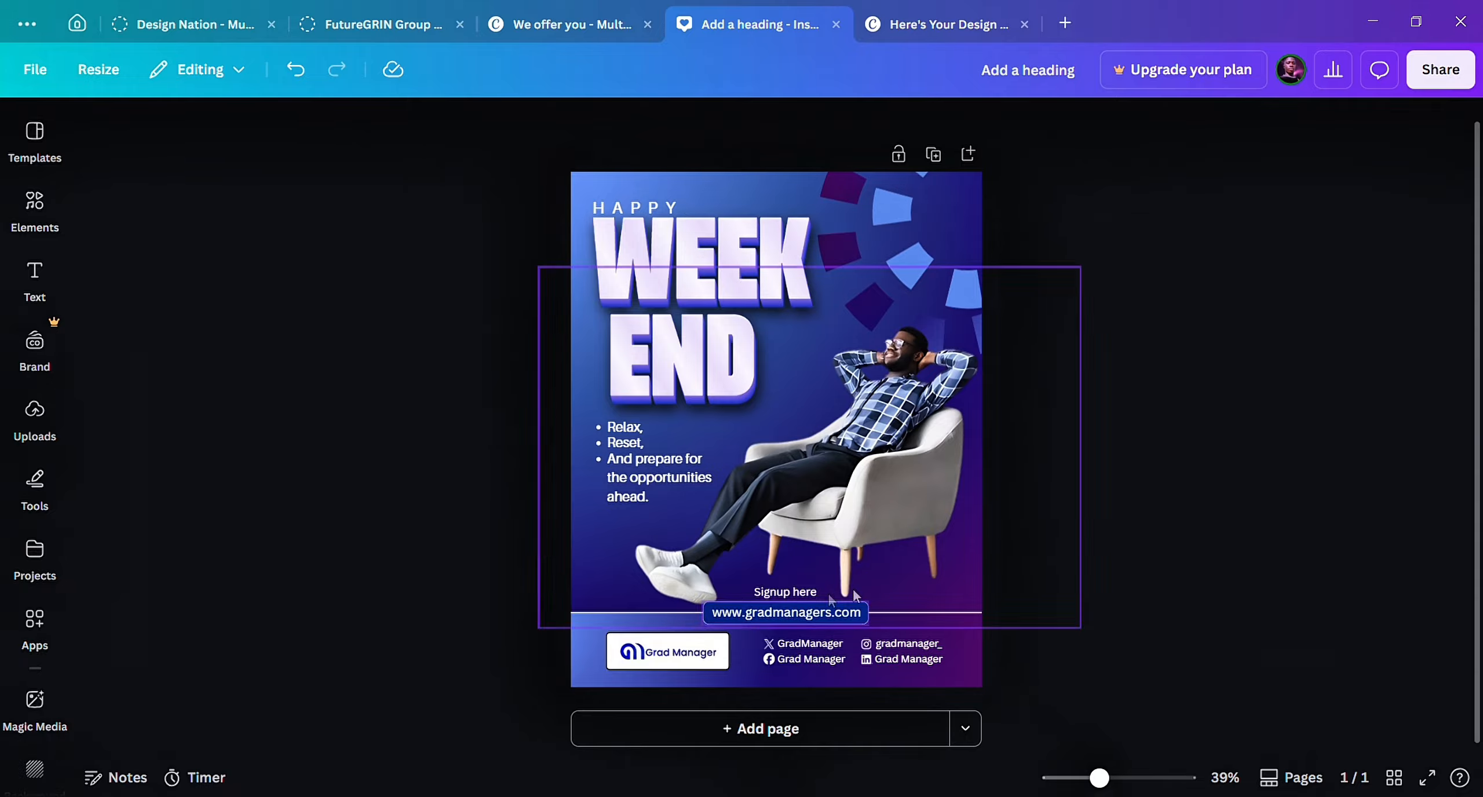
Clear the "LOGO" element search and insert two copies of the recently used soft black oval shadow.
left_click(35, 139)
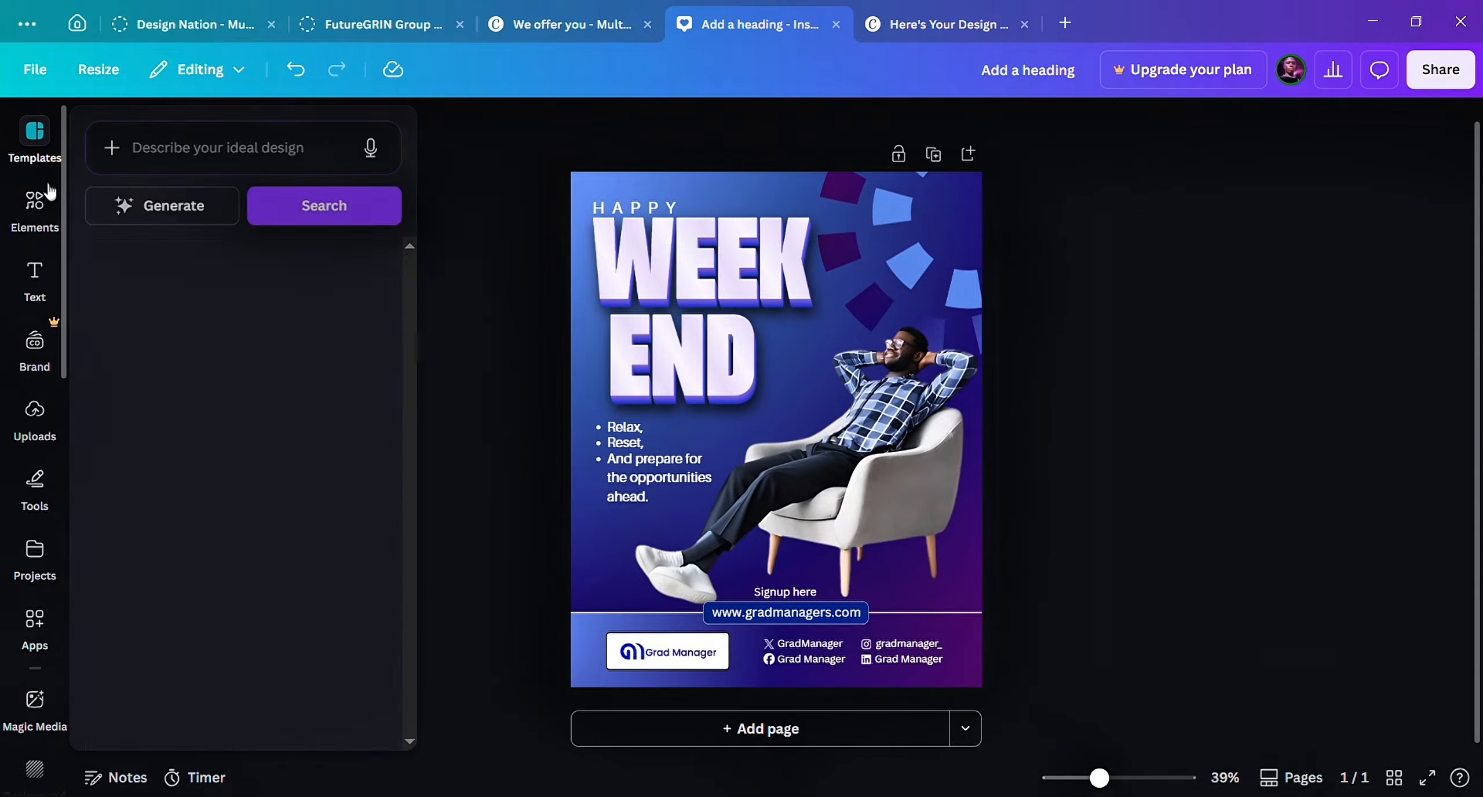
left_click(34, 228)
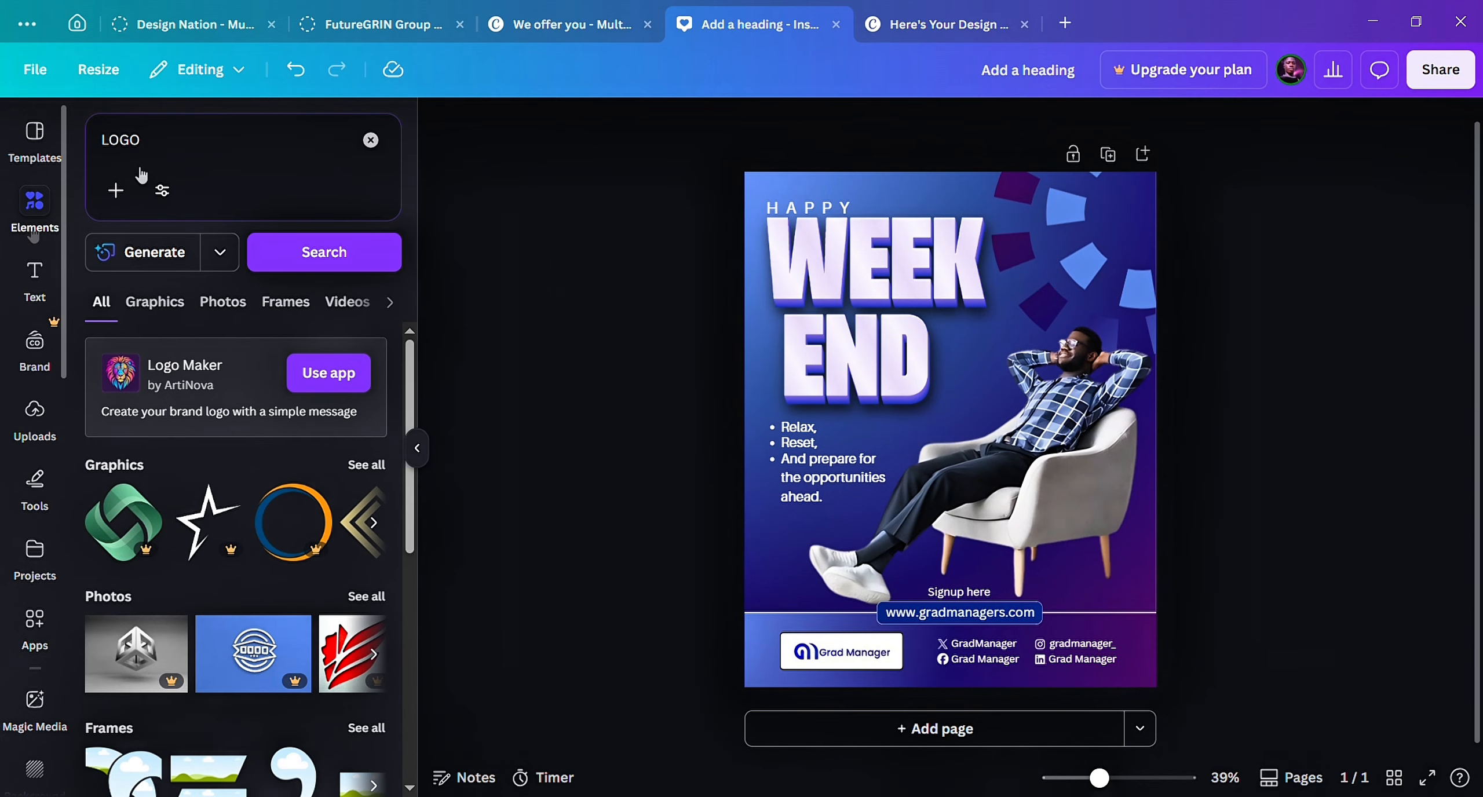
left_click(366, 141)
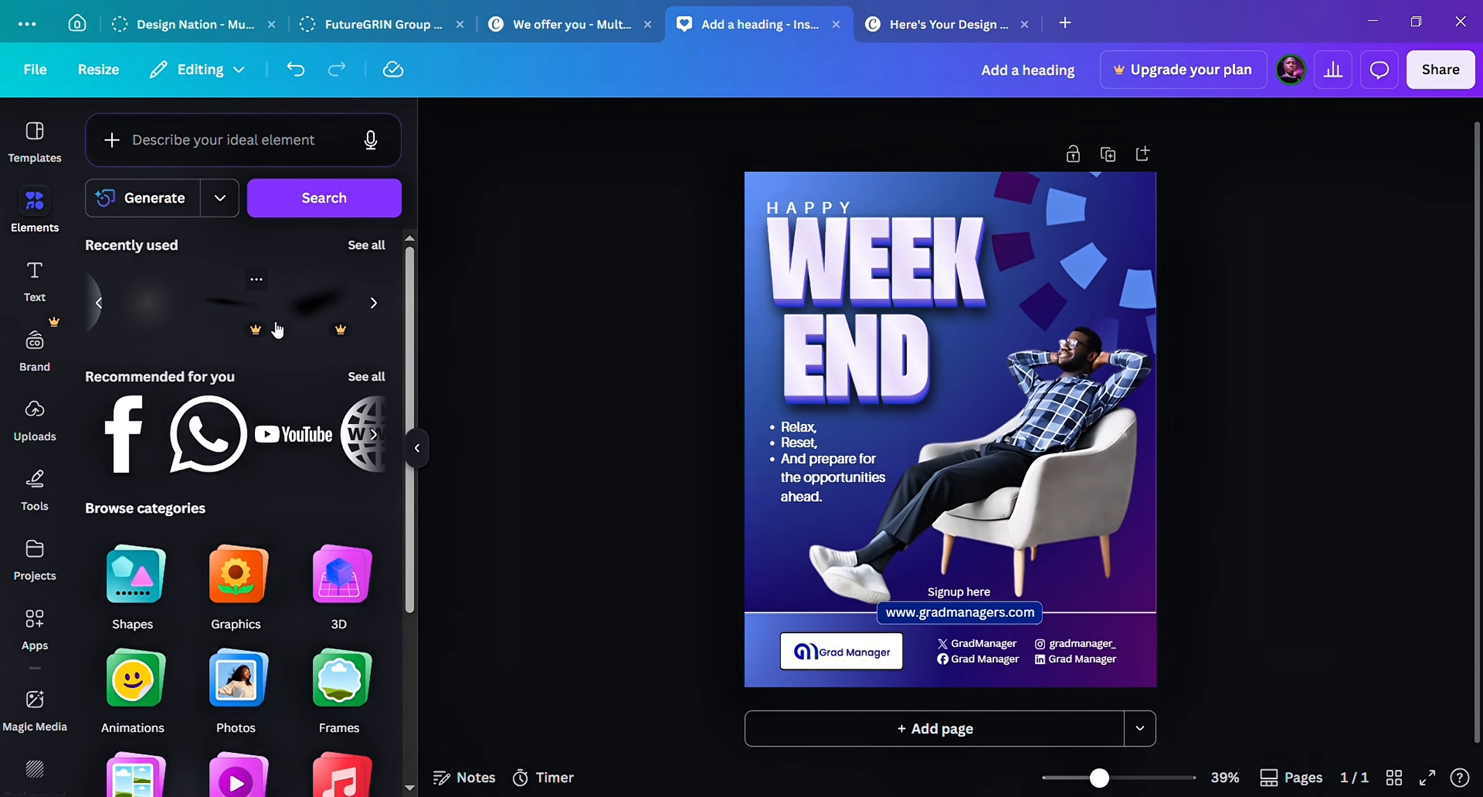
left_click(277, 328)
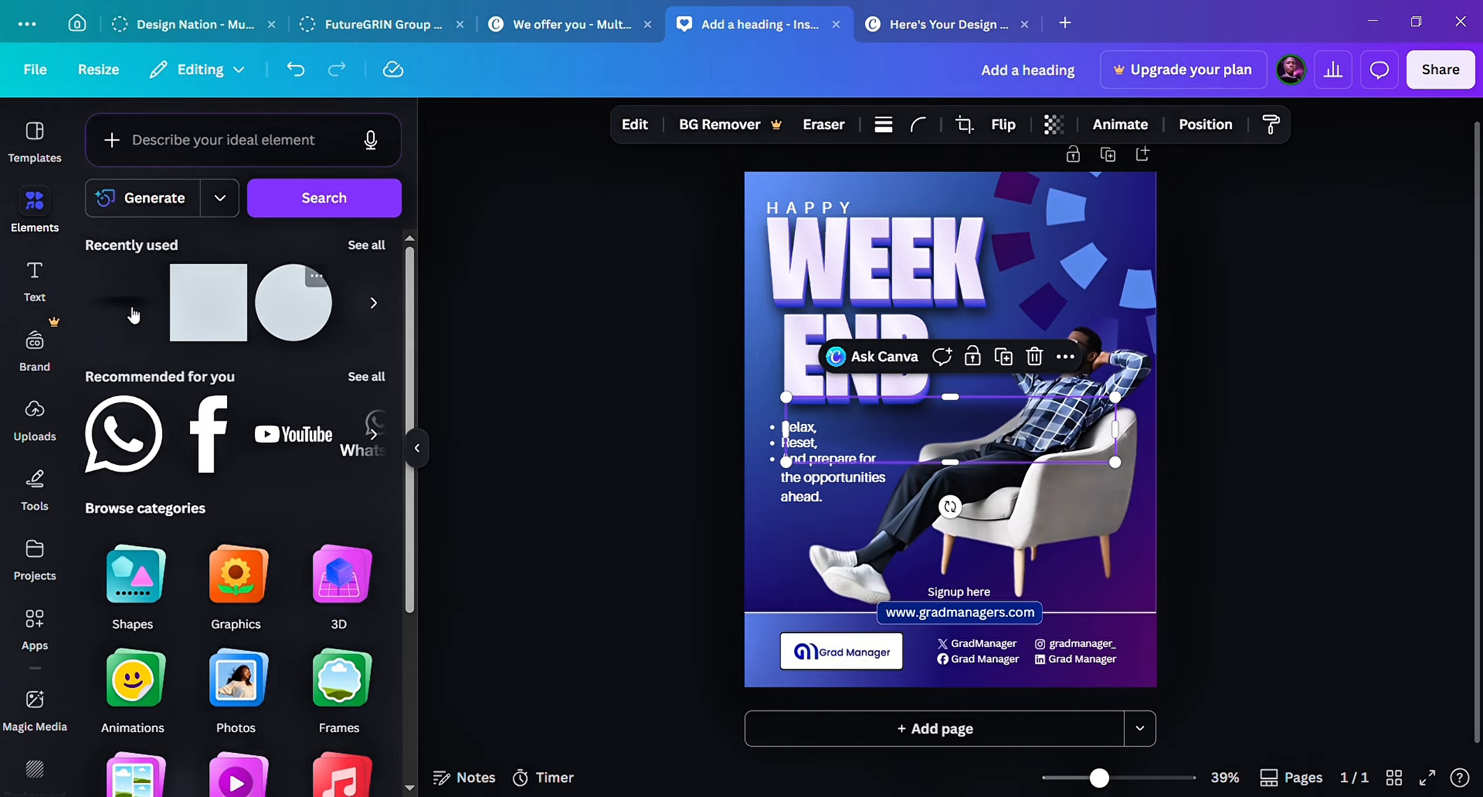
scroll(212, 326, "right", 1)
scroll(212, 325, "right", 1)
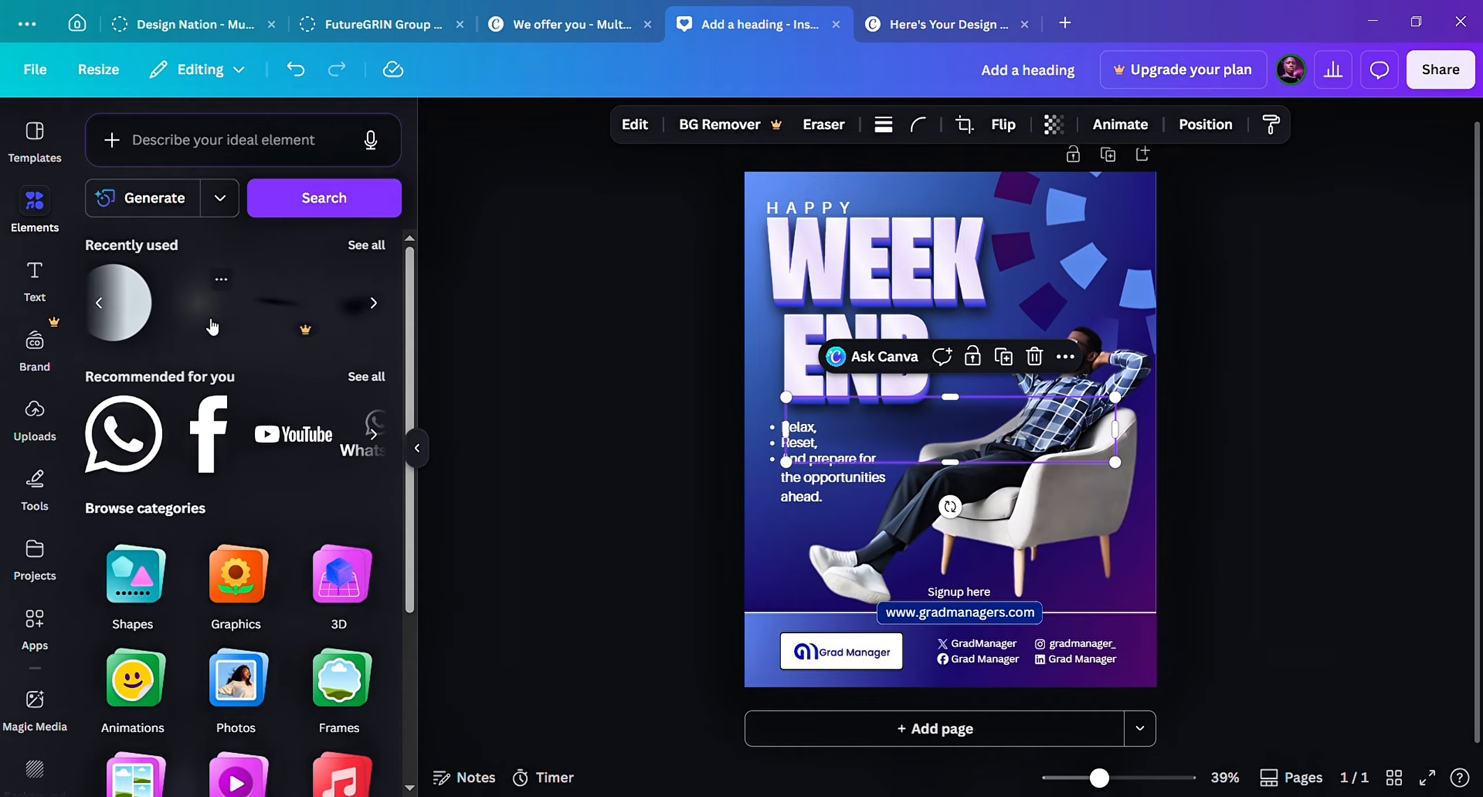
scroll(265, 304, "right", 2)
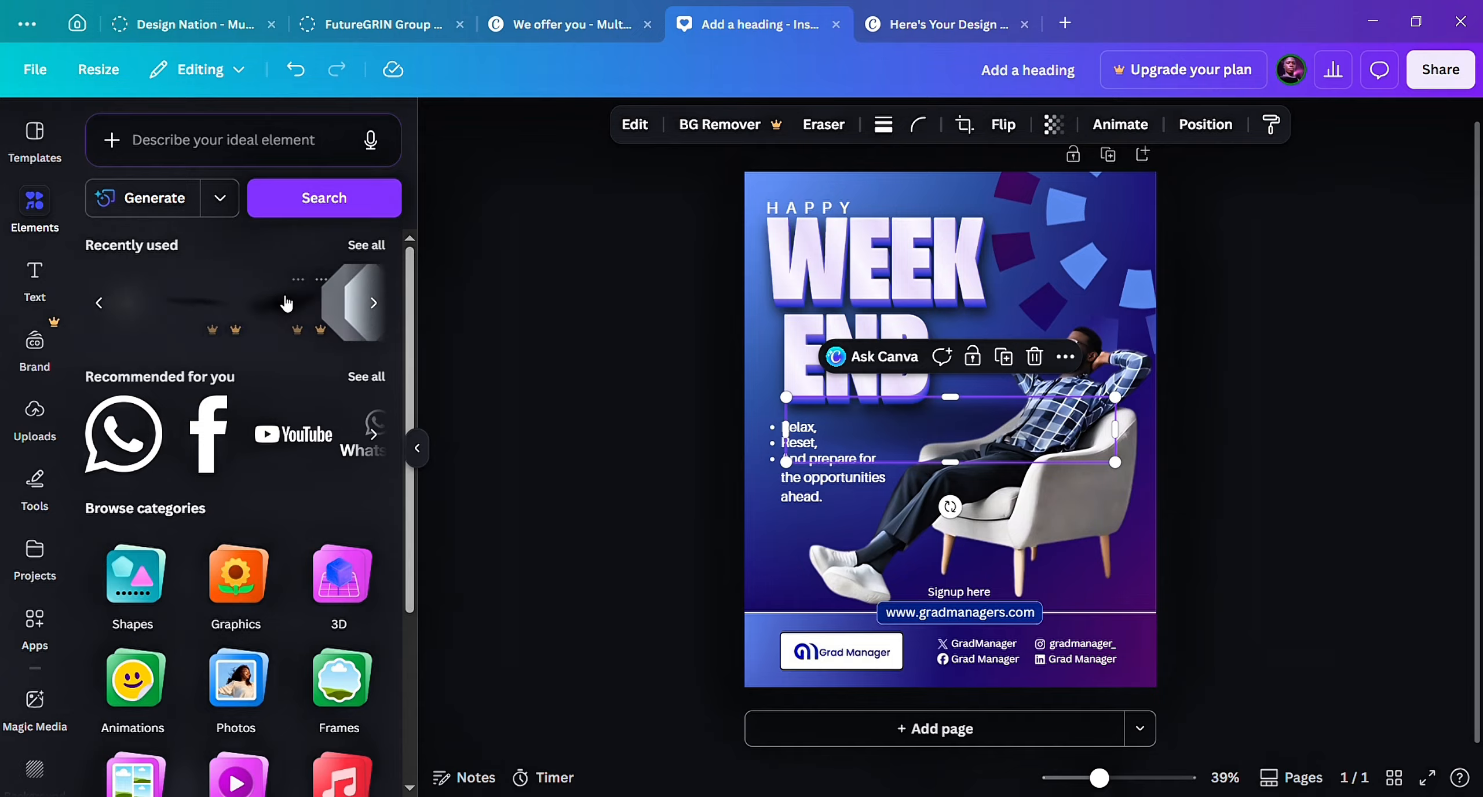
left_click(135, 312)
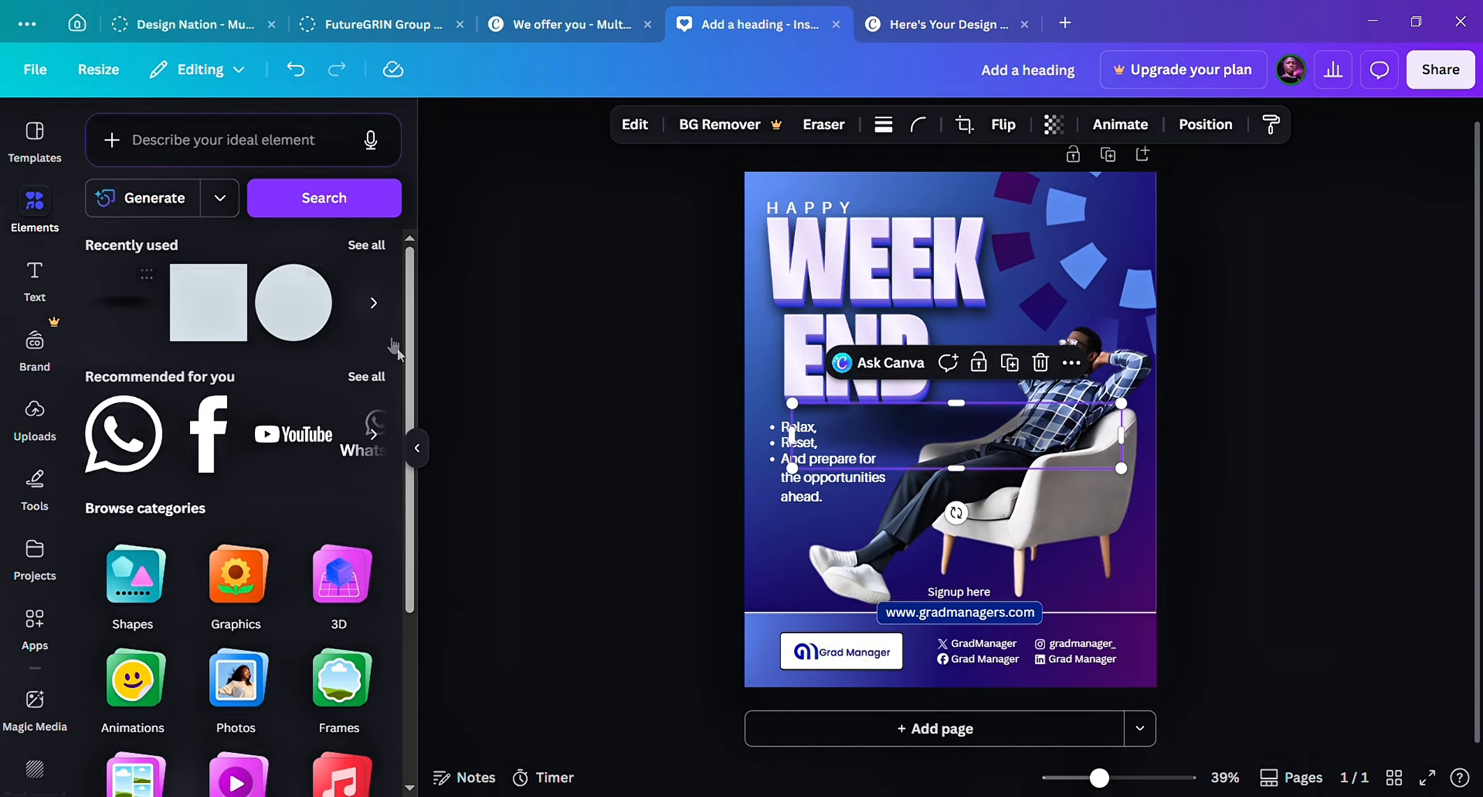
left_click(416, 449)
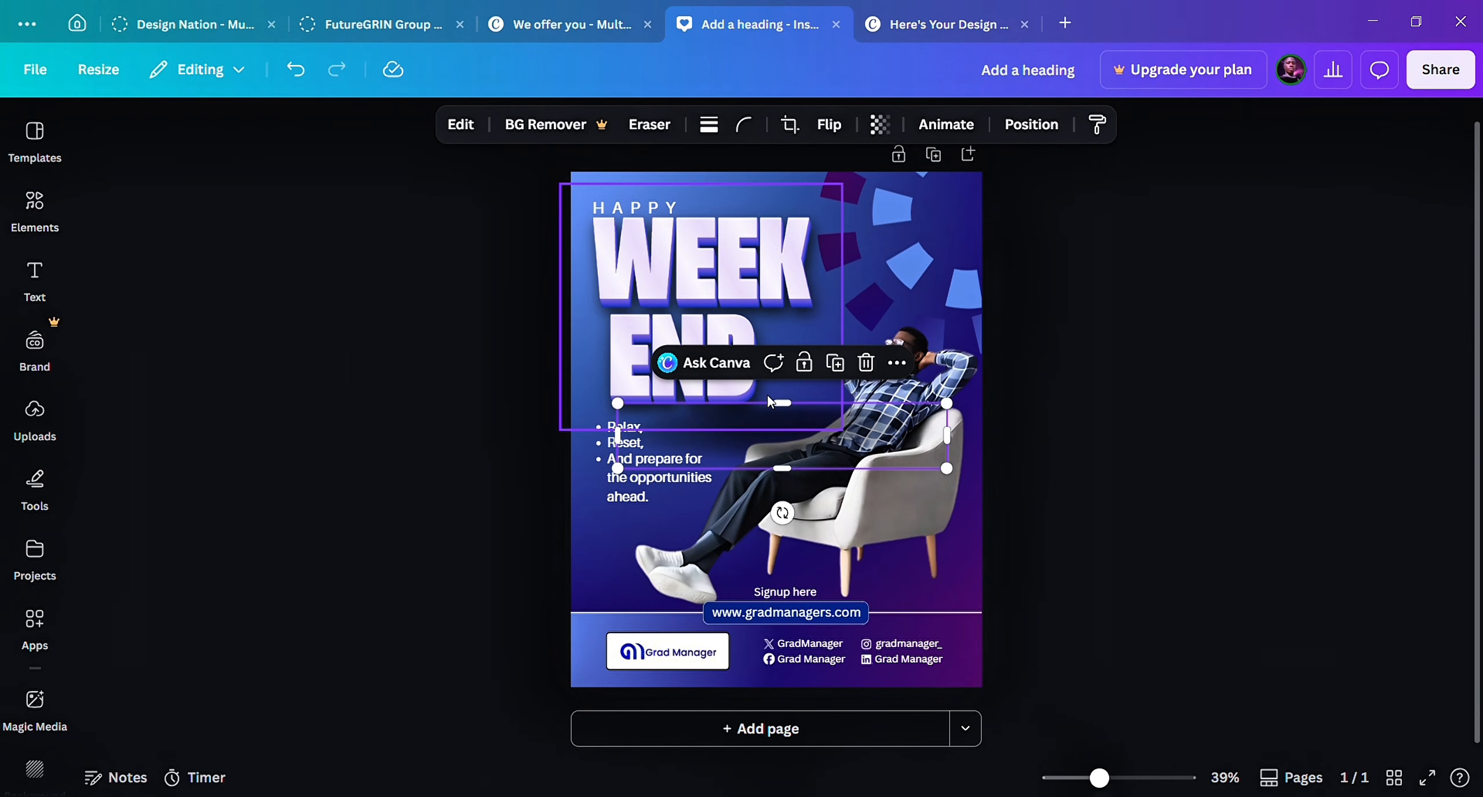
Undo the accidental move of the "WEEK END" text and lock that text in place.
left_click_drag(782, 409, 832, 448)
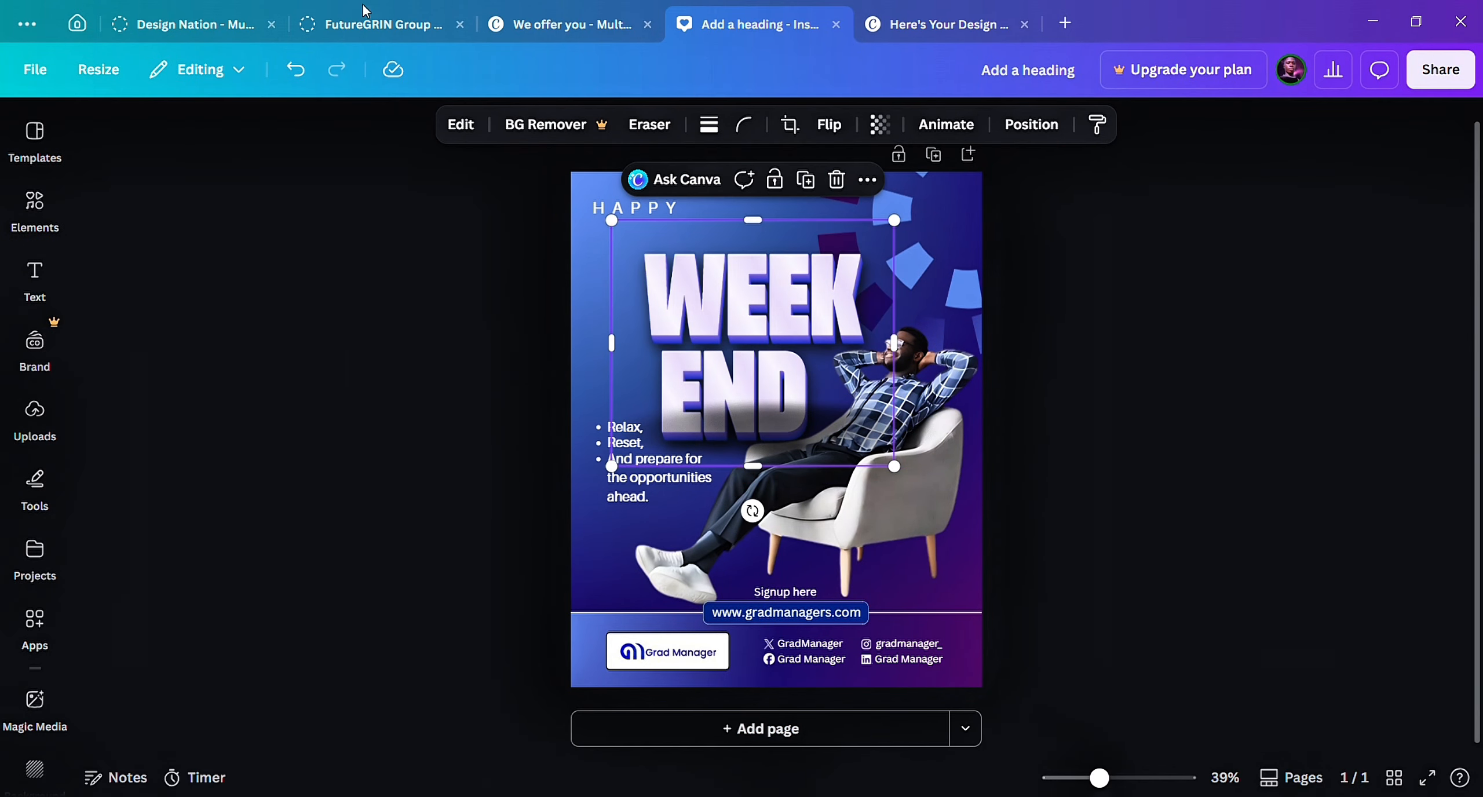
left_click(295, 70)
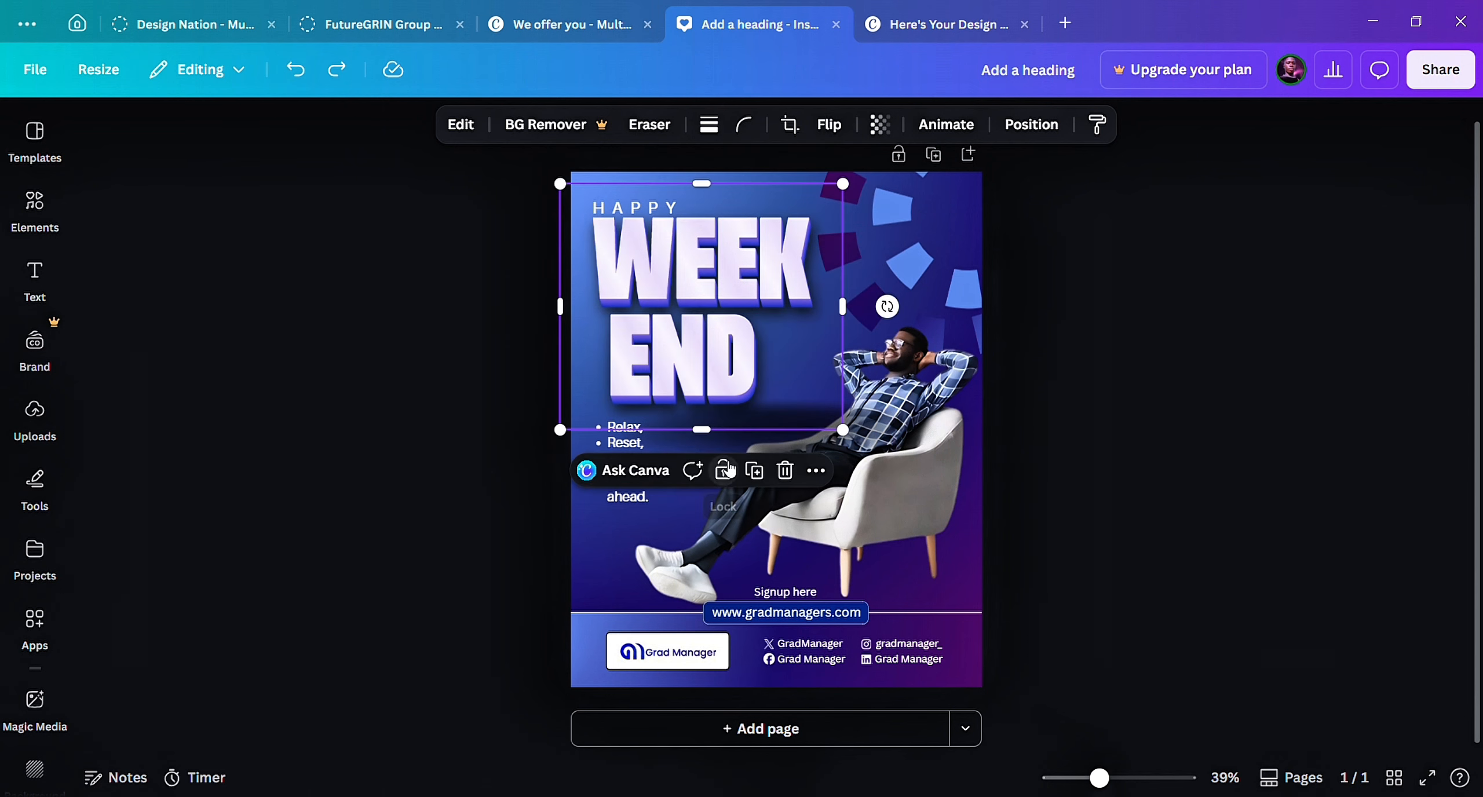
left_click(413, 473)
Place both oval shadows together under the armchair's legs and order them directly behind the armchair cutout.
left_click_drag(803, 441, 929, 585)
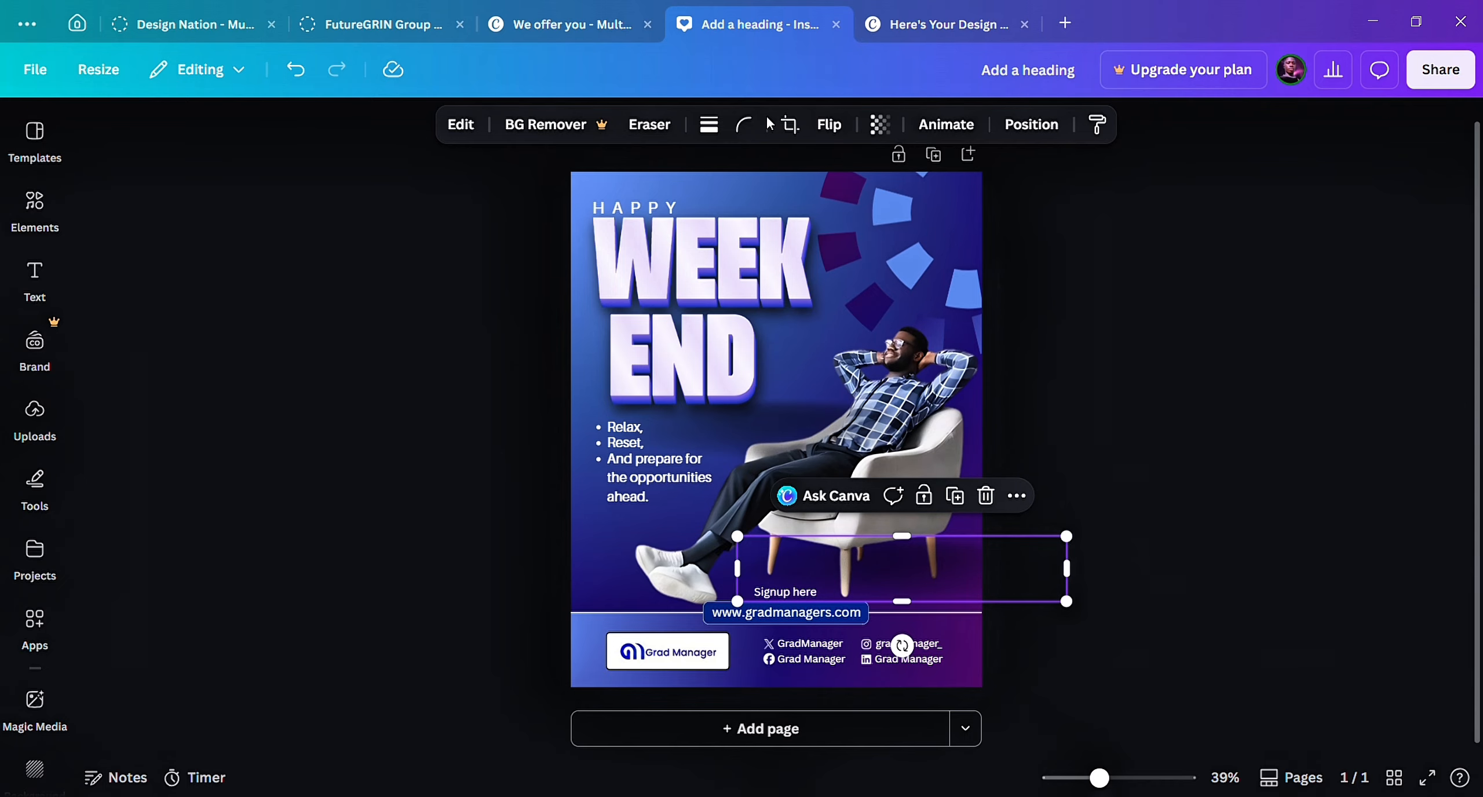
key("alt+1")
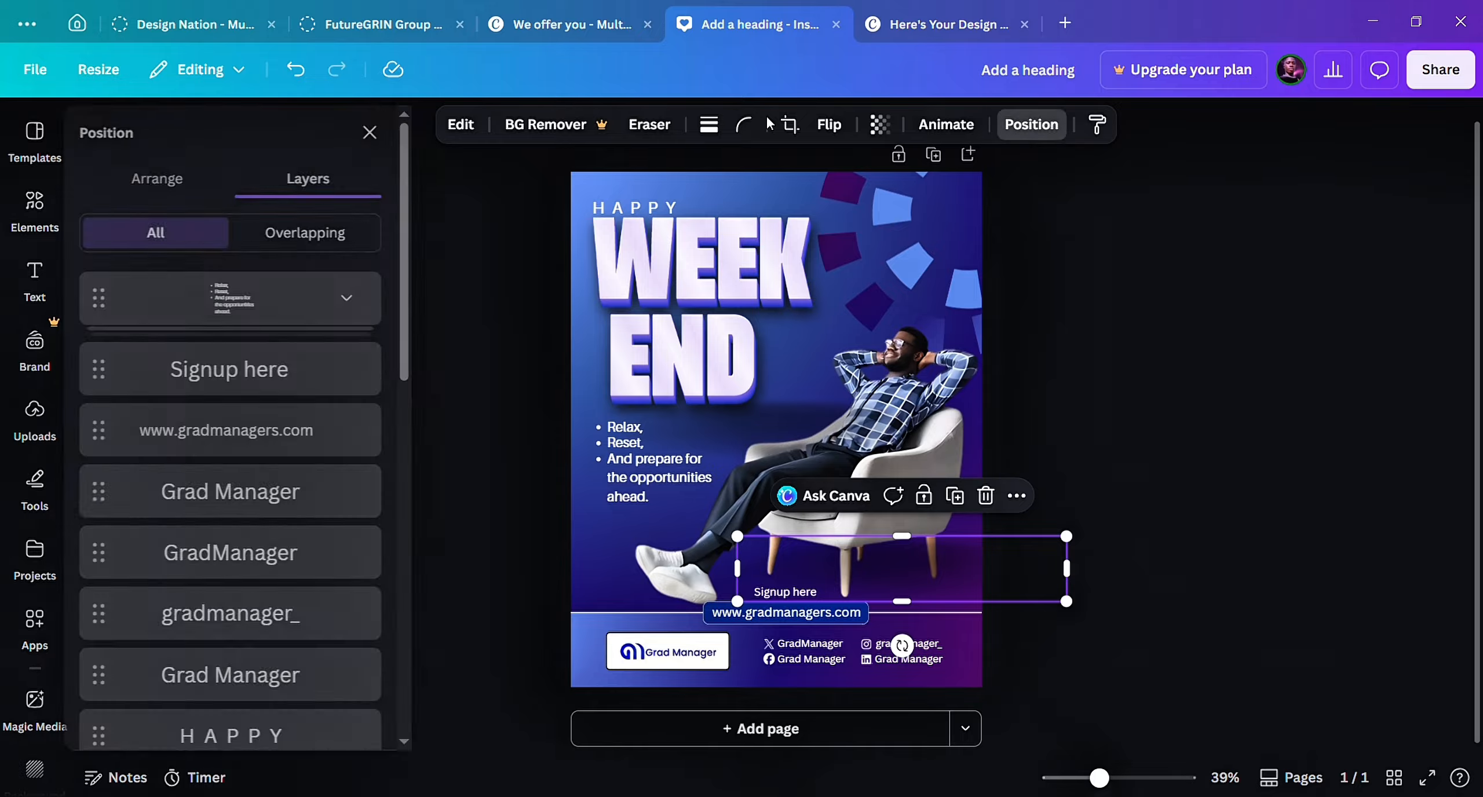
scroll(344, 423, "down", 10)
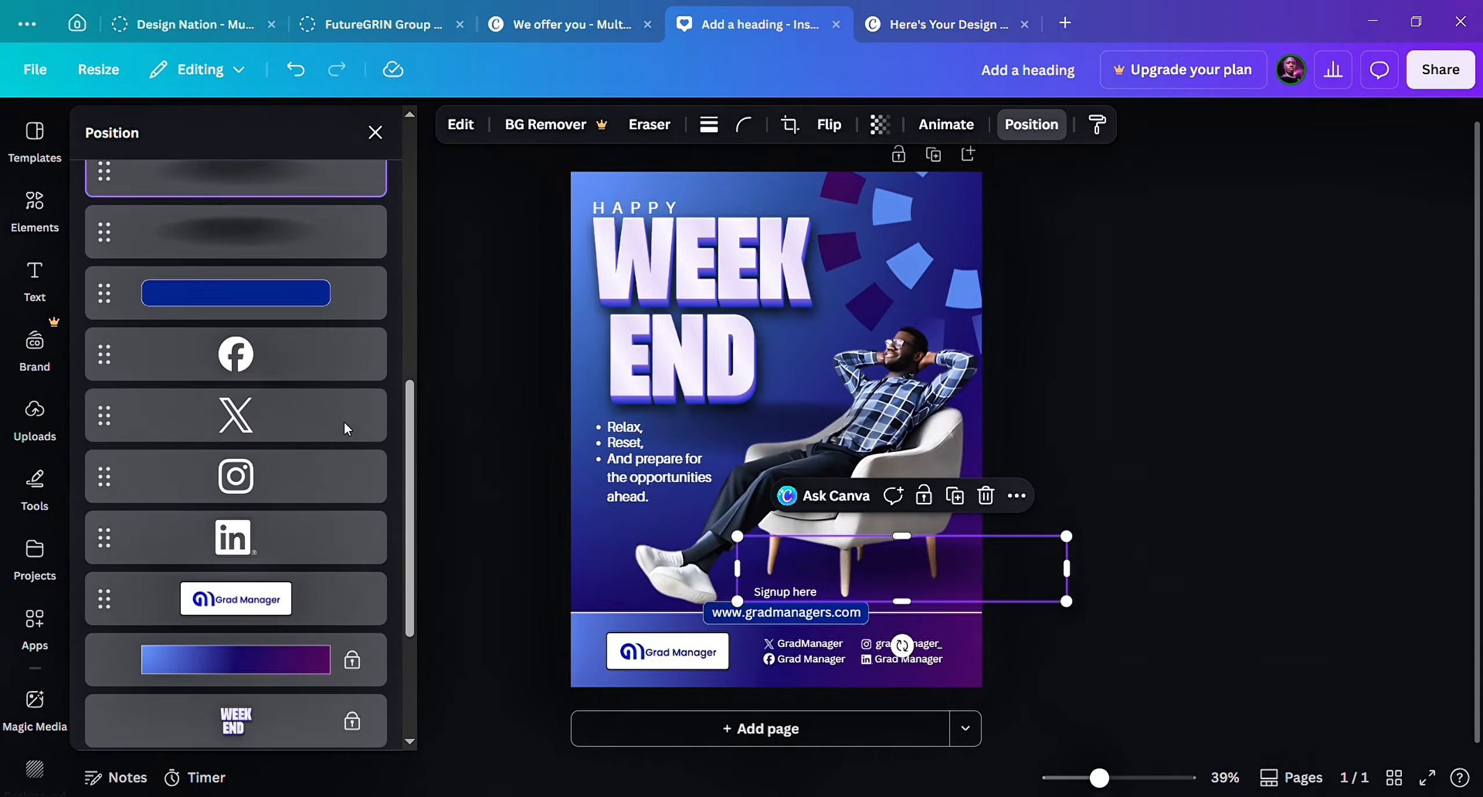
scroll(312, 312, "up", 2)
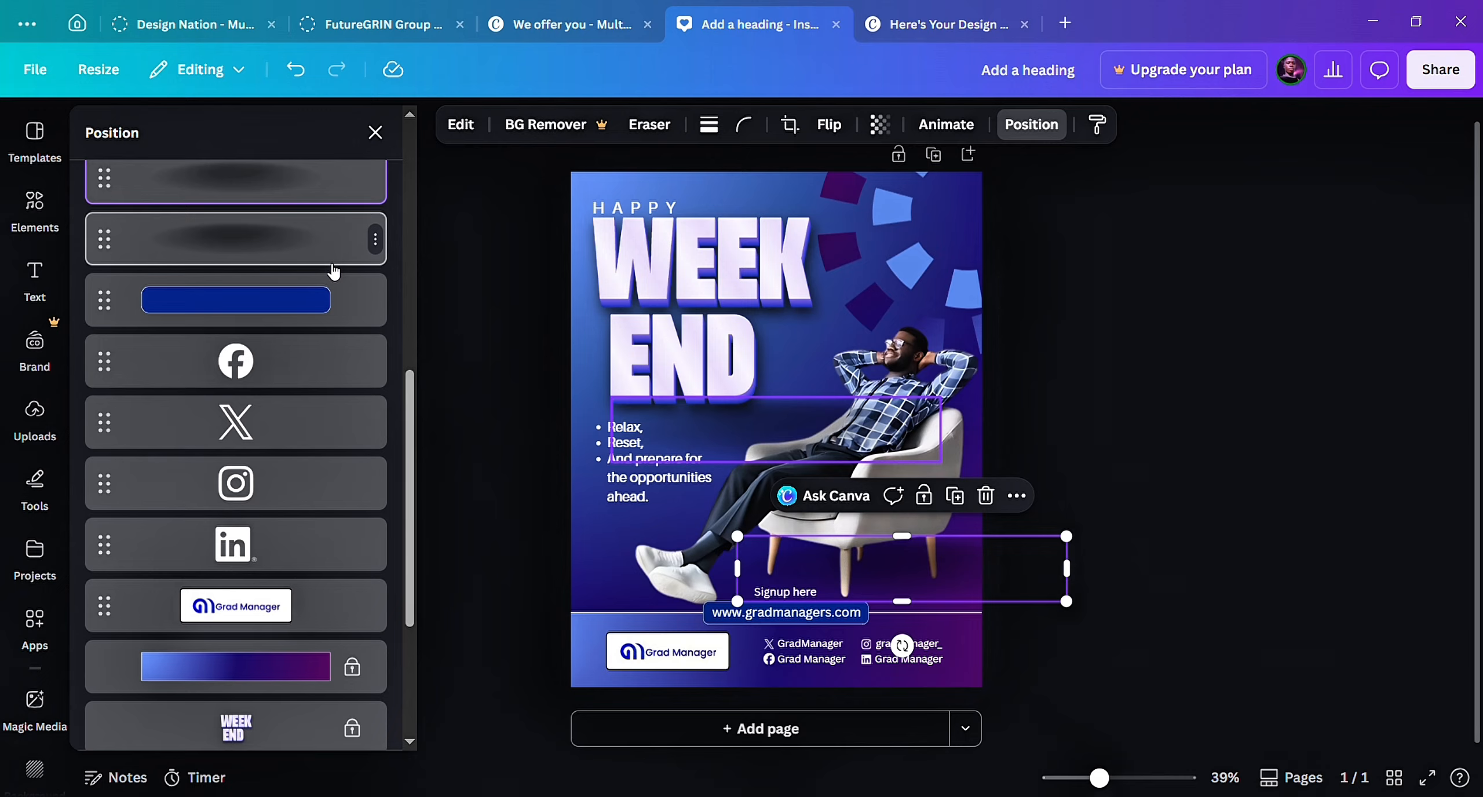
scroll(310, 220, "up", 2)
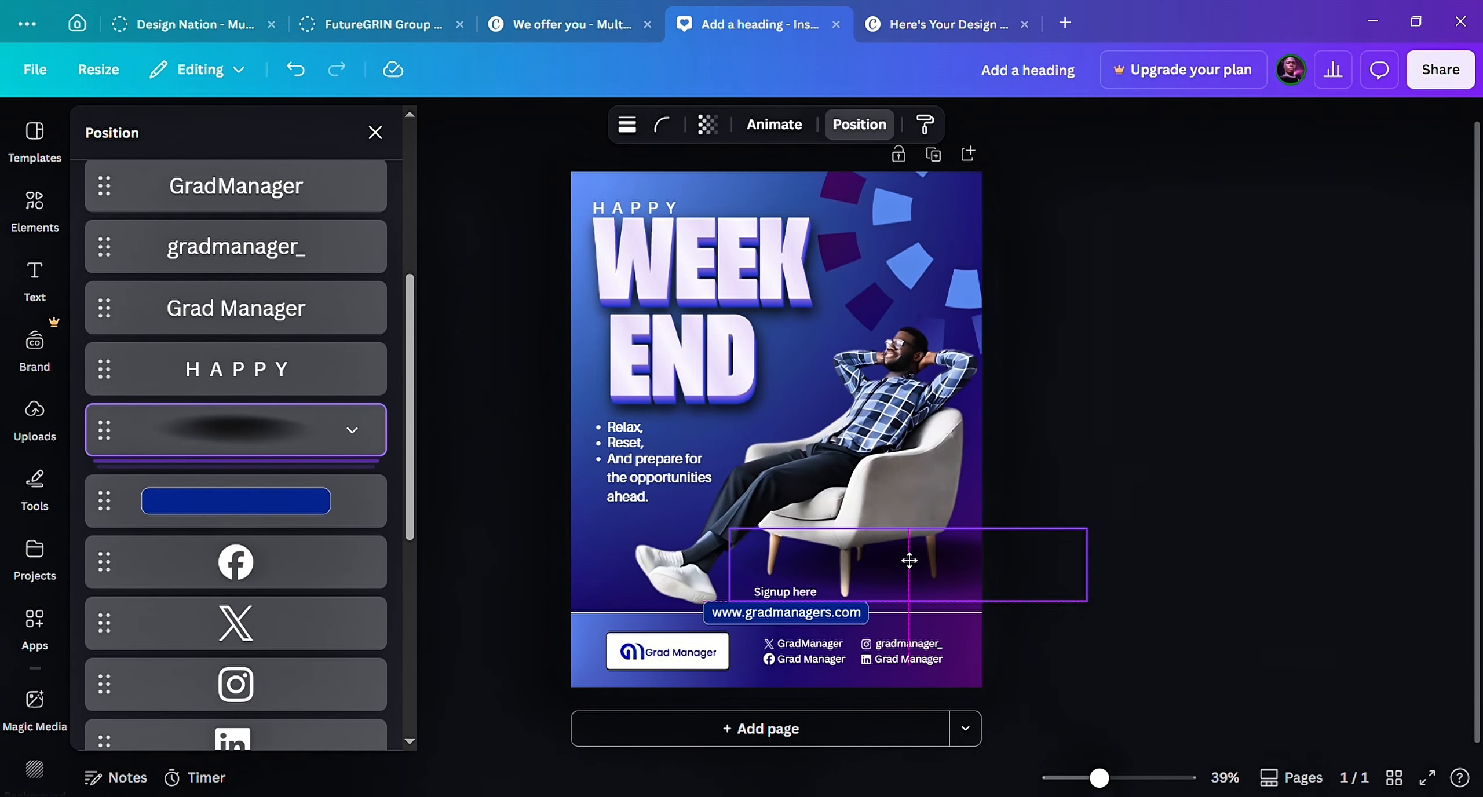
left_click_drag(909, 561, 909, 560)
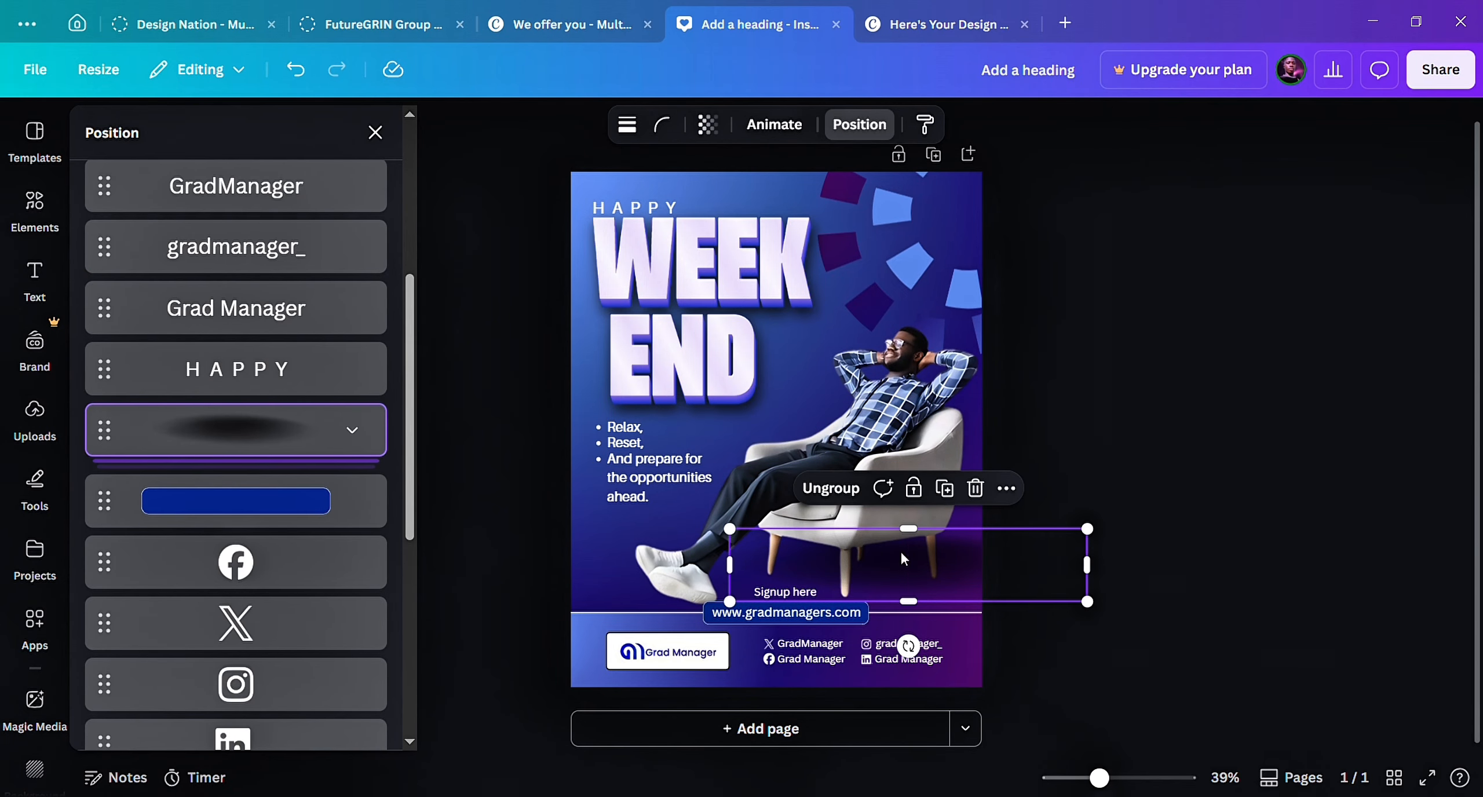
left_click_drag(333, 474, 348, 553)
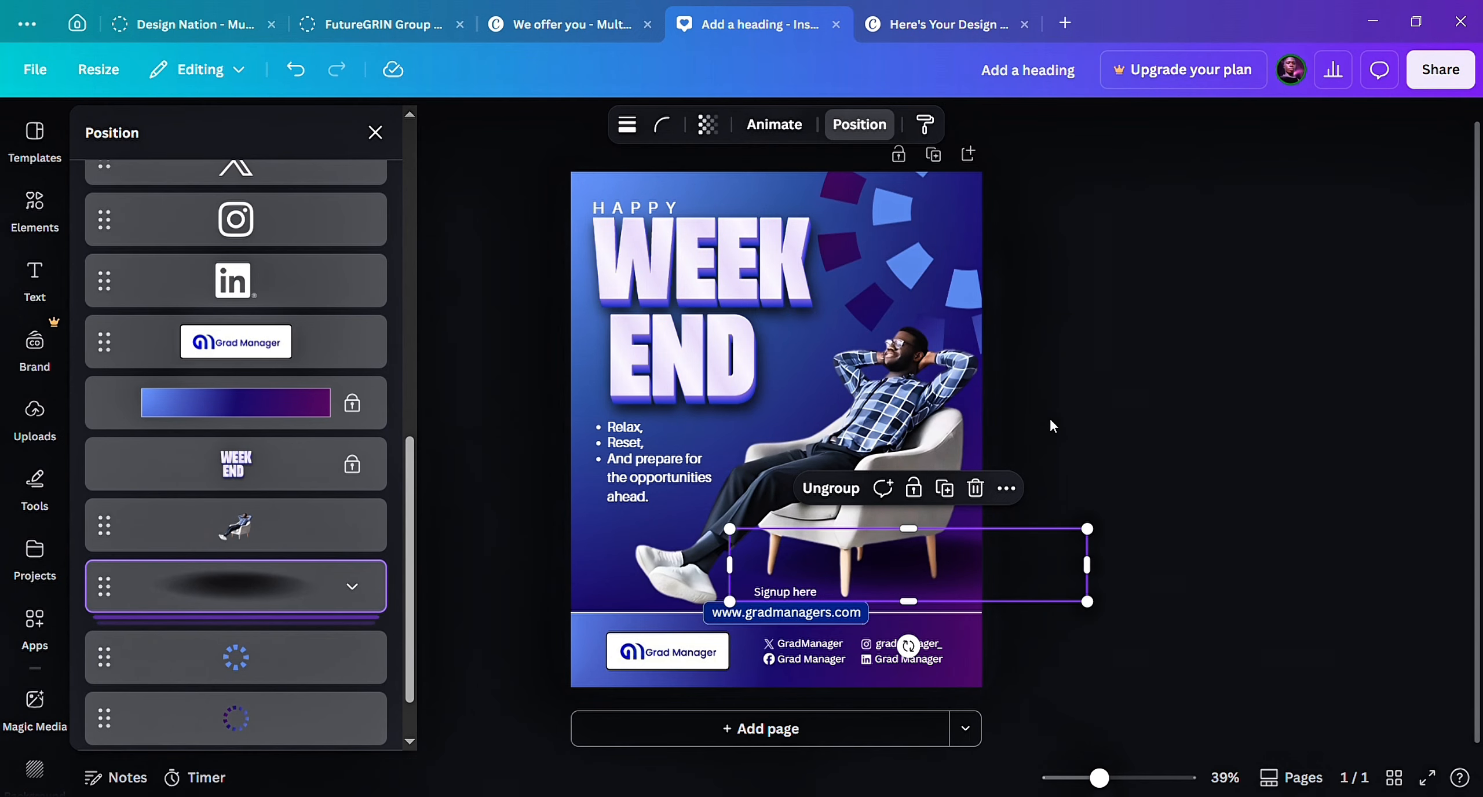
Nudge the grouped oval shadows slightly left and down, and shift the armchair cutout slightly right and up to line up with them.
mouse_move(961, 550)
left_mouse_down()
mouse_move(966, 568)
mouse_move(948, 561)
left_mouse_up()
left_click(1280, 431)
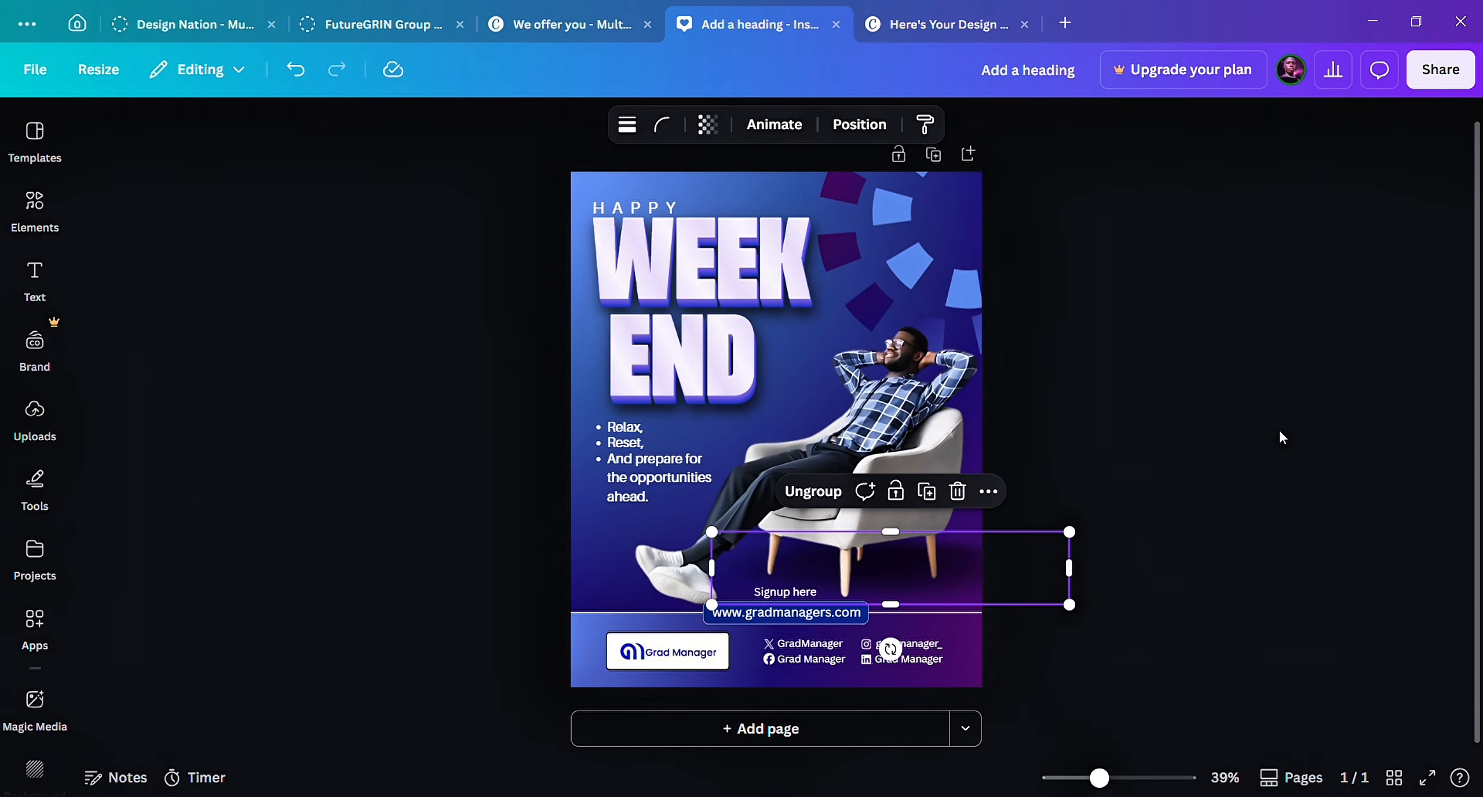
left_click(1279, 432)
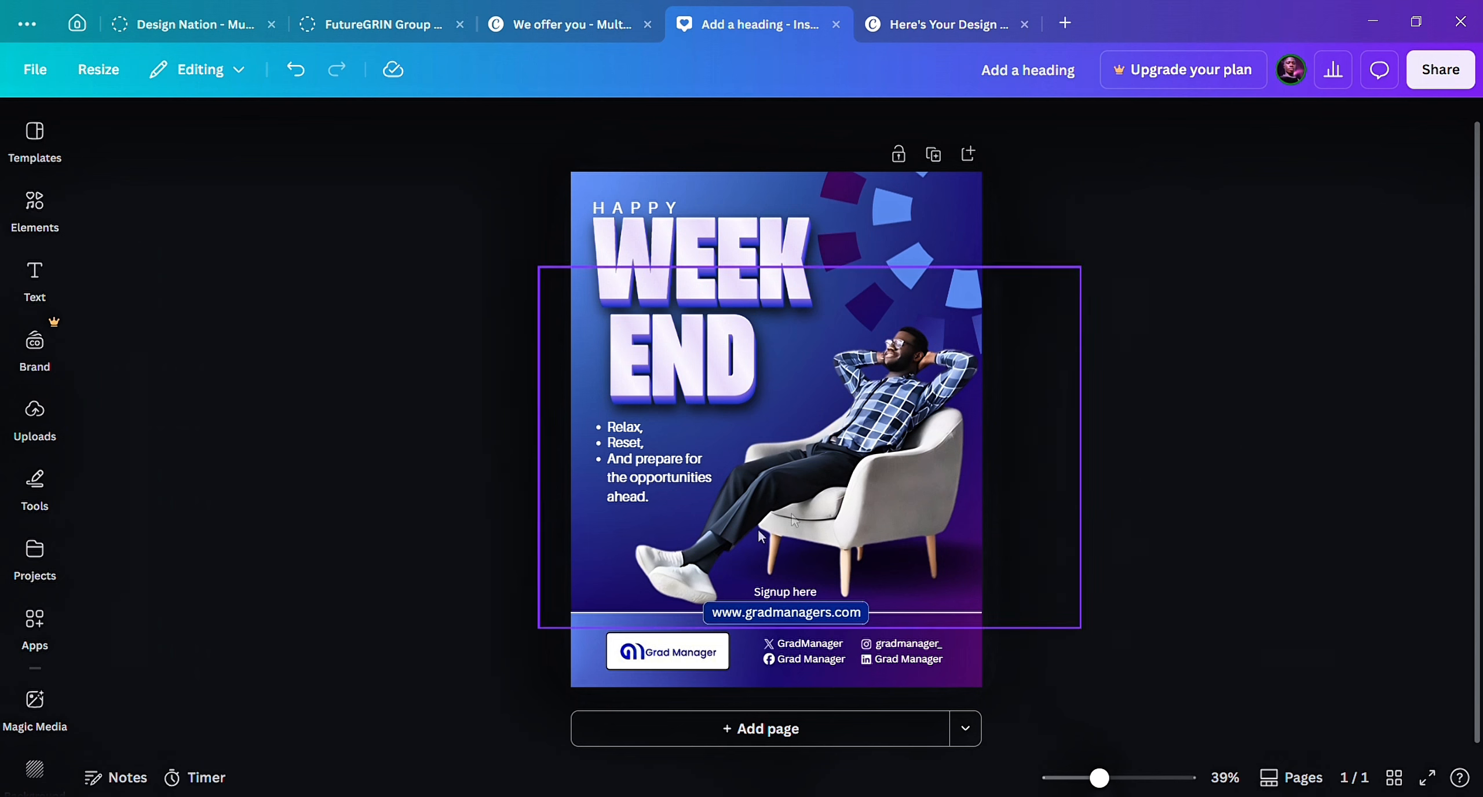
left_click(772, 512)
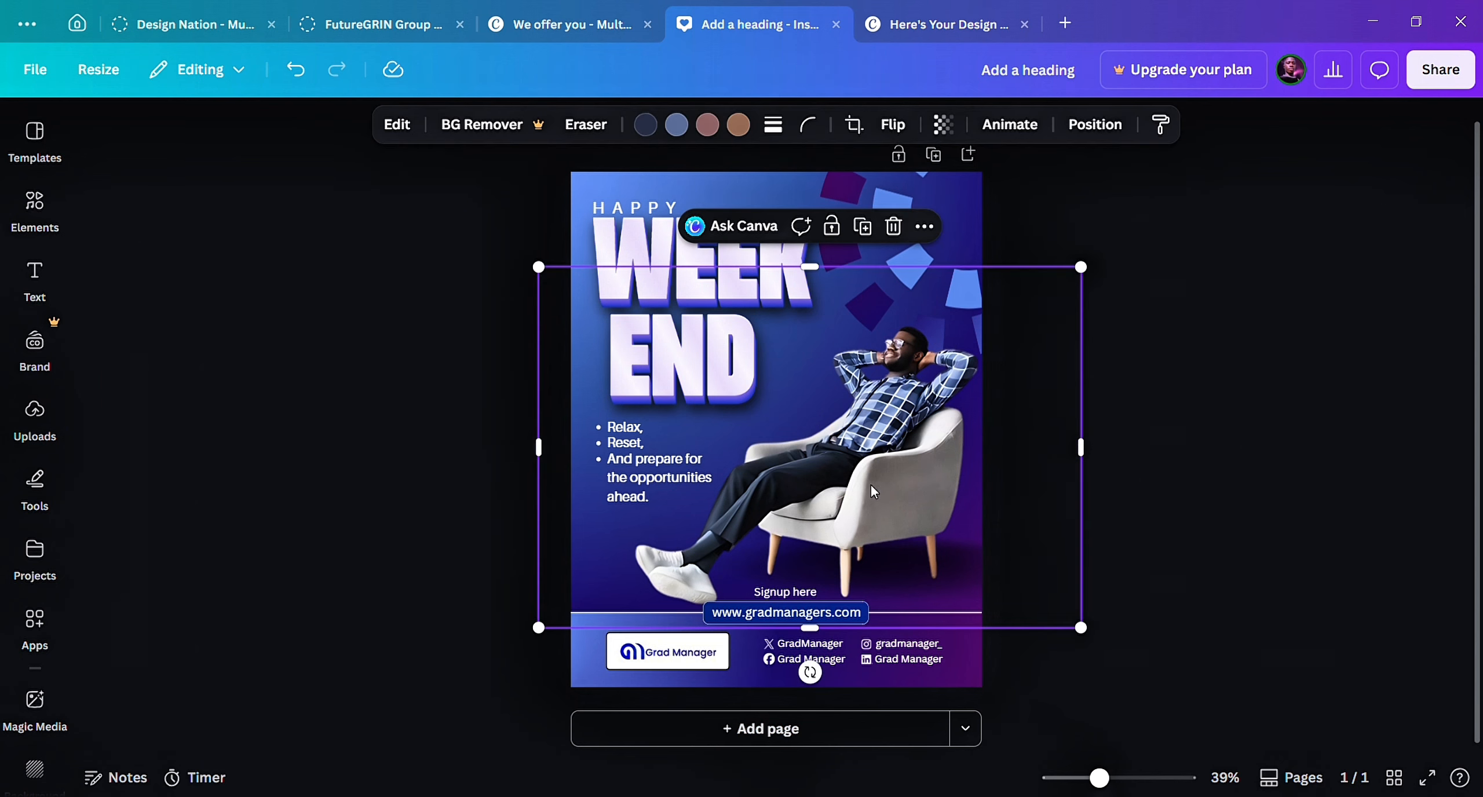
left_click_drag(873, 491, 887, 490)
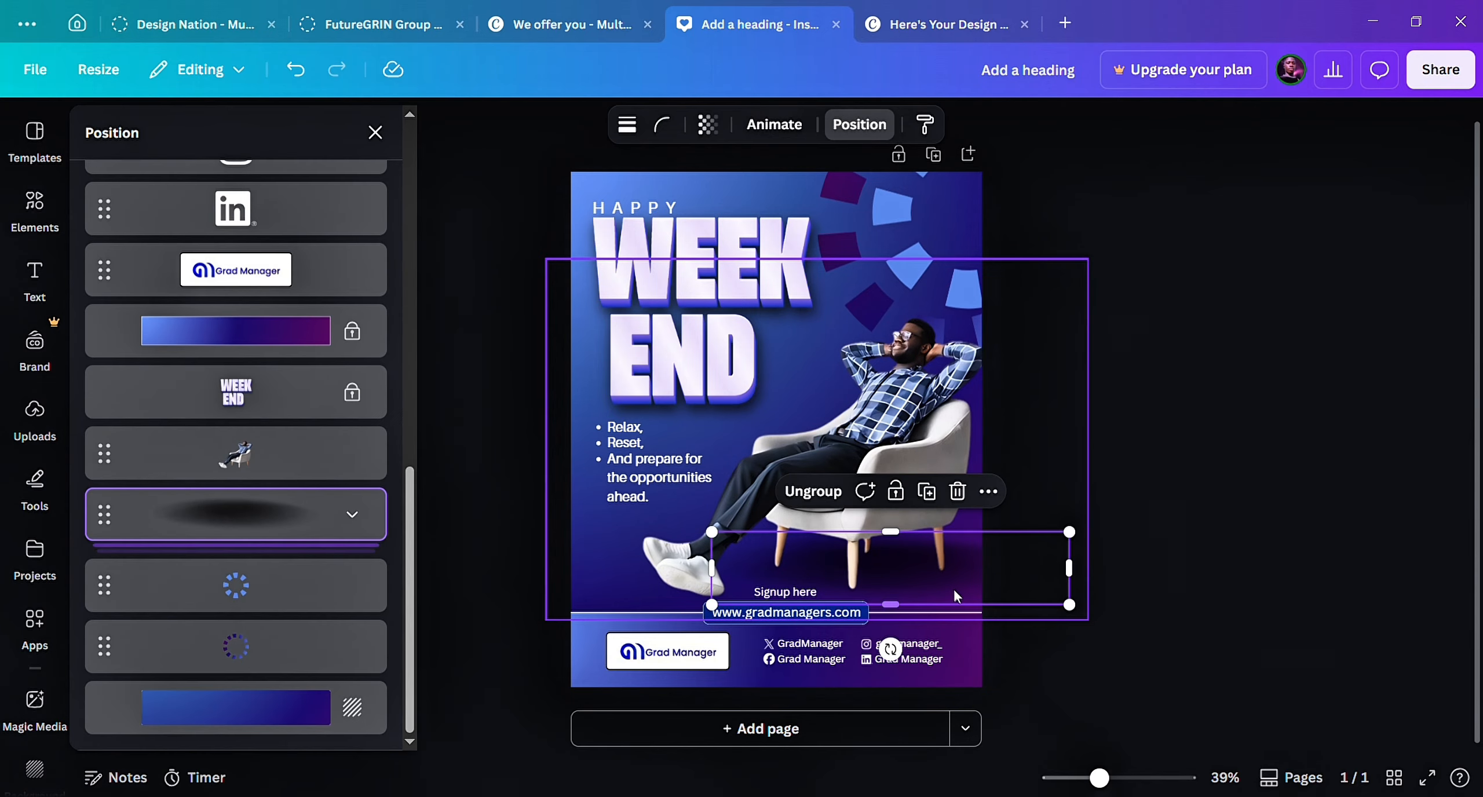
left_click_drag(952, 587, 950, 596)
key("Escape")
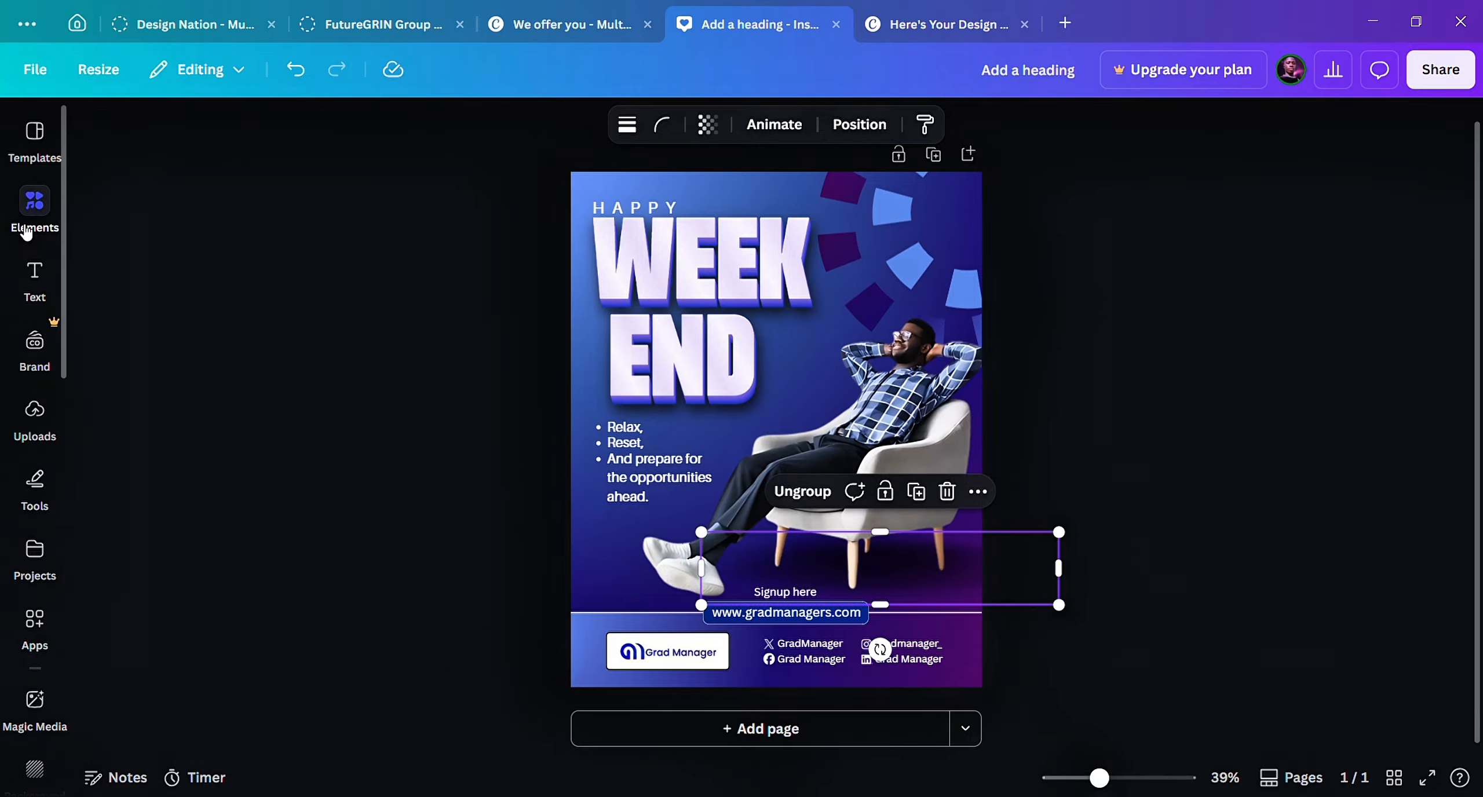
Insert the recently used soft blurred circle from the elements and recolor it black.
left_click(35, 203)
scroll(249, 344, "right", 2)
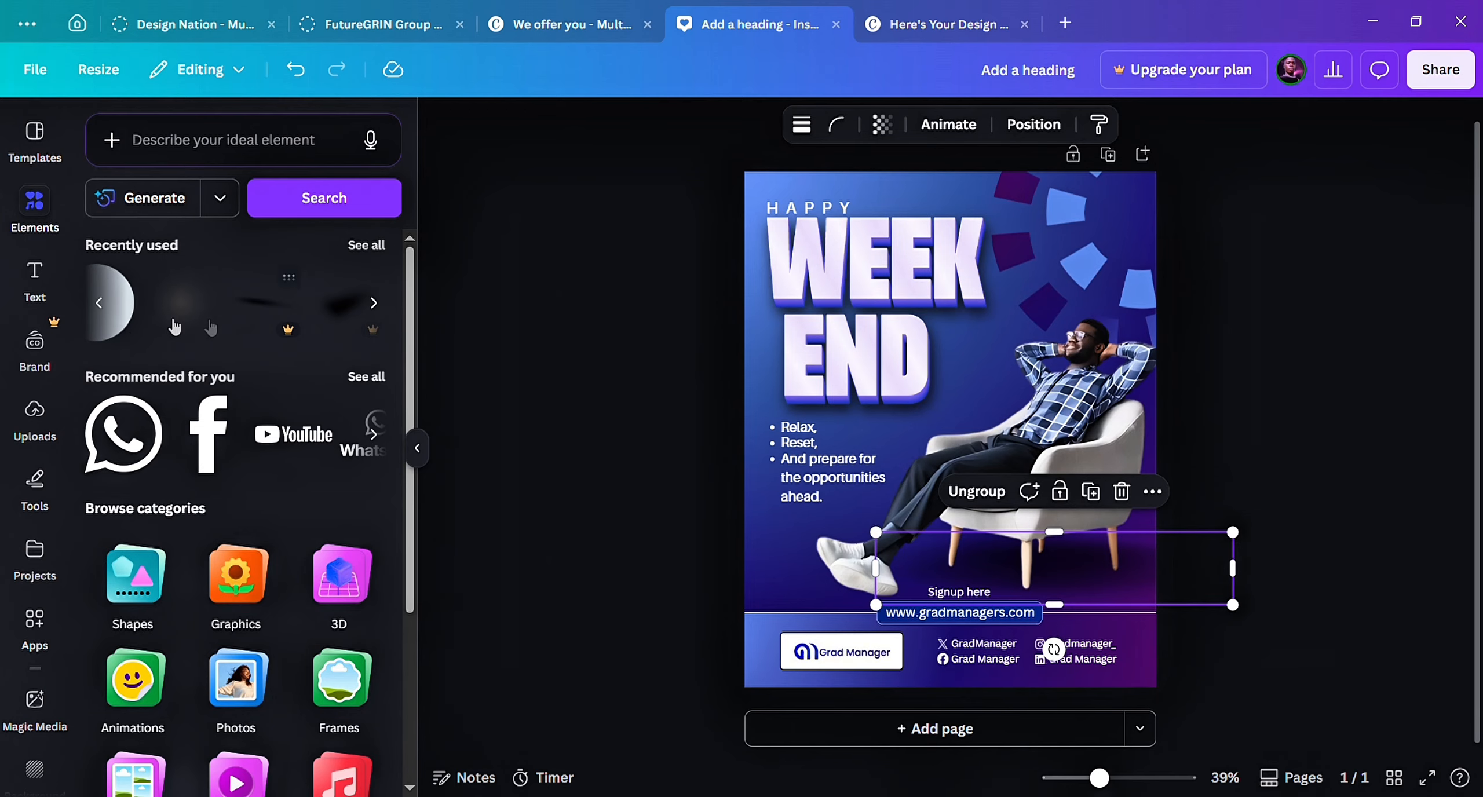
left_click(185, 316)
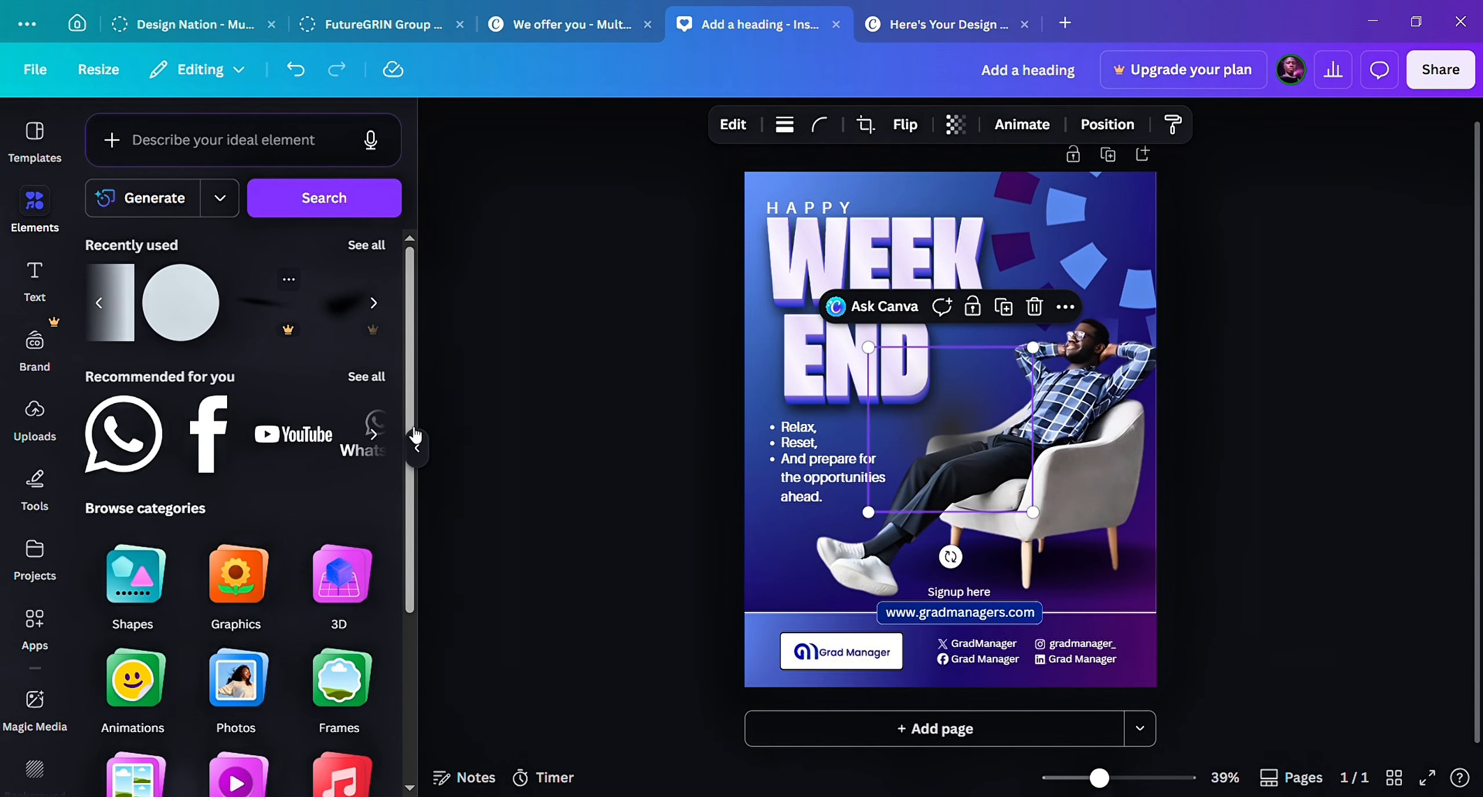
left_click(417, 448)
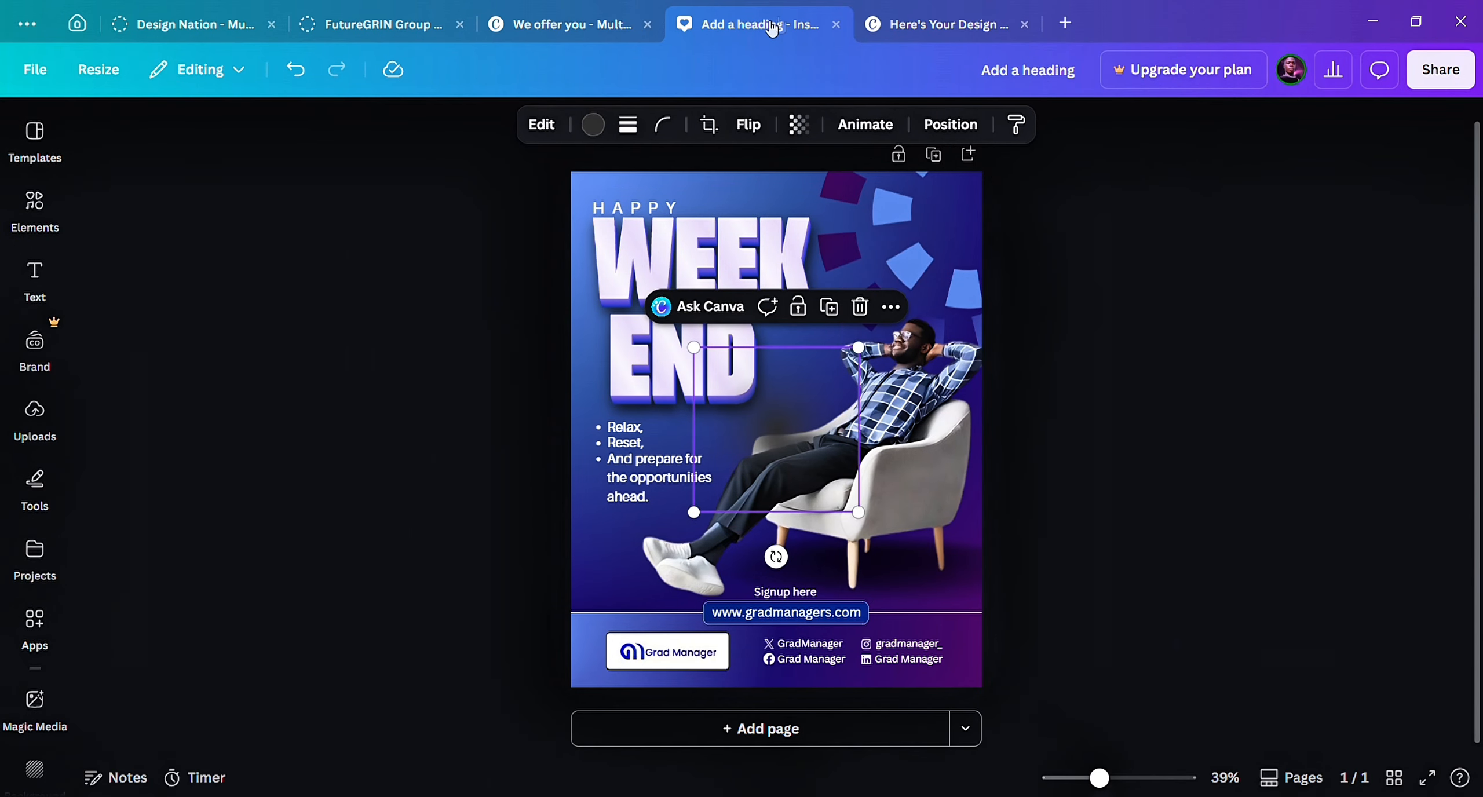
left_click(592, 124)
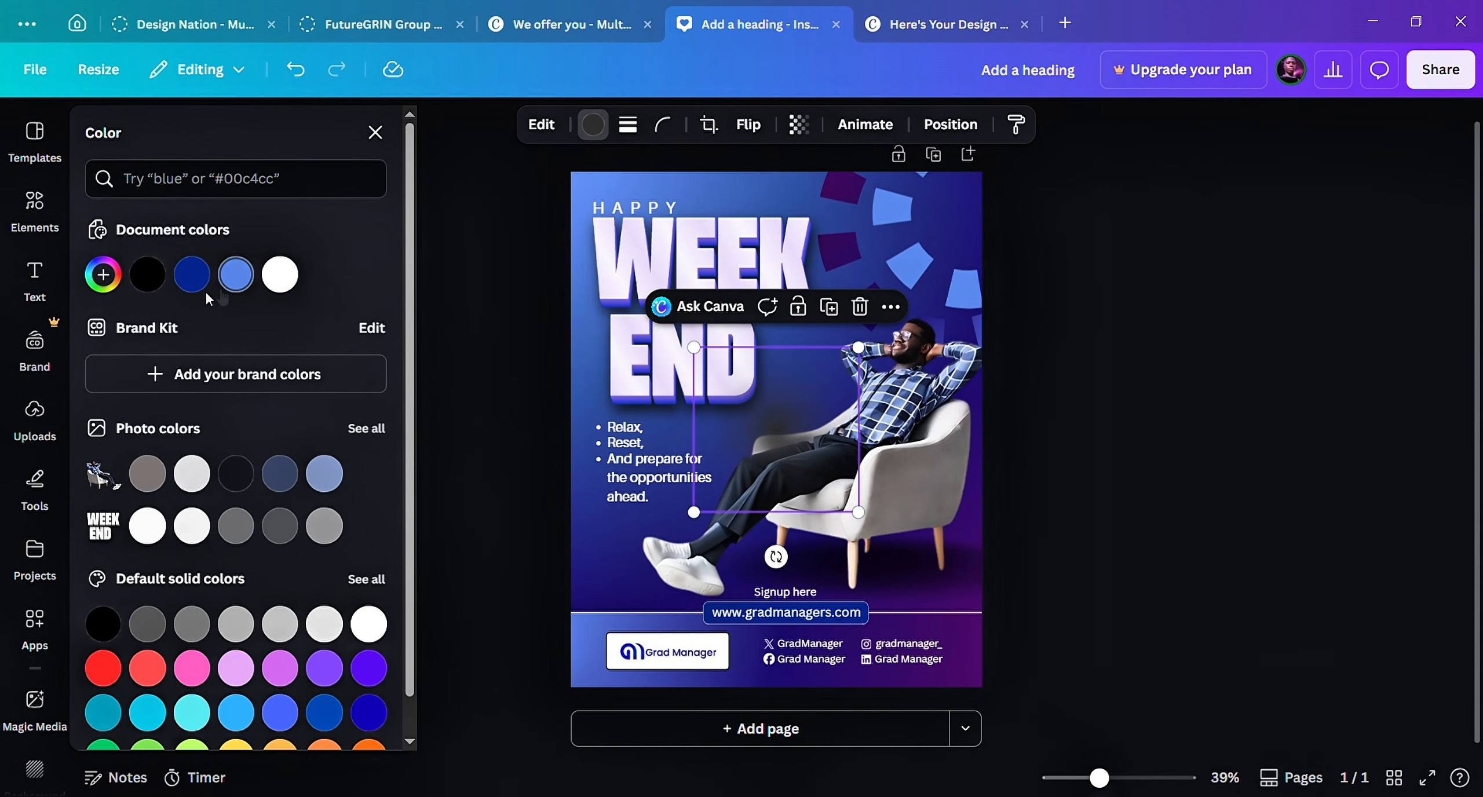
left_click(149, 282)
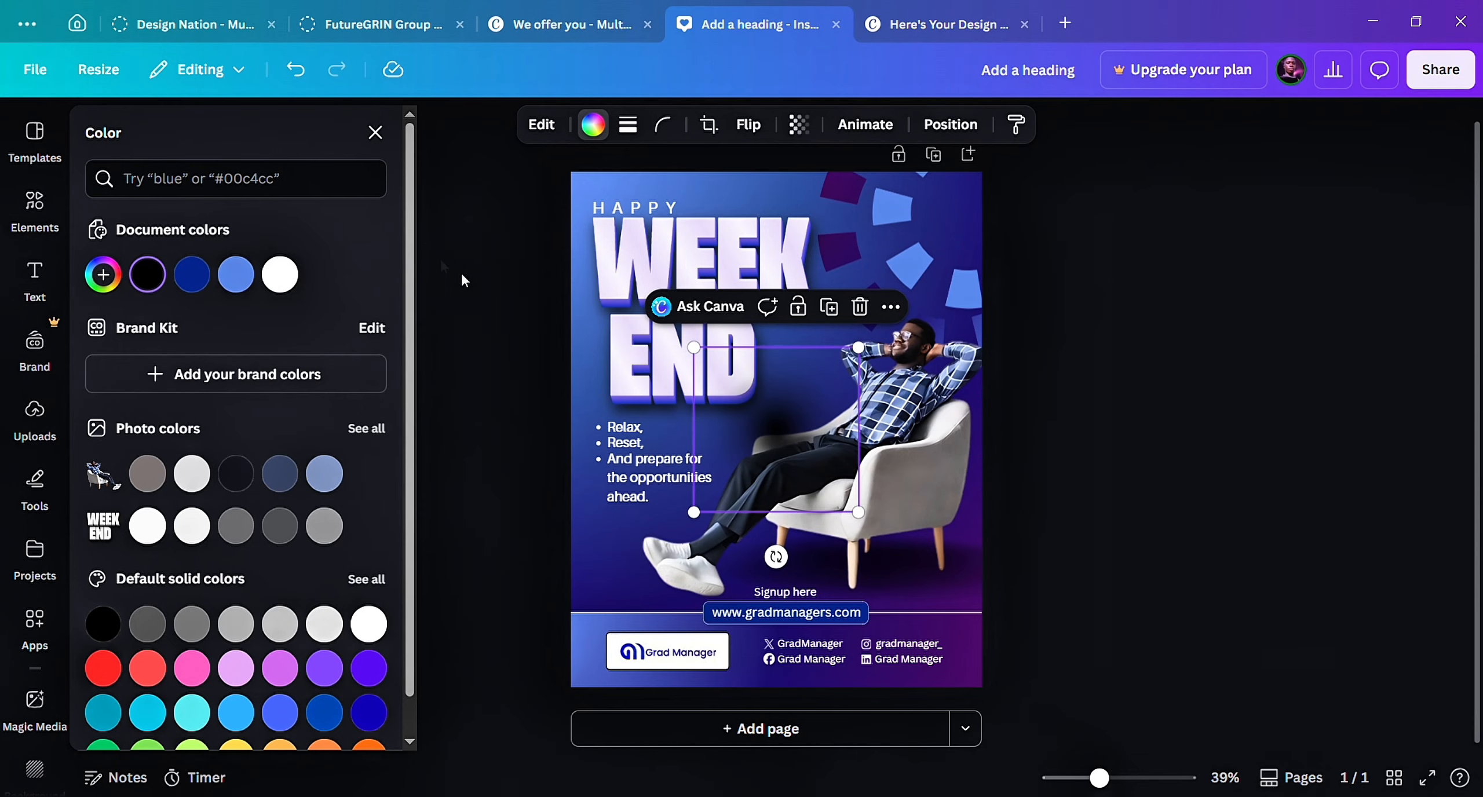
left_click(498, 307)
Shrink the black blurred circle to about half its size and group it with a duplicate of itself.
left_click_drag(870, 356, 752, 477)
left_click(798, 386)
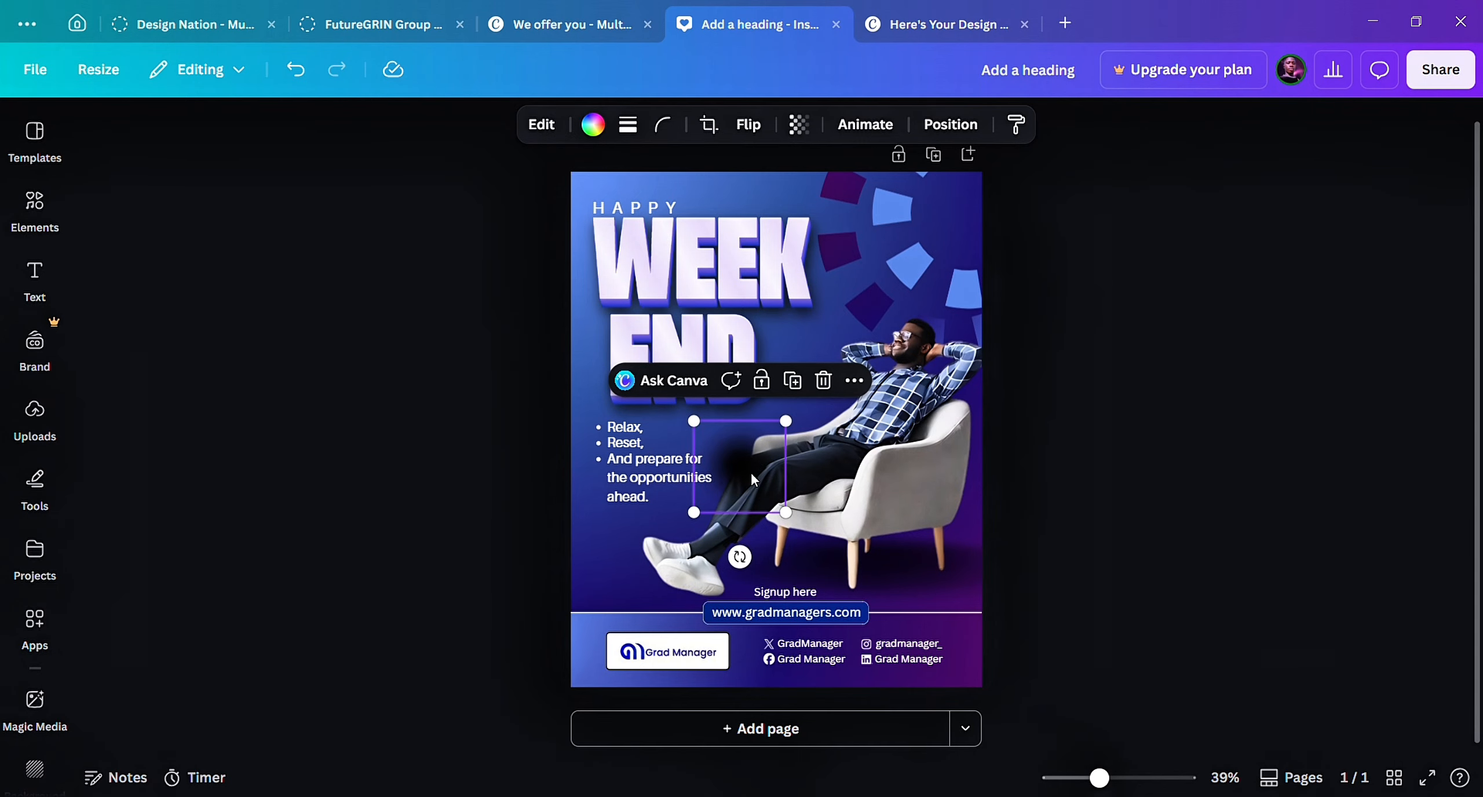
key("alt+1")
scroll(330, 429, "down", 5)
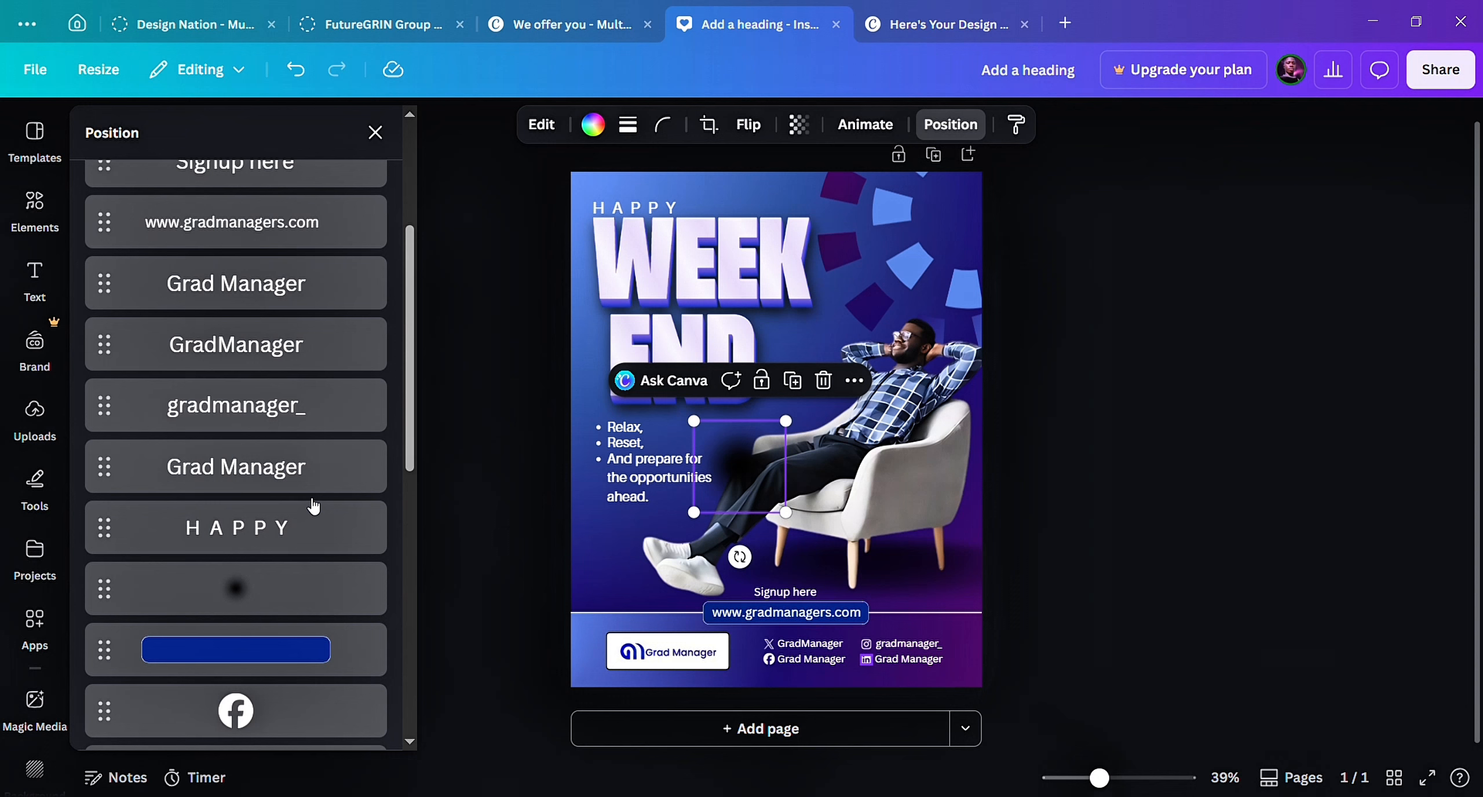
scroll(231, 441, "up", 5)
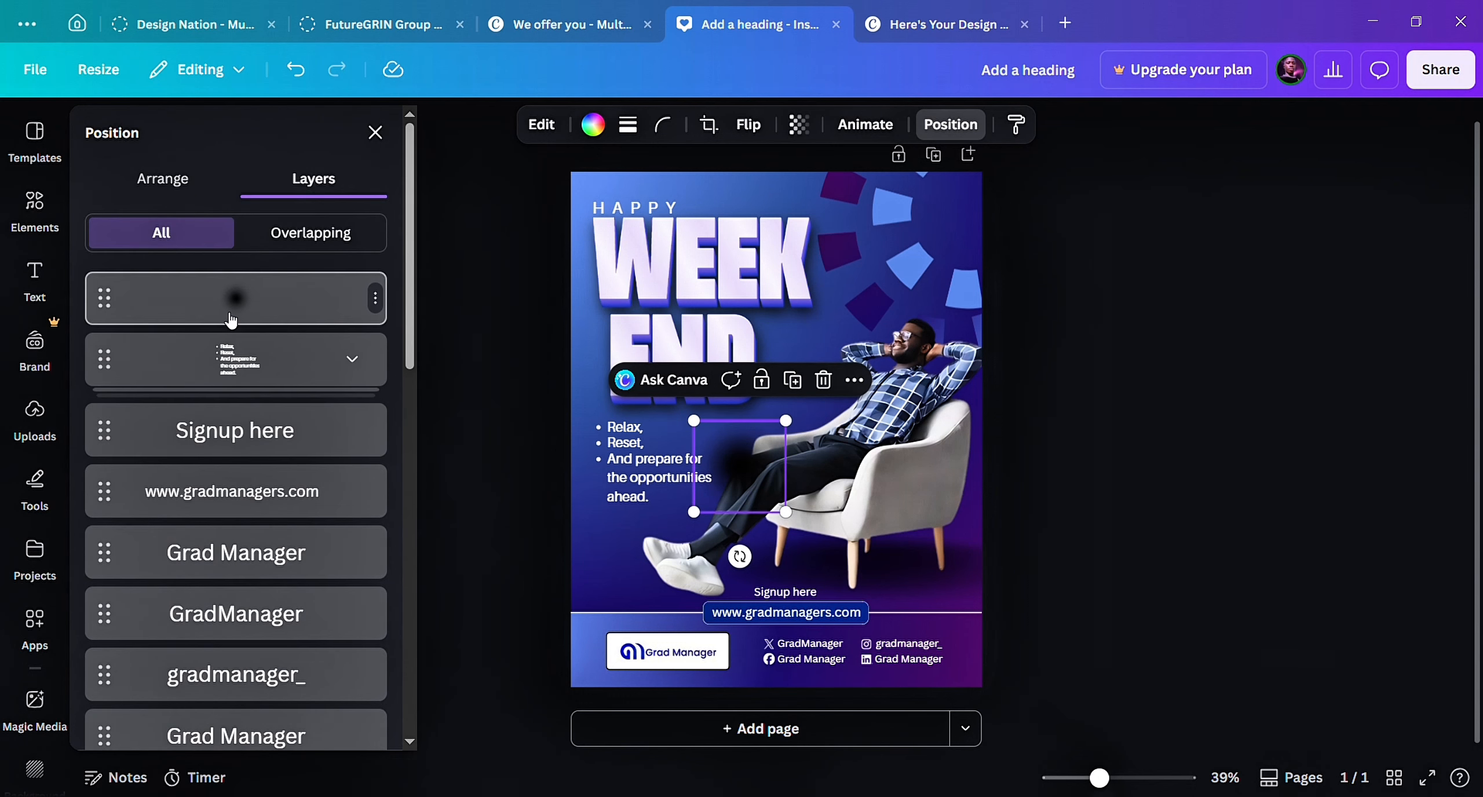
left_click_drag(231, 320, 227, 596)
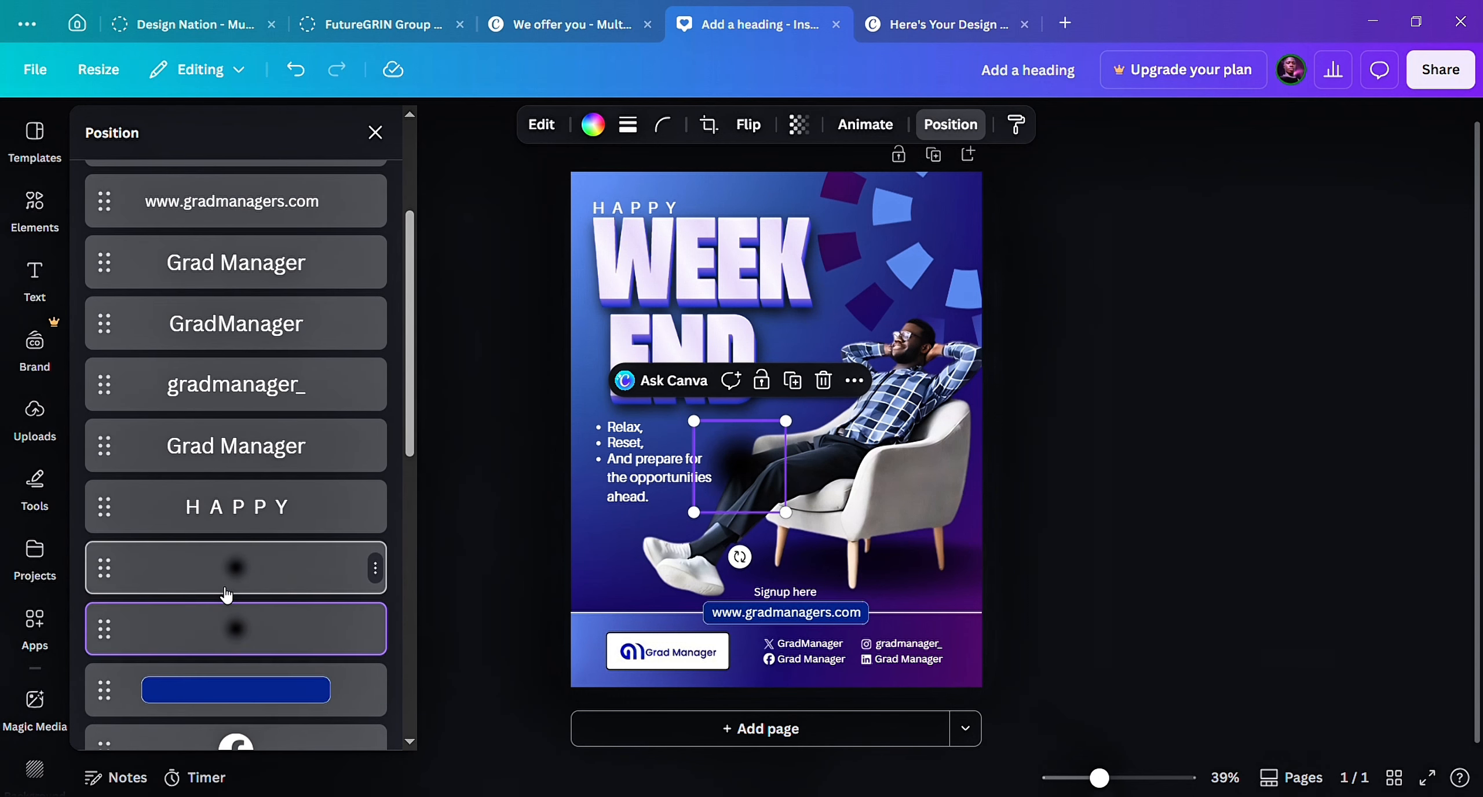
left_click(273, 565, "shift")
key("ctrl+g")
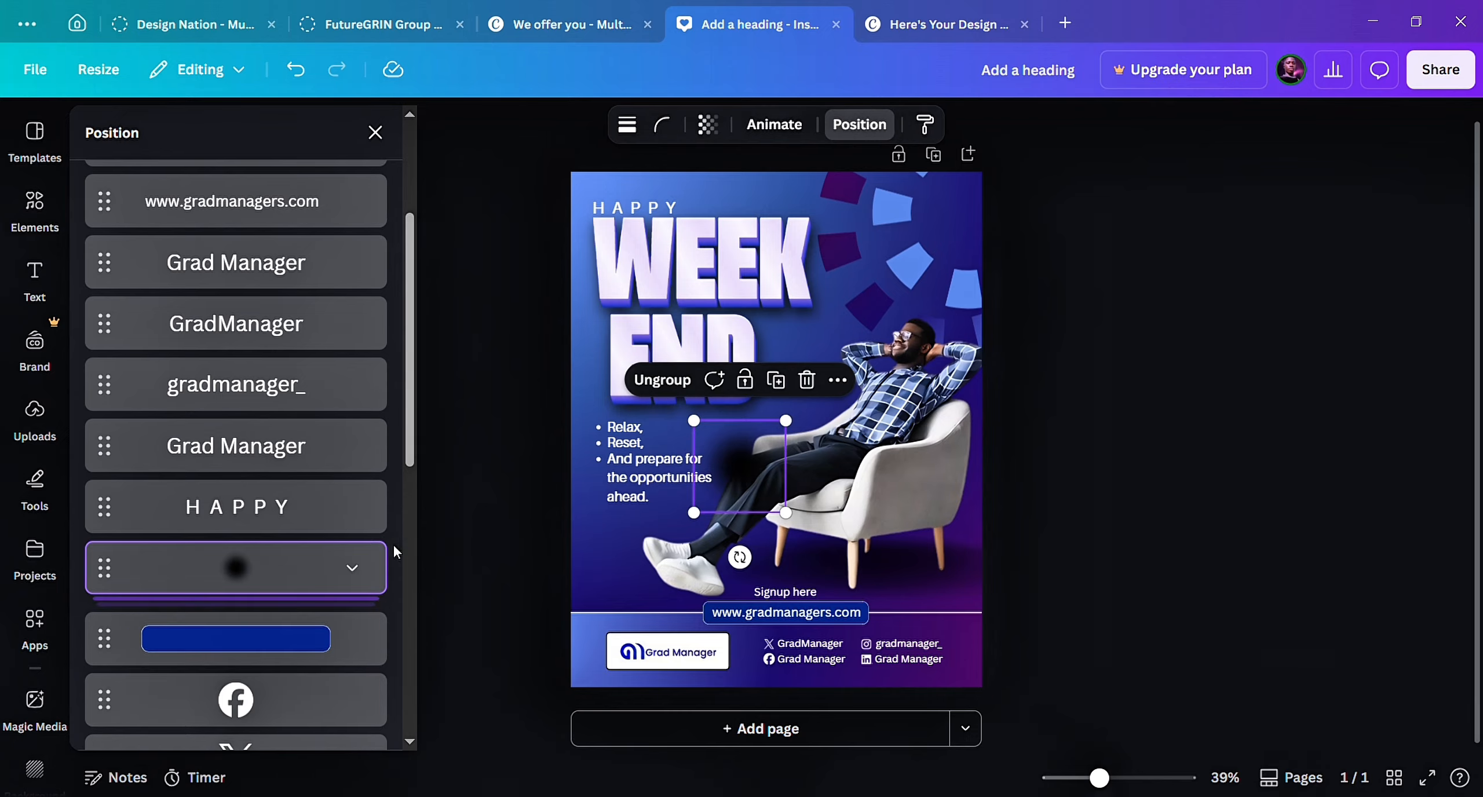
Order the grouped blurred circles directly behind the armchair cutout and place them under the man's shoes, slightly enlarged.
mouse_move(299, 573)
left_mouse_down()
mouse_move(315, 711)
mouse_move(298, 570)
mouse_move(295, 583)
left_mouse_up()
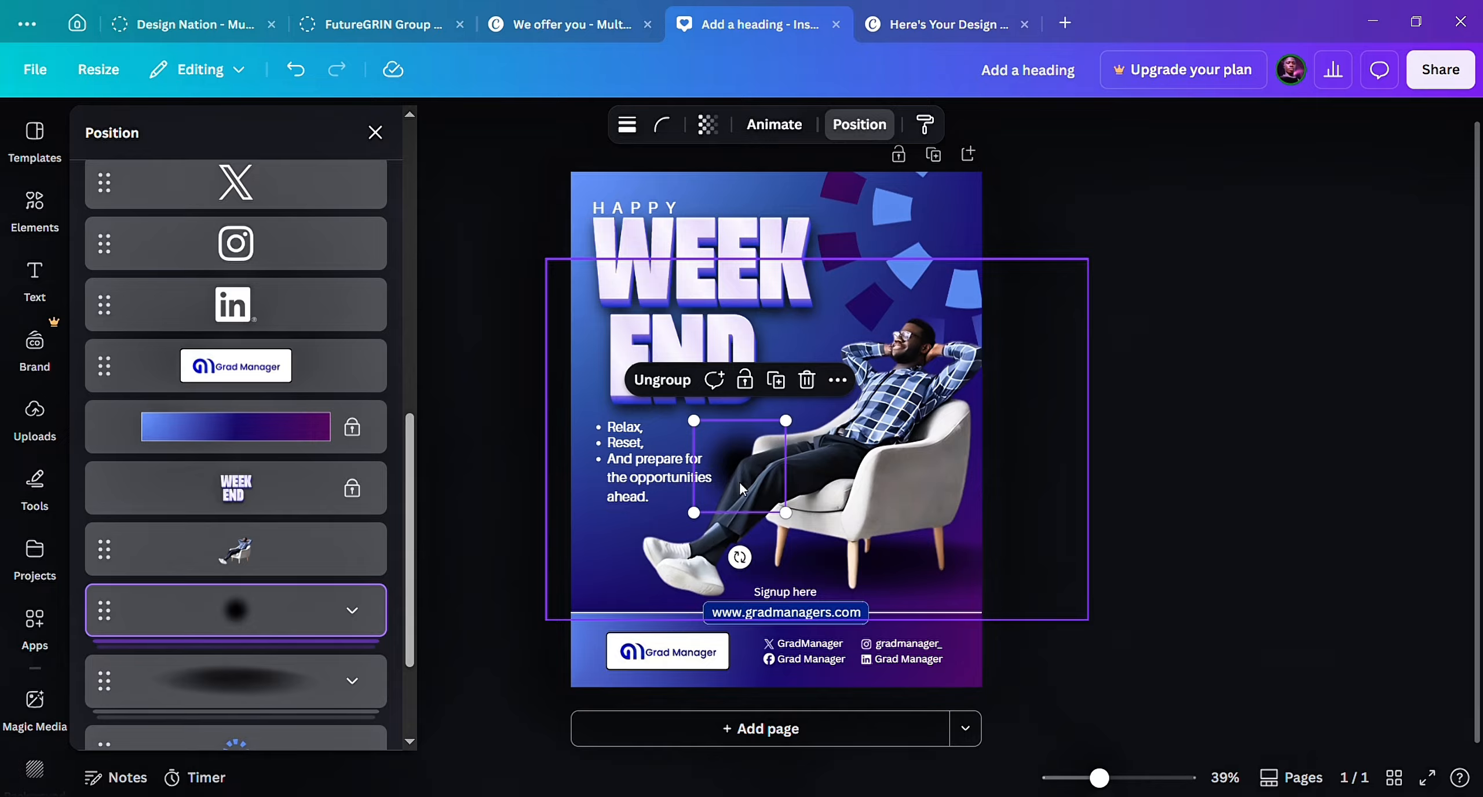
left_click_drag(728, 464, 637, 532)
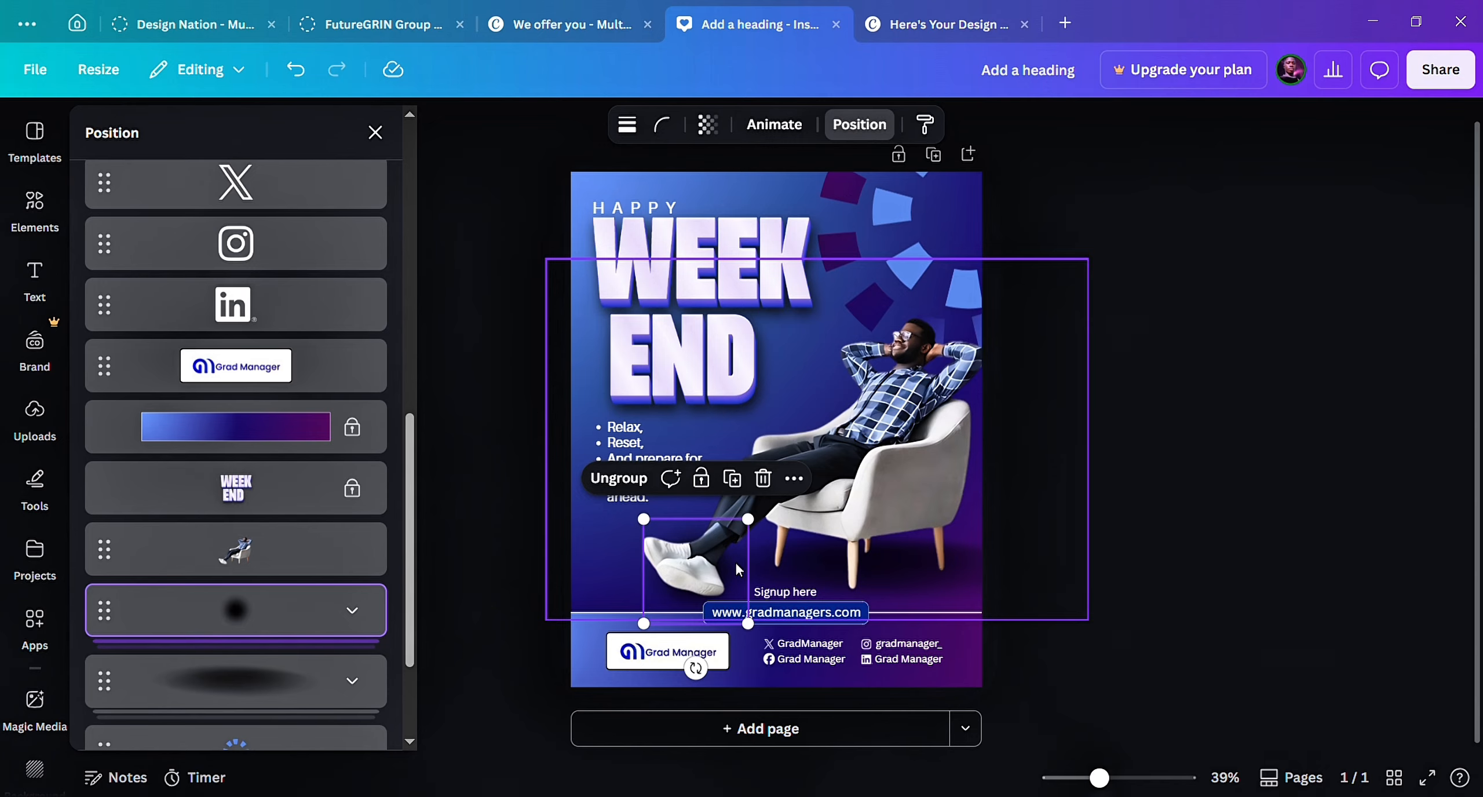
left_click_drag(737, 568, 746, 583)
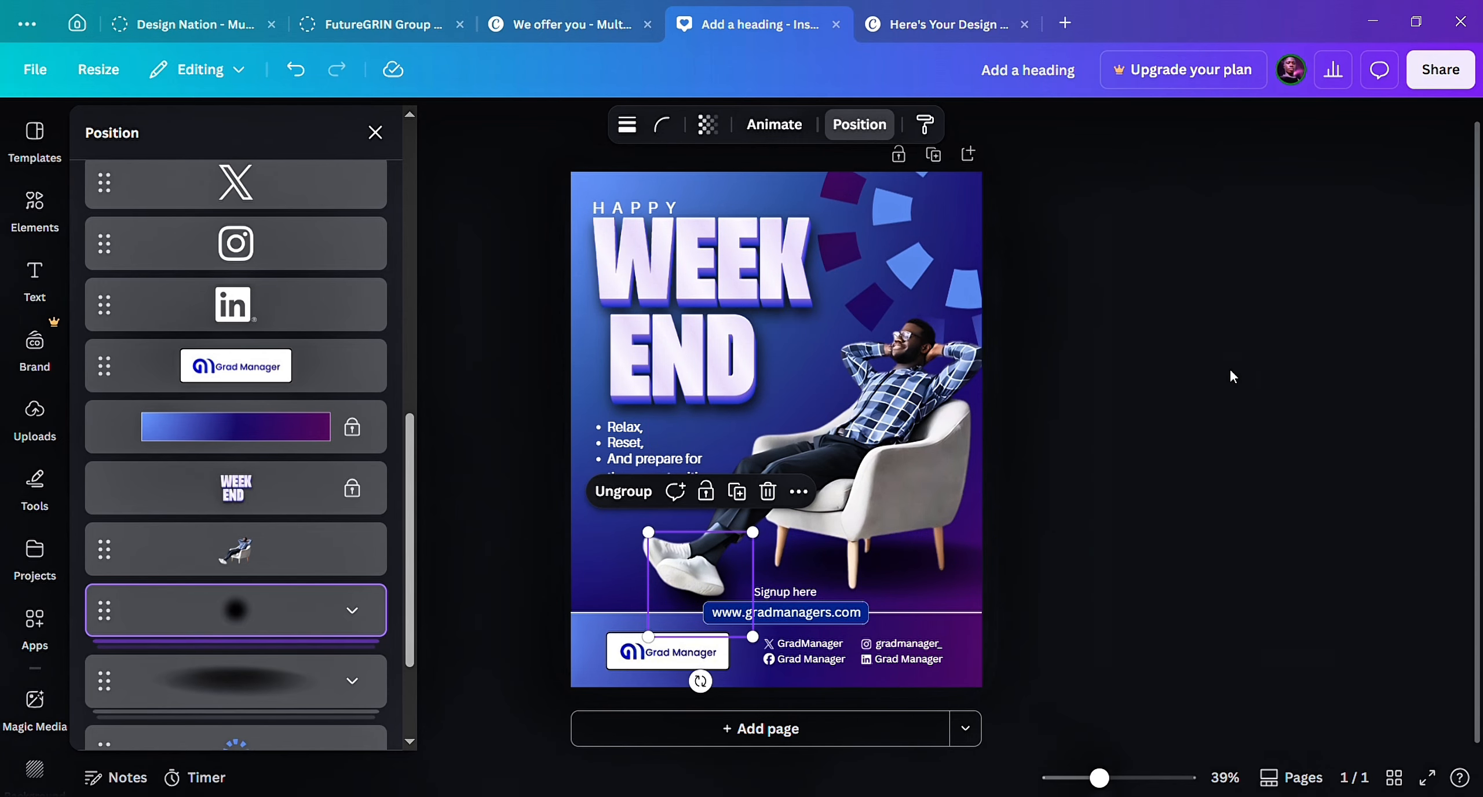
key("Escape")
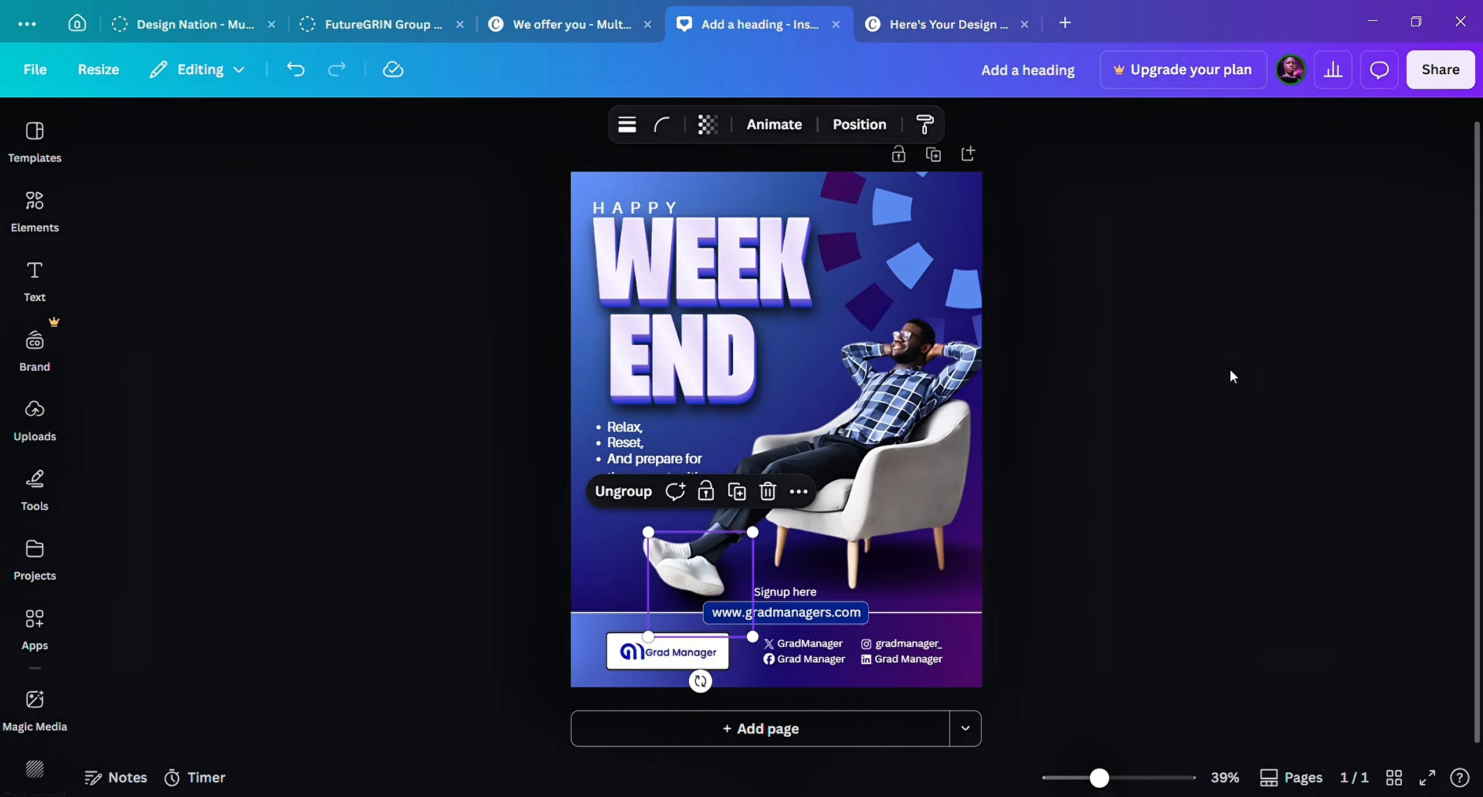
key("Escape")
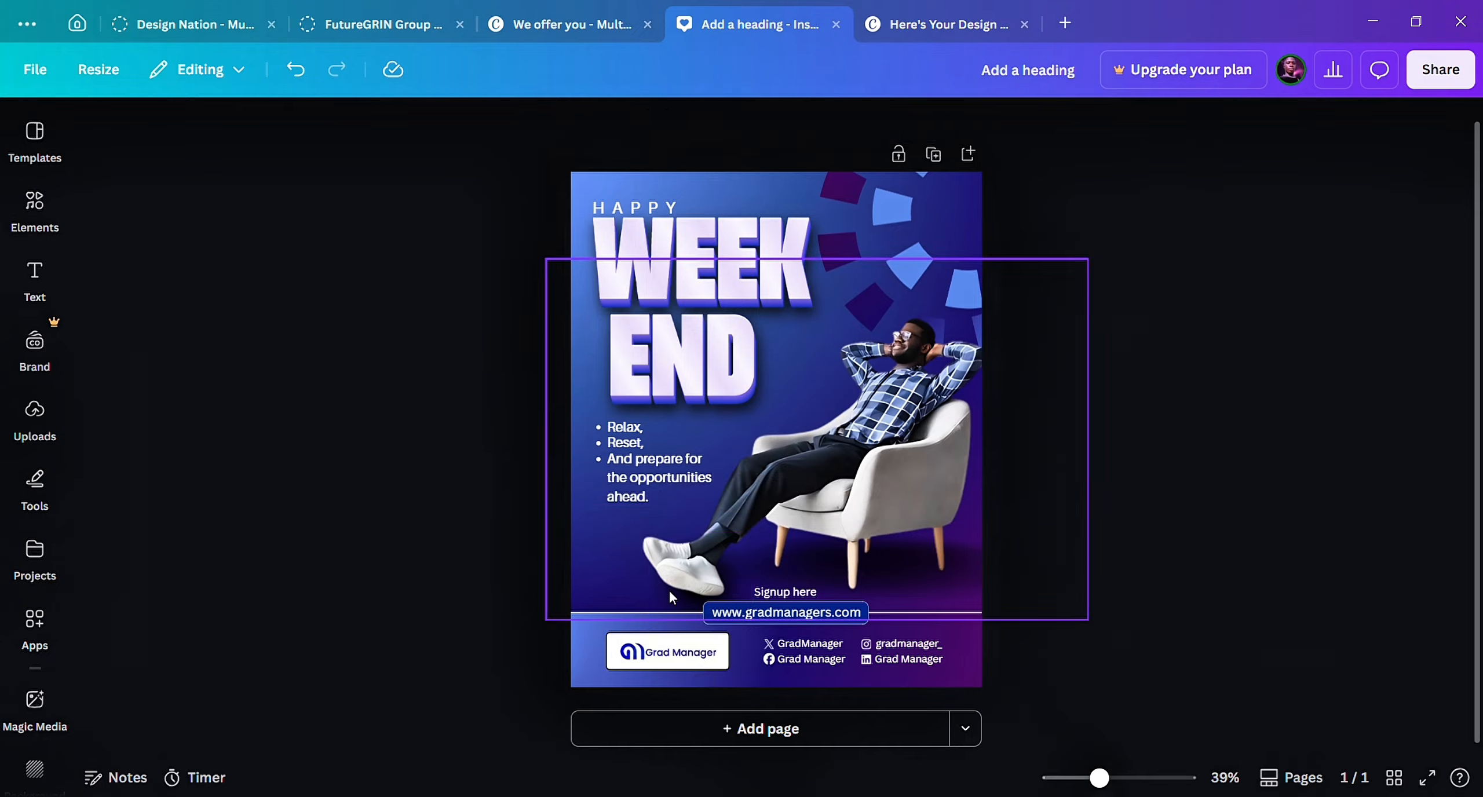
Reselect the blurred circle group behind the shoes, enlarge it a little and nudge it slightly left and down.
key("alt+1")
scroll(266, 517, "down", 10)
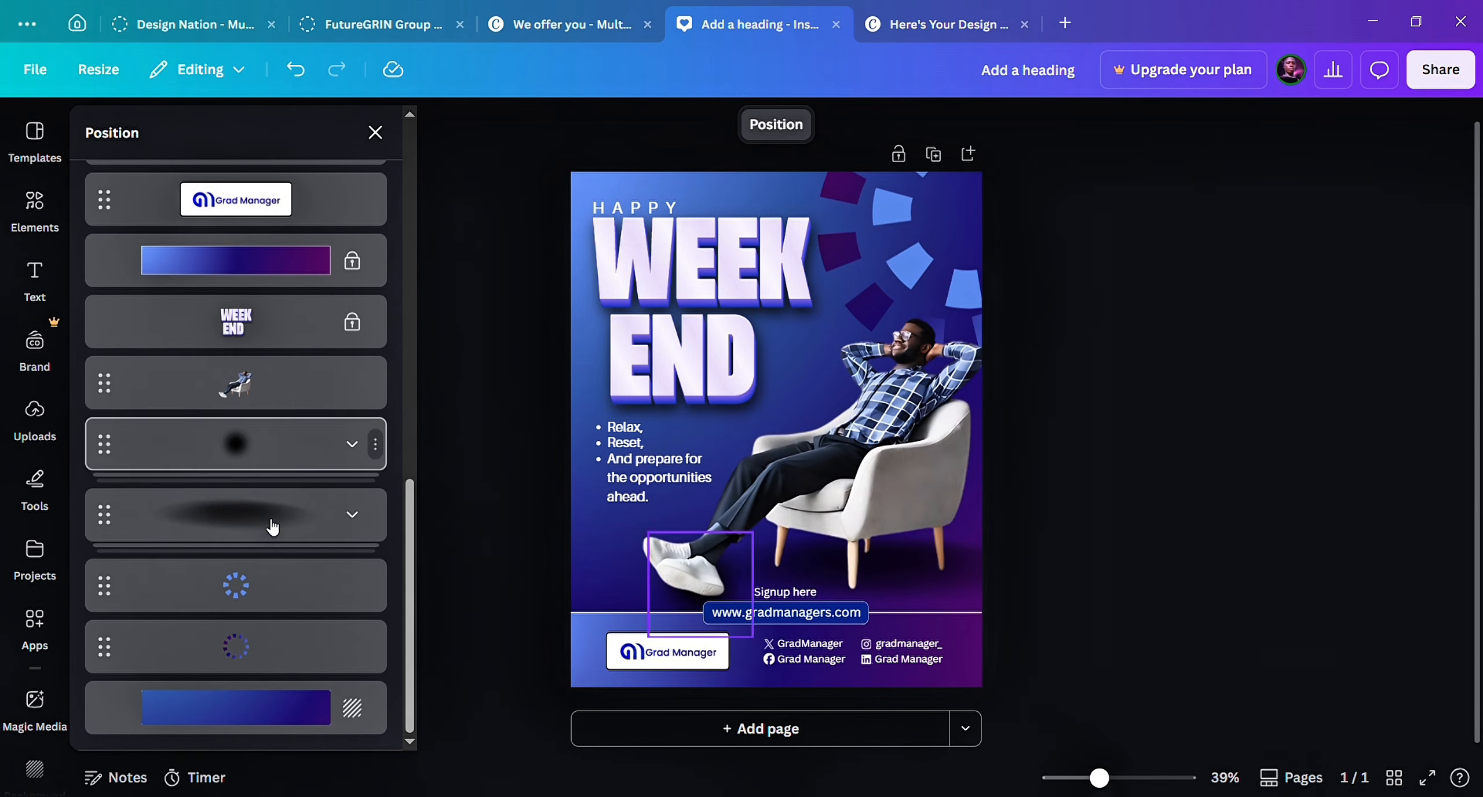
scroll(272, 527, "up", 1)
left_click(358, 473)
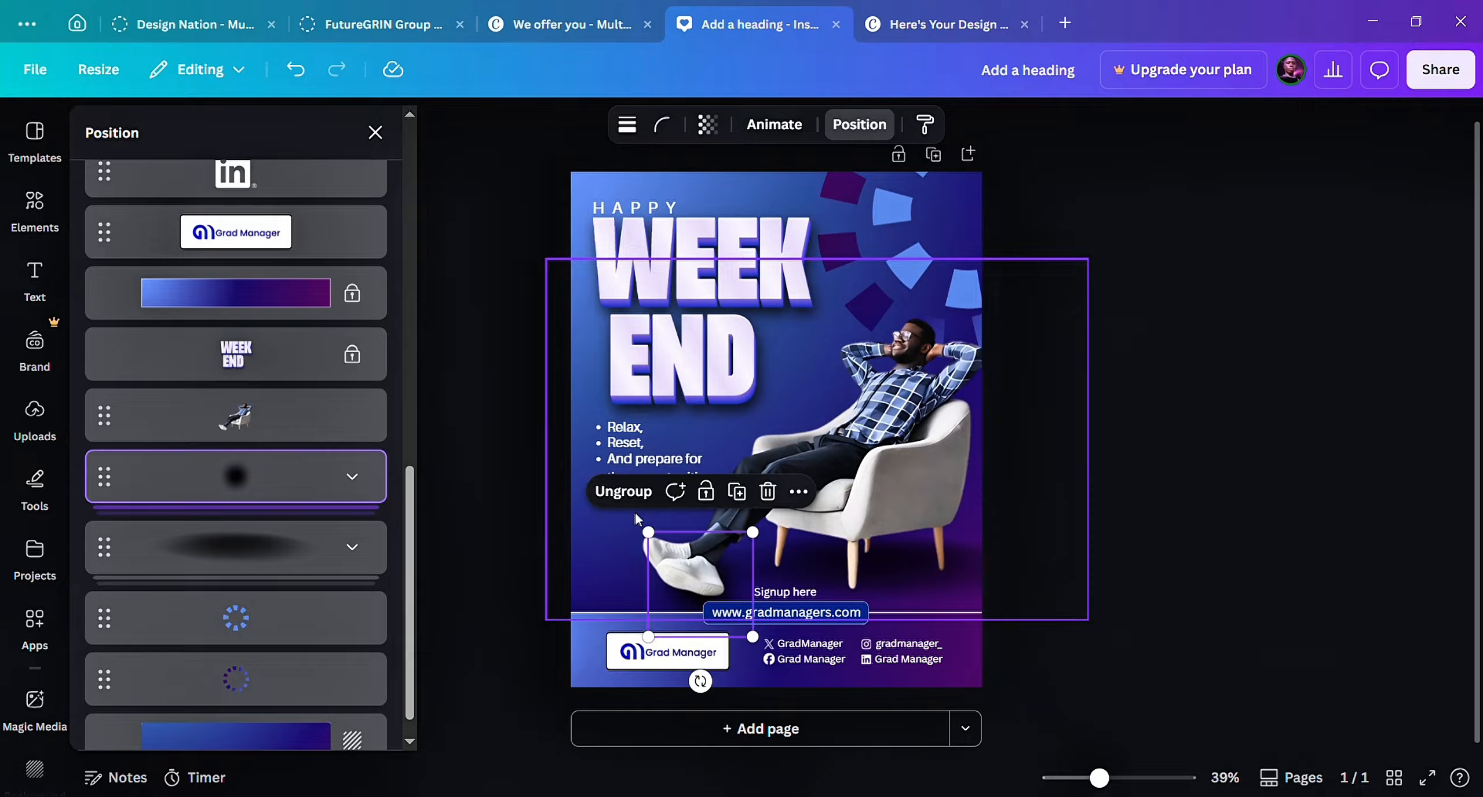
left_click_drag(648, 531, 621, 540)
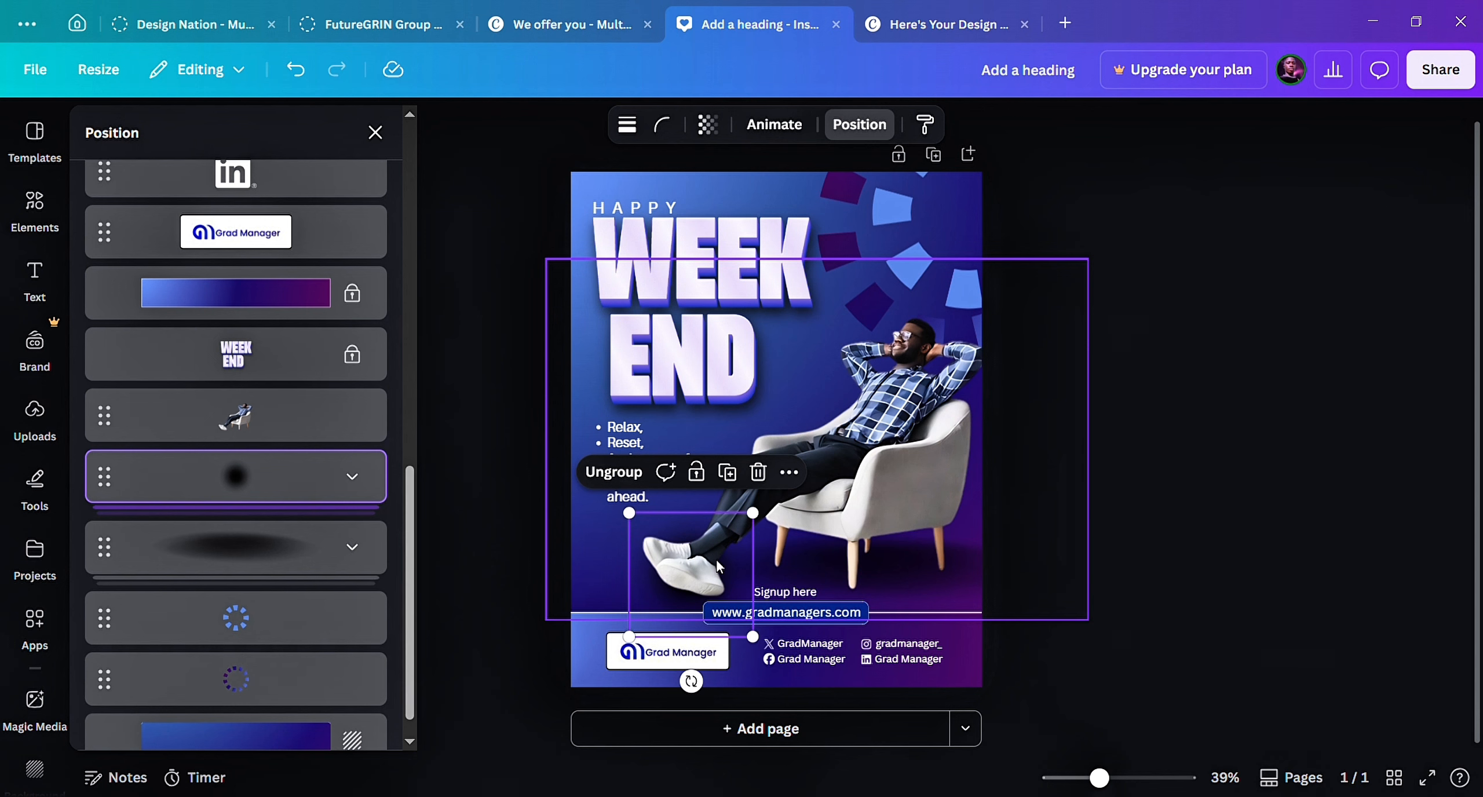
left_click_drag(717, 566, 718, 572)
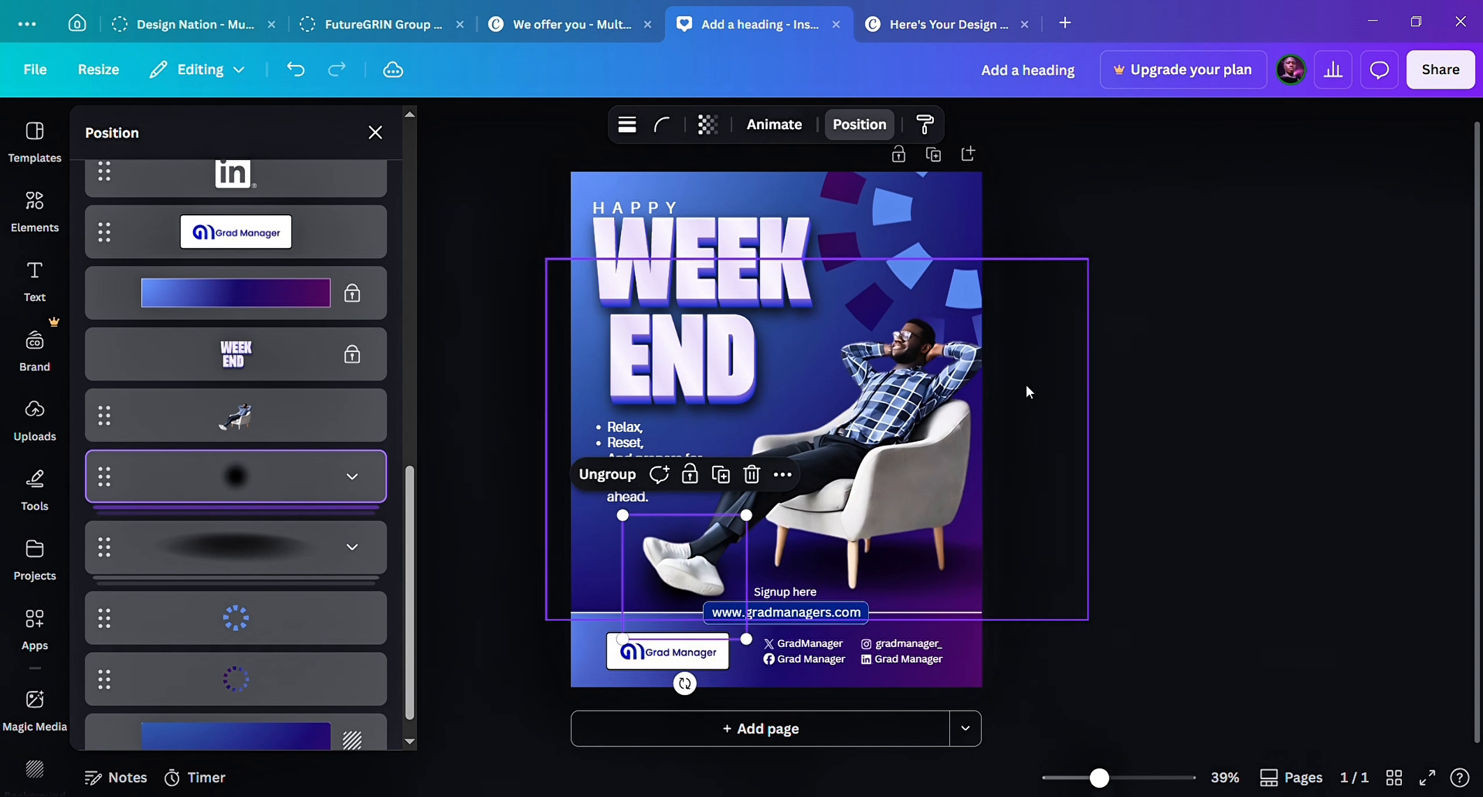
left_click(1208, 351)
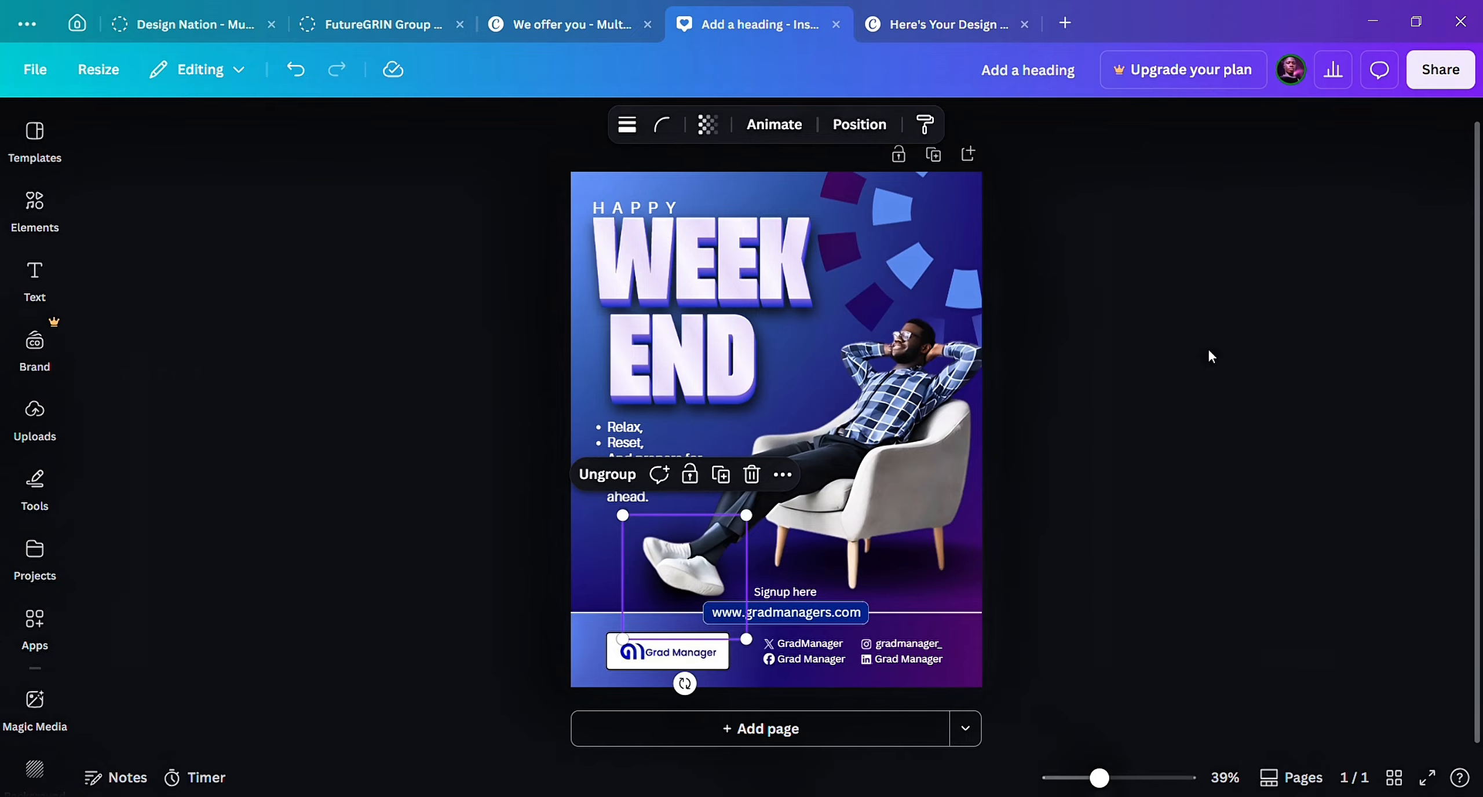
Set the transparency of the blurred circle shadow group under the shoes to 70.
left_click(707, 125)
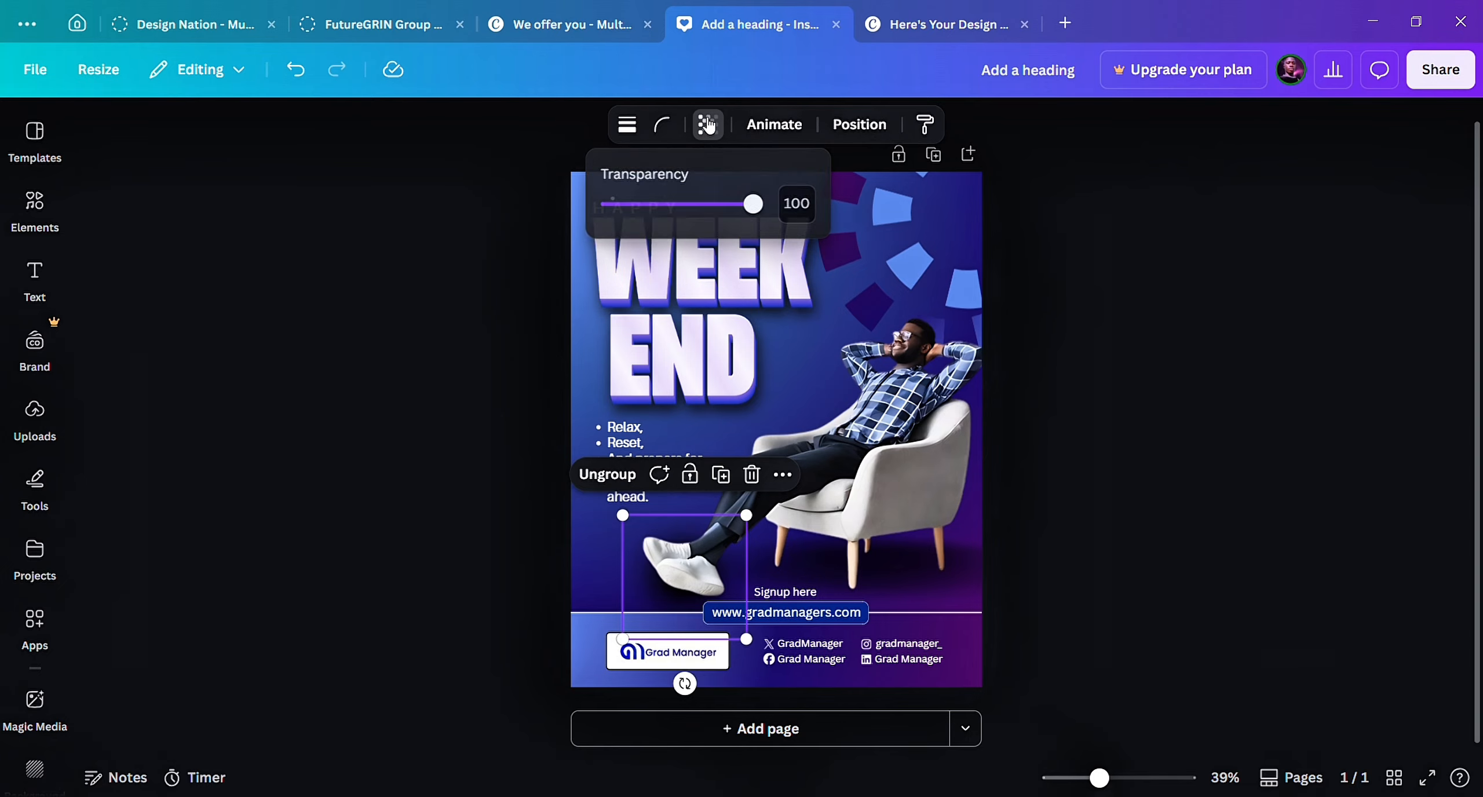
left_click_drag(757, 203, 718, 212)
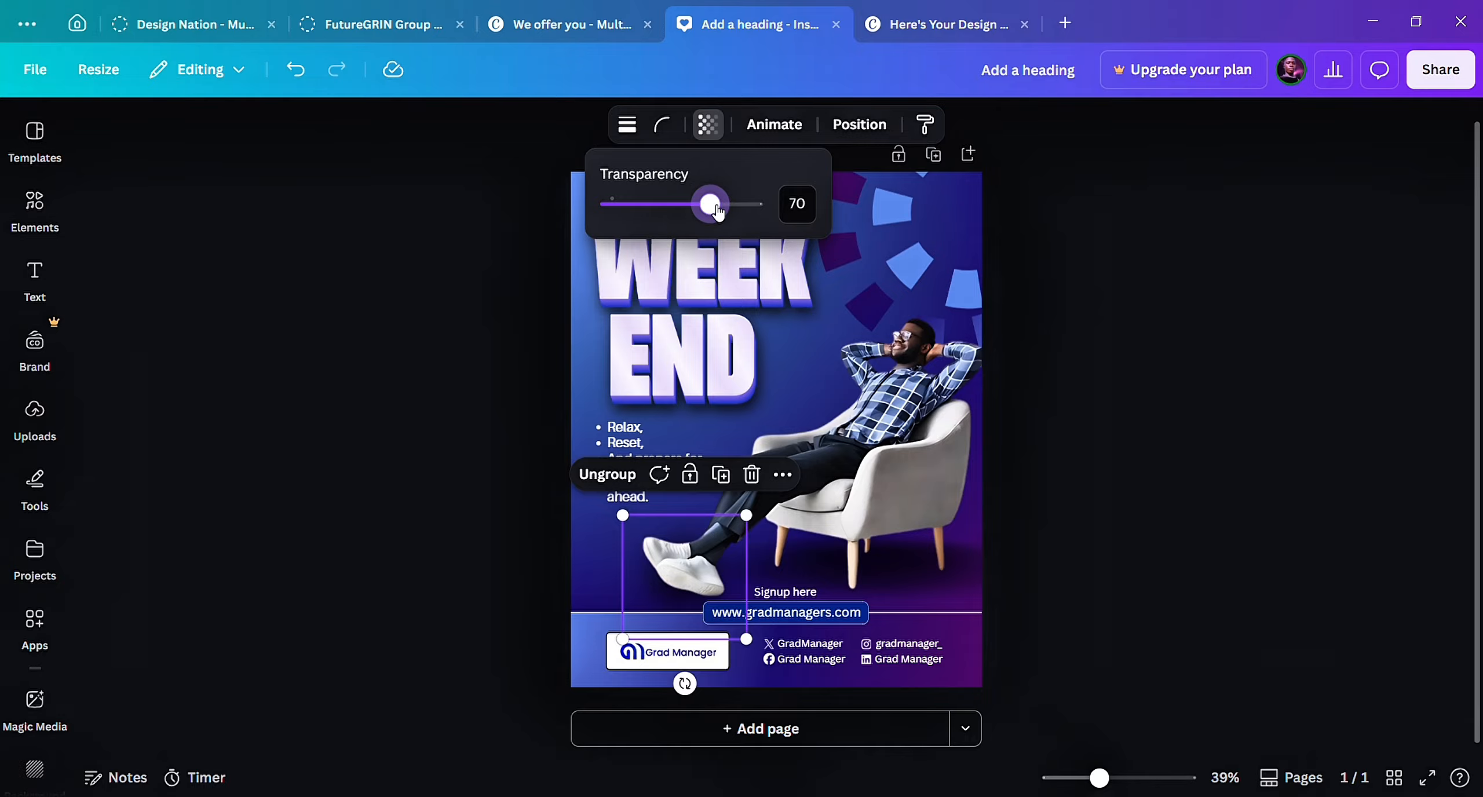
key("Escape")
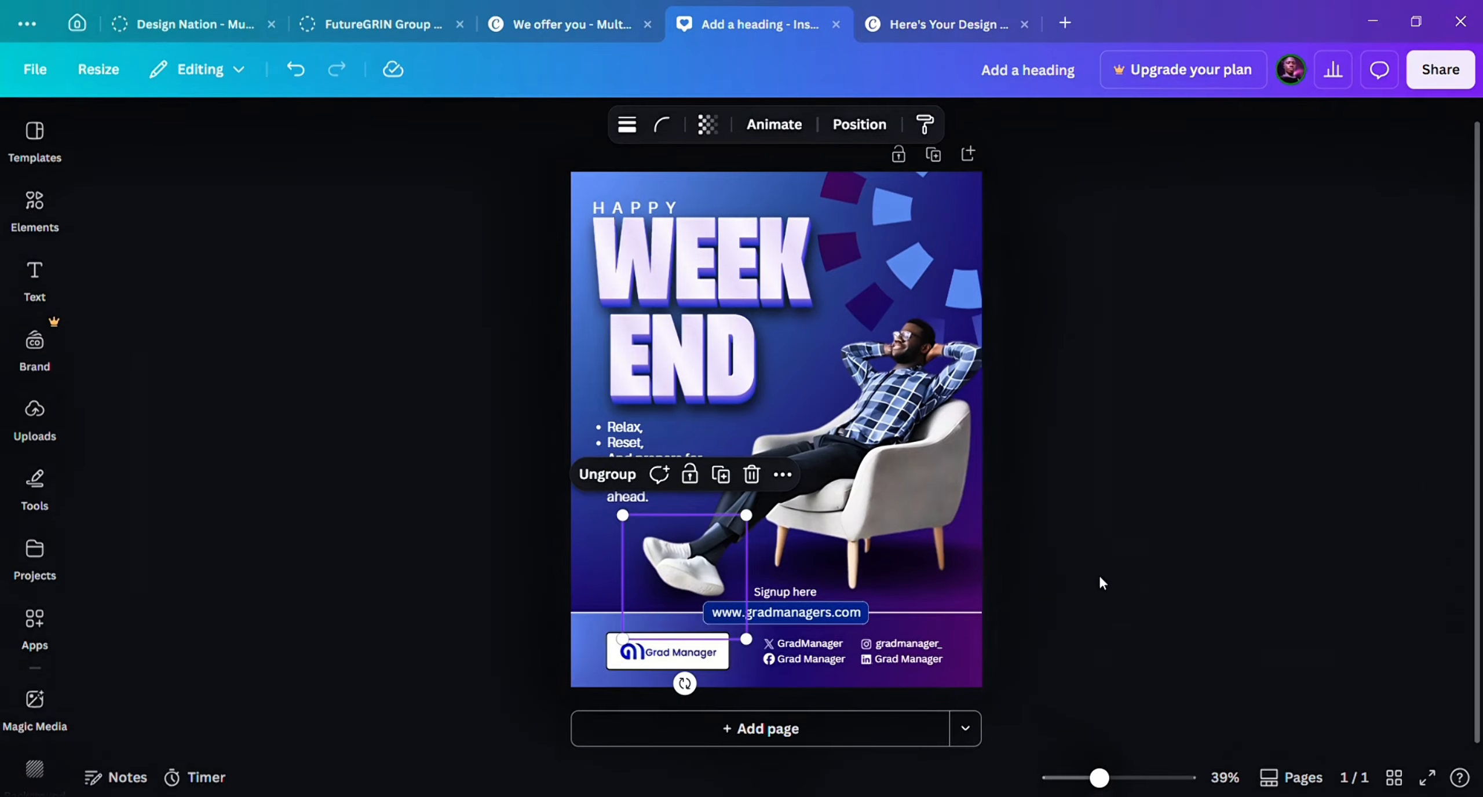
left_click(1166, 423)
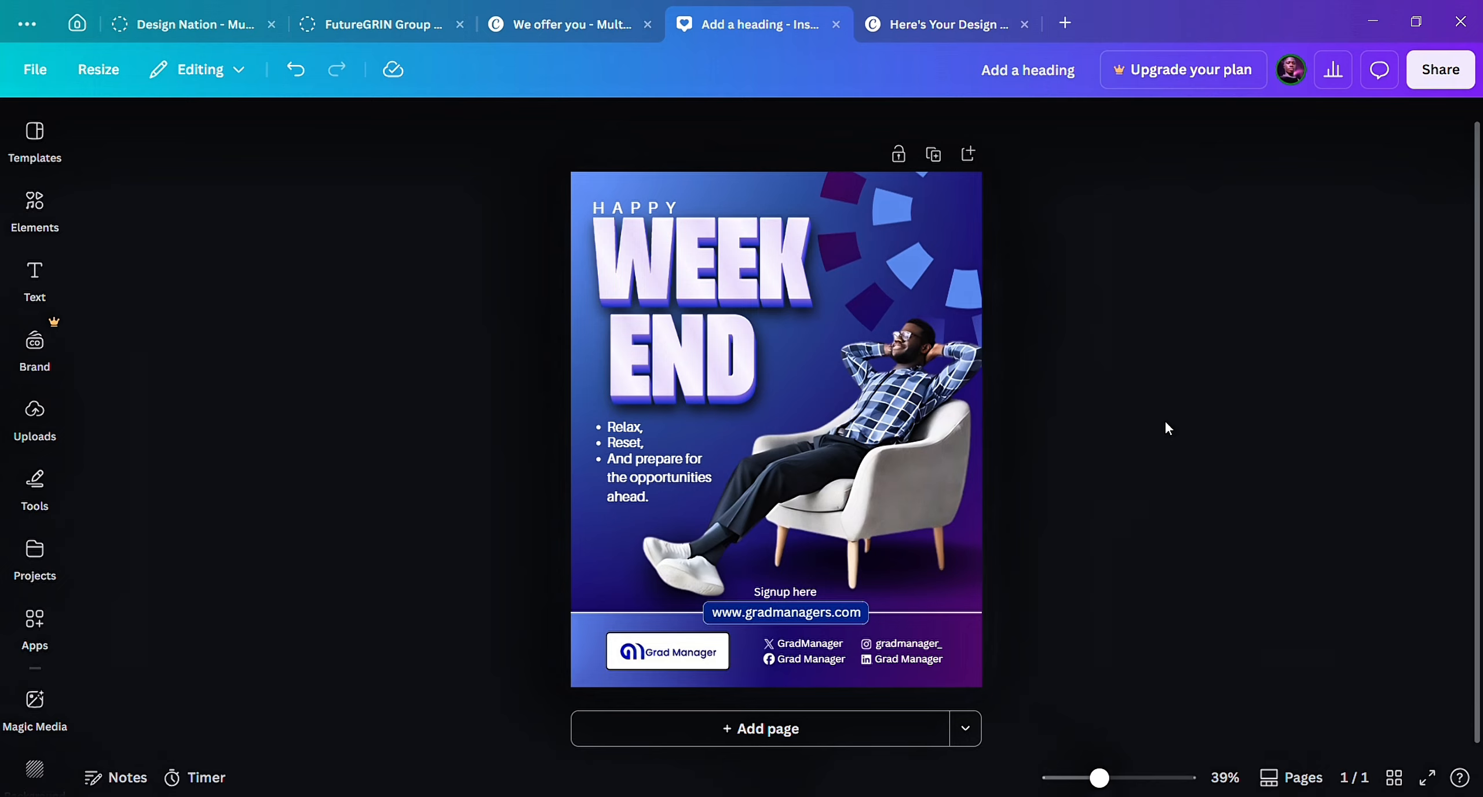